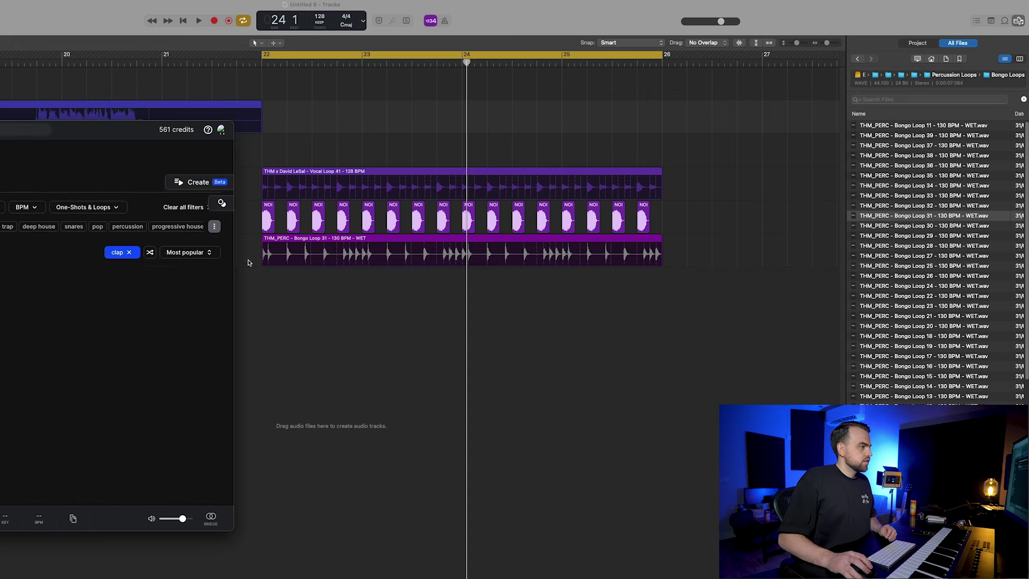
Step: Sort the clap results by most recent and place a clap one-shot on beats 2 and 4 of bars 22–23 on a new track
{"action": "left_click", "coordinate": [200, 253]}
{"action": "left_click", "coordinate": [190, 301]}
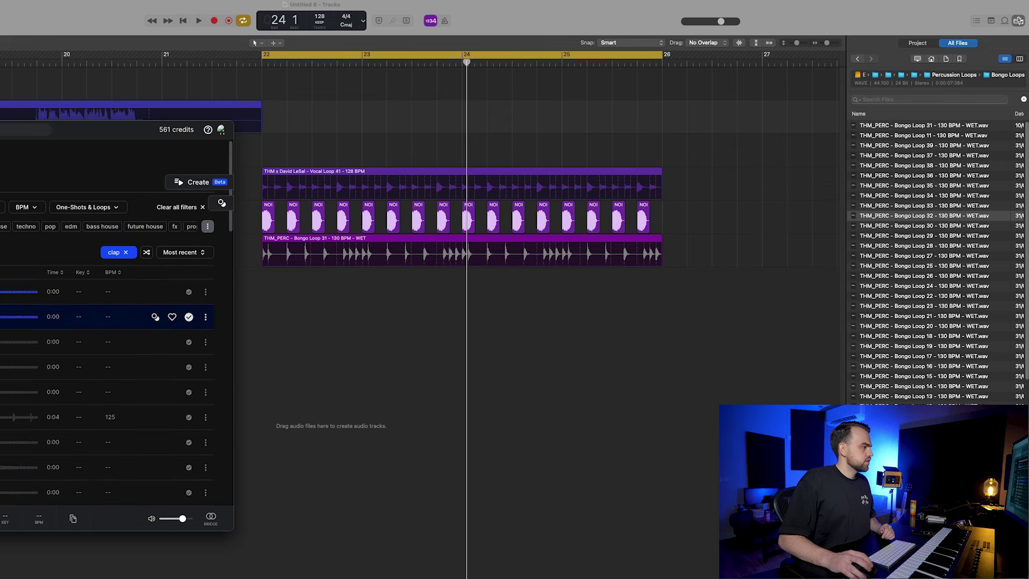
{"action": "key", "text": "Down"}
{"action": "left_click_drag", "start_coordinate": [6, 352], "coordinate": [449, 292]}
{"action": "key", "text": "space"}
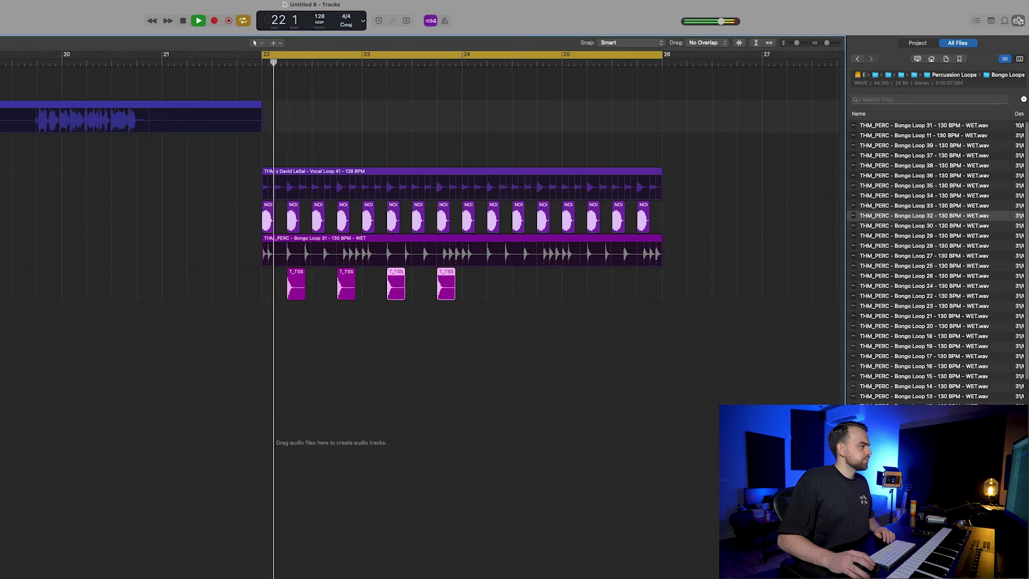
Step: Copy the four claps from bars 22–23 into bars 24–25
{"action": "left_click_drag", "start_coordinate": [473, 354], "coordinate": [234, 298]}
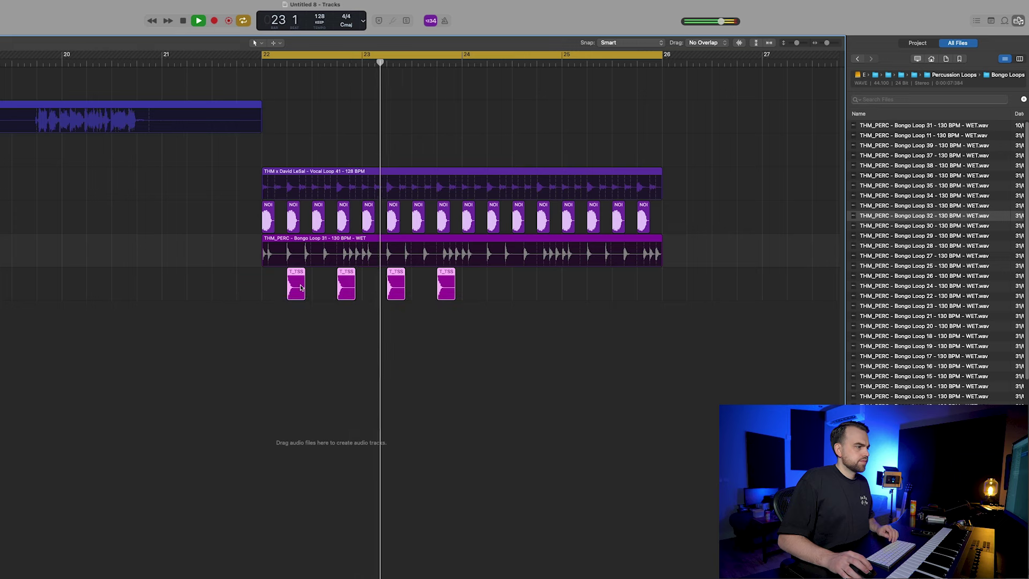
{"action": "left_click_drag", "start_coordinate": [296, 289], "coordinate": [498, 304]}
{"action": "left_click", "coordinate": [498, 306]}
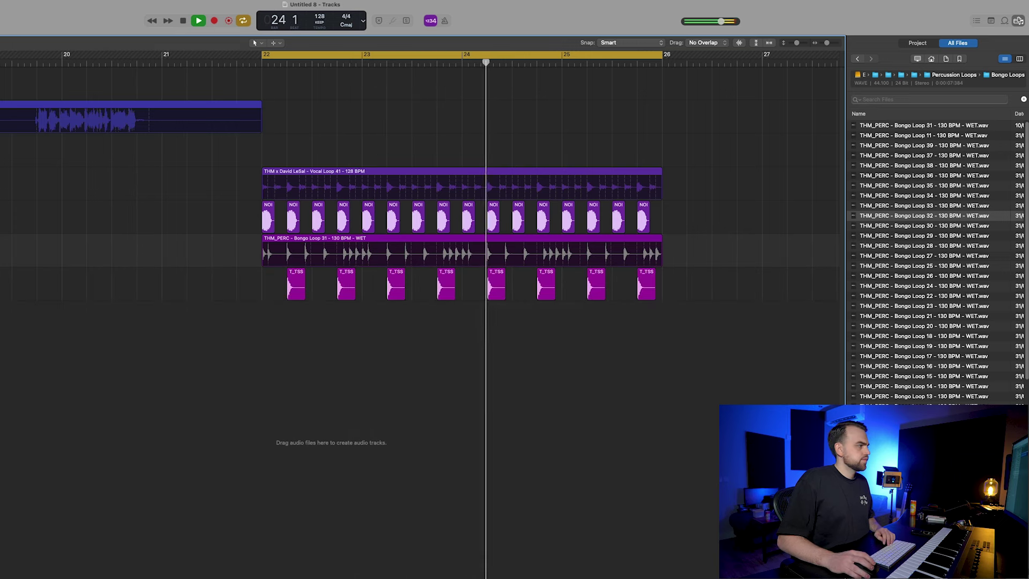
Step: Solo the vocal loop and play it with the Pitch Correction plug-in open to examine its notes
{"action": "left_click", "coordinate": [462, 185]}
{"action": "key", "text": "s"}
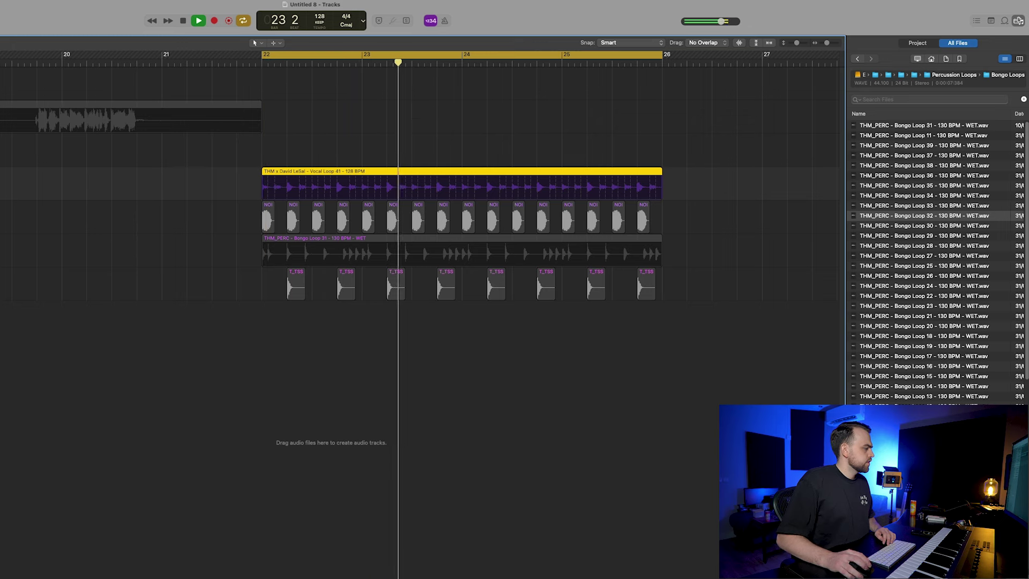
{"action": "key", "text": "v"}
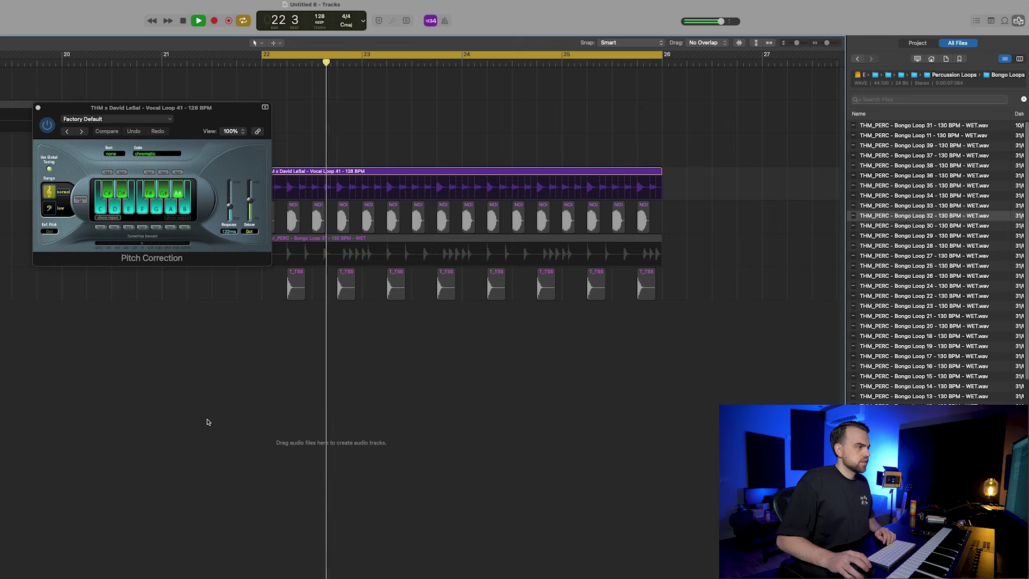
{"action": "key", "text": "space"}
{"action": "key", "text": "space"}
{"action": "key", "text": "space"}
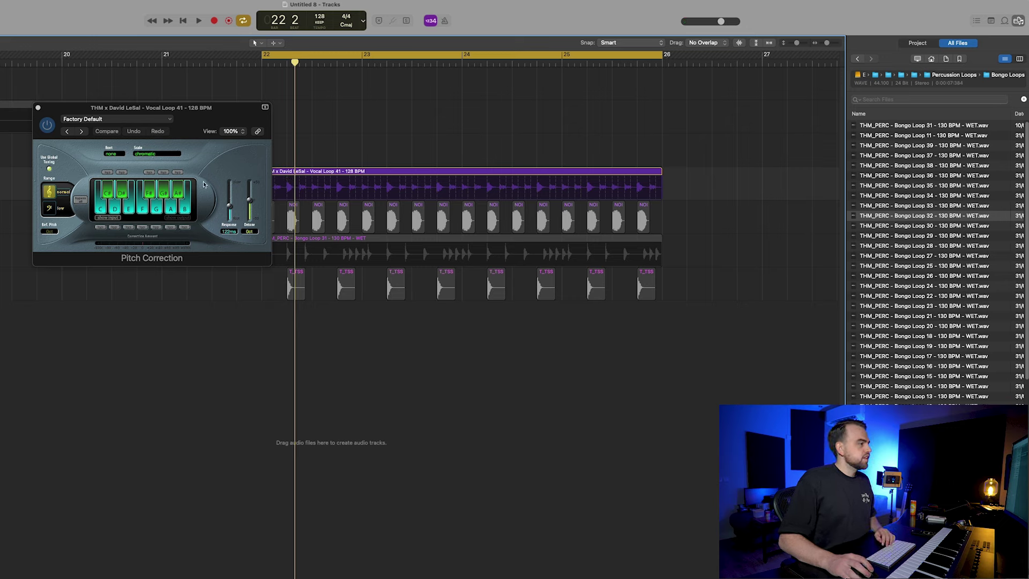
{"action": "key", "text": "space"}
{"action": "key", "text": "space"}
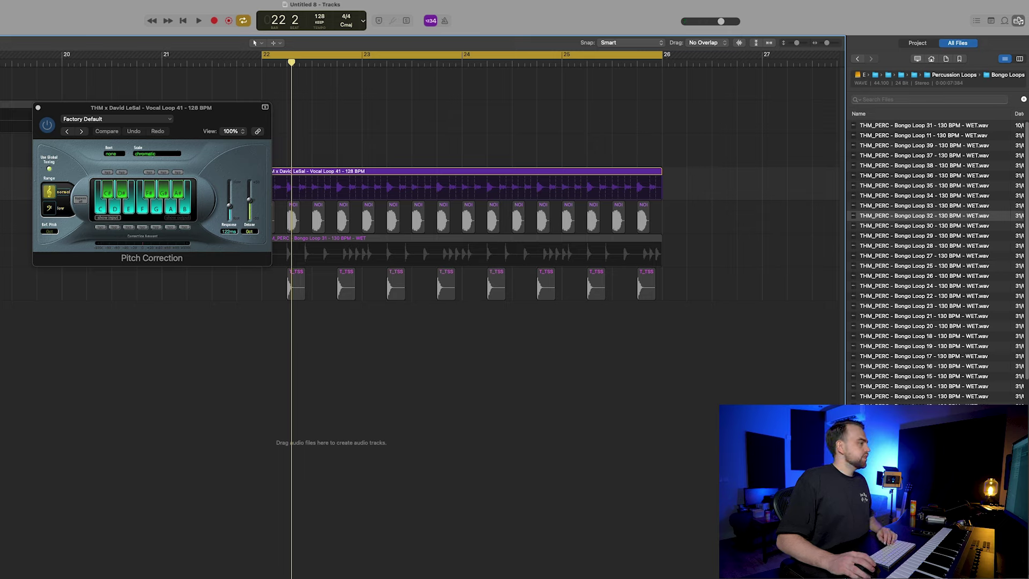
Step: Transpose the Vocal Loop 41 region down 4 semitones, checking its notes against Pitch Correction during playback
{"action": "left_click", "coordinate": [466, 182]}
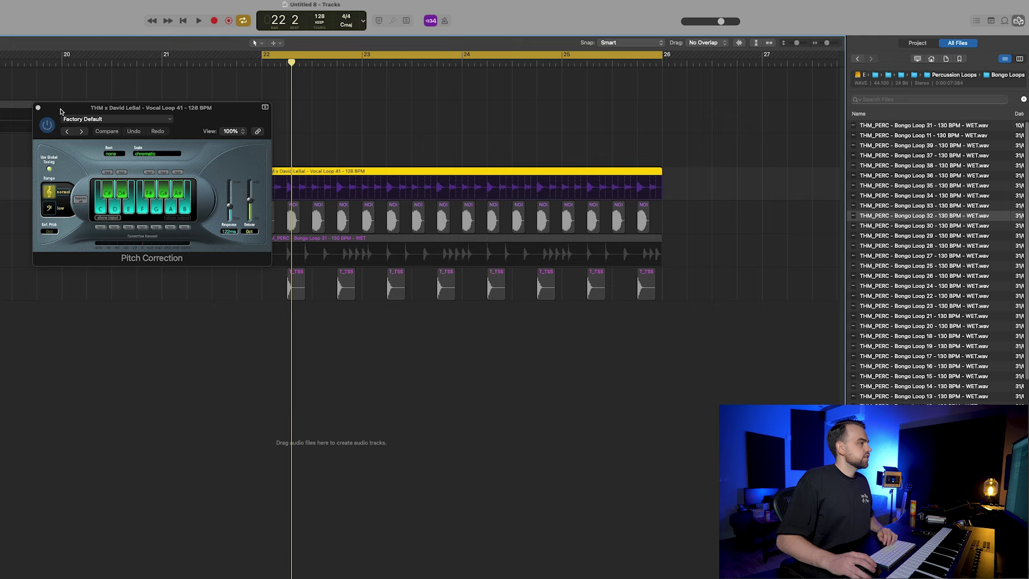
{"action": "left_click_drag", "start_coordinate": [60, 111], "coordinate": [0, 191]}
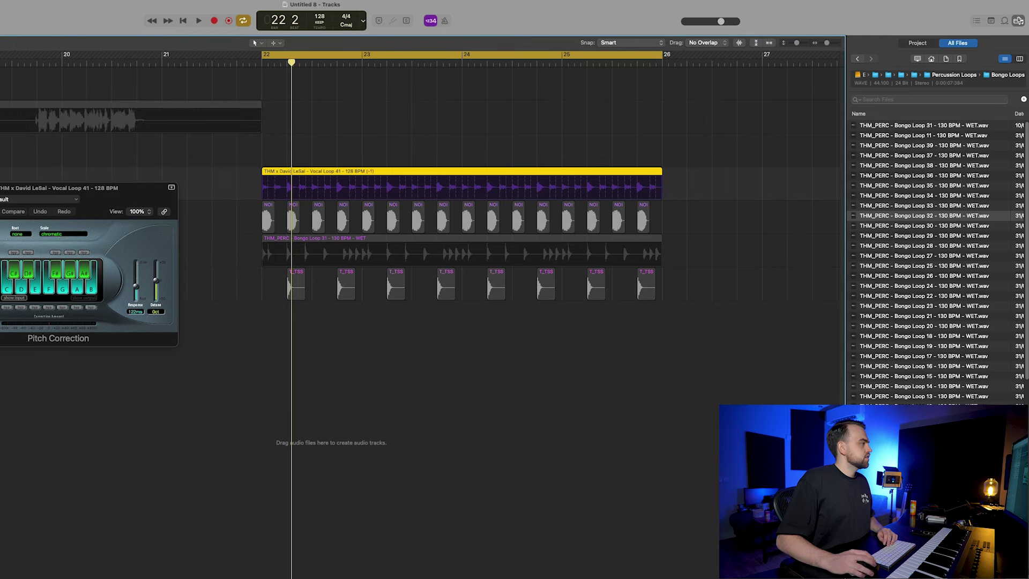
{"action": "key", "text": "space"}
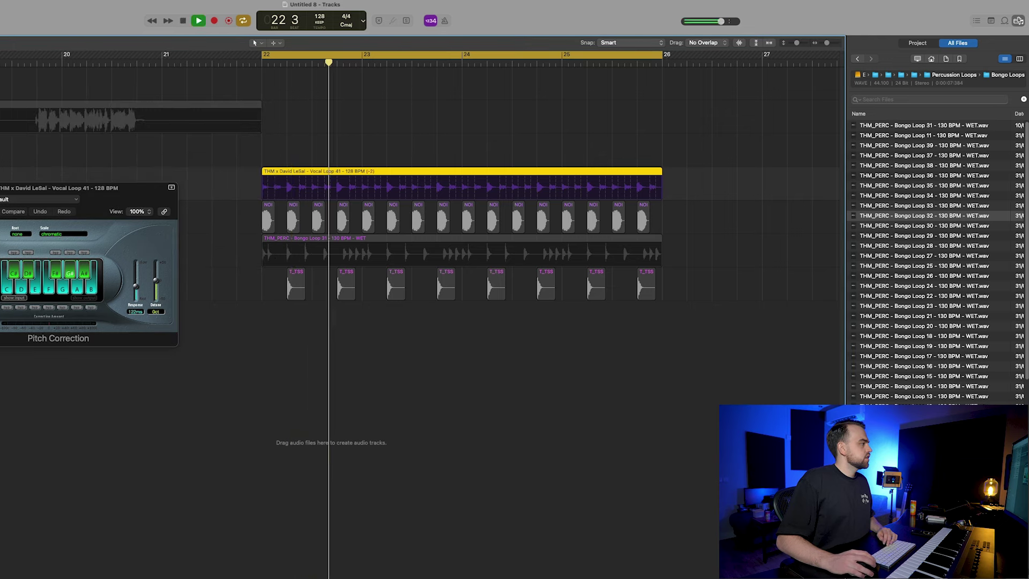
{"action": "key", "text": "alt+Down"}
{"action": "key", "text": "alt+Down"}
{"action": "key", "text": "space"}
{"action": "key", "text": "space"}
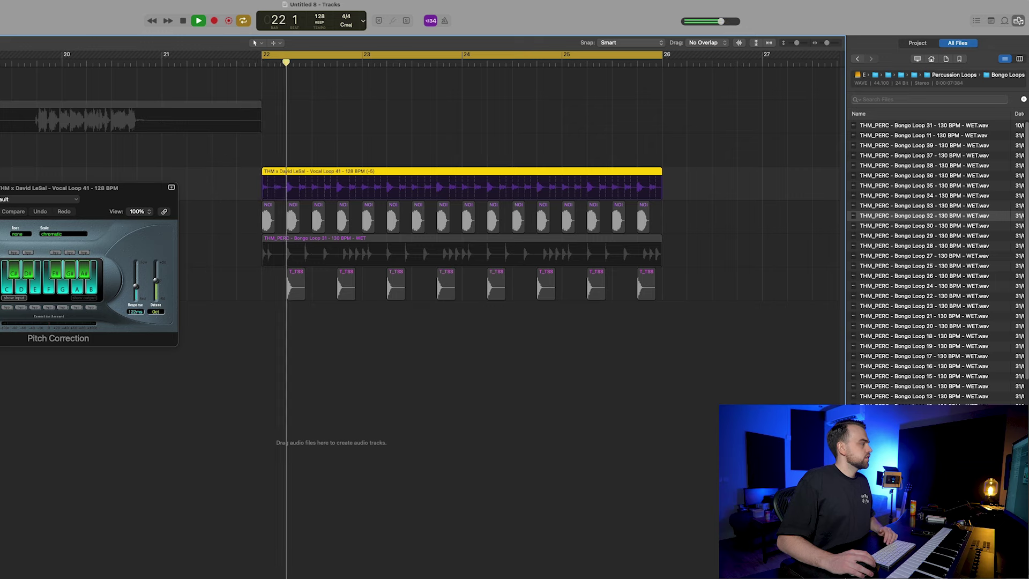
{"action": "key", "text": "alt+Up"}
{"action": "key", "text": "space"}
{"action": "key", "text": "space"}
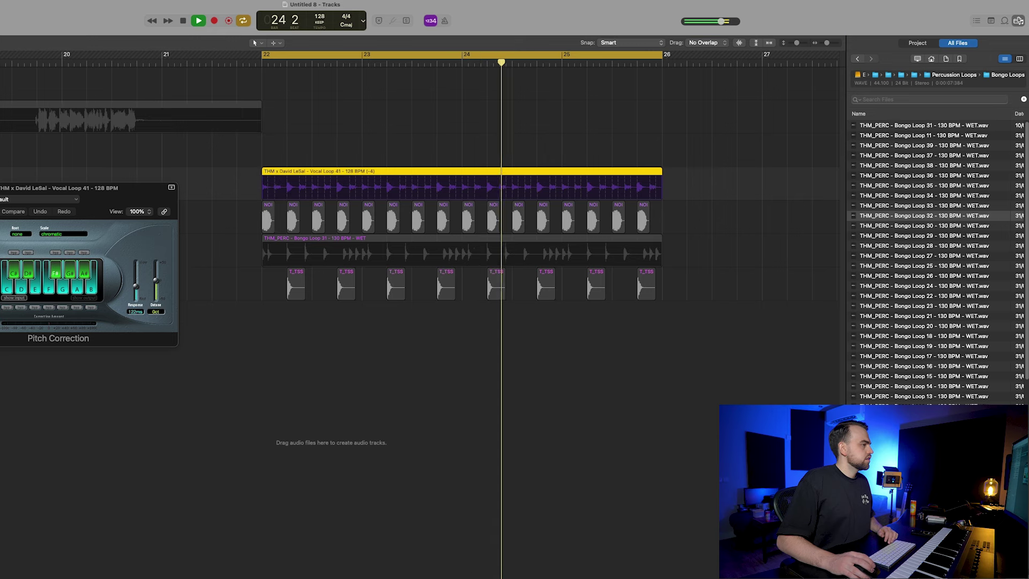
{"action": "key", "text": "space"}
{"action": "key", "text": "space"}
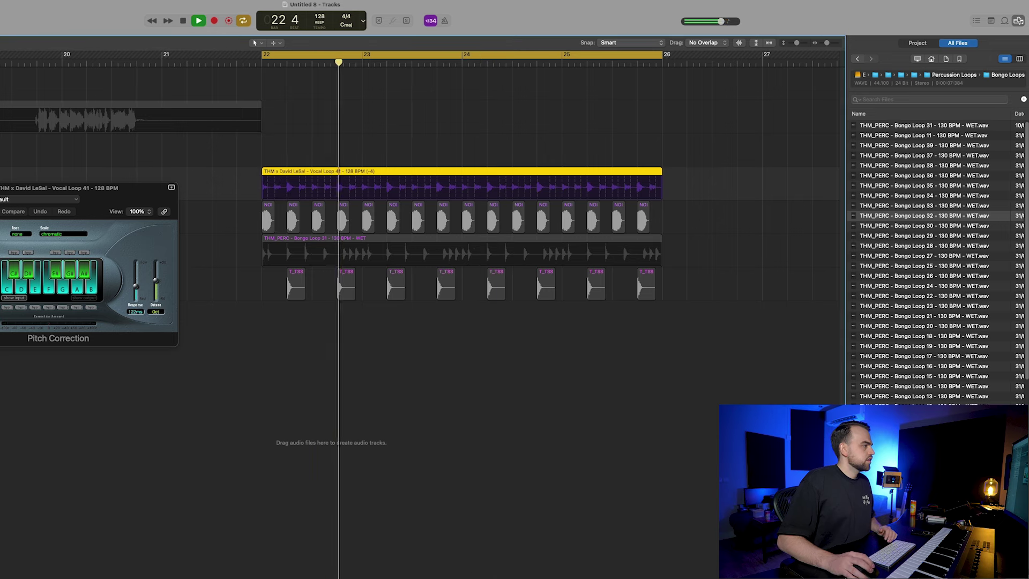
Step: Close the Pitch Correction window, turn off solo and play the transposed vocal loop together with all drum tracks
{"action": "key", "text": "super+w"}
{"action": "left_click", "coordinate": [187, 308]}
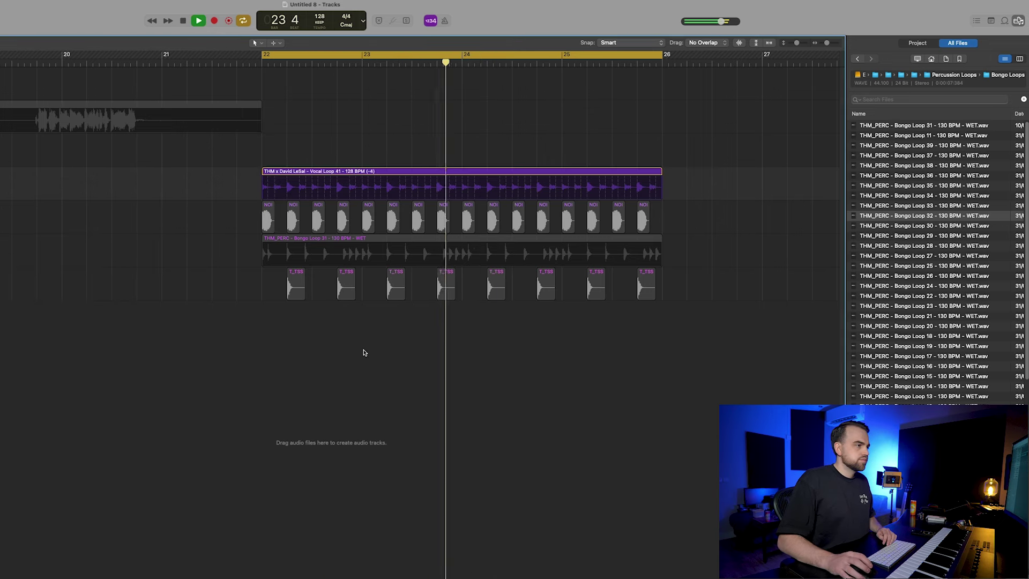
{"action": "key", "text": "space"}
{"action": "key", "text": "super+a"}
{"action": "key", "text": "space"}
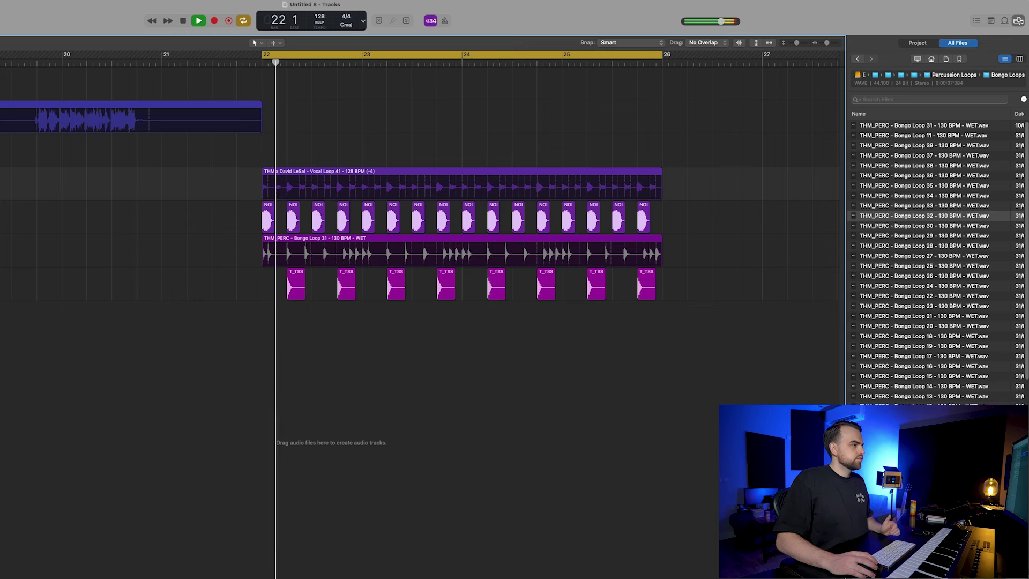
{"action": "left_click", "coordinate": [462, 185]}
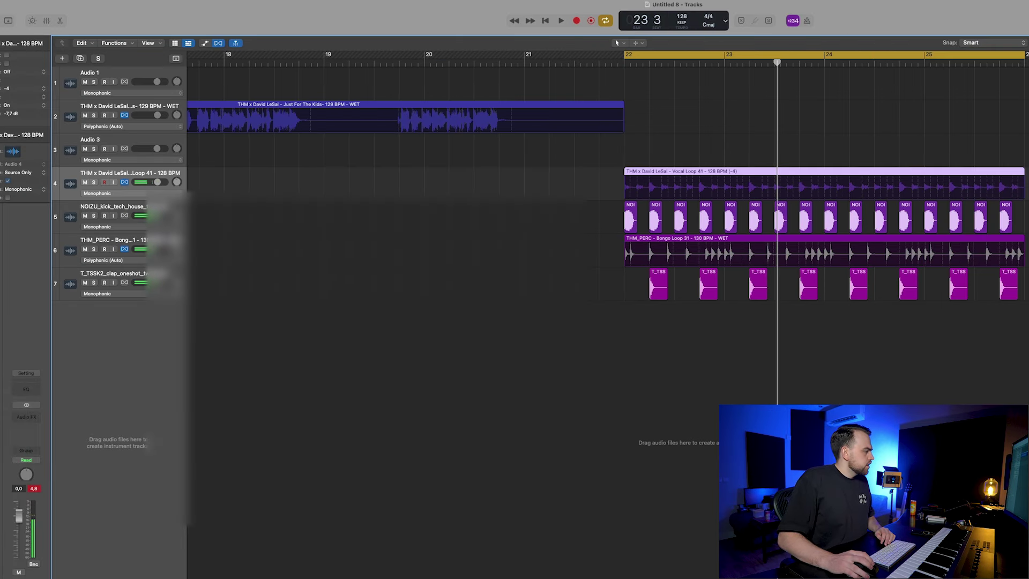
{"action": "left_click", "coordinate": [229, 376]}
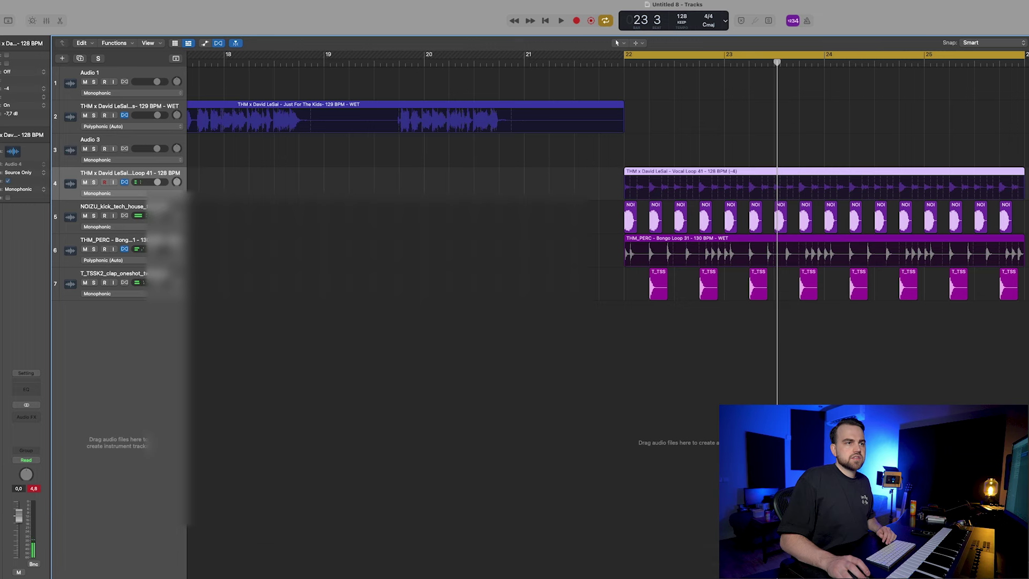
Step: Switch to Splice and replace the clap search with "hat"
{"action": "left_click", "coordinate": [572, 565]}
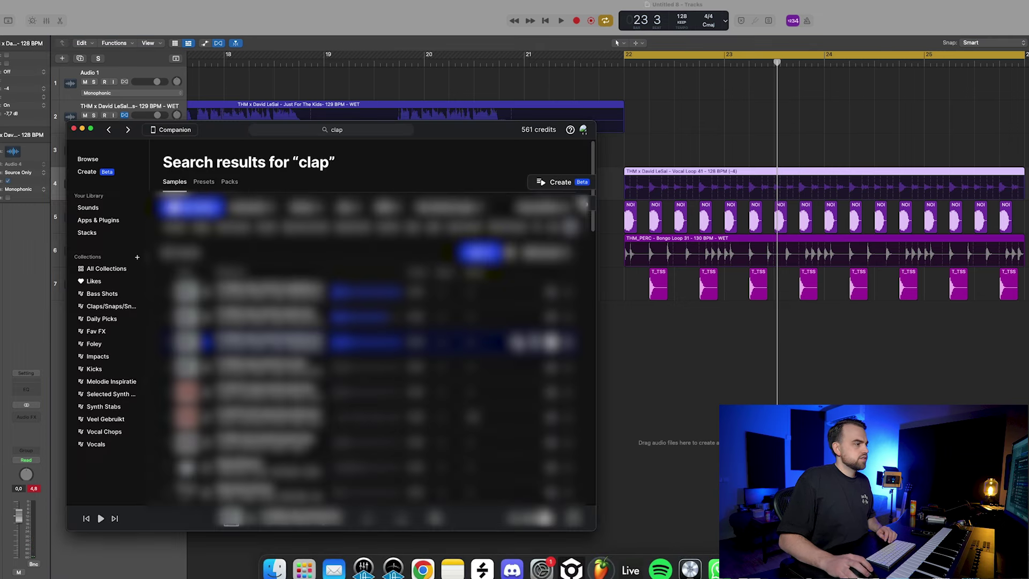
{"action": "left_click", "coordinate": [353, 133]}
{"action": "key", "text": "BackSpace"}
{"action": "key", "text": "BackSpace"}
{"action": "key", "text": "BackSpace"}
{"action": "key", "text": "BackSpace"}
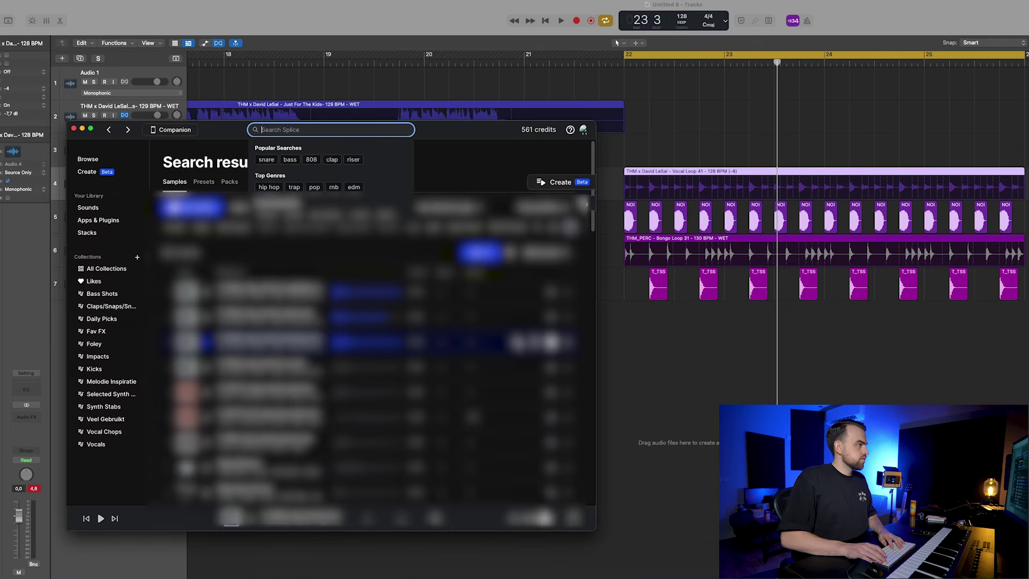
{"action": "type", "text": "hat"}
{"action": "key", "text": "Return"}
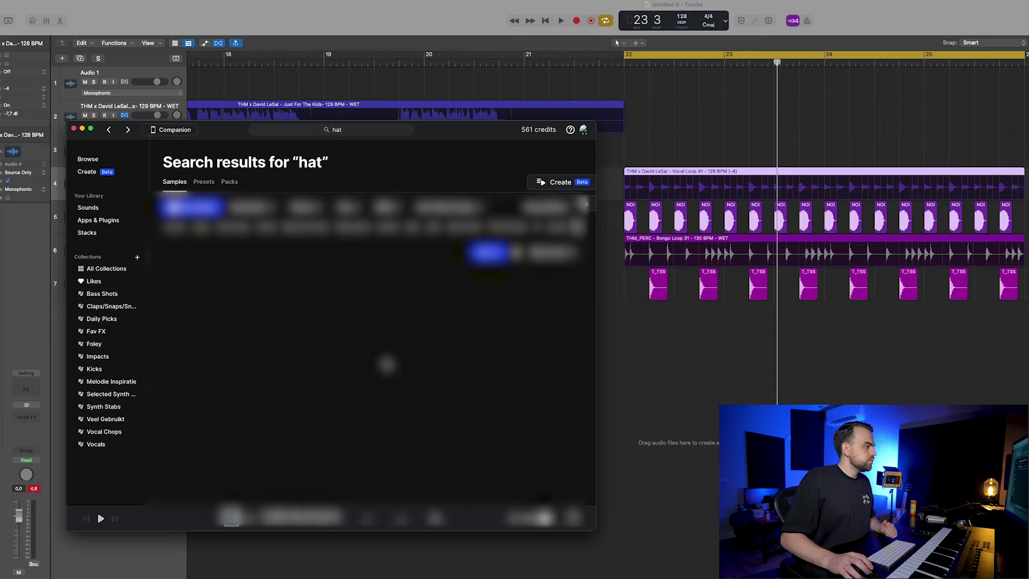
Step: Try the third hat sample on a new track below the claps at bar 22, and delete that track
{"action": "left_click", "coordinate": [207, 292]}
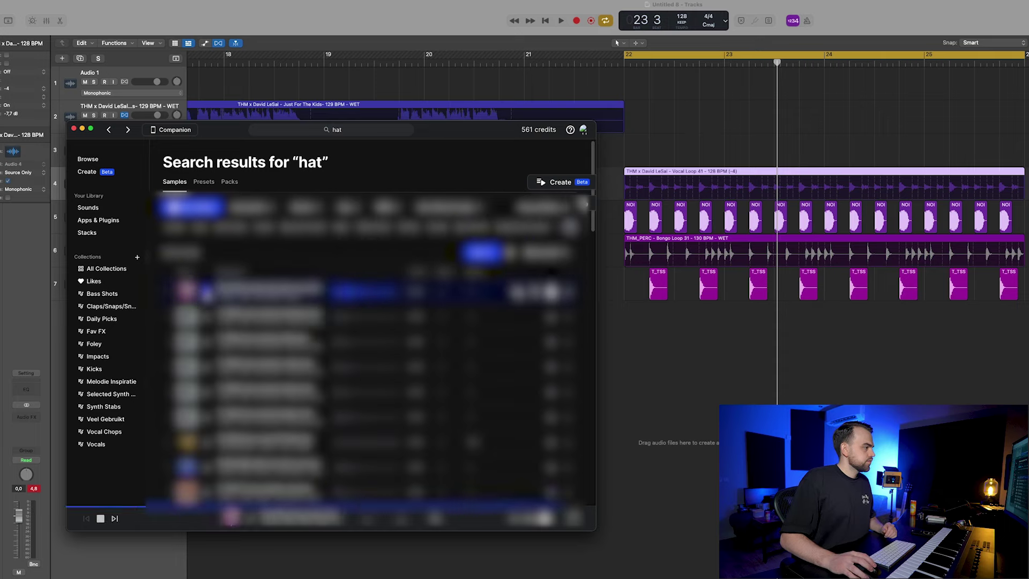
{"action": "key", "text": "Down"}
{"action": "key", "text": "Down"}
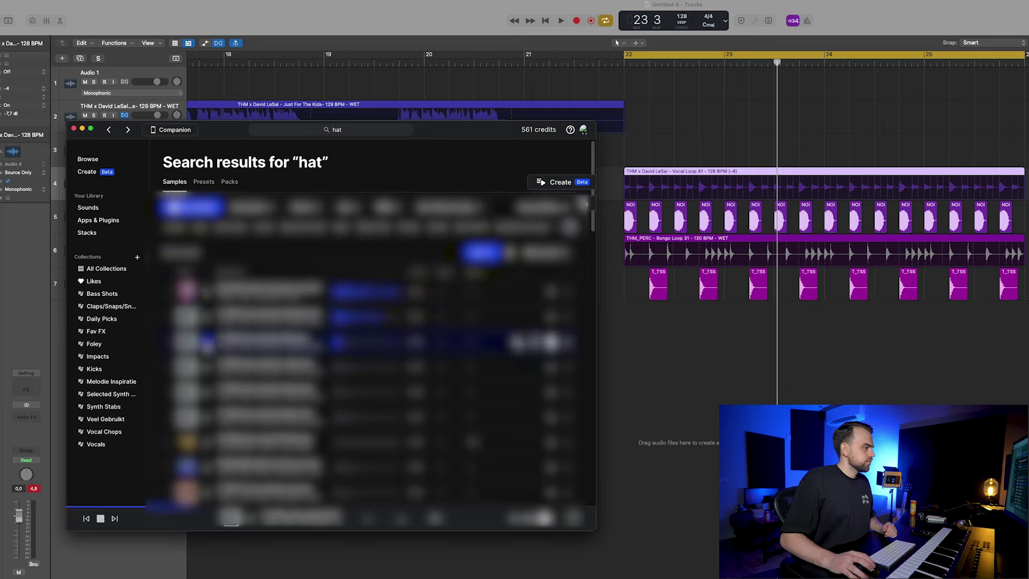
{"action": "left_click_drag", "start_coordinate": [268, 341], "coordinate": [657, 332]}
{"action": "left_click", "coordinate": [644, 325]}
{"action": "key", "text": "space"}
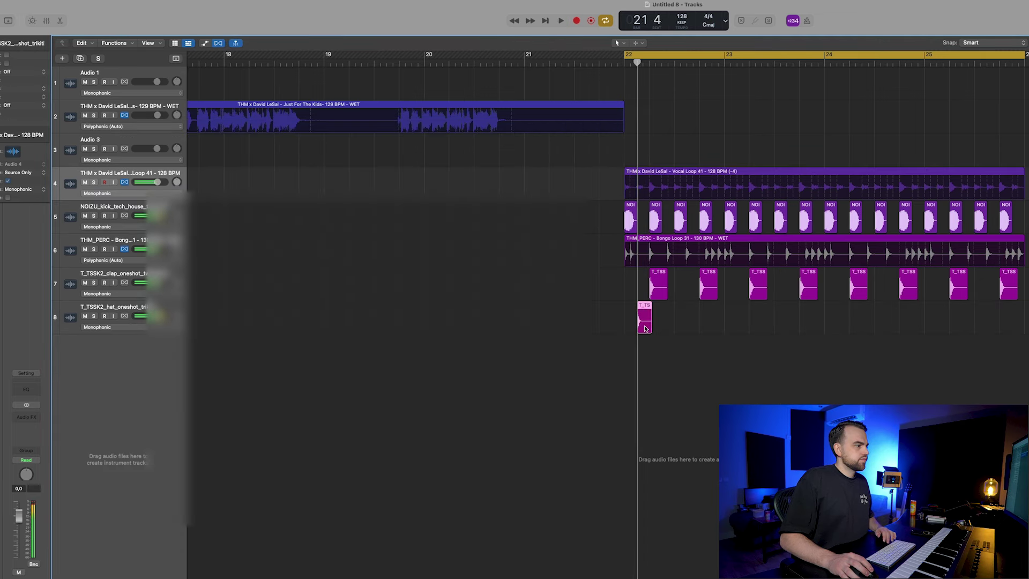
{"action": "key", "text": "space"}
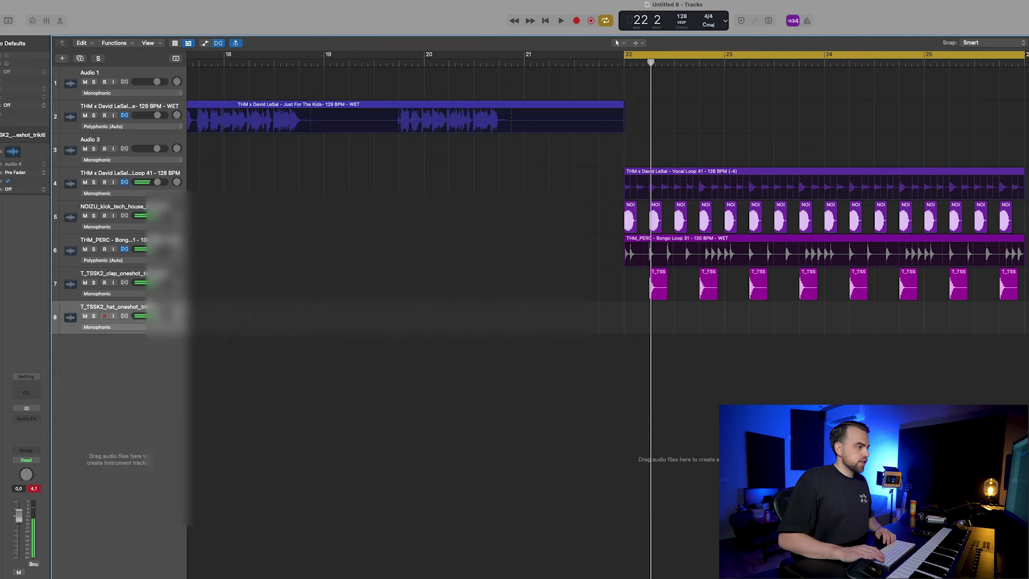
{"action": "key", "text": "super+BackSpace"}
Step: Add the T_TSSK2_hat_oneshot_combo sample from Splice on a new track and repeat it on every off-beat across bars 22–25
{"action": "left_click", "coordinate": [572, 567]}
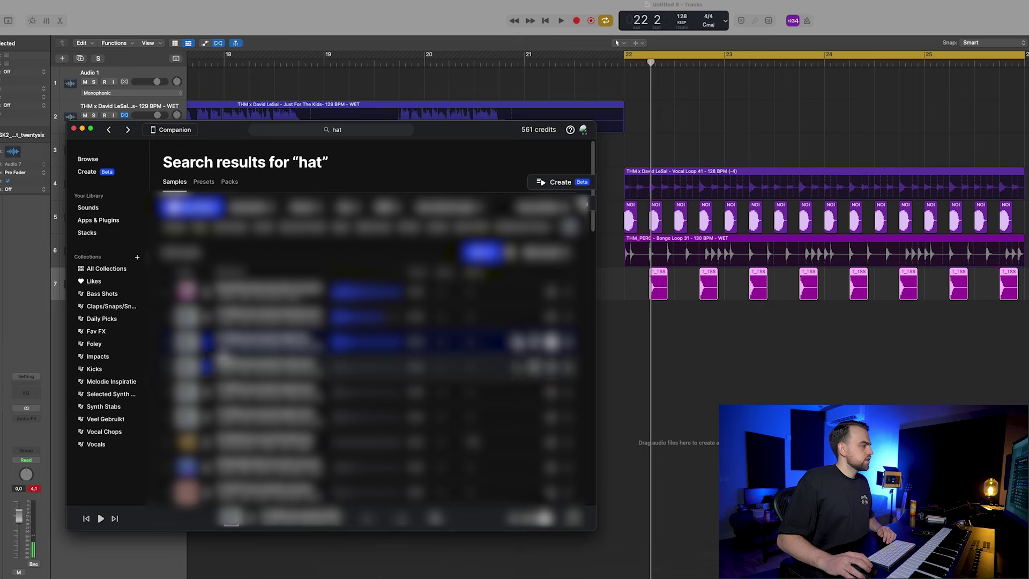
{"action": "key", "text": "Down"}
{"action": "left_click_drag", "start_coordinate": [268, 367], "coordinate": [749, 325]}
{"action": "key", "text": "space"}
{"action": "key", "text": "space"}
{"action": "key", "text": "space"}
{"action": "key", "text": "space"}
{"action": "left_click", "coordinate": [859, 378]}
{"action": "left_click_drag", "start_coordinate": [860, 379], "coordinate": [848, 328]}
{"action": "key", "text": "space"}
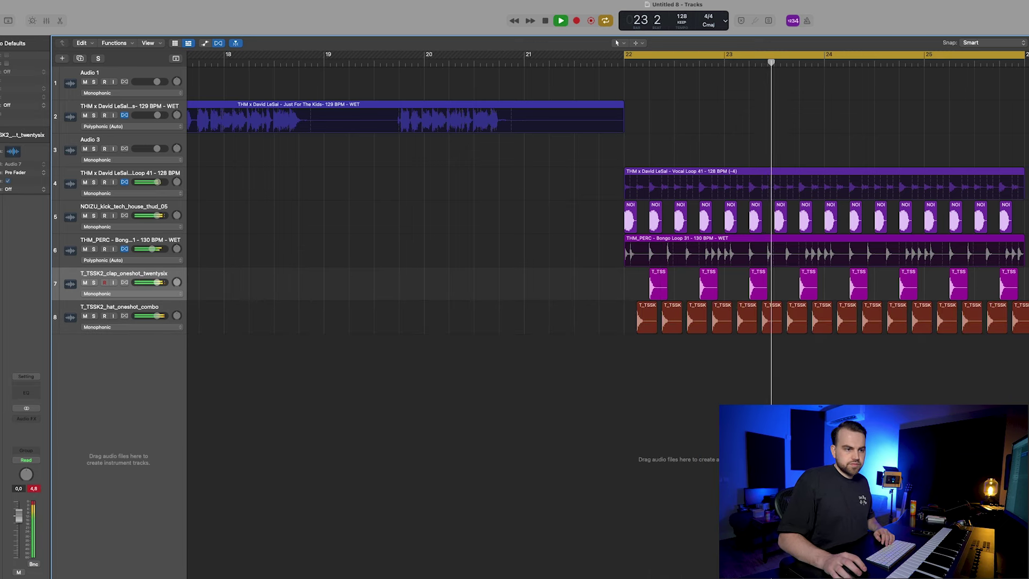
Step: Audition the Full Percussion Loops and place Full Percussion Loop 21 on a new track below the hats at bar 22
{"action": "mouse_move", "coordinate": [828, 577]}
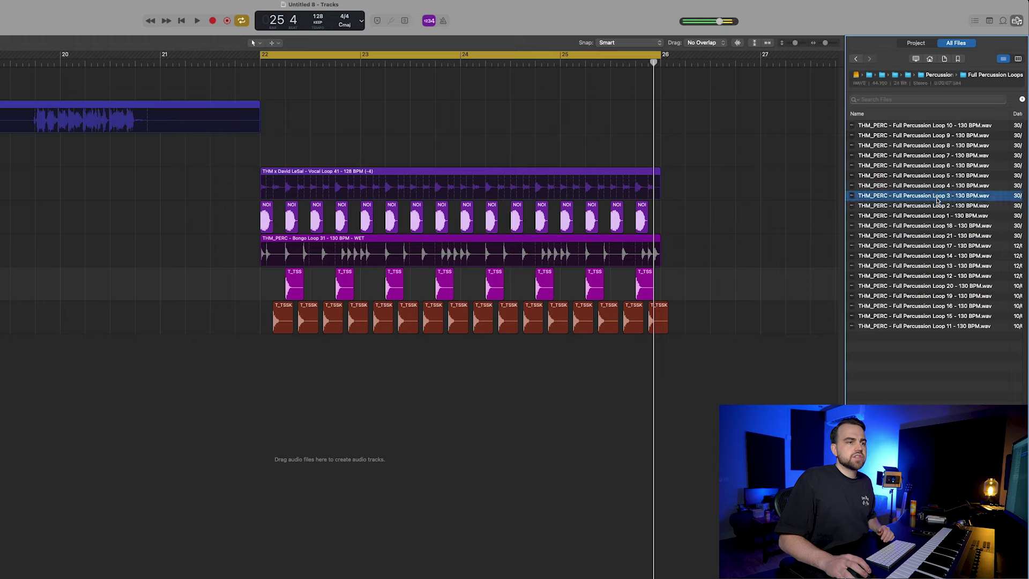
{"action": "left_click", "coordinate": [939, 208]}
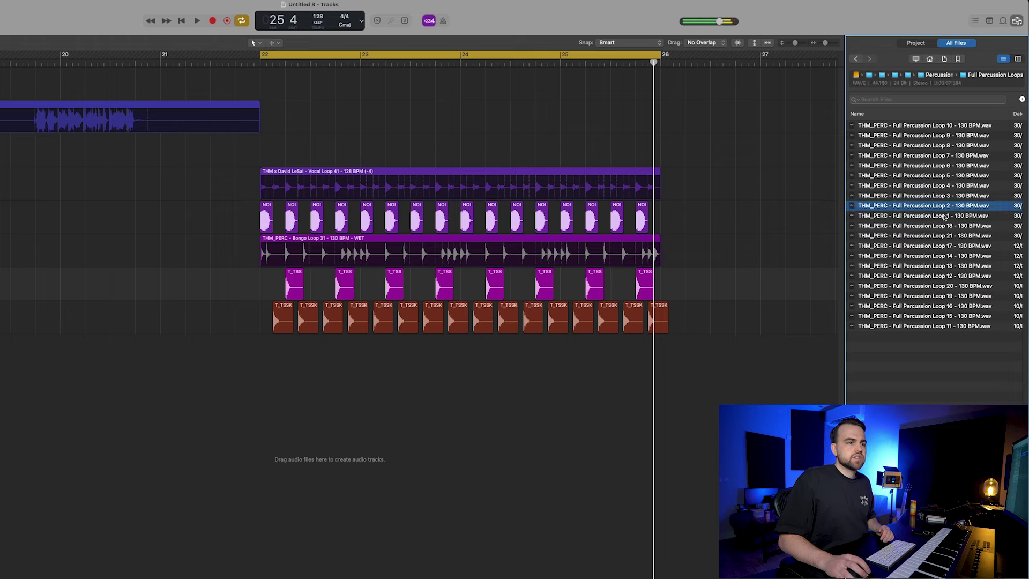
{"action": "left_click", "coordinate": [944, 216]}
{"action": "left_click", "coordinate": [944, 226]}
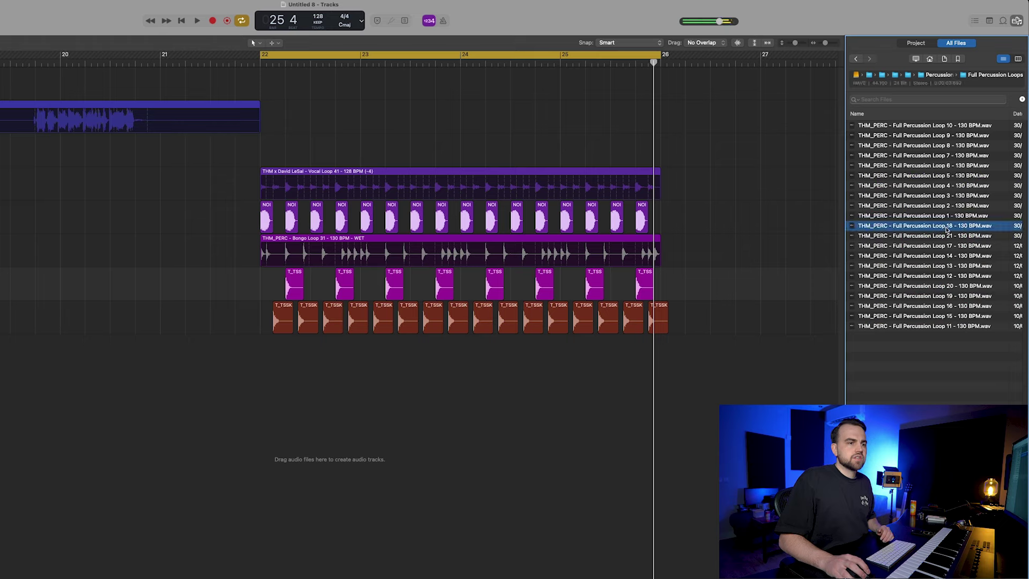
{"action": "left_click", "coordinate": [948, 236]}
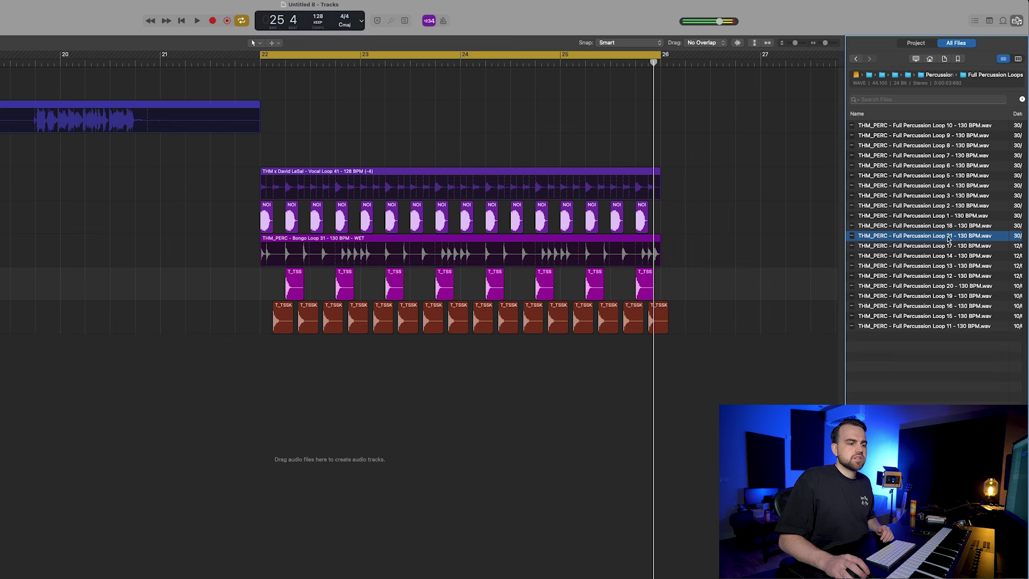
{"action": "left_click_drag", "start_coordinate": [952, 239], "coordinate": [262, 363]}
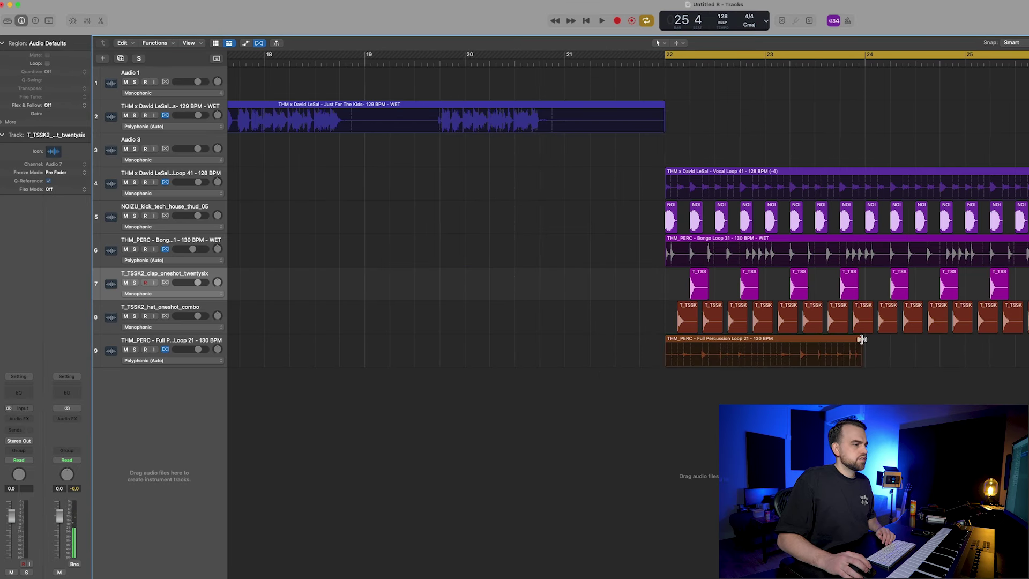
Step: Extend Full Percussion Loop 21 to end exactly at bar 24 and copy it to bar 24
{"action": "left_click_drag", "start_coordinate": [861, 340], "coordinate": [864, 339]}
{"action": "key", "text": "space"}
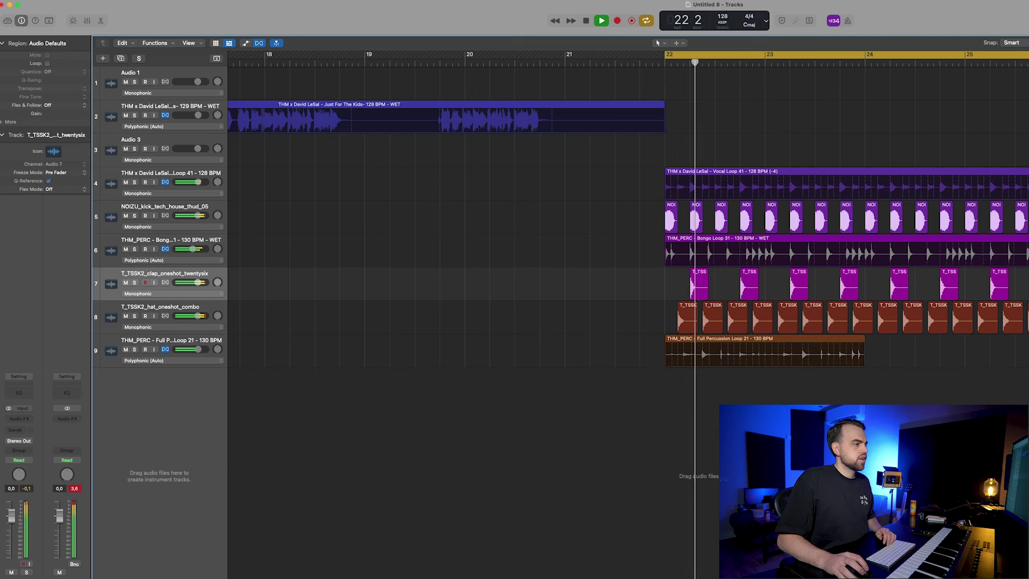
{"action": "left_click_drag", "start_coordinate": [670, 354], "coordinate": [866, 354]}
Step: Lower the Bongo Loop track's volume to -9.6 dB and briefly listen to the Full Percussion Loop 21 track in solo
{"action": "left_click", "coordinate": [134, 248]}
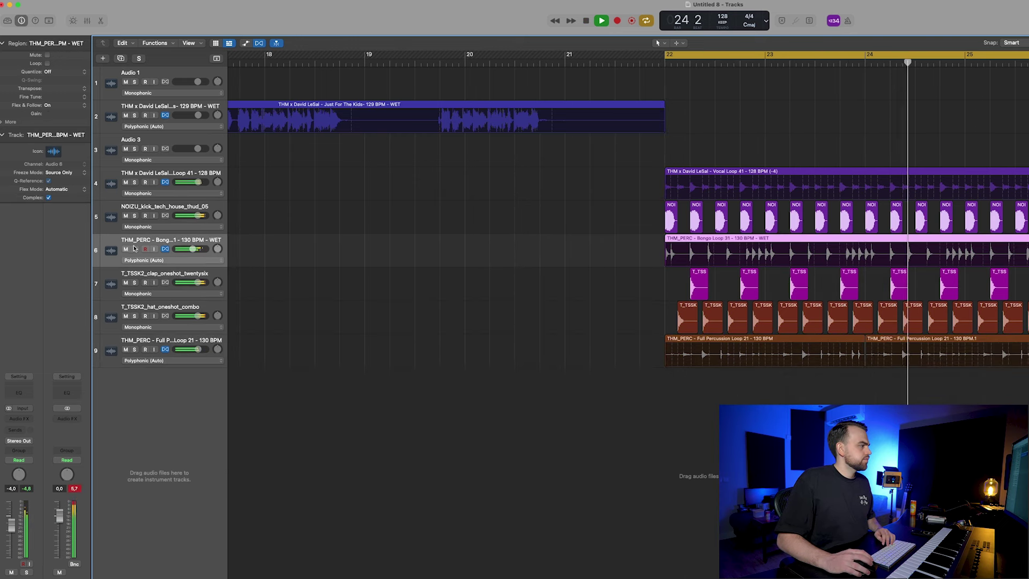
{"action": "left_click", "coordinate": [714, 421]}
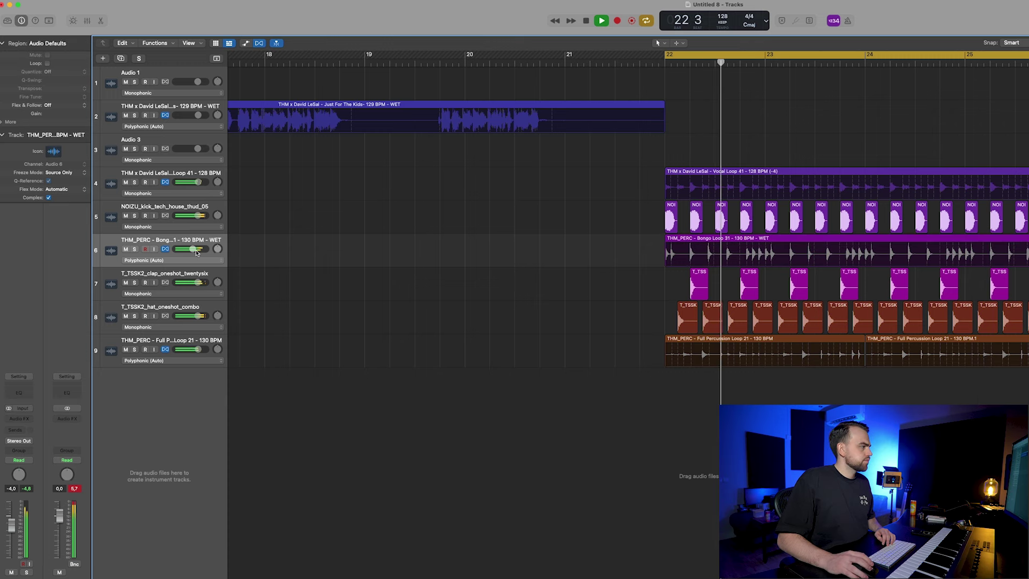
{"action": "left_click_drag", "start_coordinate": [193, 246], "coordinate": [189, 245]}
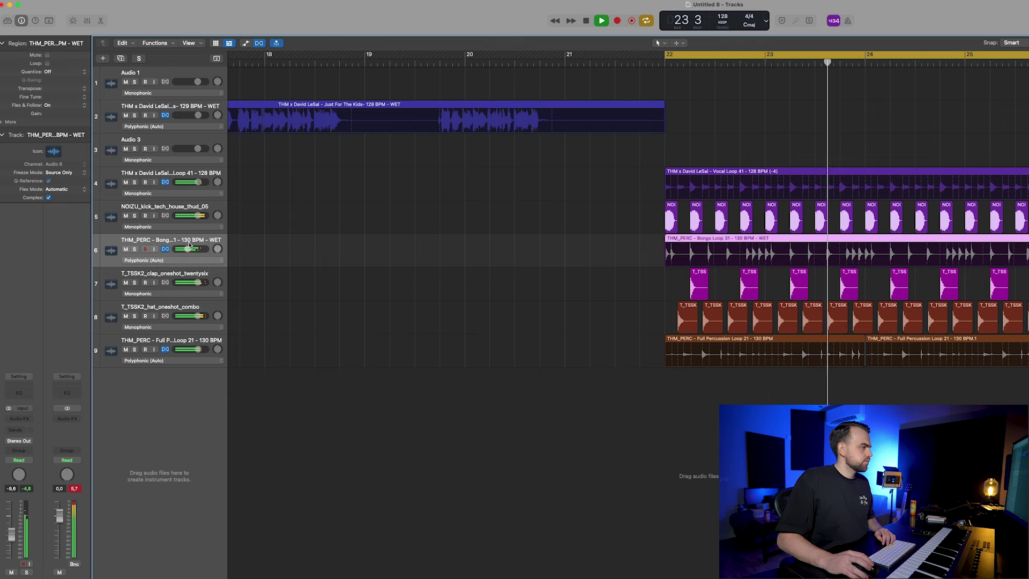
{"action": "left_click", "coordinate": [135, 349]}
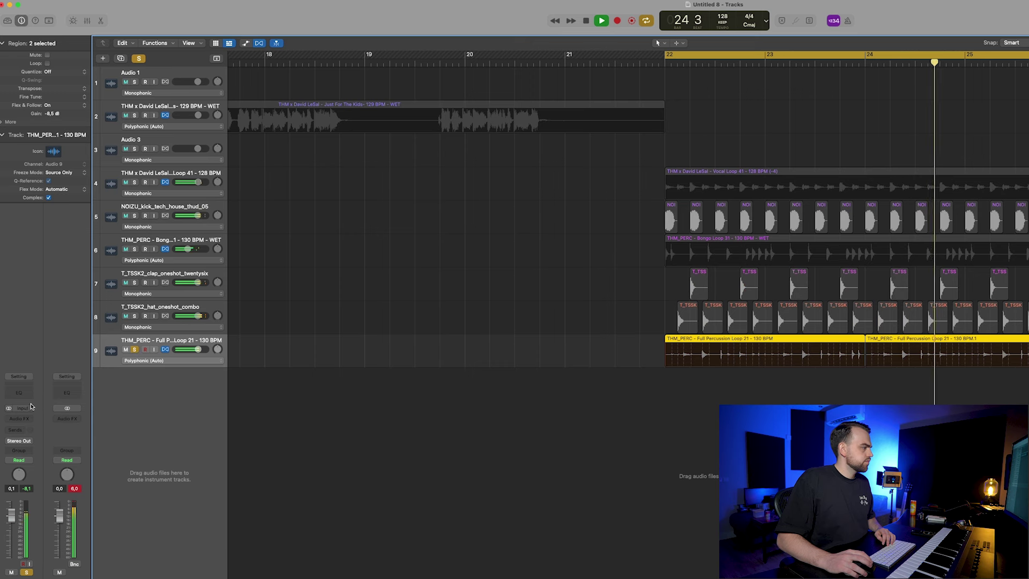
{"action": "left_click", "coordinate": [134, 350]}
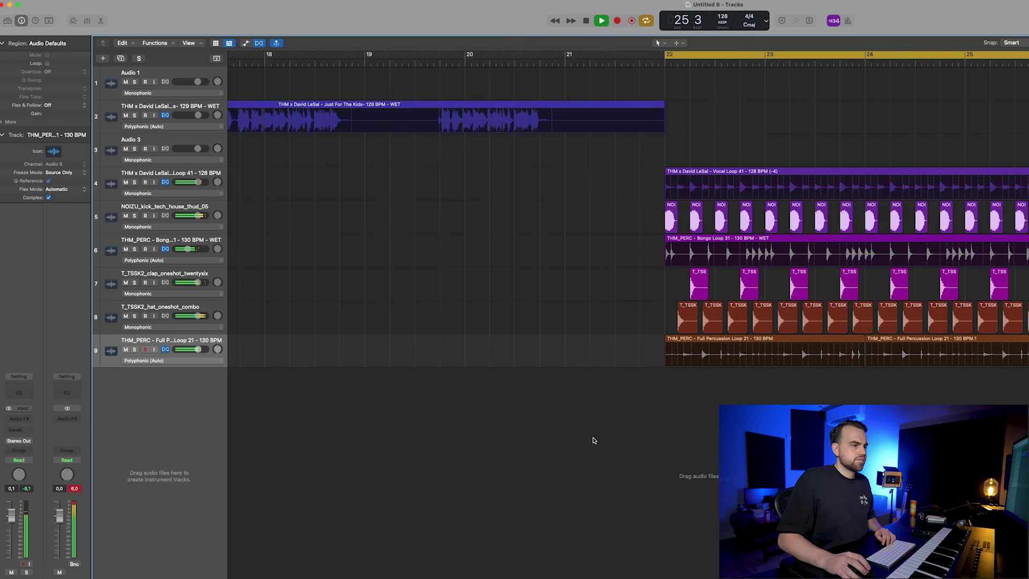
Step: Search Splice for "tops" and place DS_VOLAC_125_drum_top_loop_heavy on a new track below the percussion loop at bar 22
{"action": "left_click", "coordinate": [434, 565]}
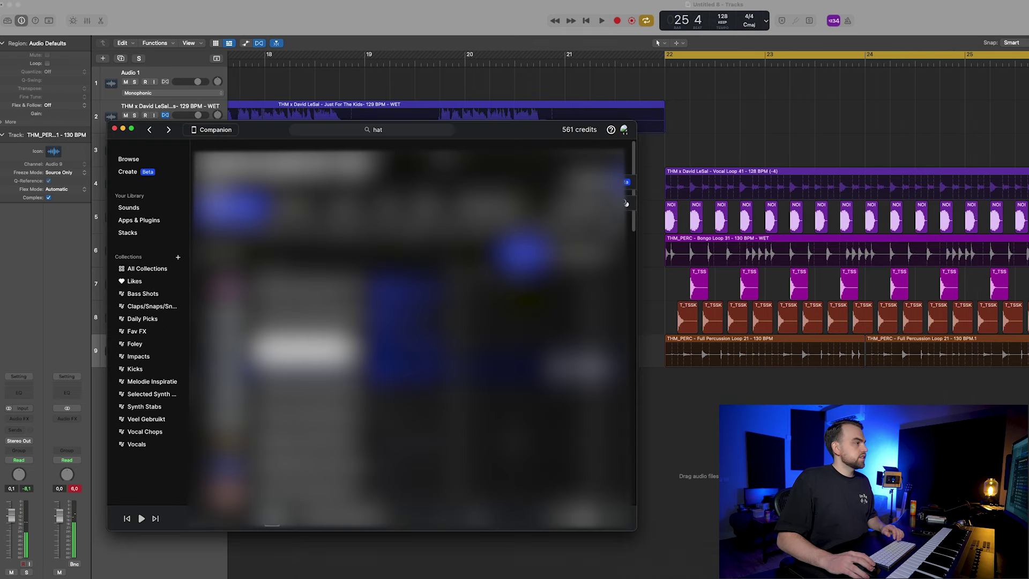
{"action": "left_click", "coordinate": [405, 131]}
{"action": "type", "text": "tops"}
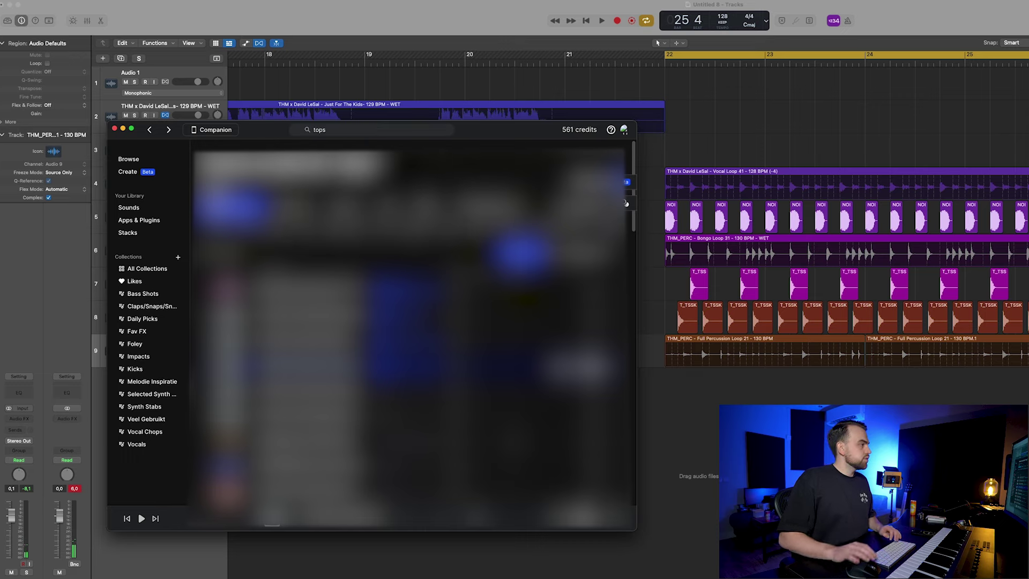
{"action": "key", "text": "Return"}
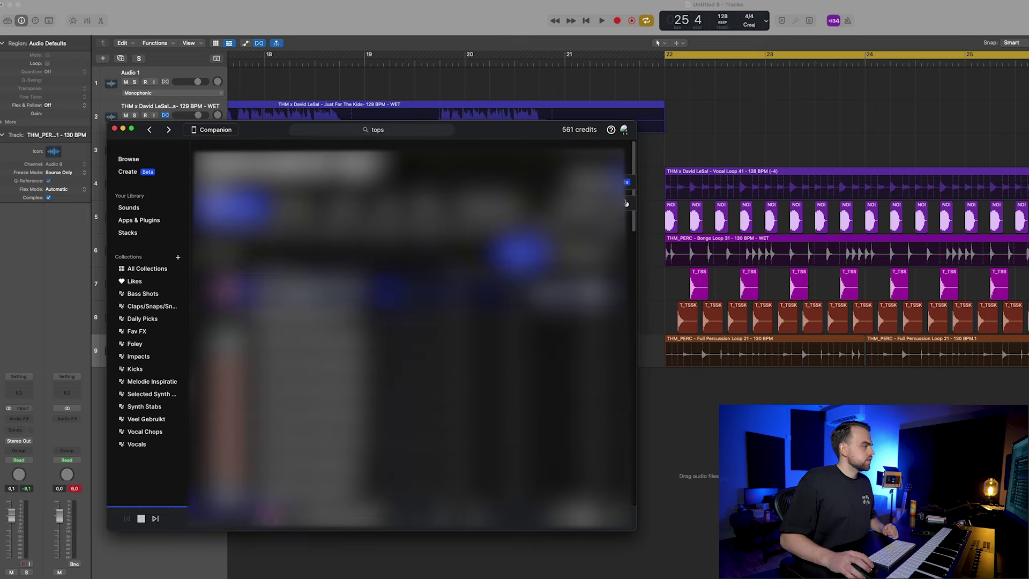
{"action": "left_click_drag", "start_coordinate": [720, 396], "coordinate": [670, 400]}
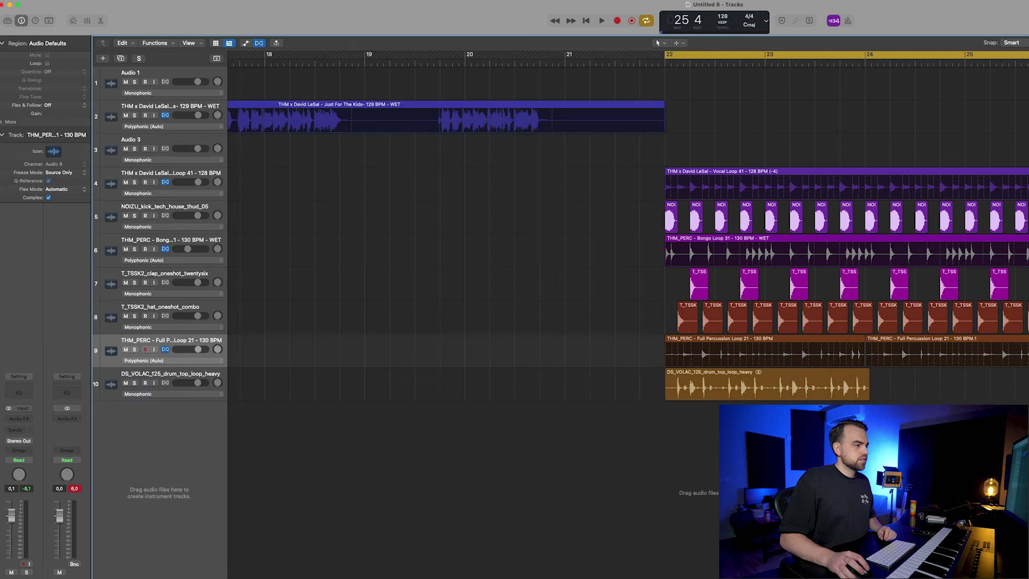
Step: Enable Flex on the drum top loop track, make the loop end exactly at bar 24, and play it with the groove
{"action": "left_click", "coordinate": [165, 382]}
{"action": "left_click_drag", "start_coordinate": [869, 373], "coordinate": [863, 374]}
{"action": "key", "text": "space"}
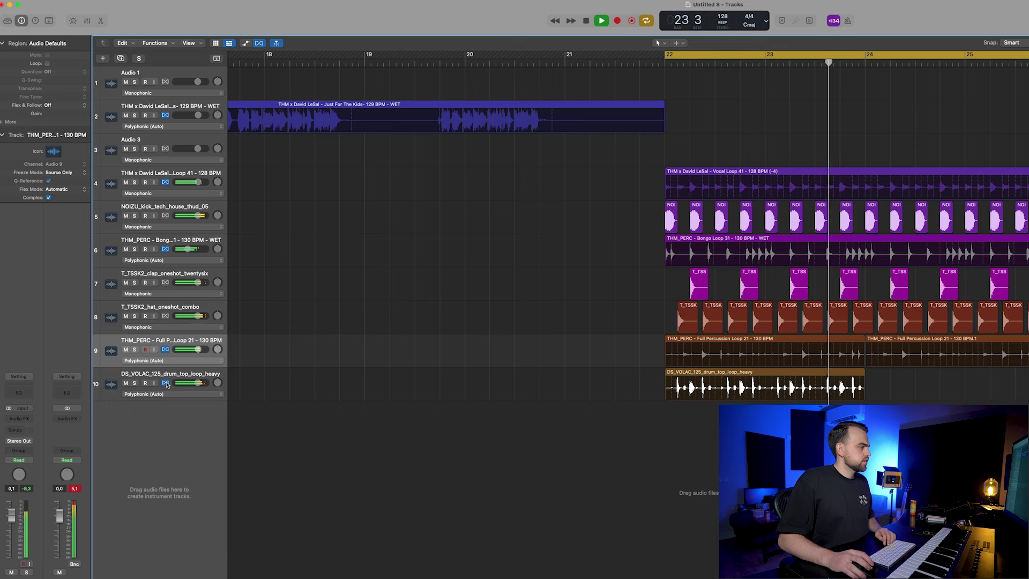
{"action": "key", "text": "space"}
Step: Make the drum top loop the groove track and have the percussion, hat, clap and bongo tracks follow its timing
{"action": "right_click", "coordinate": [174, 371]}
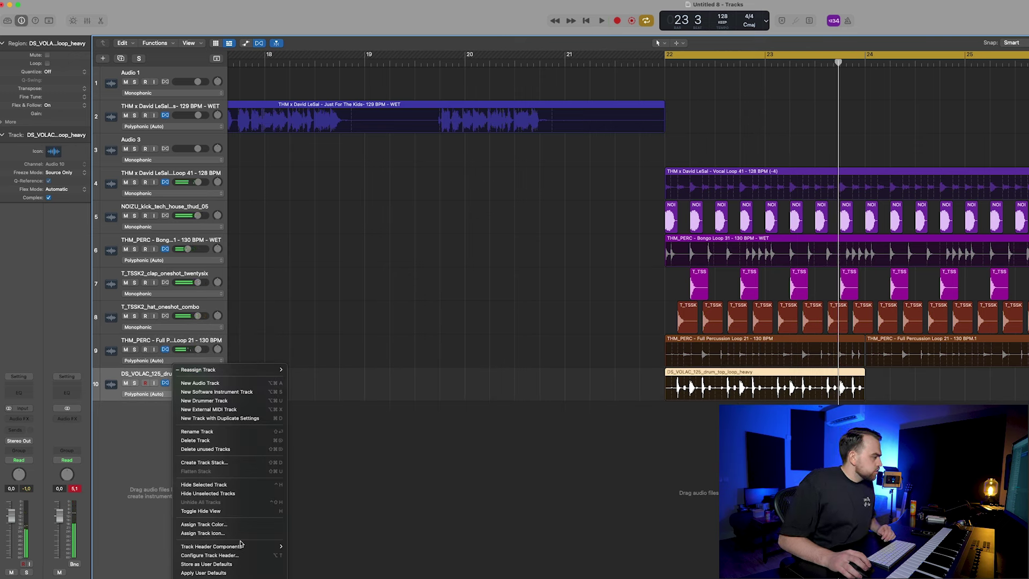
{"action": "mouse_move", "coordinate": [243, 547]}
{"action": "left_click", "coordinate": [341, 563]}
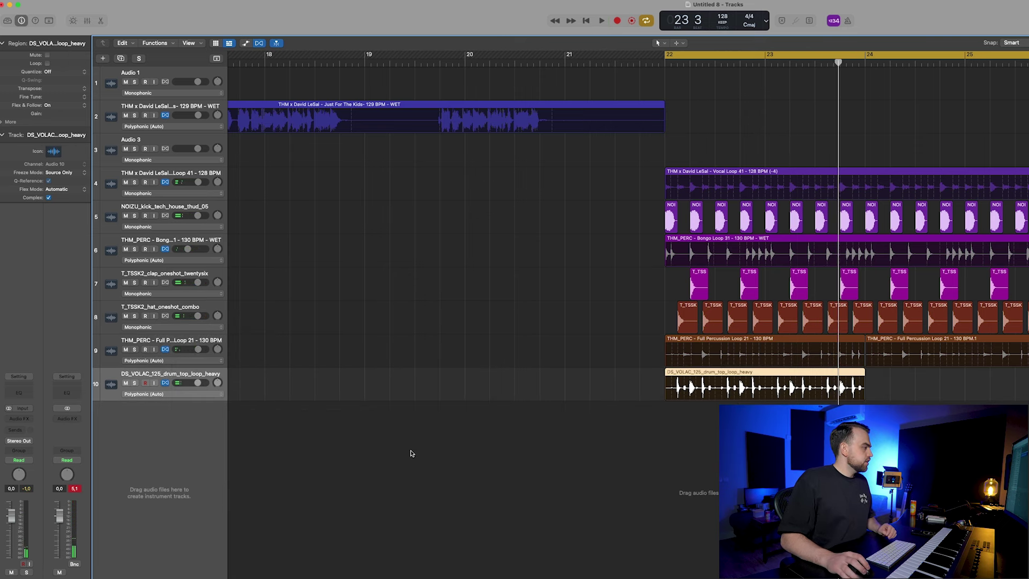
{"action": "left_click", "coordinate": [97, 385]}
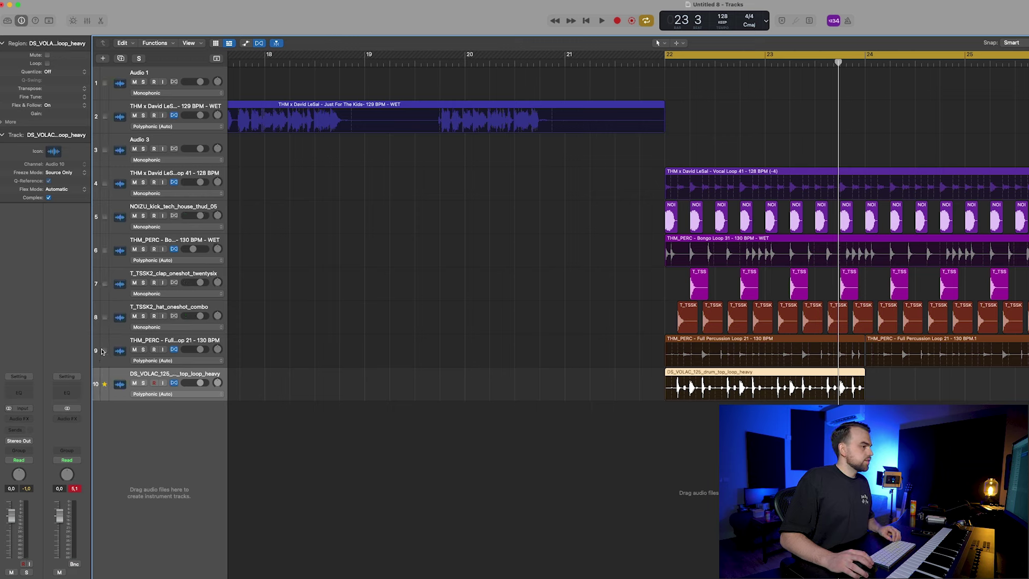
{"action": "left_click", "coordinate": [105, 317]}
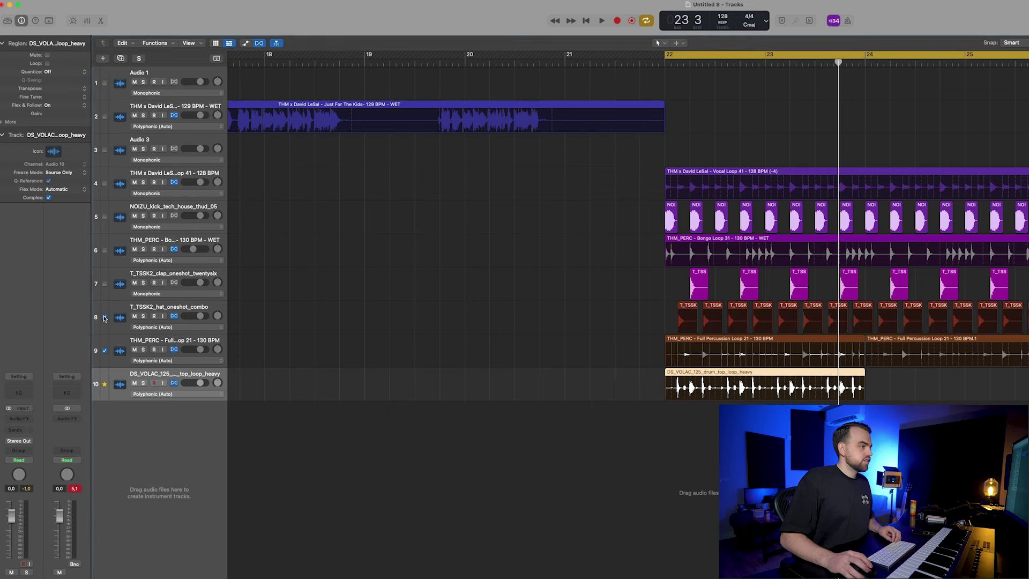
{"action": "left_click", "coordinate": [105, 284]}
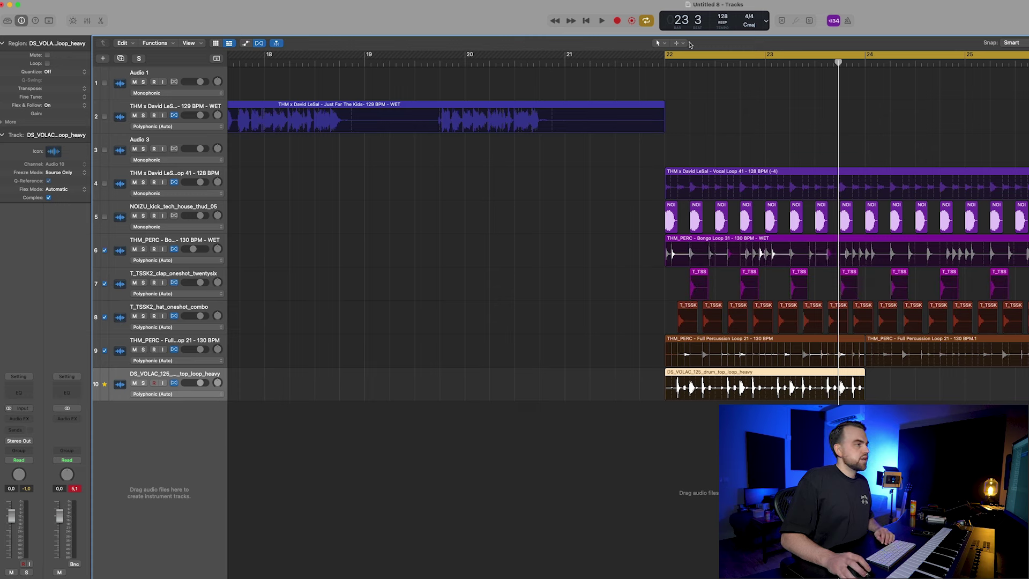
Step: Play the groove-matched section from bar 22 and copy the drum top loop to bar 24
{"action": "left_click", "coordinate": [667, 64]}
{"action": "key", "text": "space"}
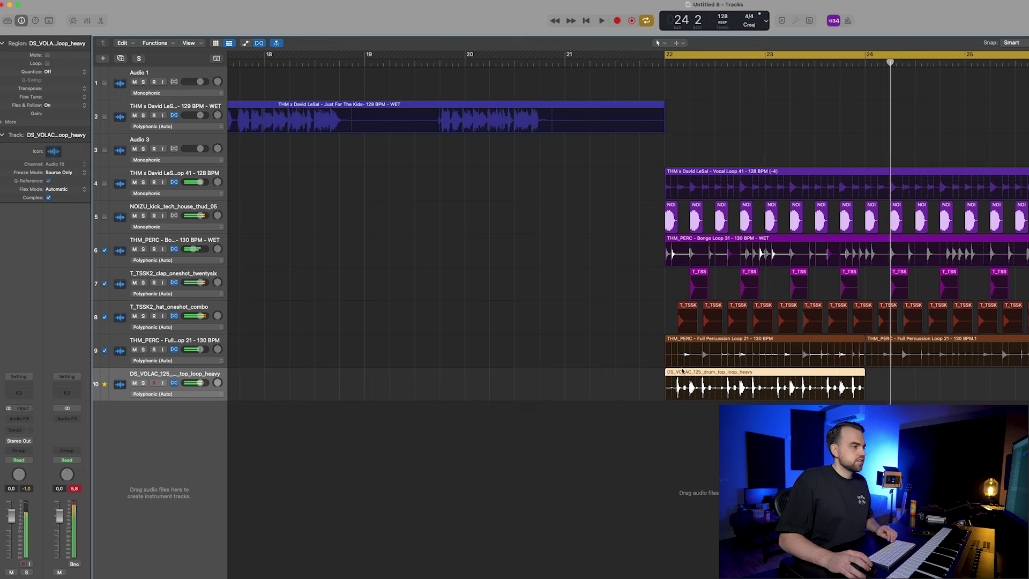
{"action": "left_click_drag", "start_coordinate": [746, 372], "coordinate": [877, 382]}
{"action": "key", "text": "space"}
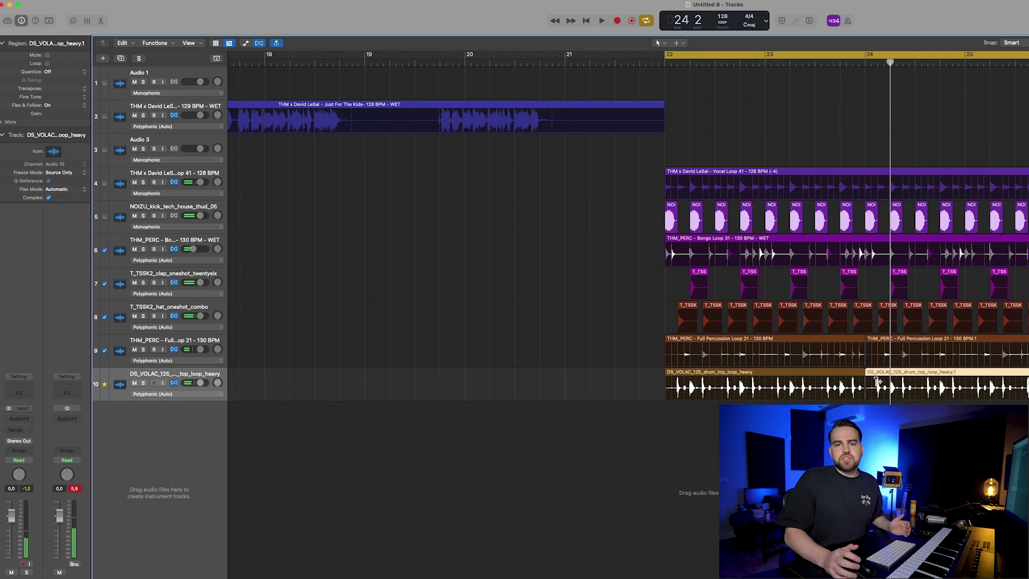
Step: Insert the Native Instruments Transient Master on the drum top loop track and set its sustain to -50 %
{"action": "left_click", "coordinate": [185, 378]}
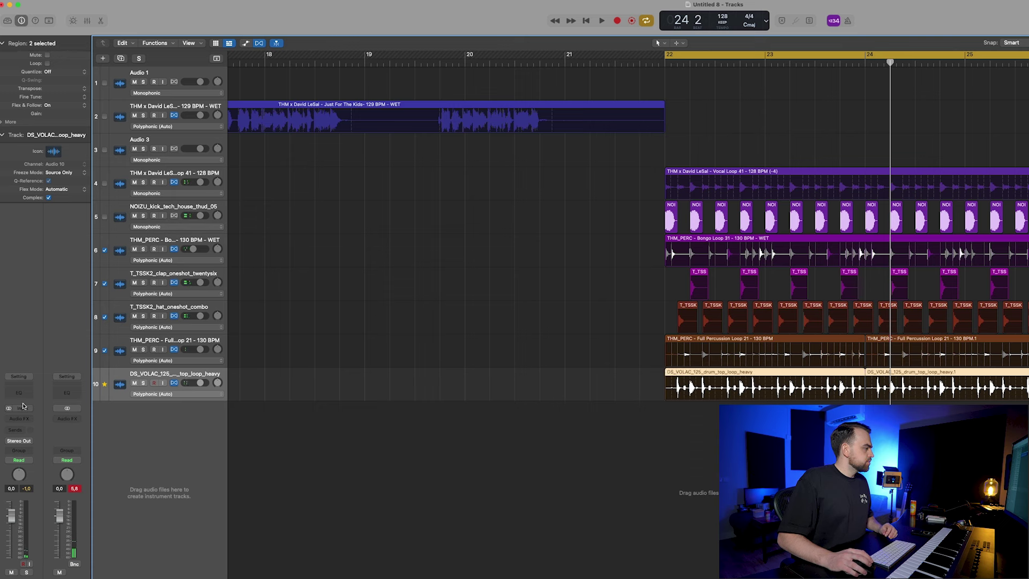
{"action": "left_click", "coordinate": [19, 418]}
{"action": "mouse_move", "coordinate": [24, 572]}
{"action": "mouse_move", "coordinate": [101, 364]}
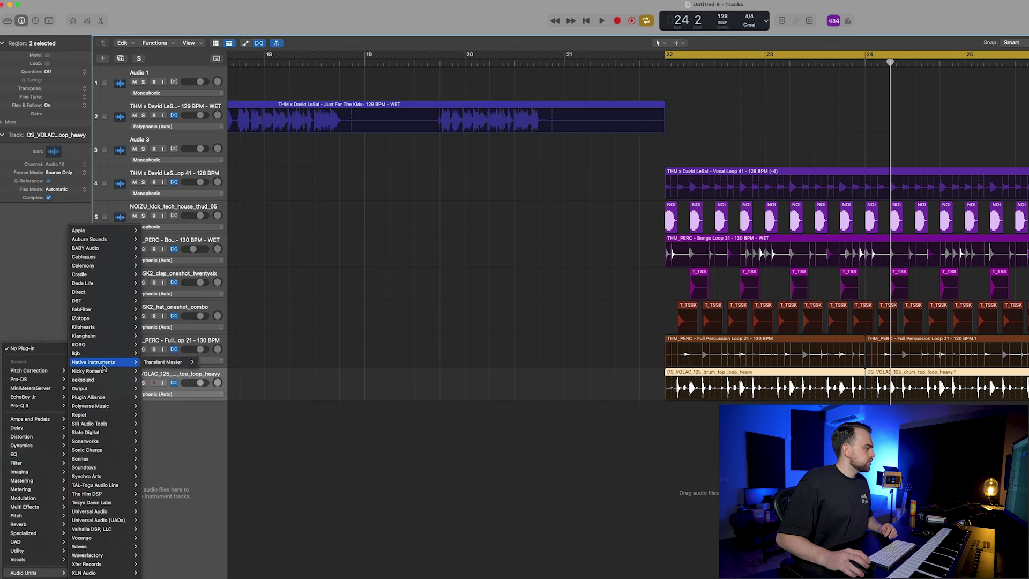
{"action": "left_click", "coordinate": [208, 363]}
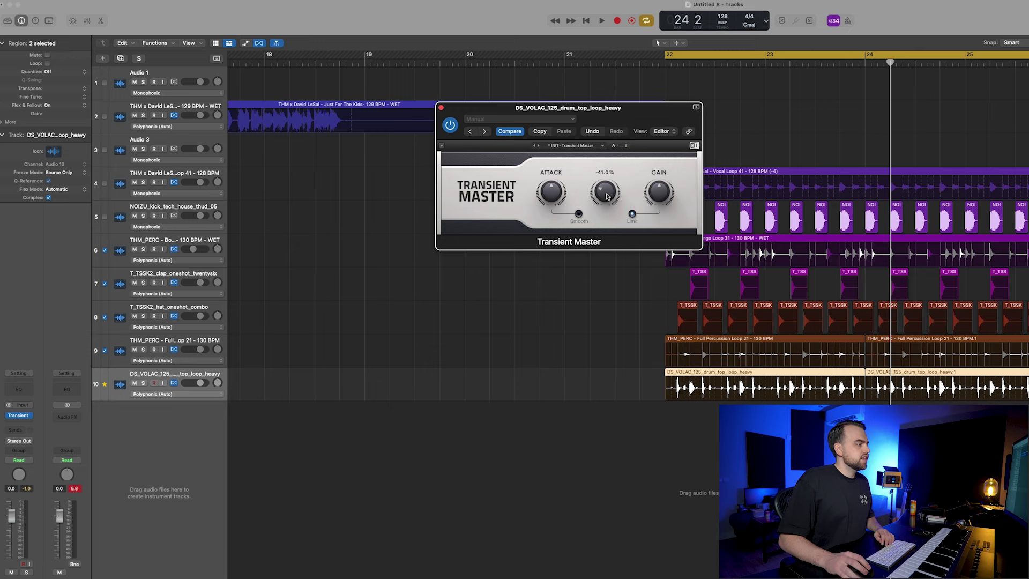
{"action": "key", "text": "space"}
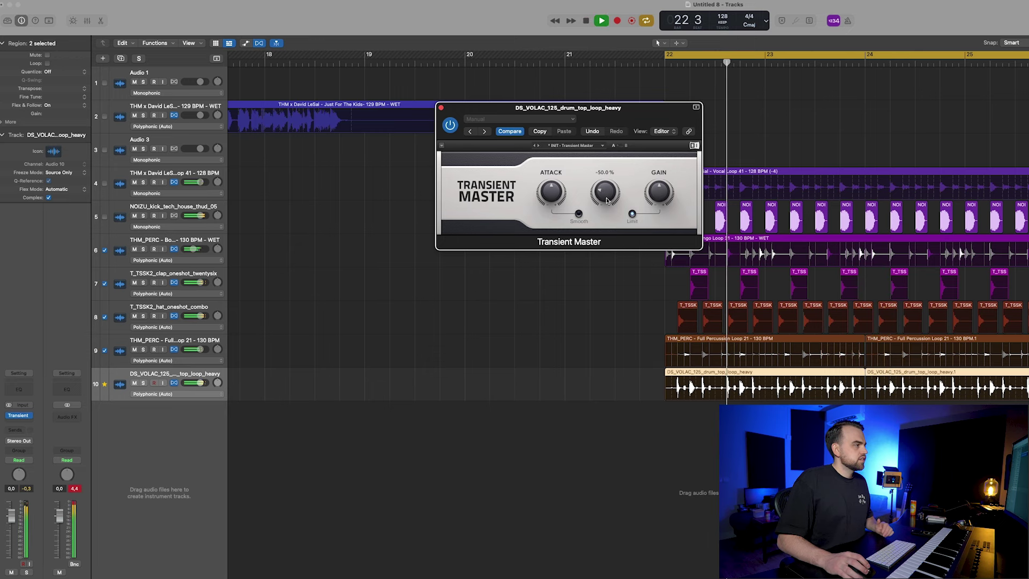
{"action": "left_click", "coordinate": [441, 108]}
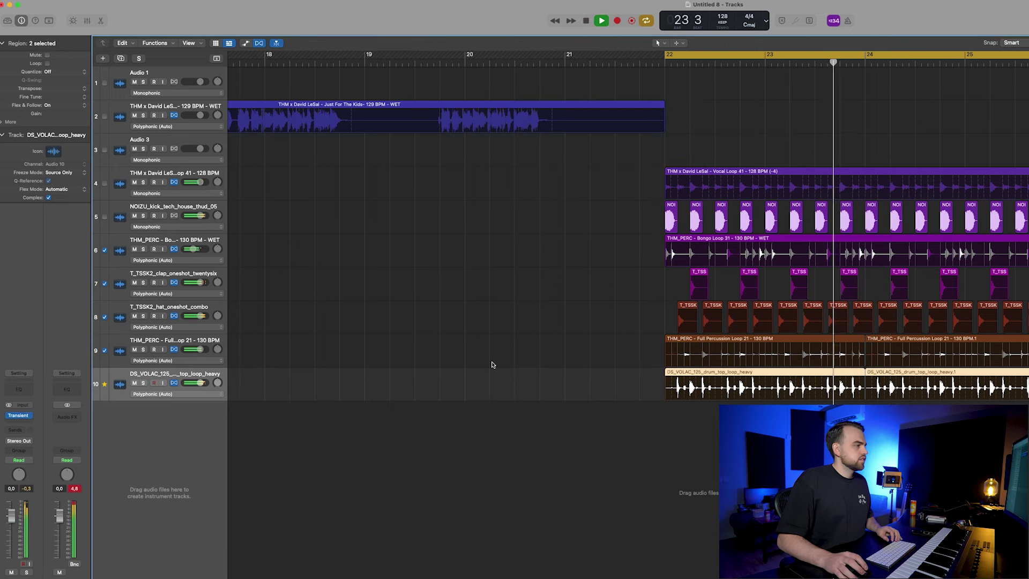
Step: Insert a stereo Transient Master on the clap track and reduce its sustain to -33 %
{"action": "left_click", "coordinate": [180, 285]}
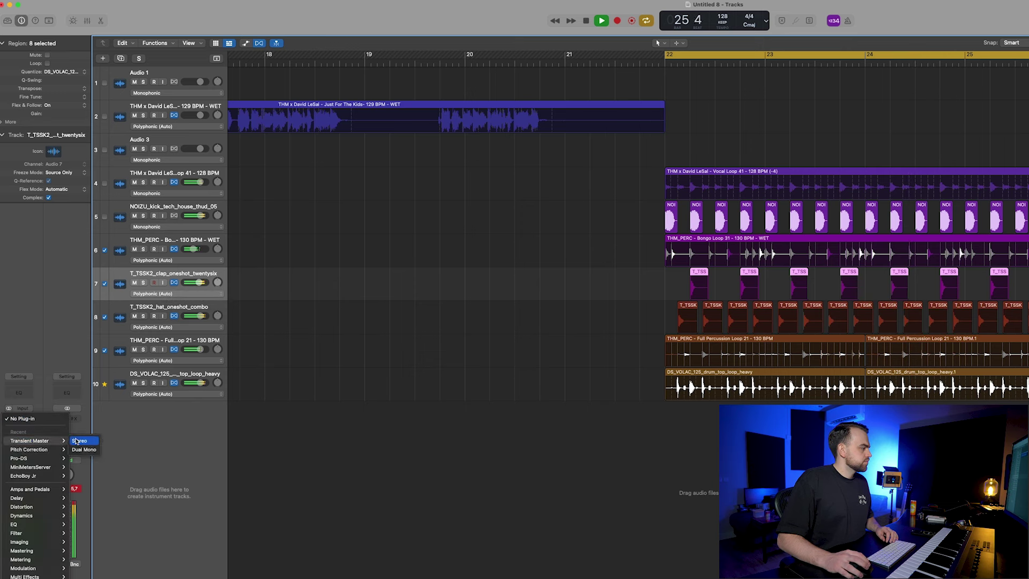
{"action": "left_click", "coordinate": [76, 441]}
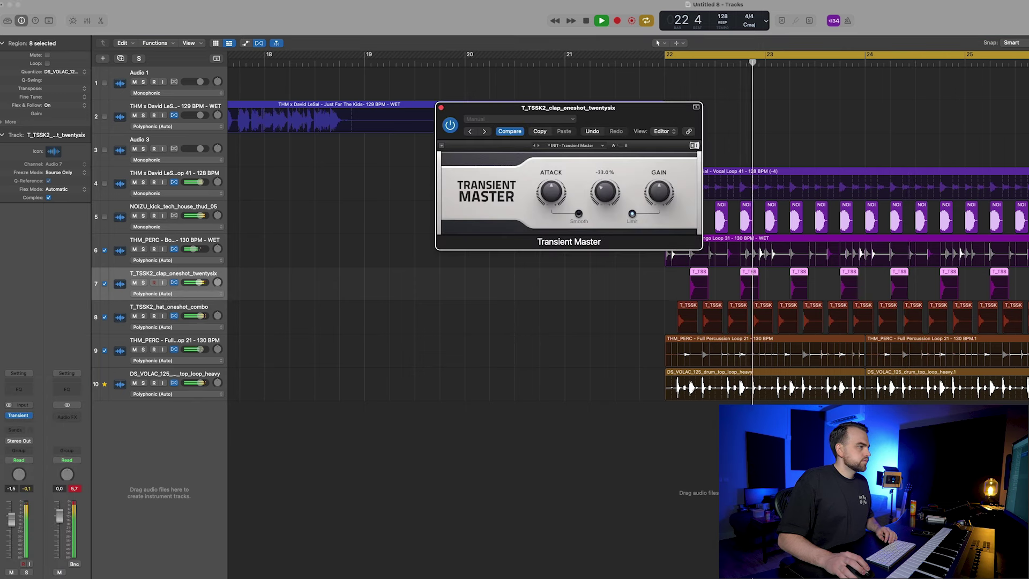
{"action": "left_click", "coordinate": [441, 108]}
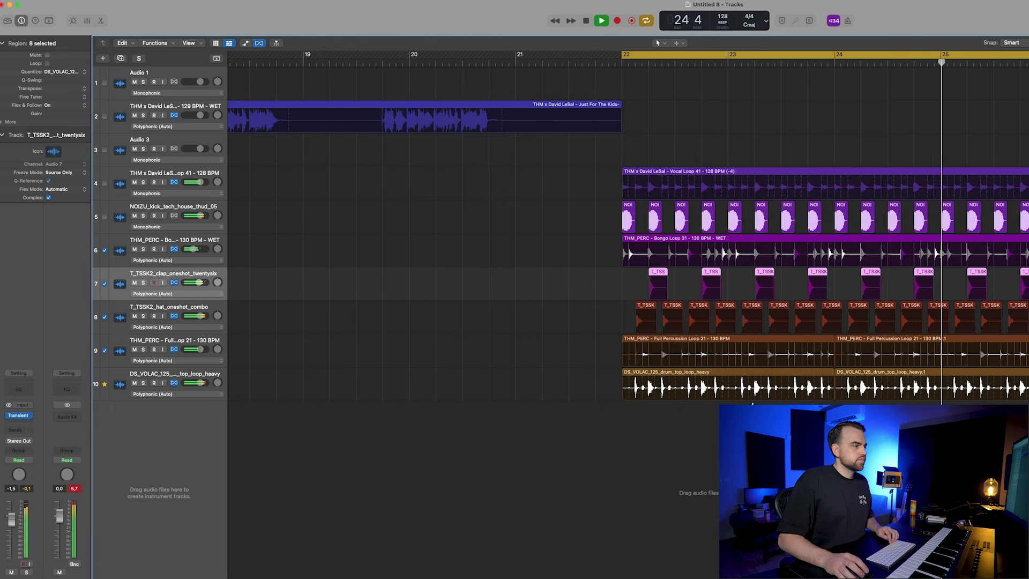
Step: Select the bongo, clap, hat, percussion and drum top loop tracks and route their outputs to Bus 1
{"action": "left_click", "coordinate": [177, 207]}
{"action": "left_click", "coordinate": [179, 242]}
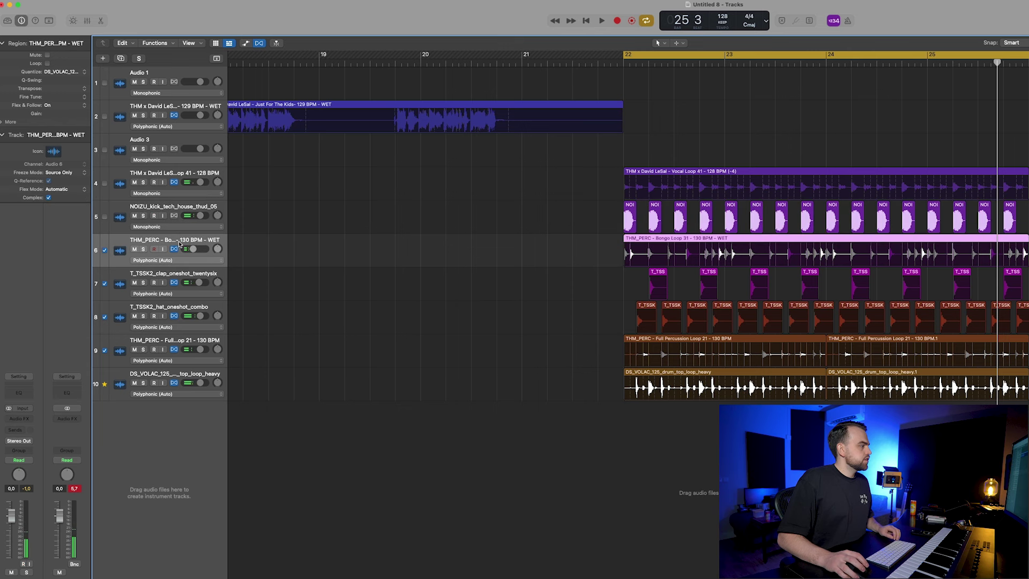
{"action": "left_click", "coordinate": [171, 373], "text": "shift"}
{"action": "key", "text": "x"}
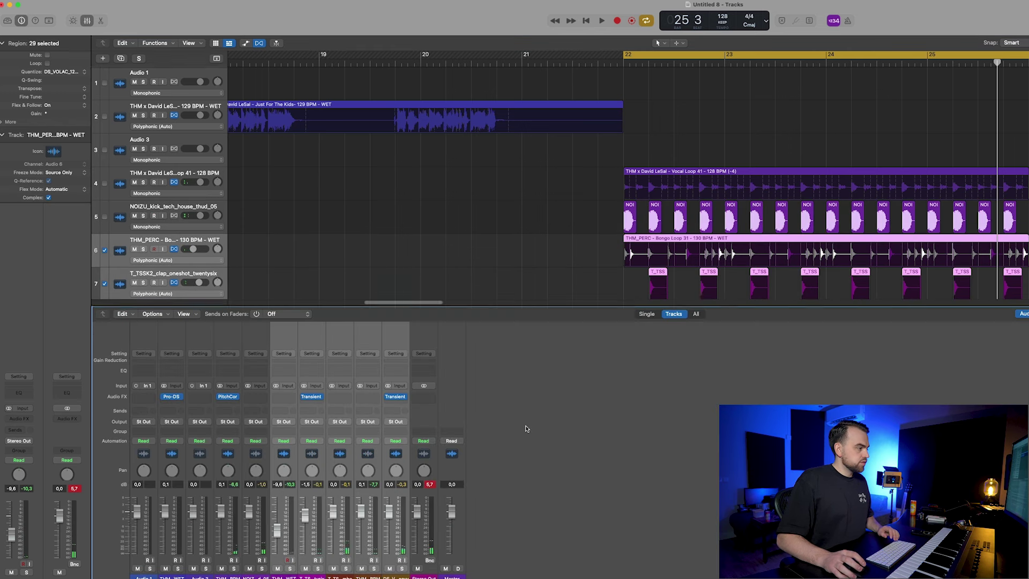
{"action": "left_click", "coordinate": [367, 422]}
{"action": "mouse_move", "coordinate": [363, 459]}
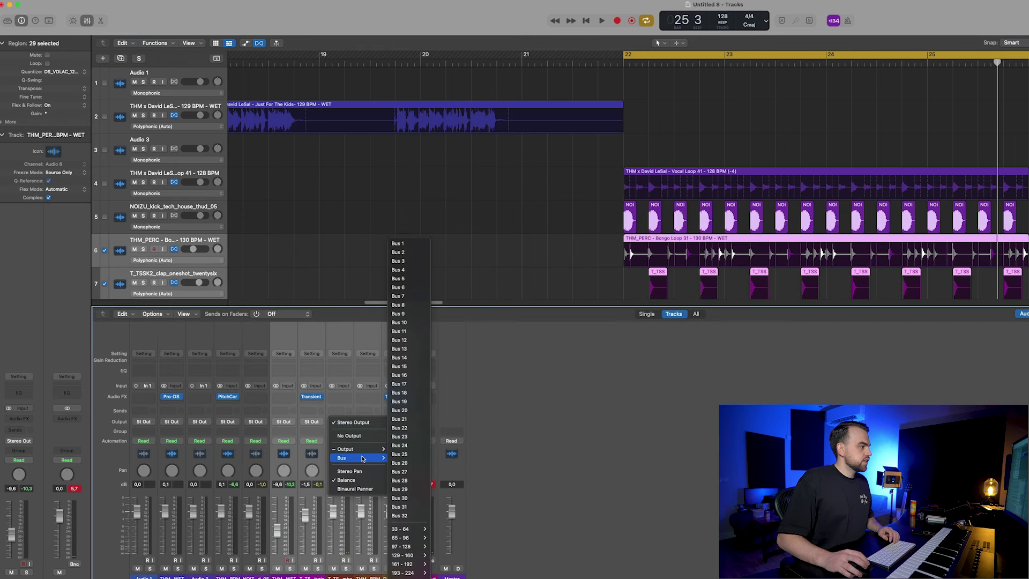
{"action": "left_click", "coordinate": [408, 244]}
Step: Insert FabFilter Pro-Q 3 on the aux channel fed by Bus 1
{"action": "left_click", "coordinate": [421, 397]}
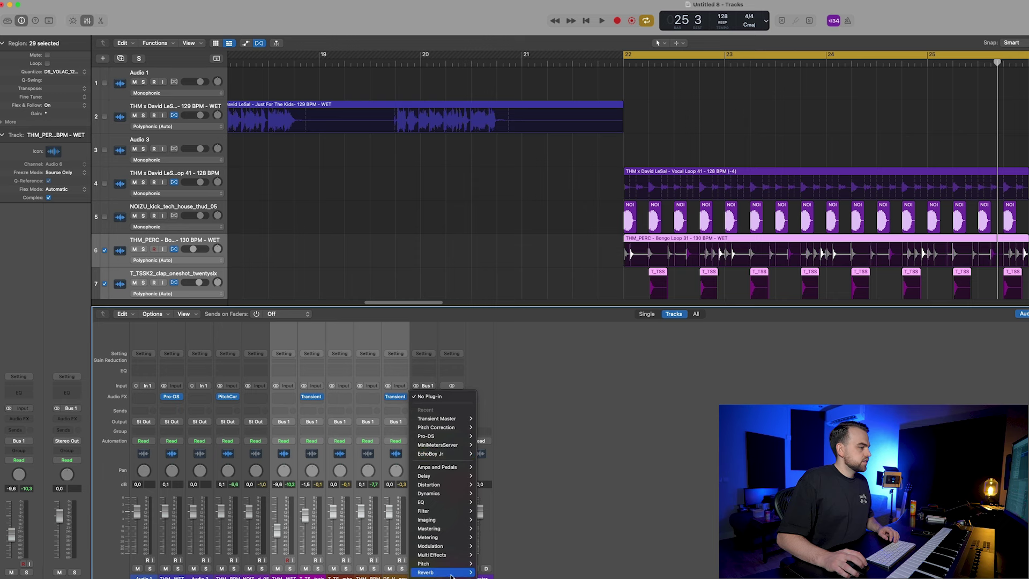
{"action": "mouse_move", "coordinate": [450, 573]}
{"action": "mouse_move", "coordinate": [509, 309]}
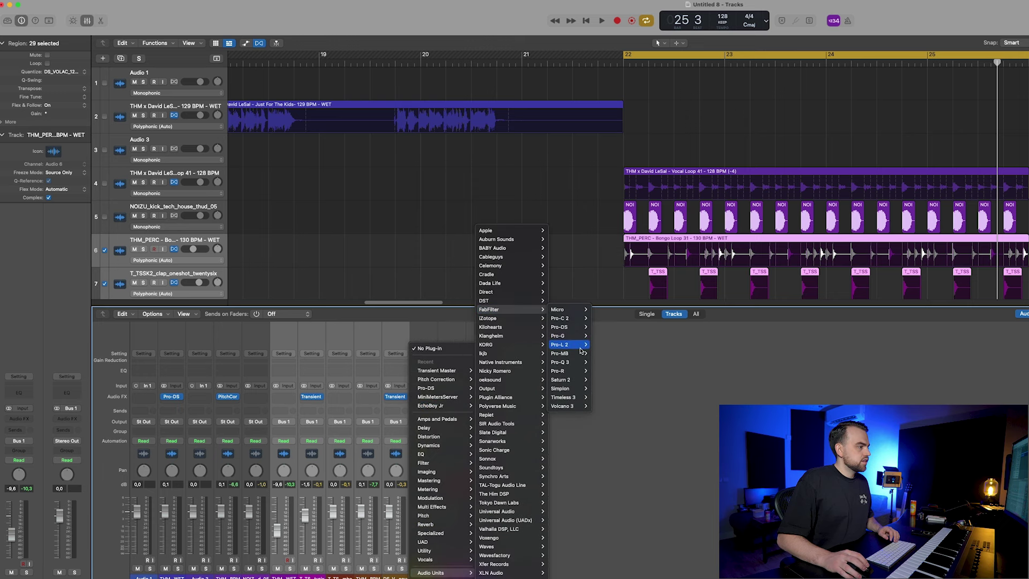
{"action": "left_click", "coordinate": [606, 364]}
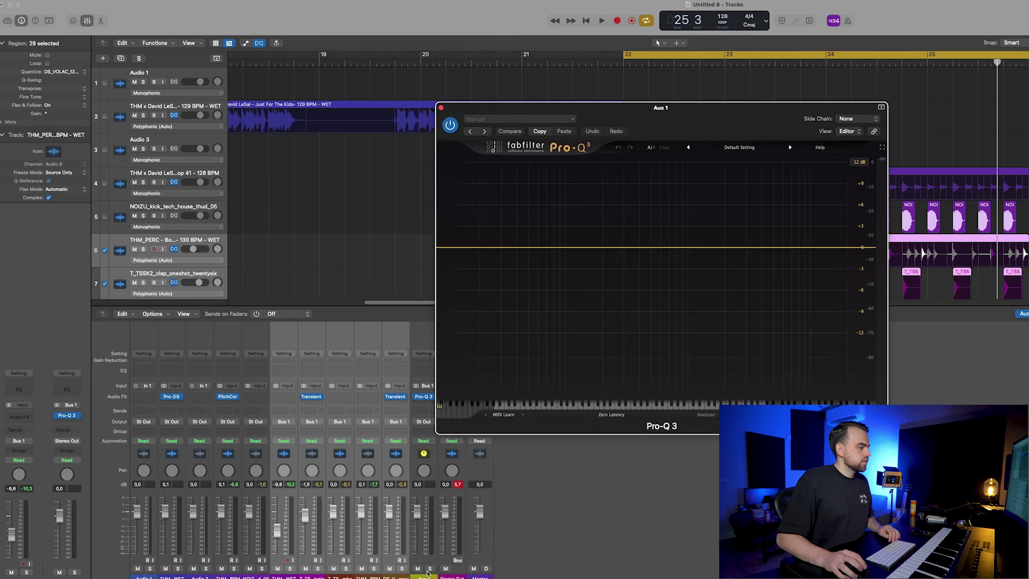
Step: Rename the aux as Drums and, with it soloed during playback, add a 24 dB/oct low cut at about 55 Hz in Pro-Q 3
{"action": "left_click", "coordinate": [429, 569]}
{"action": "key", "text": "space"}
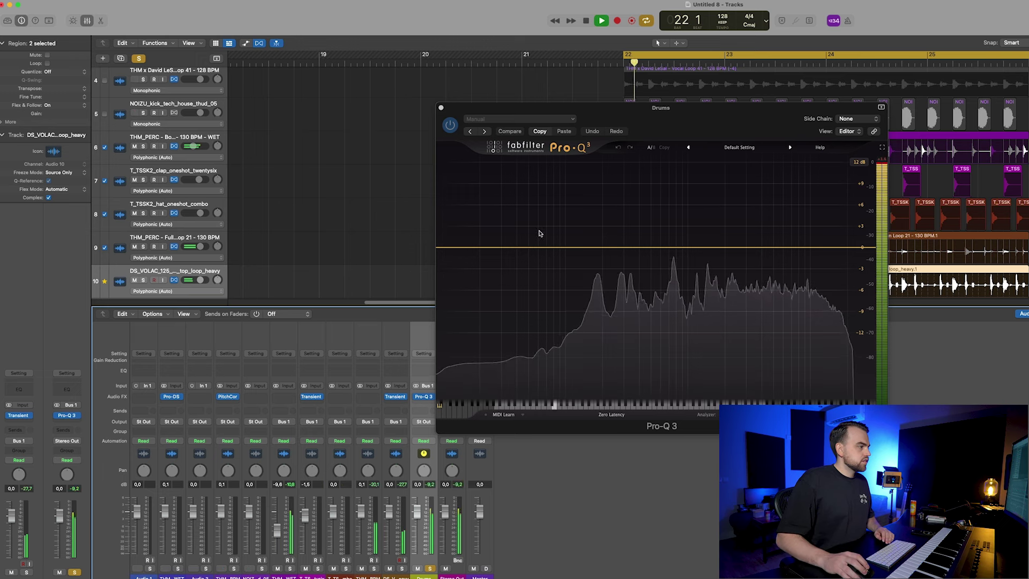
{"action": "left_click_drag", "start_coordinate": [455, 247], "coordinate": [534, 259]}
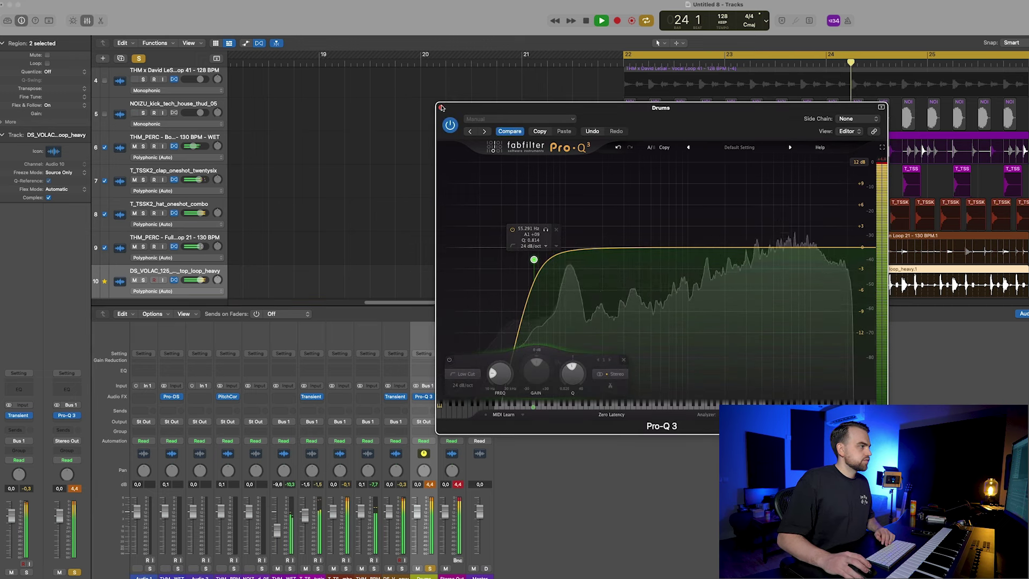
Step: Insert the UAD Tube-Tech CL 1B compressor after Pro-Q 3 on the Drums bus and set its threshold to about -10.7 dB
{"action": "left_click", "coordinate": [431, 397]}
{"action": "left_click", "coordinate": [420, 402]}
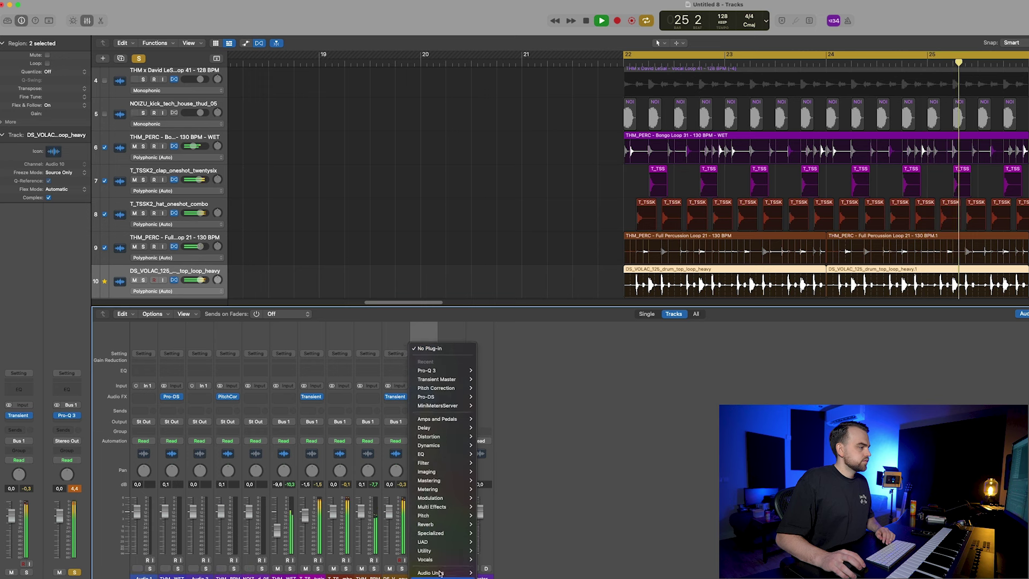
{"action": "mouse_move", "coordinate": [440, 572]}
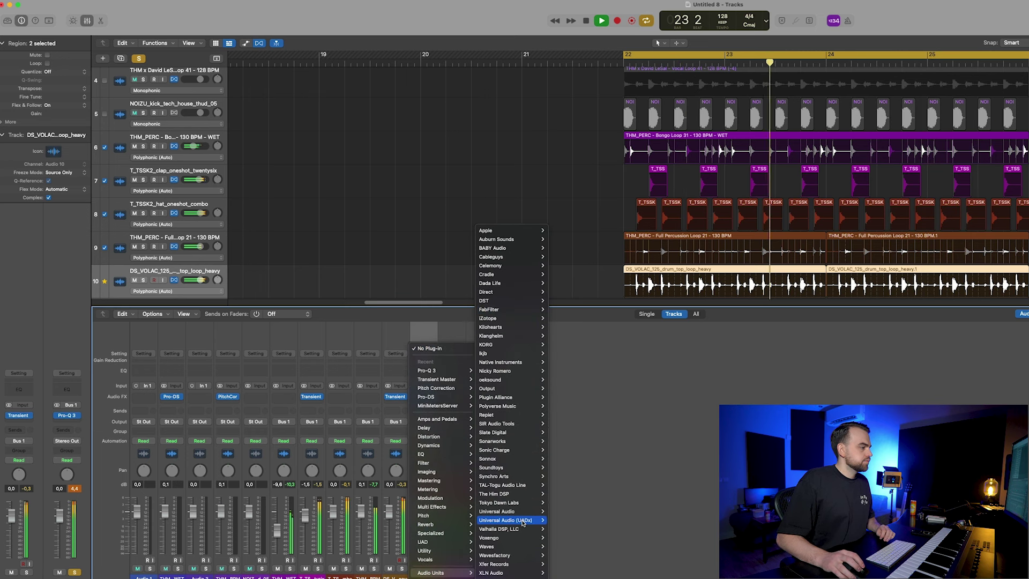
{"action": "mouse_move", "coordinate": [503, 520]}
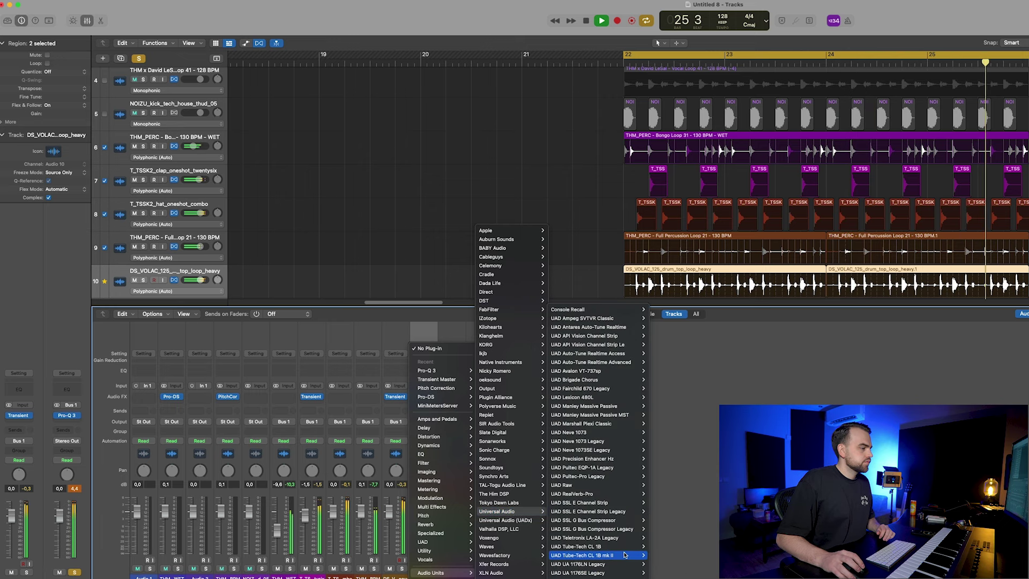
{"action": "mouse_move", "coordinate": [624, 555]}
{"action": "left_click", "coordinate": [668, 555]}
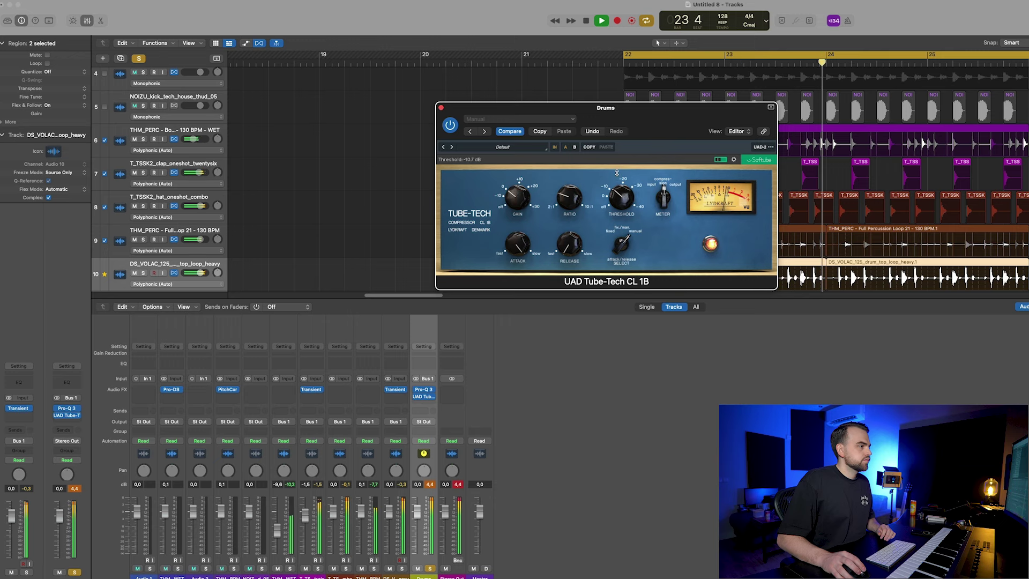
{"action": "left_click", "coordinate": [440, 108]}
Step: Insert Thermal on the Drums bus, load its drum preset Overhead Slam, and set the dry/wet mix almost fully dry
{"action": "left_click", "coordinate": [423, 403]}
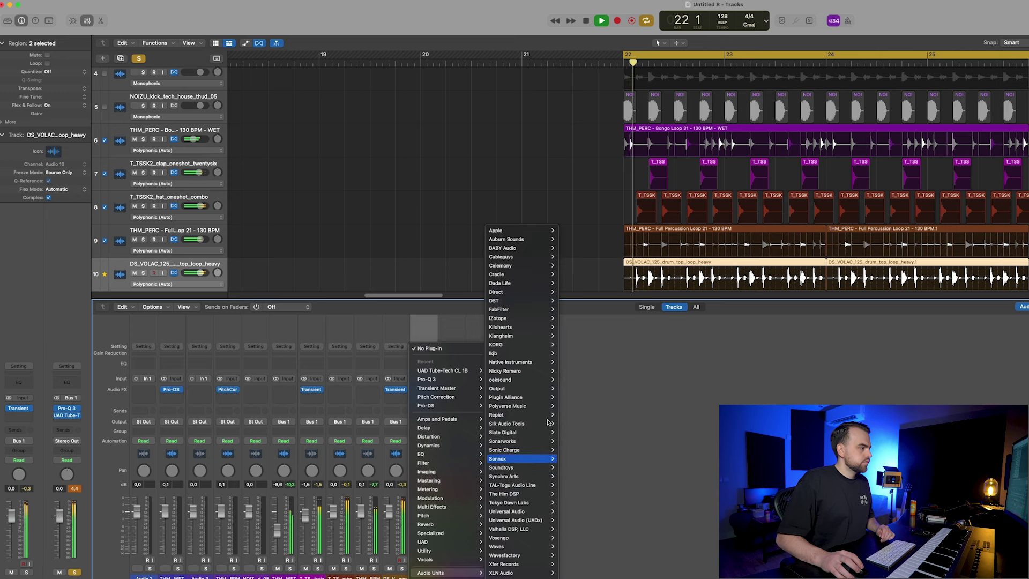
{"action": "left_click", "coordinate": [601, 389]}
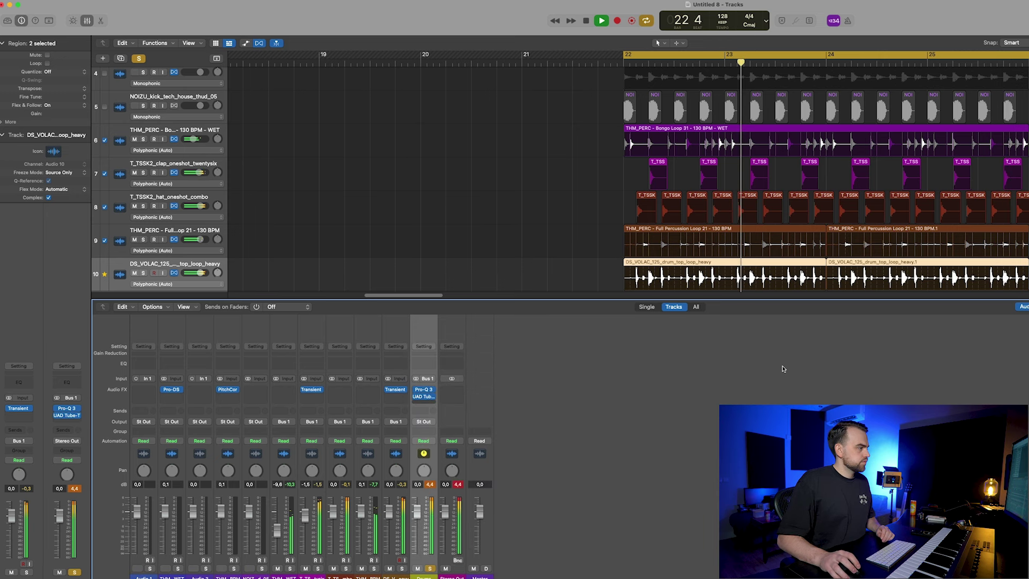
{"action": "left_click", "coordinate": [875, 147]}
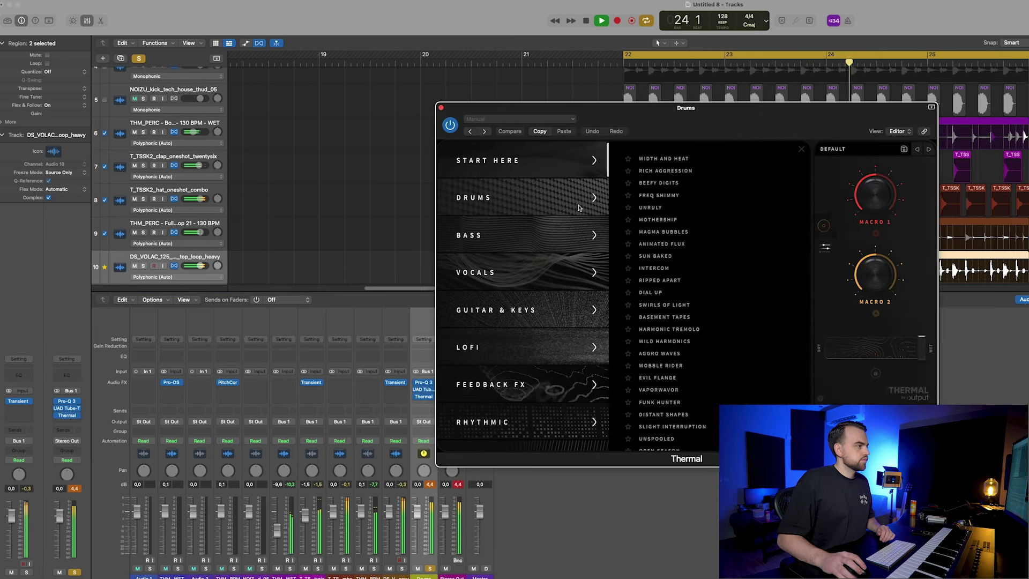
{"action": "left_click", "coordinate": [536, 197]}
{"action": "left_click", "coordinate": [674, 196]}
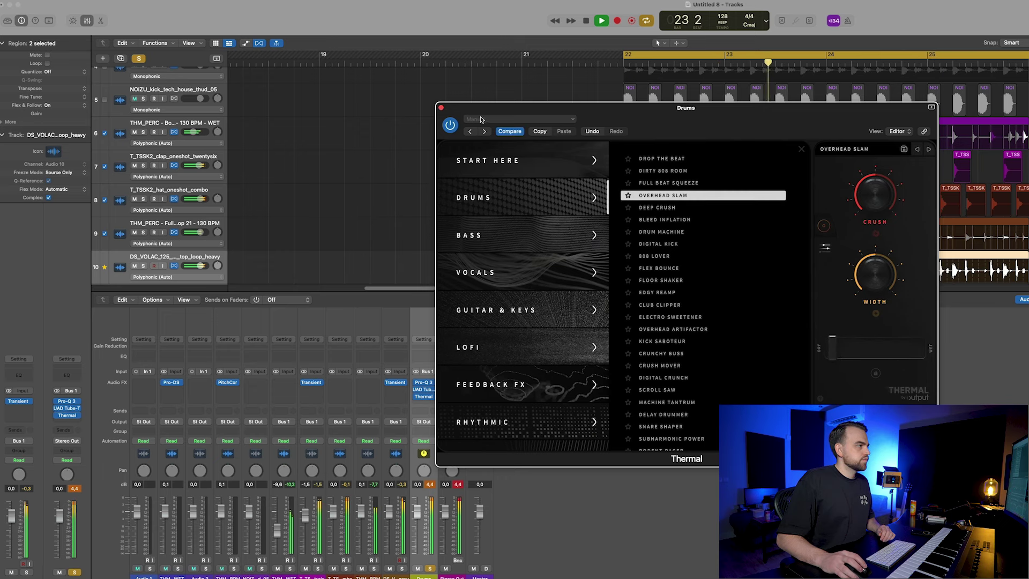
{"action": "left_click", "coordinate": [442, 108]}
Step: Insert Transient Master after Thermal on the Drums bus and set its attack to about 4.0 %
{"action": "left_click", "coordinate": [422, 406]}
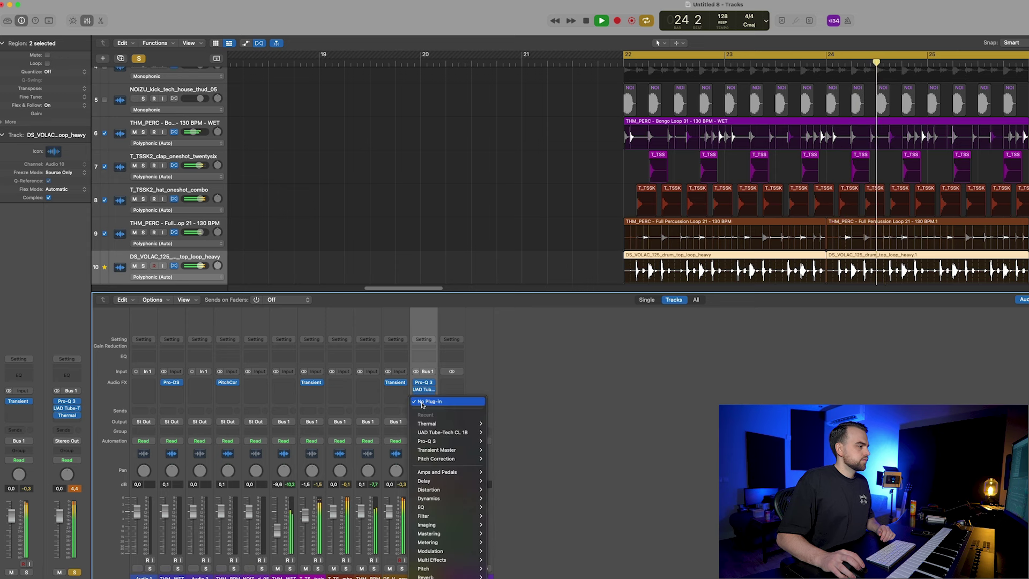
{"action": "left_click", "coordinate": [499, 450]}
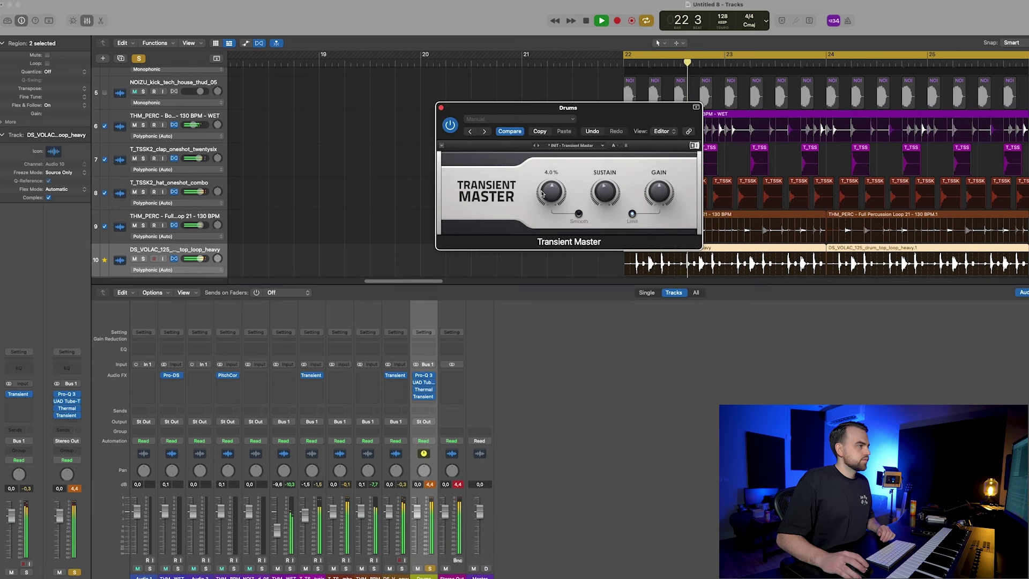
{"action": "left_click", "coordinate": [441, 107]}
Step: Insert and adjust SIR Audio Tools StandardCLIP as the last effect on the Drums bus
{"action": "left_click", "coordinate": [423, 403]}
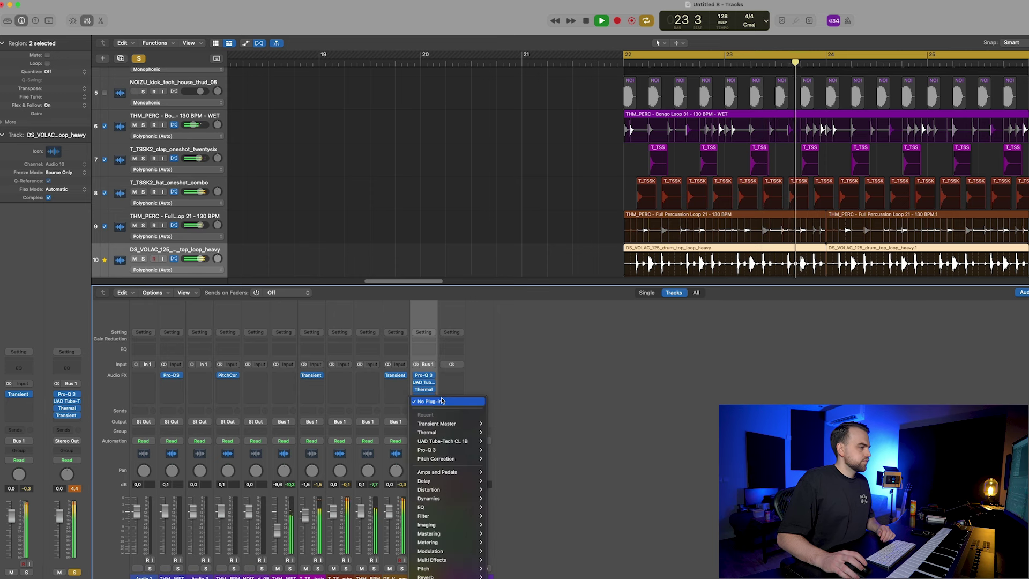
{"action": "mouse_move", "coordinate": [440, 573]}
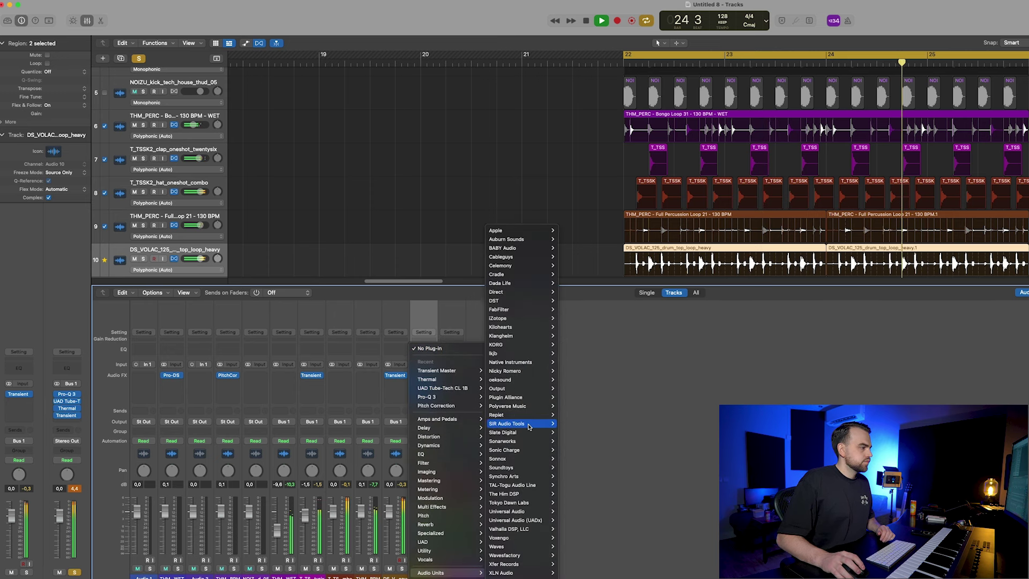
{"action": "left_click", "coordinate": [617, 424]}
{"action": "left_click_drag", "start_coordinate": [530, 251], "coordinate": [529, 257]}
{"action": "key", "text": "super+w"}
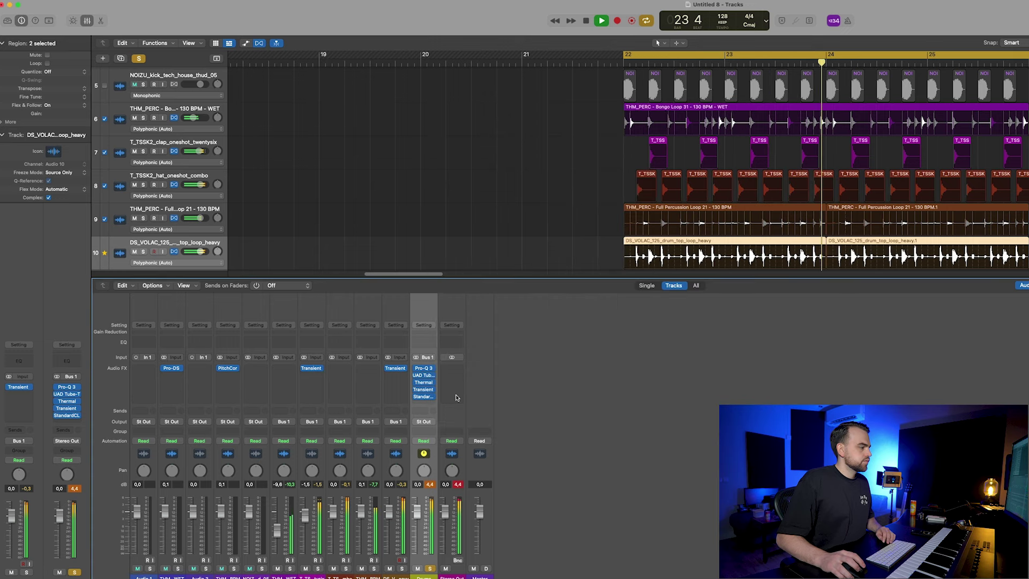
Step: Unsolo the Drums bus, hide the mixer, and play the full groove with the whole bars 22–25 loop in view
{"action": "key", "text": "space"}
{"action": "left_click", "coordinate": [431, 568]}
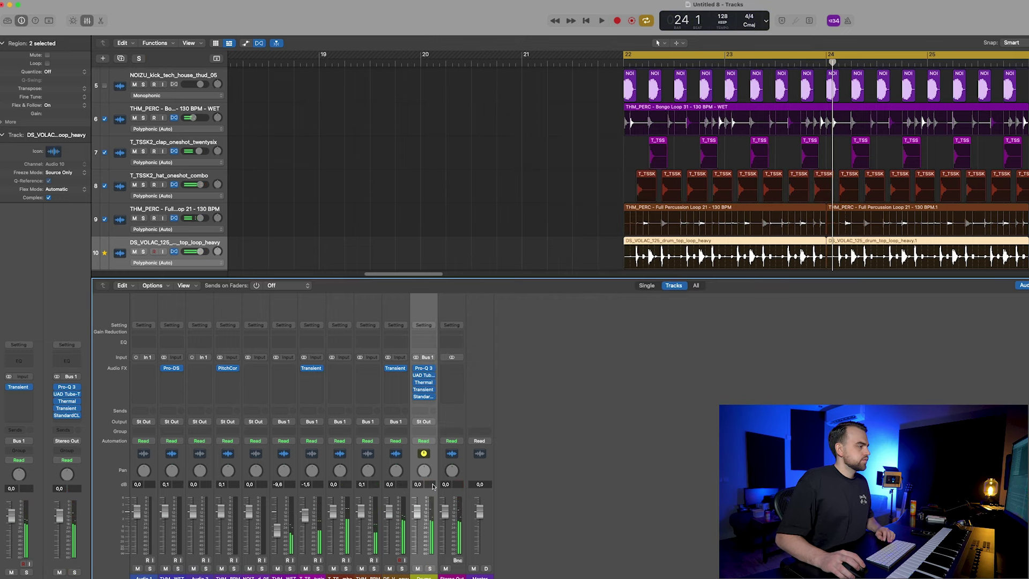
{"action": "key", "text": "space"}
{"action": "key", "text": "x"}
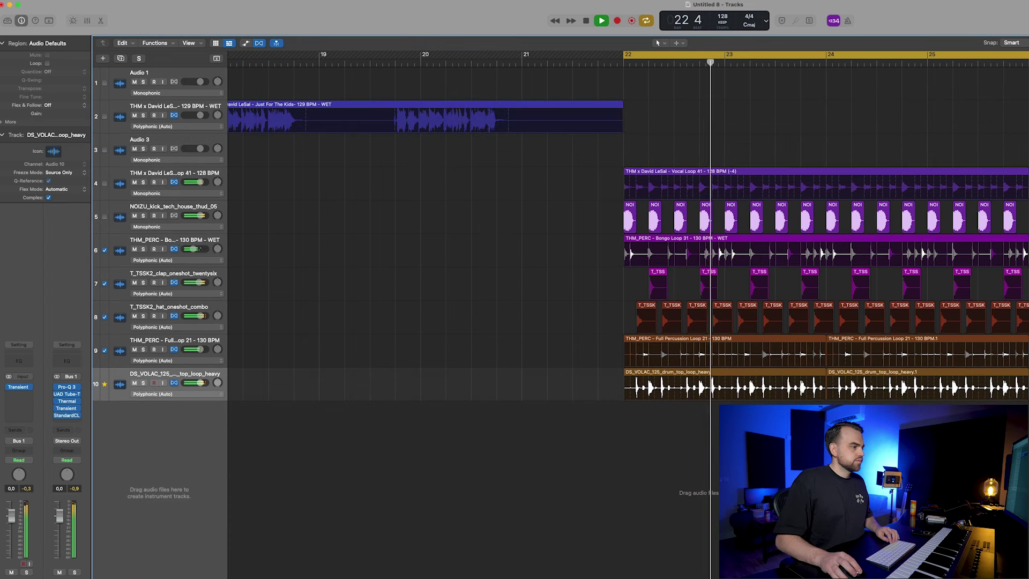
{"action": "key", "text": "super+Left"}
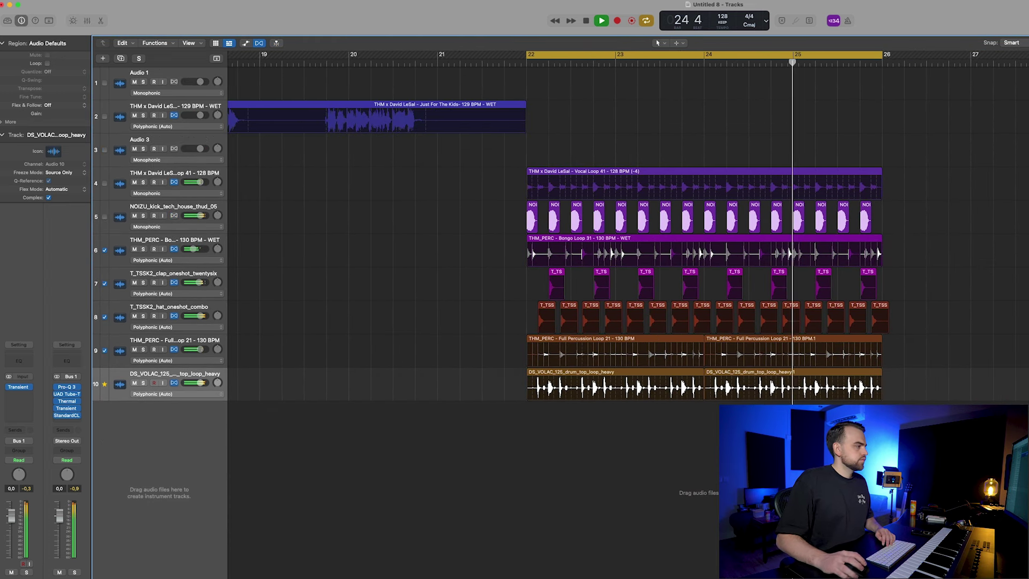
Step: Create a software instrument track below the drum top loop, with Serum loaded and its BA - Boxed preset selected
{"action": "left_click", "coordinate": [195, 375]}
{"action": "left_click", "coordinate": [103, 59]}
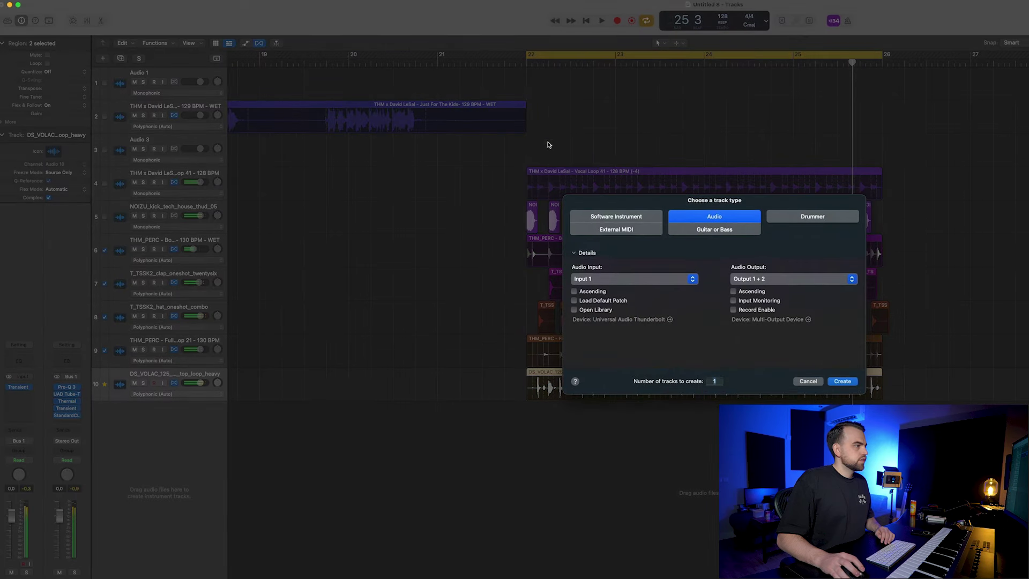
{"action": "left_click", "coordinate": [619, 214]}
{"action": "left_click", "coordinate": [841, 381]}
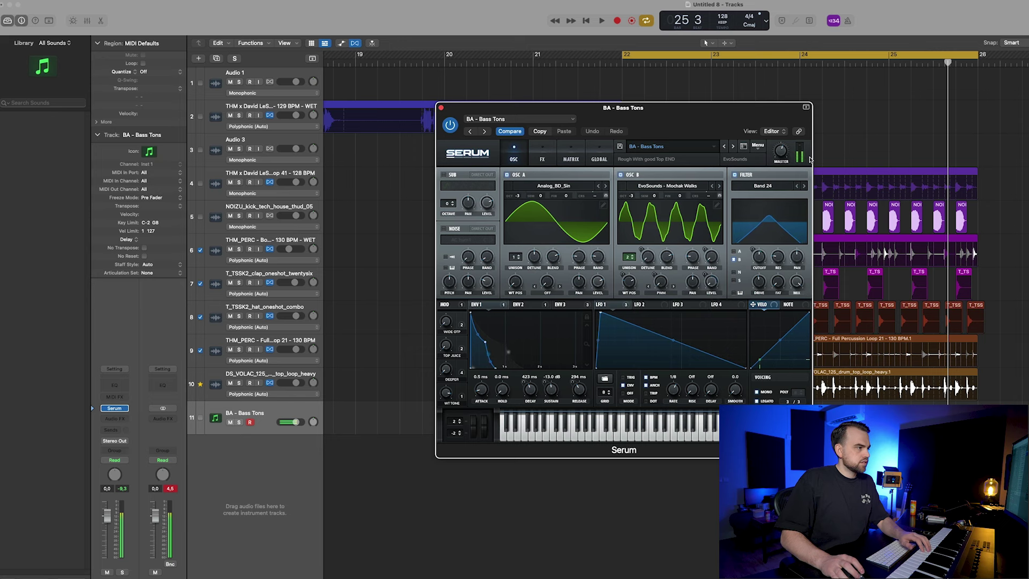
{"action": "left_click", "coordinate": [733, 147]}
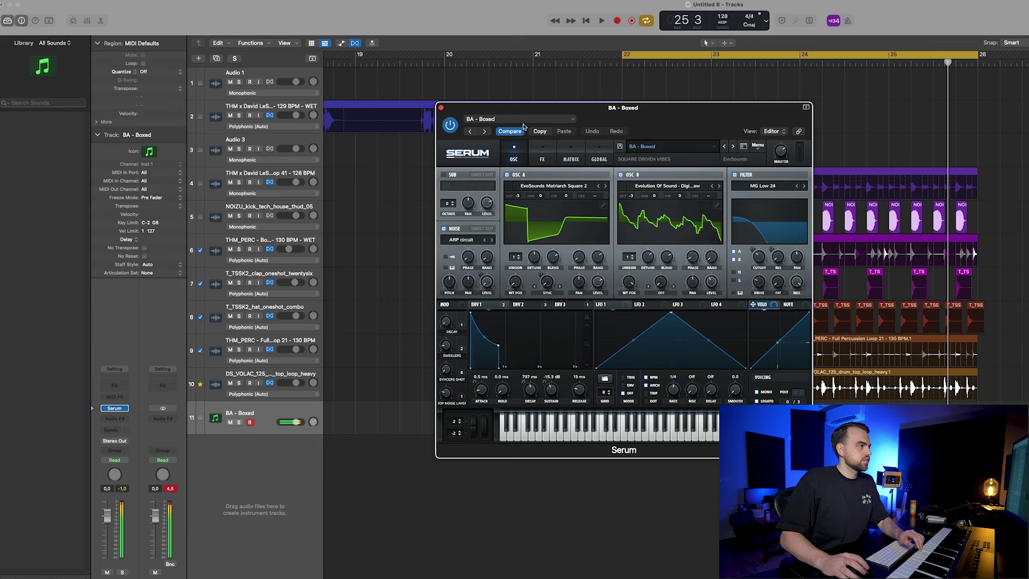
{"action": "left_click", "coordinate": [440, 109]}
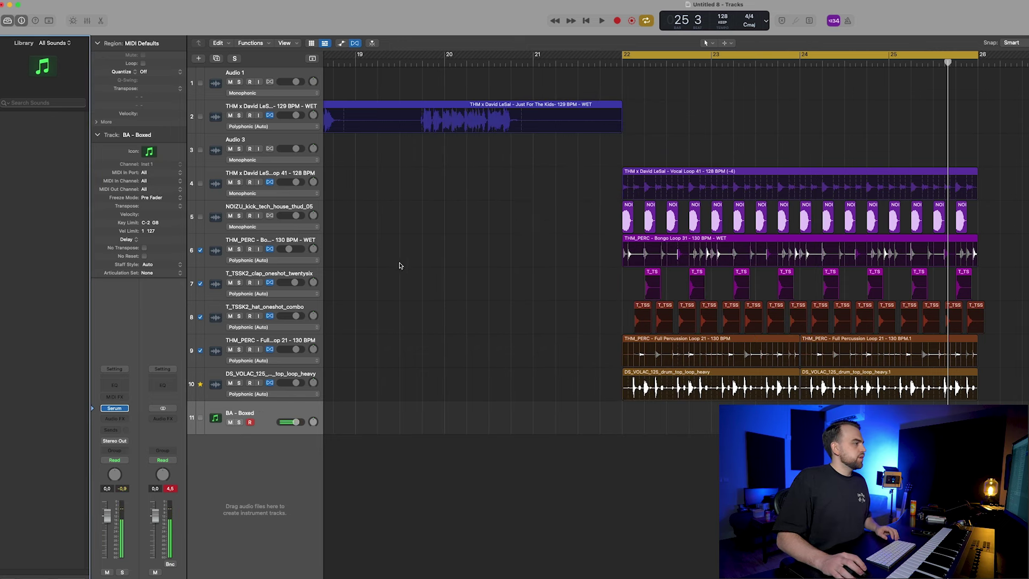
{"action": "left_click", "coordinate": [275, 212]}
{"action": "left_click", "coordinate": [217, 58]}
{"action": "key", "text": "super+Right"}
{"action": "key", "text": "super+Right"}
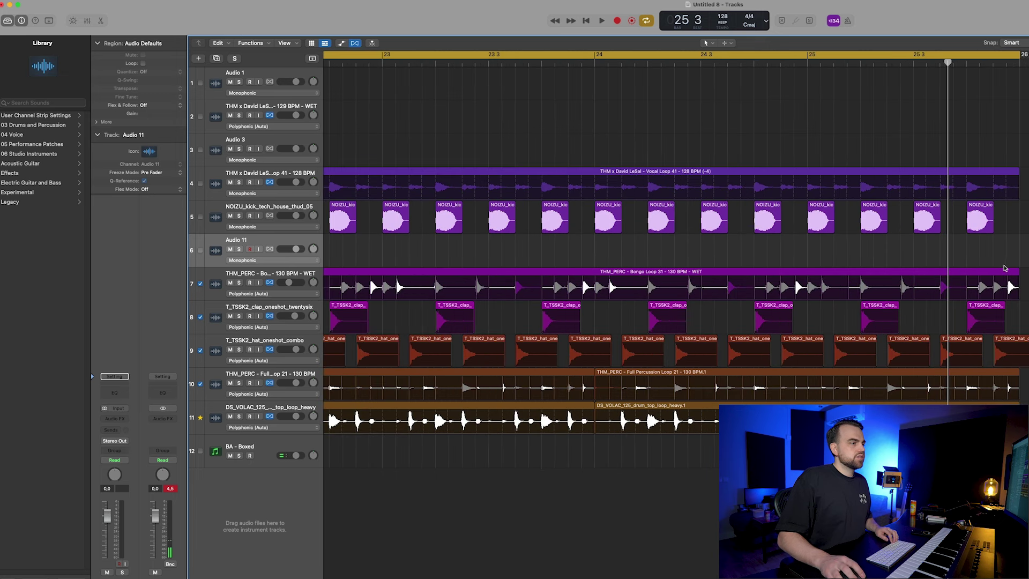
{"action": "key", "text": "super+Right"}
{"action": "scroll", "coordinate": [997, 264], "scroll_direction": "left", "scroll_amount": 2}
{"action": "scroll", "coordinate": [884, 262], "scroll_direction": "left", "scroll_amount": 3}
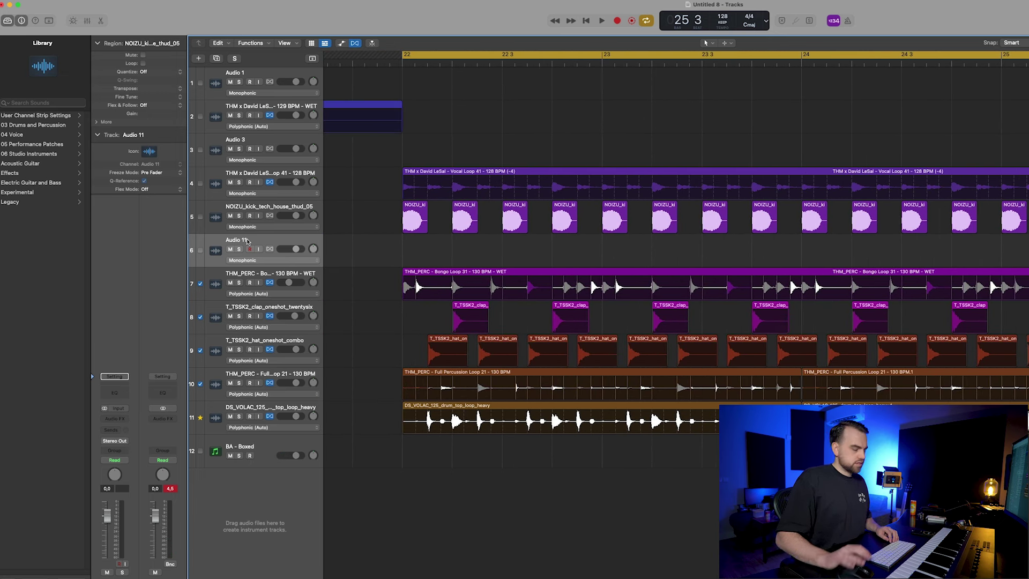
{"action": "key", "text": "super+Delete"}
{"action": "left_click", "coordinate": [279, 216]}
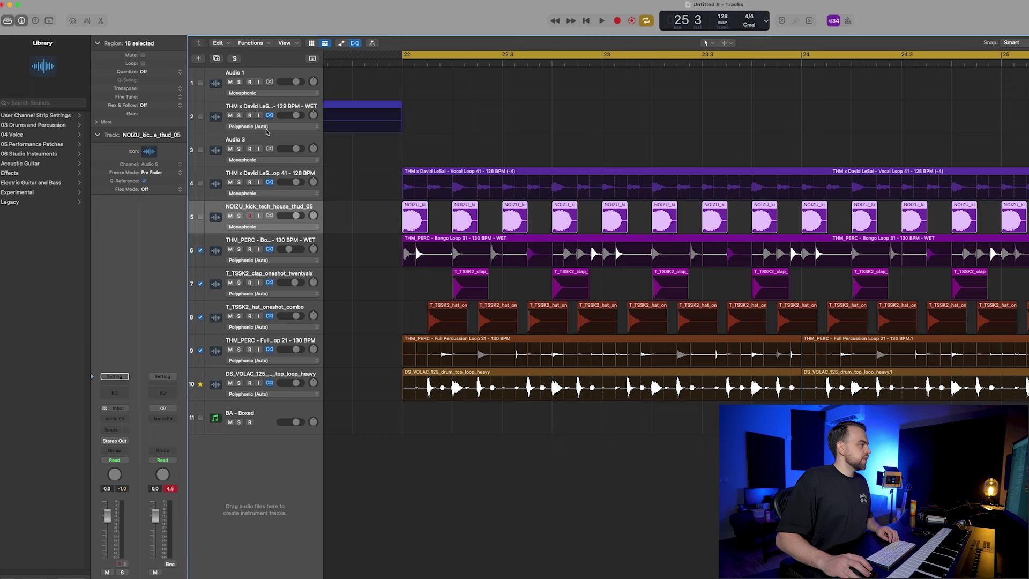
{"action": "left_click", "coordinate": [197, 58]}
{"action": "key", "text": "Escape"}
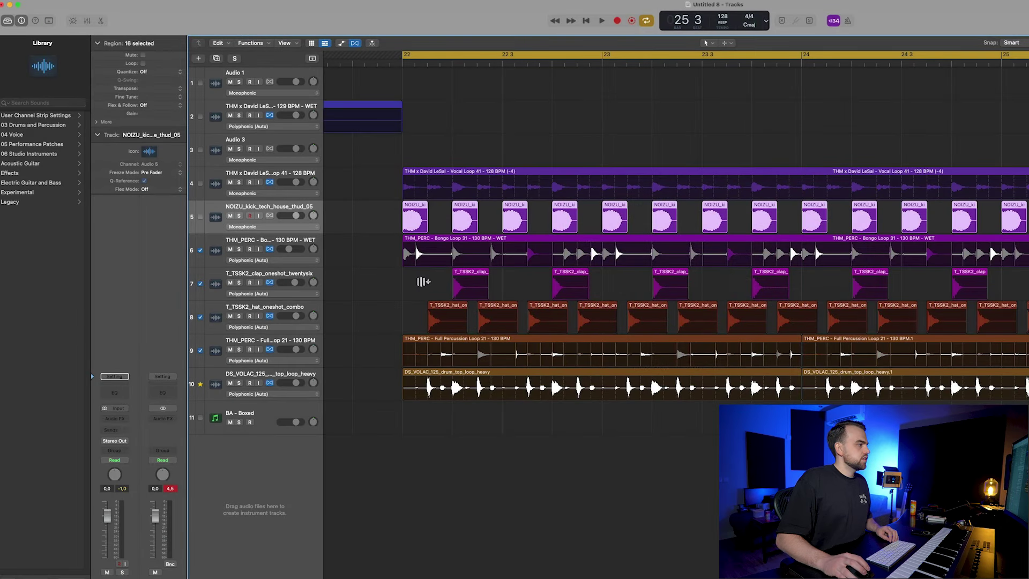
Step: Load a NOIZU kick region into a new Quick Sampler track and create a two-bar MIDI region on it starting at bar 22
{"action": "left_click", "coordinate": [396, 228]}
{"action": "left_click_drag", "start_coordinate": [411, 227], "coordinate": [259, 466]}
{"action": "right_click", "coordinate": [412, 456]}
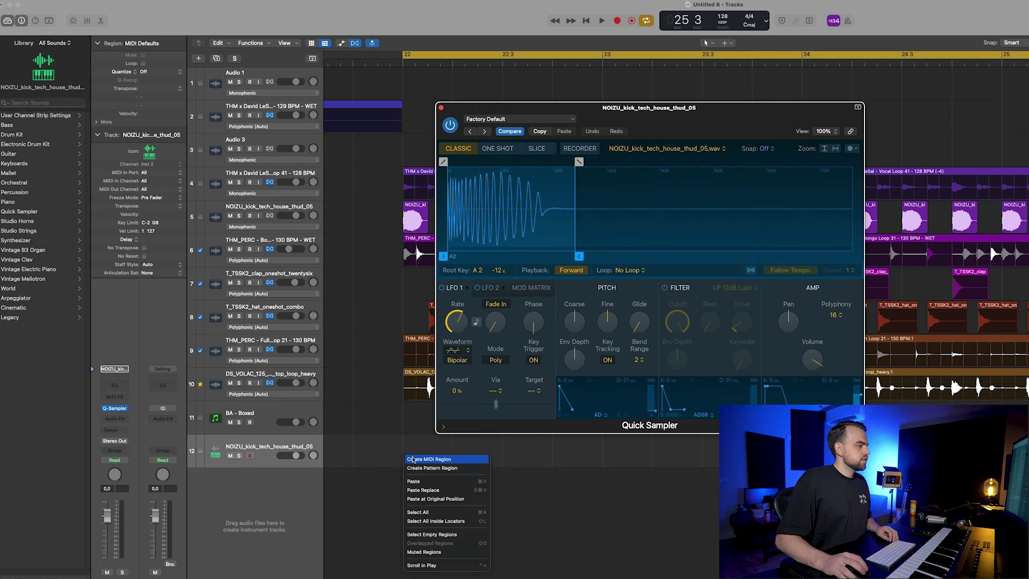
{"action": "left_click", "coordinate": [412, 459]}
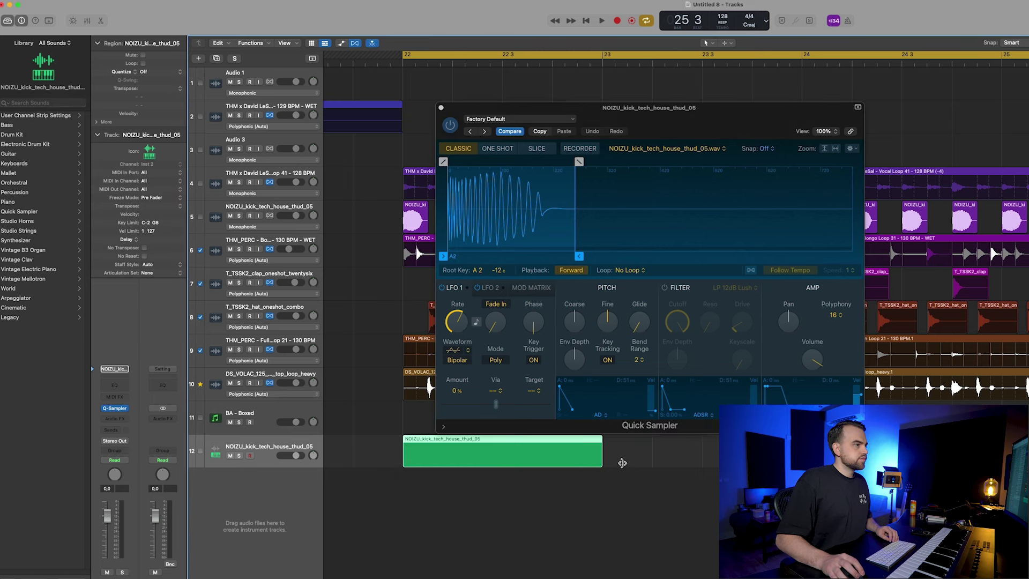
{"action": "left_click_drag", "start_coordinate": [622, 463], "coordinate": [803, 462]}
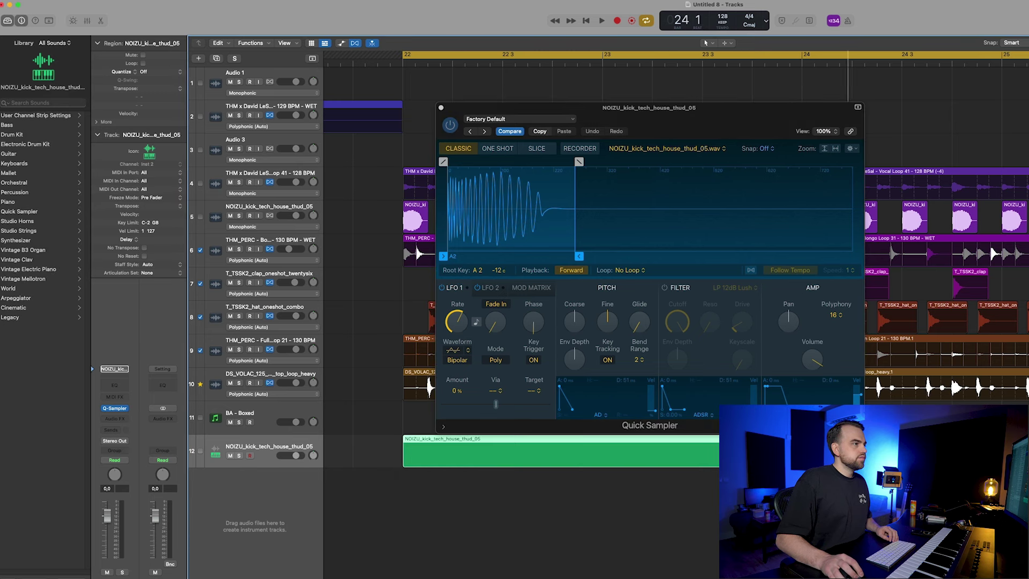
{"action": "left_click", "coordinate": [441, 107]}
Step: Program three sixteenth-note kick hits on D#3 at 22.1.4, 22.2.1 and 22.2.3 in the new MIDI region
{"action": "double_click", "coordinate": [455, 438]}
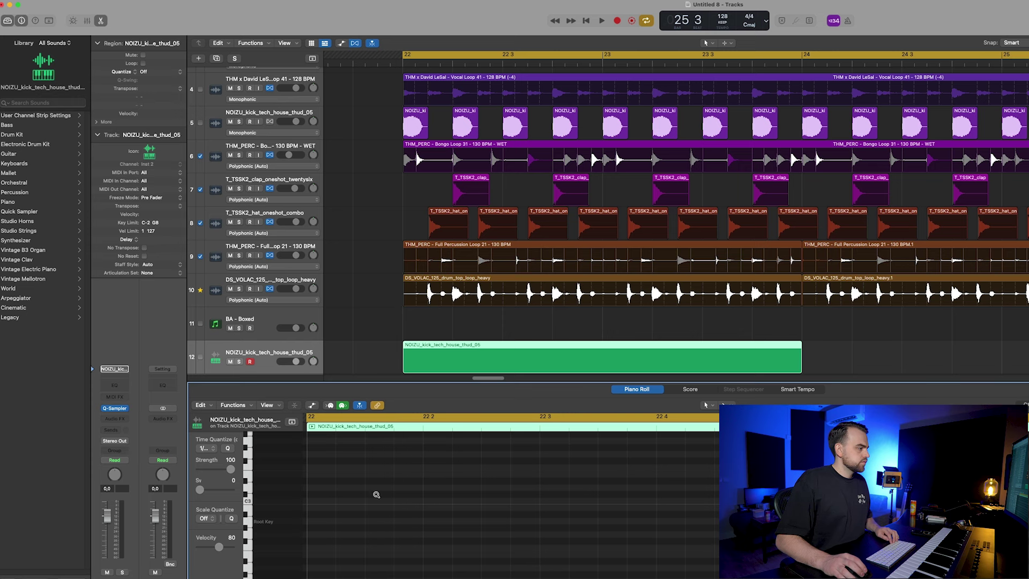
{"action": "left_click", "coordinate": [405, 481]}
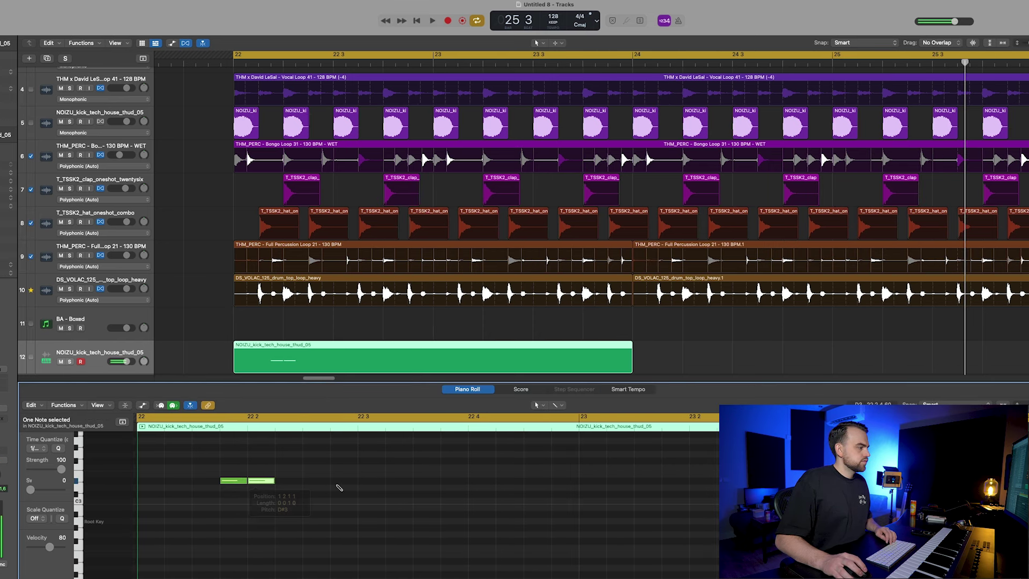
{"action": "key", "text": "space"}
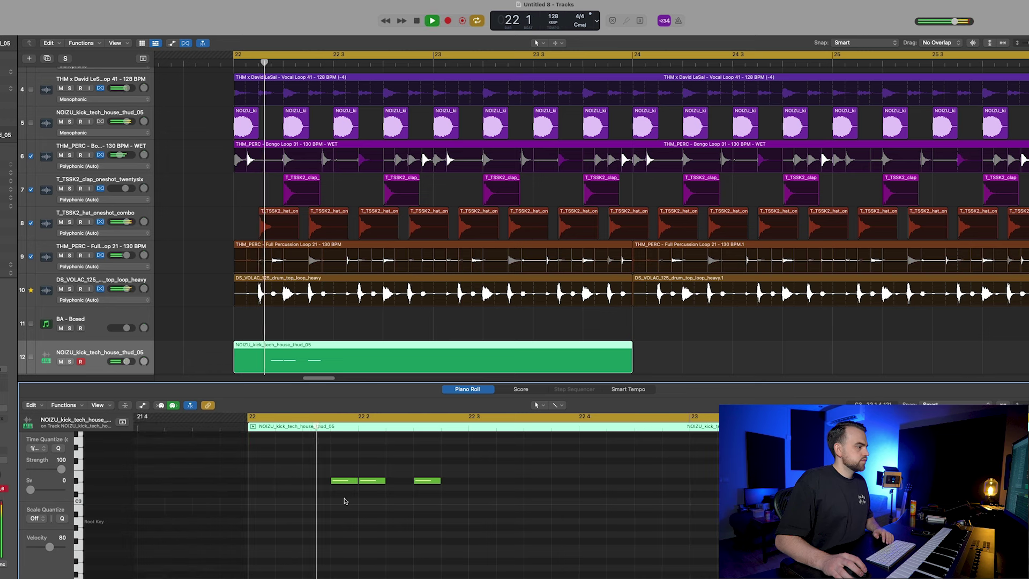
{"action": "key", "text": "super+Left"}
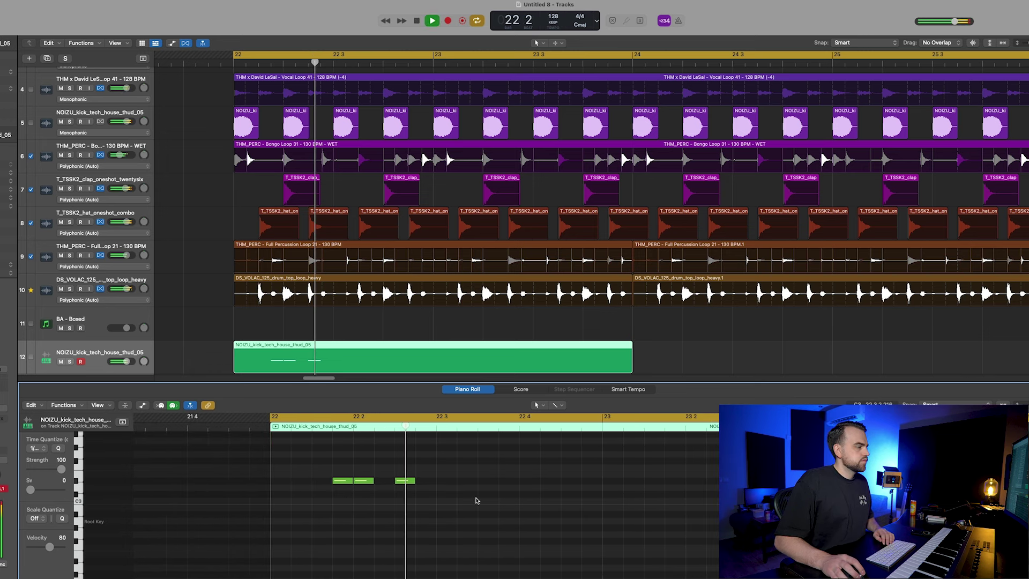
Step: Add two more sixteenth-note D#3 kick hits at 22.3.3 and 22.4.3 in the MIDI region
{"action": "left_click", "coordinate": [482, 481]}
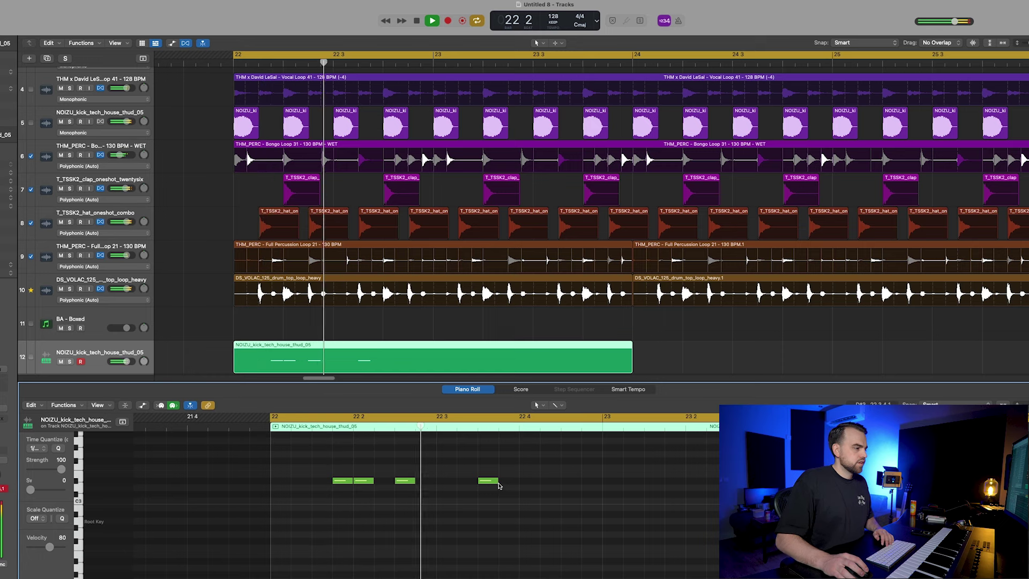
{"action": "key", "text": "space"}
{"action": "left_click", "coordinate": [556, 518]}
{"action": "key", "text": "space"}
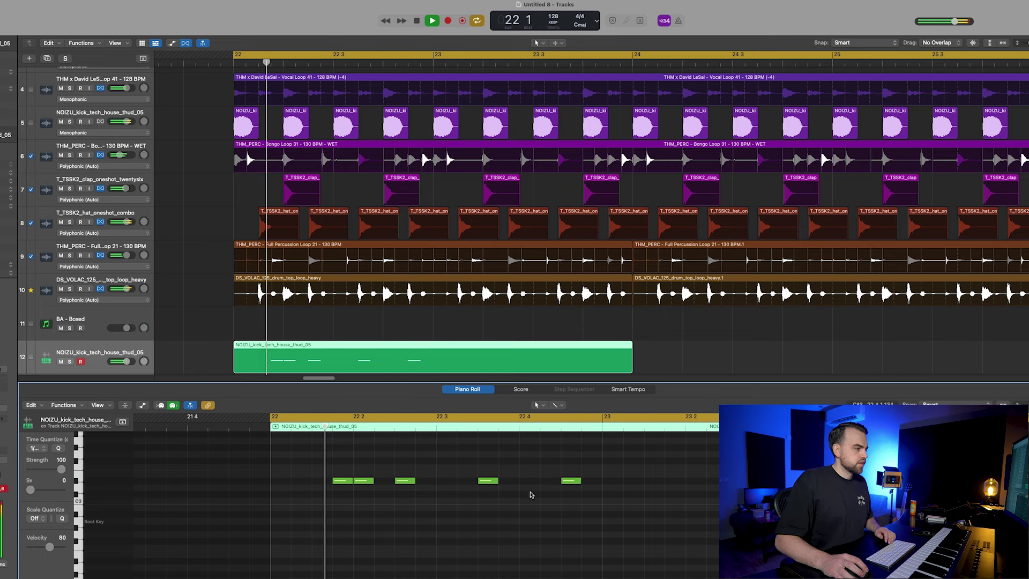
Step: Add another sixteenth-note D#3 kick hit at 22.4.4, directly following the one at 22.4.3
{"action": "left_click", "coordinate": [545, 482], "text": "super"}
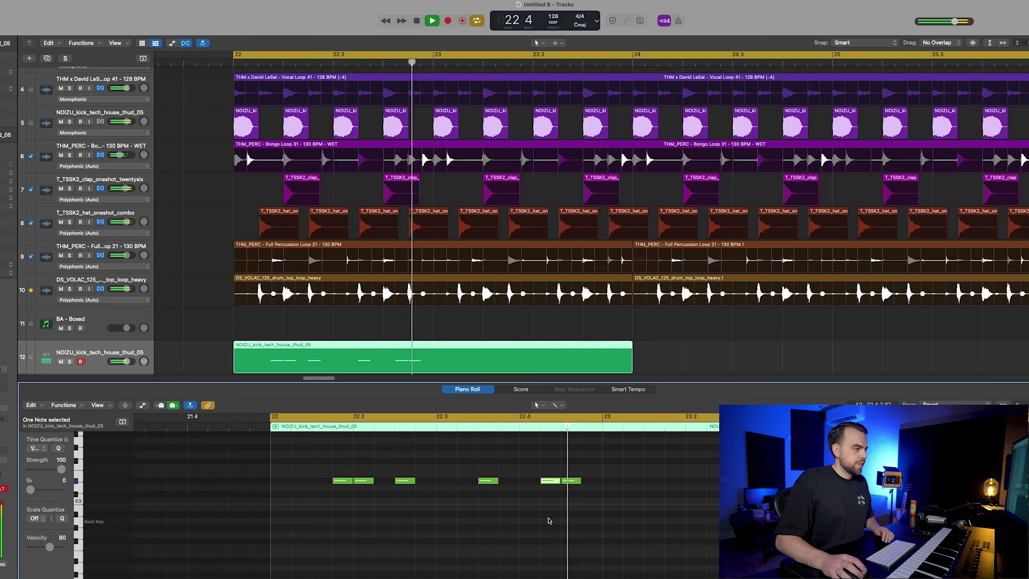
{"action": "mouse_move", "coordinate": [571, 481]}
{"action": "left_mouse_down"}
{"action": "mouse_move", "coordinate": [592, 484]}
{"action": "mouse_move", "coordinate": [572, 483]}
{"action": "left_mouse_up"}
{"action": "left_click", "coordinate": [574, 514]}
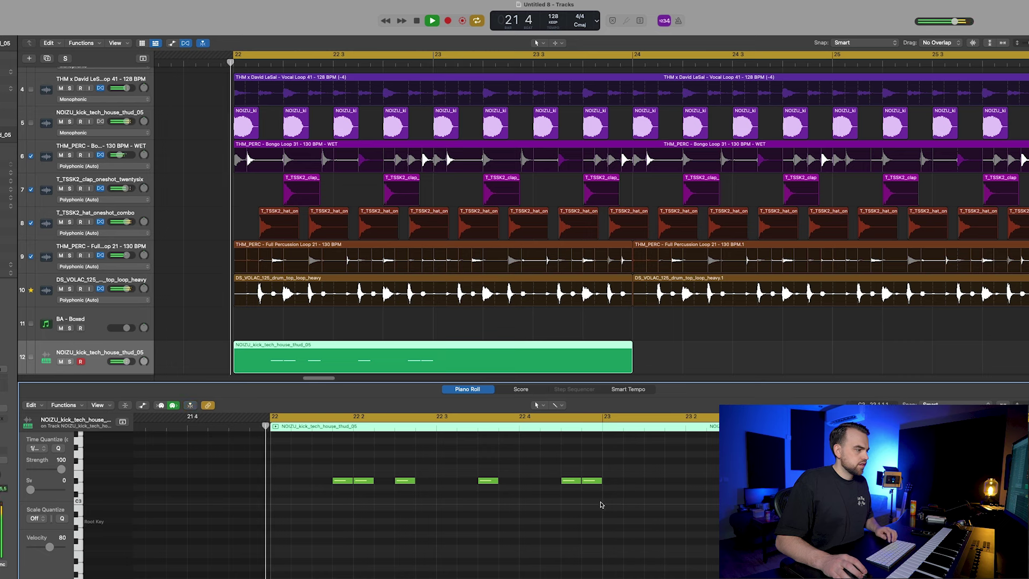
Step: Duplicate all six D#3 kick notes from bar 22 into bar 23 of the MIDI region at the same rhythmic positions
{"action": "key", "text": "super+Left"}
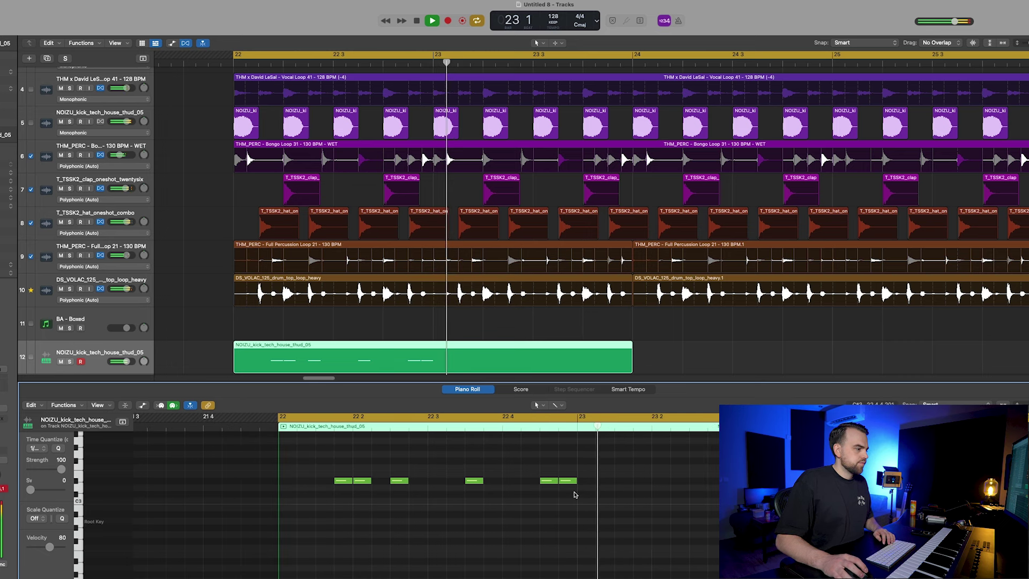
{"action": "key", "text": "super+a"}
{"action": "key", "text": "space"}
{"action": "left_click_drag", "start_coordinate": [346, 485], "coordinate": [647, 483]}
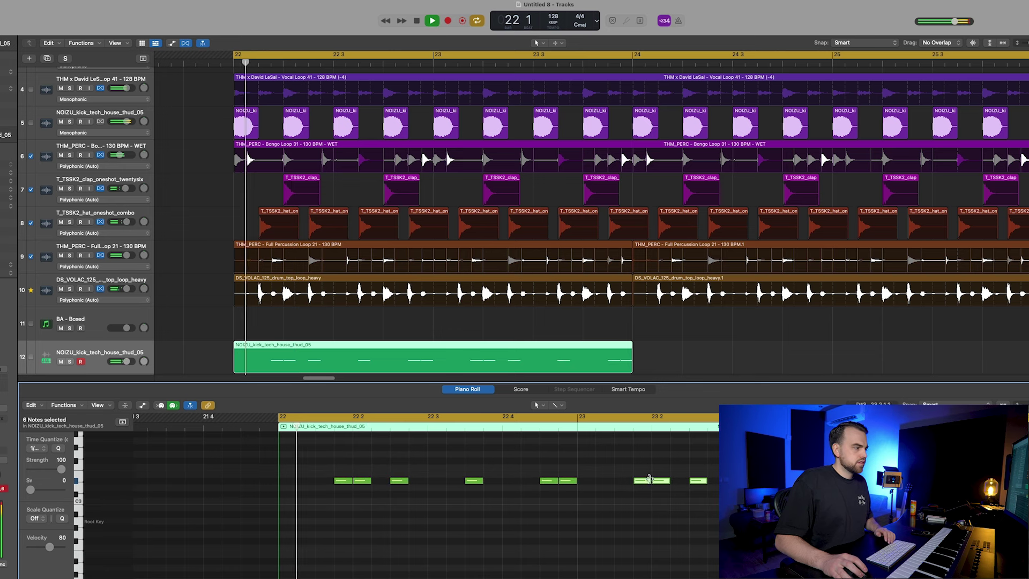
{"action": "key", "text": "space"}
Step: Solo the pitched kick bass track, insert Pro-Q 3, and add a 12 dB/oct high cut at about 565 Hz
{"action": "key", "text": "e"}
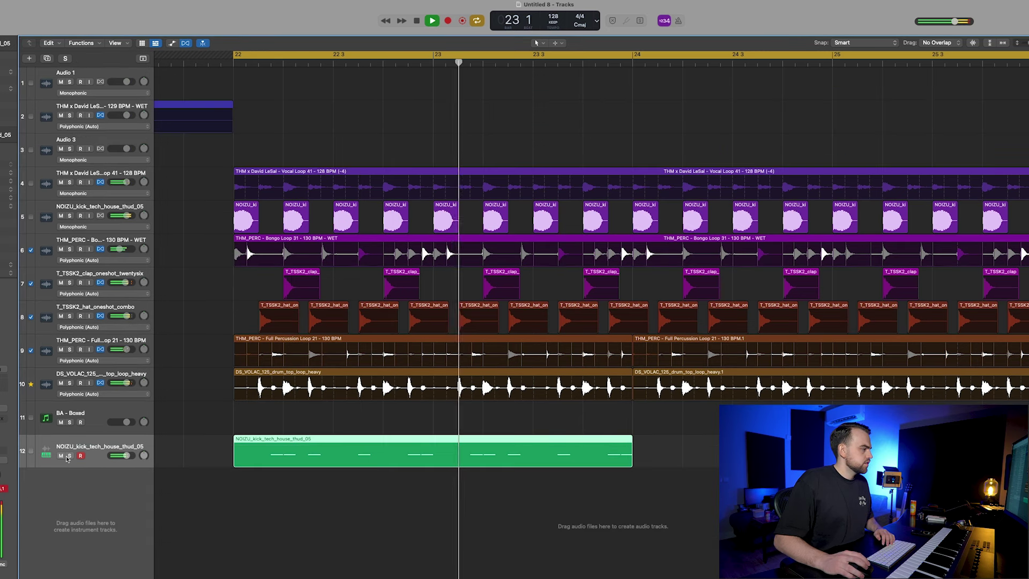
{"action": "key", "text": "s"}
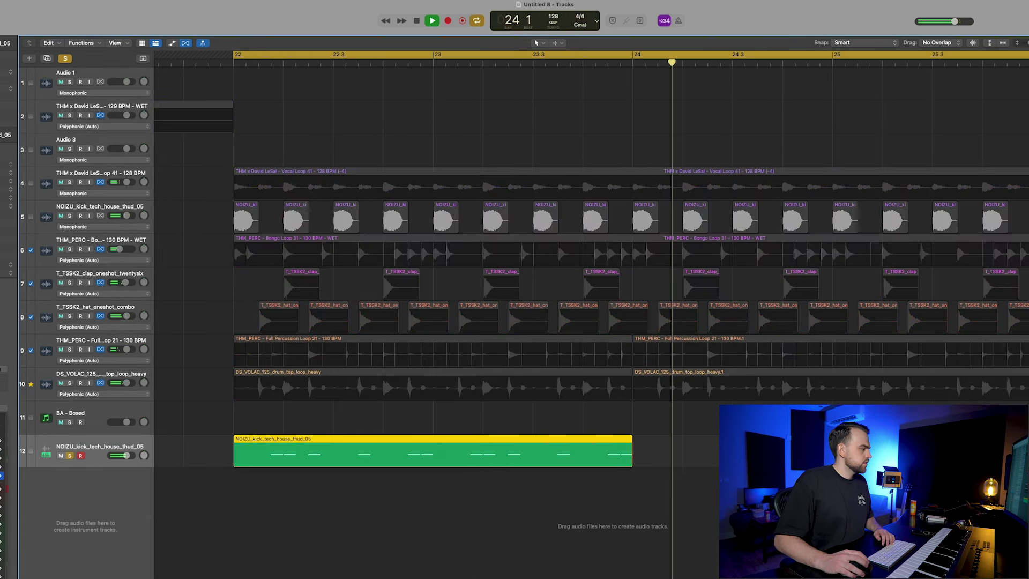
{"action": "left_click", "coordinate": [17, 476]}
{"action": "key", "text": "space"}
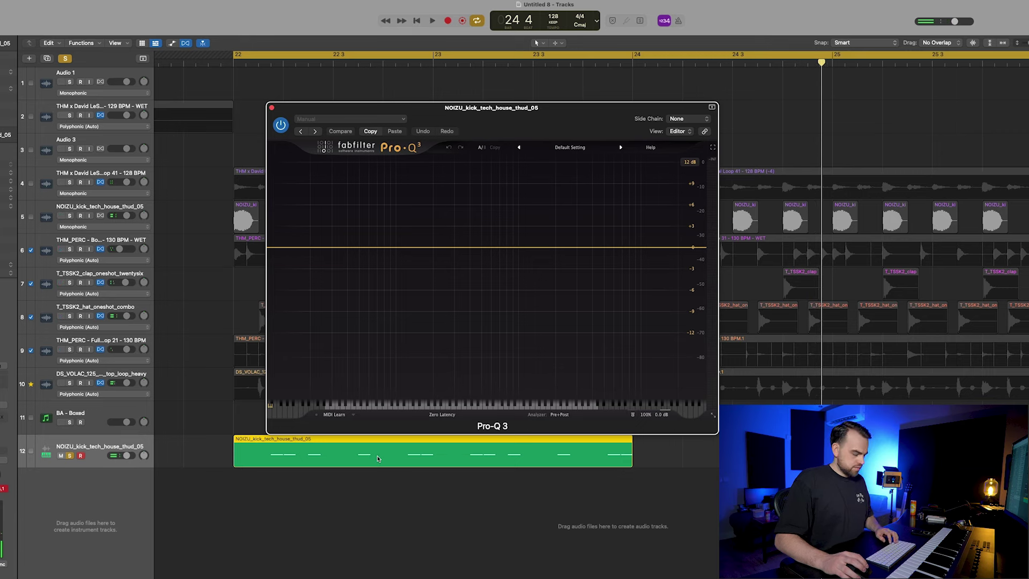
{"action": "key", "text": "space"}
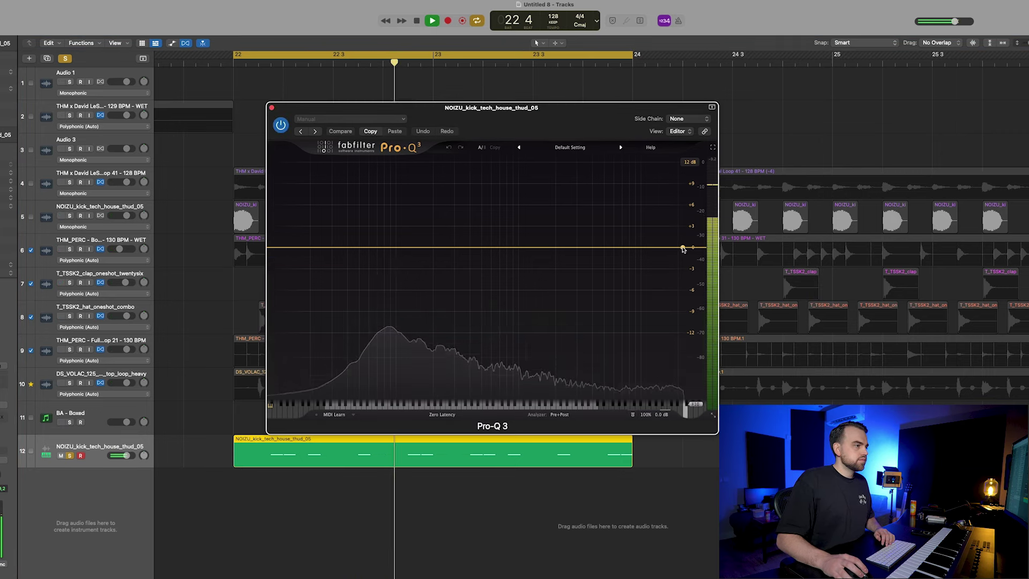
{"action": "left_click_drag", "start_coordinate": [682, 249], "coordinate": [488, 254]}
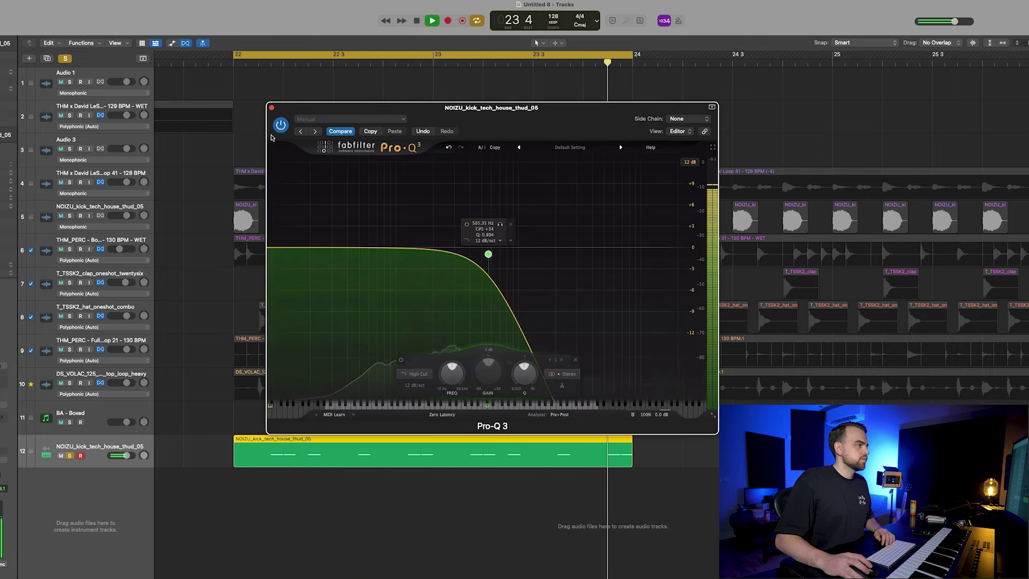
Step: Transpose all 12 notes in the bass region down three semitones to C3 and audition them
{"action": "double_click", "coordinate": [333, 454]}
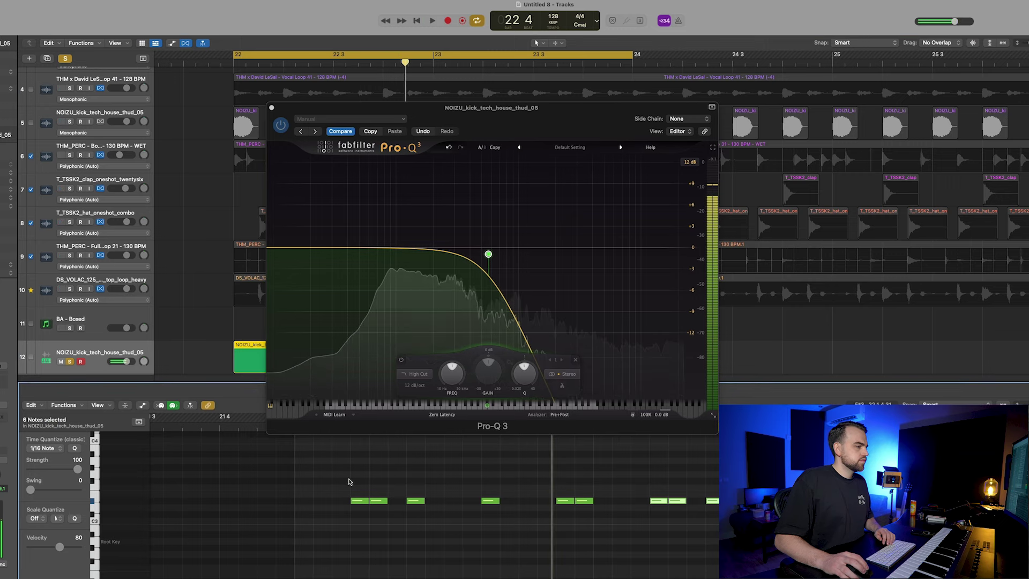
{"action": "left_click_drag", "start_coordinate": [348, 481], "coordinate": [750, 534]}
{"action": "key", "text": "alt+Down"}
{"action": "key", "text": "alt+Down"}
{"action": "key", "text": "alt+Down"}
{"action": "key", "text": "space"}
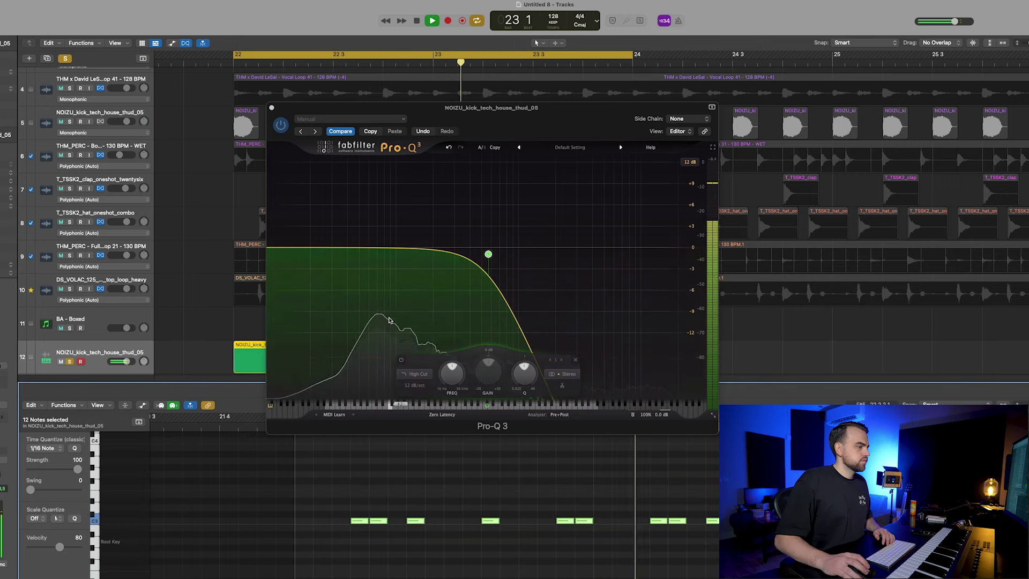
Step: Transpose all 12 bass notes down another six semitones to F#2
{"action": "left_click", "coordinate": [359, 489]}
{"action": "key", "text": "space"}
{"action": "left_click_drag", "start_coordinate": [343, 477], "coordinate": [750, 560]}
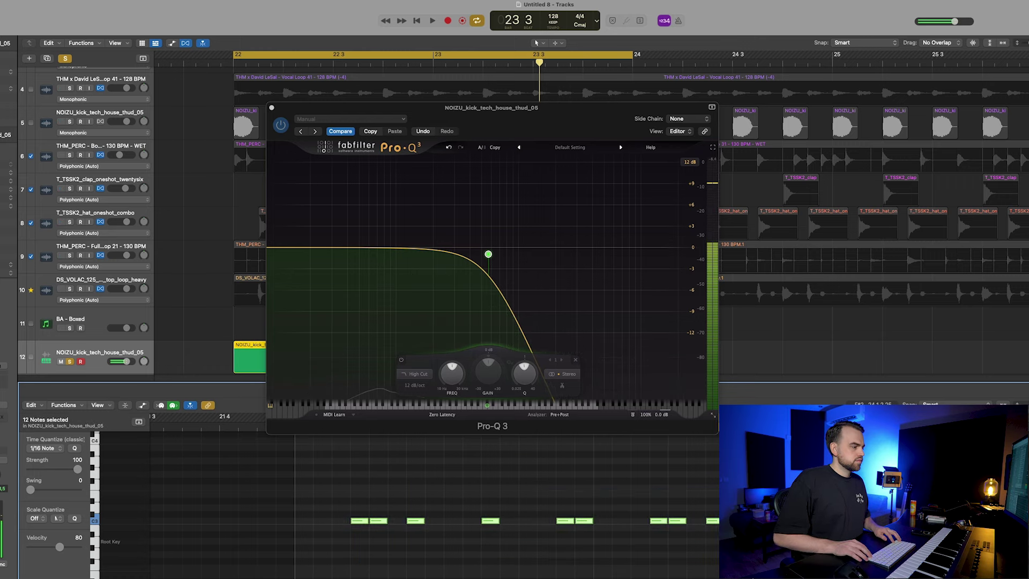
{"action": "key", "text": "alt+Down"}
{"action": "key", "text": "alt+Down"}
{"action": "key", "text": "alt+Down"}
{"action": "key", "text": "alt+Down"}
{"action": "key", "text": "alt+Down"}
{"action": "key", "text": "alt+Down"}
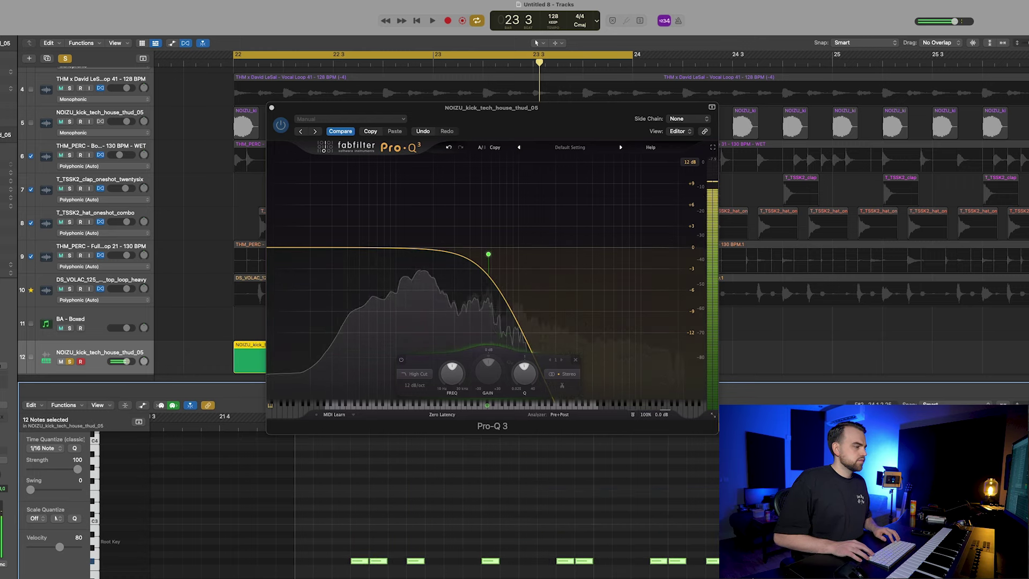
Step: Lower the high-cut frequency slightly in the bass track's Pro-Q 3 during playback, and close the EQ
{"action": "key", "text": "space"}
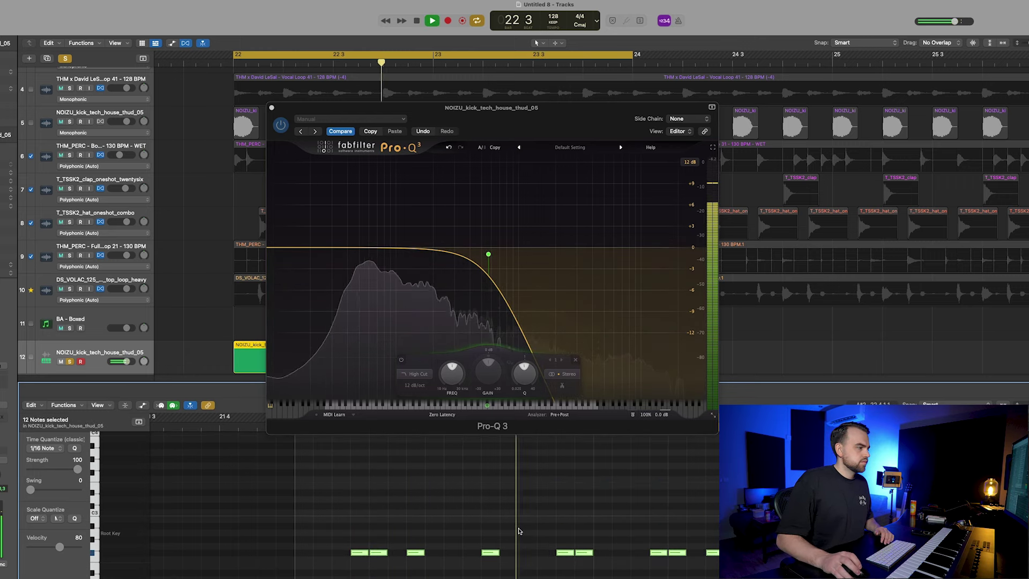
{"action": "left_click_drag", "start_coordinate": [487, 254], "coordinate": [467, 259]}
{"action": "left_click", "coordinate": [271, 108]}
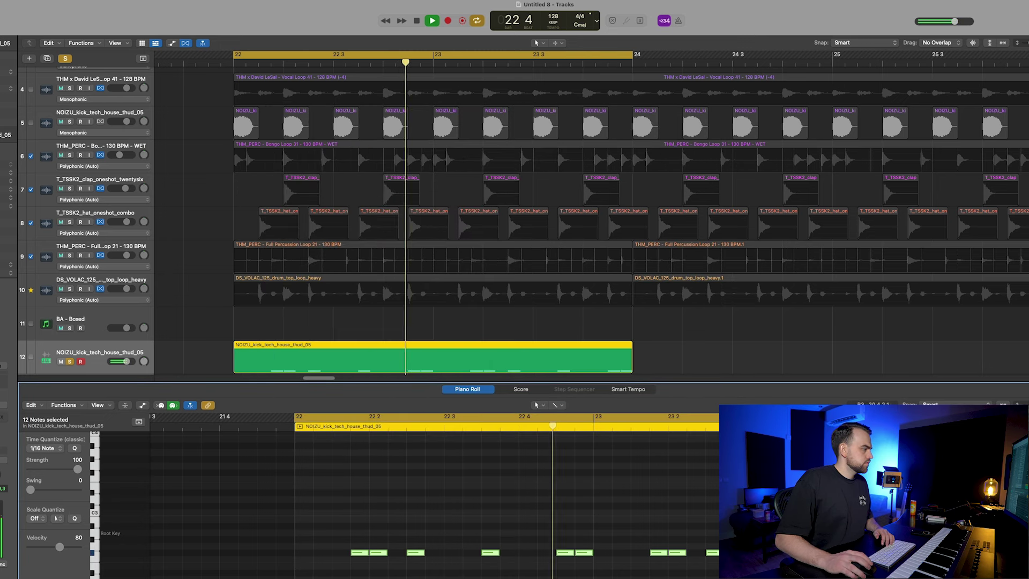
Step: Add Waves RBass (s) to the bass track with intensity at -12.3 and frequency at 45
{"action": "left_click", "coordinate": [1, 412]}
{"action": "mouse_move", "coordinate": [1, 559]}
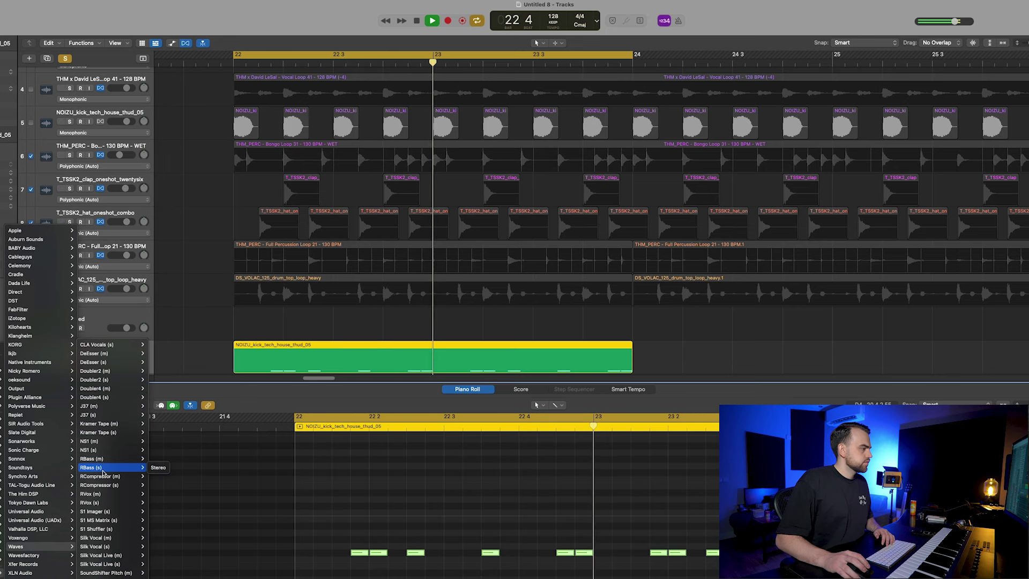
{"action": "left_click", "coordinate": [91, 467]}
{"action": "left_click_drag", "start_coordinate": [343, 222], "coordinate": [349, 244]}
{"action": "left_click_drag", "start_coordinate": [342, 286], "coordinate": [295, 295]}
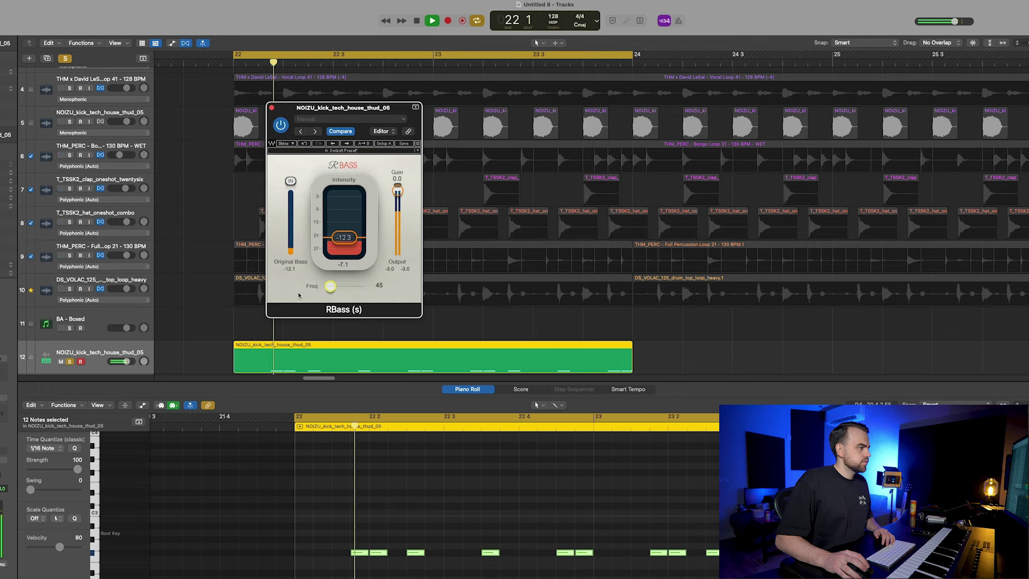
{"action": "left_click", "coordinate": [272, 108]}
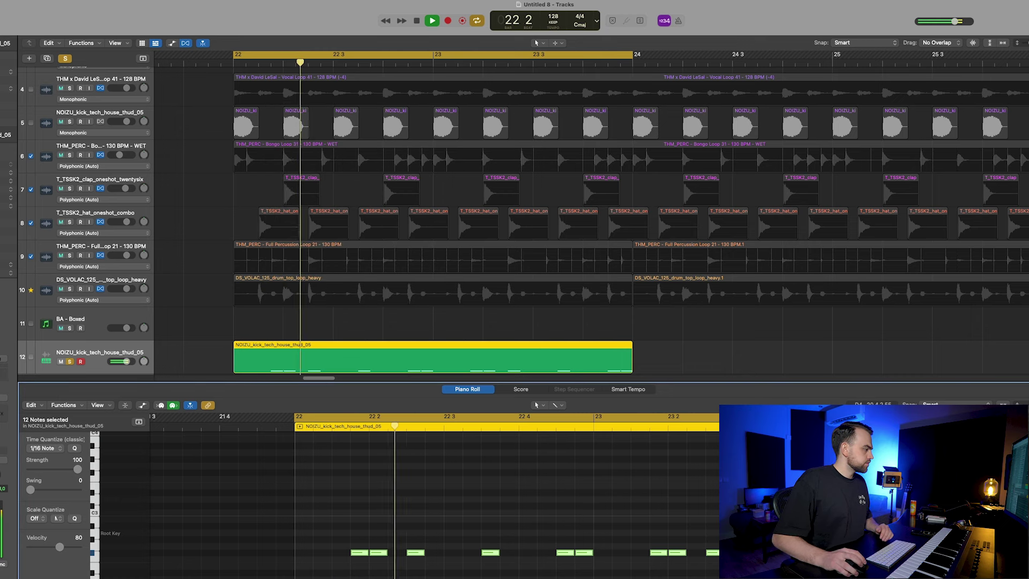
Step: Add a stereo UAD Pultec EQP-1A Legacy to the bass track and set its low frequency to 60 CPS
{"action": "mouse_move", "coordinate": [0, 537]}
{"action": "mouse_move", "coordinate": [66, 415]}
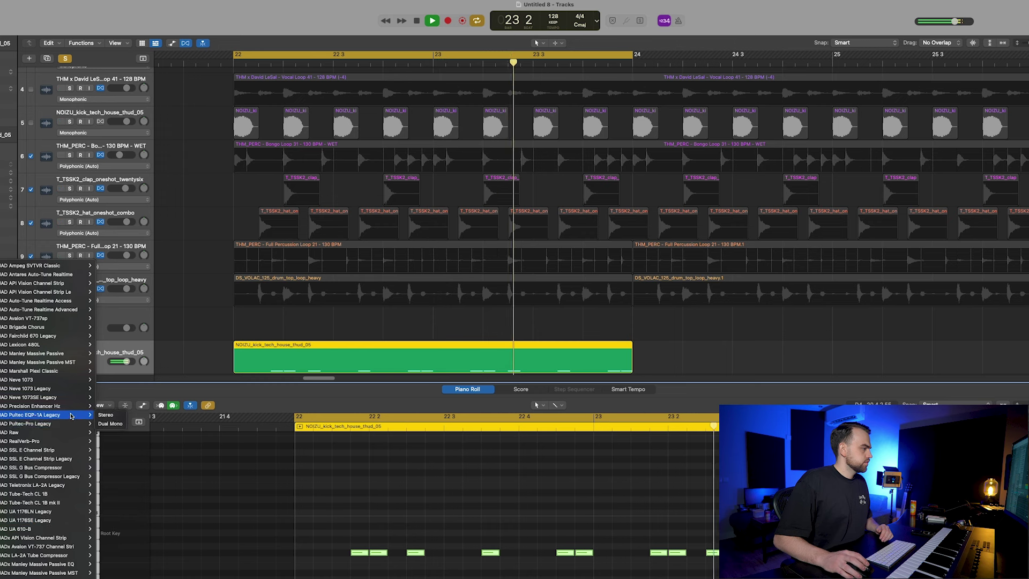
{"action": "left_click", "coordinate": [106, 415]}
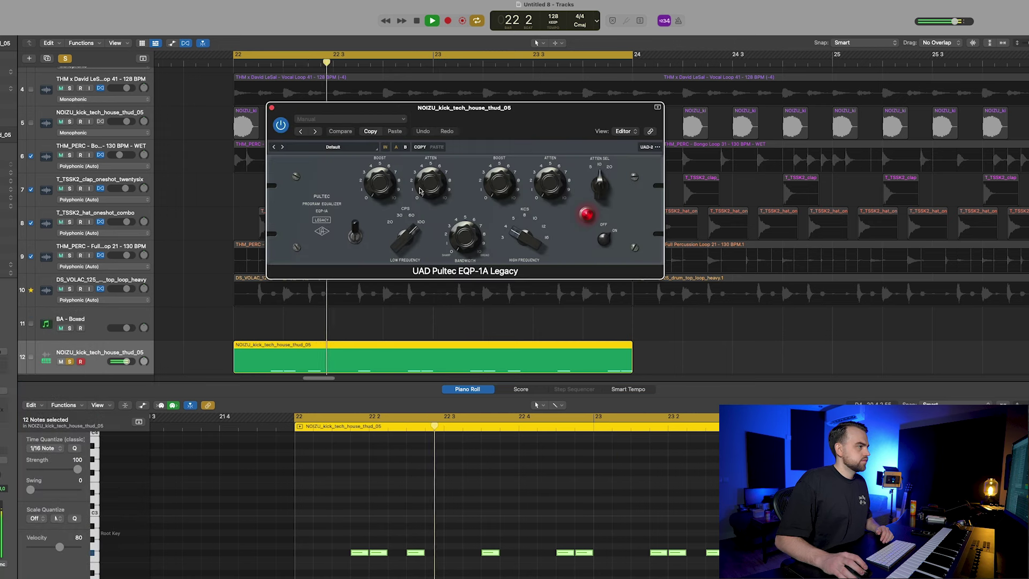
{"action": "left_click_drag", "start_coordinate": [408, 237], "coordinate": [405, 254]}
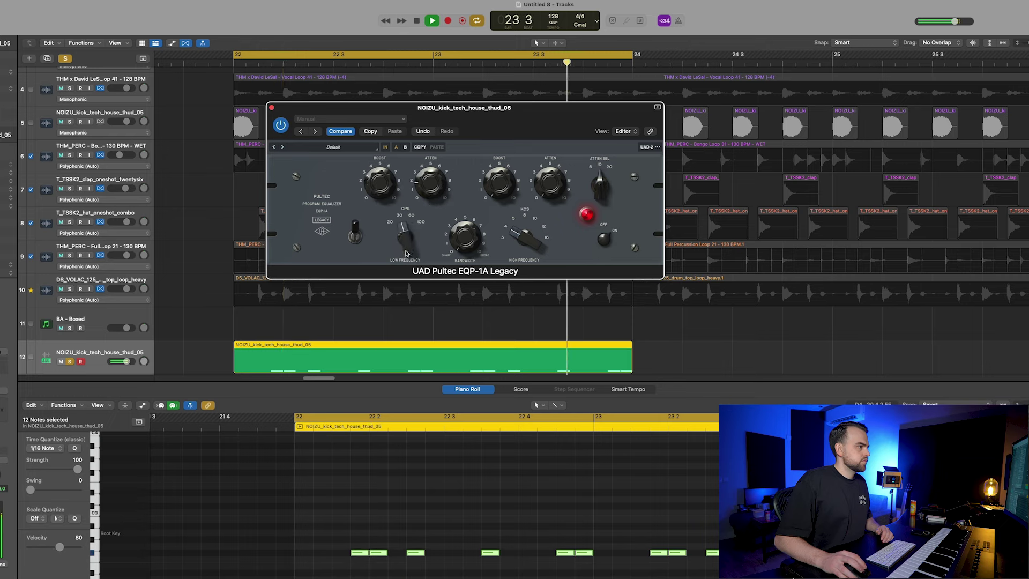
{"action": "left_click_drag", "start_coordinate": [406, 244], "coordinate": [412, 228]}
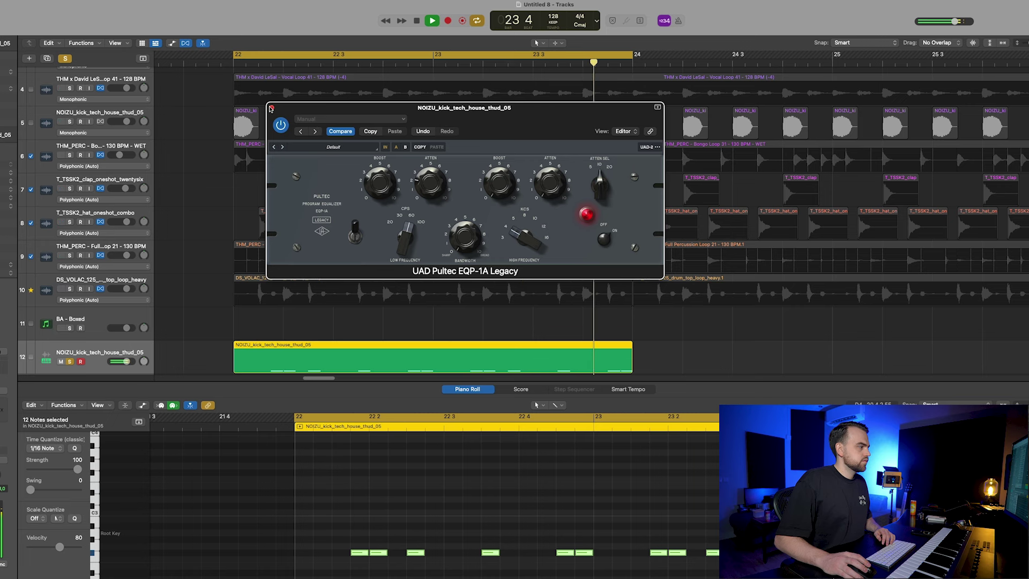
{"action": "left_click", "coordinate": [272, 108]}
Step: Add a stereo Kickstart 2 to the bass track and set its side chain to NOIZU_kick_tech_house_thud_05 (Audio 5)
{"action": "key", "text": "space"}
{"action": "left_click", "coordinate": [118, 420]}
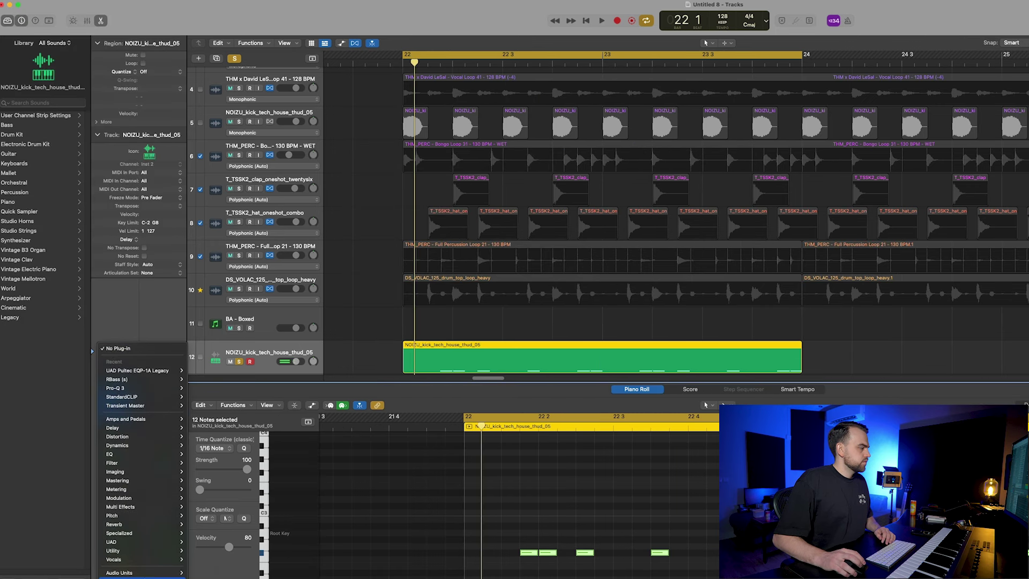
{"action": "mouse_move", "coordinate": [119, 573]}
{"action": "mouse_move", "coordinate": [214, 371]}
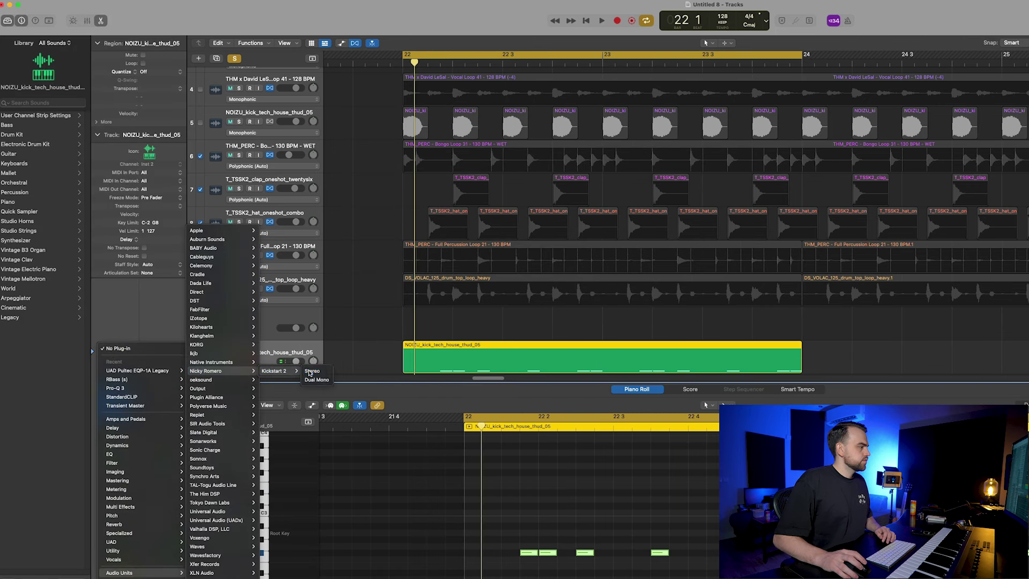
{"action": "left_click", "coordinate": [312, 371]}
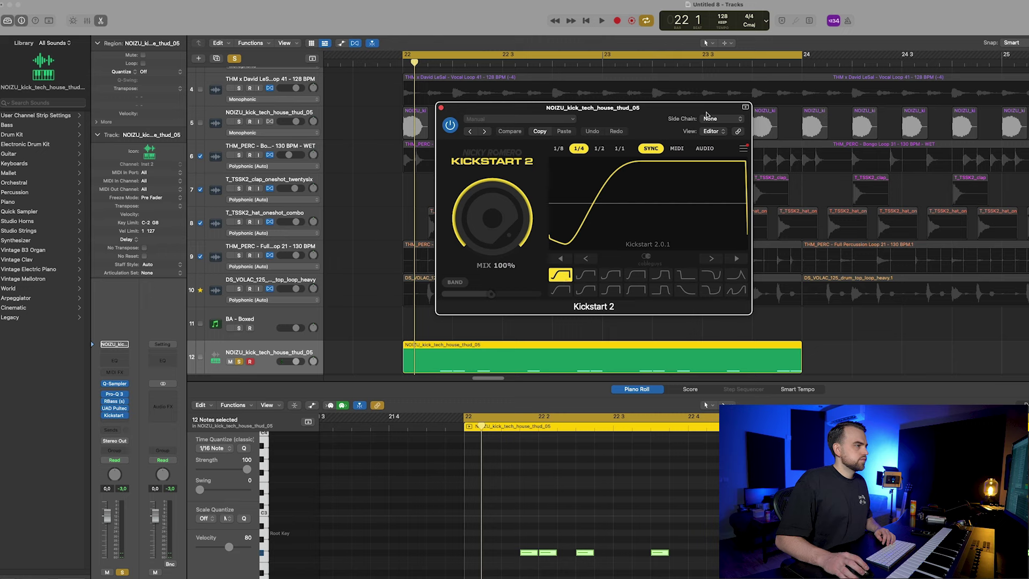
{"action": "left_click", "coordinate": [723, 119]}
{"action": "left_click", "coordinate": [721, 120]}
{"action": "left_click", "coordinate": [722, 120]}
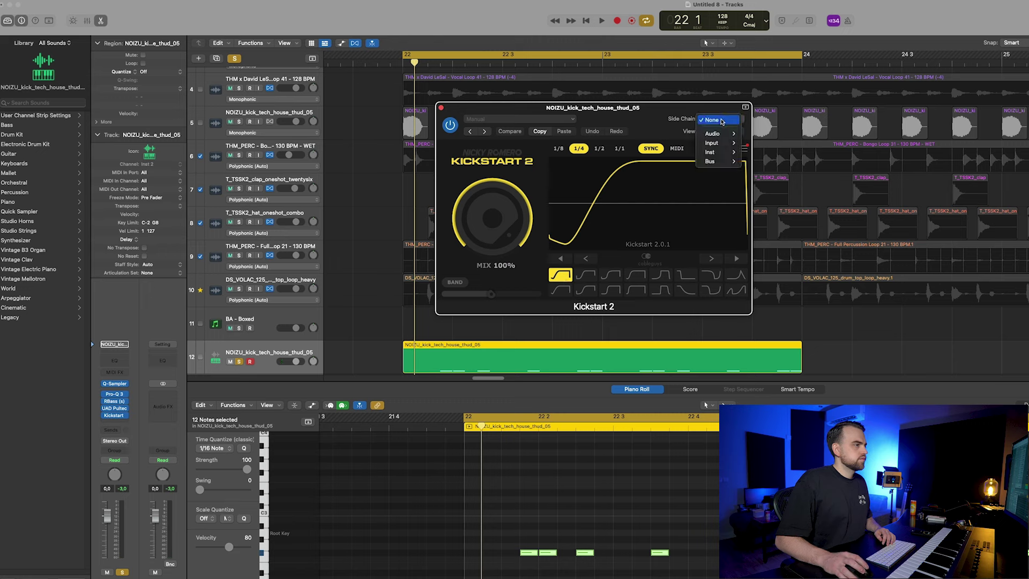
{"action": "mouse_move", "coordinate": [713, 133]}
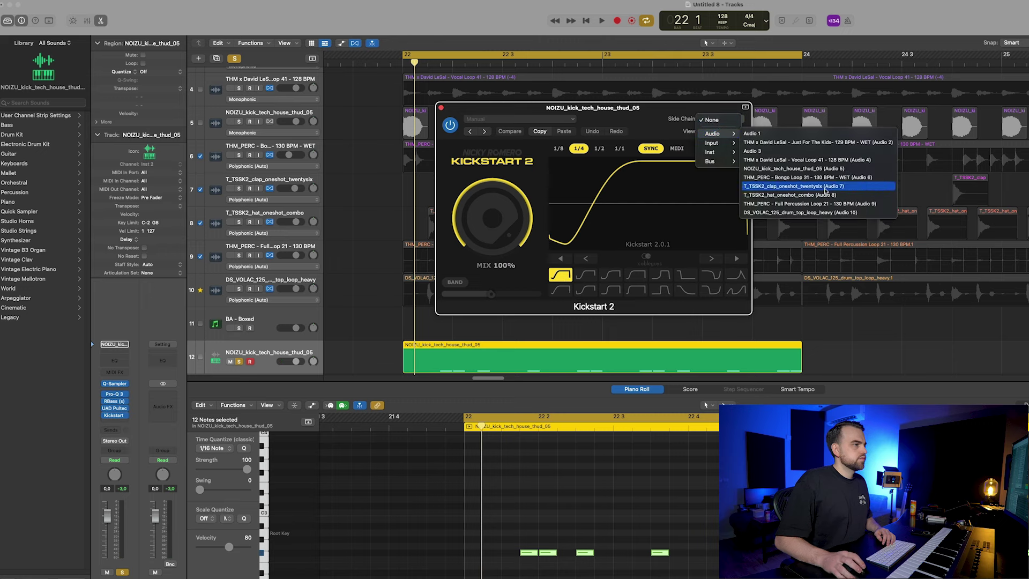
{"action": "left_click", "coordinate": [793, 168]}
Step: Choose Kickstart 2's second ducking curve and shift it later so the duck lasts longer
{"action": "left_click", "coordinate": [586, 274]}
{"action": "key", "text": "space"}
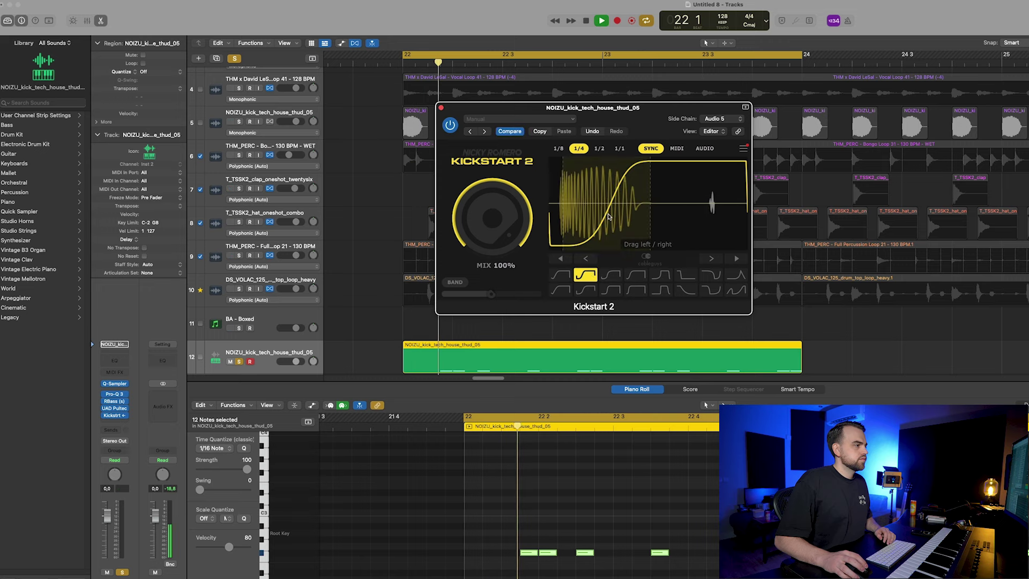
{"action": "left_click_drag", "start_coordinate": [608, 216], "coordinate": [639, 217]}
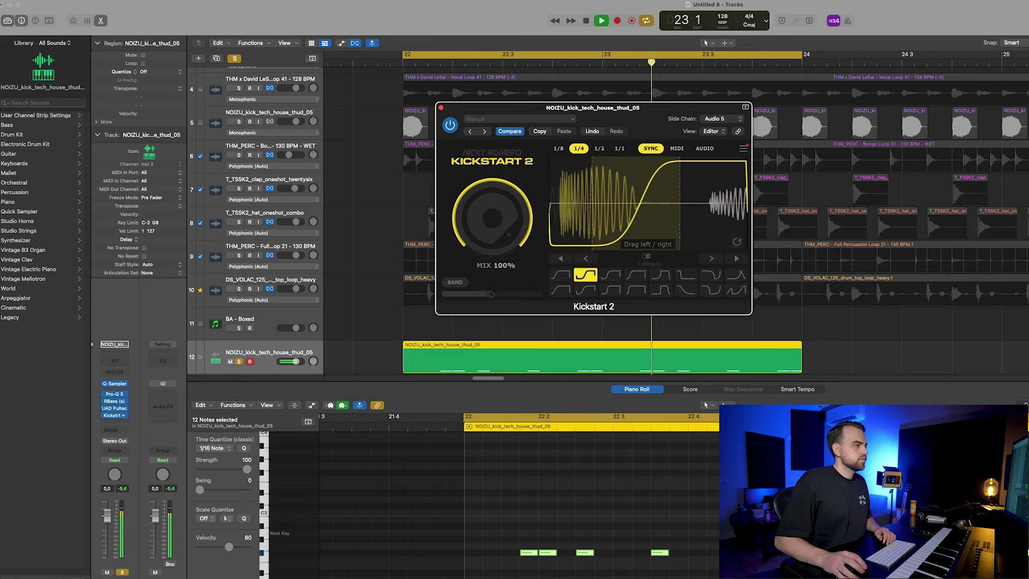
{"action": "key", "text": "space"}
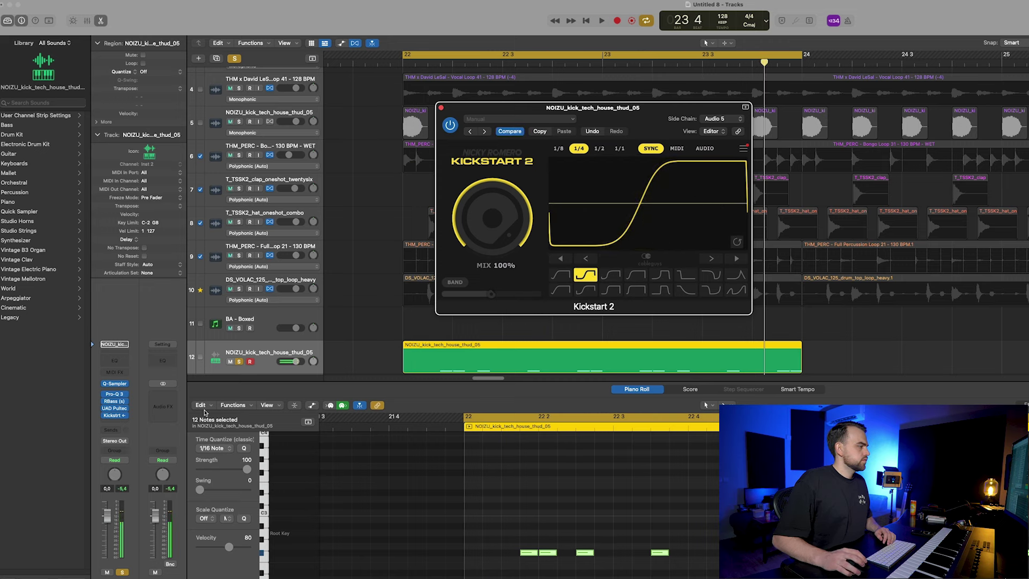
Step: Move Kickstart 2 ahead of Pro-Q 3 in the bass track's effect chain and set its side chain to None
{"action": "left_click_drag", "start_coordinate": [118, 387], "coordinate": [117, 391]}
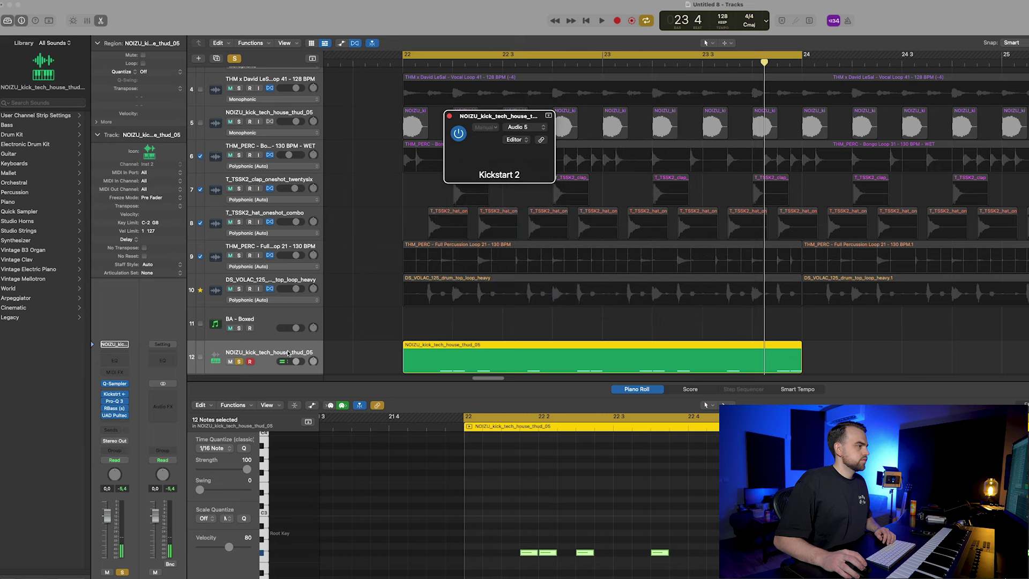
{"action": "key", "text": "space"}
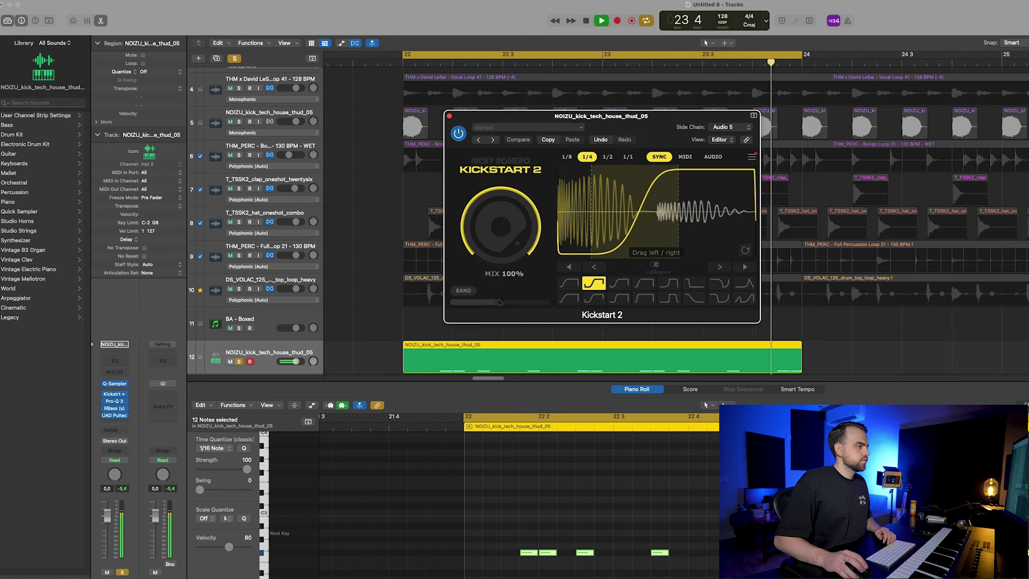
{"action": "left_click", "coordinate": [730, 127]}
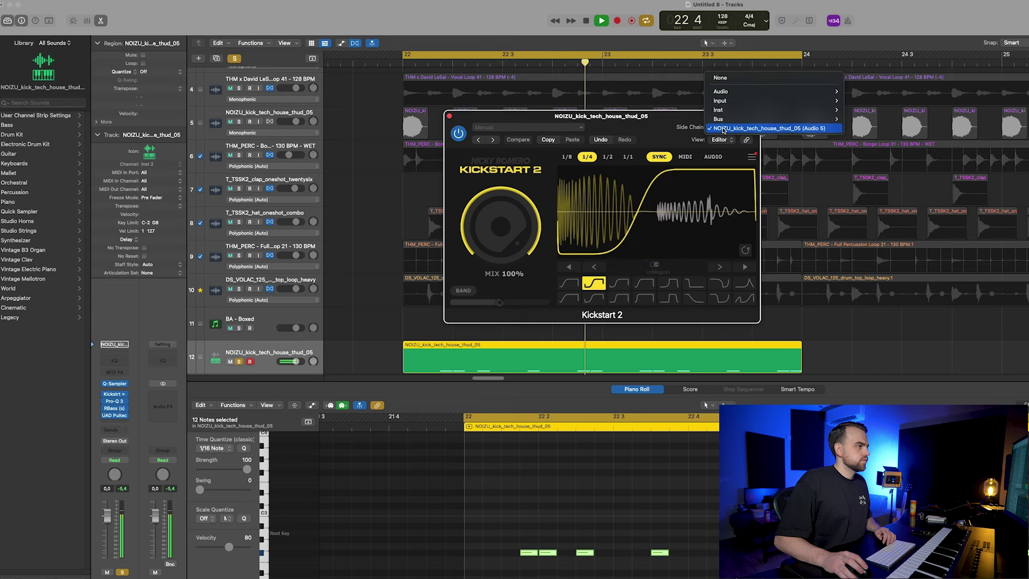
{"action": "left_click", "coordinate": [720, 78]}
{"action": "left_click", "coordinate": [449, 116]}
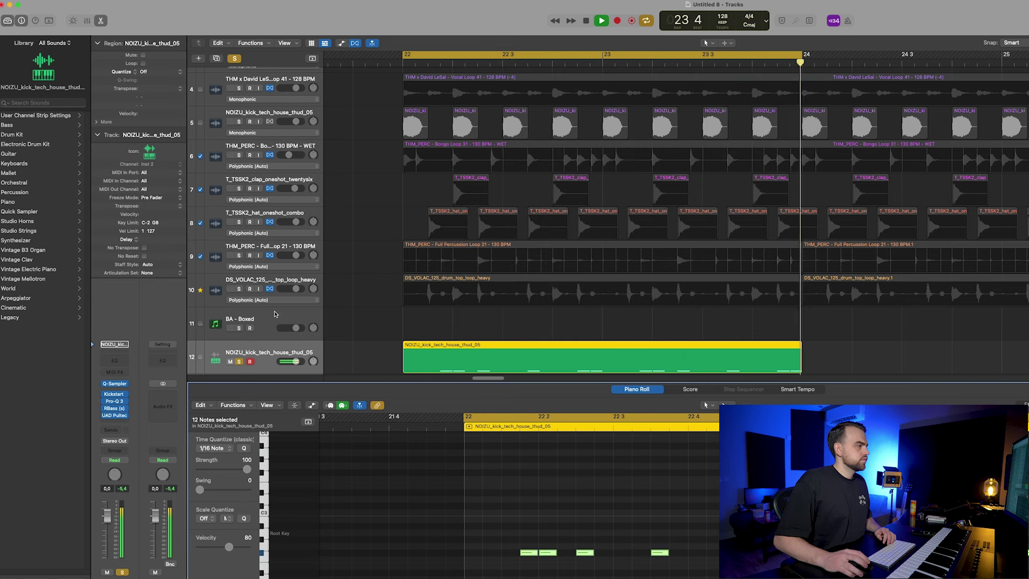
Step: Solo the NOIZU kick audio track along with the bass and play the two together
{"action": "key", "text": "space"}
{"action": "scroll", "coordinate": [261, 251], "scroll_direction": "up", "scroll_amount": 3}
{"action": "left_click", "coordinate": [240, 215]}
{"action": "key", "text": "space"}
{"action": "scroll", "coordinate": [424, 280], "scroll_direction": "down", "scroll_amount": 5}
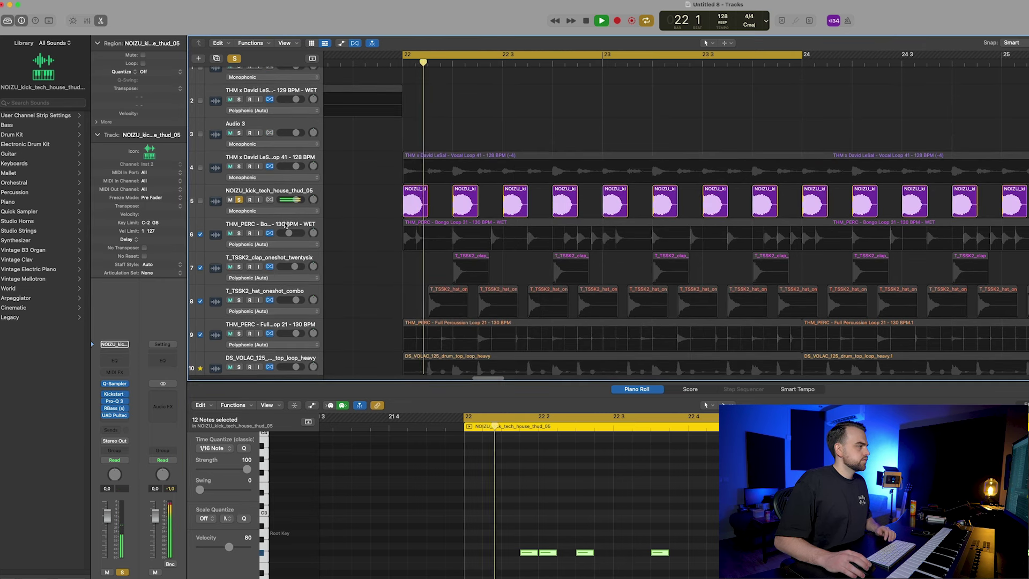
Step: Hide the piano roll and clear the solos on the kick and bass tracks to hear the full groove
{"action": "left_click_drag", "start_coordinate": [521, 381], "coordinate": [522, 517]}
{"action": "key", "text": "super+Left"}
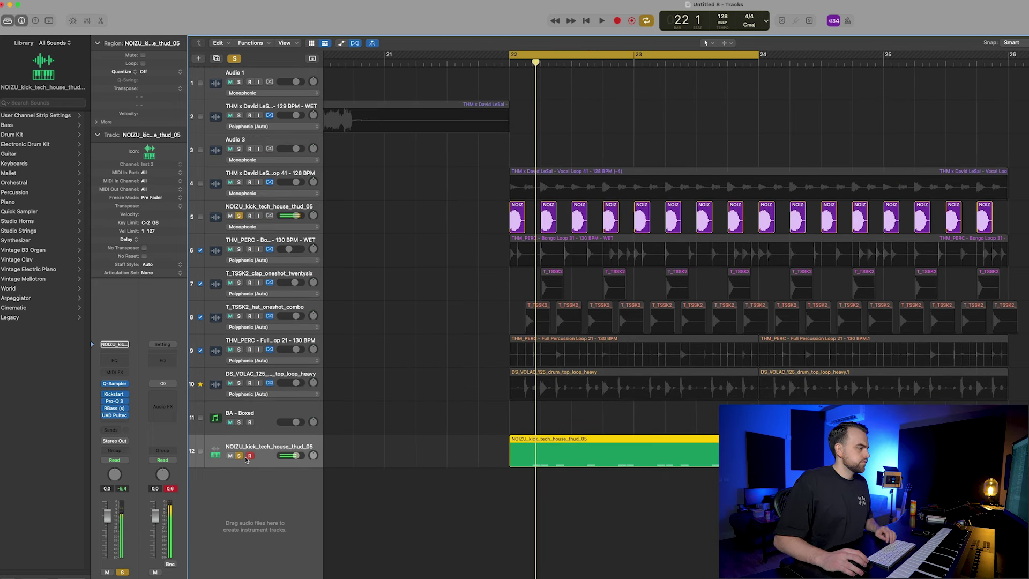
{"action": "key", "text": "s"}
{"action": "left_click", "coordinate": [708, 499]}
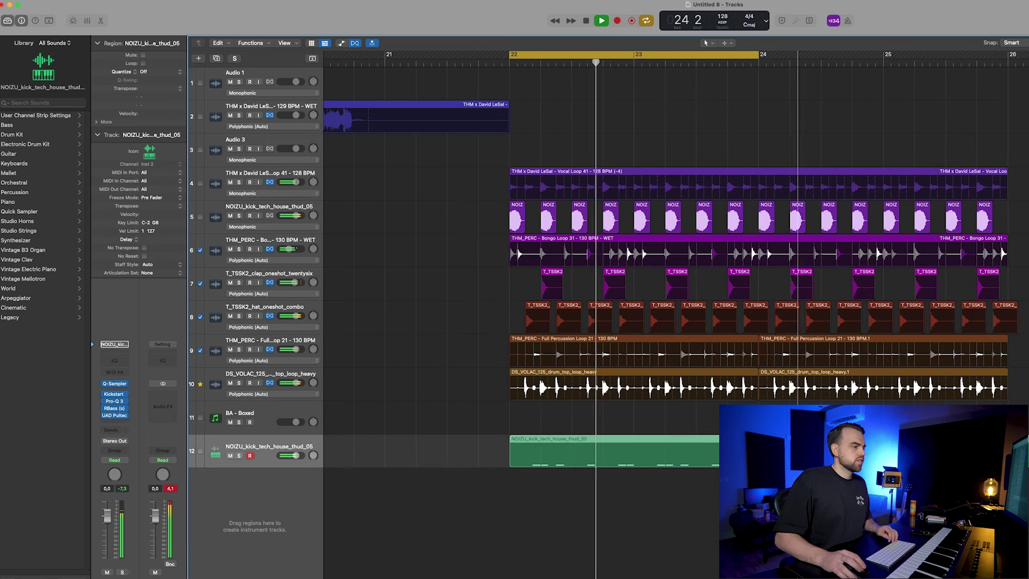
Step: Duplicate the pitched kick bassline region so the copy starts at bar 24
{"action": "left_click_drag", "start_coordinate": [739, 451], "coordinate": [988, 452]}
{"action": "key", "text": "super+Left"}
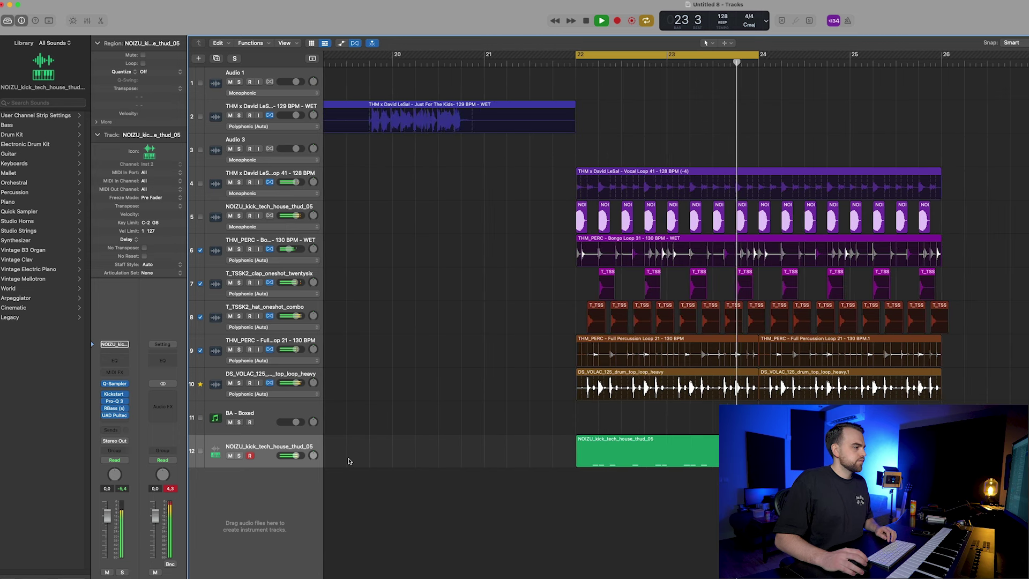
Step: Add Overdrive to the end of the kick bass track's effect chain with drive 2.25 dB and tone 140 Hz
{"action": "left_click", "coordinate": [114, 421]}
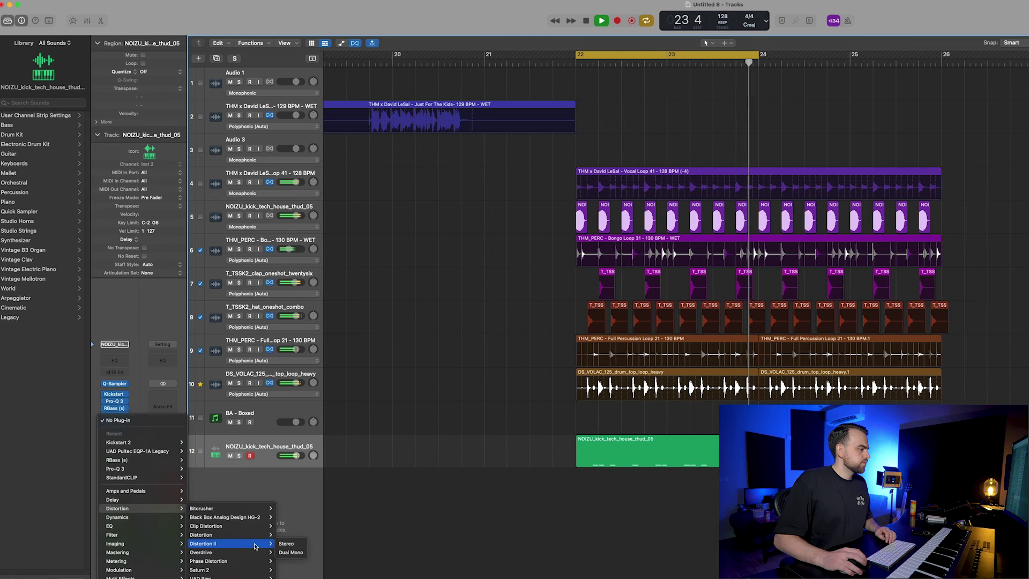
{"action": "left_click", "coordinate": [292, 553]}
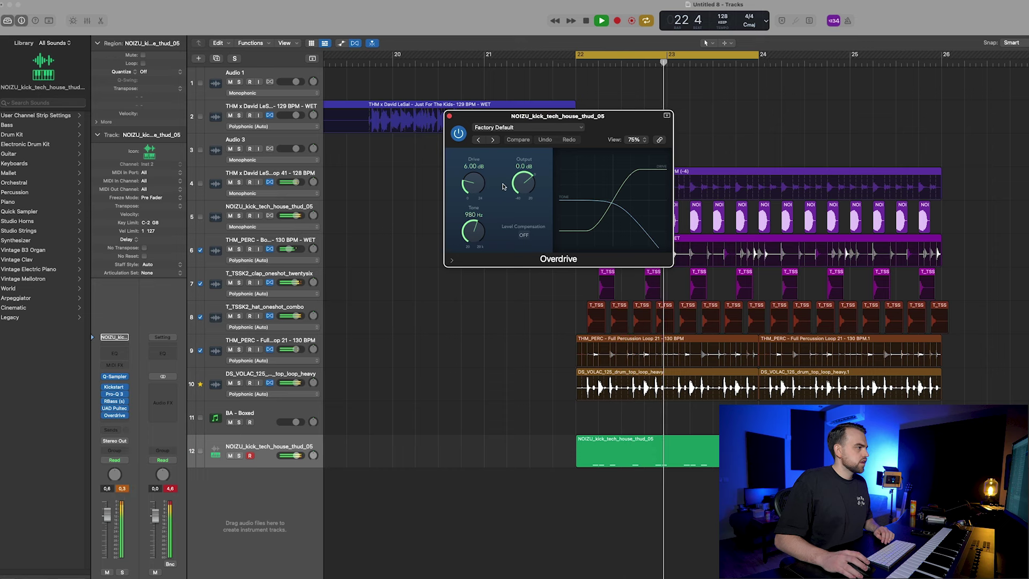
{"action": "left_click_drag", "start_coordinate": [467, 259], "coordinate": [467, 267]}
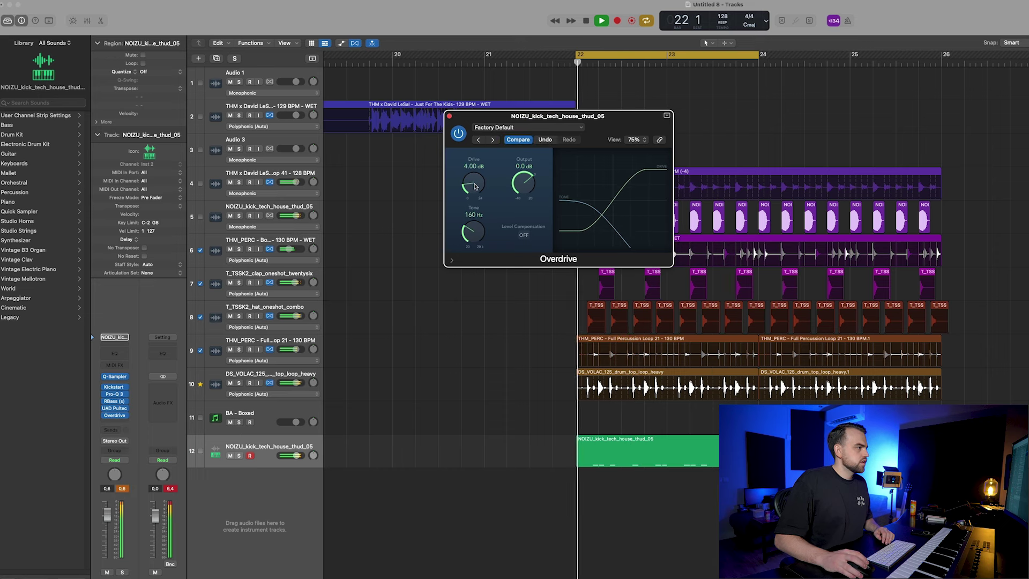
{"action": "left_click_drag", "start_coordinate": [474, 186], "coordinate": [475, 196]}
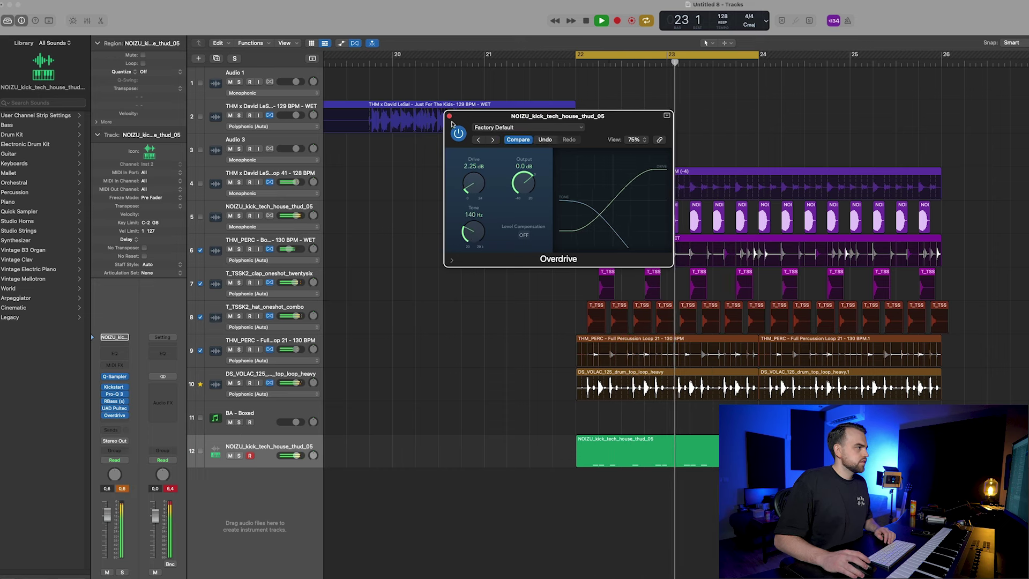
{"action": "left_click", "coordinate": [449, 115]}
{"action": "left_click", "coordinate": [564, 261]}
Step: Create a MIDI region on the BA - Boxed track spanning bars 22 to 24 and open it for note editing
{"action": "key", "text": "super+Left"}
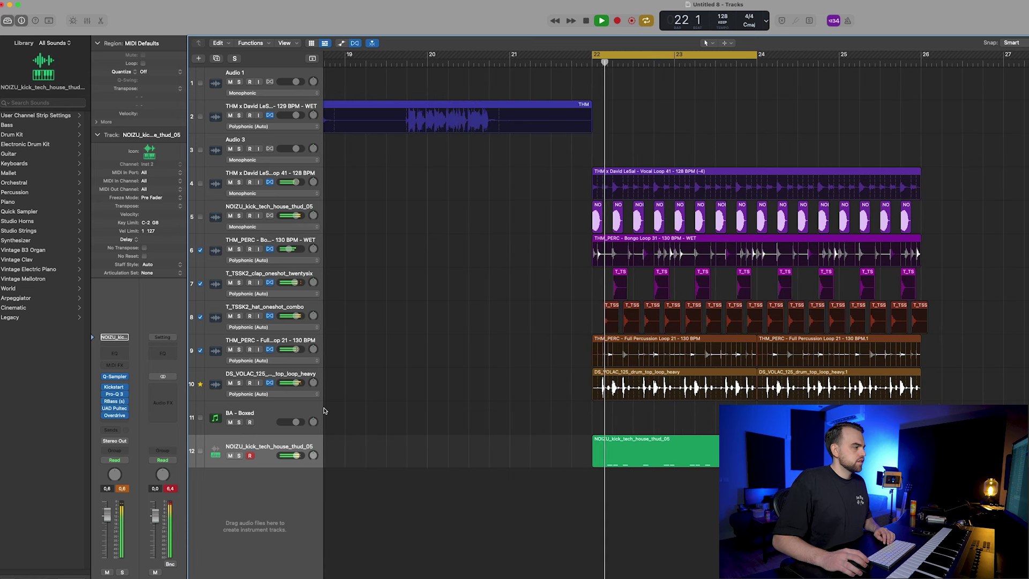
{"action": "left_click", "coordinate": [280, 415]}
{"action": "key", "text": "space"}
{"action": "right_click", "coordinate": [595, 417]}
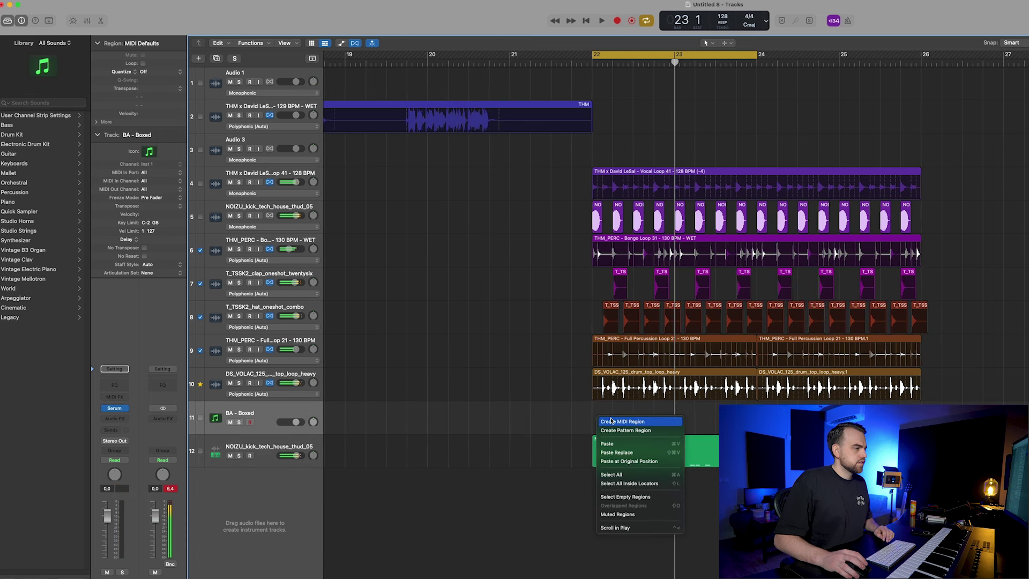
{"action": "left_click", "coordinate": [614, 422]}
{"action": "left_click_drag", "start_coordinate": [698, 431], "coordinate": [757, 424]}
{"action": "double_click", "coordinate": [659, 420]}
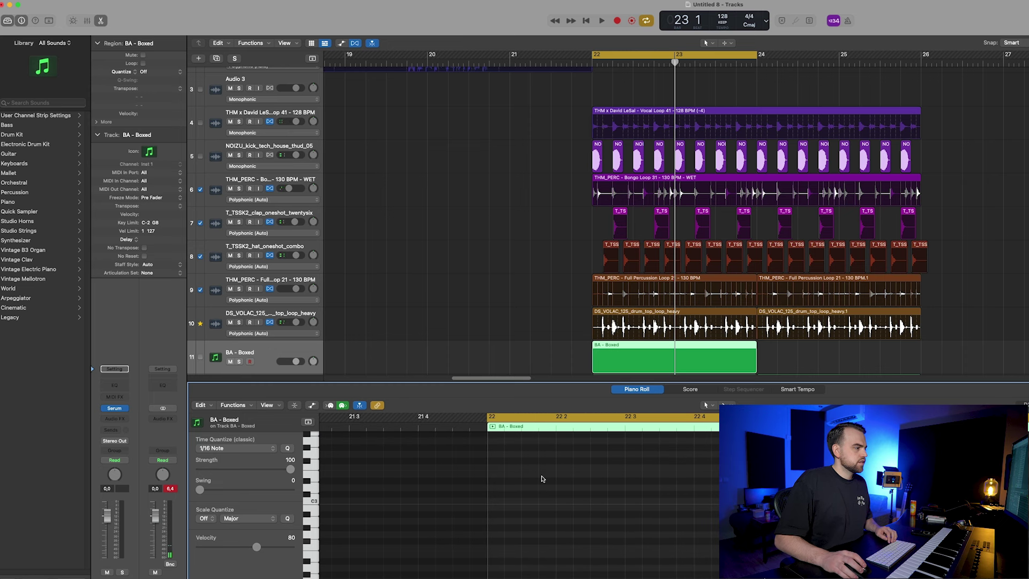
Step: Inspect the Pitch Correction plug-in on the Vocal Loop 41 track during playback
{"action": "scroll", "coordinate": [579, 172], "scroll_direction": "up", "scroll_amount": 3}
{"action": "scroll", "coordinate": [550, 211], "scroll_direction": "down", "scroll_amount": 6}
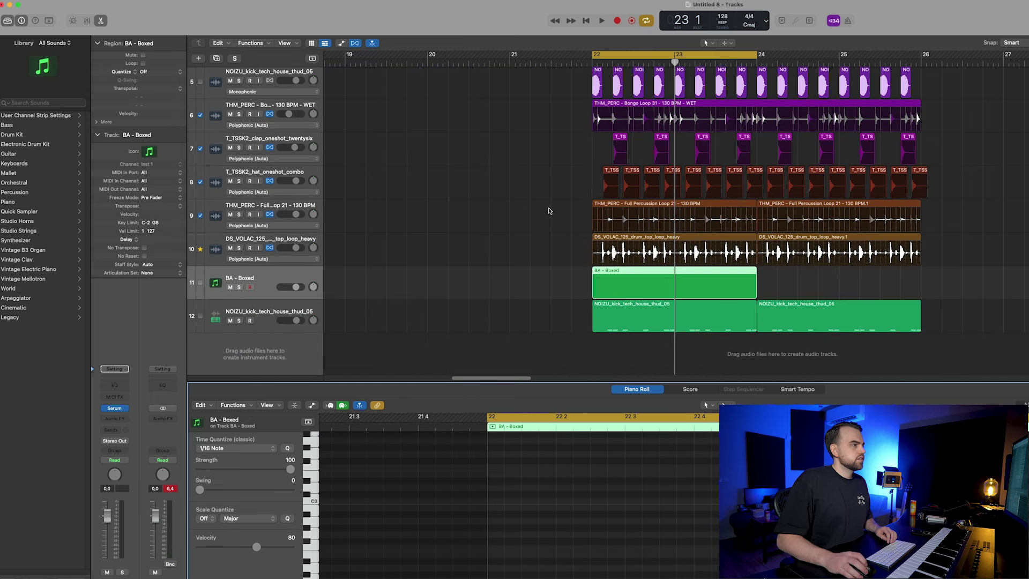
{"action": "scroll", "coordinate": [550, 211], "scroll_direction": "up", "scroll_amount": 4}
{"action": "scroll", "coordinate": [548, 211], "scroll_direction": "down", "scroll_amount": 1}
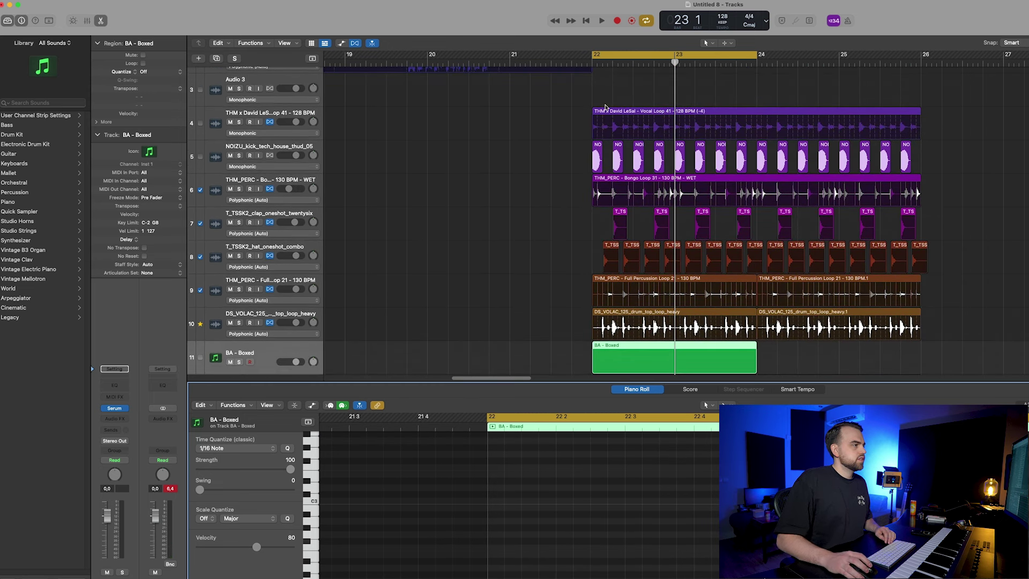
{"action": "left_click", "coordinate": [282, 117]}
{"action": "left_click", "coordinate": [114, 415]}
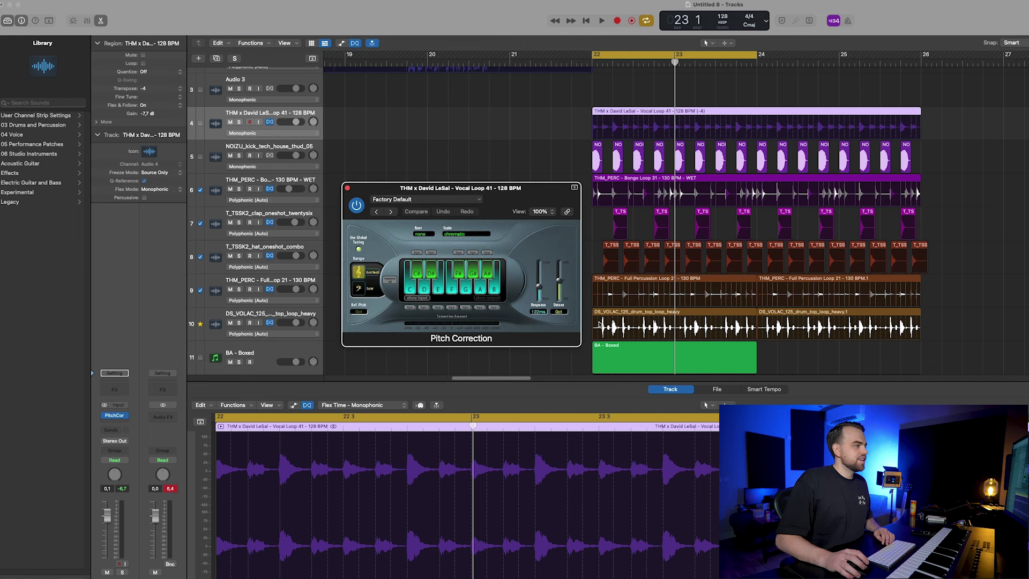
{"action": "key", "text": "space"}
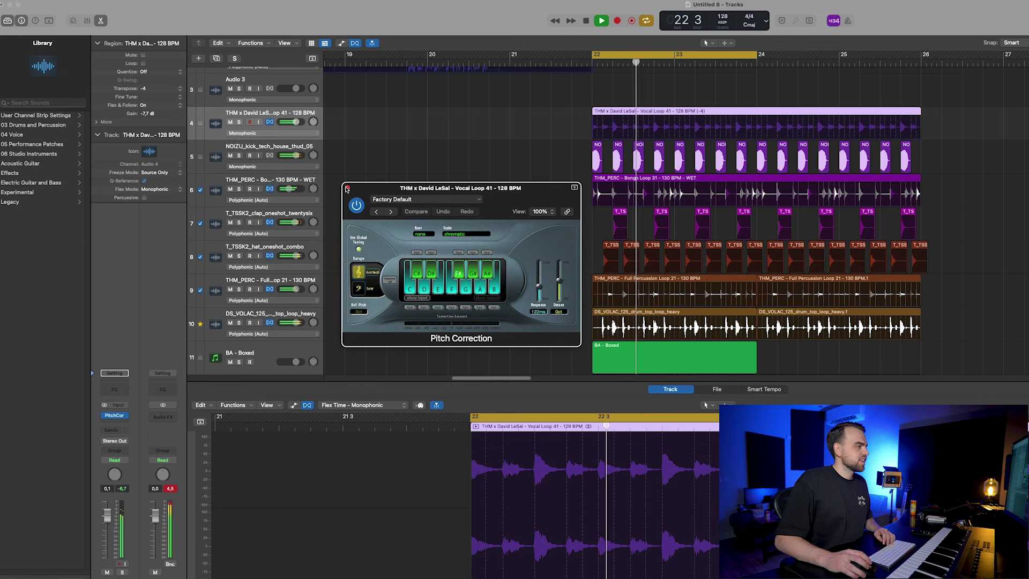
{"action": "left_click", "coordinate": [347, 188]}
Step: Draw a note at bar 22 in the BA - Boxed region and lengthen it to one full bar
{"action": "scroll", "coordinate": [370, 198], "scroll_direction": "down", "scroll_amount": 3}
{"action": "left_click", "coordinate": [607, 294]}
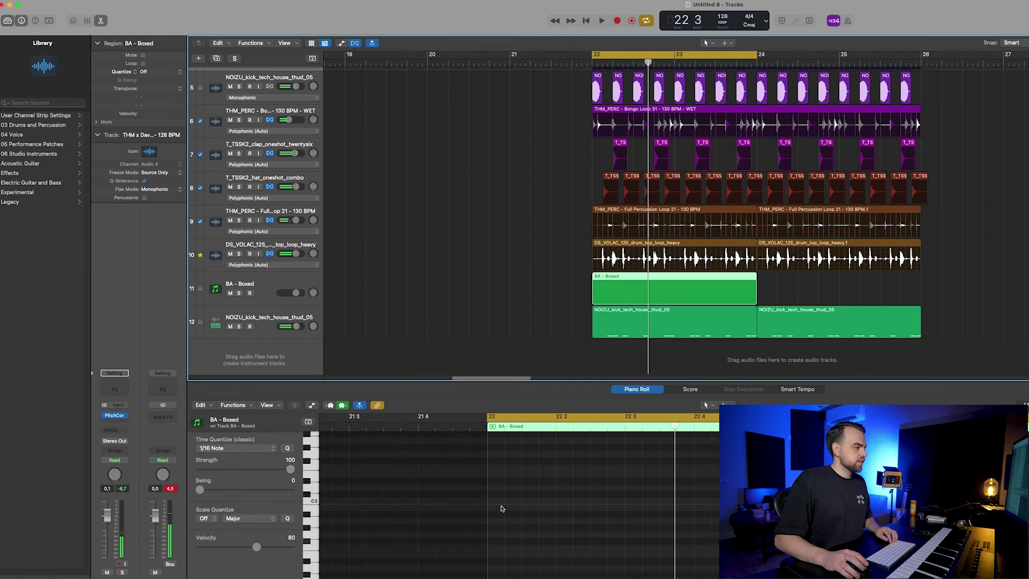
{"action": "left_click", "coordinate": [493, 460], "text": "super"}
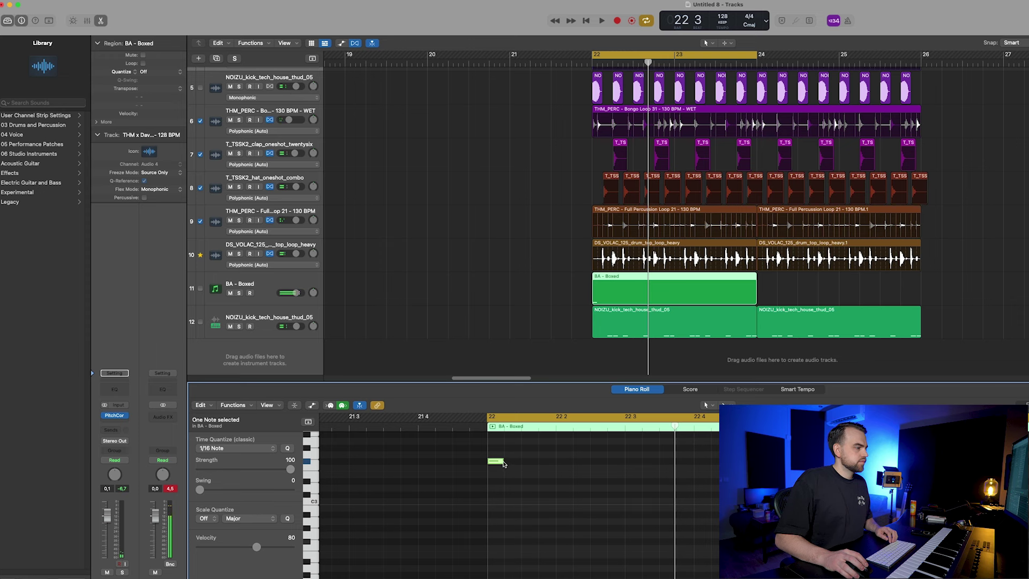
{"action": "left_click_drag", "start_coordinate": [503, 462], "coordinate": [724, 462]}
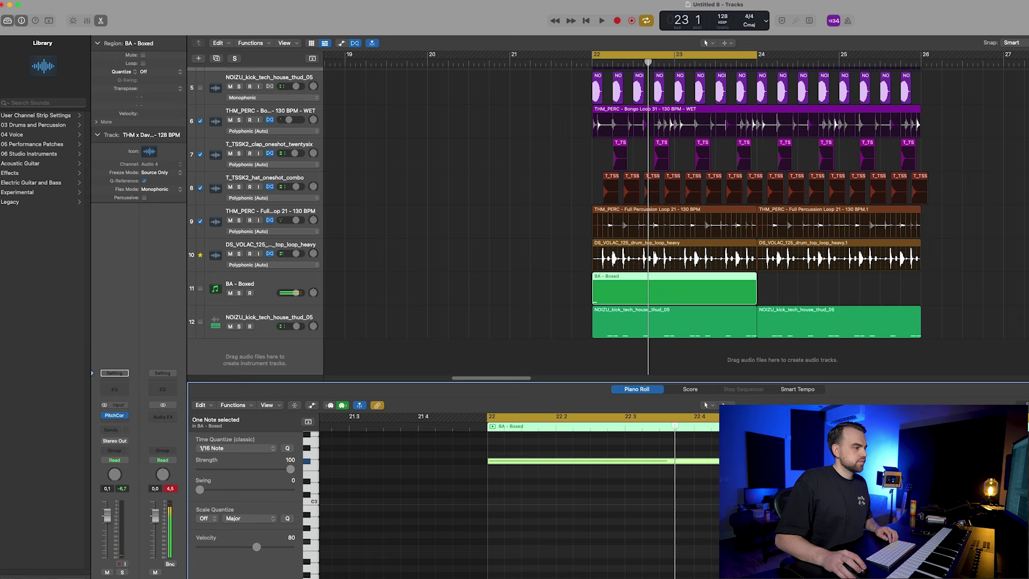
Step: Audition the BA - Boxed track in solo, load Serum's KNB Vol.1 - BASS - Just Lows preset, and clear the solo
{"action": "left_click", "coordinate": [239, 293]}
{"action": "key", "text": "space"}
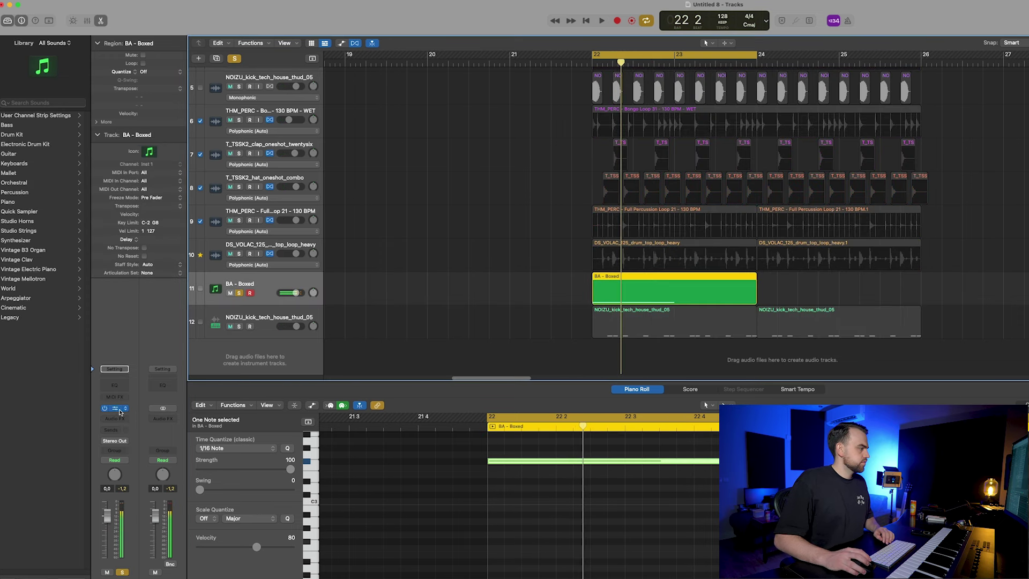
{"action": "left_click", "coordinate": [116, 408]}
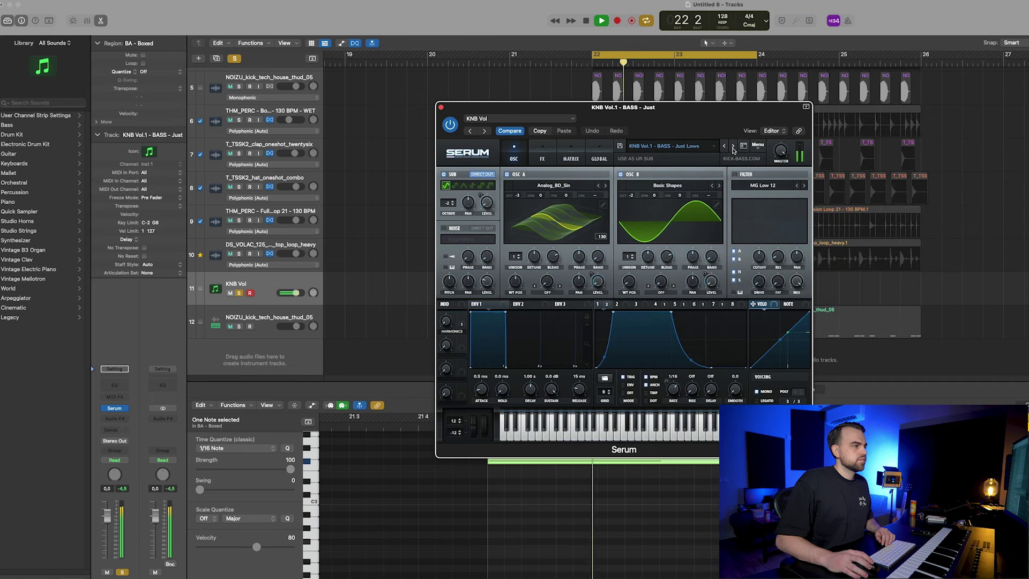
{"action": "left_click", "coordinate": [239, 293]}
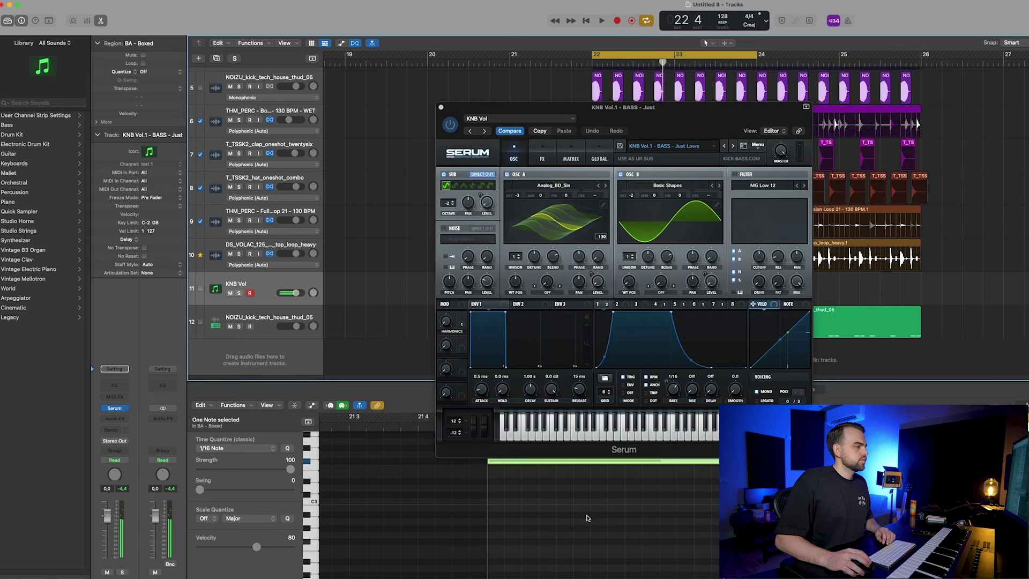
Step: Try transposing the sustained bass note upward and back down
{"action": "left_click_drag", "start_coordinate": [588, 517], "coordinate": [542, 463]}
{"action": "key", "text": "alt+Up"}
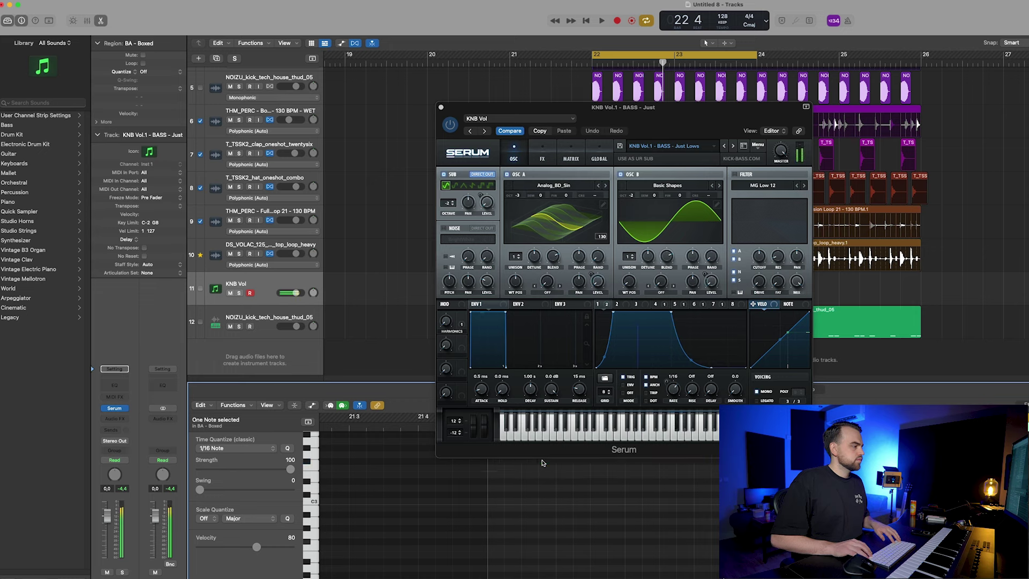
{"action": "key", "text": "alt+Down"}
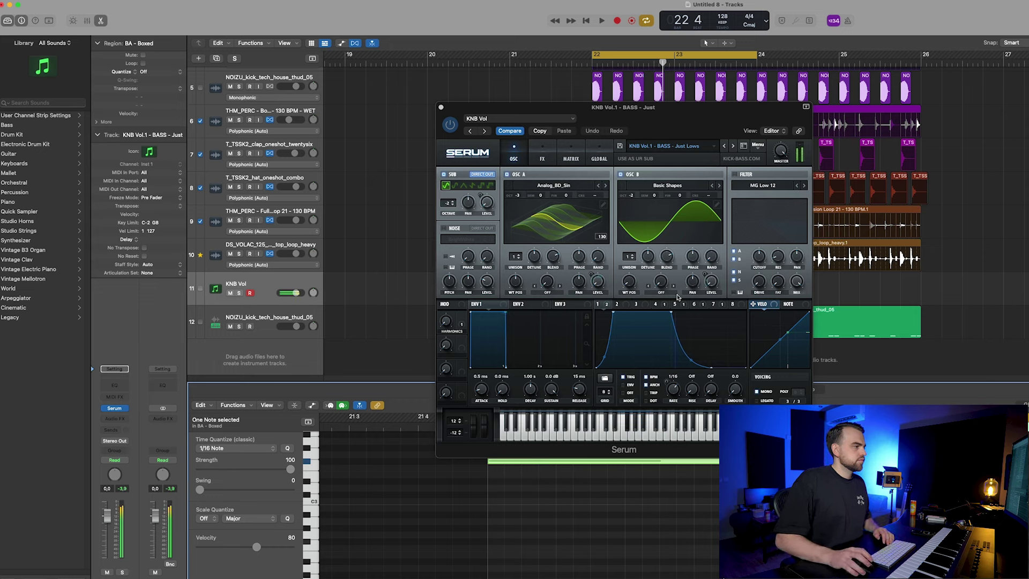
Step: Set Serum oscillator A's warp mode to FM (From B) and adjust the warp to about 18% with the track soloed
{"action": "left_click", "coordinate": [554, 292]}
{"action": "left_click", "coordinate": [554, 293]}
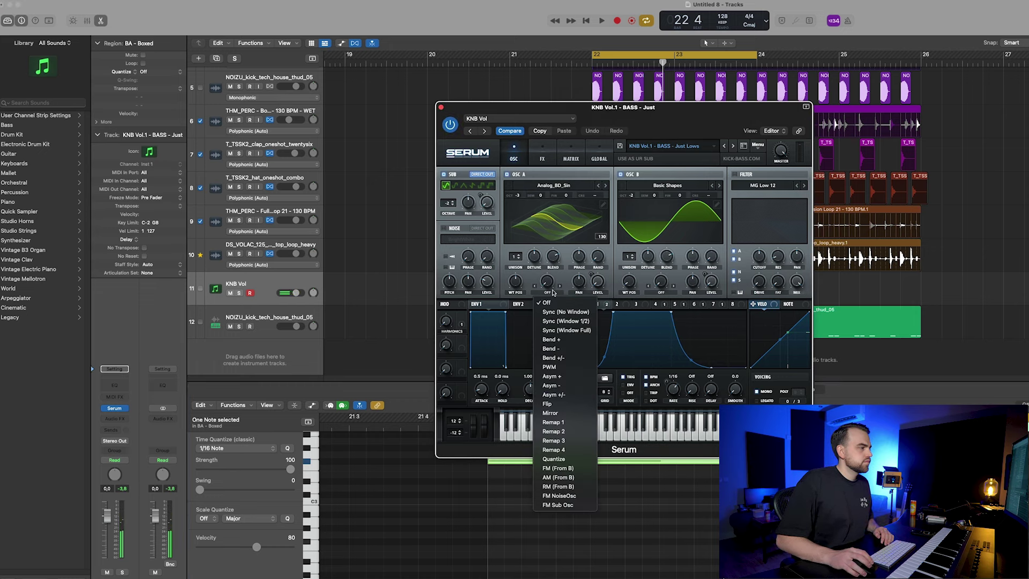
{"action": "left_click", "coordinate": [576, 468]}
{"action": "key", "text": "space"}
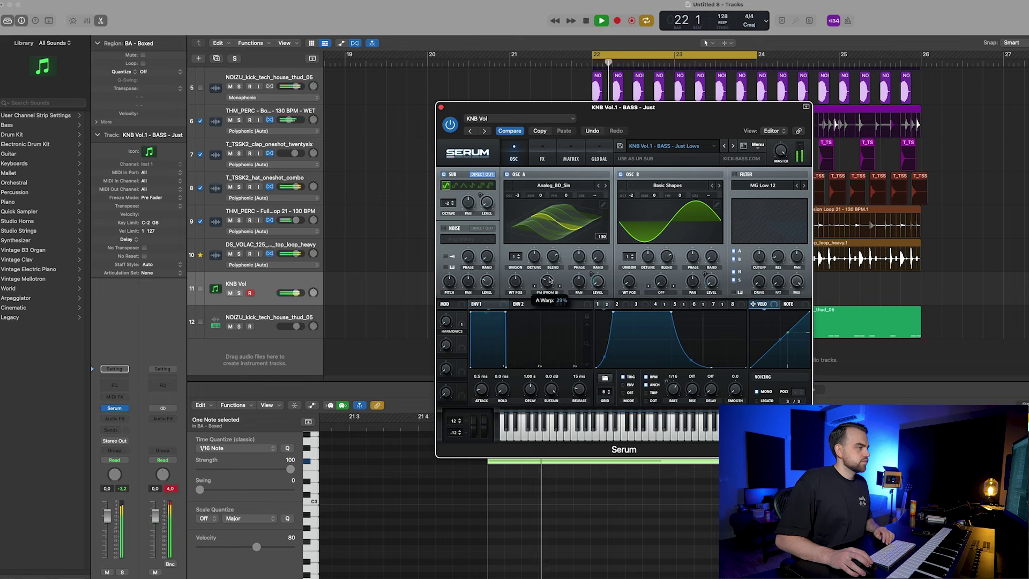
{"action": "left_click", "coordinate": [239, 293]}
{"action": "key", "text": "space"}
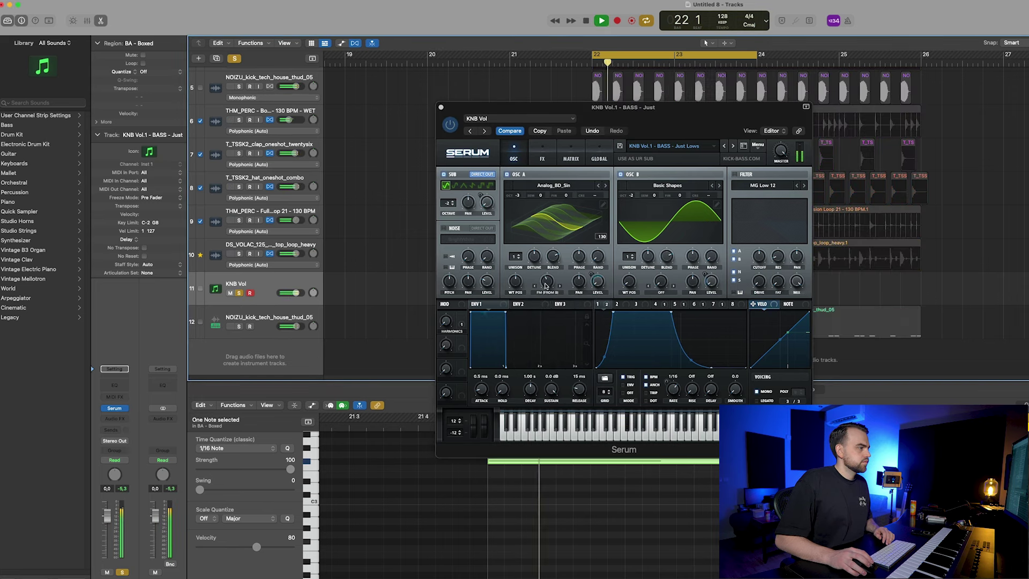
{"action": "left_click", "coordinate": [546, 286]}
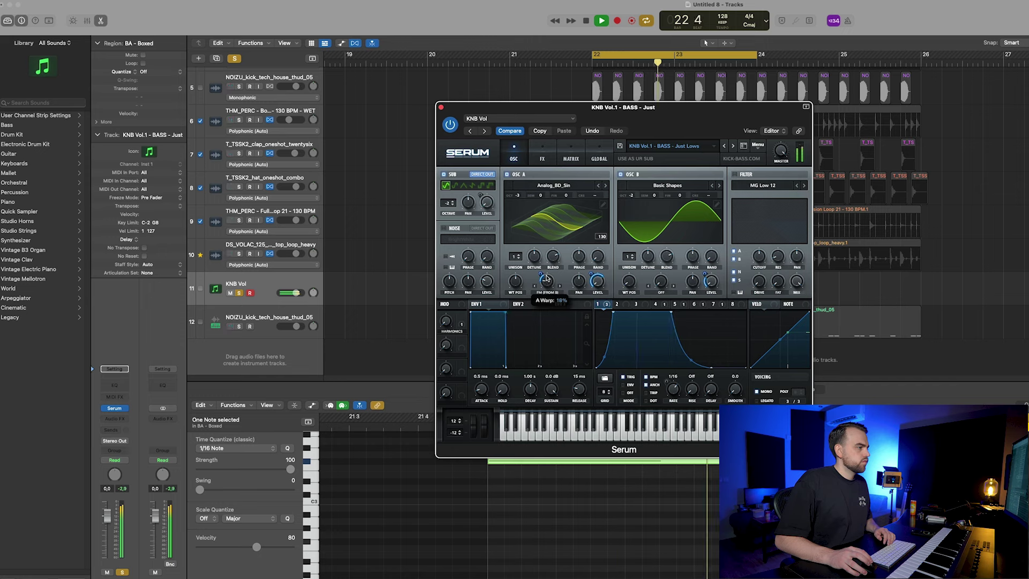
Step: Switch Serum oscillator A's wavetable to Basic Mg and adjust its warp to about 21%
{"action": "left_click", "coordinate": [606, 186]}
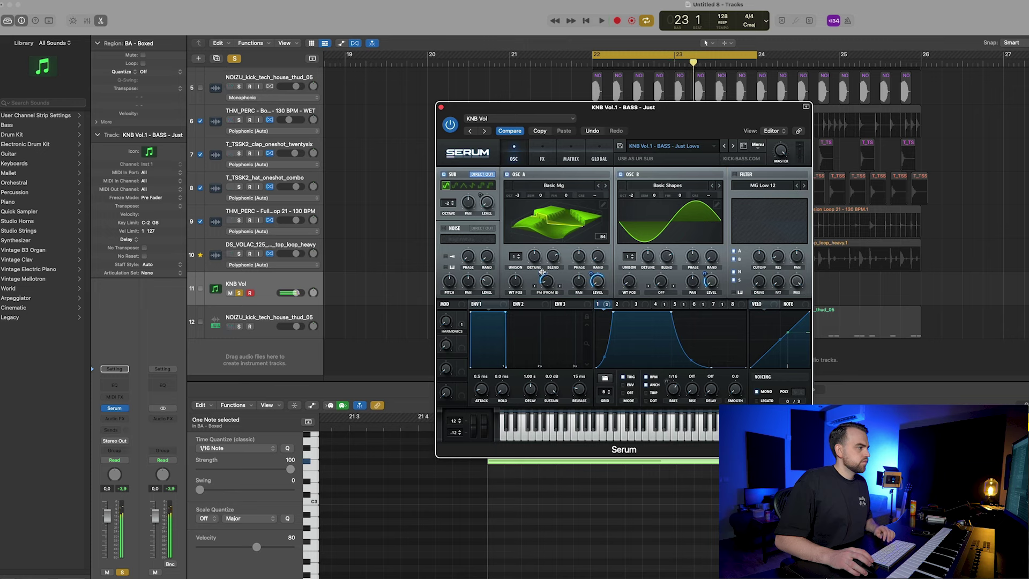
{"action": "left_click_drag", "start_coordinate": [541, 275], "coordinate": [540, 294]}
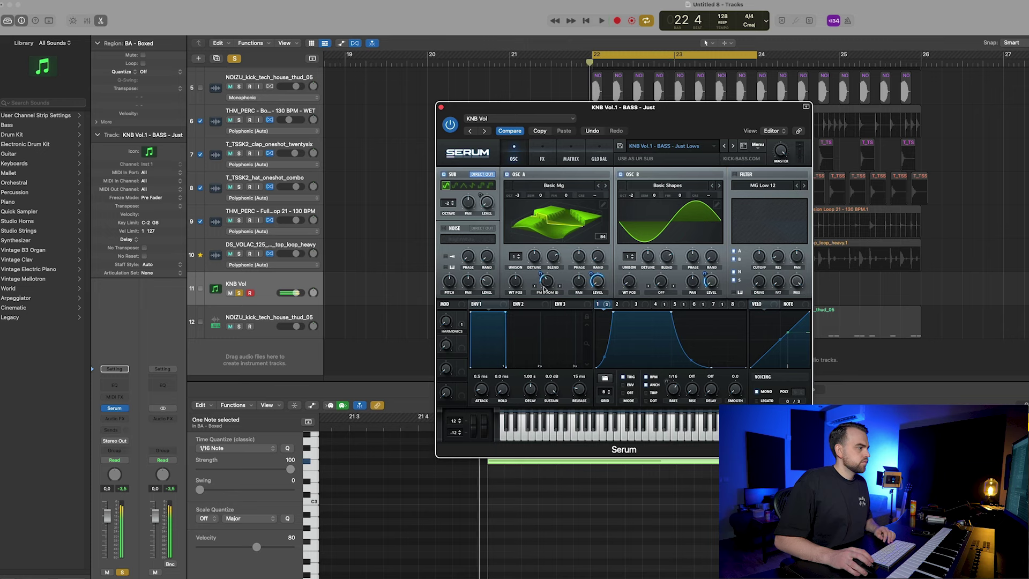
{"action": "key", "text": "space"}
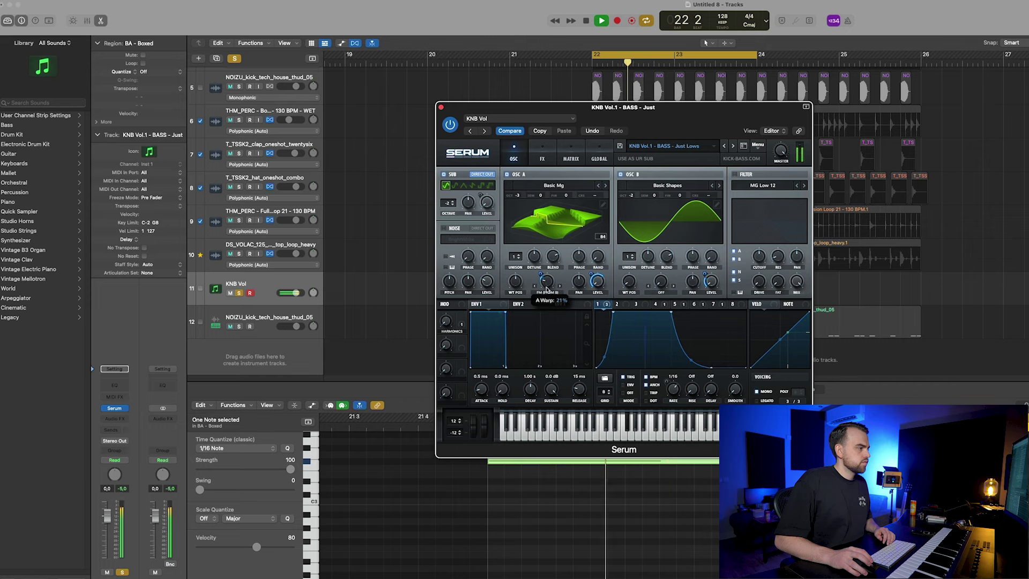
Step: Add a stereo Kickstart 2 to the Serum bass track and close its window along with Serum's
{"action": "left_click", "coordinate": [104, 418]}
{"action": "mouse_move", "coordinate": [145, 452]}
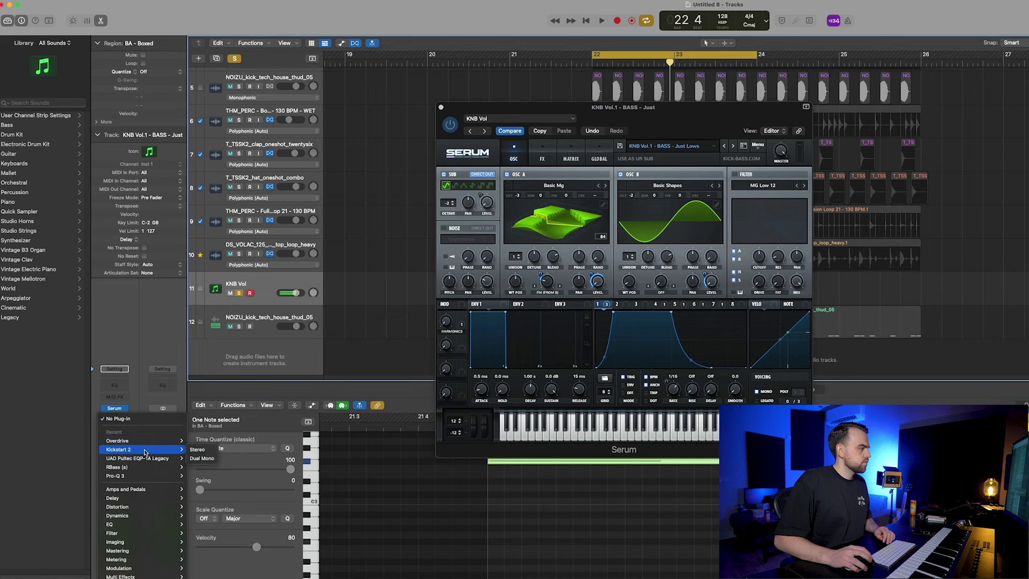
{"action": "left_click", "coordinate": [205, 450]}
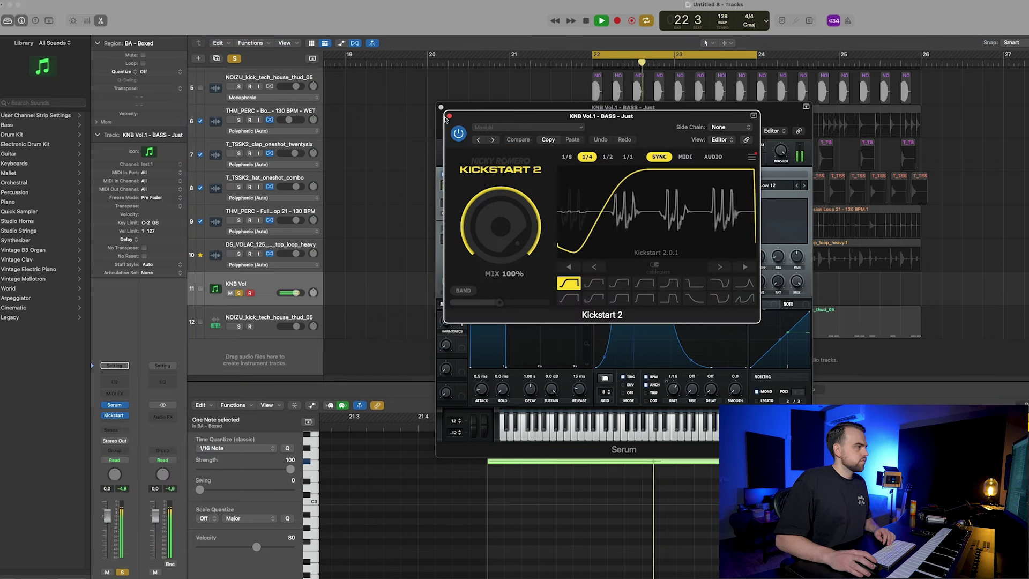
{"action": "left_click", "coordinate": [441, 107]}
{"action": "key", "text": "space"}
{"action": "left_click", "coordinate": [449, 115]}
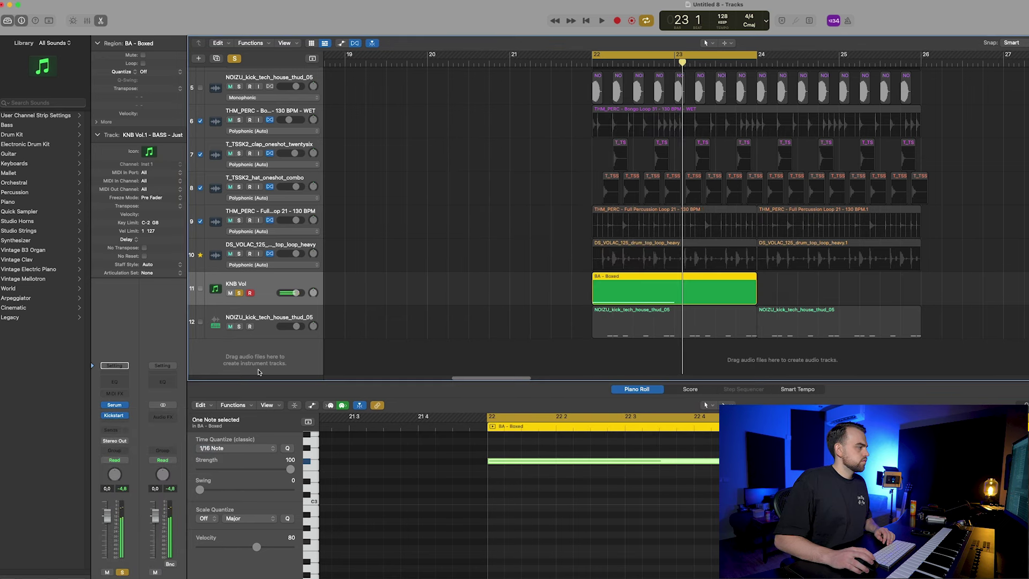
Step: Add Pro-Q 3 after Kickstart 2 with a low cut at about 82 Hz and a high cut rolling off the top end
{"action": "left_click", "coordinate": [100, 425]}
{"action": "mouse_move", "coordinate": [152, 477]}
{"action": "left_click", "coordinate": [204, 478]}
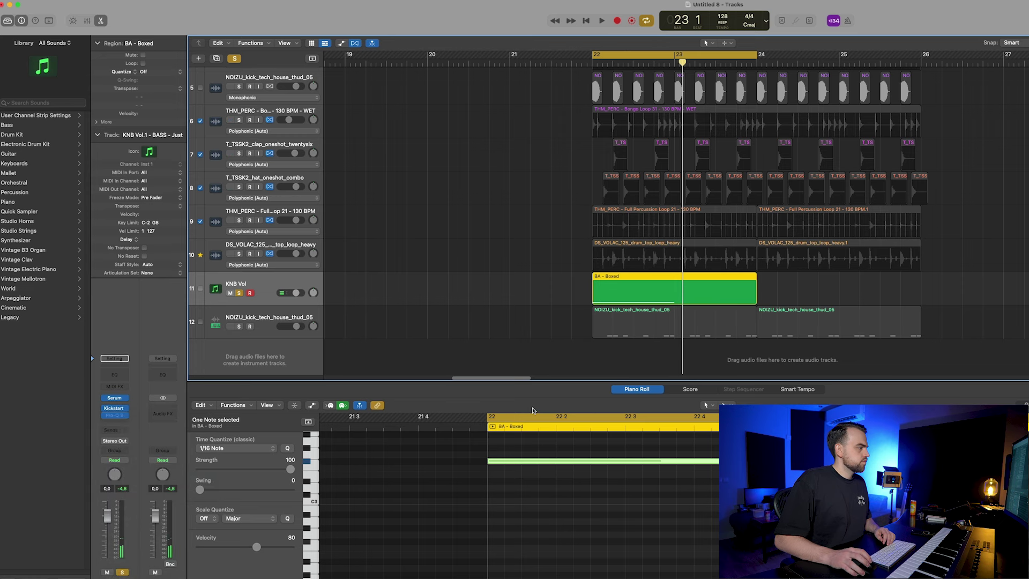
{"action": "double_click", "coordinate": [472, 258]}
{"action": "left_click_drag", "start_coordinate": [472, 258], "coordinate": [562, 264]}
{"action": "key", "text": "space"}
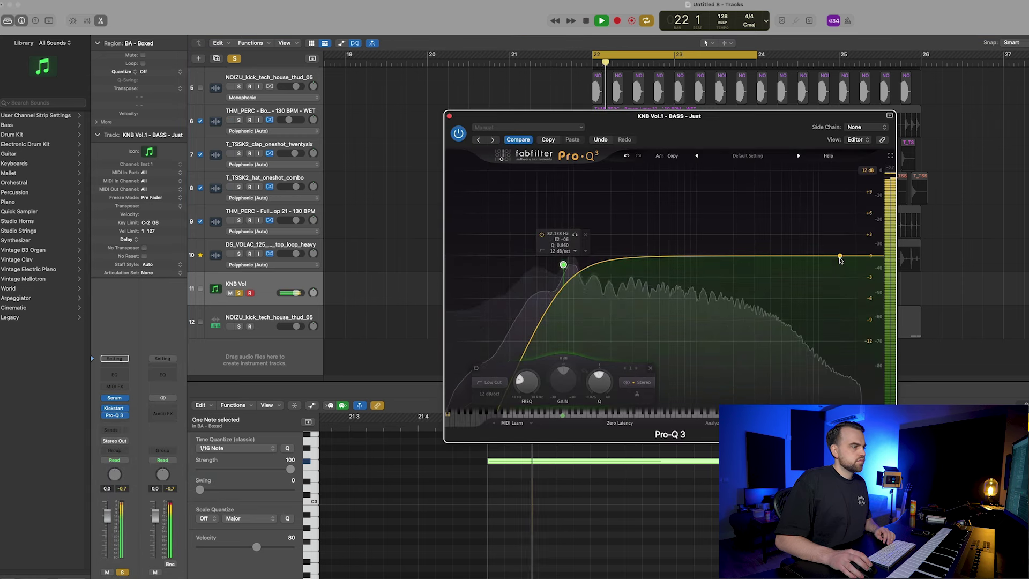
{"action": "left_click_drag", "start_coordinate": [839, 258], "coordinate": [729, 267]}
{"action": "key", "text": "space"}
{"action": "left_click", "coordinate": [450, 115]}
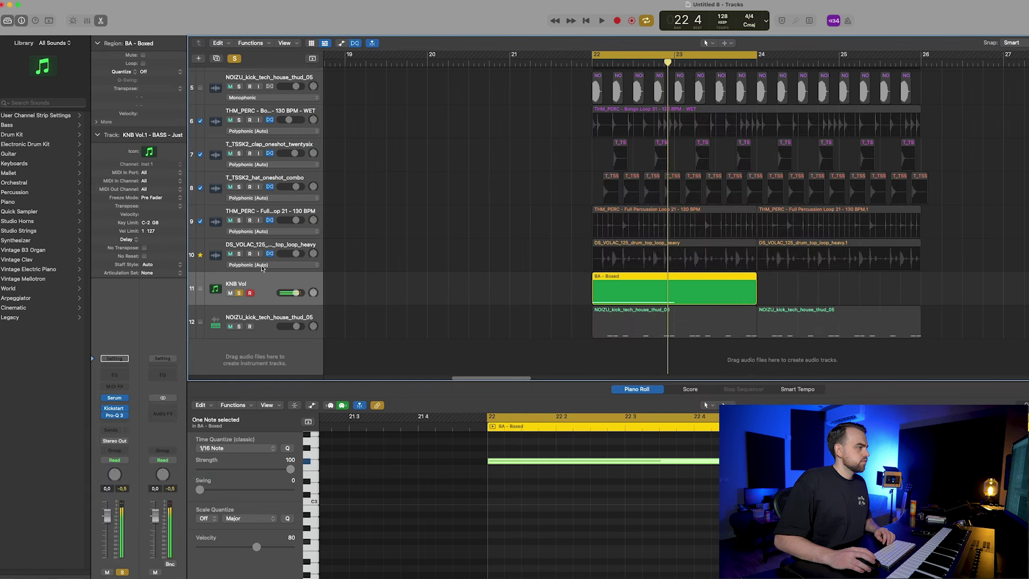
Step: Clear the Serum bass track's solo, play the full groove and hide the piano roll
{"action": "left_click", "coordinate": [500, 317]}
{"action": "key", "text": "space"}
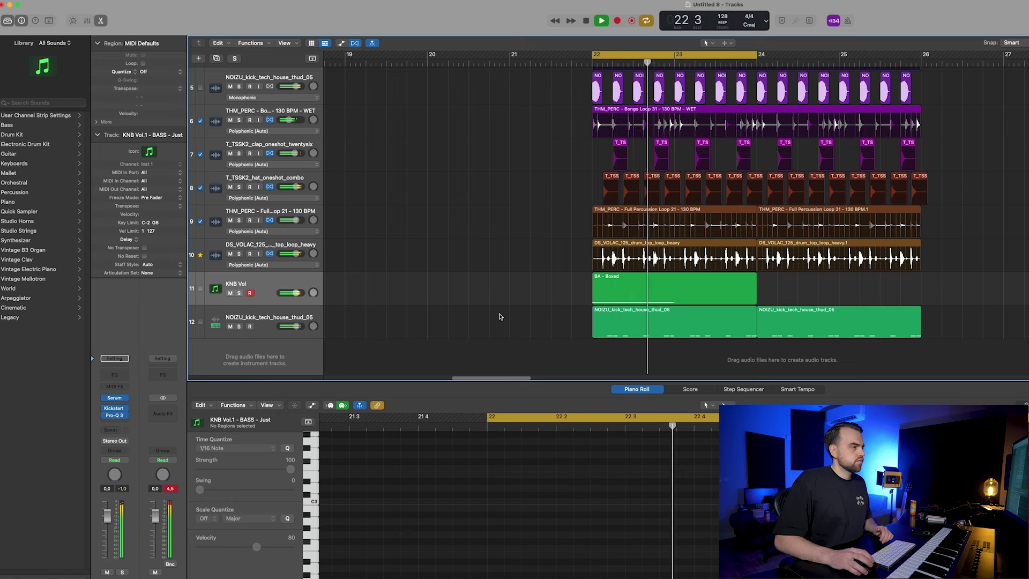
{"action": "key", "text": "e"}
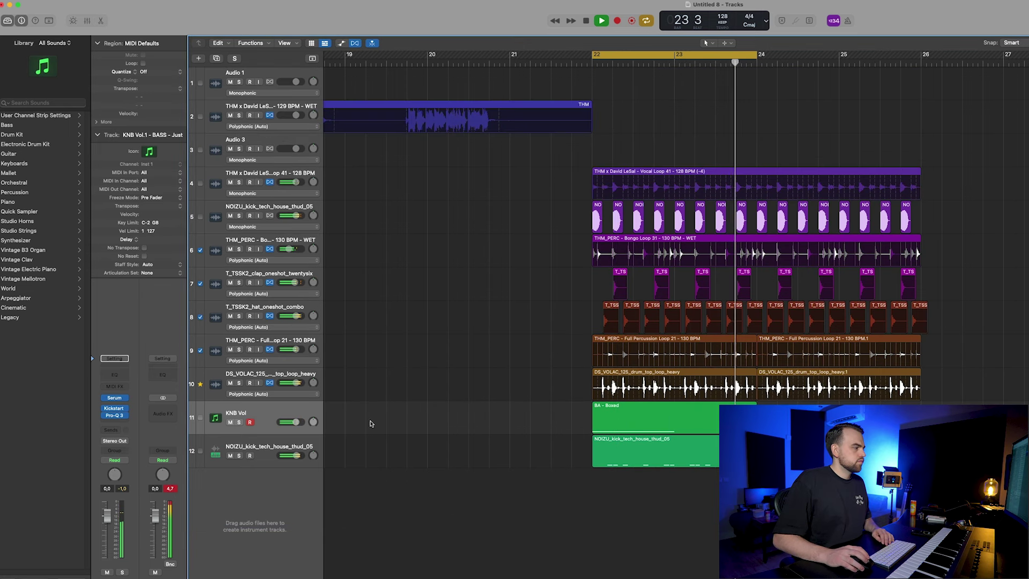
Step: Solo the Serum bass, enable its MG Low 12 filter with Envelope 3 modulating the cutoff, and check it in the full groove
{"action": "left_click", "coordinate": [239, 422]}
{"action": "left_click", "coordinate": [112, 400]}
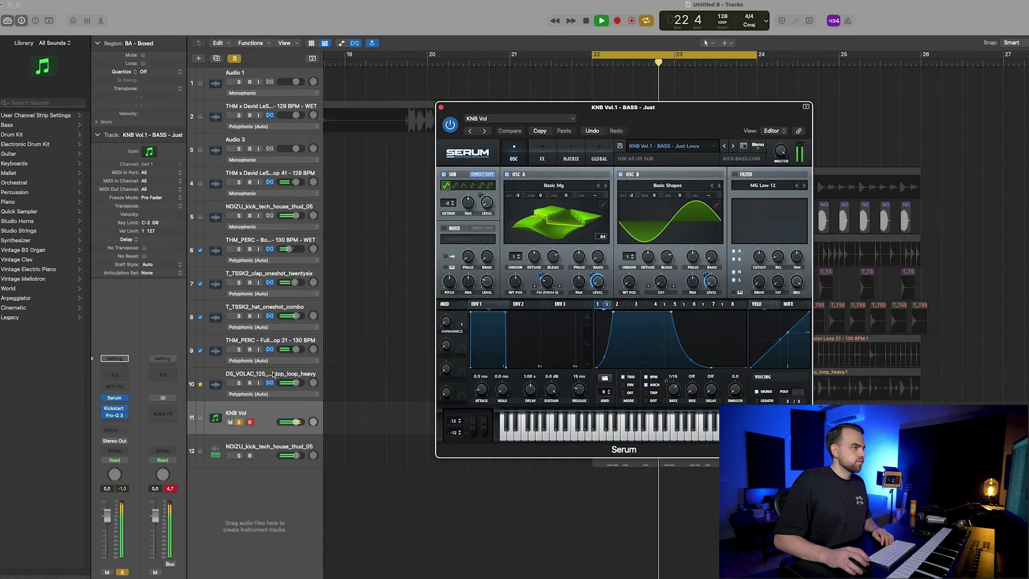
{"action": "key", "text": "space"}
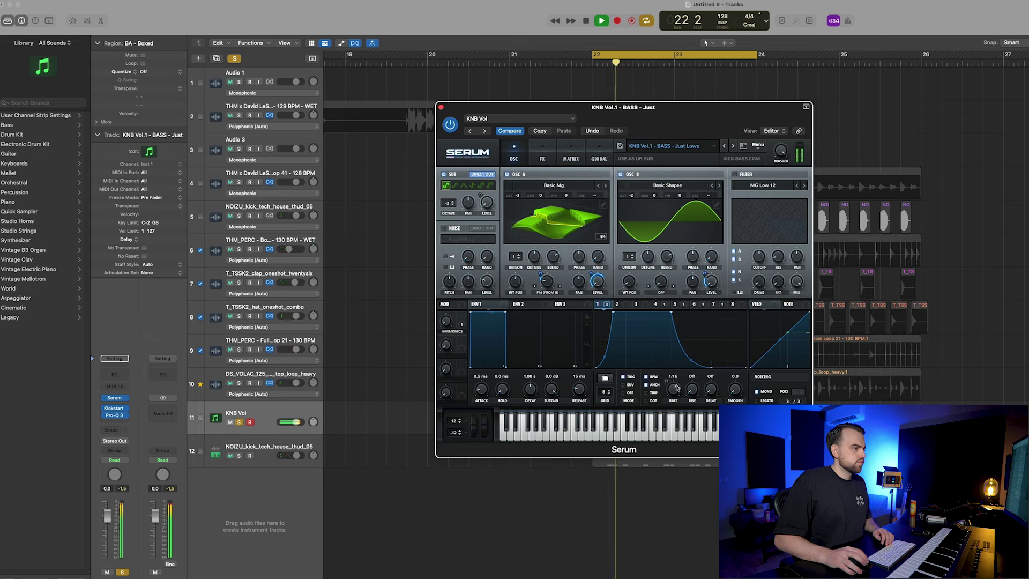
{"action": "left_click", "coordinate": [735, 174]}
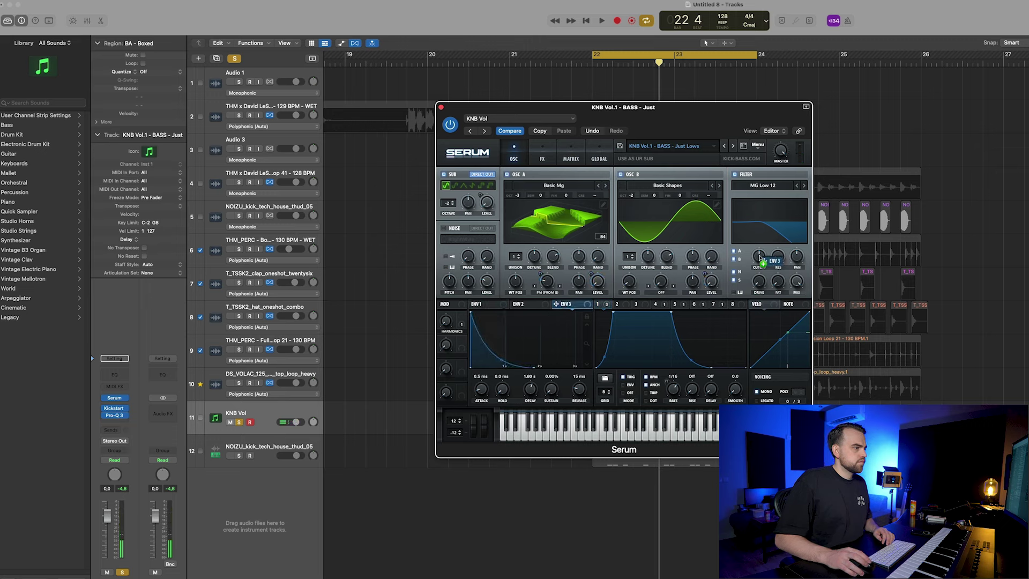
{"action": "left_click_drag", "start_coordinate": [759, 256], "coordinate": [759, 256]}
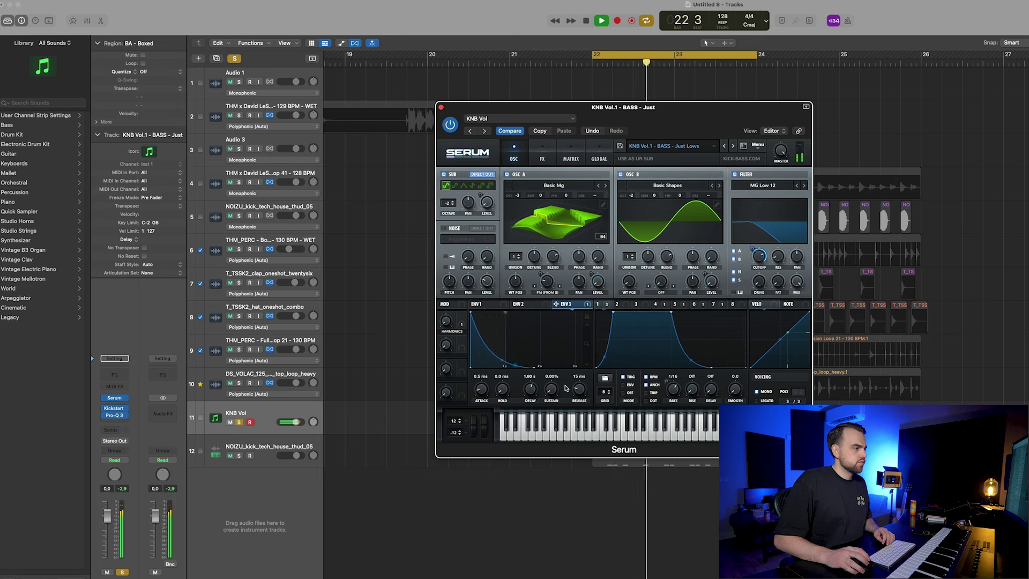
{"action": "left_click", "coordinate": [239, 423]}
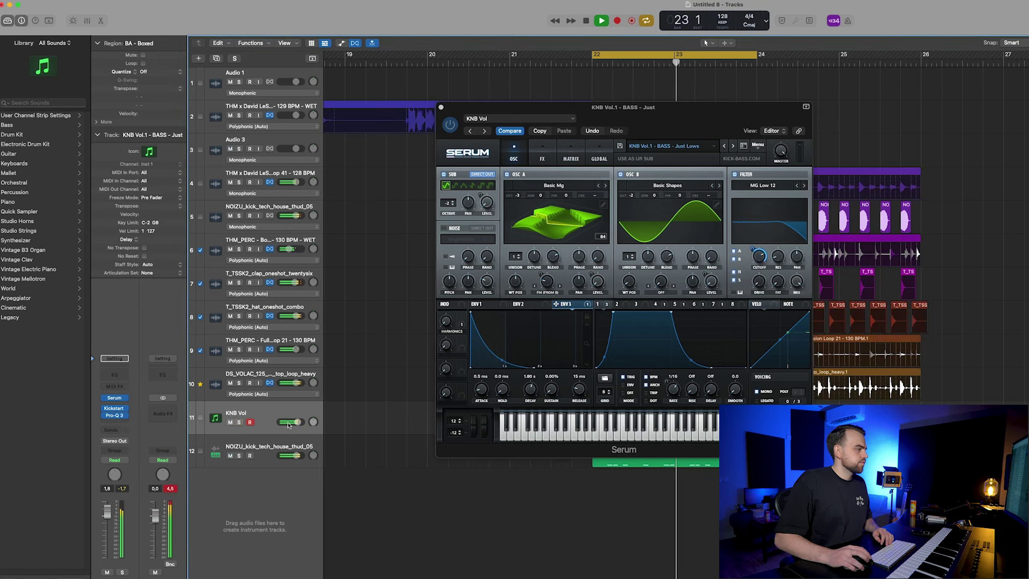
{"action": "left_click", "coordinate": [441, 107]}
{"action": "key", "text": "space"}
Step: Solo the Serum bass track and load the Ba FM Start V3 channel strip setting onto it
{"action": "left_click", "coordinate": [239, 422]}
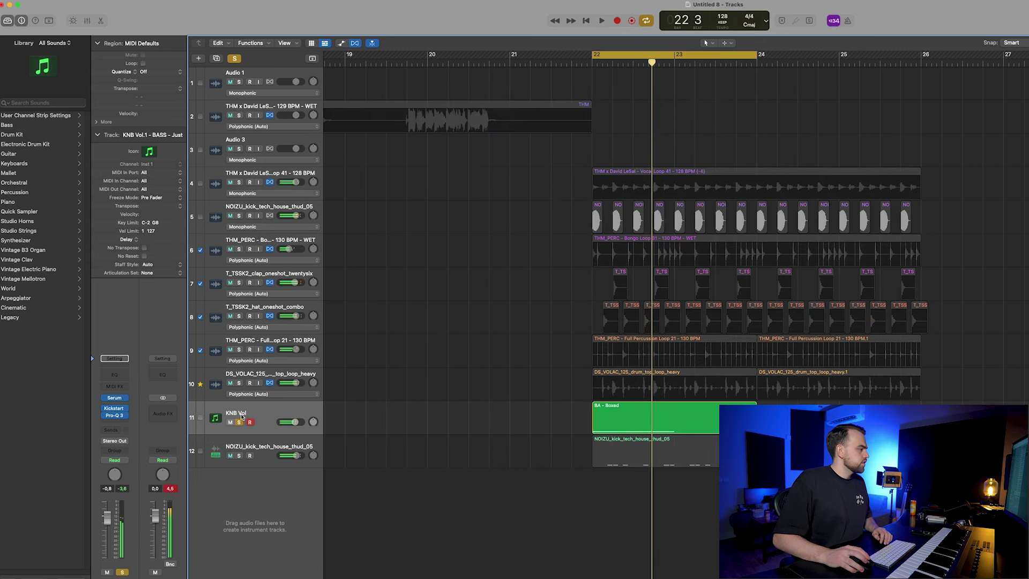
{"action": "left_click", "coordinate": [114, 358]}
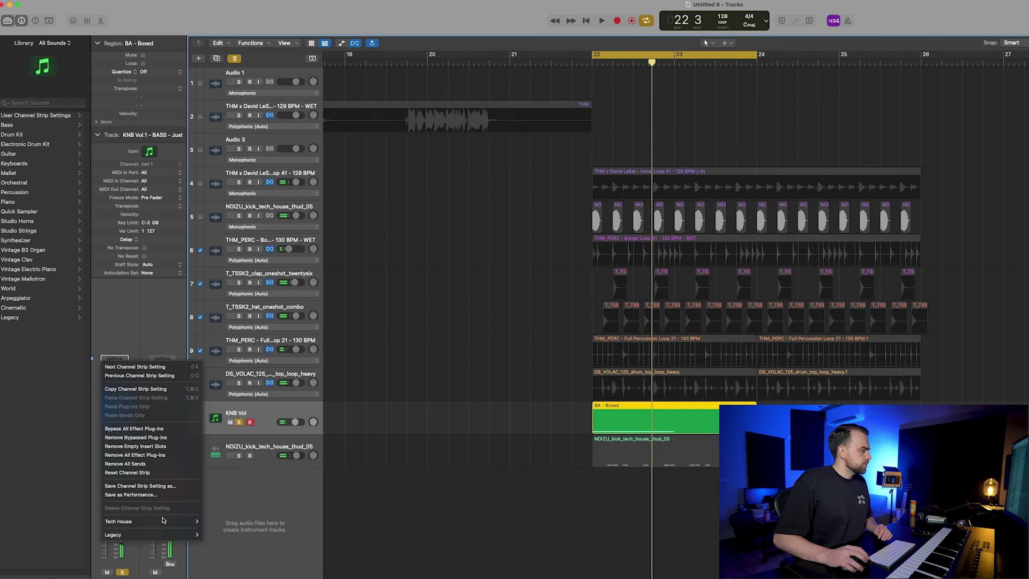
{"action": "mouse_move", "coordinate": [163, 520]}
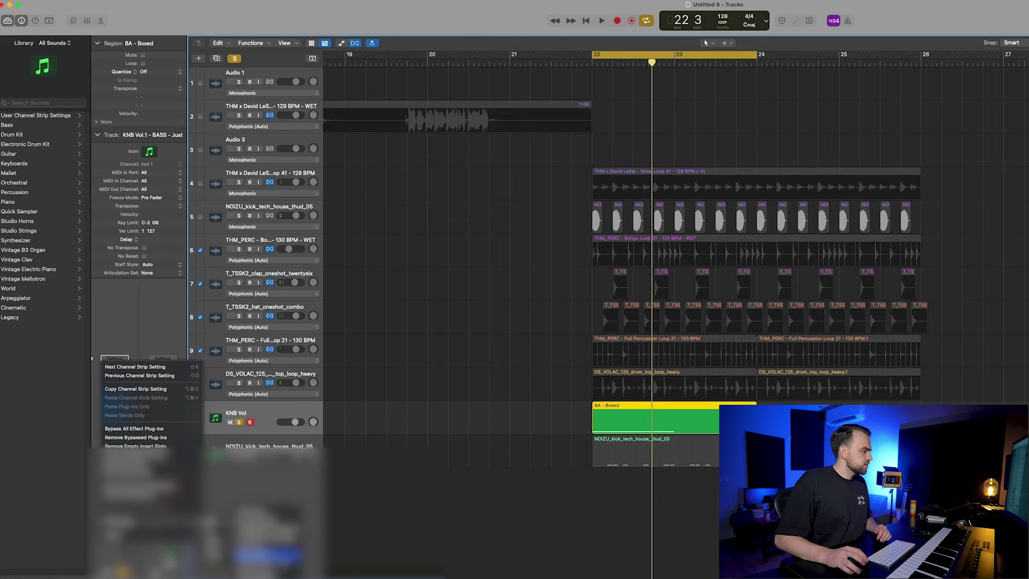
{"action": "left_click", "coordinate": [268, 565]}
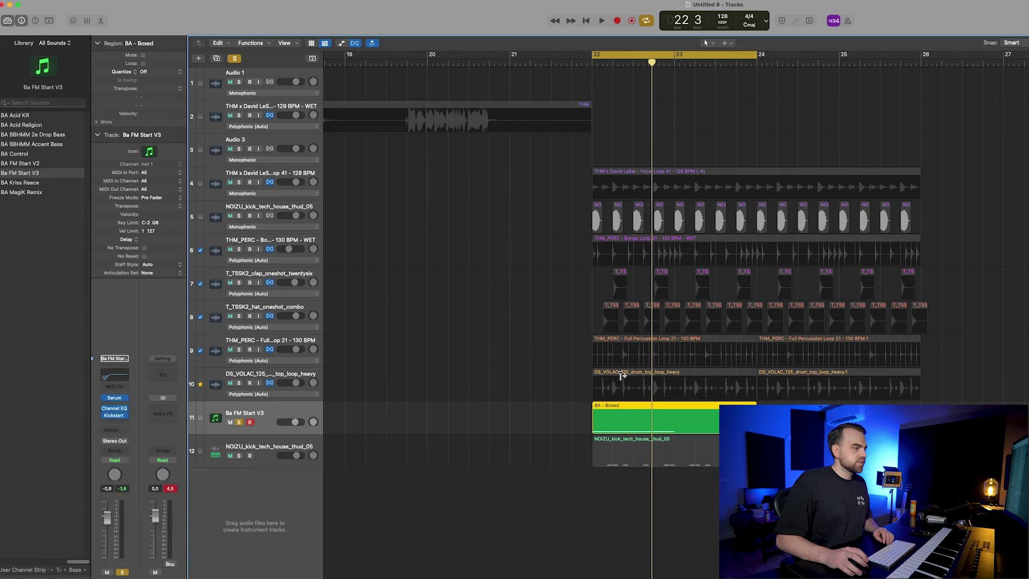
Step: Transpose the note in the BA - Boxed region down an octave and play it solo
{"action": "double_click", "coordinate": [622, 419]}
{"action": "key", "text": "shift+alt+Down"}
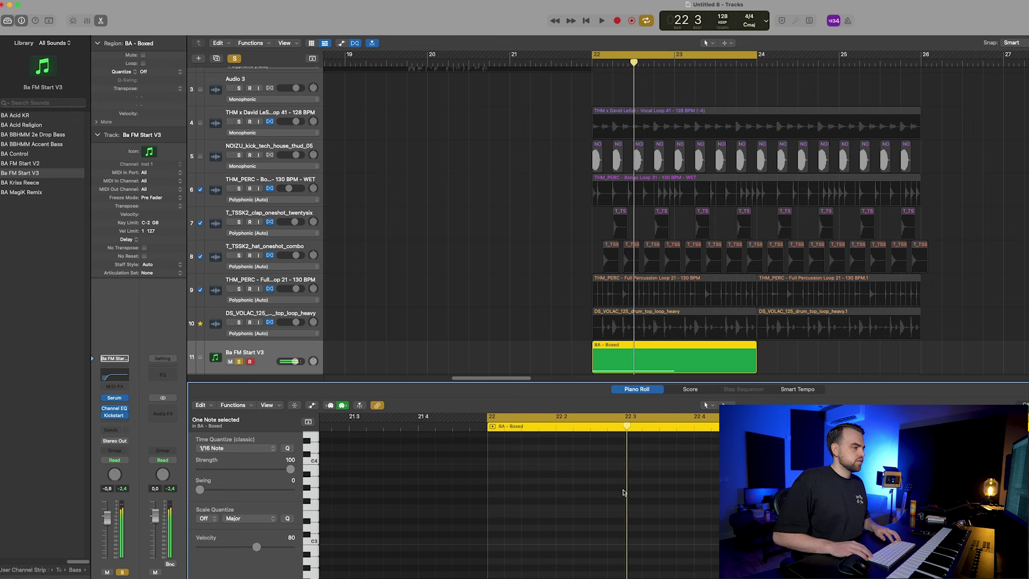
{"action": "key", "text": "space"}
Step: Hide the piano roll, lower the Ba FM Start V3 fader to -4.1 dB and compare the bass soloed and in the mix
{"action": "left_click", "coordinate": [239, 361]}
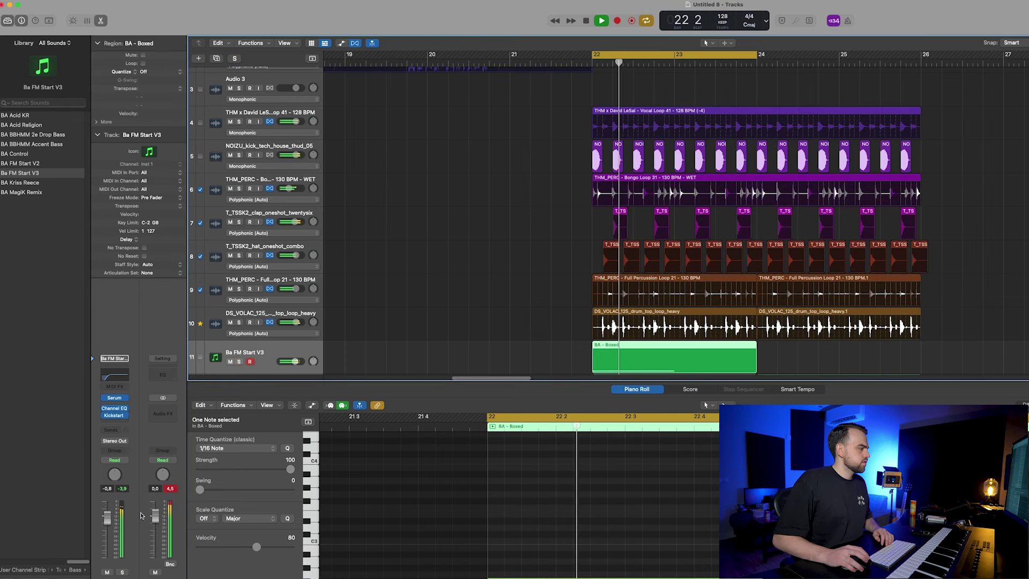
{"action": "key", "text": "p"}
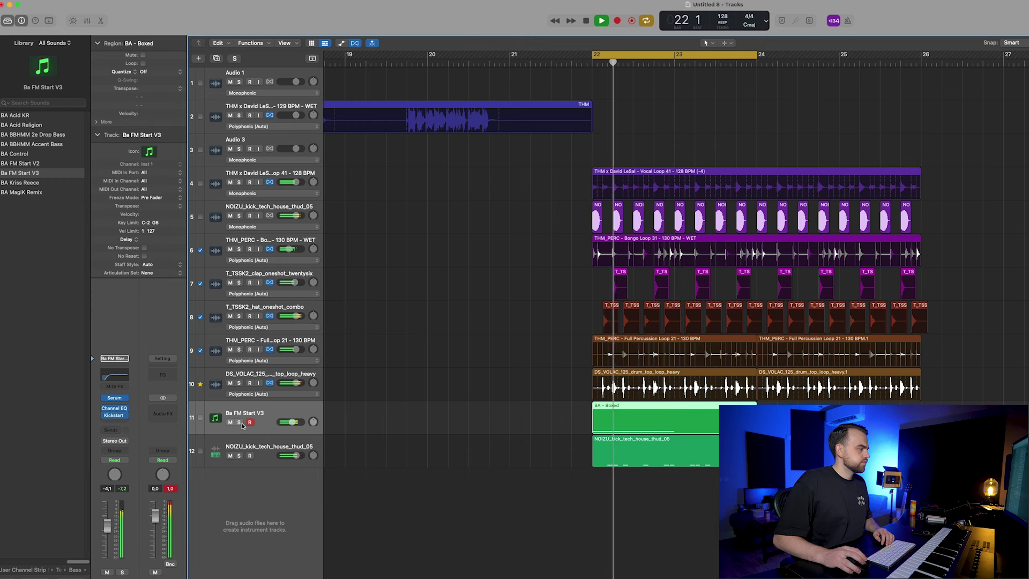
{"action": "left_click", "coordinate": [241, 423]}
{"action": "left_click", "coordinate": [241, 424]}
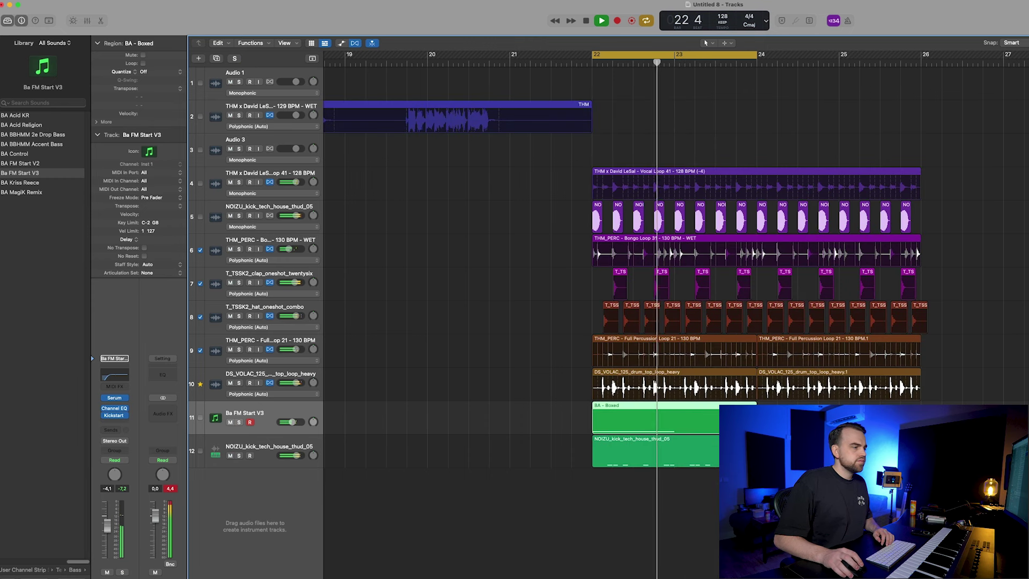
{"action": "left_click", "coordinate": [745, 503]}
{"action": "key", "text": "space"}
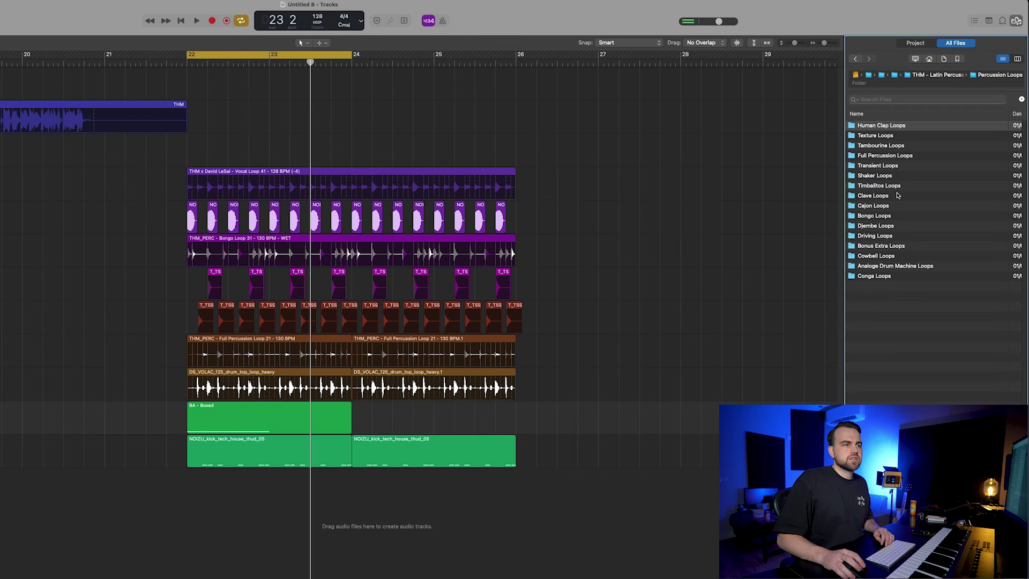
Step: Place THM_PERC - Clave Loop 4 - 3,2 - 130 BPM on a new track at bar 22 and extend it to bar 26
{"action": "left_click", "coordinate": [898, 196]}
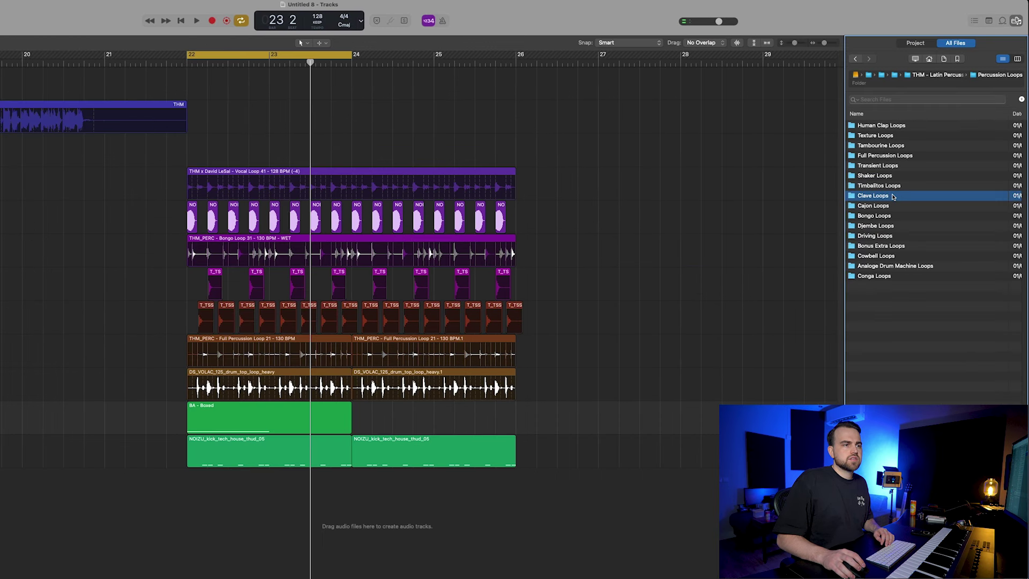
{"action": "double_click", "coordinate": [893, 197]}
{"action": "left_click", "coordinate": [925, 155]}
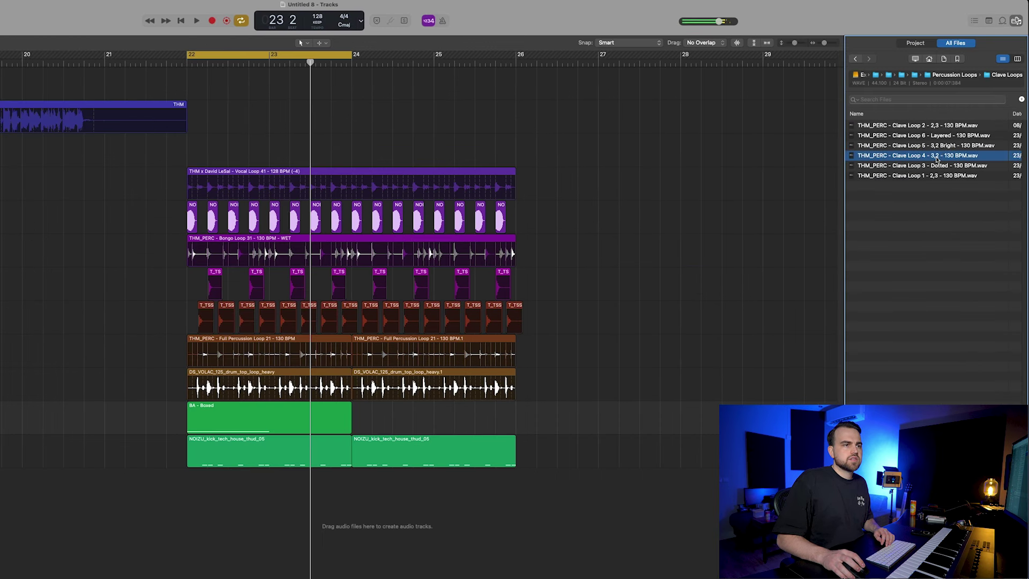
{"action": "left_click_drag", "start_coordinate": [937, 159], "coordinate": [187, 504]}
{"action": "left_click", "coordinate": [438, 484]}
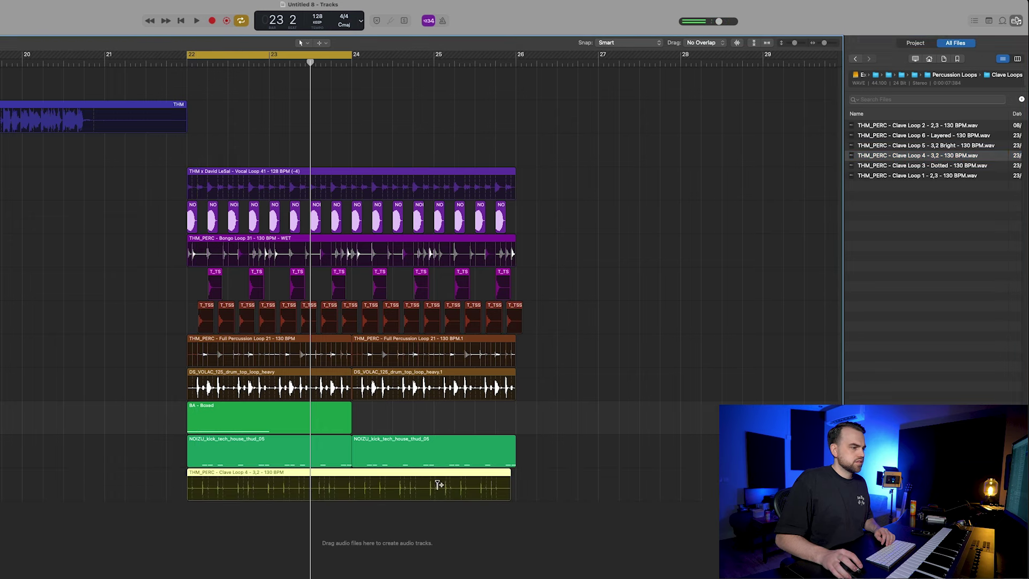
{"action": "left_click_drag", "start_coordinate": [511, 476], "coordinate": [516, 476]}
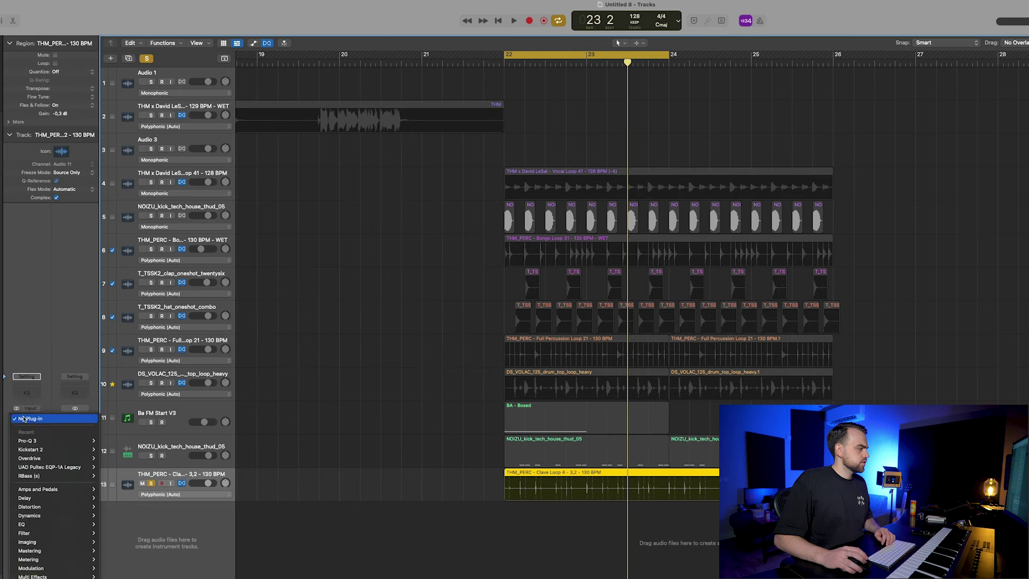
Step: Add a stereo Pitch Correction to the soloed clave track and transpose the loop region to +4
{"action": "mouse_move", "coordinate": [80, 516]}
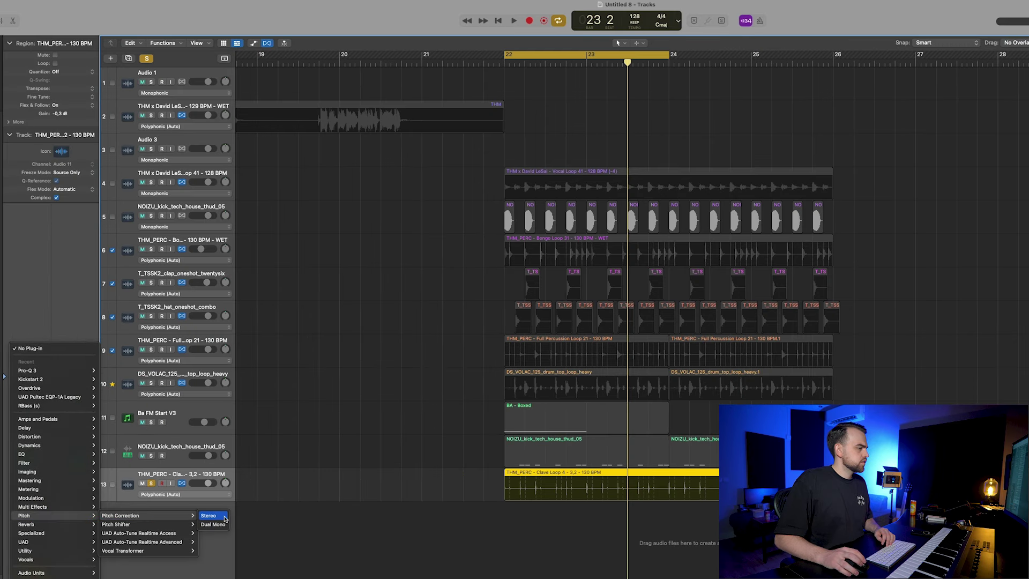
{"action": "left_click", "coordinate": [224, 518]}
{"action": "key", "text": "space"}
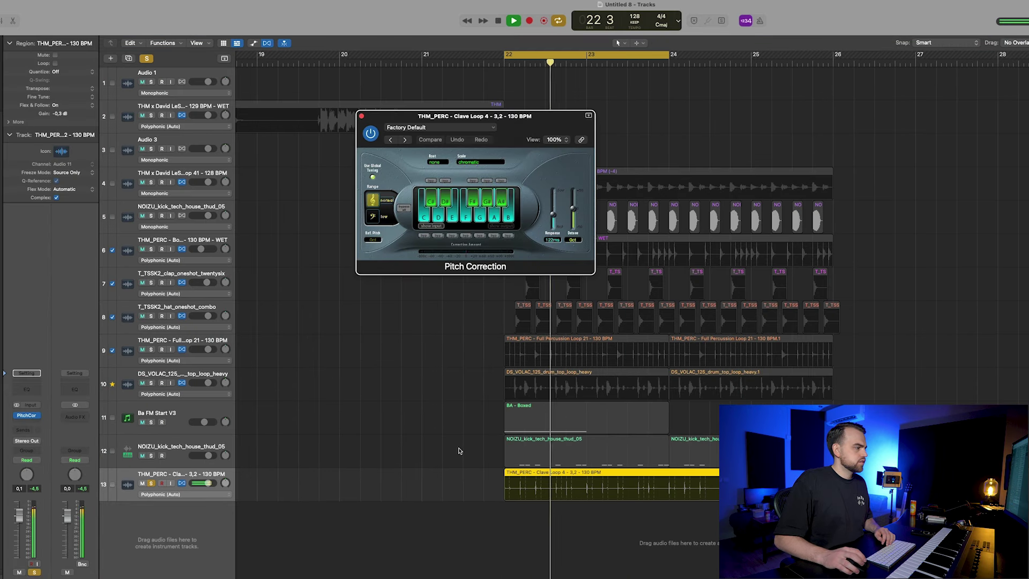
{"action": "key", "text": "space"}
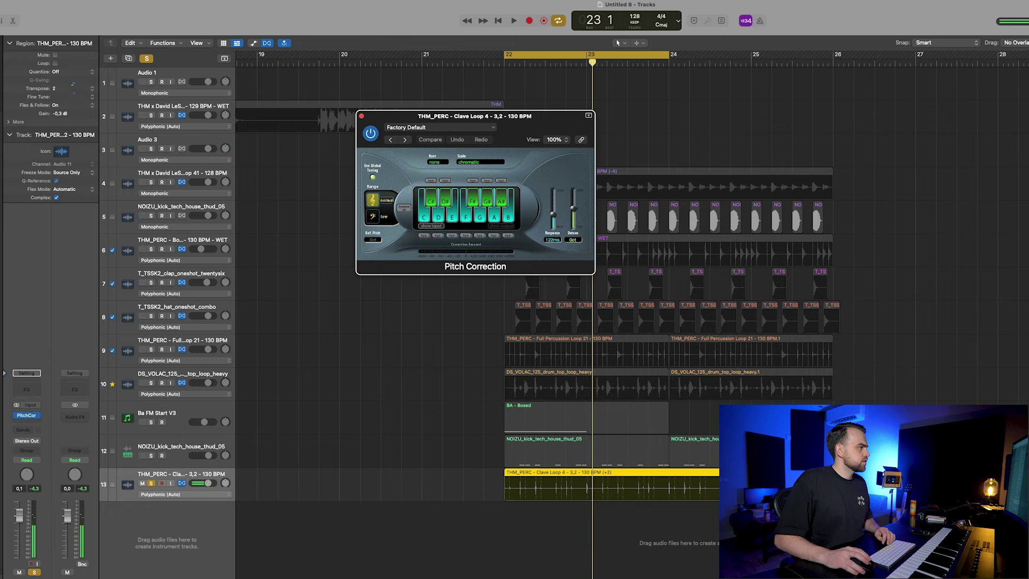
{"action": "left_click", "coordinate": [72, 85]}
{"action": "key", "text": "space"}
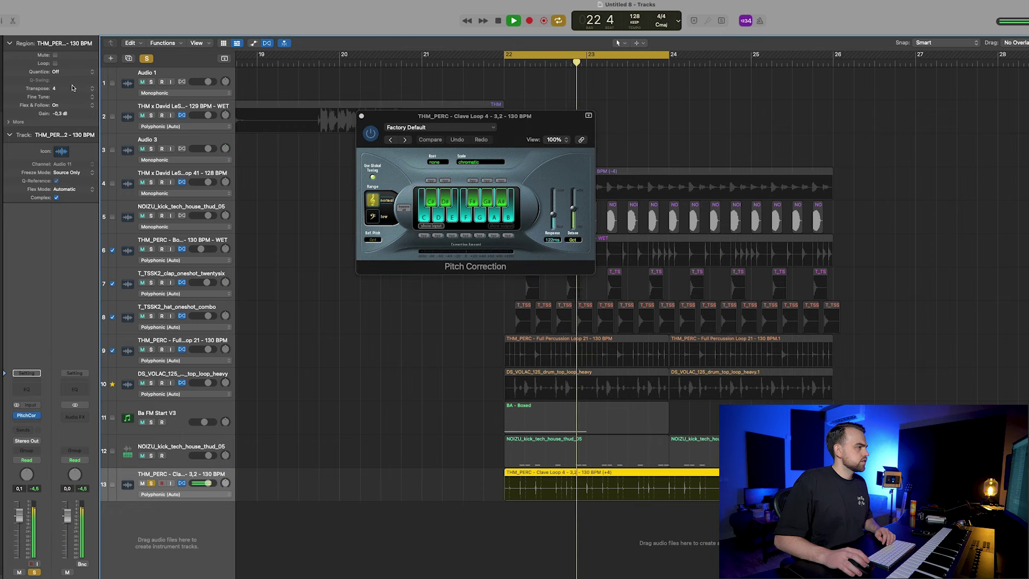
Step: Try Pitch Correction with G excluded and a 0 ms response, with the clave region transposed to +3
{"action": "left_click", "coordinate": [480, 217]}
{"action": "left_click_drag", "start_coordinate": [553, 213], "coordinate": [554, 266]}
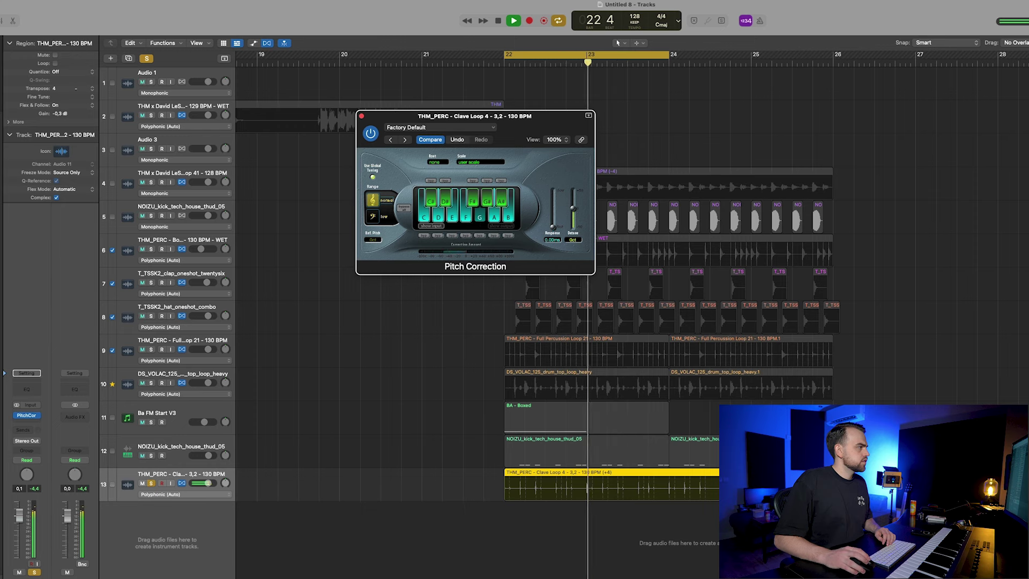
{"action": "left_click", "coordinate": [75, 89]}
{"action": "key", "text": "space"}
{"action": "key", "text": "space"}
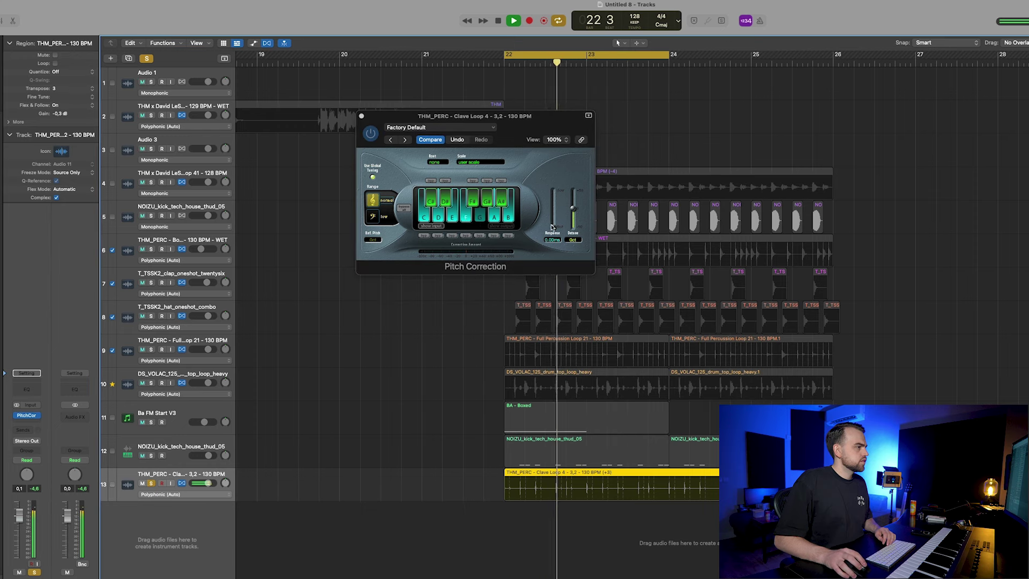
Step: Set the Pitch Correction response to about 119 ms, re-enable G and return the clave region's transpose to +4
{"action": "left_click_drag", "start_coordinate": [551, 228], "coordinate": [549, 214]}
{"action": "left_click", "coordinate": [73, 86]}
{"action": "key", "text": "space"}
{"action": "key", "text": "space"}
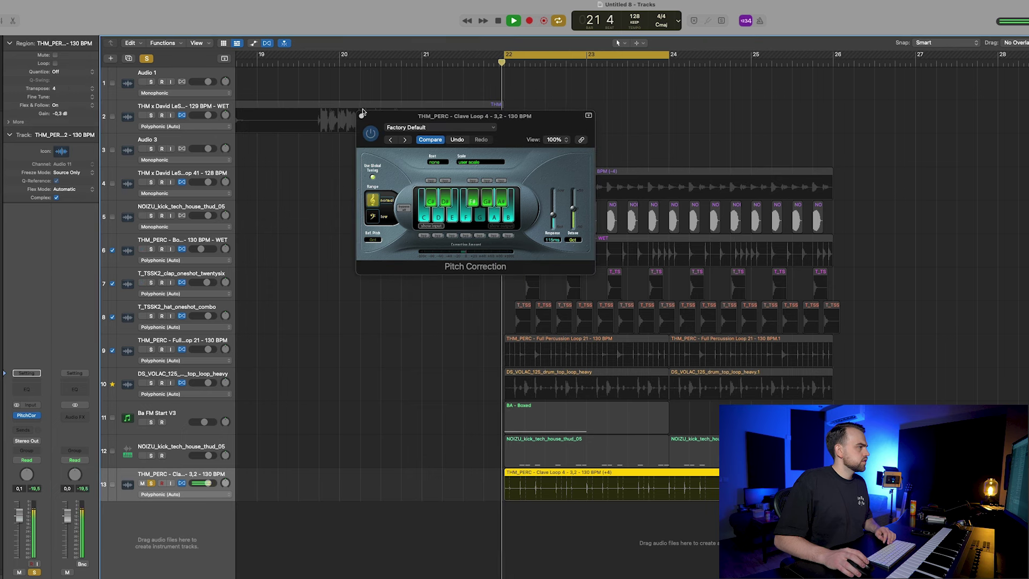
{"action": "left_click", "coordinate": [484, 220]}
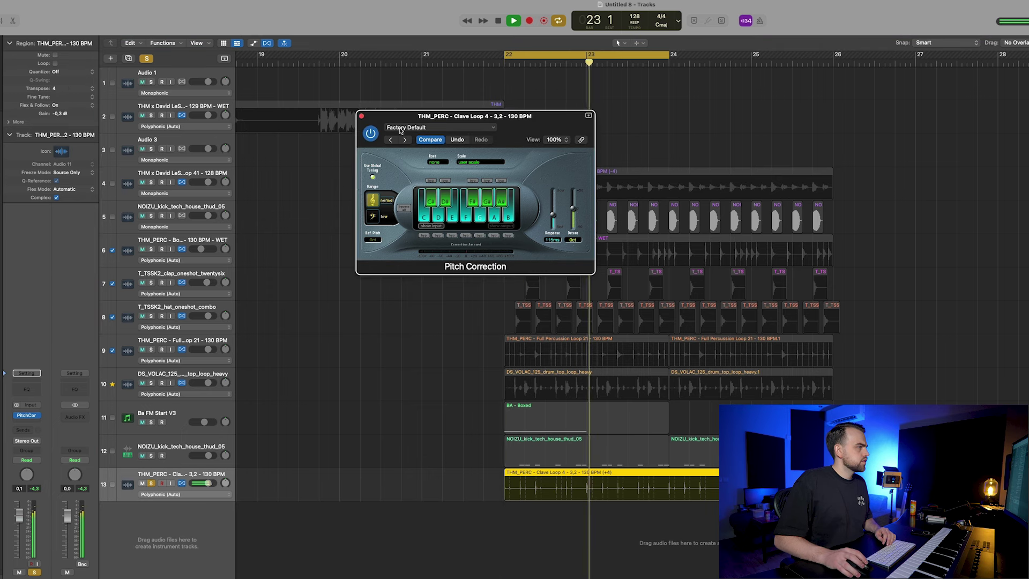
Step: Close Pitch Correction, lower the unsoloed clave track's fader to -5.5 dB and extend the cycle range to bar 26
{"action": "left_click", "coordinate": [362, 117]}
{"action": "left_click", "coordinate": [151, 483]}
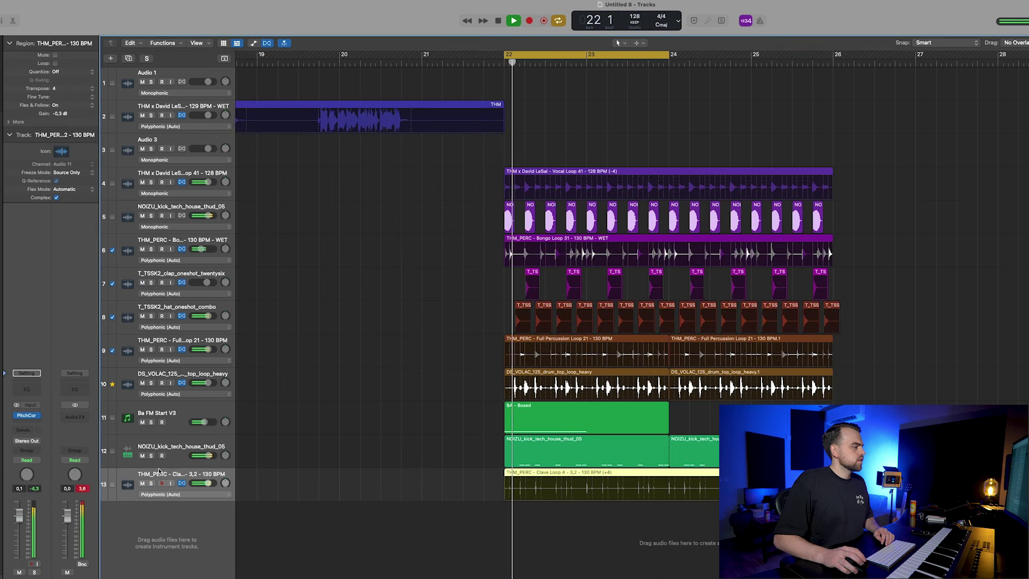
{"action": "left_click_drag", "start_coordinate": [18, 516], "coordinate": [19, 545]}
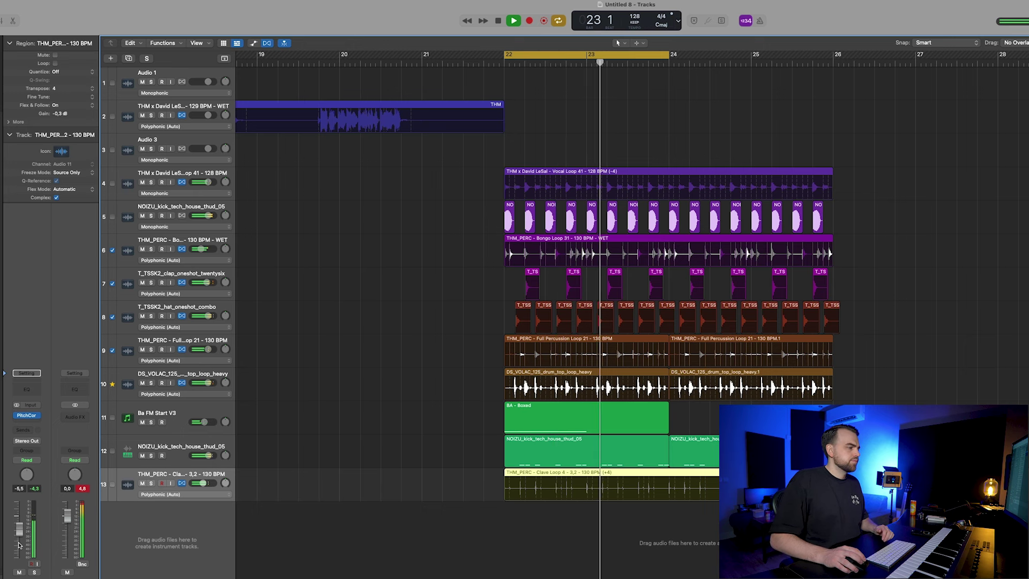
{"action": "key", "text": "super+Left"}
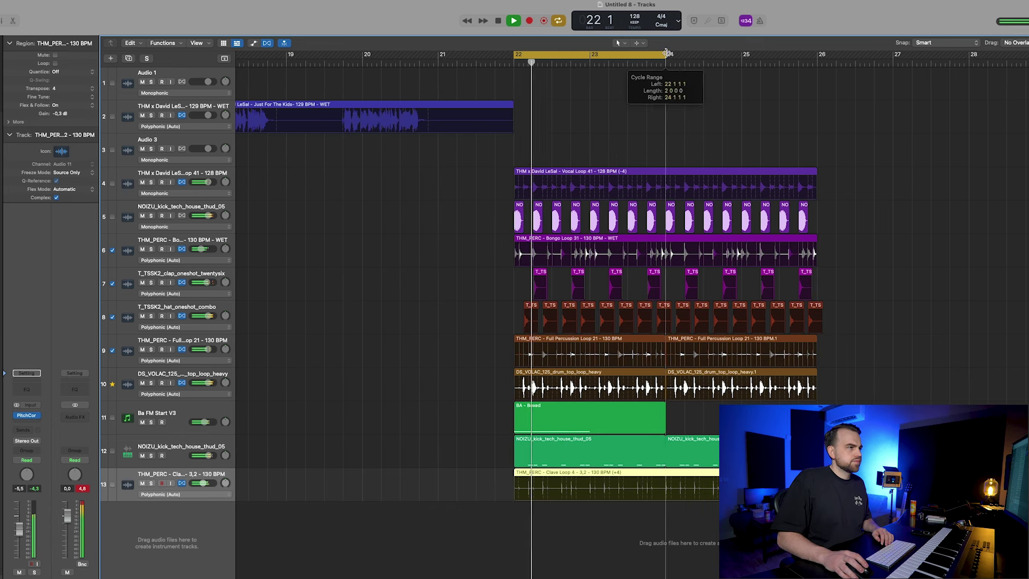
{"action": "left_click_drag", "start_coordinate": [667, 52], "coordinate": [817, 53]}
Step: Lower the high cut in the kick-sample bass track's Pro-Q 3 and add a low cut at about 73 Hz
{"action": "left_click", "coordinate": [176, 441]}
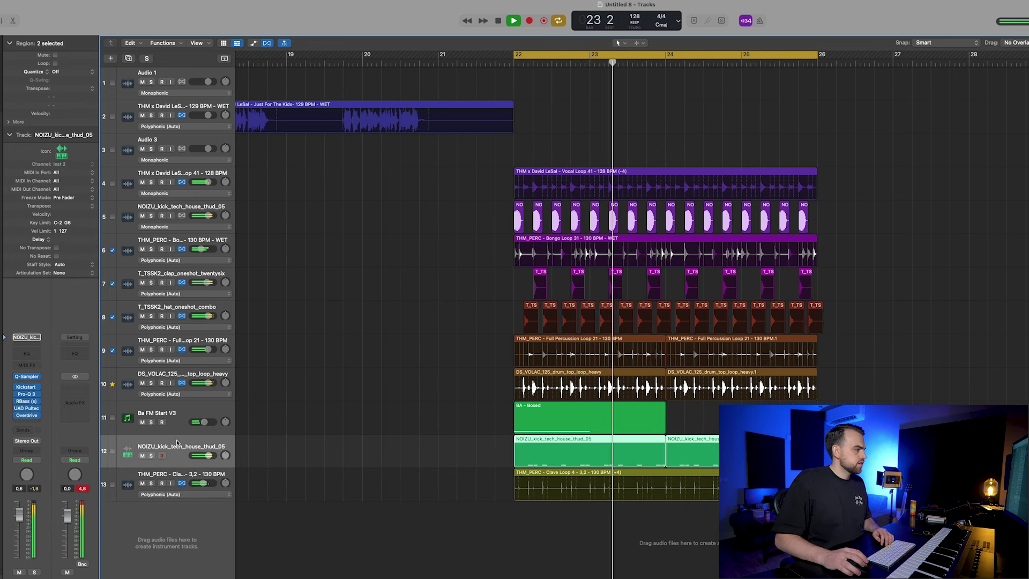
{"action": "left_click", "coordinate": [26, 394]}
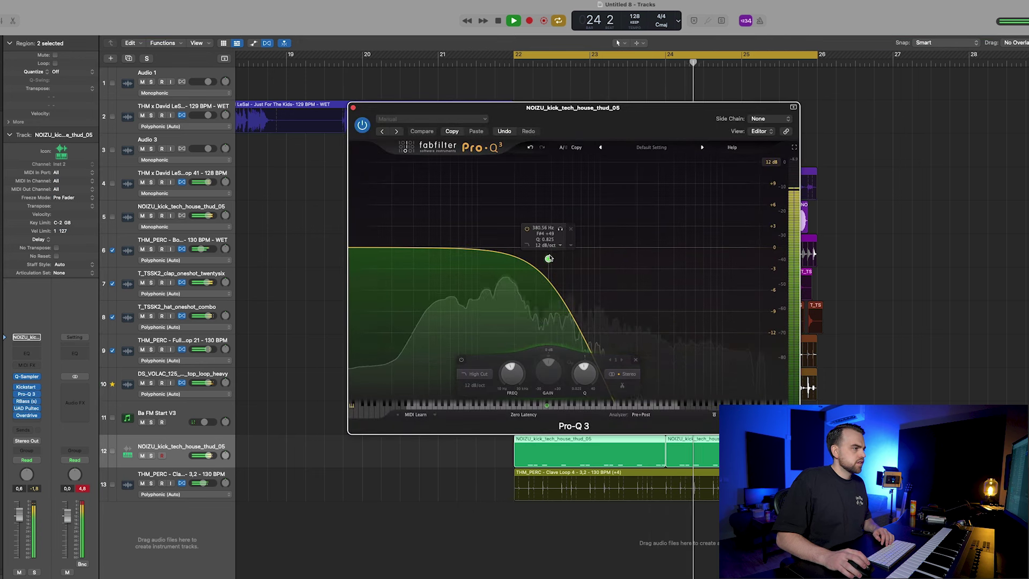
{"action": "left_click_drag", "start_coordinate": [549, 258], "coordinate": [534, 258]}
{"action": "left_click_drag", "start_coordinate": [361, 249], "coordinate": [461, 261]}
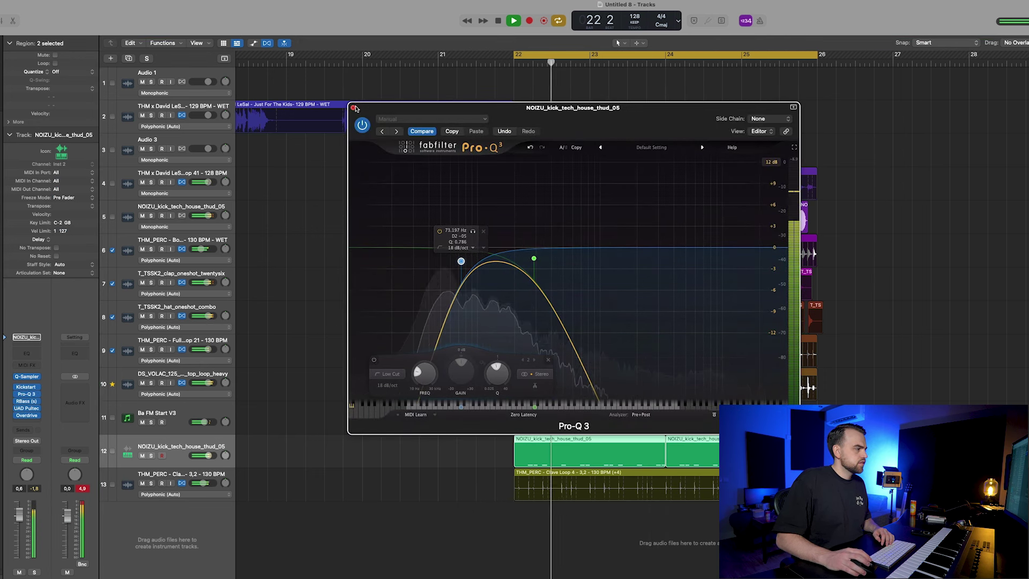
{"action": "left_click", "coordinate": [355, 109]}
Step: Create a Serum instrument track below the soloed kick-sample bass and copy both of its bassline regions onto it
{"action": "key", "text": "s"}
{"action": "key", "text": "space"}
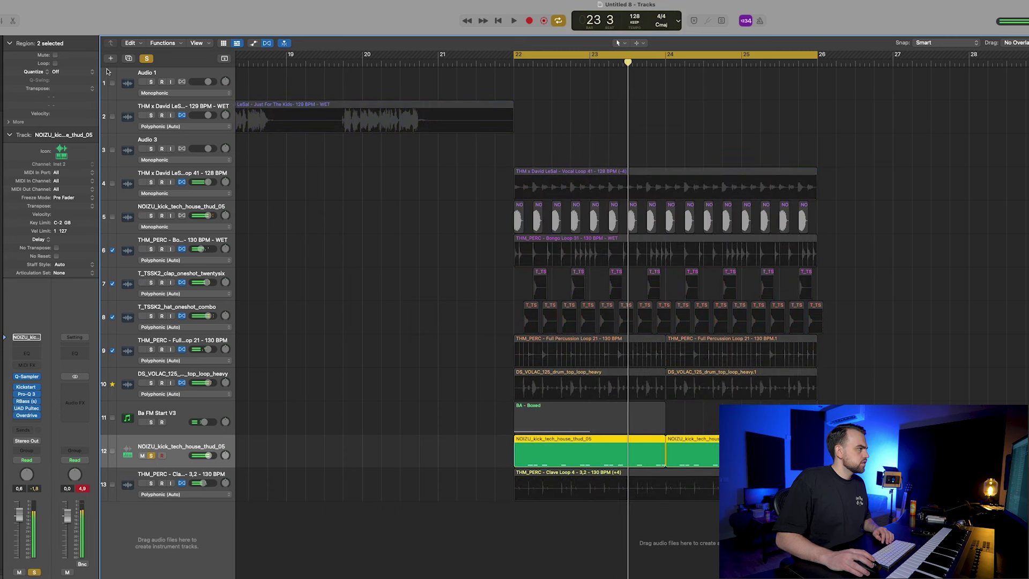
{"action": "key", "text": "alt+super+n"}
{"action": "left_click", "coordinate": [755, 382]}
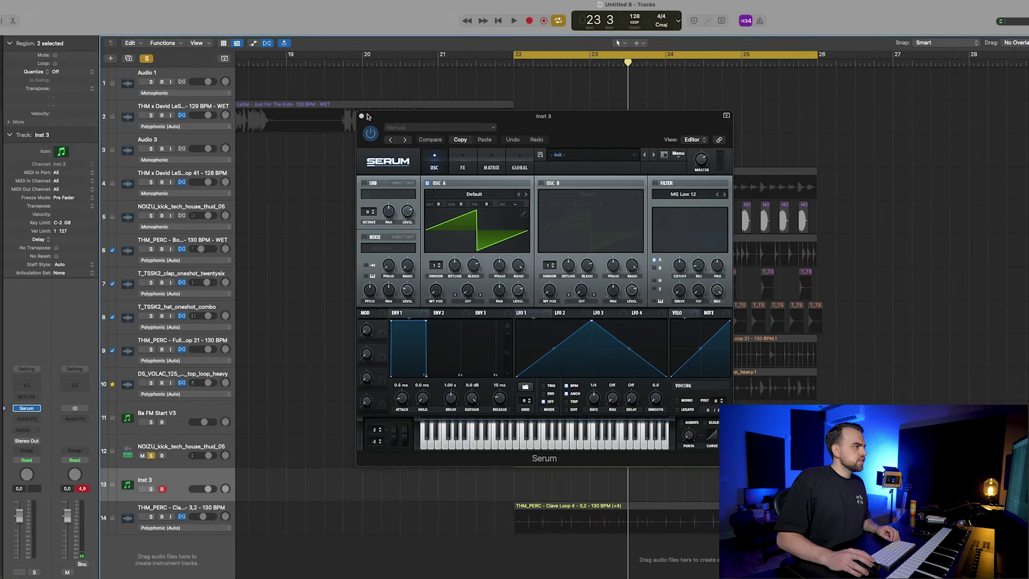
{"action": "left_click", "coordinate": [362, 116]}
{"action": "left_click_drag", "start_coordinate": [595, 456], "coordinate": [596, 489]}
{"action": "left_click", "coordinate": [158, 478]}
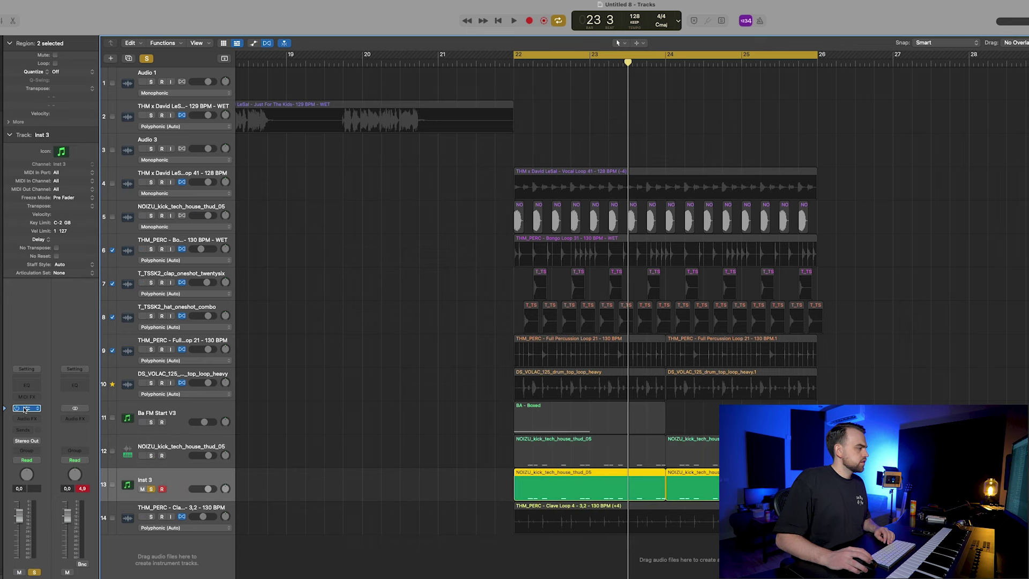
Step: Load the BA - Deeper Purposess preset in Serum, play it back and lower both of its regions' notes by an octave
{"action": "left_click", "coordinate": [25, 409]}
{"action": "left_click", "coordinate": [589, 155]}
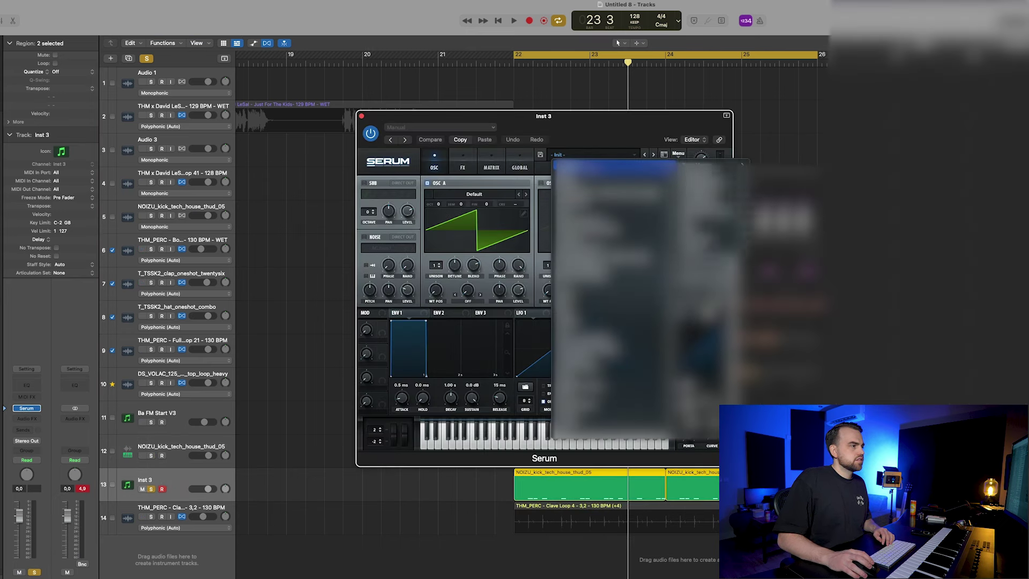
{"action": "mouse_move", "coordinate": [605, 174]}
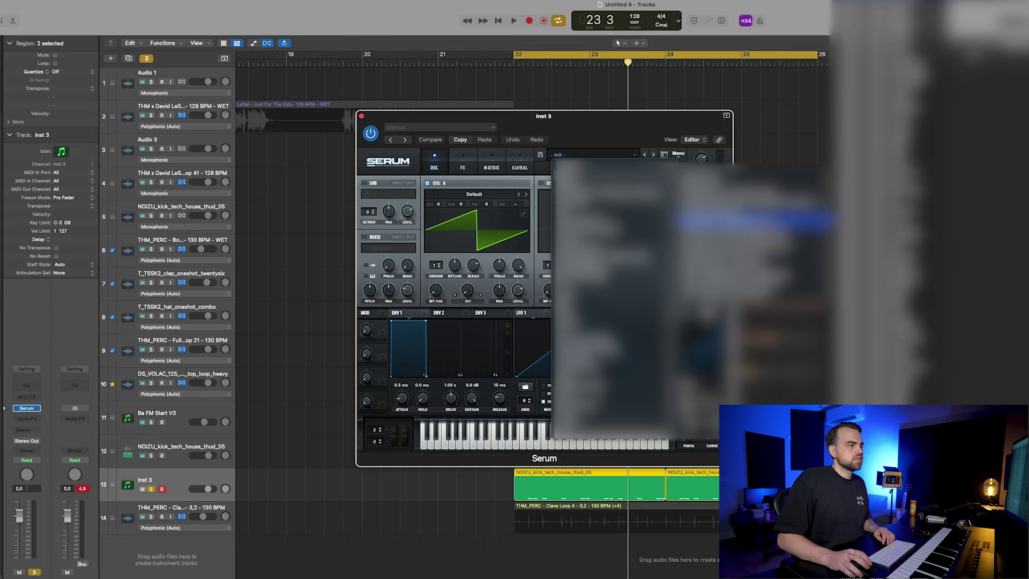
{"action": "mouse_move", "coordinate": [788, 183]}
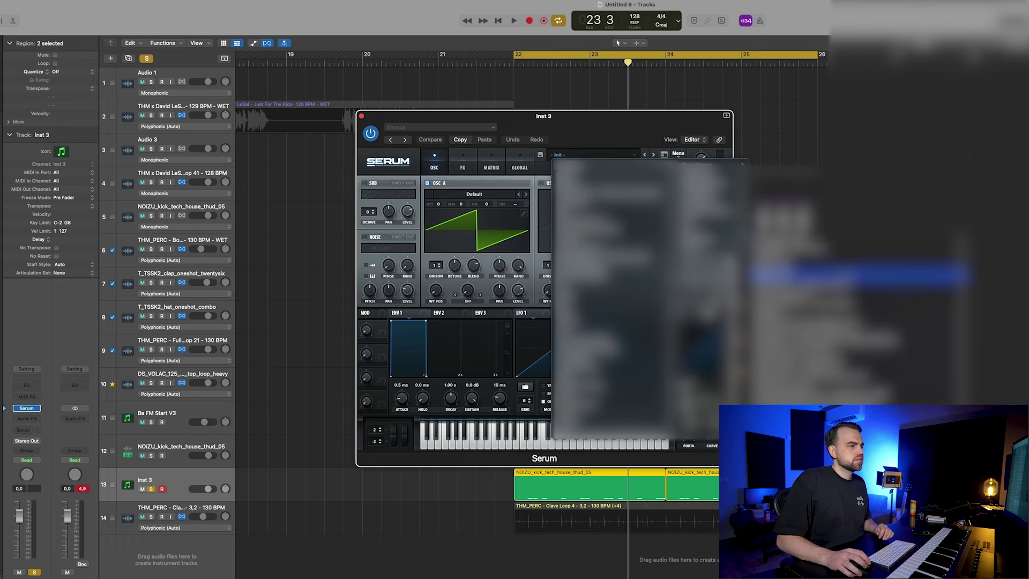
{"action": "mouse_move", "coordinate": [857, 275]}
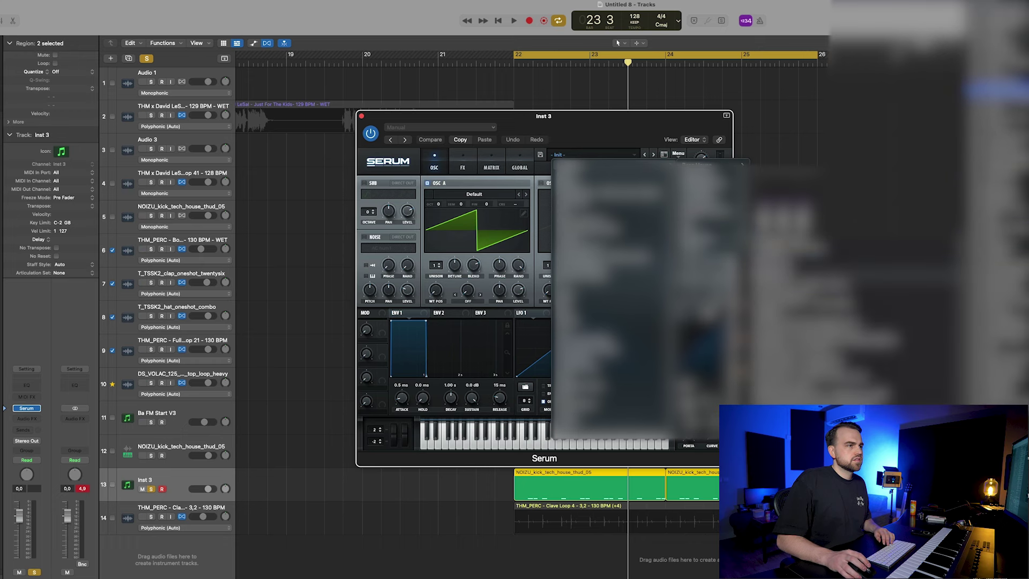
{"action": "left_click", "coordinate": [996, 92]}
{"action": "key", "text": "space"}
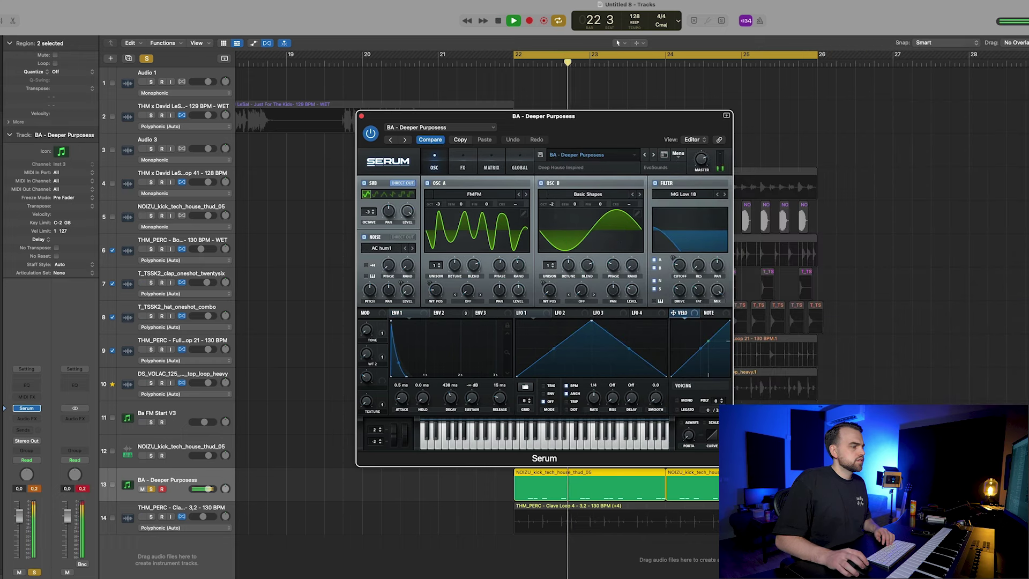
{"action": "key", "text": "e"}
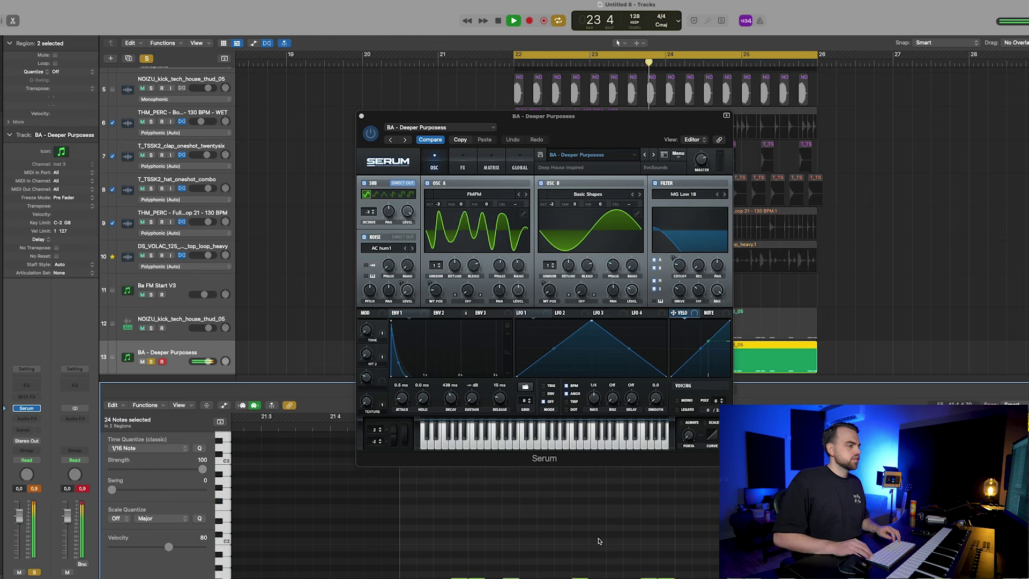
Step: Insert Kickstart 2 on the Serum bass with the second curve shape, and solo the kick-sample bass alongside it
{"action": "left_click", "coordinate": [33, 418]}
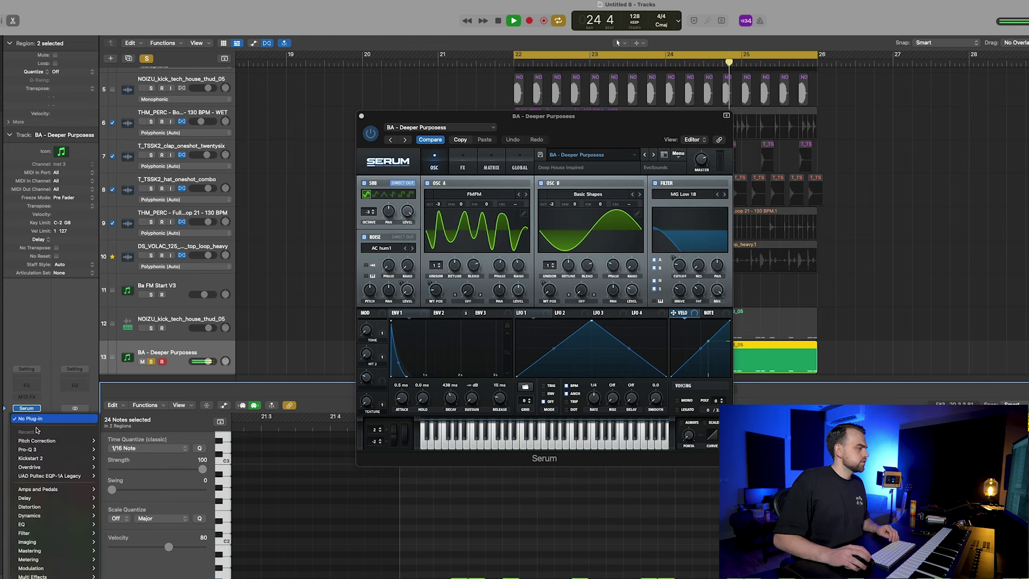
{"action": "mouse_move", "coordinate": [73, 459]}
{"action": "left_click", "coordinate": [117, 459]}
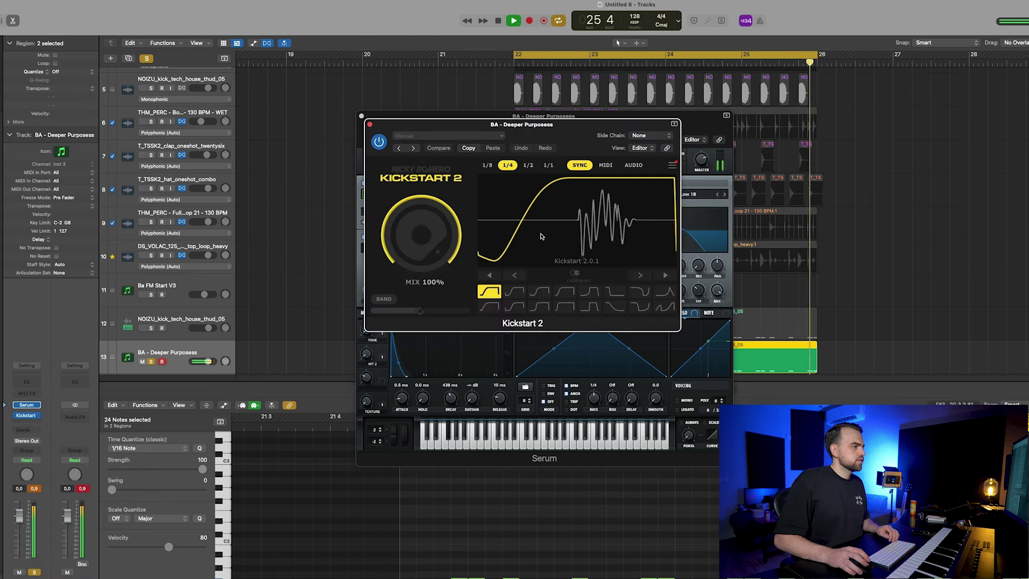
{"action": "left_click", "coordinate": [515, 291]}
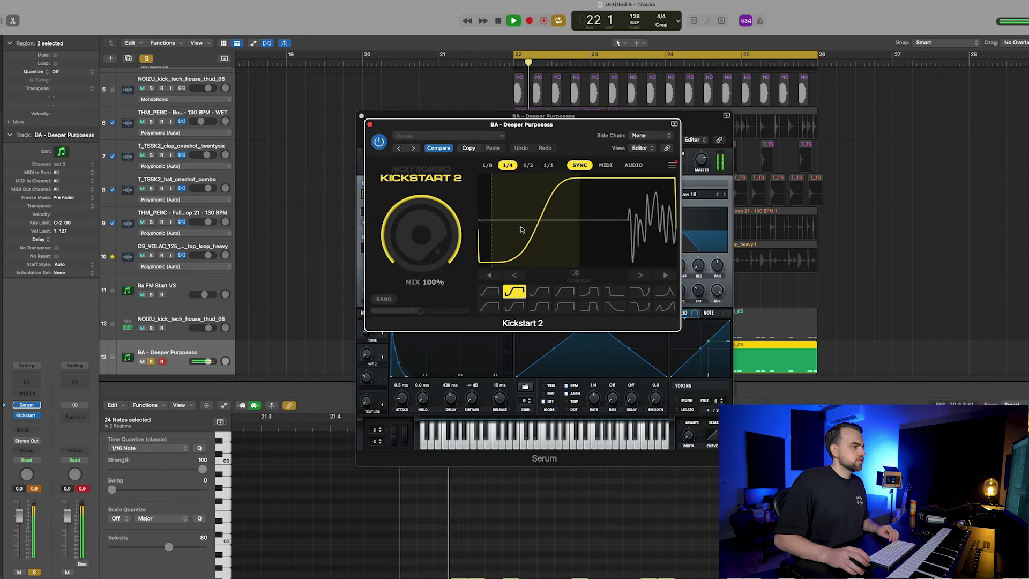
{"action": "left_click", "coordinate": [370, 124]}
{"action": "left_click", "coordinate": [152, 329]}
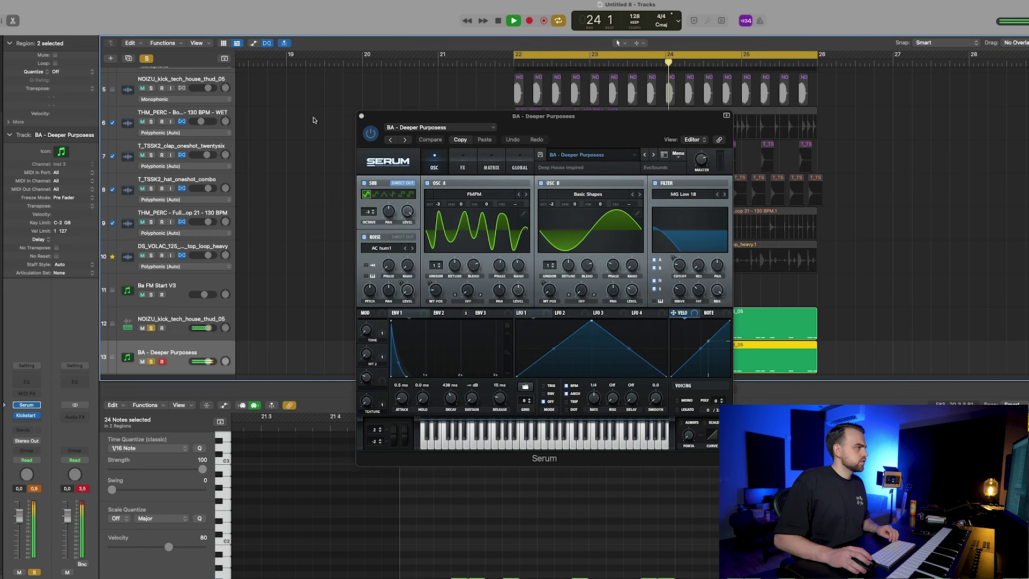
Step: Insert Pro-Q 3 after Kickstart 2 on the Serum bass and add a high cut at about 105 Hz
{"action": "left_click", "coordinate": [31, 422]}
{"action": "mouse_move", "coordinate": [62, 464]}
{"action": "left_click", "coordinate": [113, 460]}
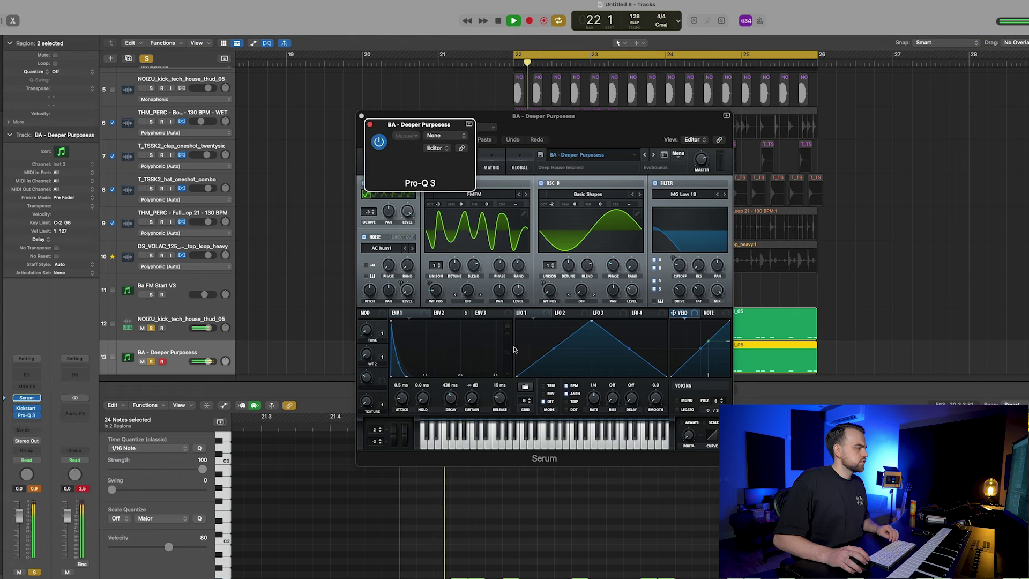
{"action": "left_click", "coordinate": [769, 264]}
{"action": "left_click_drag", "start_coordinate": [769, 264], "coordinate": [497, 272]}
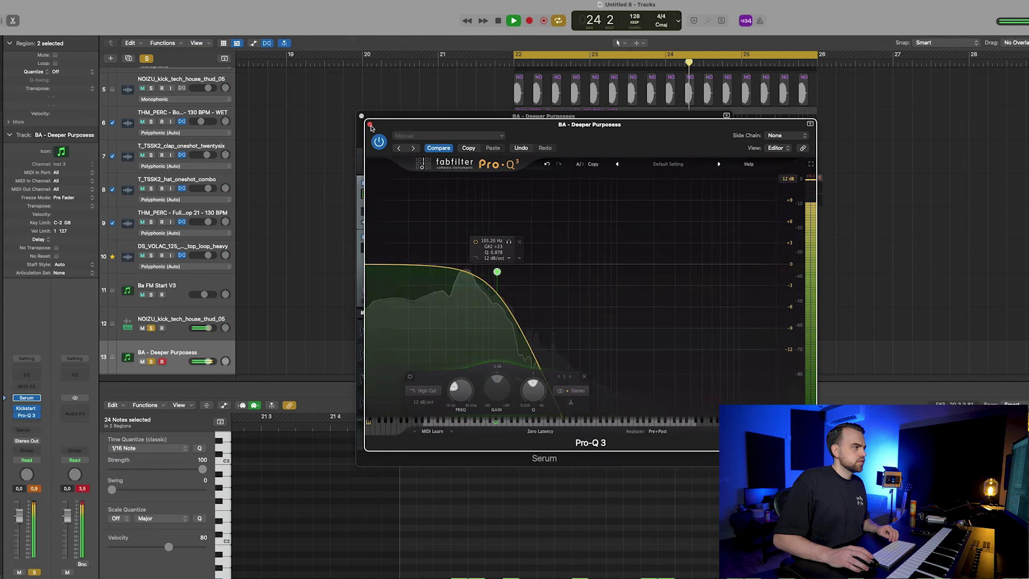
Step: Shape Serum's Env 1 with about 736 ms decay, -20.6 dB sustain and 851 ms release, checking it without and with the kick-sample bass
{"action": "left_click", "coordinate": [27, 415]}
{"action": "left_click", "coordinate": [25, 398]}
{"action": "left_click", "coordinate": [26, 397]}
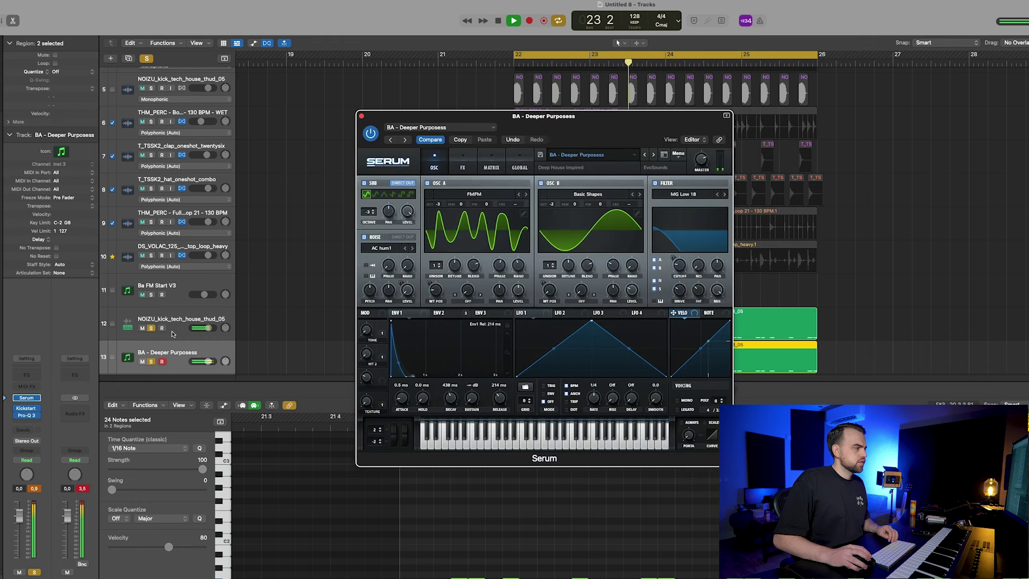
{"action": "left_click", "coordinate": [150, 328]}
{"action": "left_click_drag", "start_coordinate": [500, 403], "coordinate": [500, 400]}
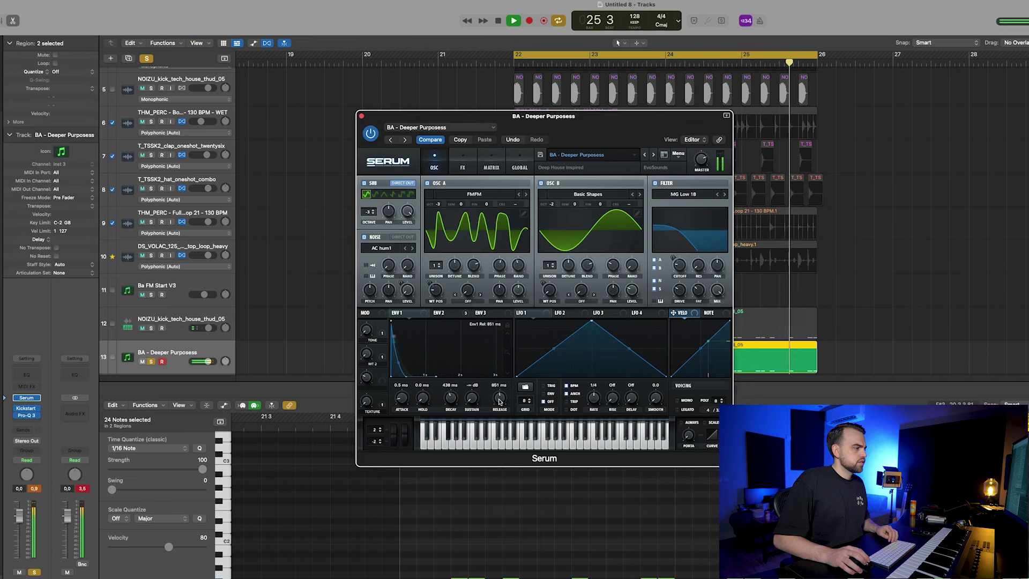
{"action": "left_click_drag", "start_coordinate": [472, 398], "coordinate": [475, 379]}
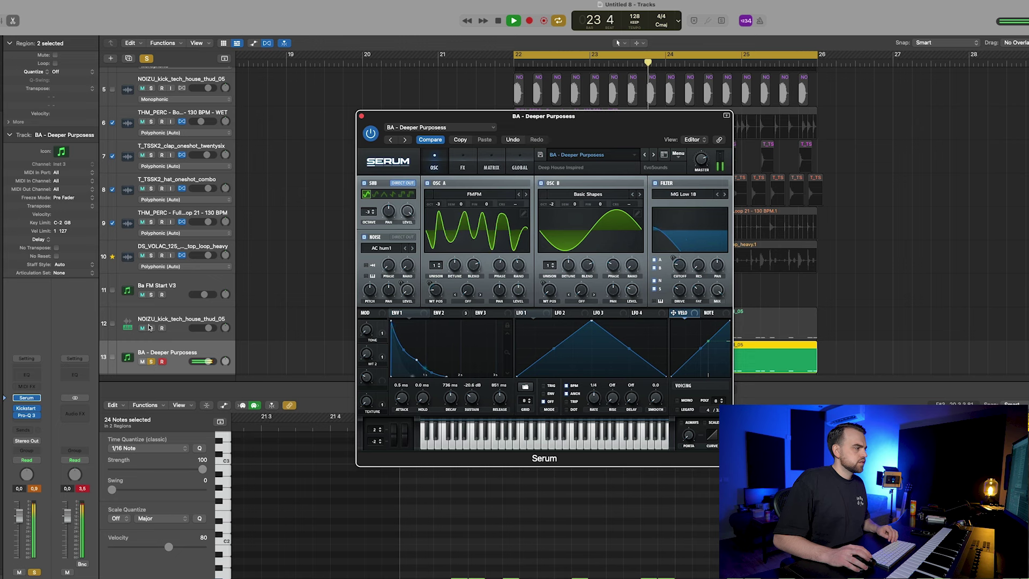
{"action": "left_click", "coordinate": [151, 328]}
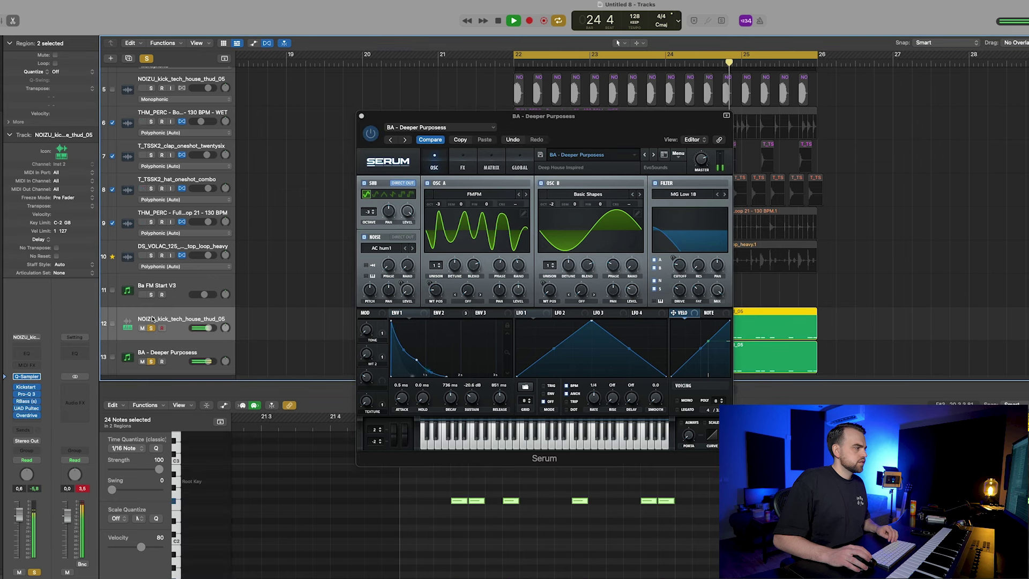
{"action": "left_click", "coordinate": [27, 424]}
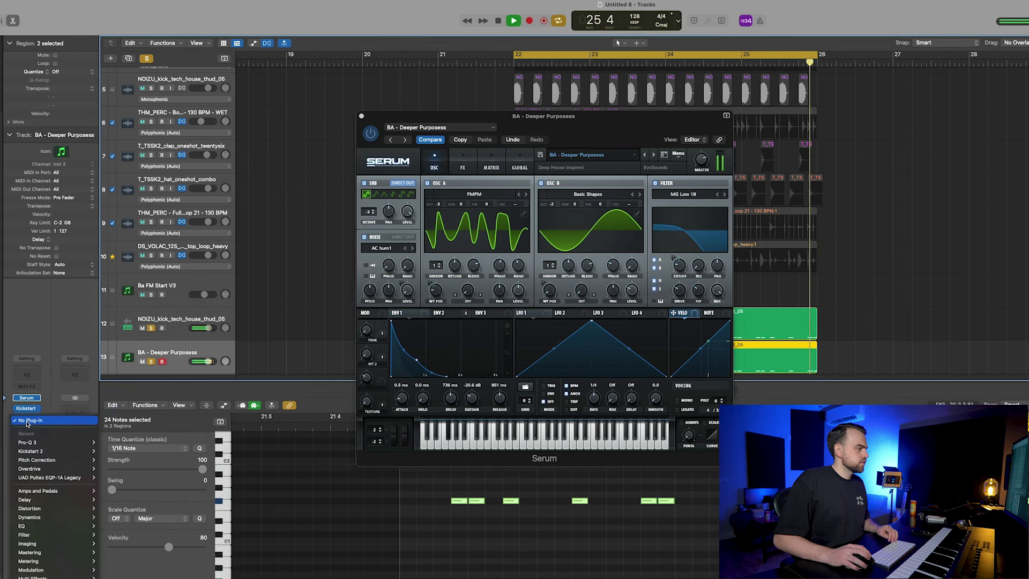
{"action": "mouse_move", "coordinate": [47, 574]}
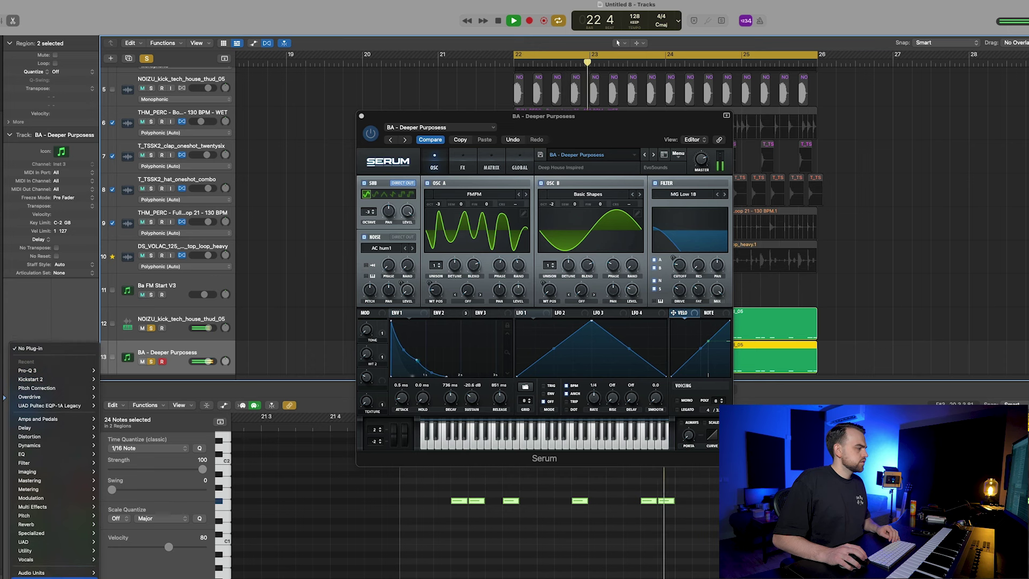
{"action": "left_click", "coordinate": [246, 333]}
Step: Stop playback, clear the solos on both bass tracks and close the Serum window and the piano roll
{"action": "key", "text": "space"}
{"action": "left_click_drag", "start_coordinate": [151, 328], "coordinate": [153, 360]}
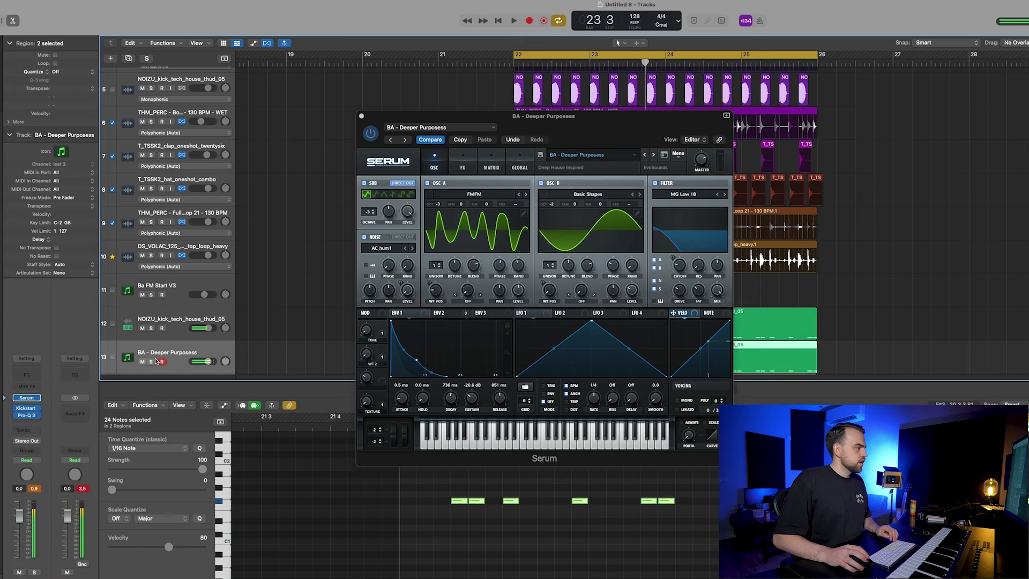
{"action": "left_click", "coordinate": [360, 117]}
{"action": "left_click_drag", "start_coordinate": [724, 381], "coordinate": [724, 574]}
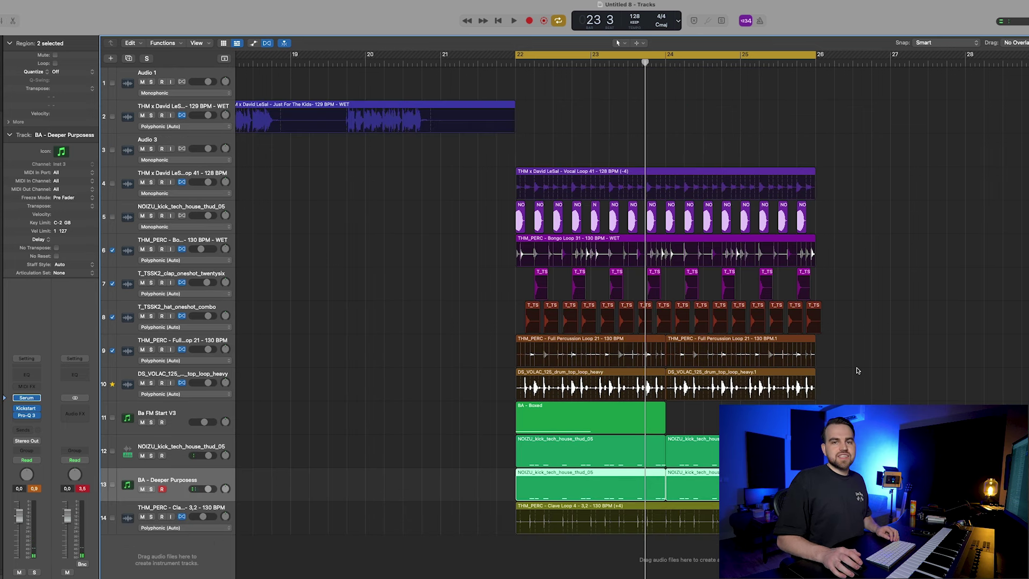
Step: Play the full groove and raise the Serum bass track's fader to 1.6 dB
{"action": "key", "text": "super+Left"}
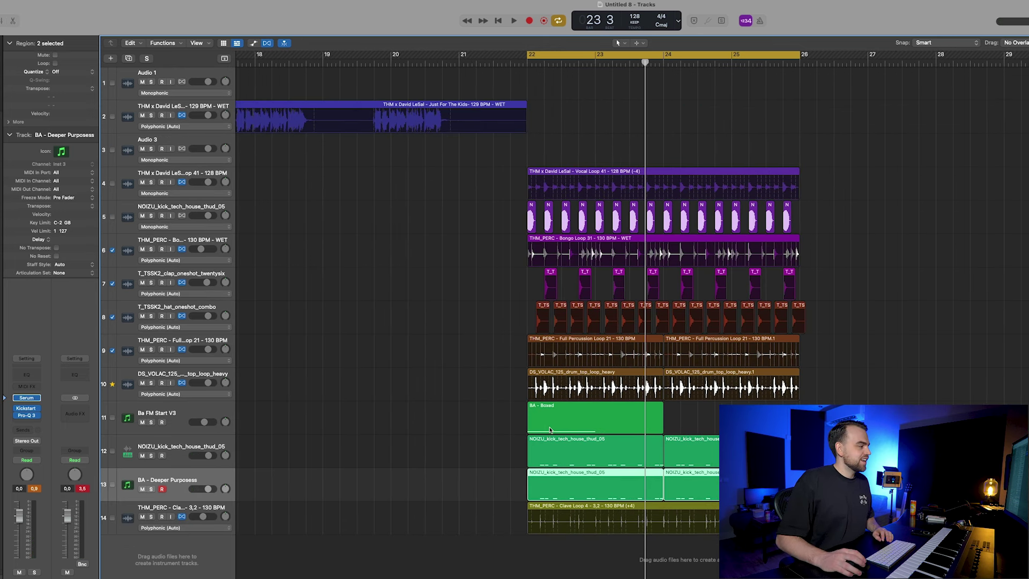
{"action": "key", "text": "super+Up"}
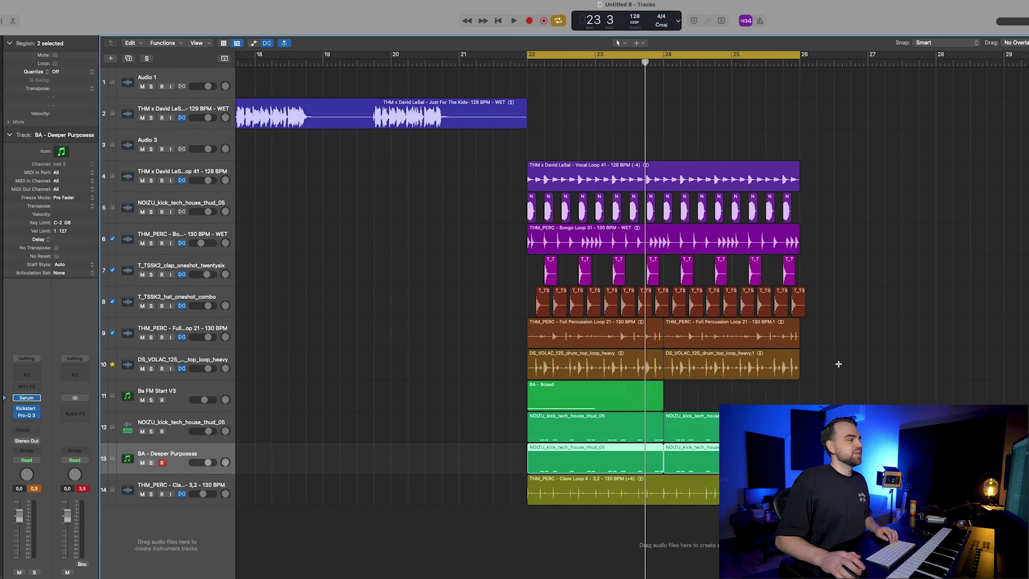
{"action": "key", "text": "space"}
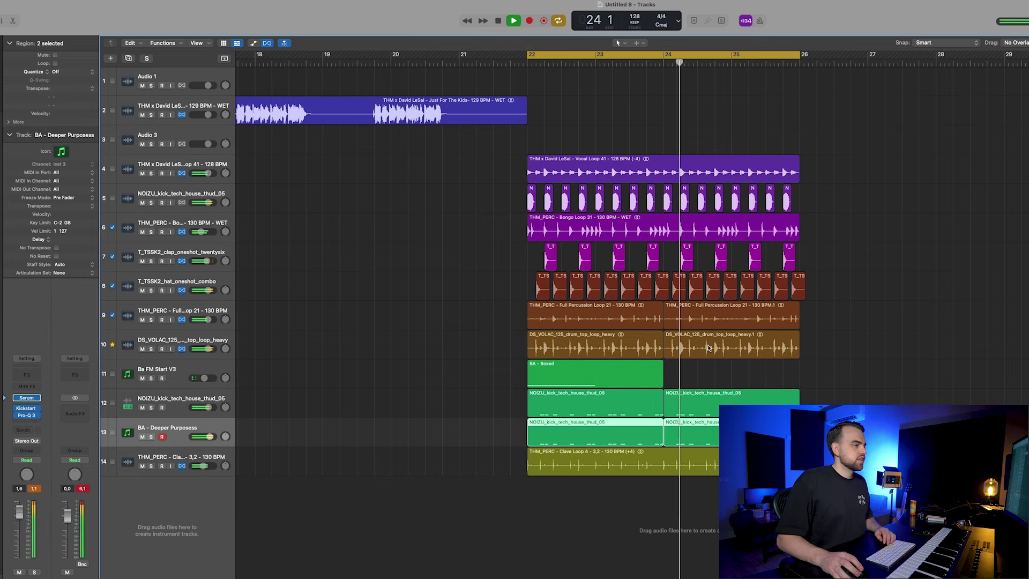
Step: Route the clave track's output to Bus 1 (Drums) and slightly raise the drum bus fader
{"action": "left_click", "coordinate": [167, 452]}
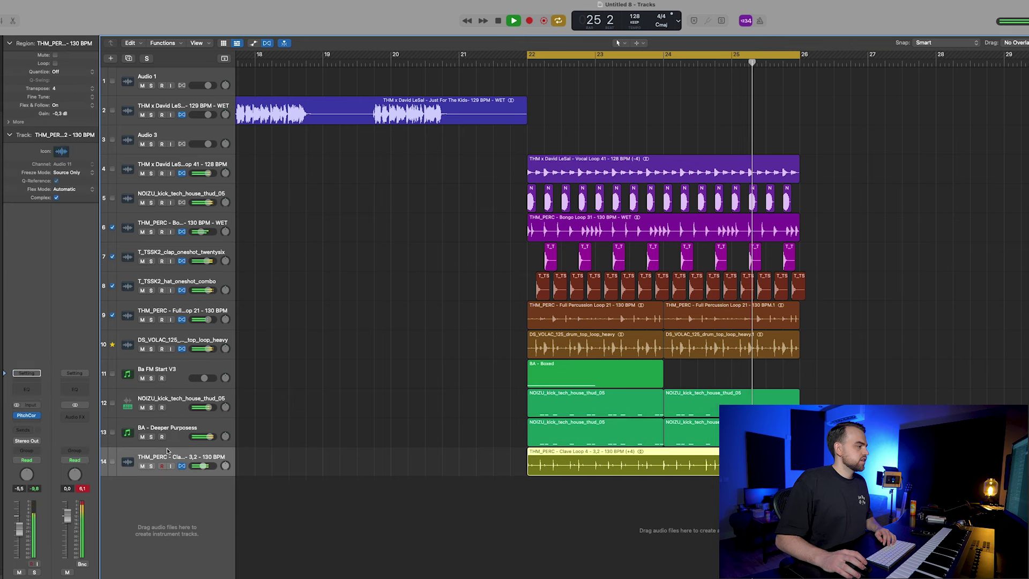
{"action": "left_click", "coordinate": [32, 443]}
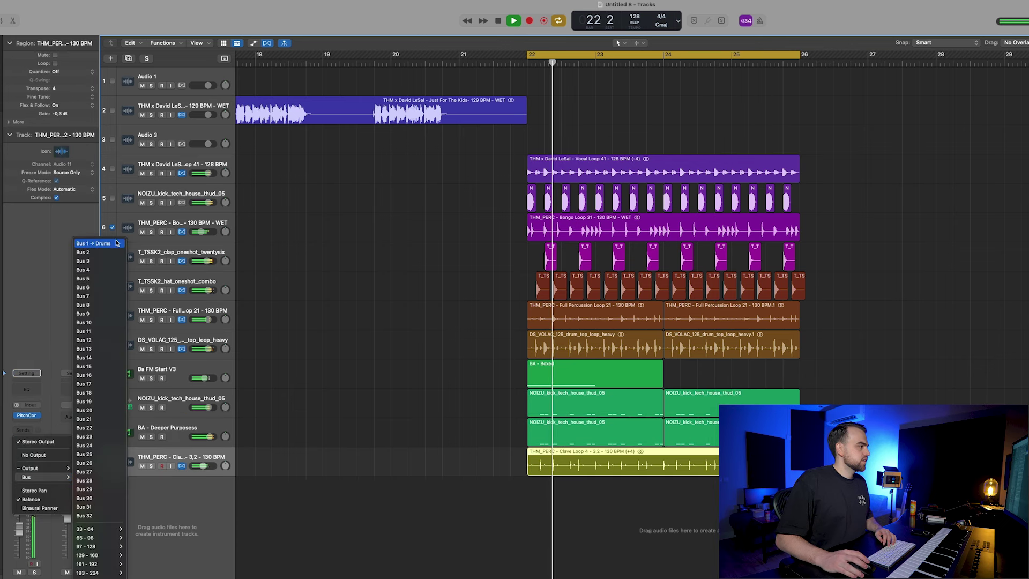
{"action": "left_click", "coordinate": [182, 486]}
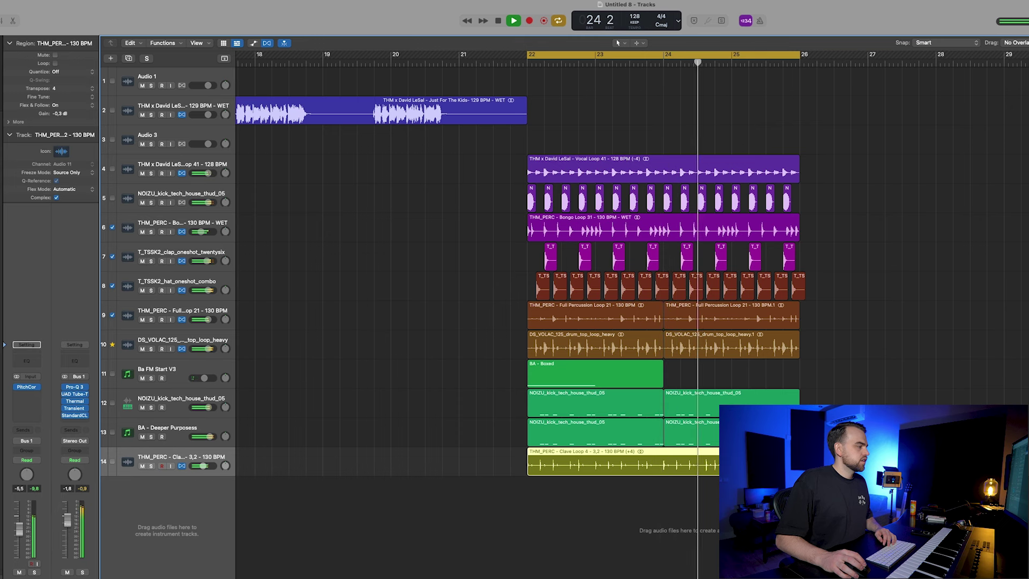
{"action": "left_click_drag", "start_coordinate": [67, 521], "coordinate": [67, 518]}
Step: Solo the Vocal Loop 41 track, stop playback and add a send to Bus 2
{"action": "left_click", "coordinate": [217, 161]}
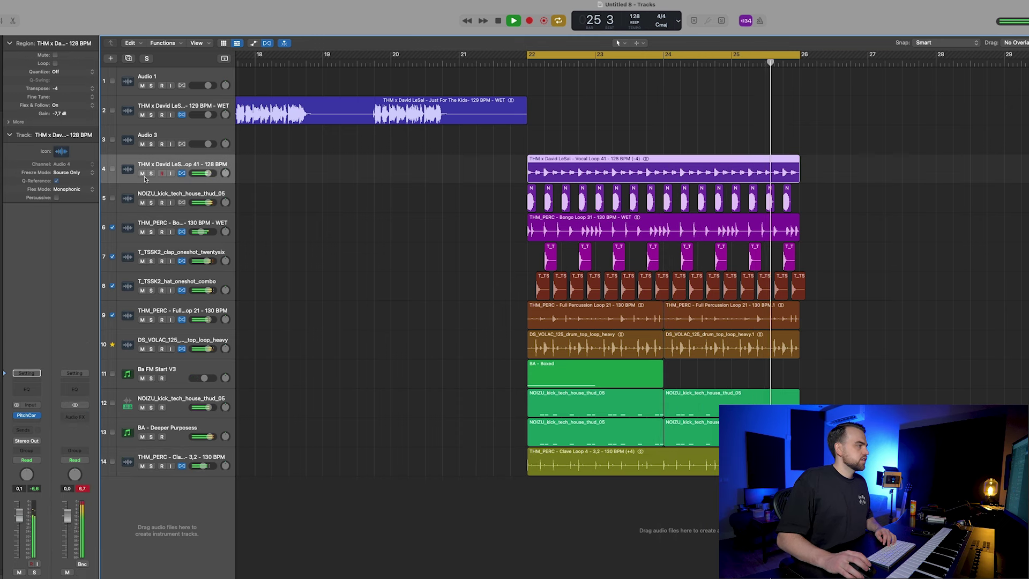
{"action": "key", "text": "s"}
{"action": "key", "text": "space"}
{"action": "left_click", "coordinate": [26, 429]}
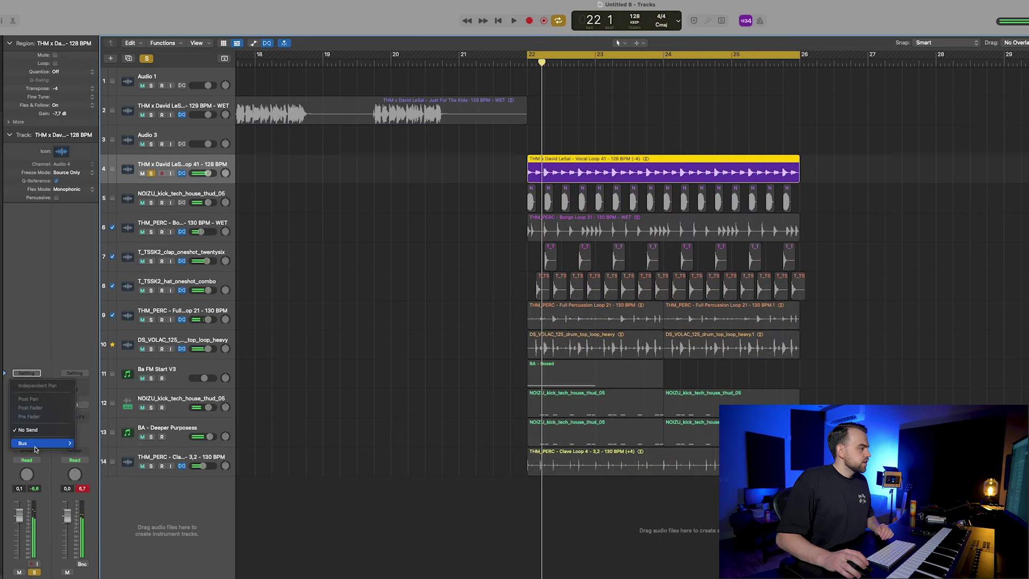
{"action": "mouse_move", "coordinate": [23, 444]}
{"action": "left_click", "coordinate": [107, 253]}
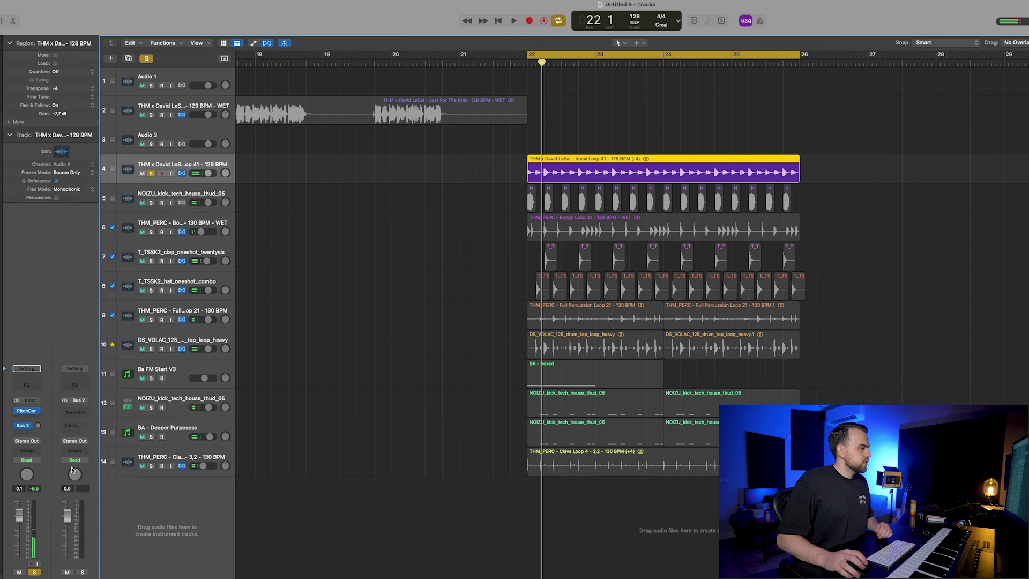
Step: Insert the stereo version of Soundtoys MicroShift on the Bus 2 aux channel
{"action": "left_click", "coordinate": [67, 412]}
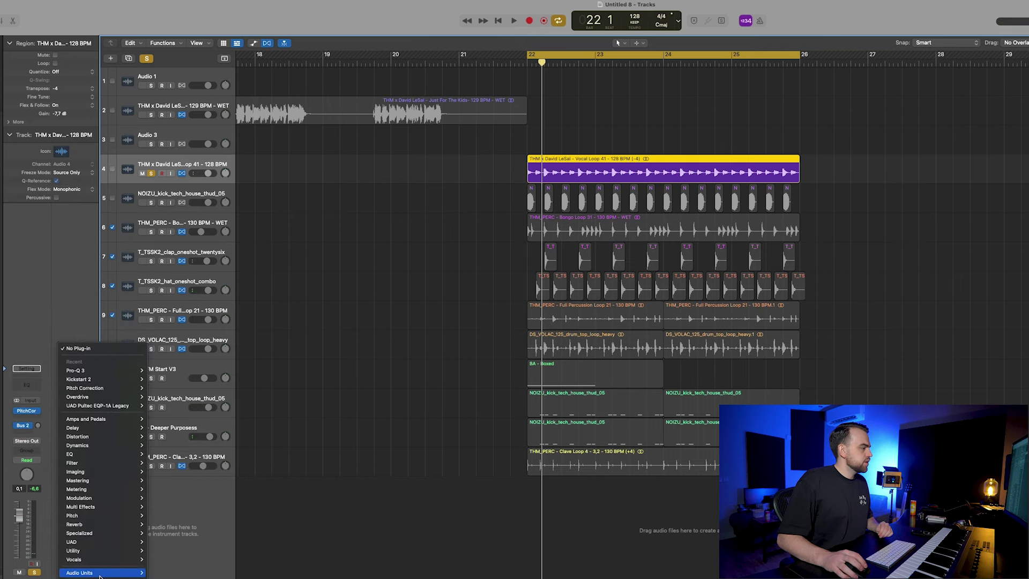
{"action": "mouse_move", "coordinate": [99, 573]}
{"action": "mouse_move", "coordinate": [188, 468]}
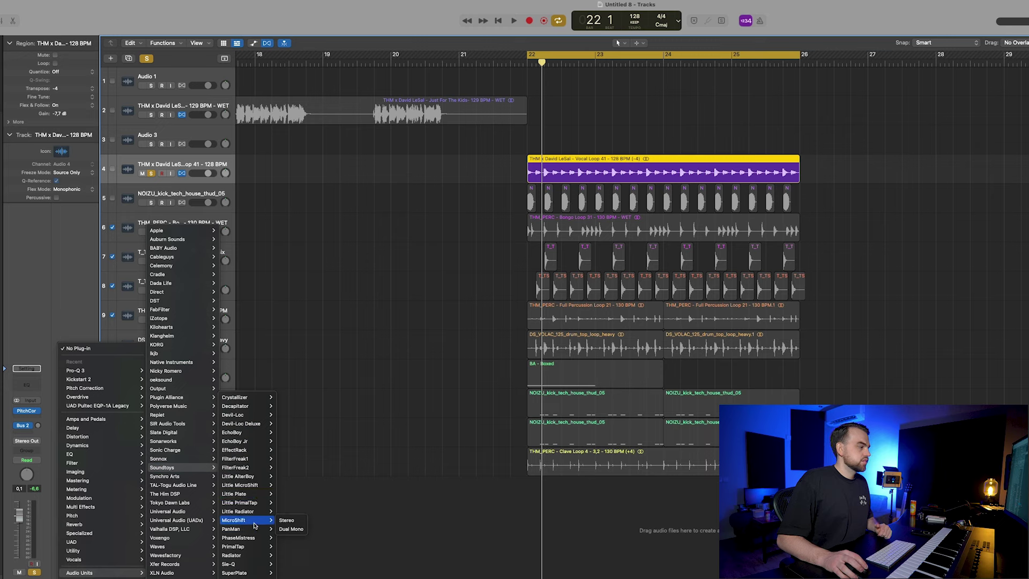
{"action": "left_click", "coordinate": [288, 520]}
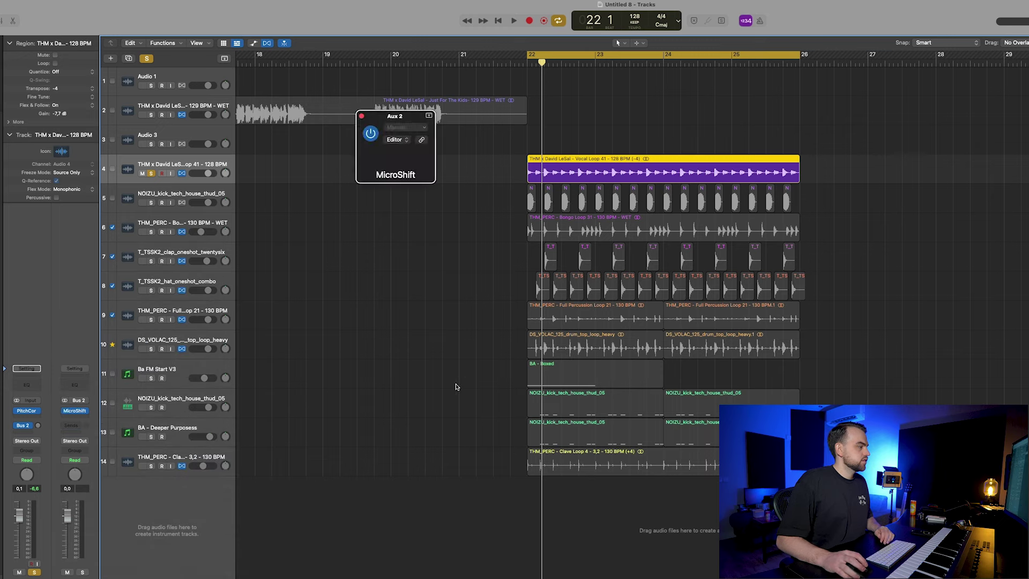
Step: Set the soloed vocal's Bus 2 send to about -4.3 dB and insert stereo Soundtoys Little AlterBoy after MicroShift on Aux 2
{"action": "key", "text": "space"}
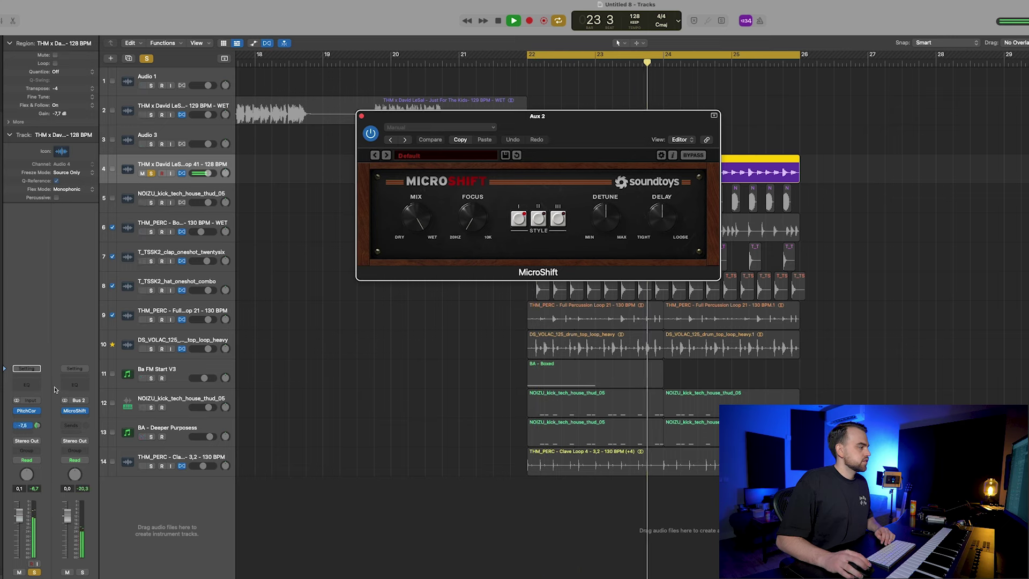
{"action": "left_click", "coordinate": [26, 418]}
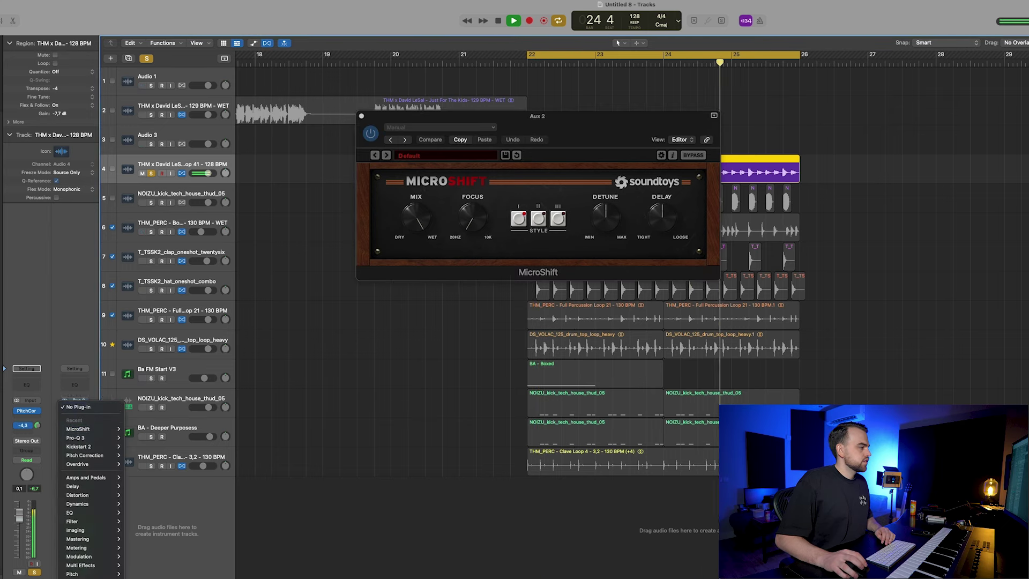
{"action": "mouse_move", "coordinate": [140, 467]}
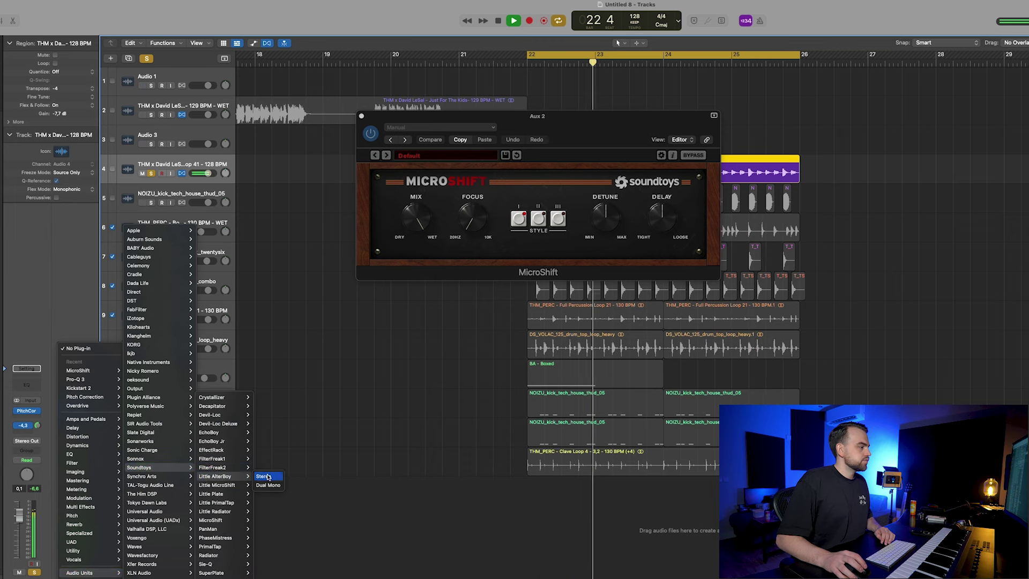
{"action": "left_click", "coordinate": [265, 477]}
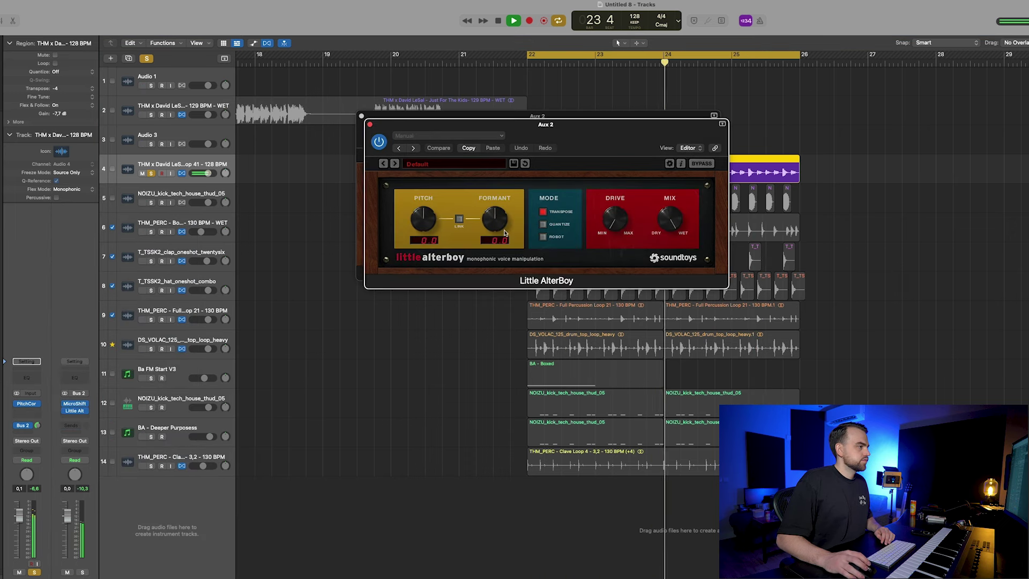
Step: Raise Little AlterBoy's formant to about 1.6, close the effect windows and play the unsoloed vocal with the full groove
{"action": "left_click_drag", "start_coordinate": [504, 233], "coordinate": [492, 216]}
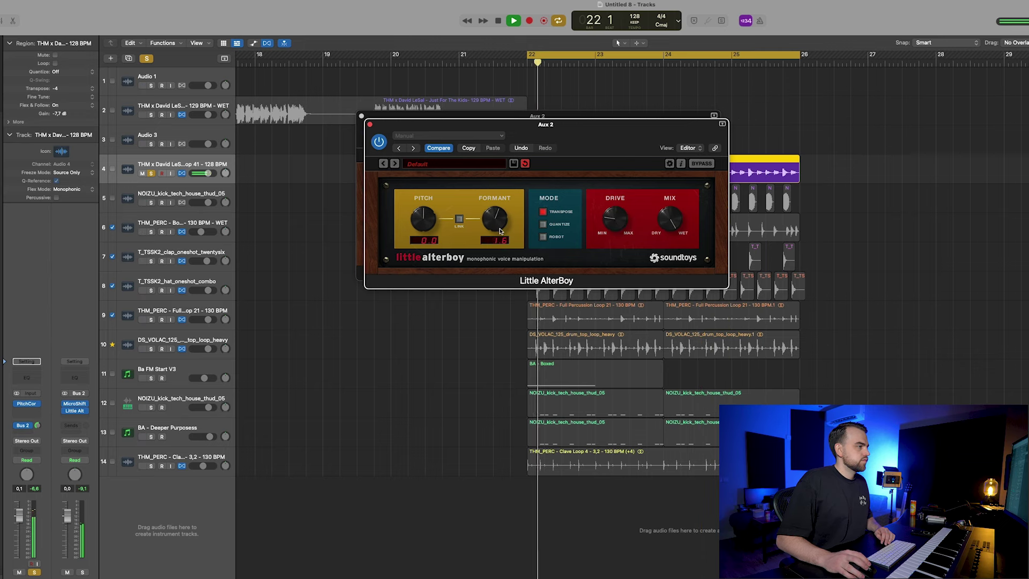
{"action": "left_click", "coordinate": [370, 124]}
{"action": "left_click", "coordinate": [362, 115]}
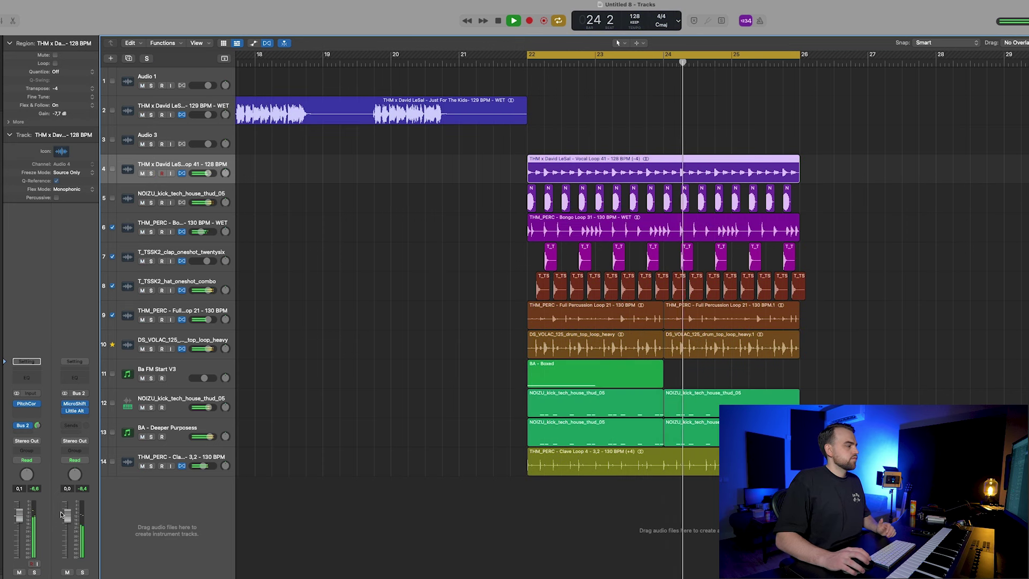
{"action": "key", "text": "Return"}
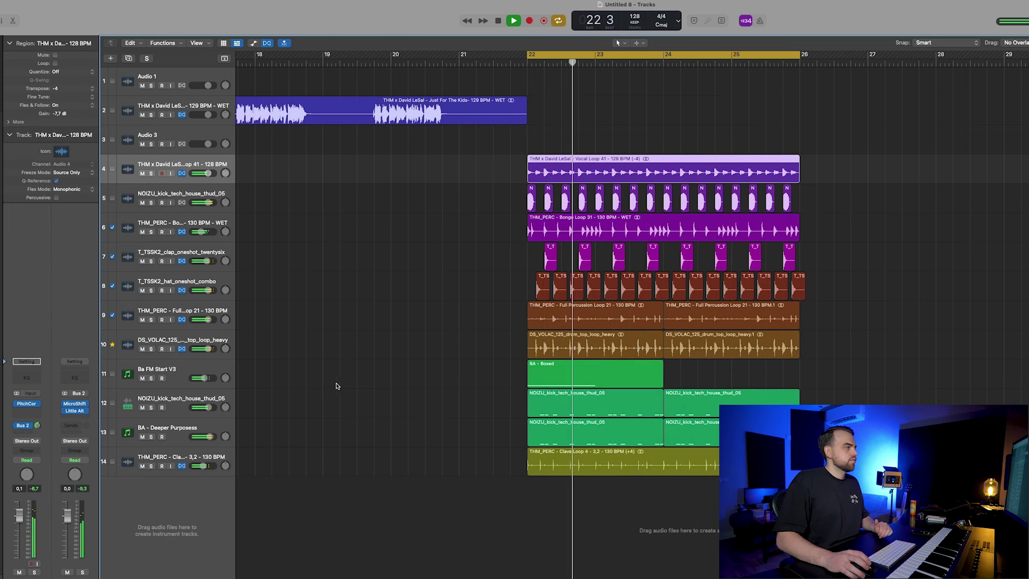
Step: Insert the stereo version of Native Instruments Transient Master on the Vocal Loop 41 track and adjust its sustain
{"action": "left_click", "coordinate": [29, 411]}
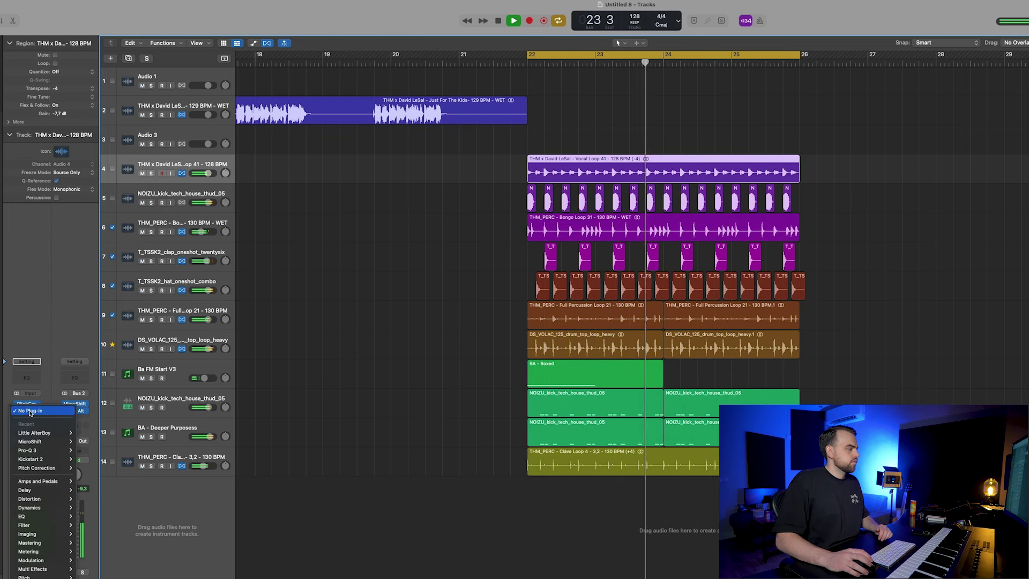
{"action": "mouse_move", "coordinate": [32, 572]}
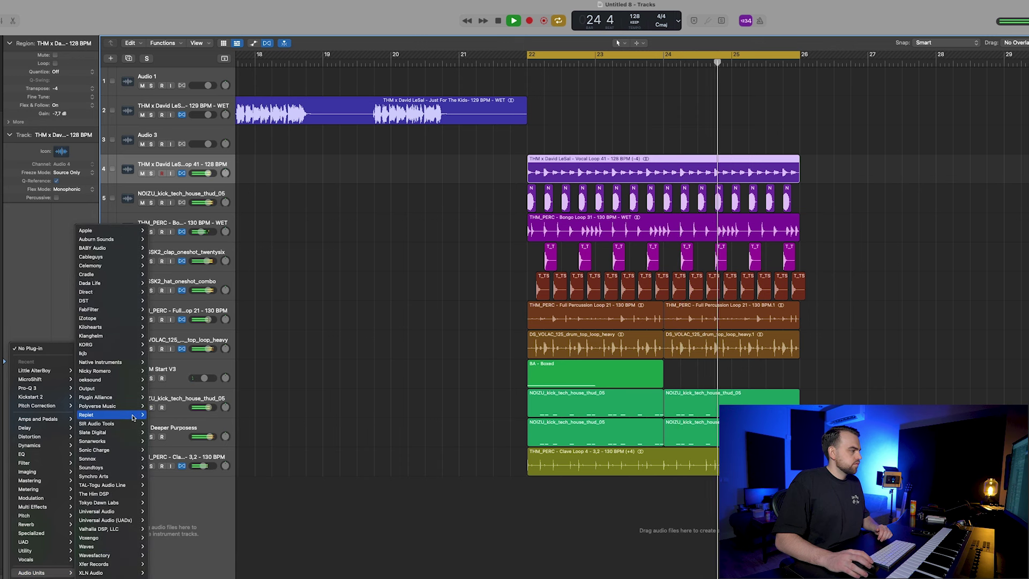
{"action": "mouse_move", "coordinate": [102, 362]}
{"action": "mouse_move", "coordinate": [174, 362]}
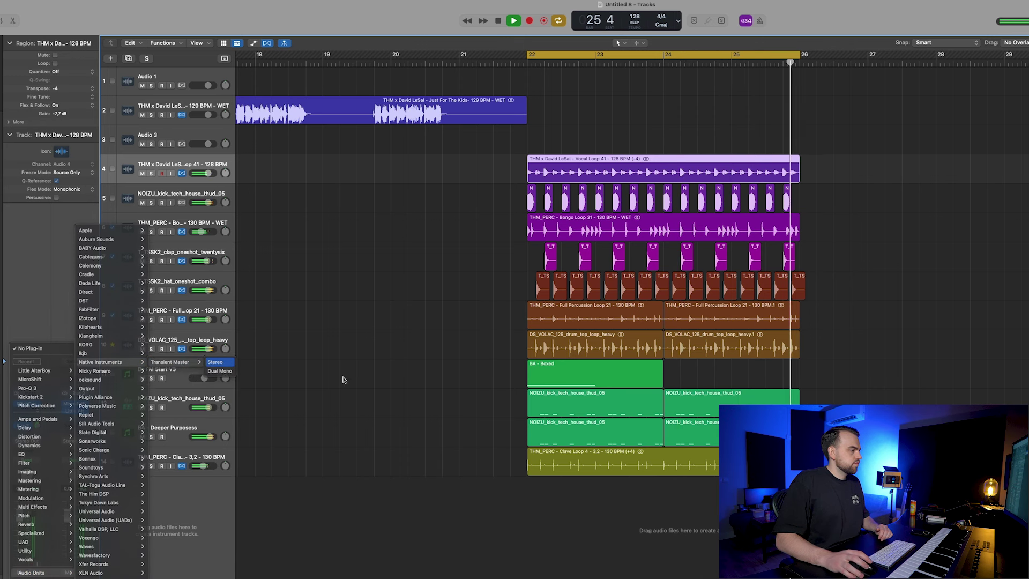
{"action": "key", "text": "Return"}
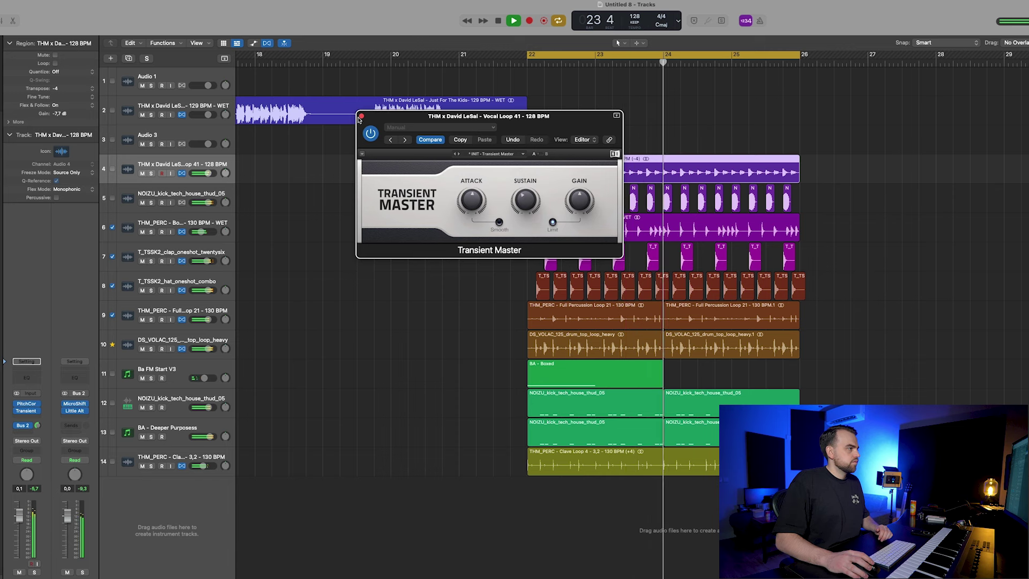
{"action": "key", "text": "super+w"}
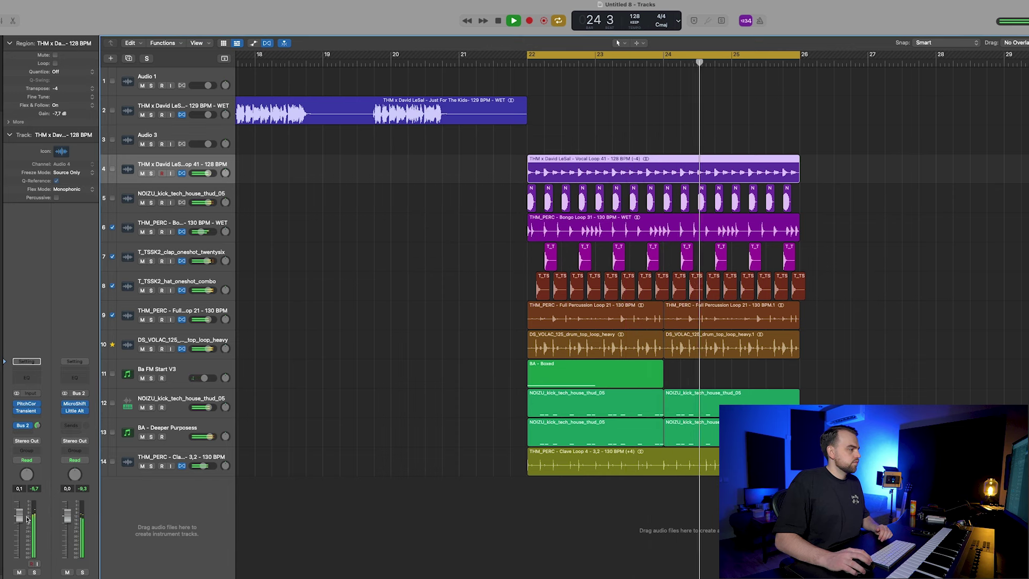
Step: Add Pro-Q 3 to the vocal loop with an 18 dB/oct low cut at about 63 Hz and a gentle high-frequency boost
{"action": "left_click", "coordinate": [26, 417]}
{"action": "left_click", "coordinate": [85, 464]}
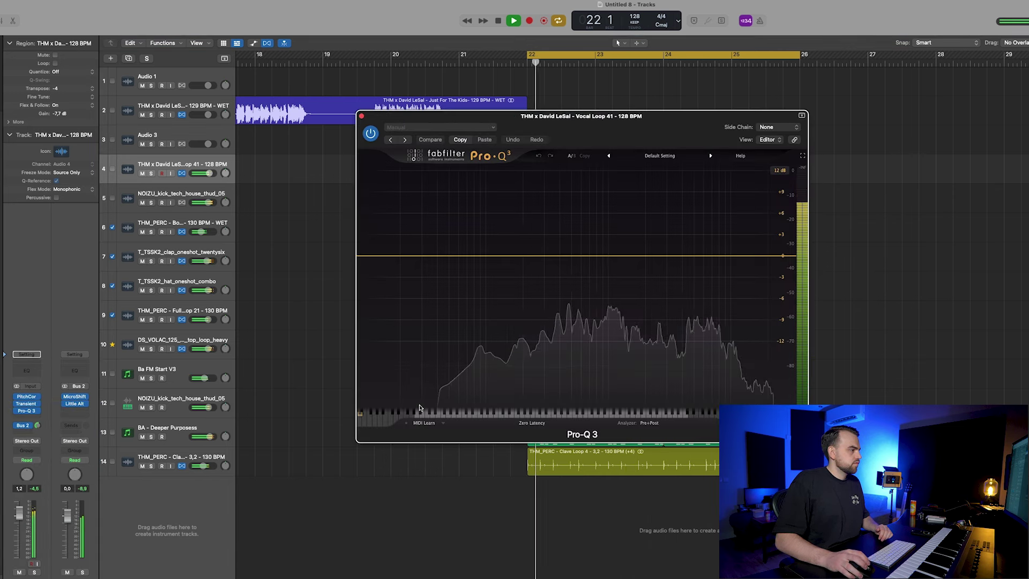
{"action": "left_click", "coordinate": [367, 257]}
{"action": "left_click_drag", "start_coordinate": [368, 256], "coordinate": [446, 274]}
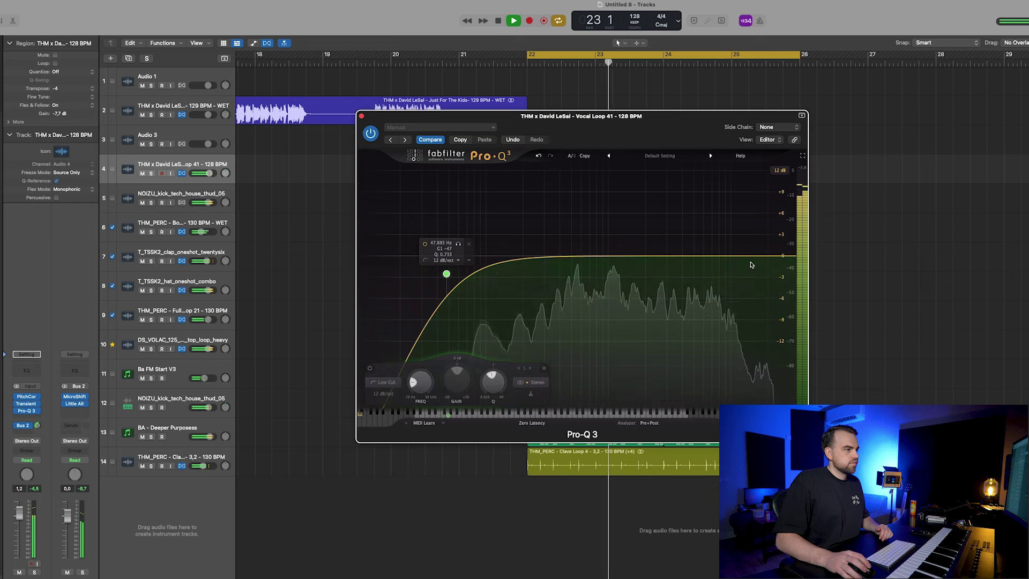
{"action": "left_click_drag", "start_coordinate": [748, 255], "coordinate": [700, 244]}
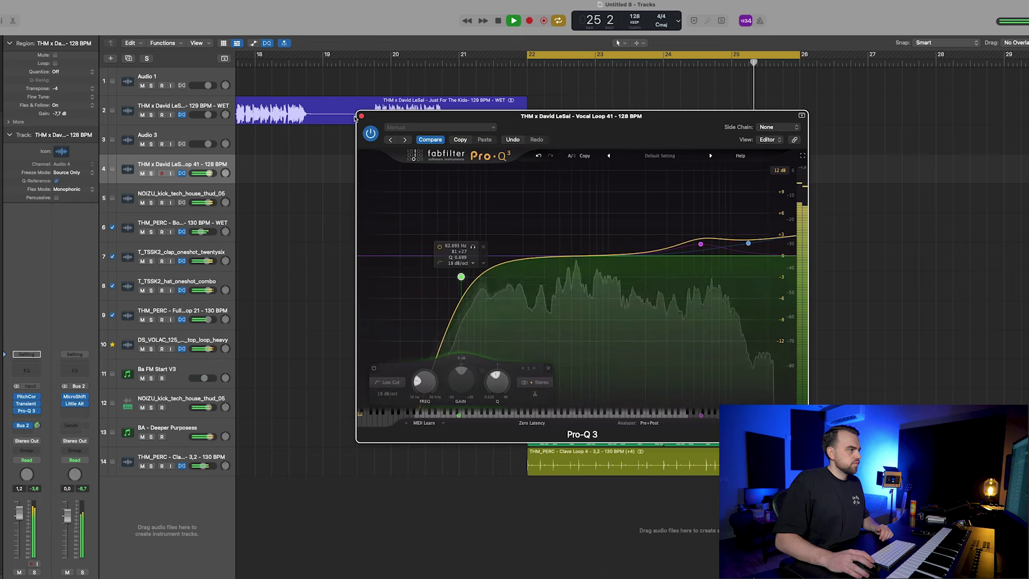
{"action": "key", "text": "super+w"}
Step: Insert the stereo version of FabFilter Saturn 2 on the vocal loop track and raise its drive slightly
{"action": "left_click", "coordinate": [34, 416]}
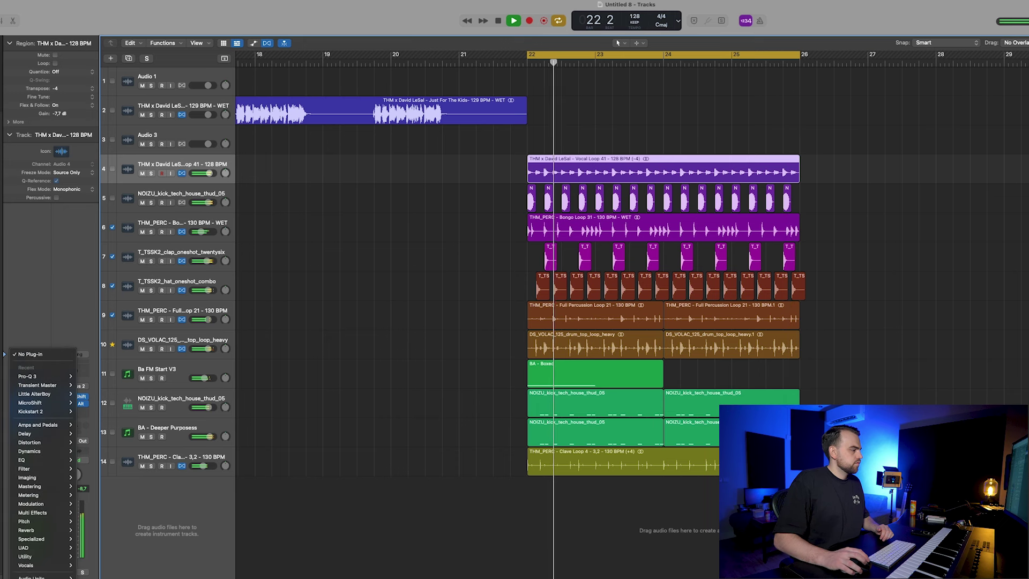
{"action": "mouse_move", "coordinate": [123, 315]}
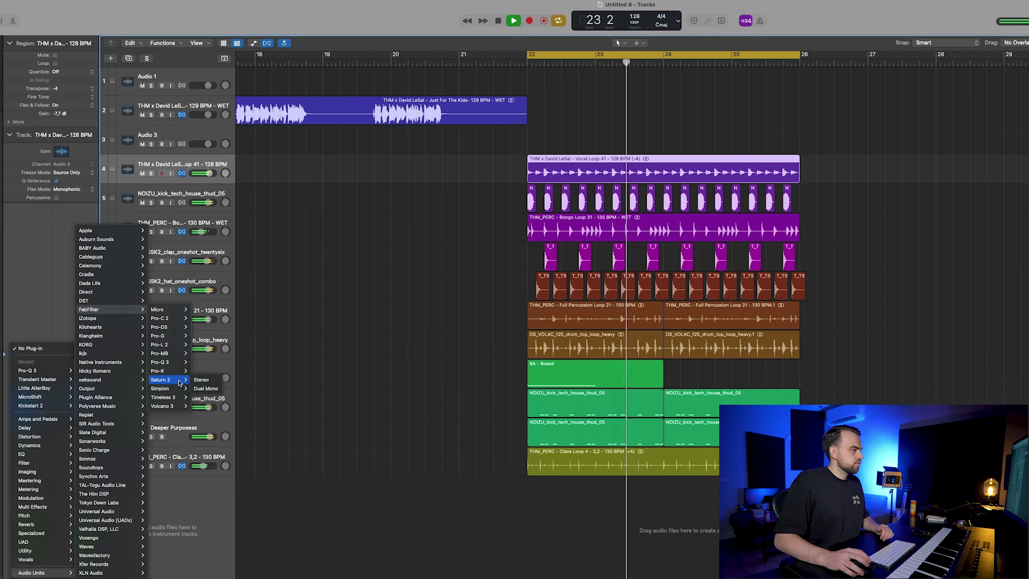
{"action": "left_click", "coordinate": [171, 378]}
{"action": "left_click_drag", "start_coordinate": [556, 330], "coordinate": [556, 310]}
{"action": "left_click", "coordinate": [361, 116]}
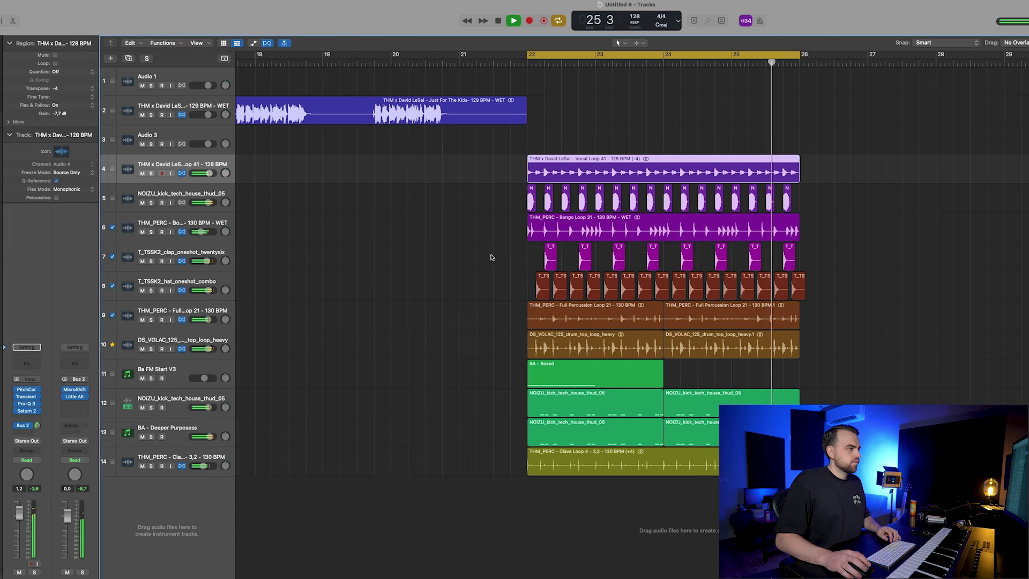
Step: Solo the Ba FM Start V3 track and limit the cycle to its BA - Boxed region in bars 22–23
{"action": "scroll", "coordinate": [541, 266], "scroll_direction": "left", "scroll_amount": 3}
{"action": "scroll", "coordinate": [541, 267], "scroll_direction": "down", "scroll_amount": 3}
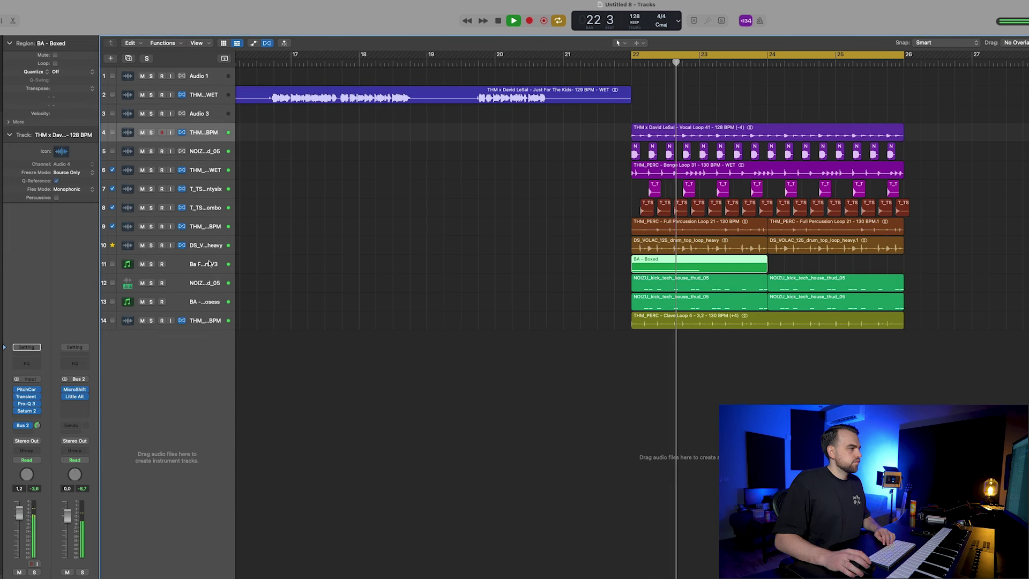
{"action": "left_click", "coordinate": [268, 266]}
{"action": "key", "text": "s"}
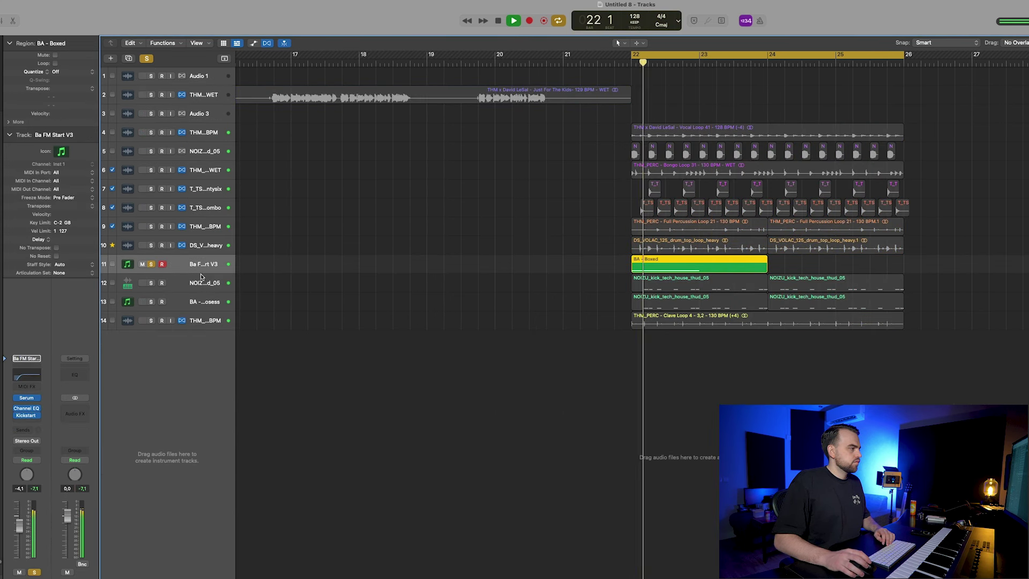
{"action": "key", "text": "space"}
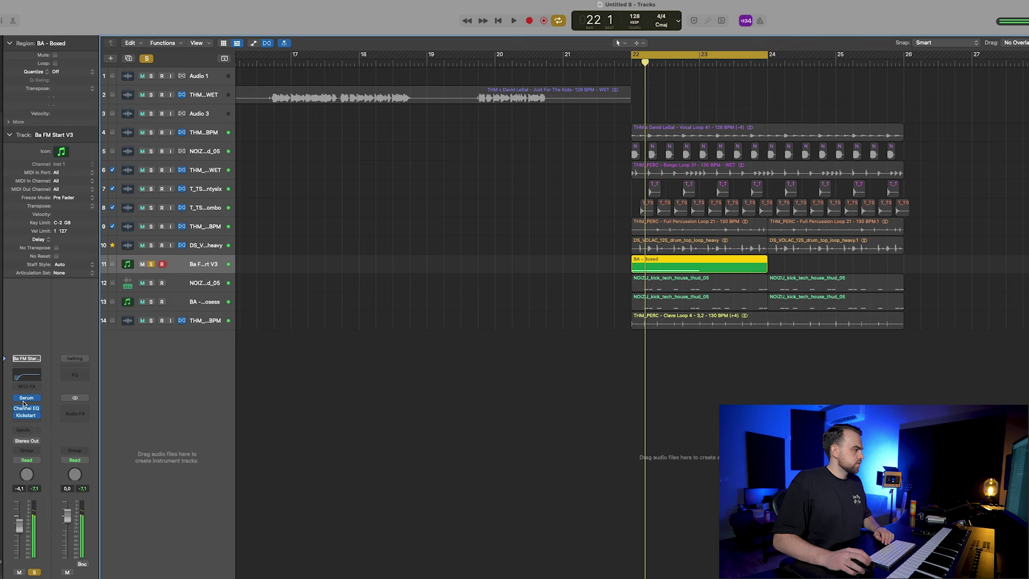
Step: Open Serum on the Ba FM Start V3 track and load the Sound Factory bass preset BS 1
{"action": "left_click", "coordinate": [24, 400]}
{"action": "left_click", "coordinate": [583, 155]}
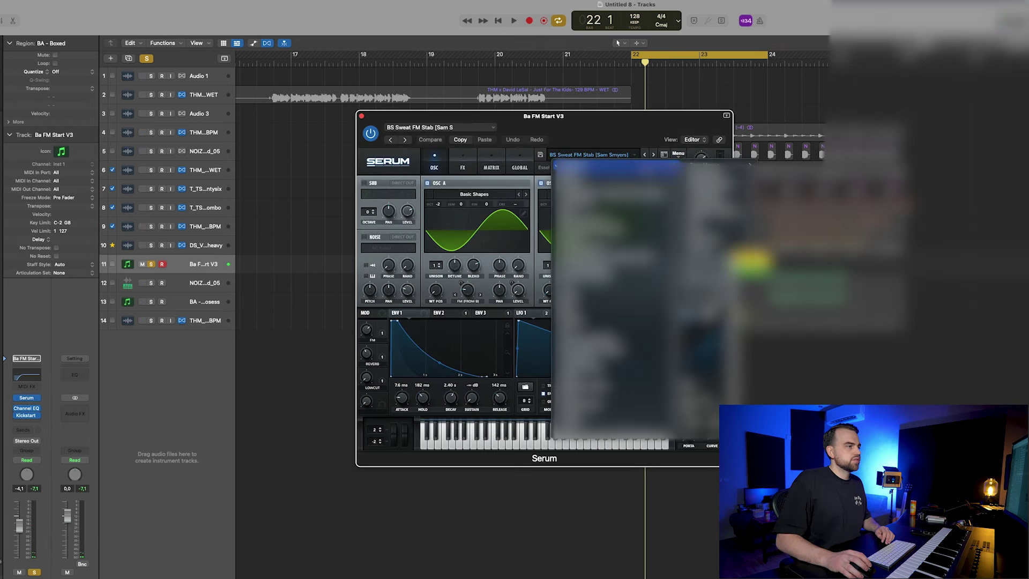
{"action": "mouse_move", "coordinate": [720, 164]}
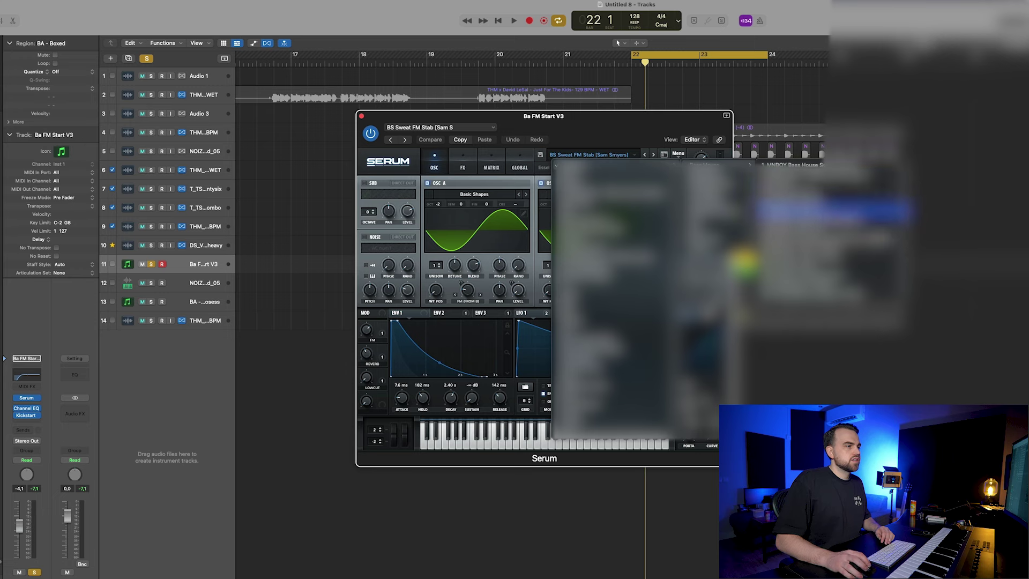
{"action": "mouse_move", "coordinate": [833, 210]}
{"action": "mouse_move", "coordinate": [863, 229]}
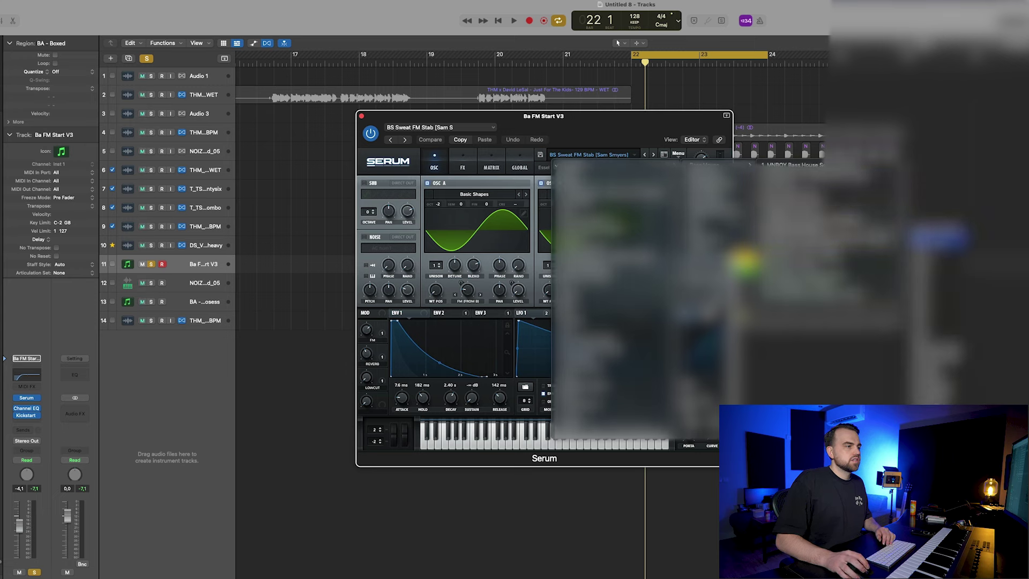
{"action": "left_click", "coordinate": [938, 240]}
Step: Audition the BS 10 Serum preset during playback, return to BS 1 and close the synth
{"action": "key", "text": "space"}
{"action": "left_click", "coordinate": [653, 155]}
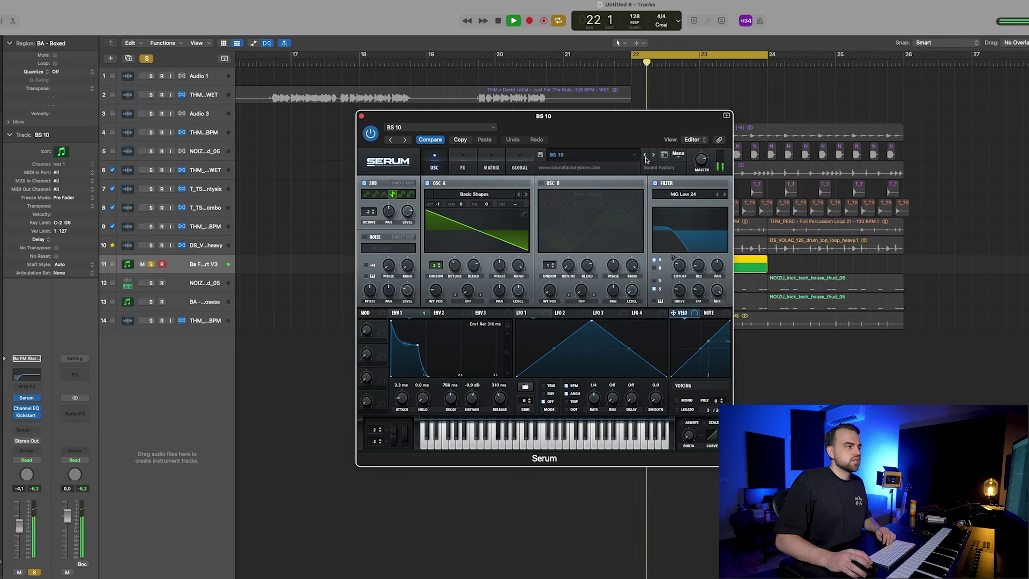
{"action": "left_click", "coordinate": [644, 156]}
{"action": "key", "text": "space"}
{"action": "key", "text": "space"}
{"action": "left_click", "coordinate": [361, 116]}
{"action": "key", "text": "space"}
Step: Transpose the long note in the BA - Boxed region down one octave
{"action": "double_click", "coordinate": [701, 265]}
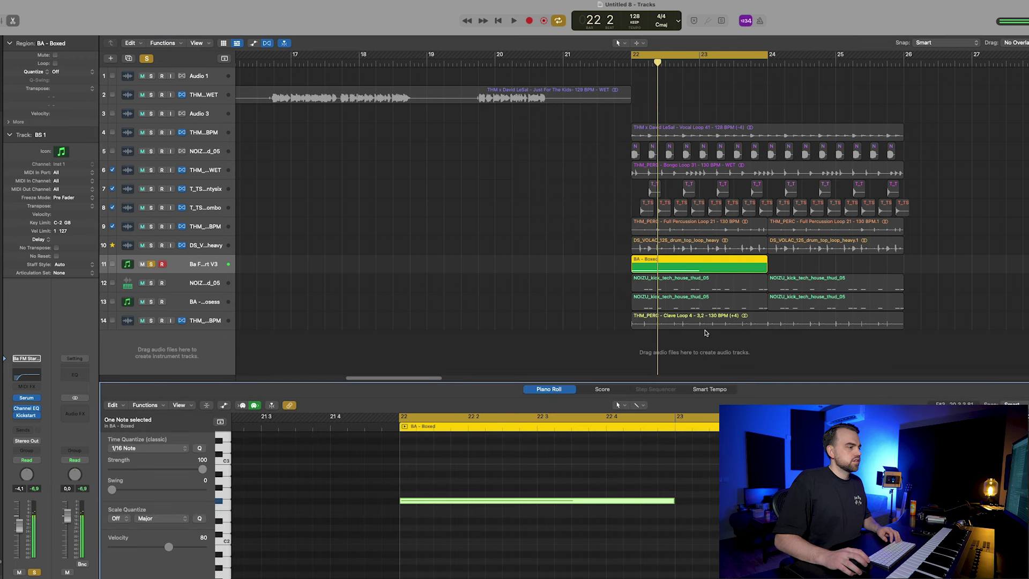
{"action": "key", "text": "alt+shift+Down"}
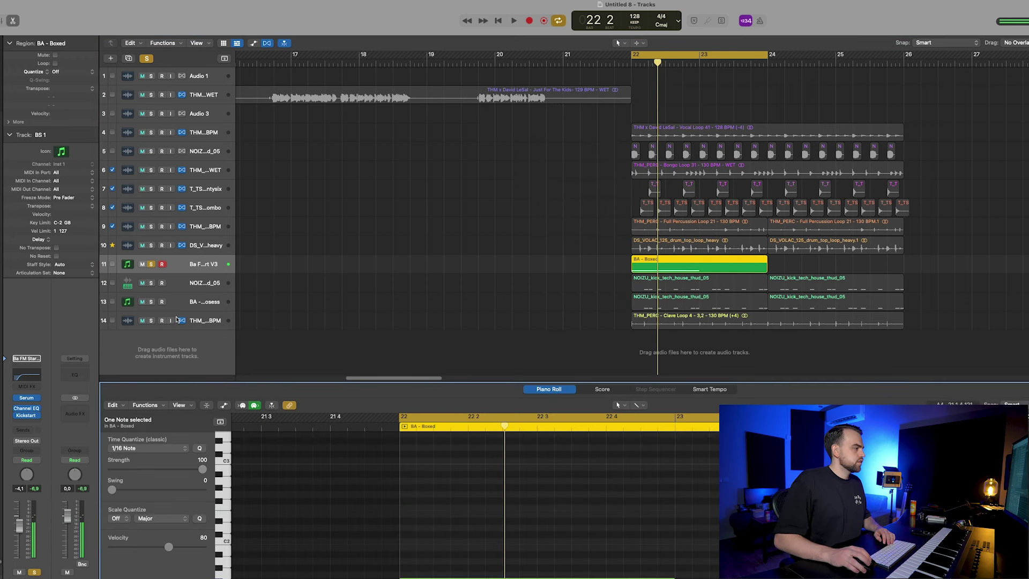
{"action": "scroll", "coordinate": [485, 456], "scroll_direction": "down", "scroll_amount": 4}
Step: Audition the Serum bass presets up to BS 3 during playback and choose BS 2
{"action": "key", "text": "space"}
{"action": "left_click", "coordinate": [24, 398]}
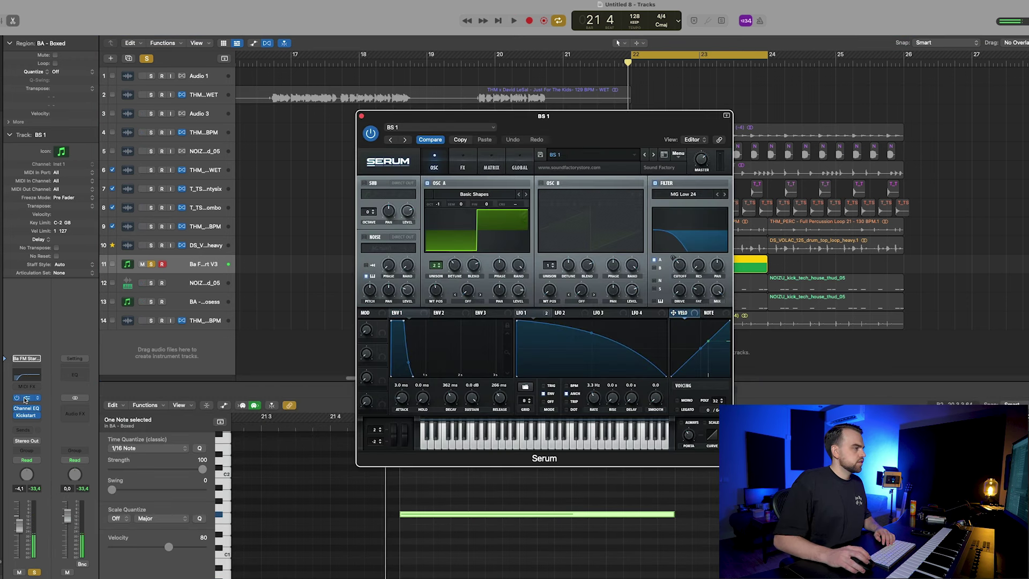
{"action": "left_click", "coordinate": [654, 156]}
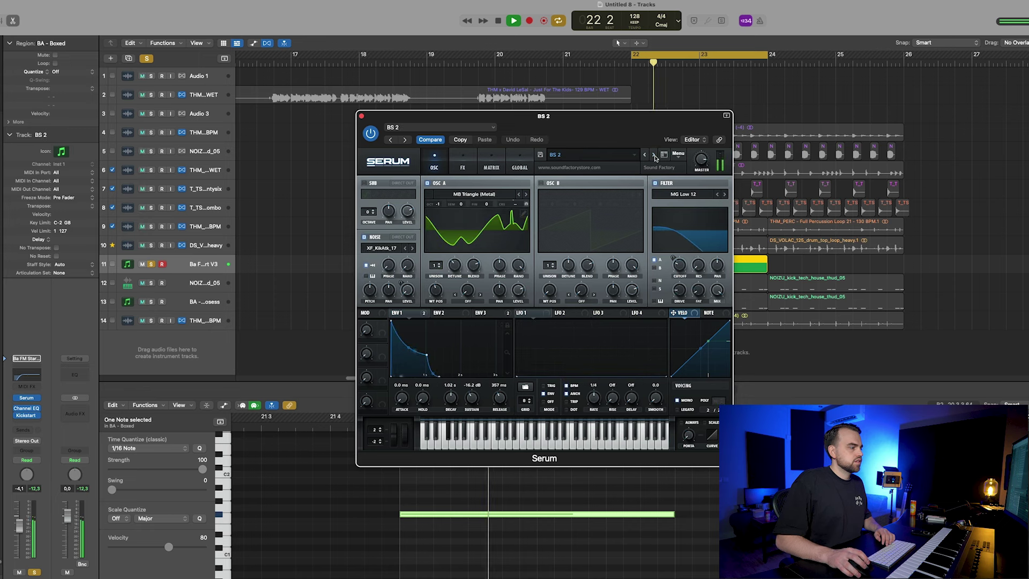
{"action": "left_click", "coordinate": [655, 156]}
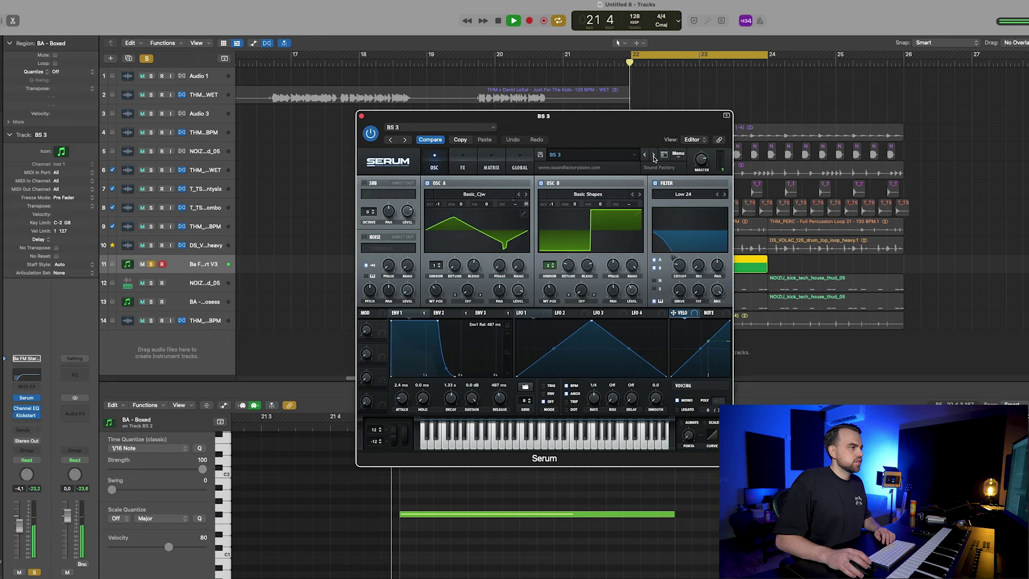
{"action": "left_click", "coordinate": [645, 155]}
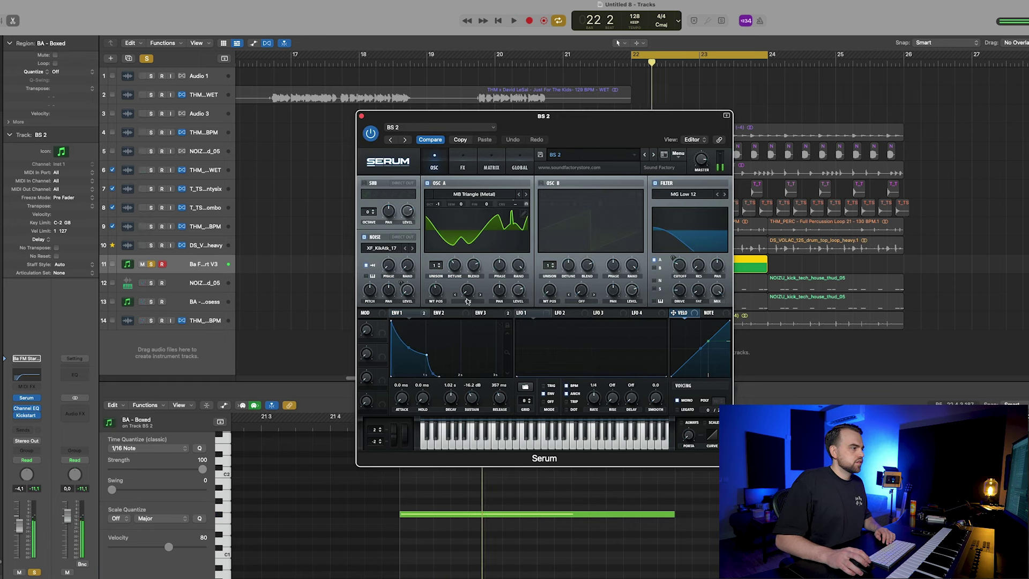
Step: Enable Serum's oscillator B, set its octave to -1 and its level to about 27%
{"action": "left_click", "coordinate": [542, 183]}
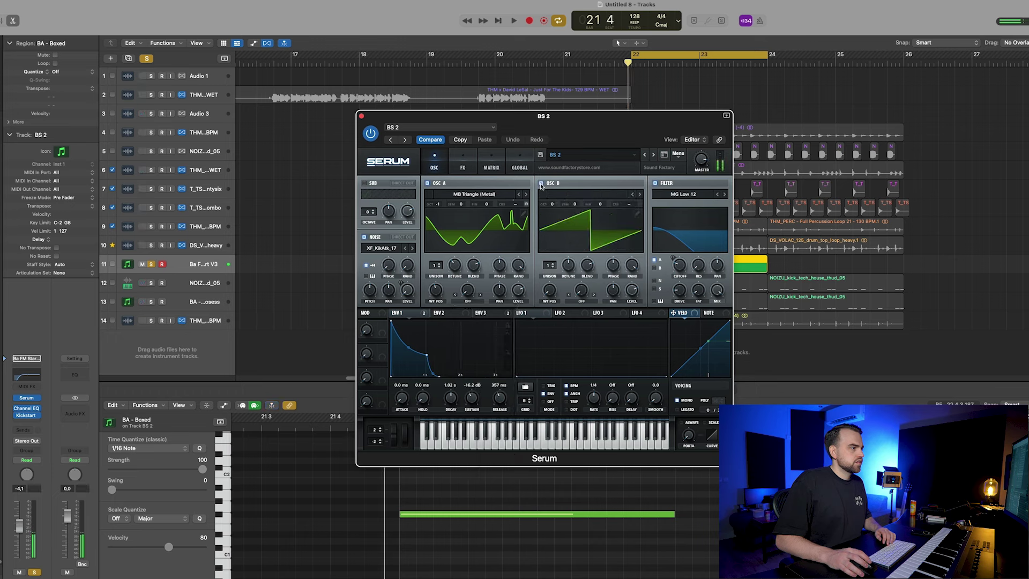
{"action": "key", "text": "space"}
{"action": "key", "text": "space"}
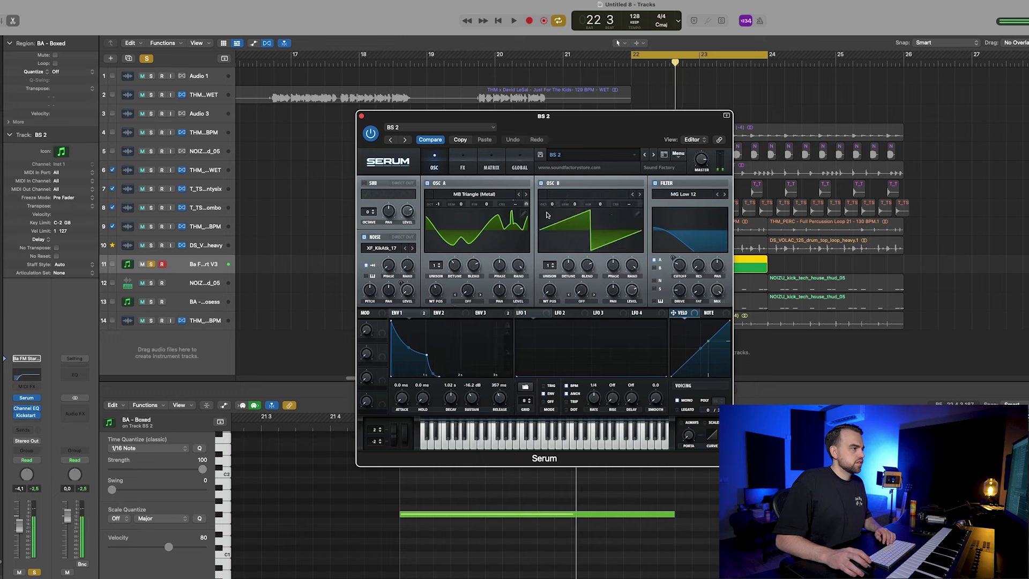
{"action": "key", "text": "space"}
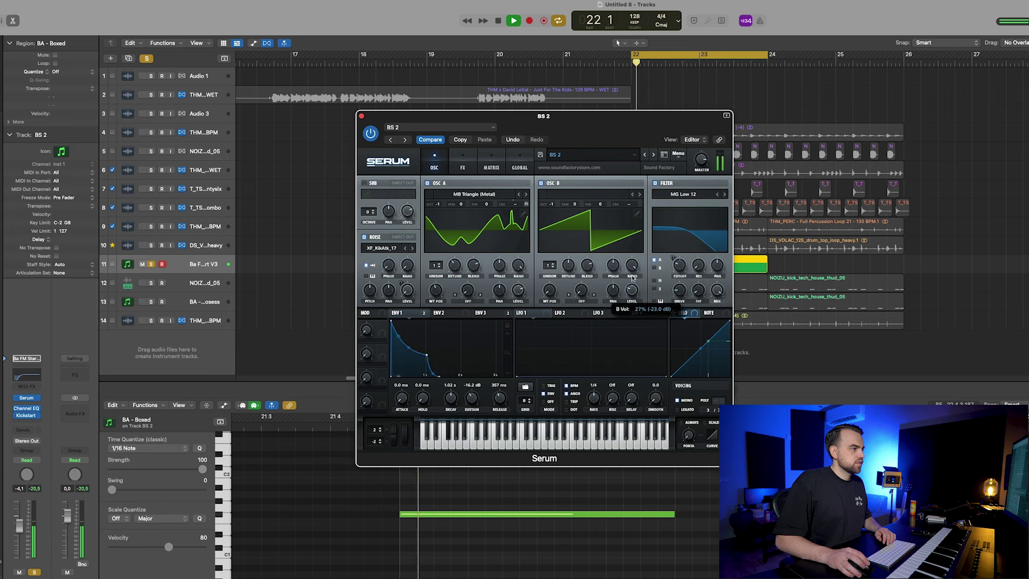
Step: Unsolo the Ba FM Start V3 track and play its bass with the full groove
{"action": "key", "text": "space"}
{"action": "left_click", "coordinate": [151, 264]}
{"action": "key", "text": "space"}
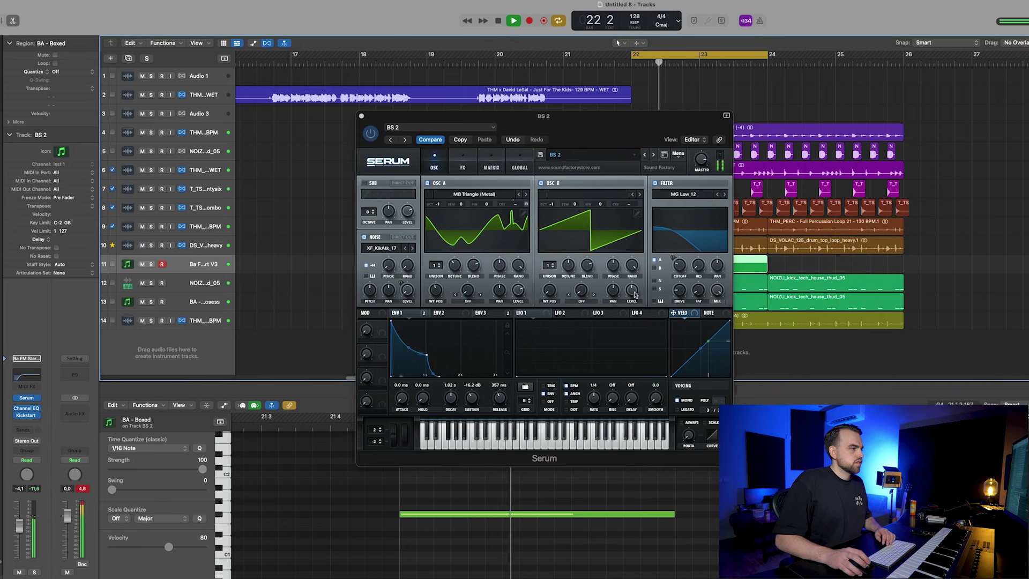
Step: Lengthen the long note in the BA - Boxed region to just before beat 3 of bar 23
{"action": "left_click", "coordinate": [361, 116]}
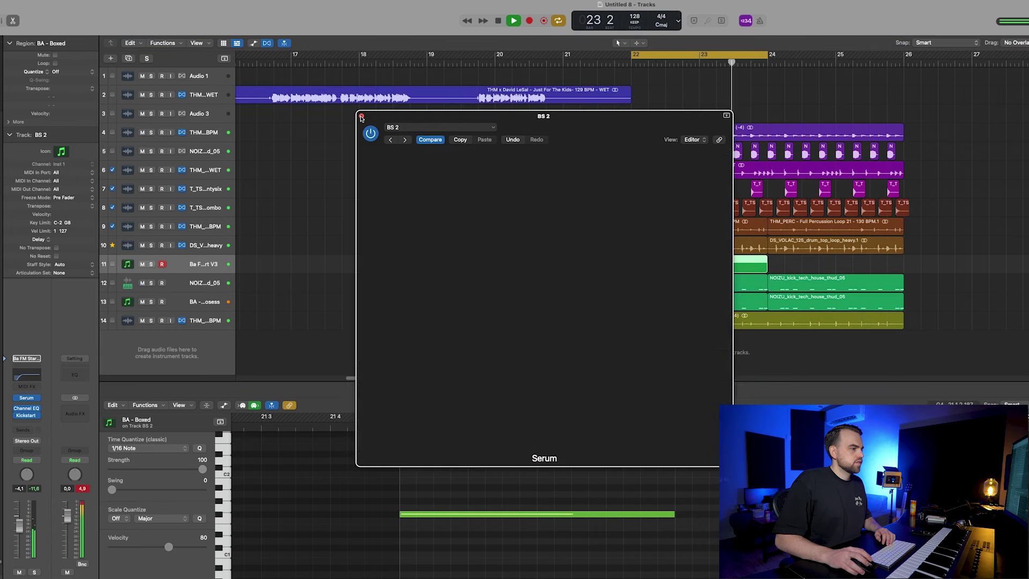
{"action": "key", "text": "space"}
{"action": "scroll", "coordinate": [616, 501], "scroll_direction": "right", "scroll_amount": 5}
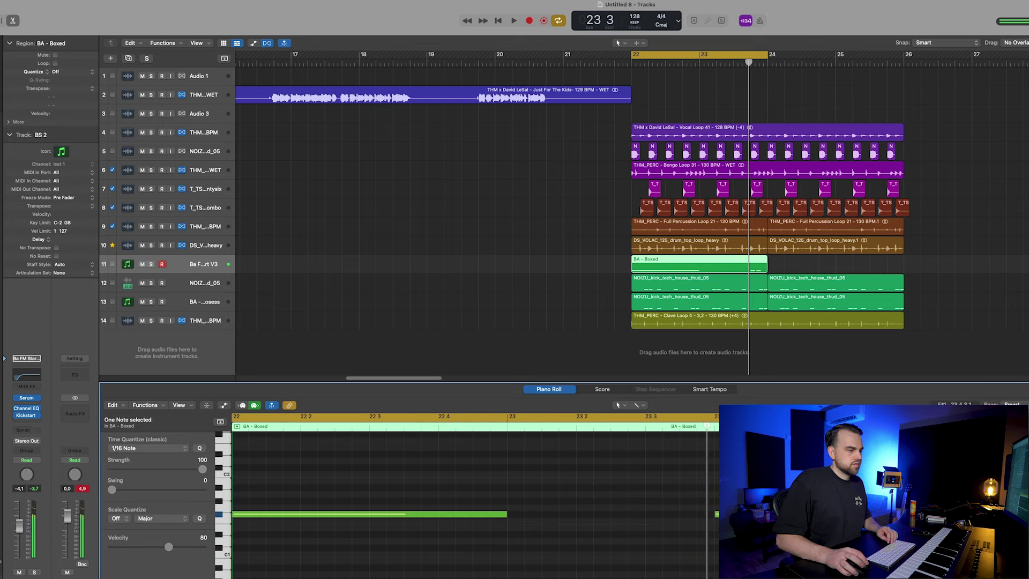
{"action": "key", "text": "space"}
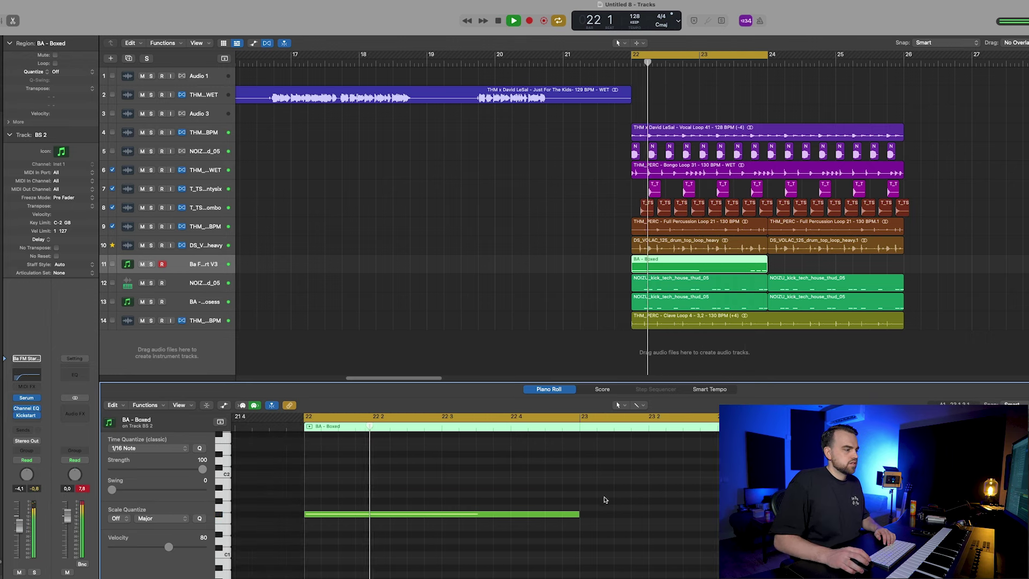
{"action": "left_click_drag", "start_coordinate": [579, 515], "coordinate": [699, 515]}
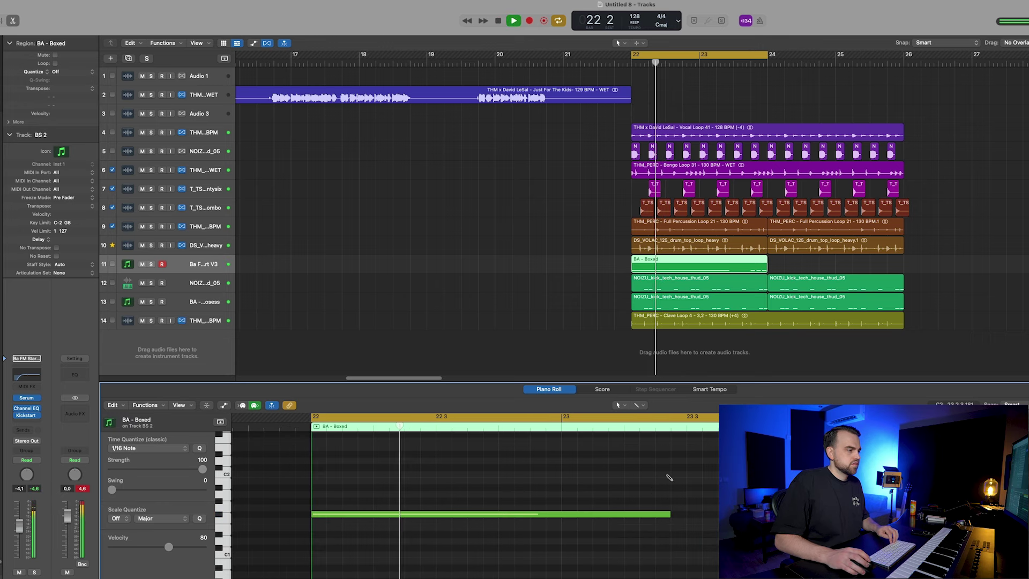
{"action": "key", "text": "e"}
Step: Extend the cycle range to bars 22 to 26 and play the groove through it
{"action": "key", "text": "super+Left"}
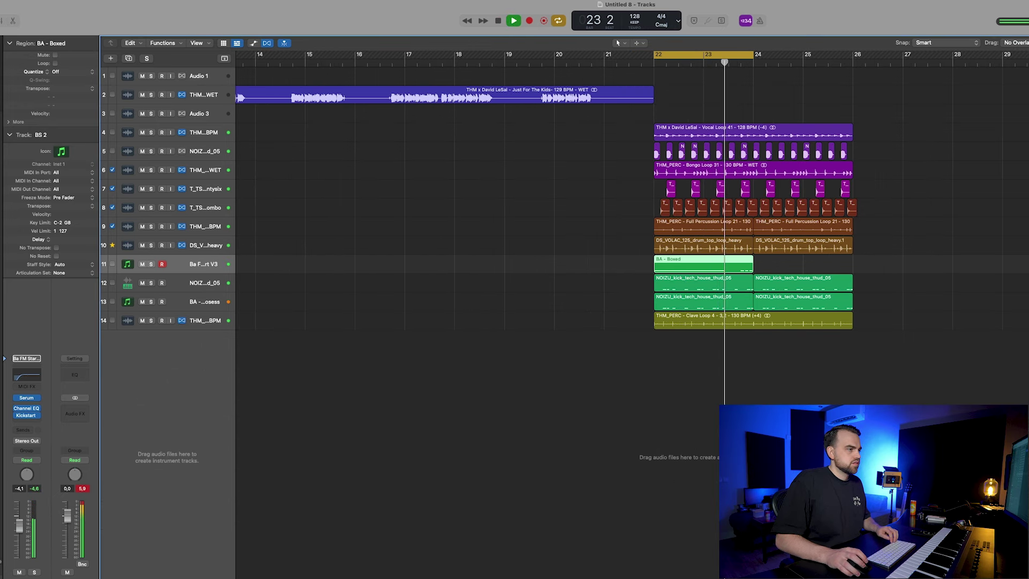
{"action": "left_click_drag", "start_coordinate": [757, 67], "coordinate": [852, 71]}
{"action": "key", "text": "space"}
{"action": "key", "text": "space"}
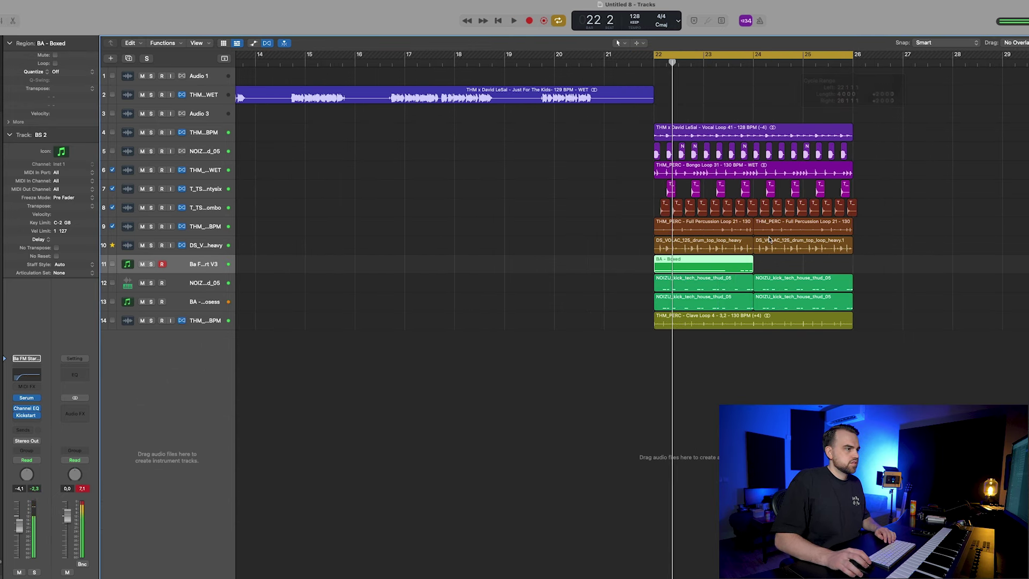
{"action": "left_click", "coordinate": [781, 265]}
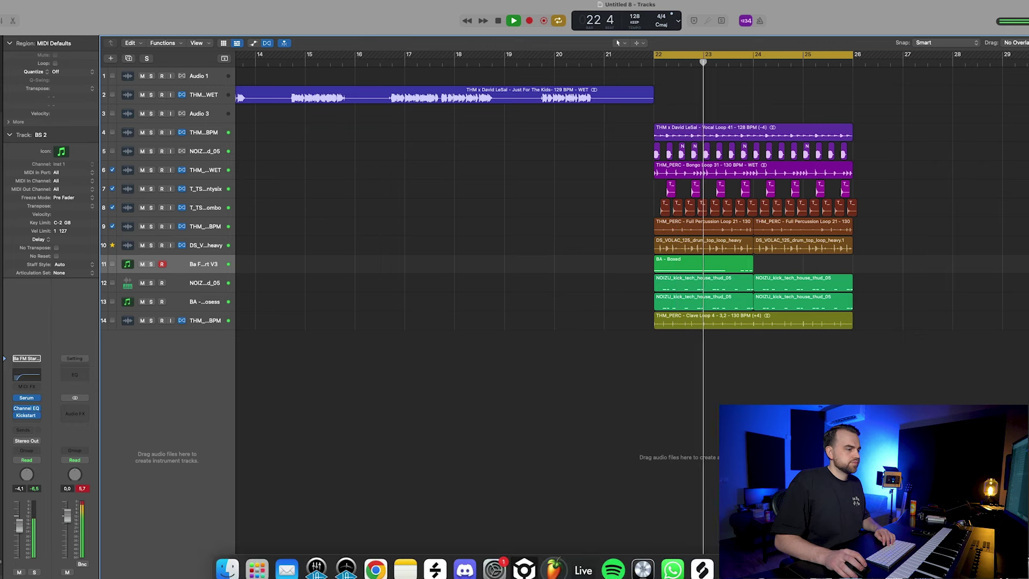
{"action": "key", "text": "super+Left"}
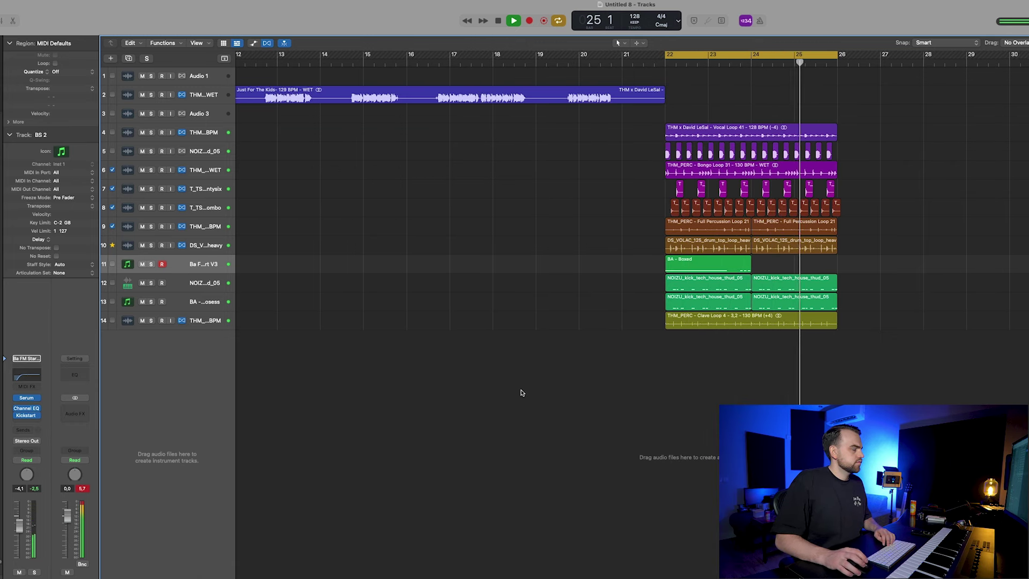
{"action": "key", "text": "super+Left"}
{"action": "key", "text": "super+Up"}
{"action": "scroll", "coordinate": [746, 165], "scroll_direction": "left", "scroll_amount": 1}
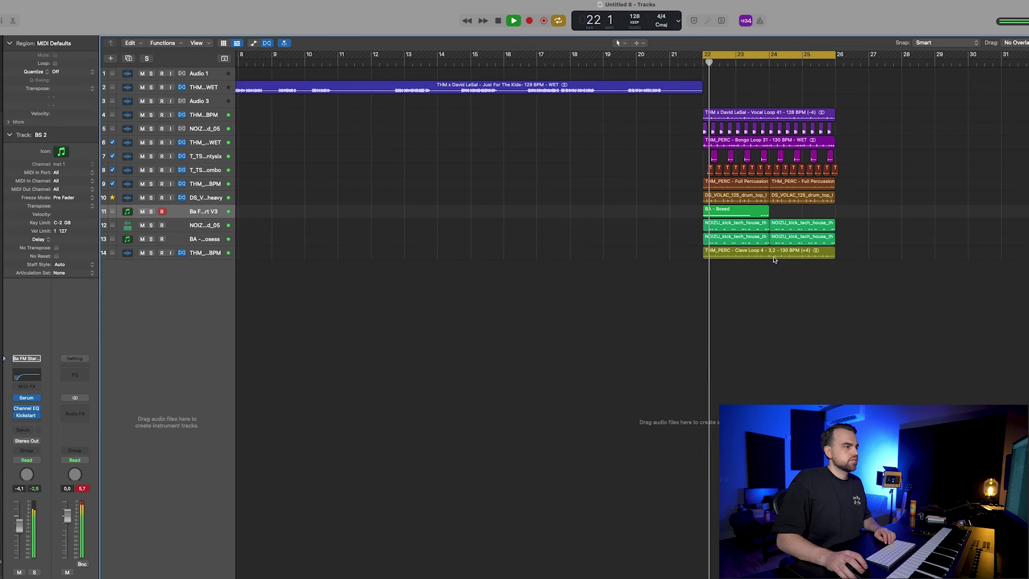
{"action": "scroll", "coordinate": [801, 282], "scroll_direction": "up", "scroll_amount": 5}
{"action": "key", "text": "super+Right"}
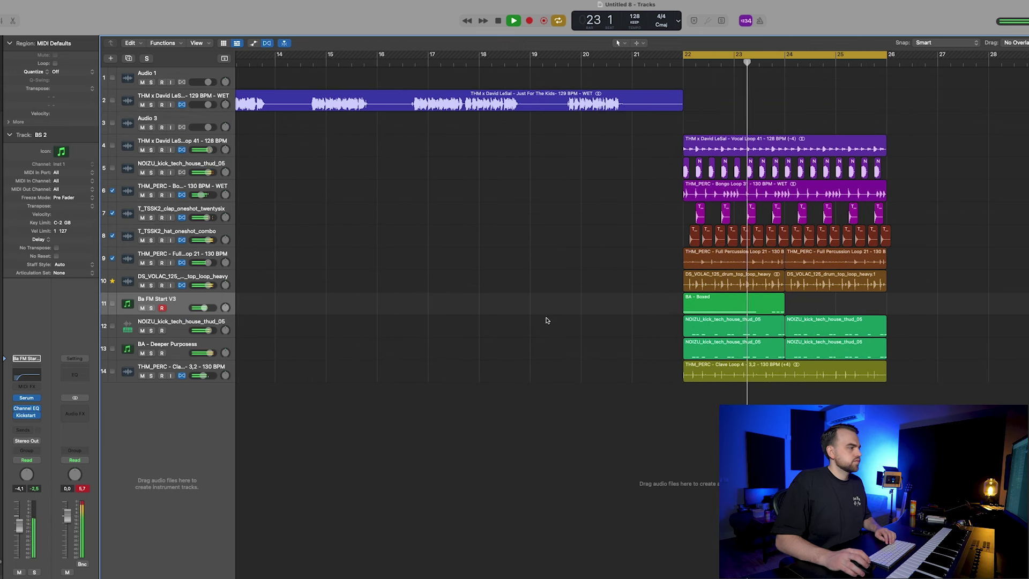
{"action": "key", "text": "space"}
Step: Add a software instrument track below the clave loop with the Meat Beats Orbhits Plus synth
{"action": "mouse_move", "coordinate": [642, 573]}
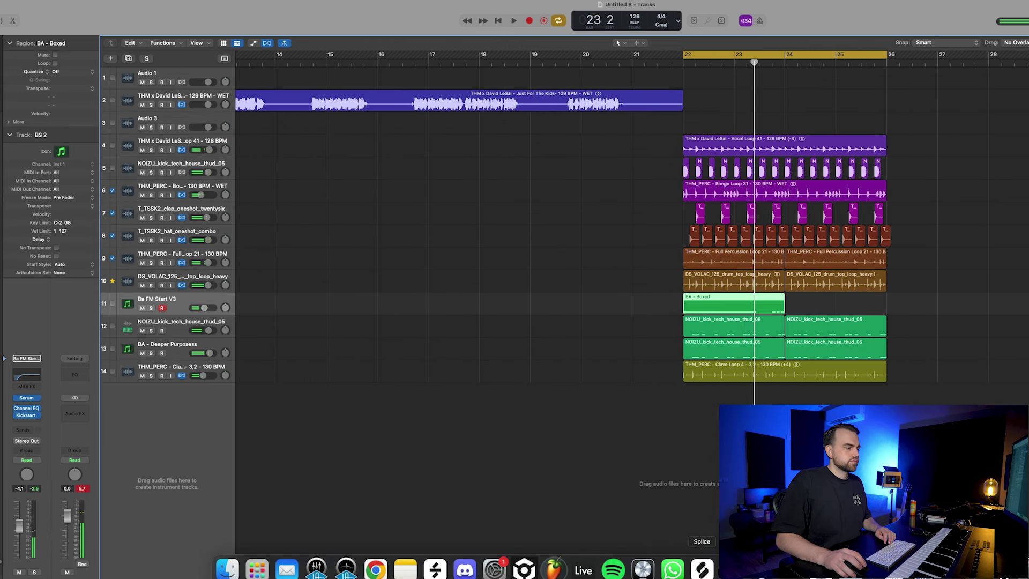
{"action": "left_click", "coordinate": [196, 375]}
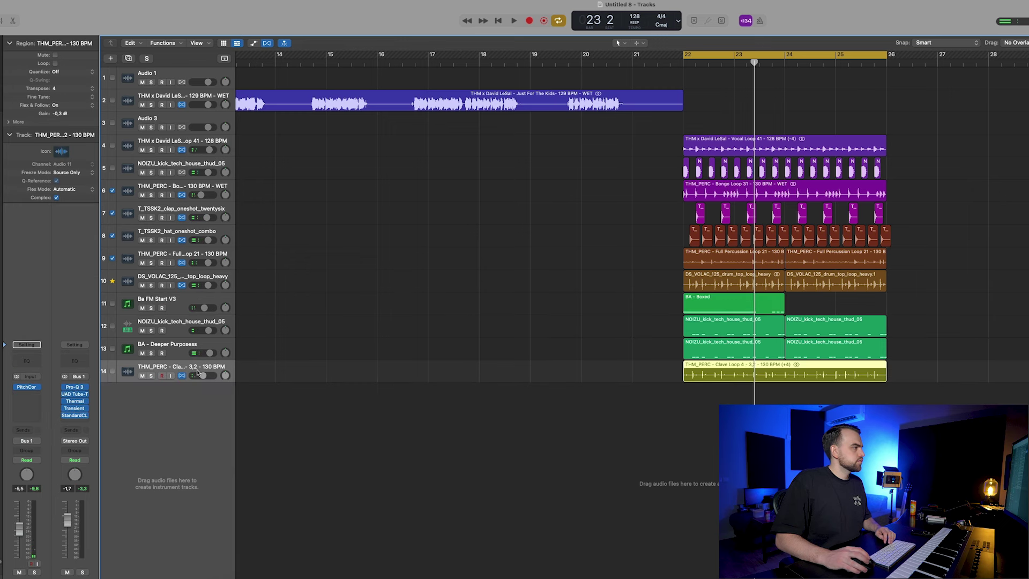
{"action": "left_click", "coordinate": [109, 58]}
{"action": "left_click", "coordinate": [561, 280]}
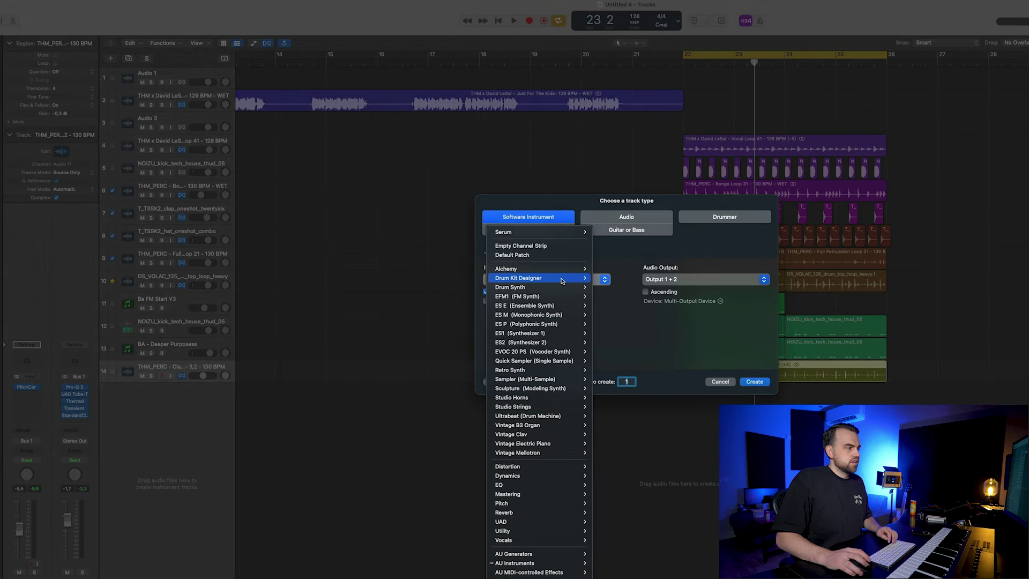
{"action": "mouse_move", "coordinate": [554, 566]}
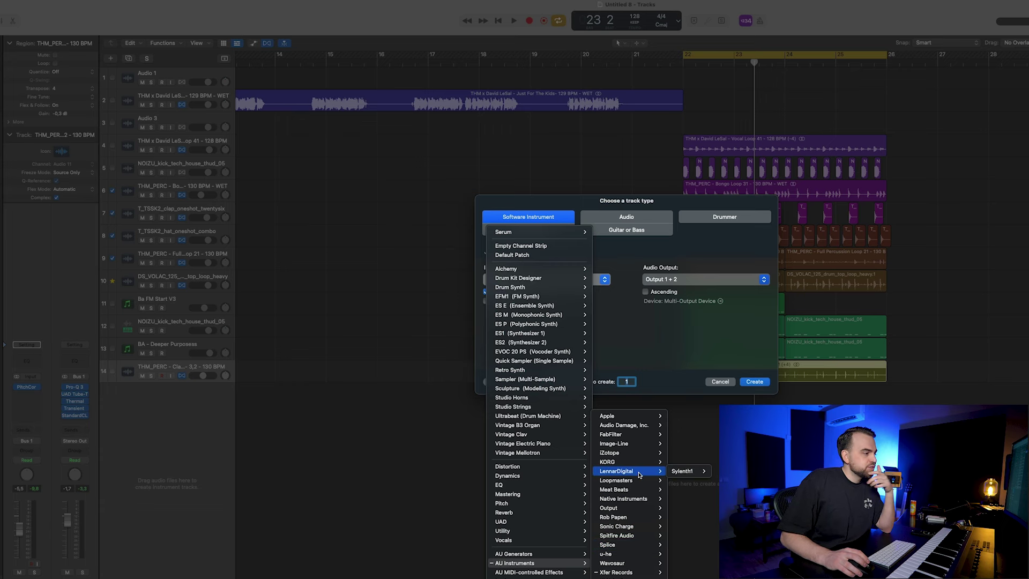
{"action": "mouse_move", "coordinate": [642, 490]}
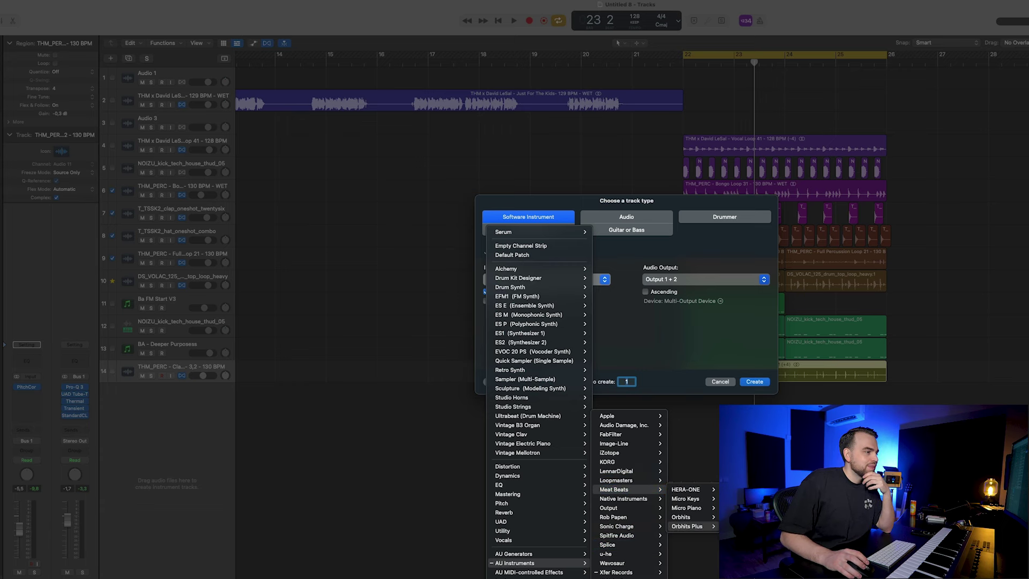
{"action": "left_click", "coordinate": [687, 526]}
{"action": "left_click", "coordinate": [754, 382]}
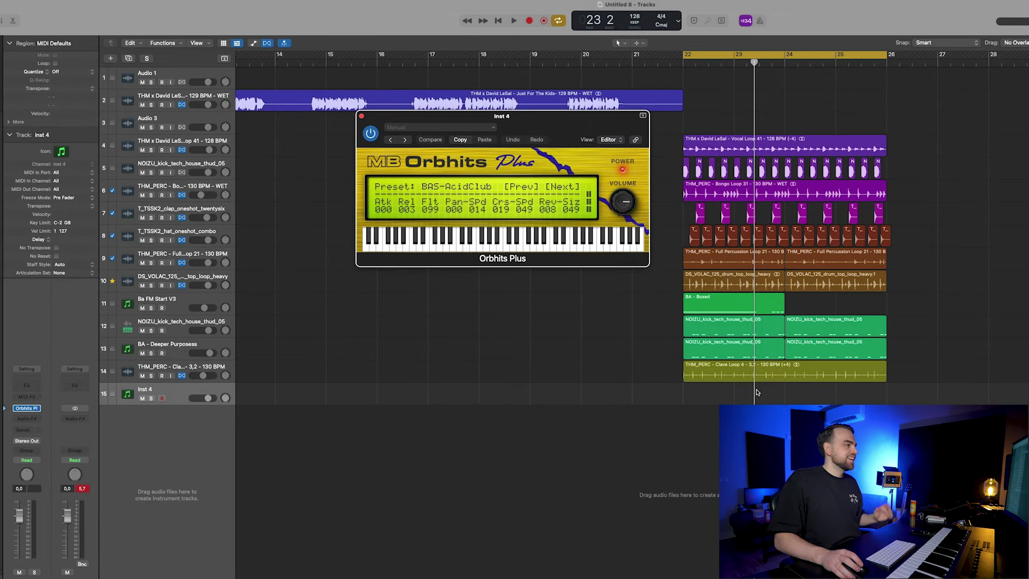
Step: Audition Orbhits Plus chord presets from CHD-KeenStab onward and settle on CHD-ThickPan
{"action": "left_click", "coordinate": [470, 186]}
{"action": "mouse_move", "coordinate": [496, 196]}
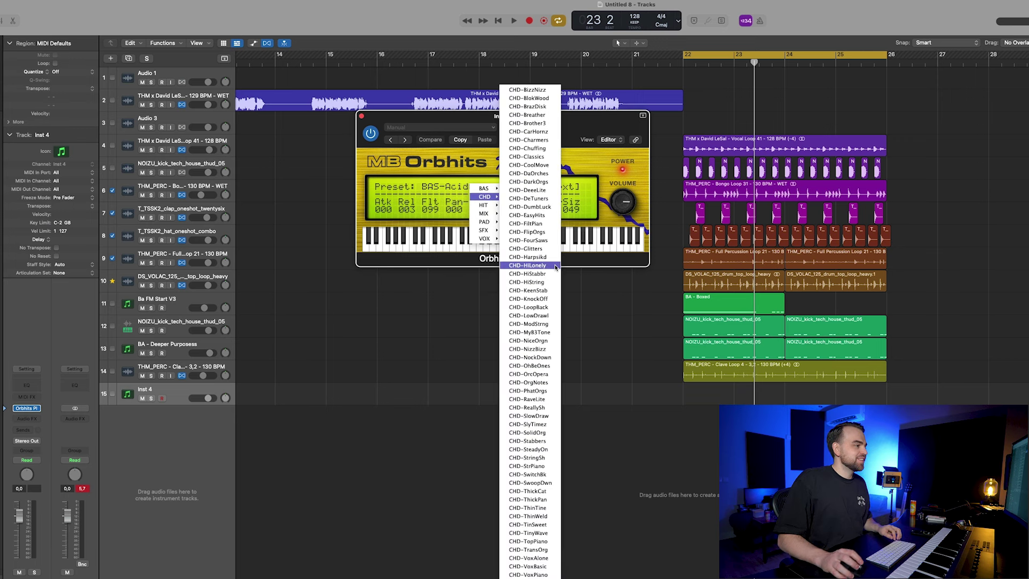
{"action": "left_click", "coordinate": [552, 291]}
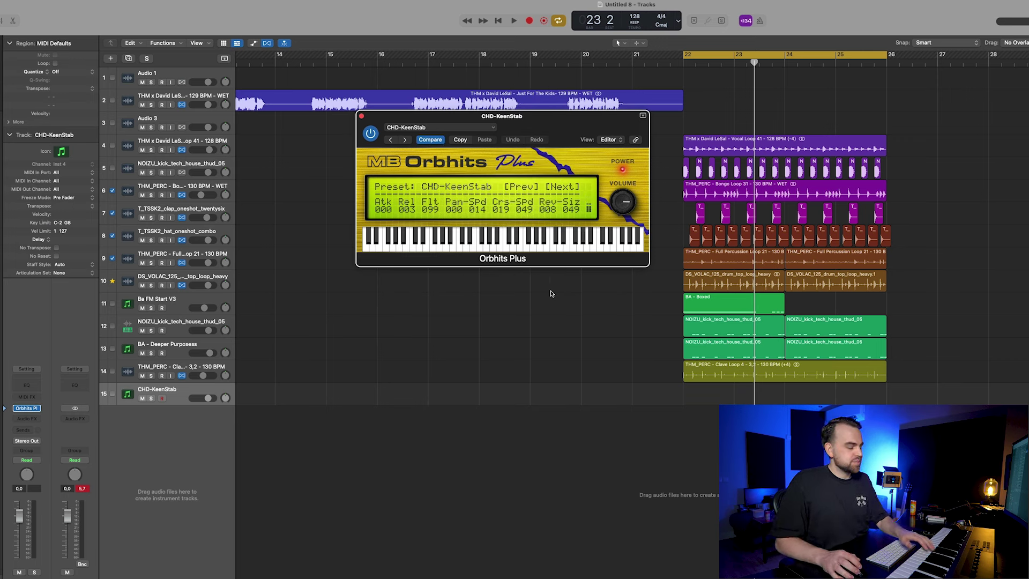
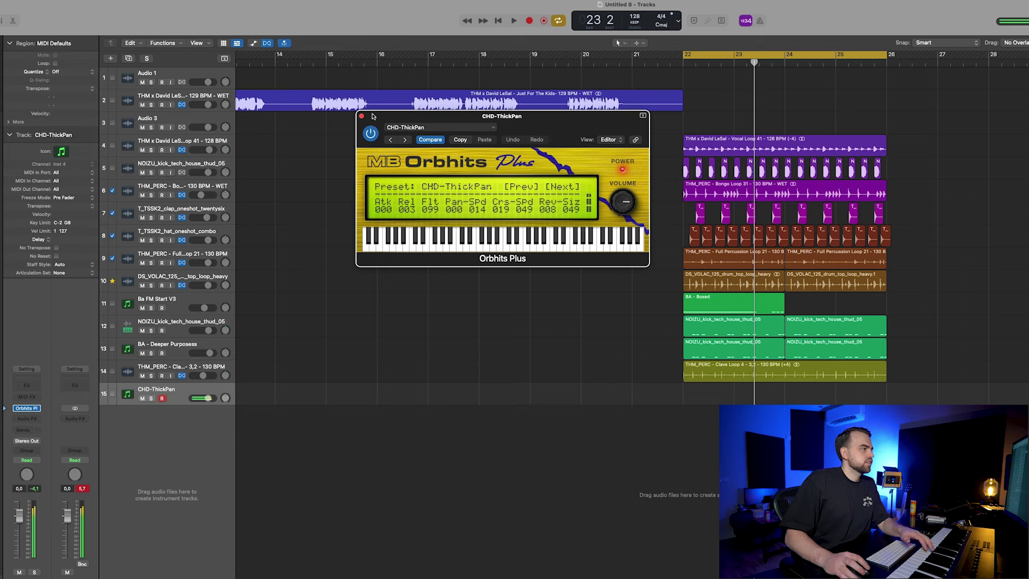
{"action": "left_click", "coordinate": [362, 117]}
Step: Create an empty MIDI region on the CHD-ThickPan track spanning bars 22 to 26
{"action": "right_click", "coordinate": [688, 398]}
{"action": "left_click", "coordinate": [708, 403]}
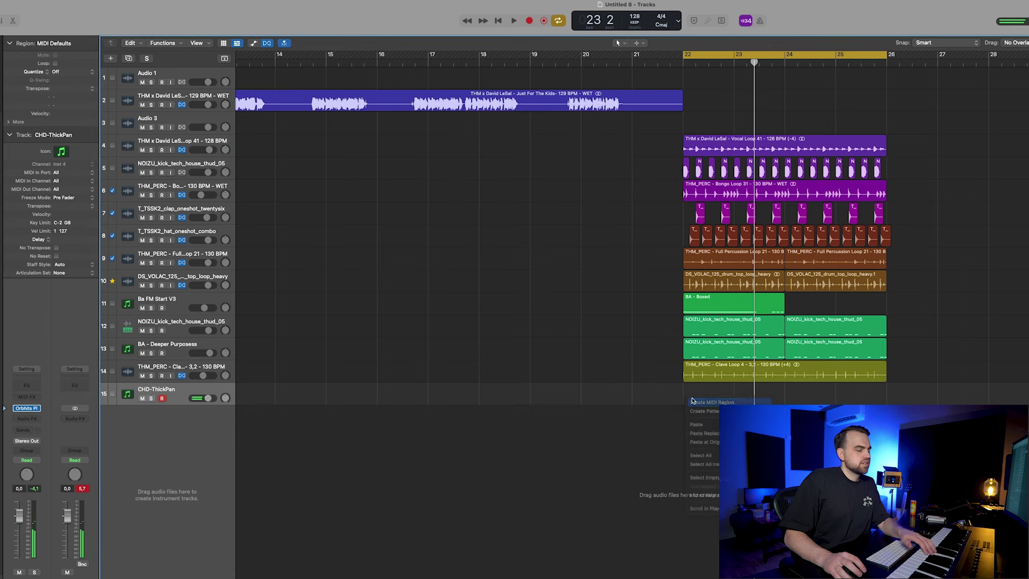
{"action": "left_click_drag", "start_coordinate": [730, 401], "coordinate": [892, 402]}
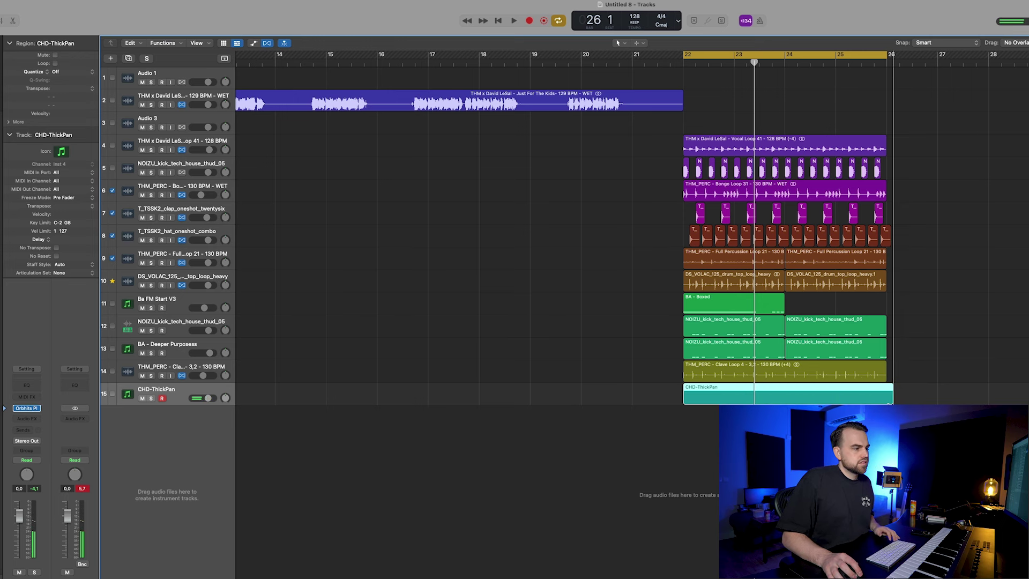
Step: Draw a short note at the start of bar 22 in the CHD-ThickPan region
{"action": "double_click", "coordinate": [711, 395]}
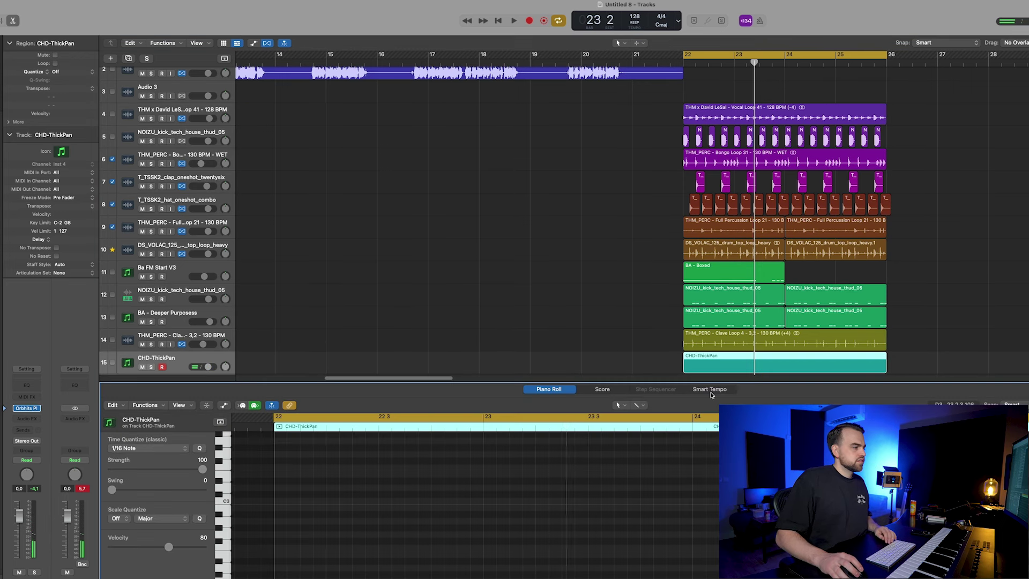
{"action": "left_click", "coordinate": [282, 462]}
{"action": "left_click_drag", "start_coordinate": [574, 460], "coordinate": [308, 465]}
Step: Play the chord stab with the full groove and raise the CHD-ThickPan track volume to 2.1 dB
{"action": "key", "text": "space"}
{"action": "left_click", "coordinate": [469, 326]}
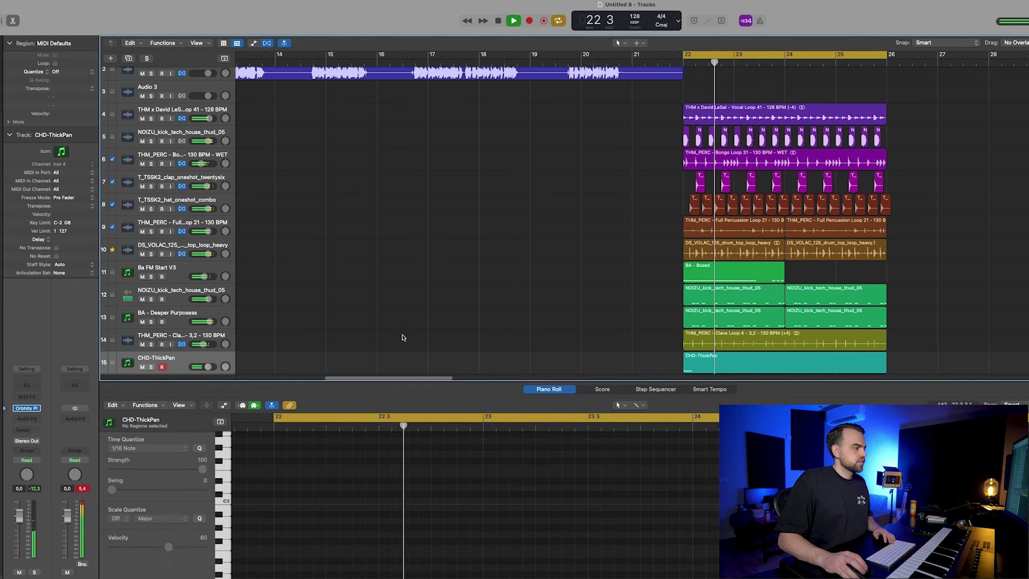
{"action": "scroll", "coordinate": [402, 337], "scroll_direction": "down", "scroll_amount": 1}
{"action": "left_click_drag", "start_coordinate": [20, 516], "coordinate": [20, 510]}
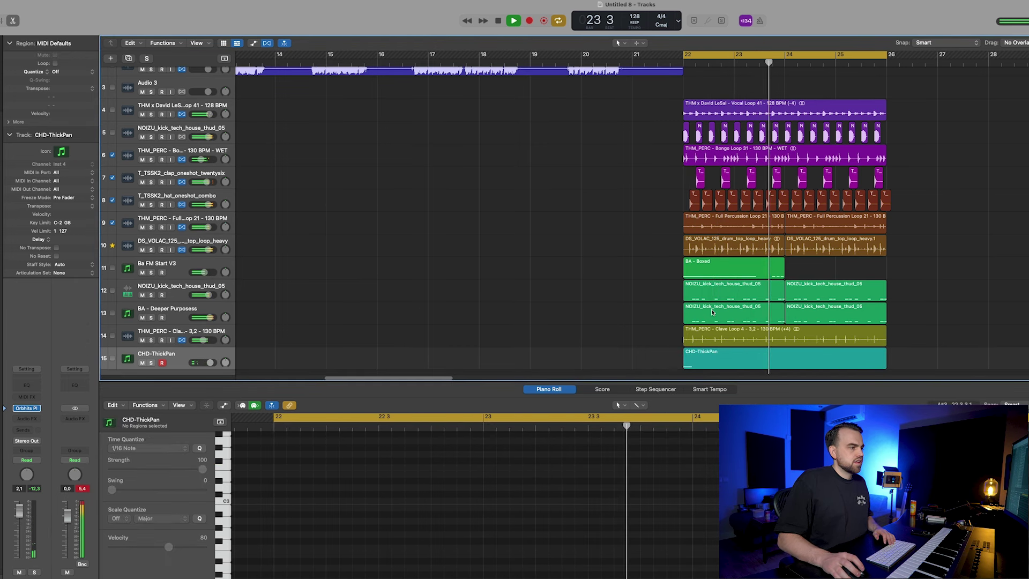
{"action": "key", "text": "space"}
Step: Split BA - Boxed before its last three notes with the Scissors tool and copy that end piece to the CHD-ThickPan track
{"action": "left_click", "coordinate": [778, 364]}
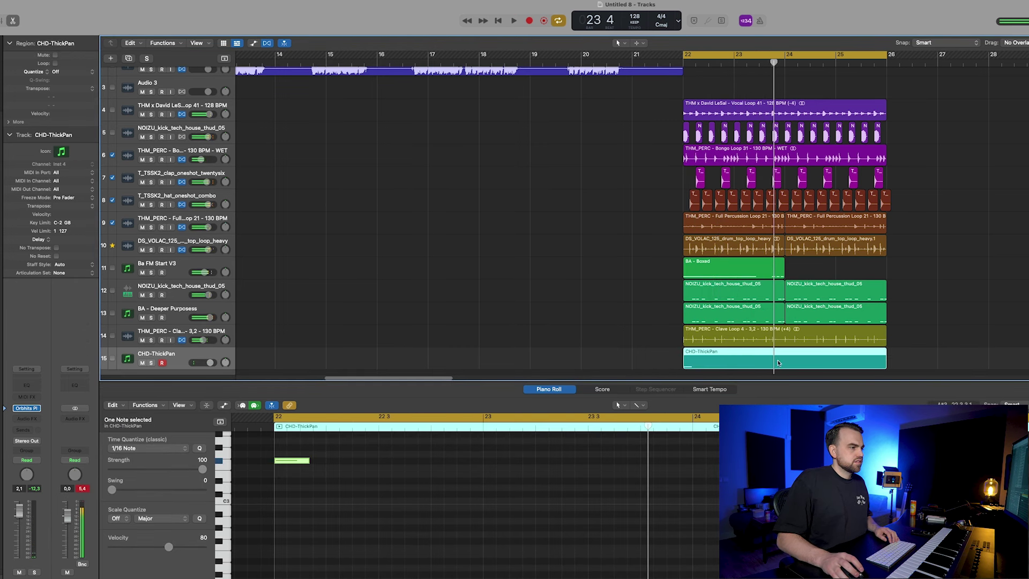
{"action": "left_click", "coordinate": [769, 271]}
{"action": "left_click", "coordinate": [640, 43]}
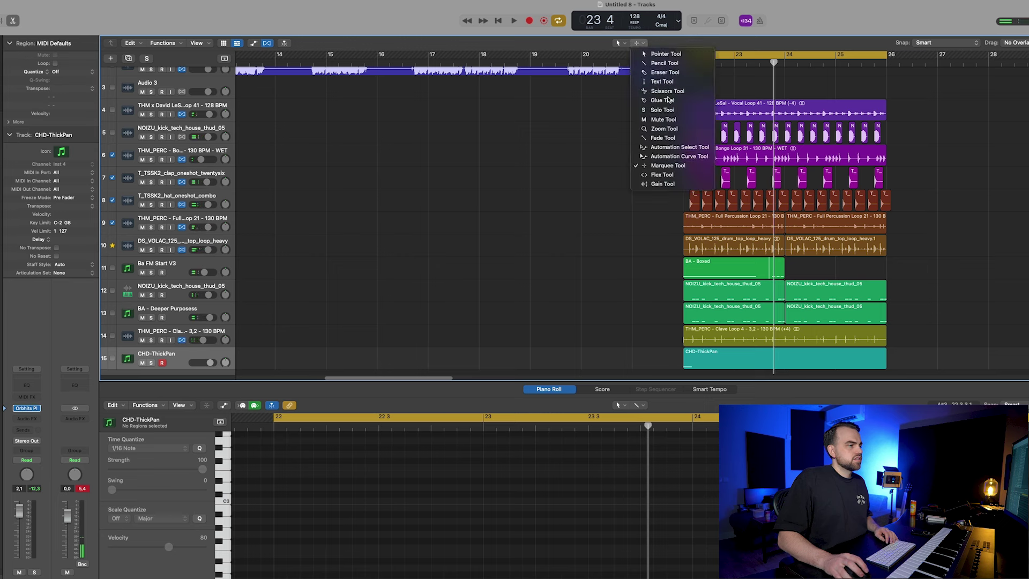
{"action": "left_click", "coordinate": [667, 91]}
{"action": "left_click", "coordinate": [777, 271]}
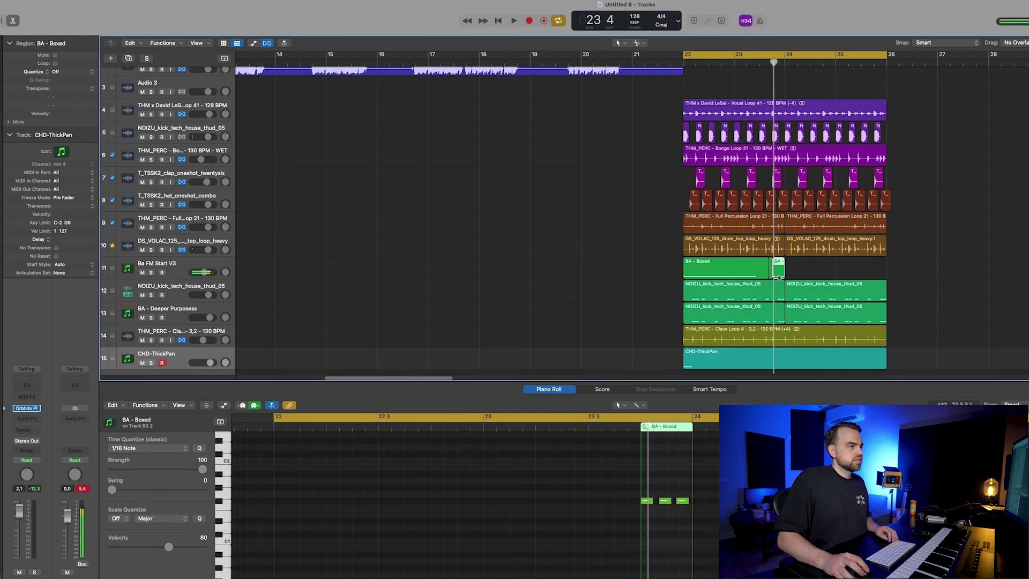
{"action": "key", "text": "super+z"}
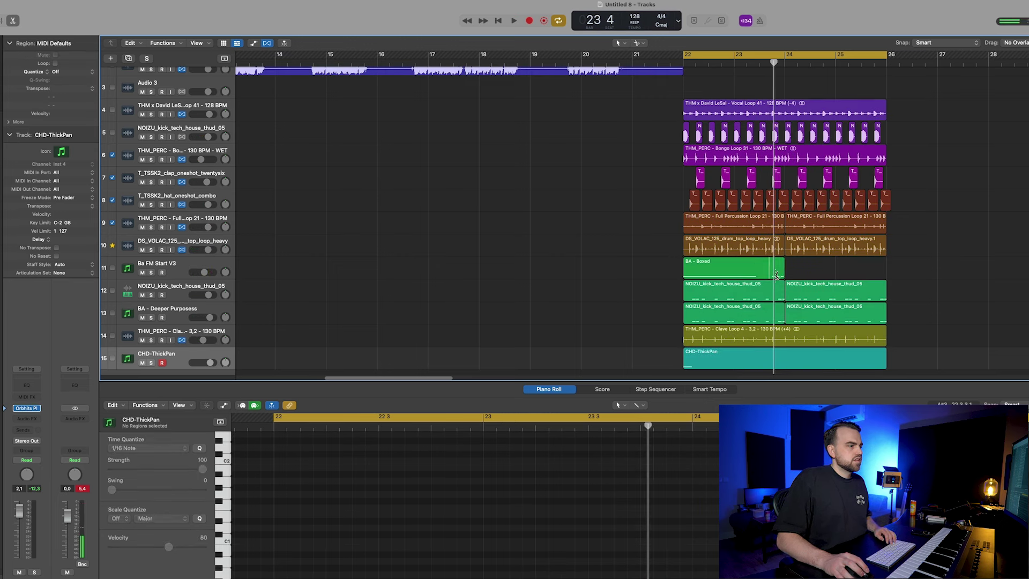
{"action": "left_click_drag", "start_coordinate": [772, 274], "coordinate": [779, 360]}
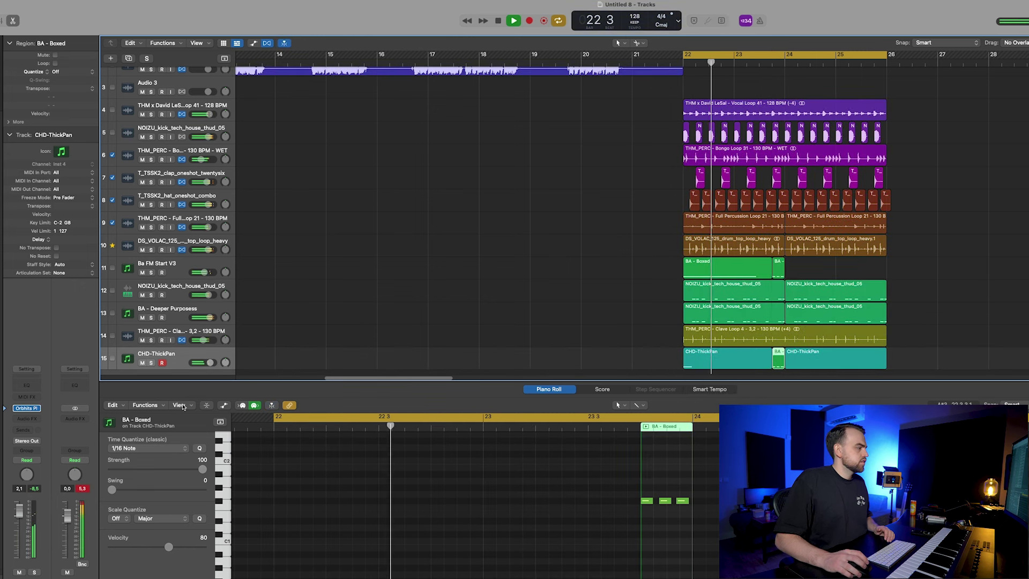
Step: Raise the CHD-ThickPan track to 5.0 dB and, with it soloed, transpose the three copied BA - Boxed notes up two octaves
{"action": "left_click_drag", "start_coordinate": [19, 508], "coordinate": [18, 502]}
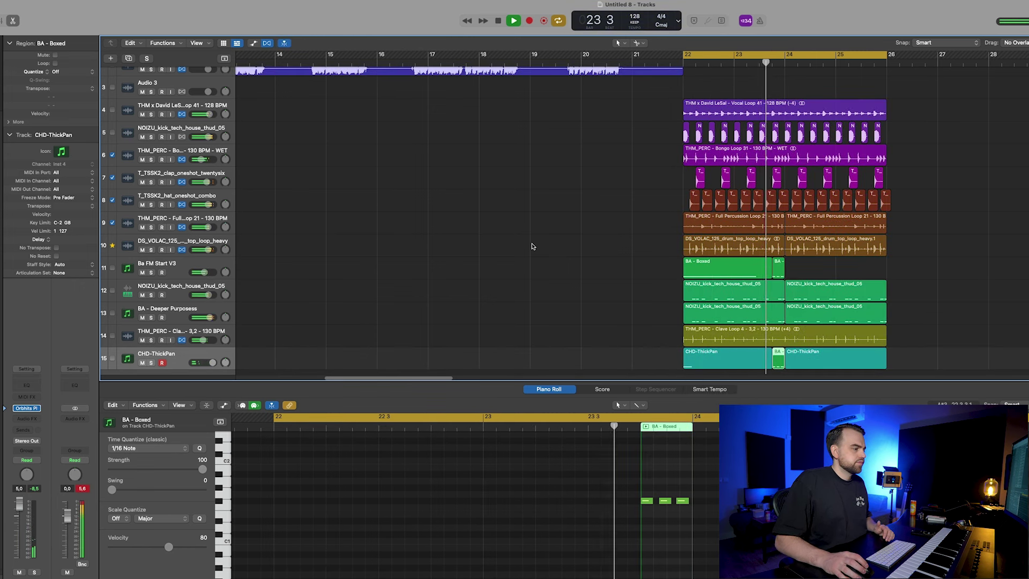
{"action": "key", "text": "s"}
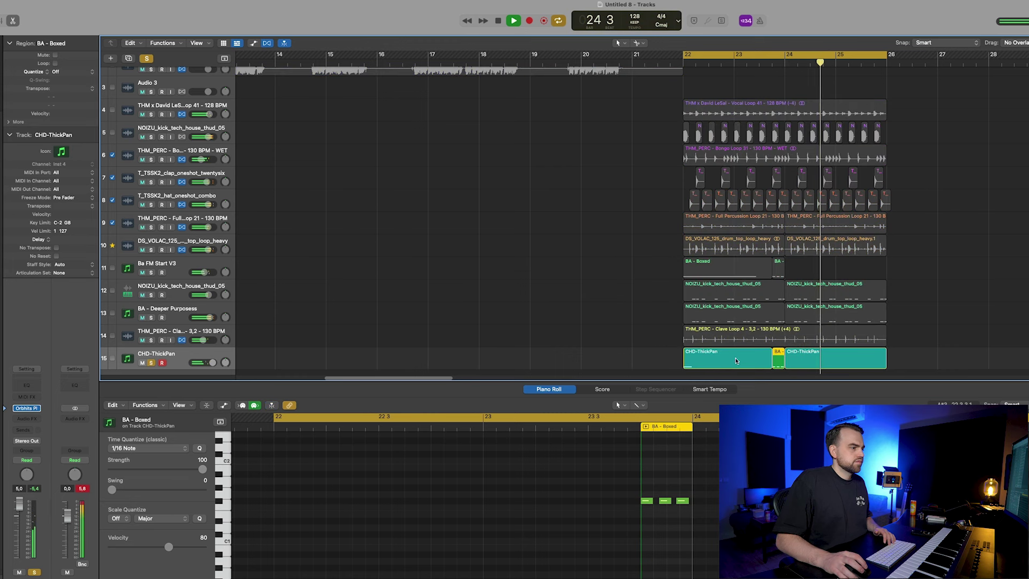
{"action": "key", "text": "super+u"}
{"action": "left_click_drag", "start_coordinate": [696, 514], "coordinate": [634, 466]}
{"action": "key", "text": "space"}
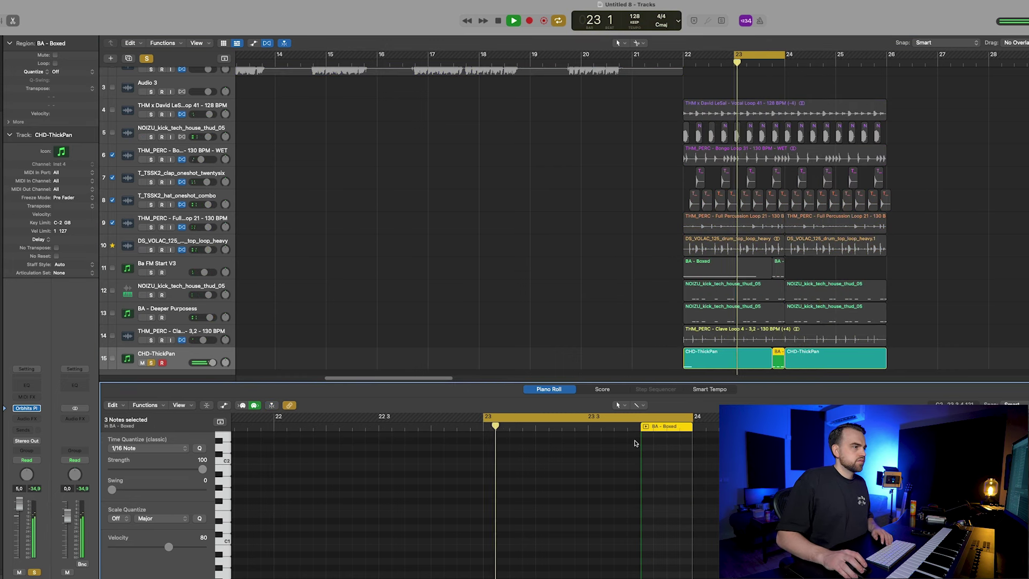
{"action": "left_click", "coordinate": [153, 363]}
{"action": "left_click", "coordinate": [152, 363]}
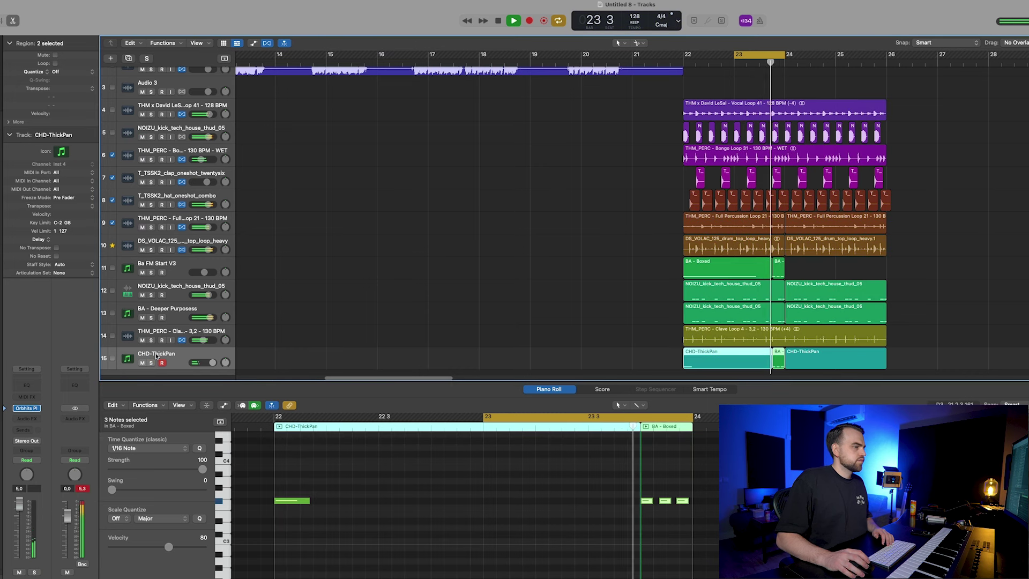
Step: Turn off cycling, play from before bar 22, and lengthen the opening CHD-ThickPan note to beat 3 of that bar
{"action": "key", "text": "c"}
{"action": "left_click", "coordinate": [672, 62]}
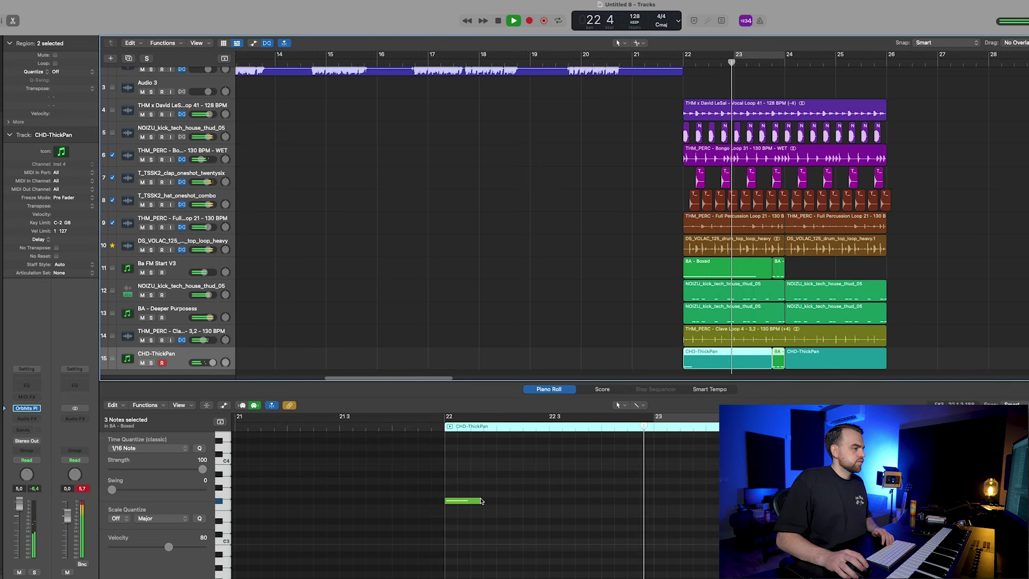
{"action": "left_click_drag", "start_coordinate": [480, 501], "coordinate": [549, 501]}
{"action": "left_click", "coordinate": [695, 492]}
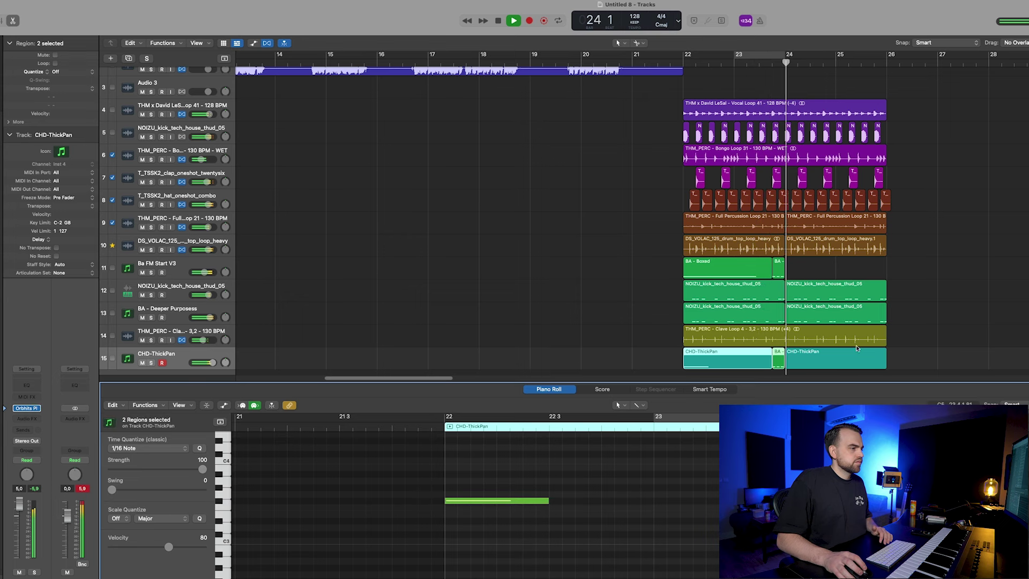
Step: Delete the CHD-ThickPan region at bar 24 and copy the opening CHD-ThickPan and BA - Boxed regions to bar 26
{"action": "left_click", "coordinate": [830, 359]}
{"action": "key", "text": "Delete"}
{"action": "left_click", "coordinate": [707, 357]}
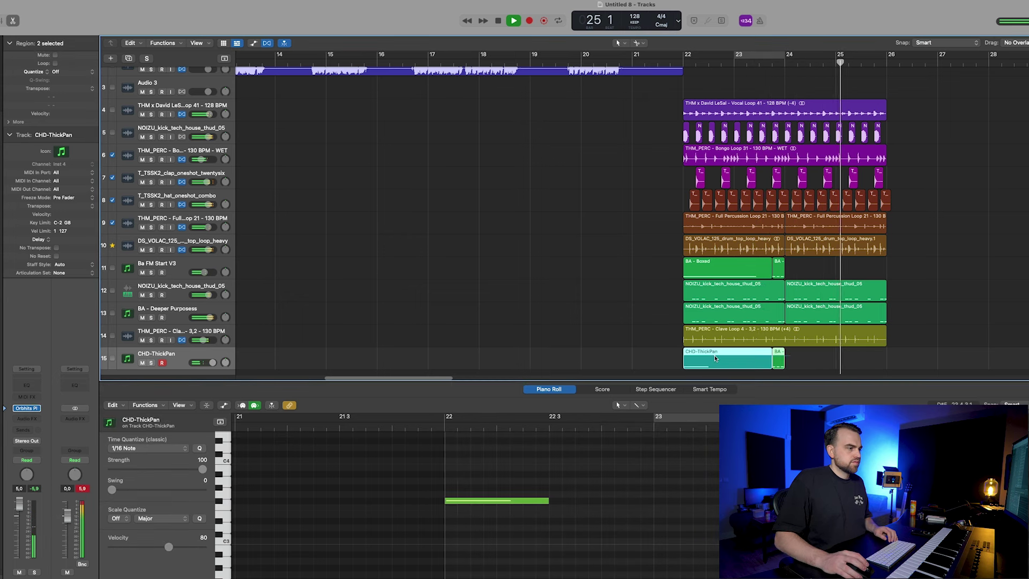
{"action": "left_click", "coordinate": [778, 358], "text": "shift"}
{"action": "left_click_drag", "start_coordinate": [704, 357], "coordinate": [908, 357]}
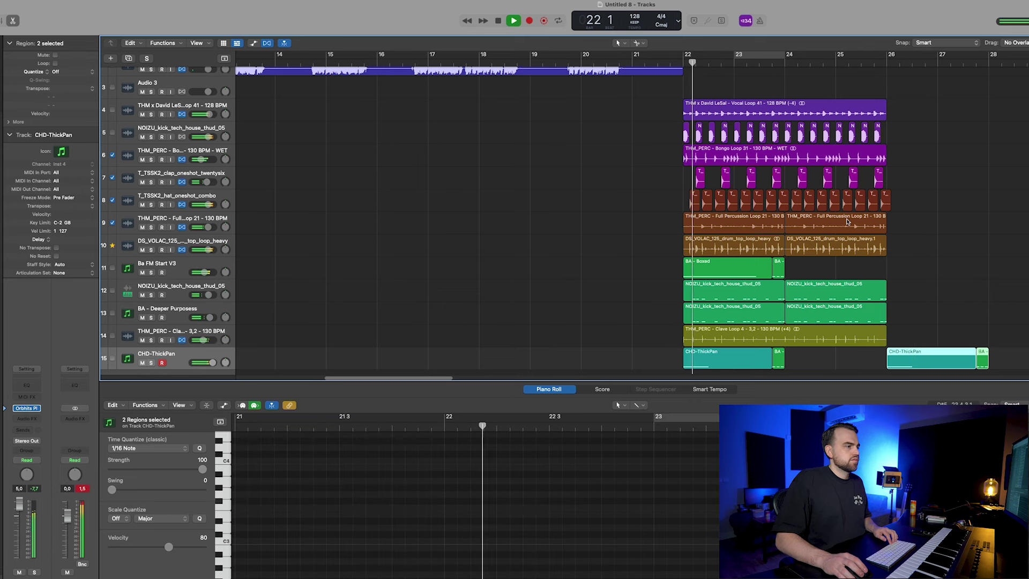
Step: Copy the last clap one-shot half a beat later, to 25 4 3, on the same track while the groove plays
{"action": "scroll", "coordinate": [848, 221], "scroll_direction": "down", "scroll_amount": 1}
{"action": "scroll", "coordinate": [850, 222], "scroll_direction": "down", "scroll_amount": 3}
{"action": "scroll", "coordinate": [850, 223], "scroll_direction": "down", "scroll_amount": 3}
{"action": "scroll", "coordinate": [850, 224], "scroll_direction": "up", "scroll_amount": 3}
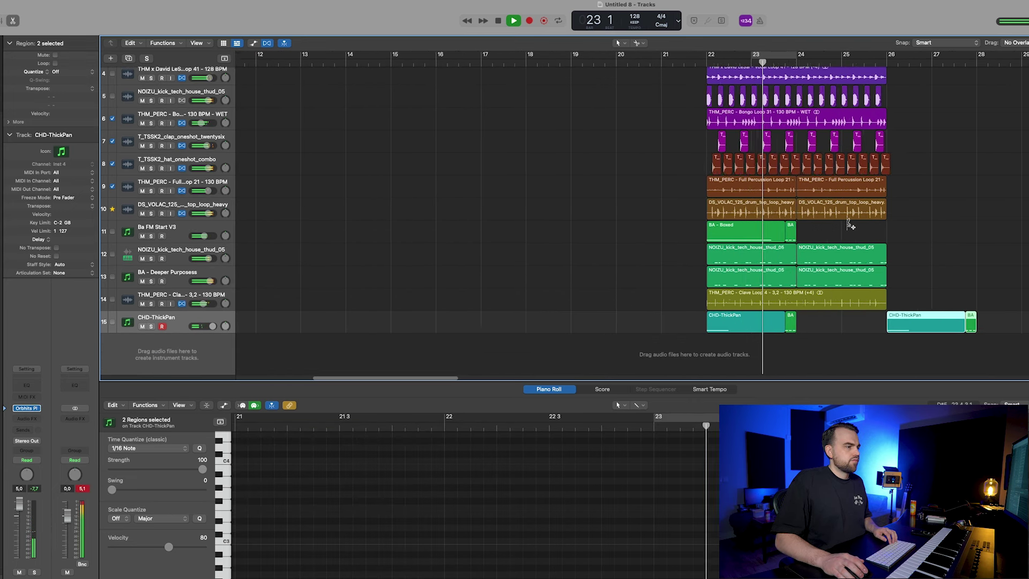
{"action": "scroll", "coordinate": [848, 222], "scroll_direction": "up", "scroll_amount": 2}
{"action": "scroll", "coordinate": [849, 220], "scroll_direction": "up", "scroll_amount": 5}
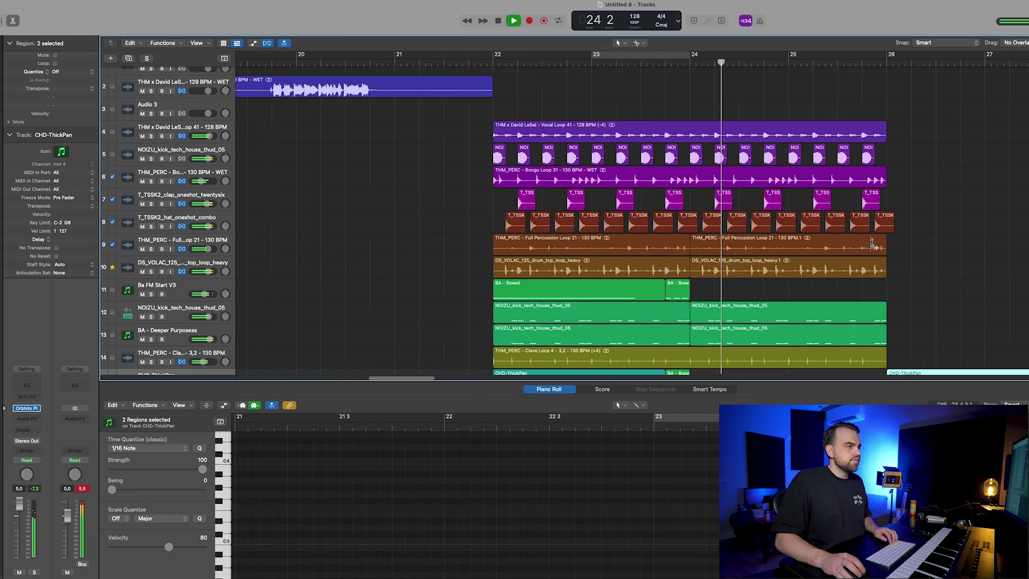
{"action": "left_click", "coordinate": [867, 228]}
{"action": "left_click_drag", "start_coordinate": [829, 203], "coordinate": [869, 207]}
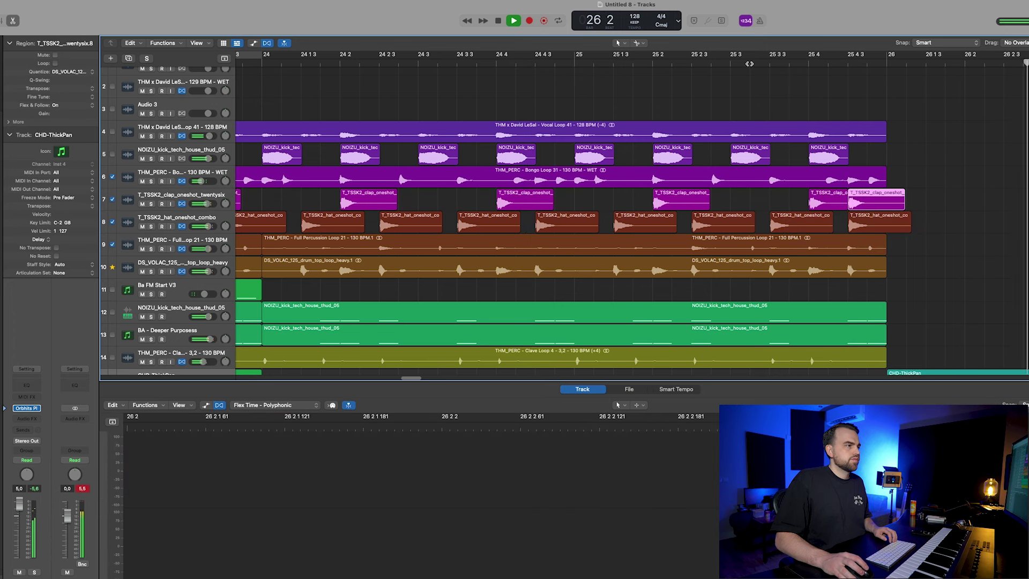
{"action": "scroll", "coordinate": [915, 174], "scroll_direction": "down", "scroll_amount": 1}
{"action": "scroll", "coordinate": [914, 173], "scroll_direction": "down", "scroll_amount": 3}
{"action": "key", "text": "space"}
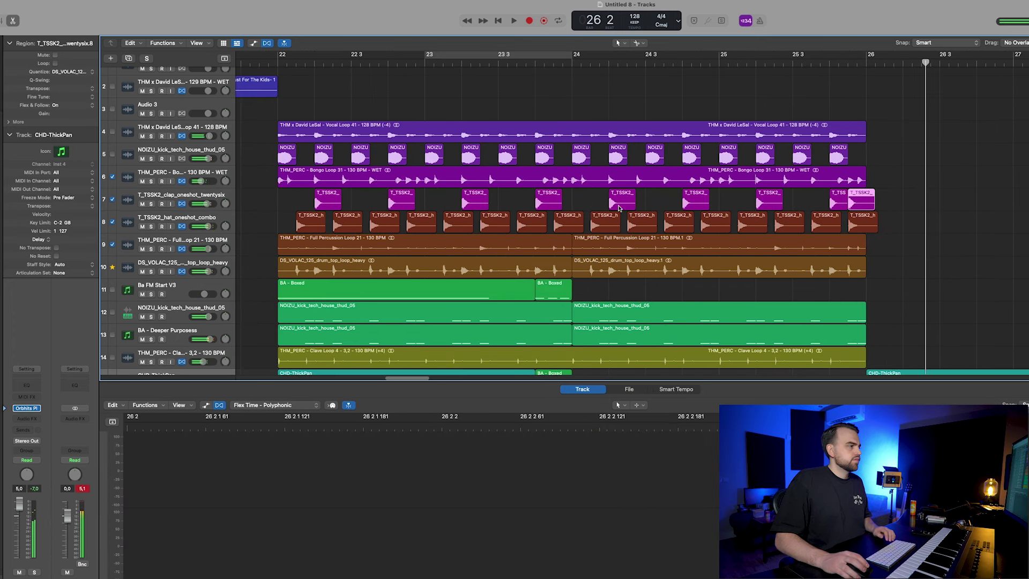
Step: Bounce the clap on beat 4 of bar 22 in place and reverse the bounced audio file
{"action": "left_click", "coordinate": [401, 200]}
{"action": "right_click", "coordinate": [406, 203]}
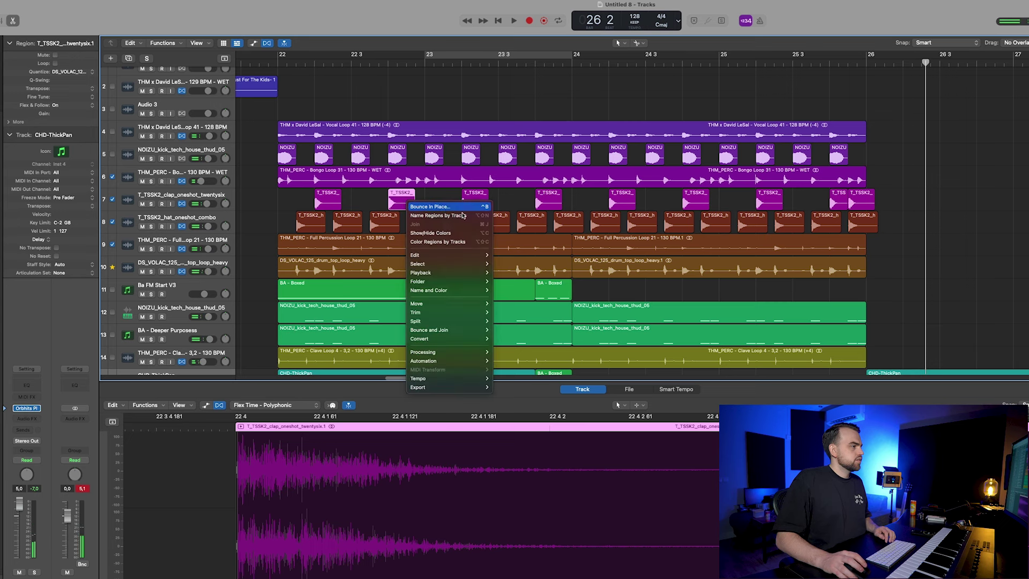
{"action": "left_click", "coordinate": [460, 209]}
{"action": "left_click", "coordinate": [692, 373]}
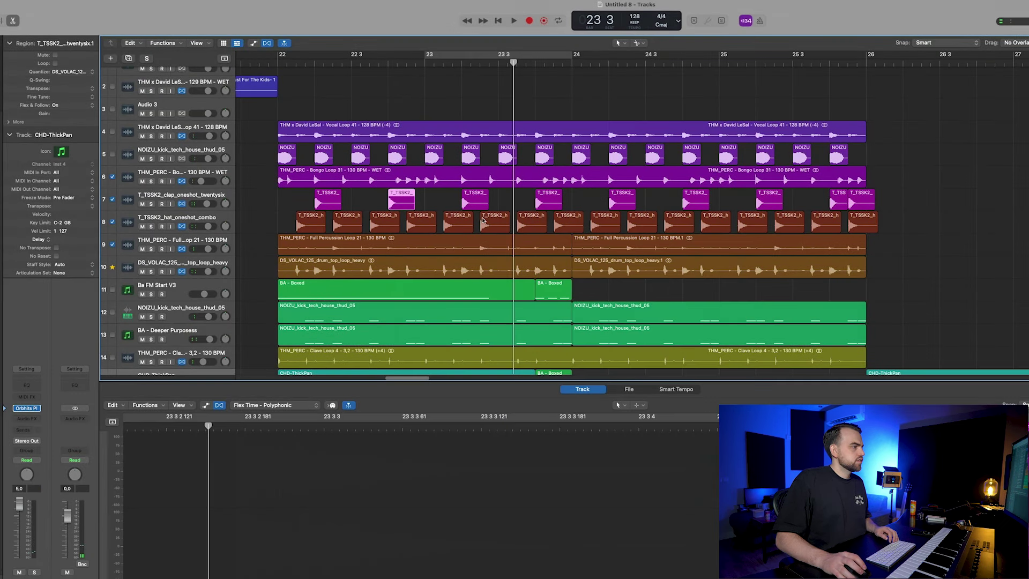
{"action": "left_click", "coordinate": [625, 391]}
{"action": "left_click", "coordinate": [186, 405]}
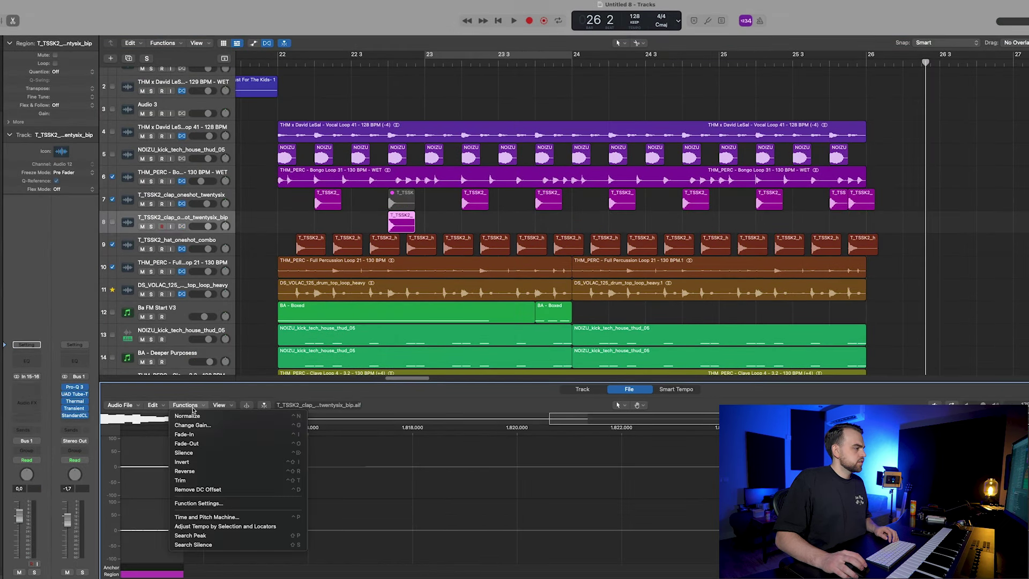
{"action": "left_click", "coordinate": [208, 470]}
Step: Unmute the original clap, move the reversed clap ahead of beat 4 of bar 22, and play from before bar 22
{"action": "left_click", "coordinate": [398, 203]}
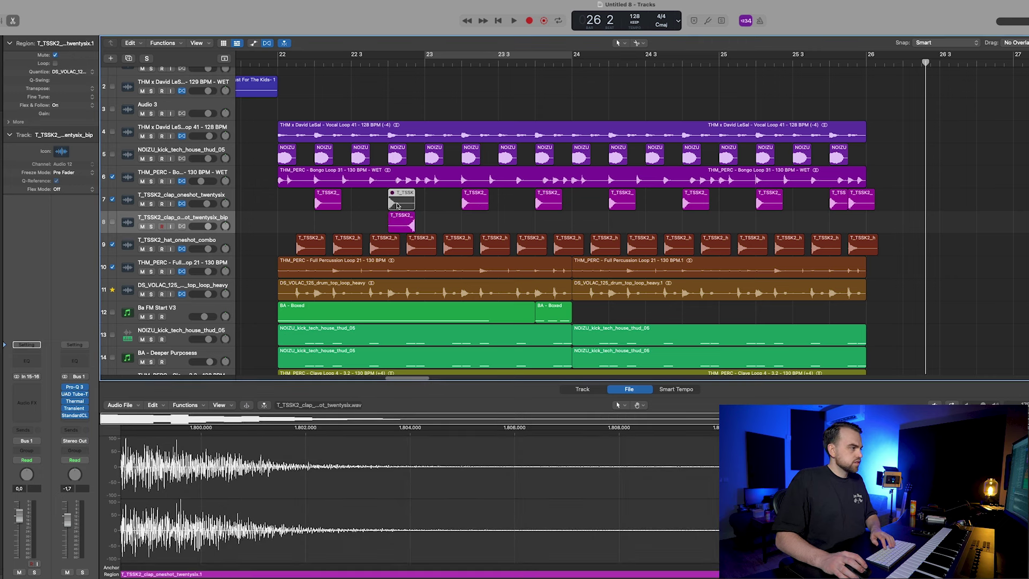
{"action": "left_click_drag", "start_coordinate": [401, 225], "coordinate": [378, 224]}
{"action": "left_click", "coordinate": [258, 70]}
{"action": "key", "text": "space"}
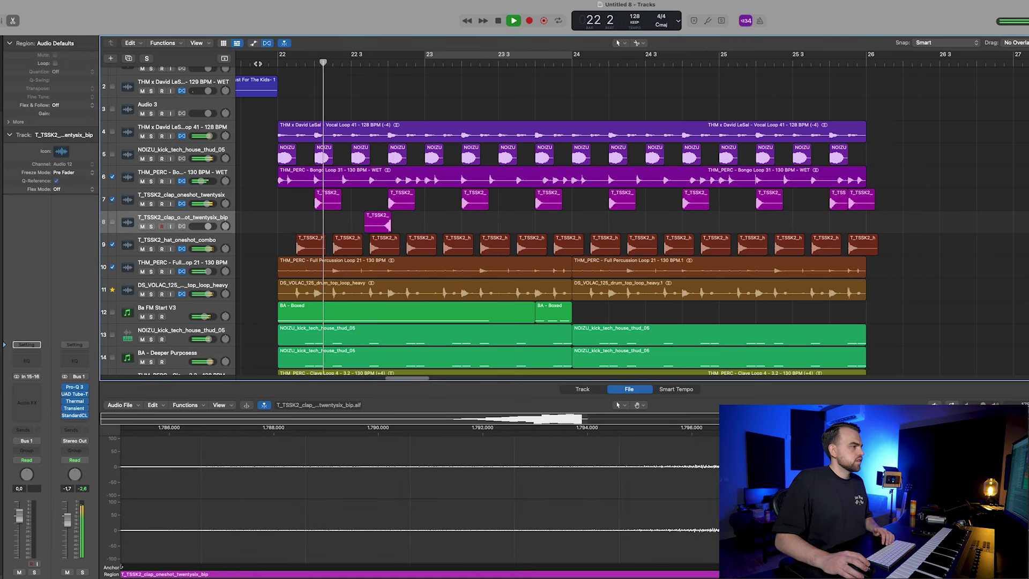
Step: Trim the reversed clap's end to beat 4 of bar 22 and lower its track volume to -5.7 dB
{"action": "key", "text": "super+Right"}
{"action": "key", "text": "super+Right"}
{"action": "key", "text": "super+Right"}
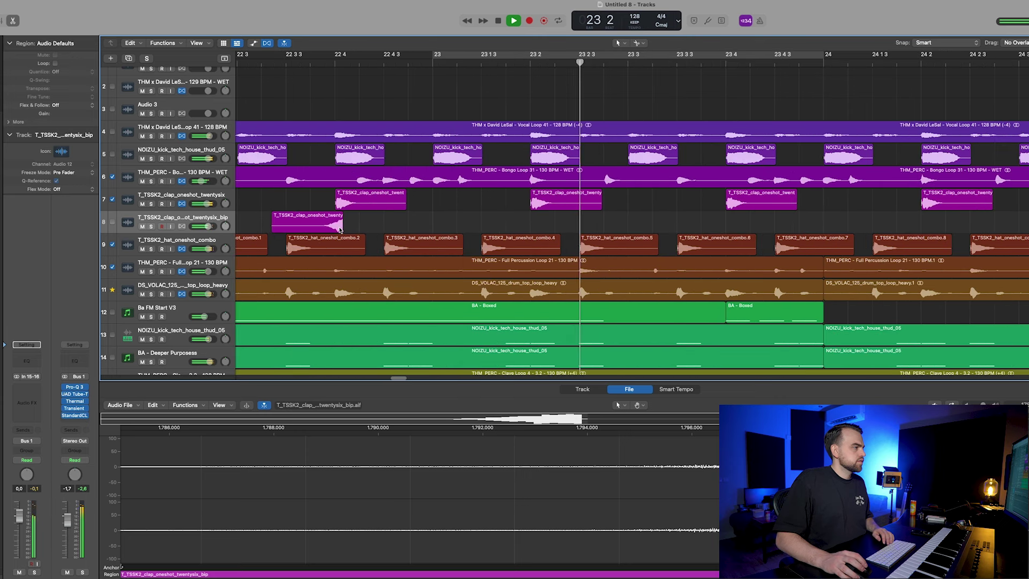
{"action": "left_click", "coordinate": [339, 228]}
{"action": "left_click_drag", "start_coordinate": [212, 226], "coordinate": [209, 227]}
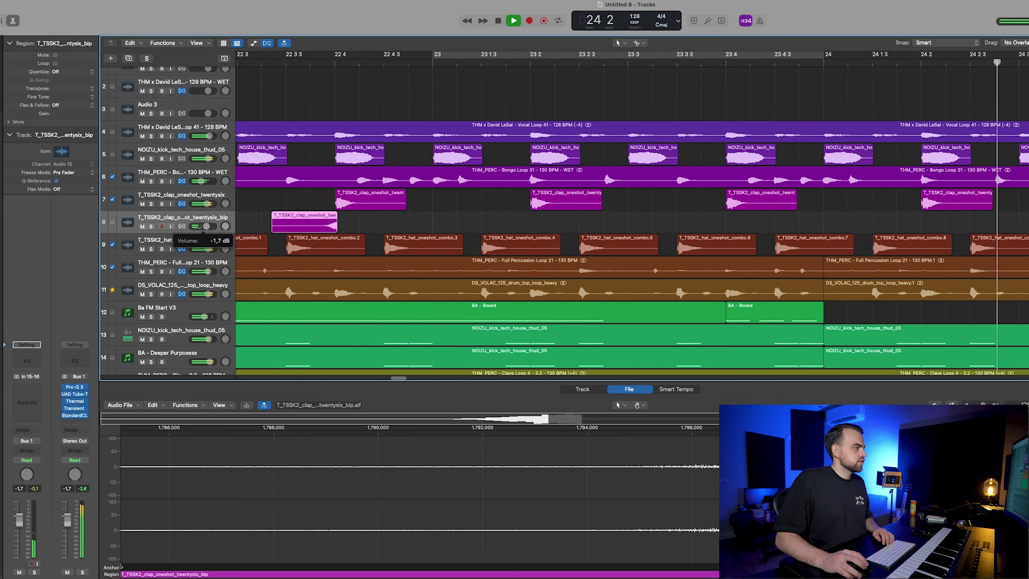
Step: Copy the reversed clap to bar 25 so that it leads into the clap on beat 4
{"action": "key", "text": "super+Left"}
{"action": "scroll", "coordinate": [435, 209], "scroll_direction": "left", "scroll_amount": 3}
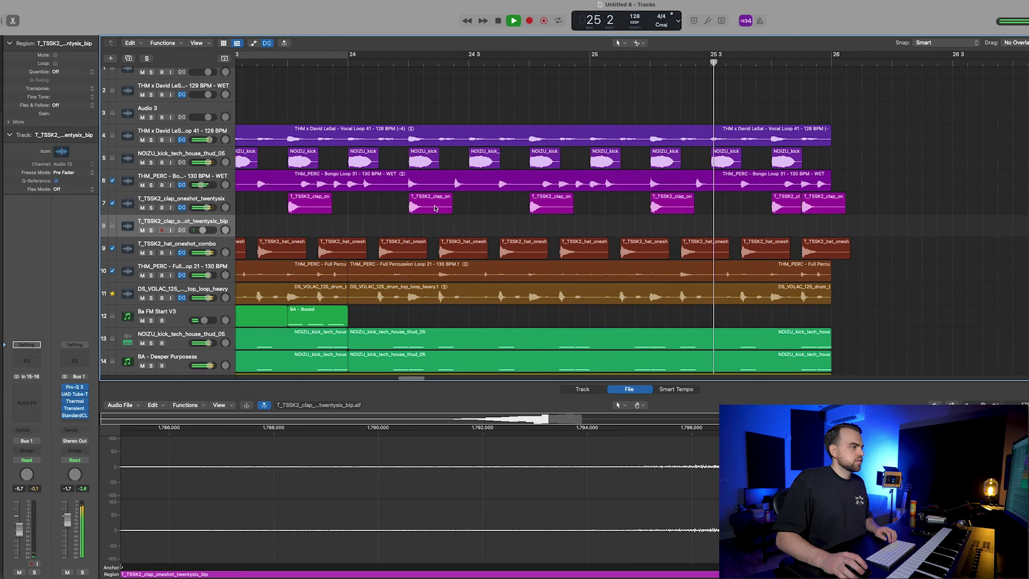
{"action": "key", "text": "super+Left"}
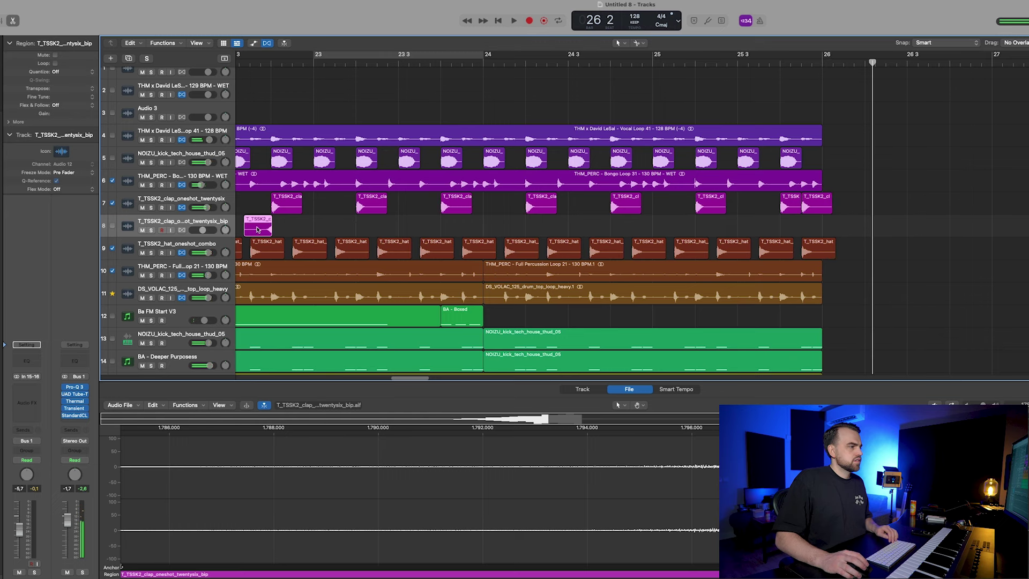
{"action": "left_click_drag", "start_coordinate": [257, 229], "coordinate": [699, 222]}
{"action": "key", "text": "super+Left"}
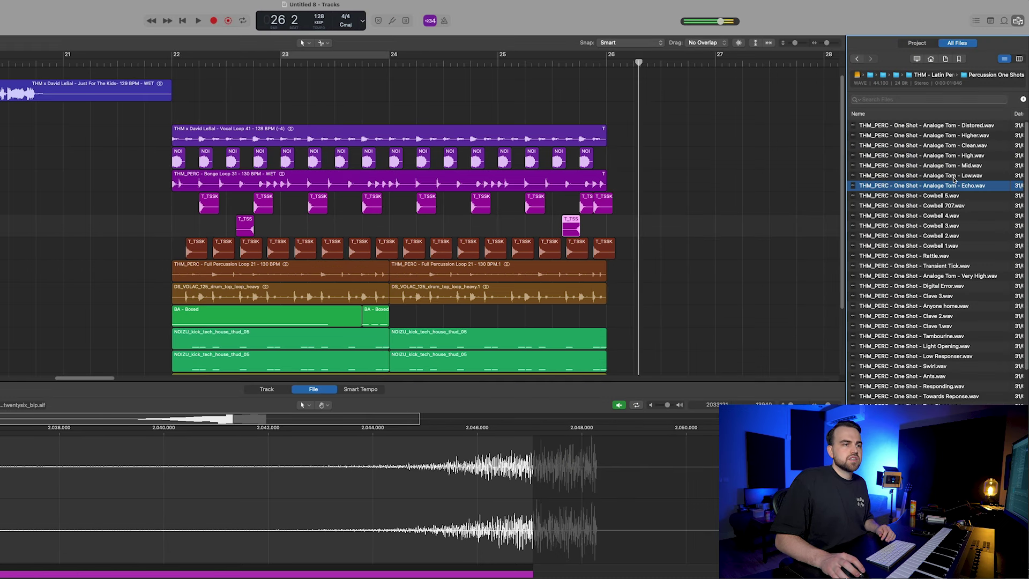
Step: Audition the Analoge Tom one-shots and place two hits of Analoge Tom - Low on a new track at 22 1 4 and 22 2 3
{"action": "left_click", "coordinate": [954, 177]}
{"action": "left_click", "coordinate": [952, 168]}
{"action": "left_click", "coordinate": [952, 178]}
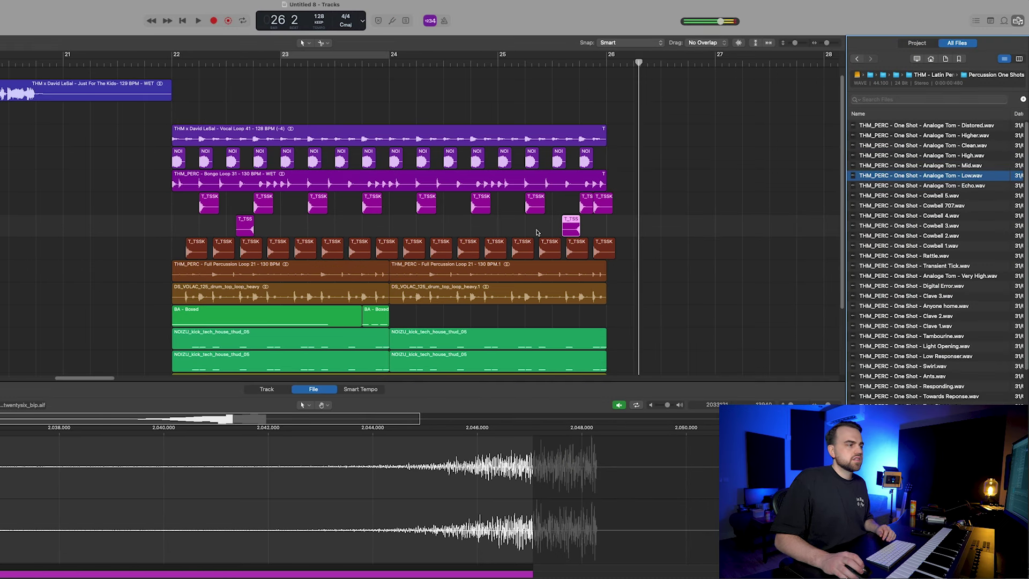
{"action": "scroll", "coordinate": [536, 232], "scroll_direction": "down", "scroll_amount": 3}
{"action": "scroll", "coordinate": [524, 234], "scroll_direction": "down", "scroll_amount": 5}
{"action": "left_click_drag", "start_coordinate": [964, 170], "coordinate": [187, 324]}
{"action": "scroll", "coordinate": [210, 287], "scroll_direction": "up", "scroll_amount": 5}
{"action": "key", "text": "space"}
{"action": "key", "text": "space"}
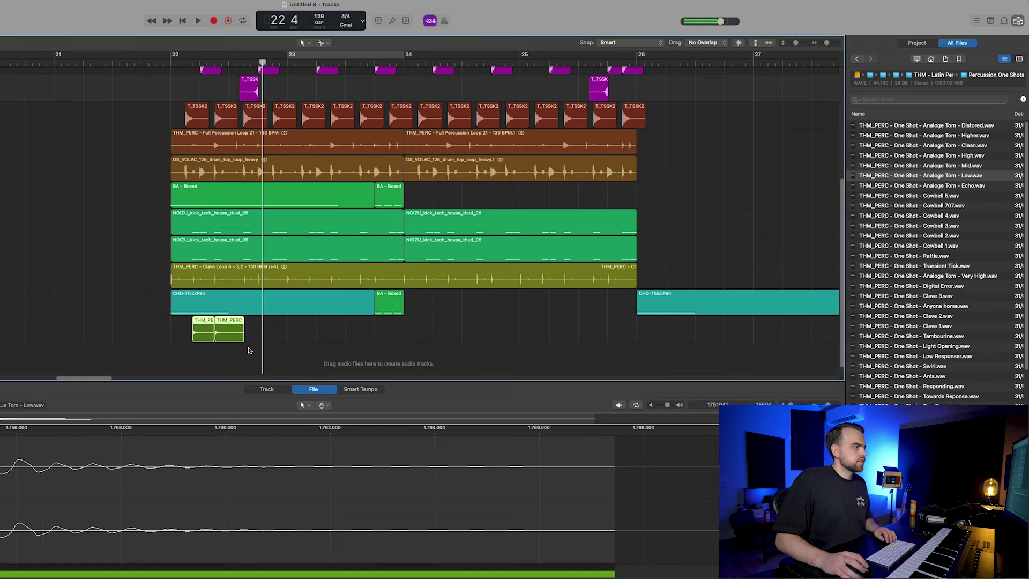
Step: Play the groove from before bar 22 and copy both low tom hits two bars later, into bar 24
{"action": "left_click", "coordinate": [160, 59]}
{"action": "key", "text": "space"}
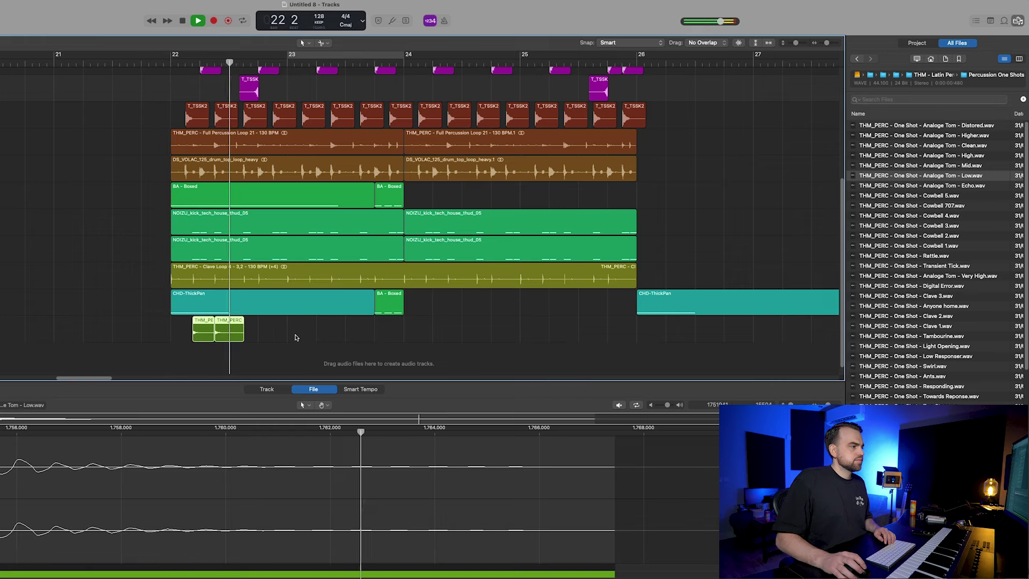
{"action": "left_click_drag", "start_coordinate": [224, 351], "coordinate": [198, 332]}
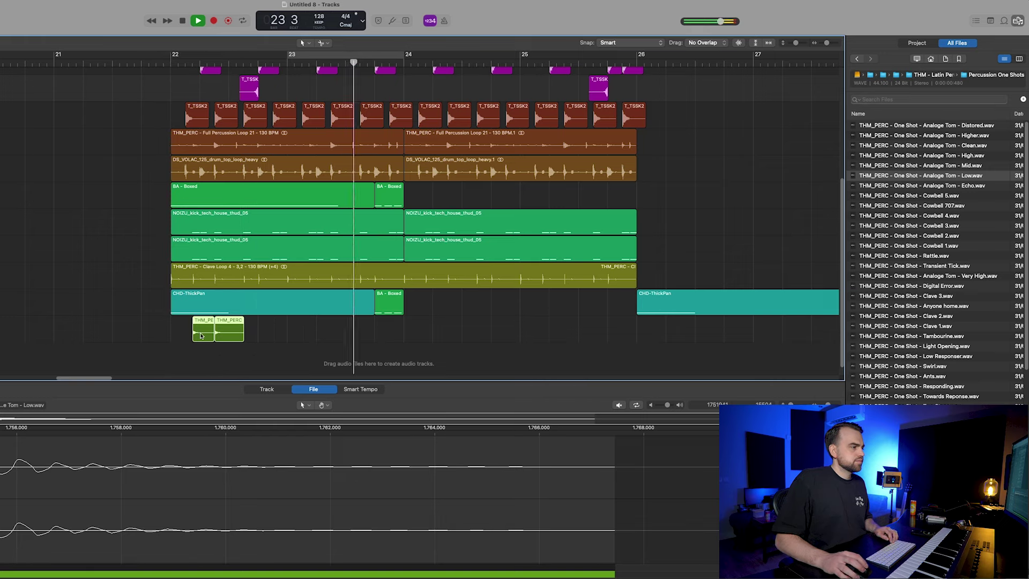
{"action": "left_click_drag", "start_coordinate": [201, 334], "coordinate": [435, 338]}
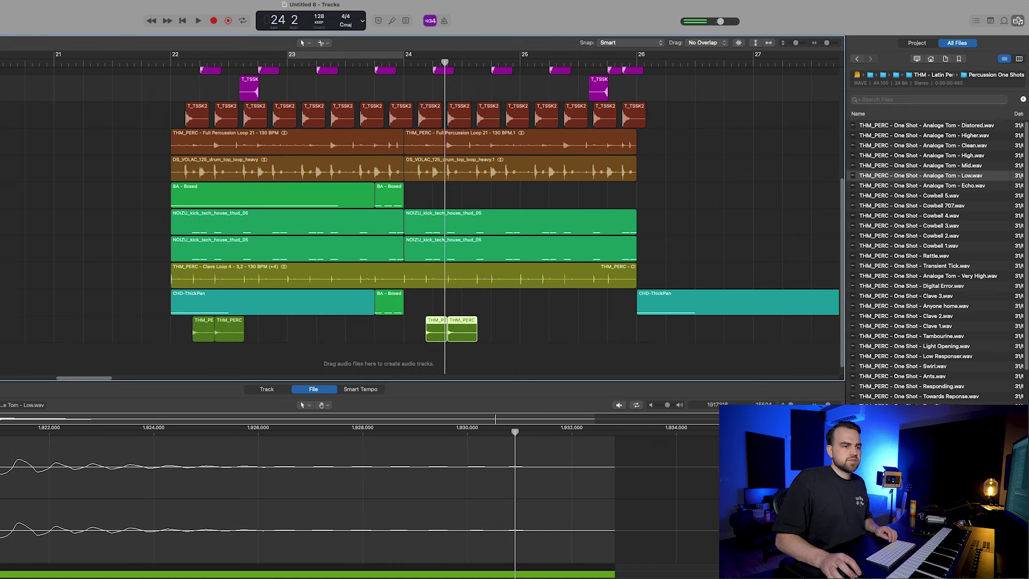
Step: Audition further percussion one-shots and place THM_PERC - One Shot - Towards Reponse.wav on a new track below the toms in bar 22
{"action": "left_click", "coordinate": [909, 407]}
{"action": "scroll", "coordinate": [909, 406], "scroll_direction": "down", "scroll_amount": 4}
{"action": "left_click", "coordinate": [946, 313]}
{"action": "left_click", "coordinate": [948, 320]}
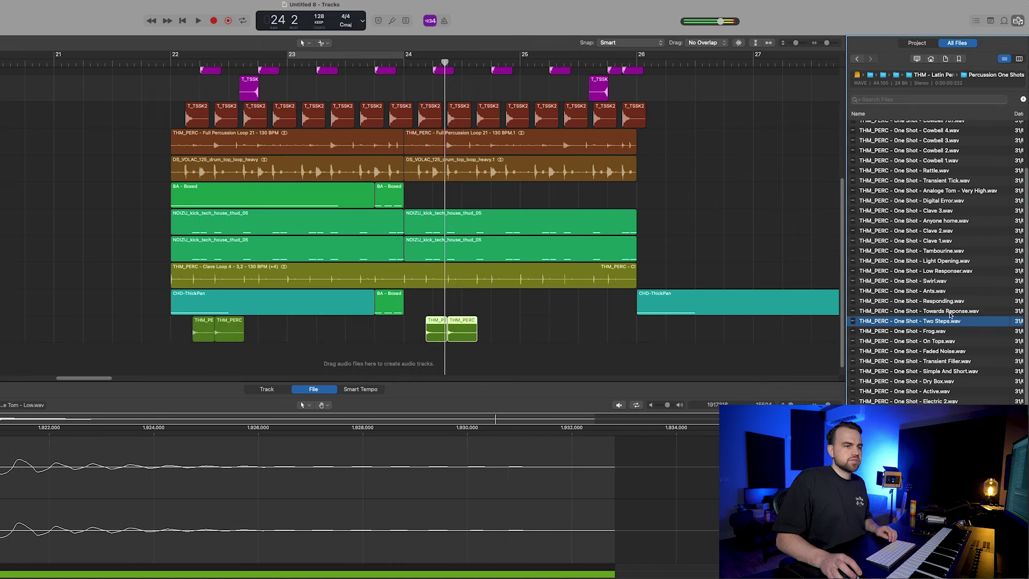
{"action": "left_click", "coordinate": [949, 313]}
{"action": "left_click_drag", "start_coordinate": [951, 311], "coordinate": [197, 358]}
{"action": "scroll", "coordinate": [197, 351], "scroll_direction": "up", "scroll_amount": 5}
{"action": "left_click", "coordinate": [226, 353]}
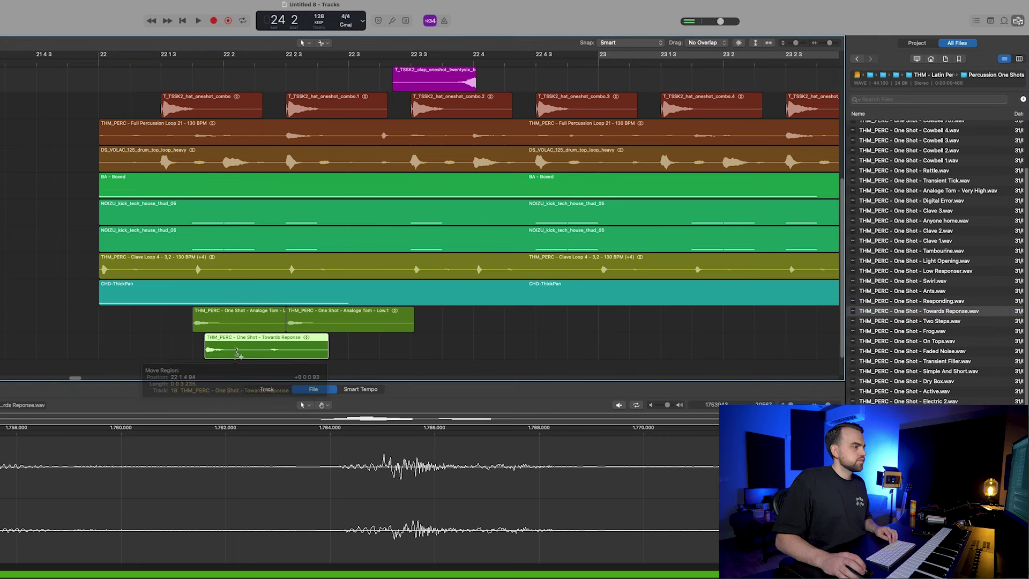
Step: Play the Towards Reponse hit in context, move it to start with the first low tom at 22 1 4, and replay from before bar 22
{"action": "scroll", "coordinate": [214, 351], "scroll_direction": "down", "scroll_amount": 5}
{"action": "left_click", "coordinate": [147, 60]}
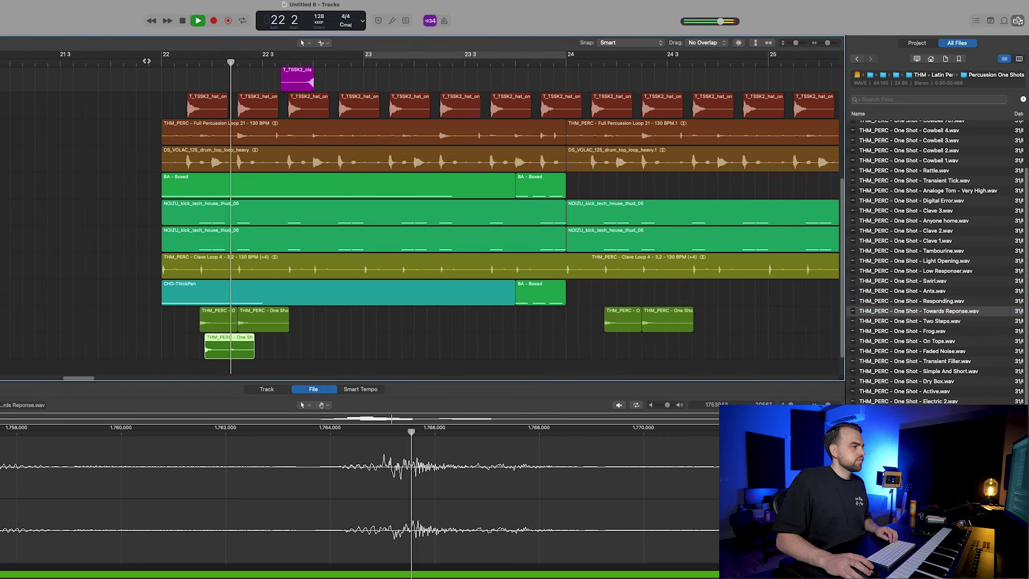
{"action": "key", "text": "super+Right"}
{"action": "key", "text": "super+Right"}
{"action": "key", "text": "super+Right"}
{"action": "key", "text": "space"}
{"action": "left_click_drag", "start_coordinate": [234, 351], "coordinate": [222, 351]}
{"action": "left_click", "coordinate": [80, 61]}
{"action": "key", "text": "space"}
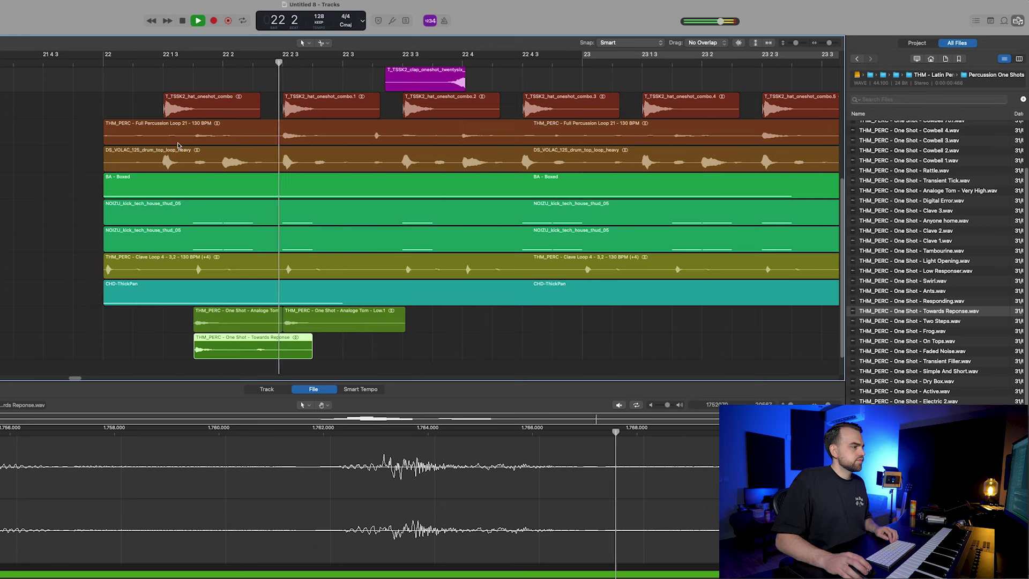
Step: Delete the reversed clap in bar 22, keeping only its copy in bar 25
{"action": "key", "text": "super+Left"}
{"action": "key", "text": "super+Left"}
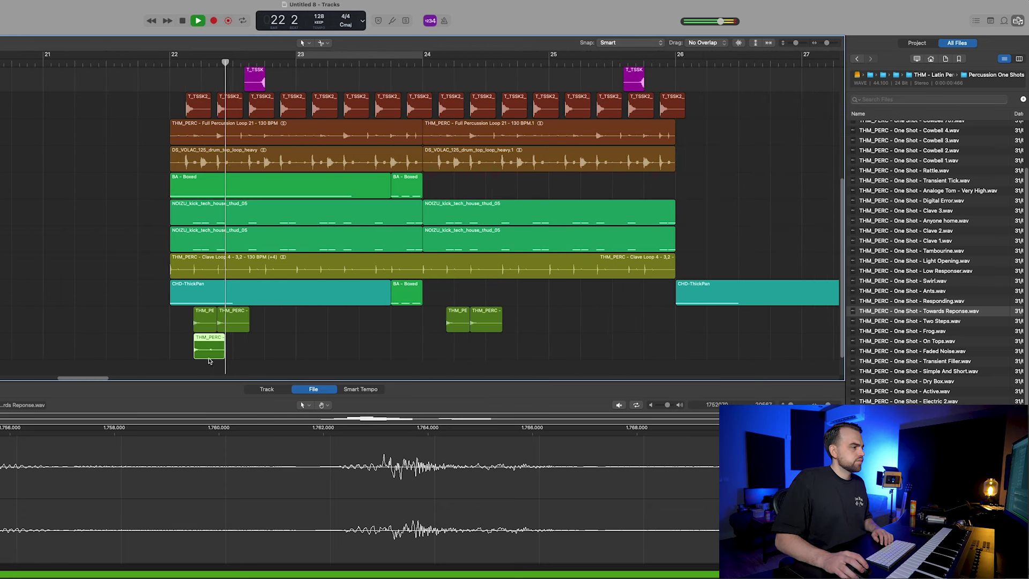
{"action": "key", "text": "super+Left"}
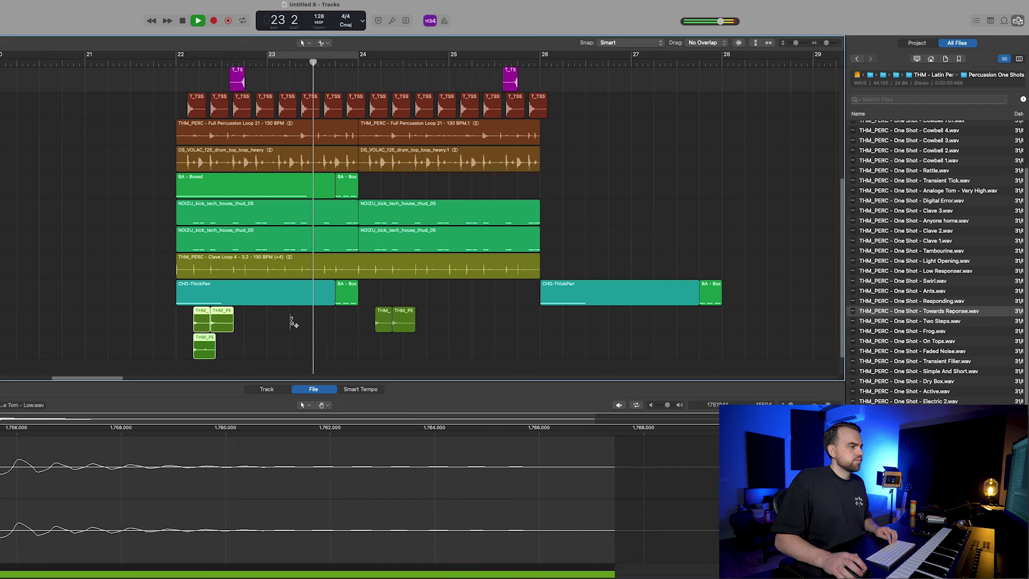
{"action": "key", "text": "super+Up"}
{"action": "key", "text": "Delete"}
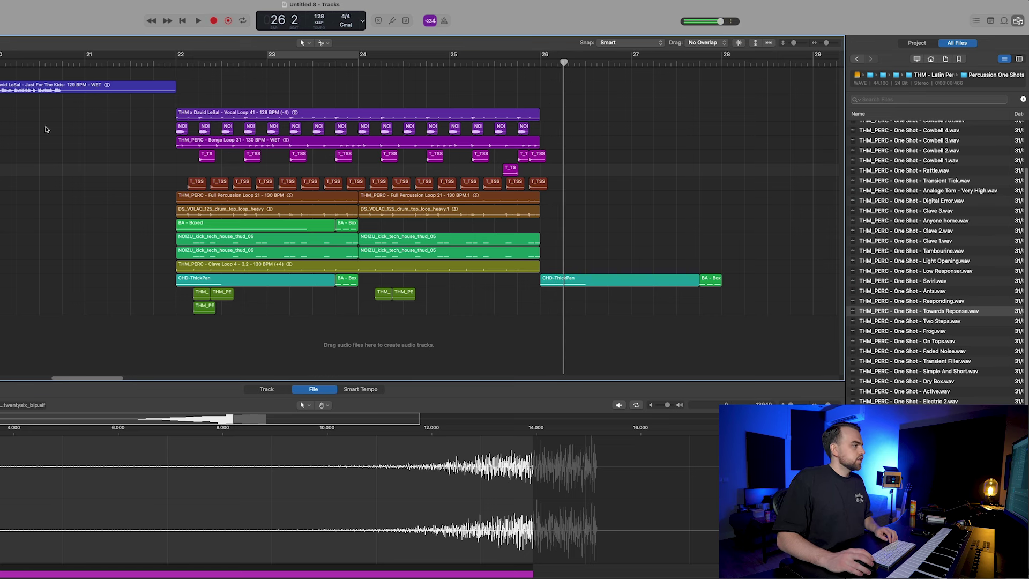
Step: Add a new audio track below the kick, place a copy of the first kick on it at 22 1 3, and play the groove
{"action": "left_click", "coordinate": [2, 128]}
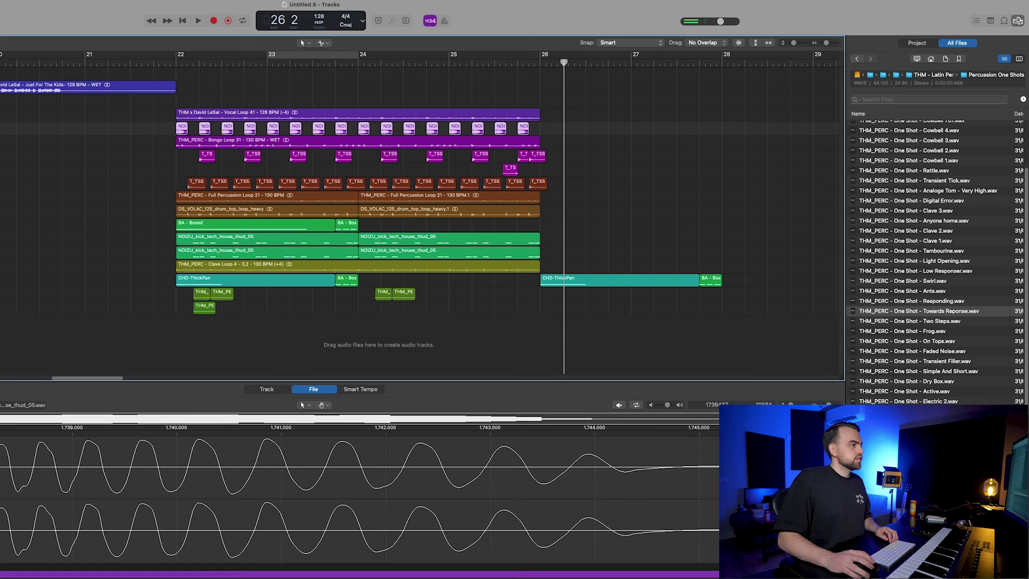
{"action": "key", "text": "super+d"}
{"action": "left_click_drag", "start_coordinate": [182, 131], "coordinate": [193, 142]}
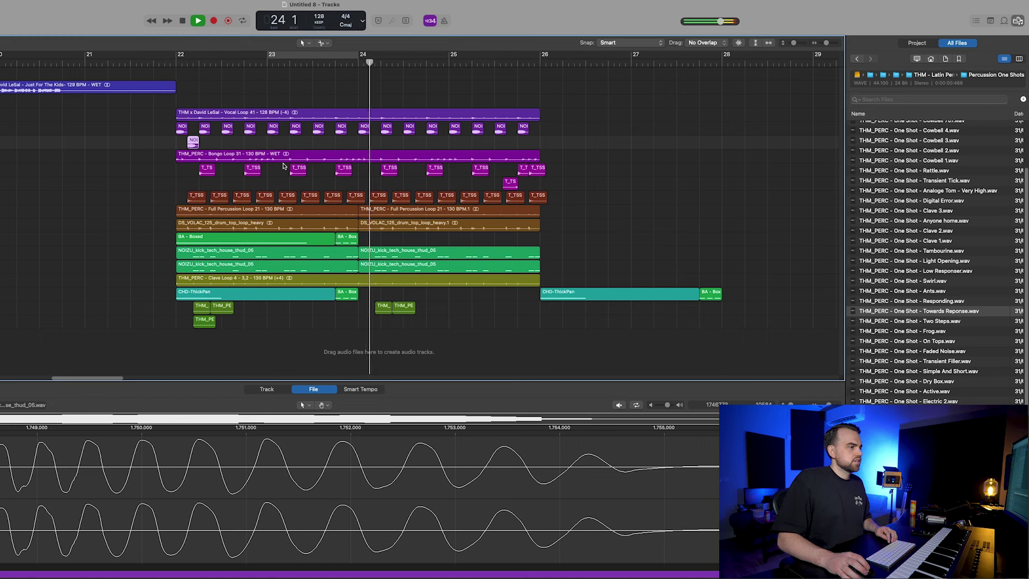
{"action": "key", "text": "super+Left"}
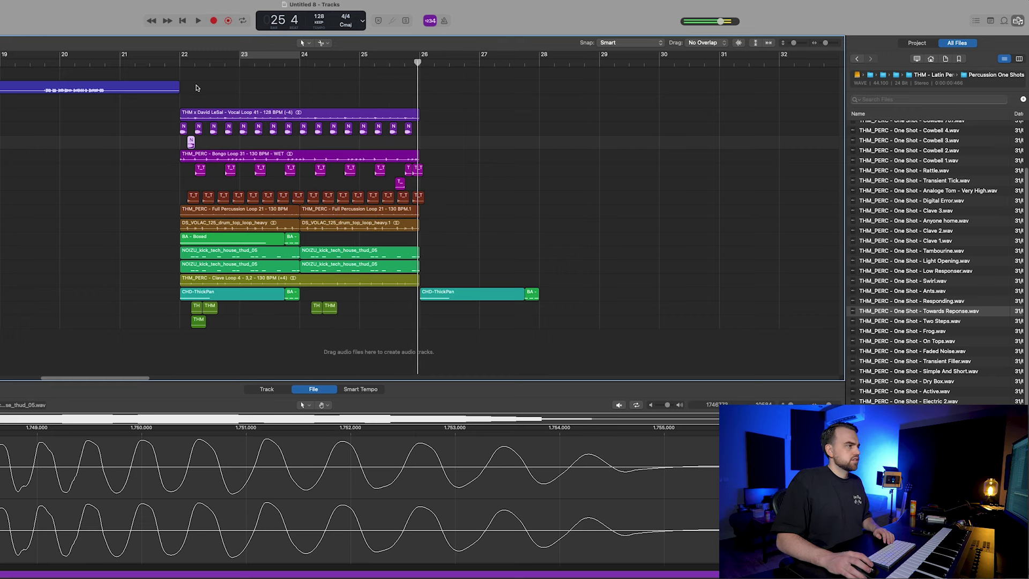
{"action": "key", "text": "super+Left"}
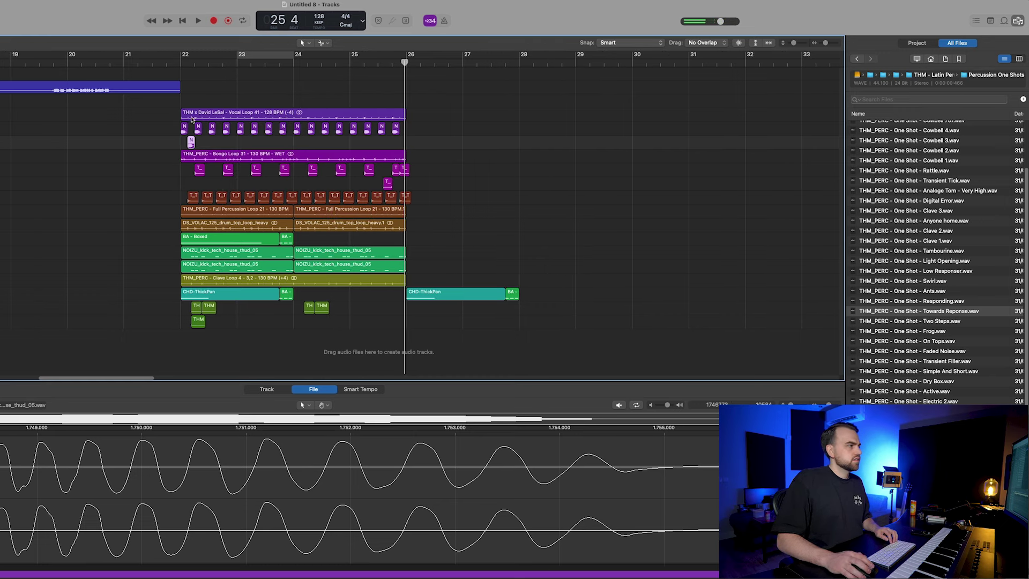
Step: Examine the arrangement back to bar 1 and play the Just For The Kids vocal from its start
{"action": "scroll", "coordinate": [193, 123], "scroll_direction": "left", "scroll_amount": 5}
{"action": "key", "text": "super+Left"}
{"action": "key", "text": "super+Left"}
{"action": "key", "text": "super+Left"}
{"action": "key", "text": "super+Left"}
{"action": "key", "text": "super+Up"}
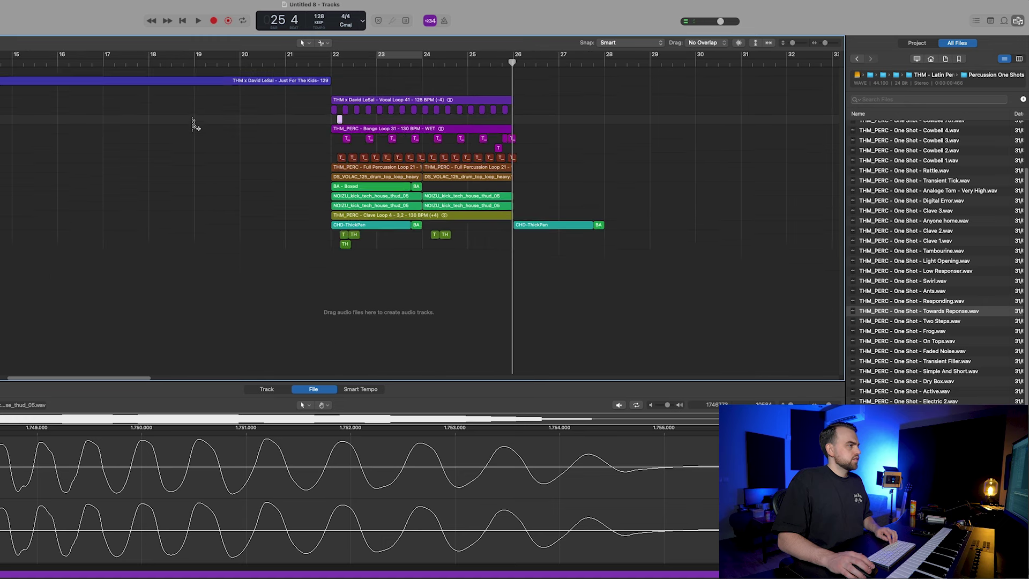
{"action": "key", "text": "super+Up"}
{"action": "key", "text": "super+Down"}
{"action": "key", "text": "super+Down"}
{"action": "key", "text": "super+Down"}
{"action": "key", "text": "super+Left"}
{"action": "key", "text": "super+Left"}
{"action": "key", "text": "super+Left"}
{"action": "key", "text": "super+Left"}
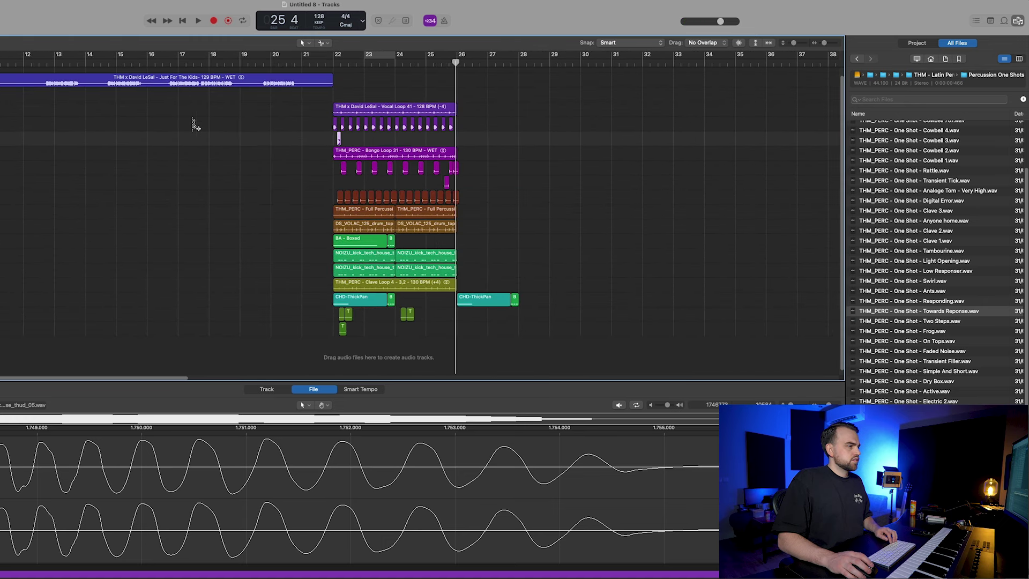
{"action": "scroll", "coordinate": [193, 123], "scroll_direction": "left", "scroll_amount": 6}
{"action": "key", "text": "super+Left"}
{"action": "key", "text": "super+Left"}
{"action": "key", "text": "super+Left"}
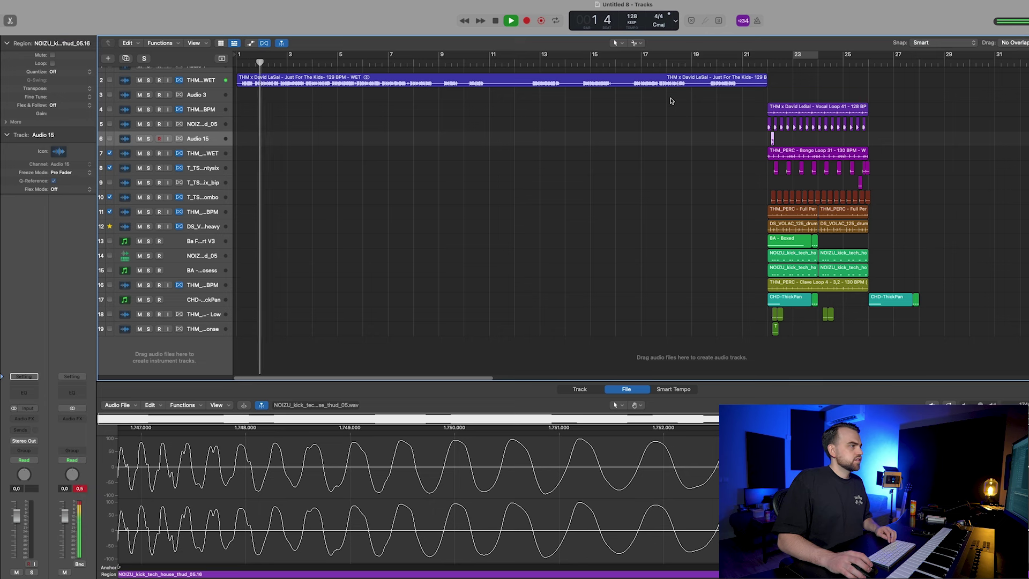
Step: Try the Pitch Correction plug-in on the Just For The Kids vocal track and remove it again
{"action": "key", "text": "super+Down"}
{"action": "scroll", "coordinate": [472, 110], "scroll_direction": "up", "scroll_amount": 3}
{"action": "left_click", "coordinate": [468, 101]}
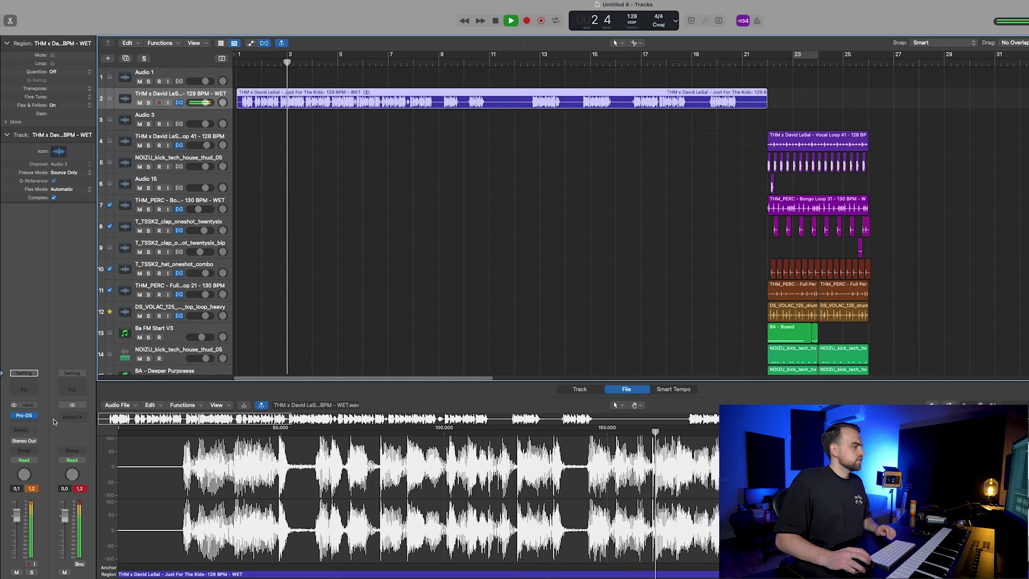
{"action": "left_click", "coordinate": [24, 424]}
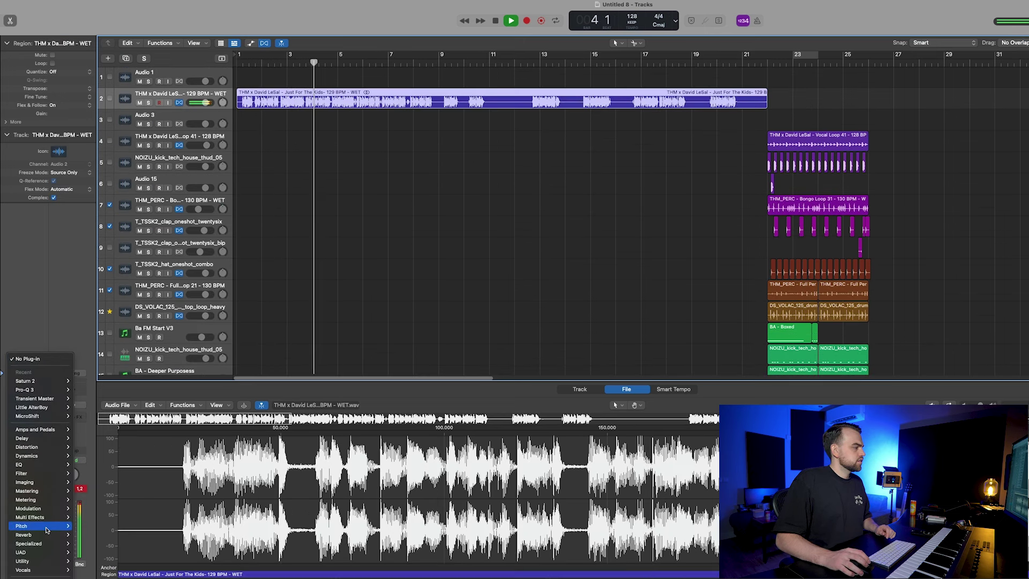
{"action": "mouse_move", "coordinate": [46, 529]}
{"action": "left_click", "coordinate": [182, 528]}
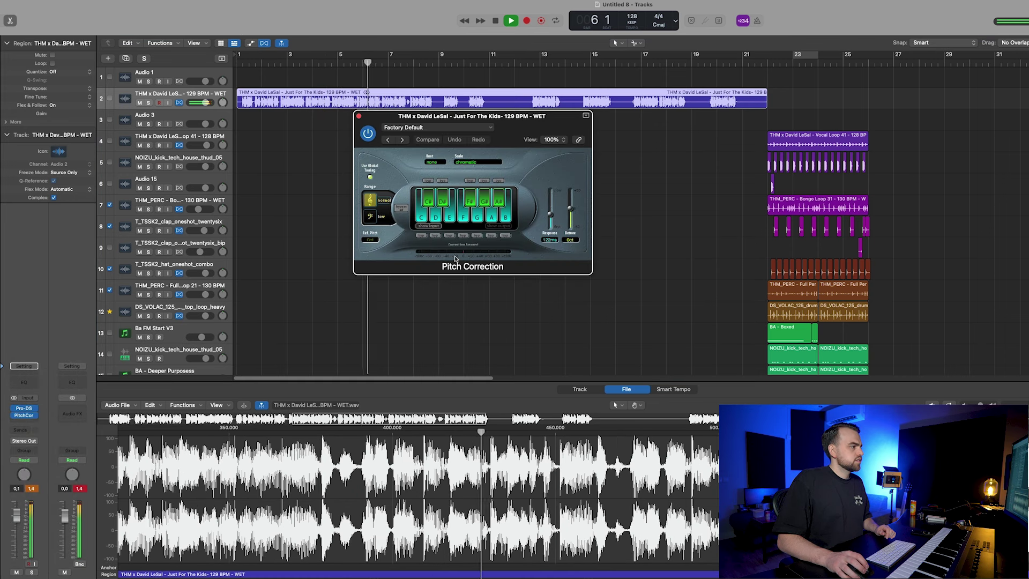
{"action": "left_click", "coordinate": [358, 115]}
{"action": "left_click", "coordinate": [34, 416]}
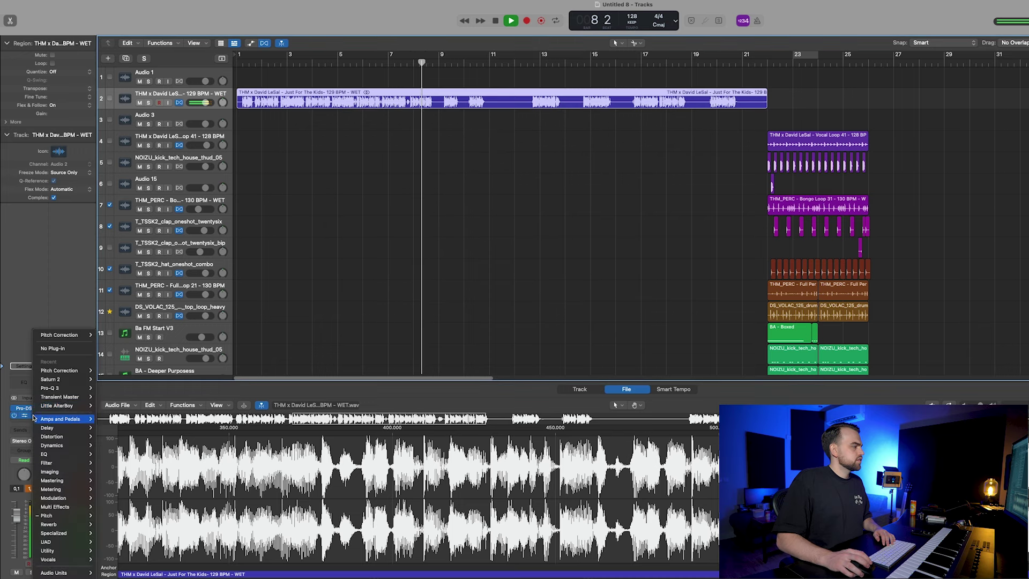
{"action": "left_click", "coordinate": [54, 349]}
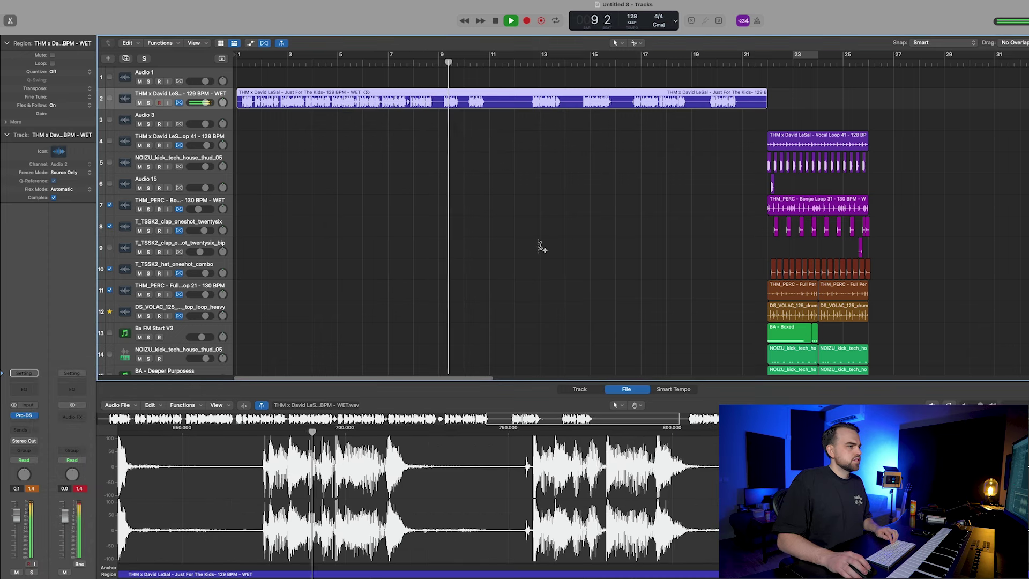
Step: Browse to the Hooks folder of the THM x David LeSal Tech House Vocals pack and preview the WET version of The Hookup
{"action": "key", "text": "super+Left"}
{"action": "scroll", "coordinate": [577, 268], "scroll_direction": "down", "scroll_amount": 2}
{"action": "key", "text": "super+Up"}
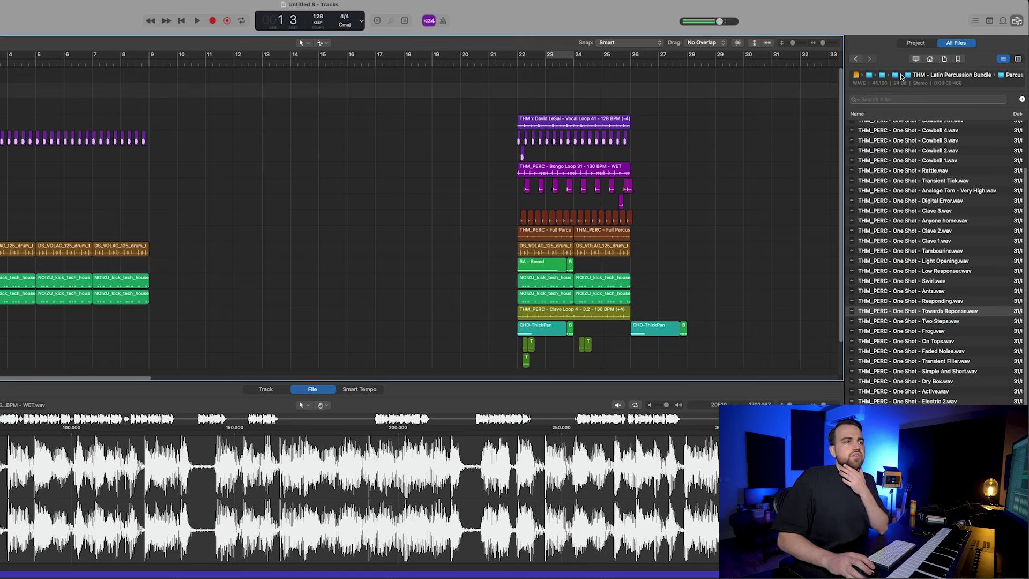
{"action": "left_click", "coordinate": [901, 76]}
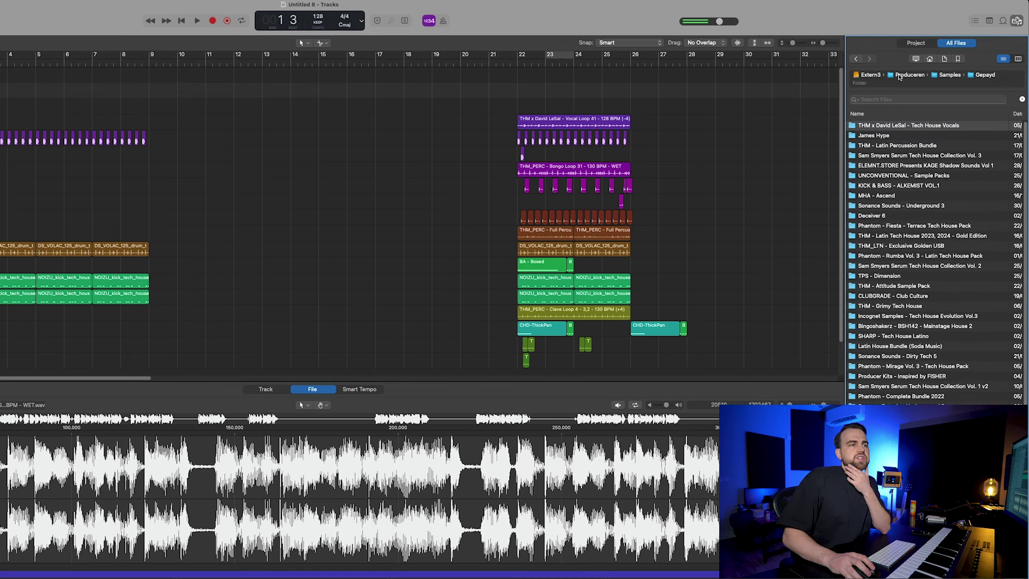
{"action": "double_click", "coordinate": [953, 126]}
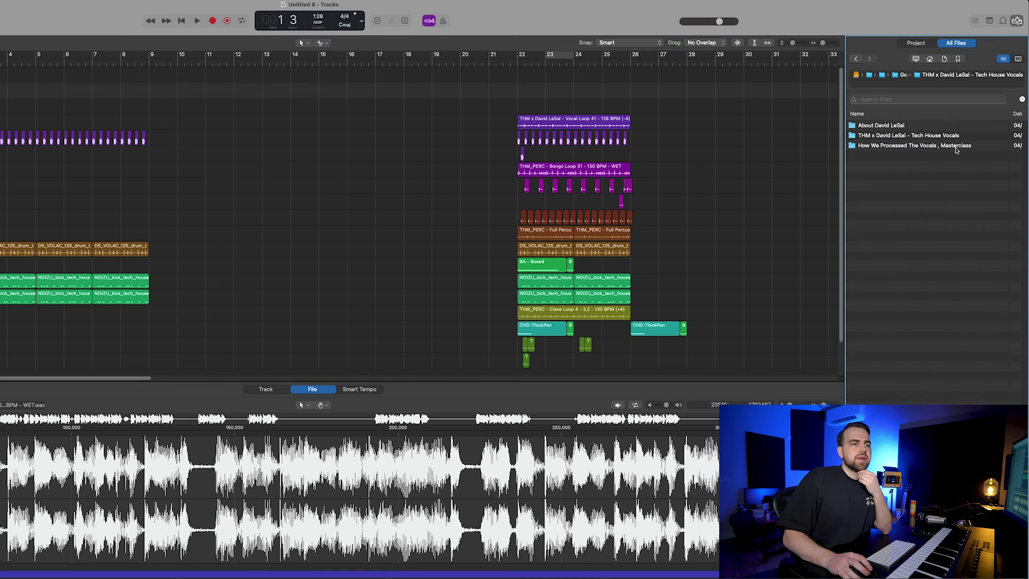
{"action": "double_click", "coordinate": [947, 135]}
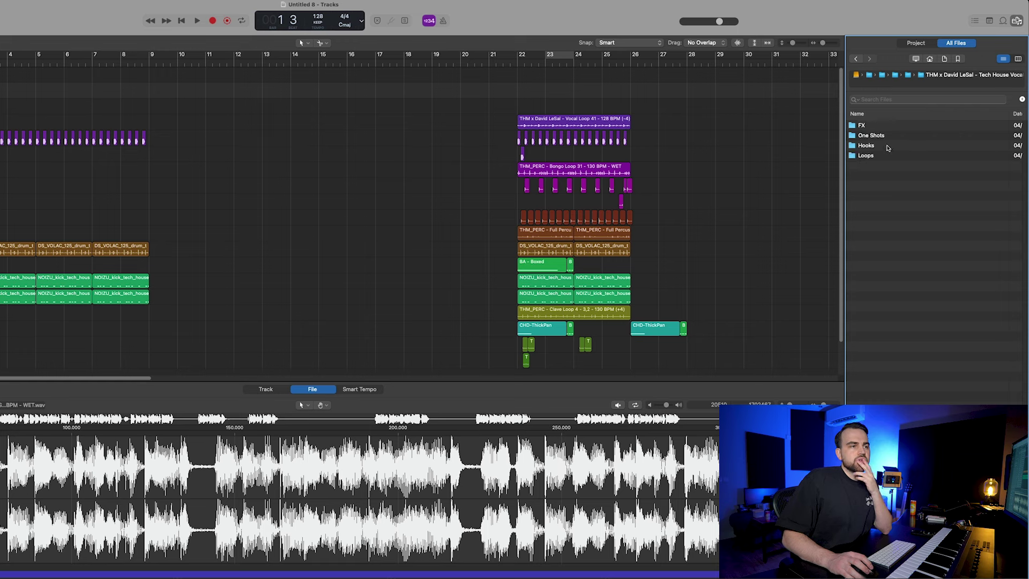
{"action": "double_click", "coordinate": [887, 146]}
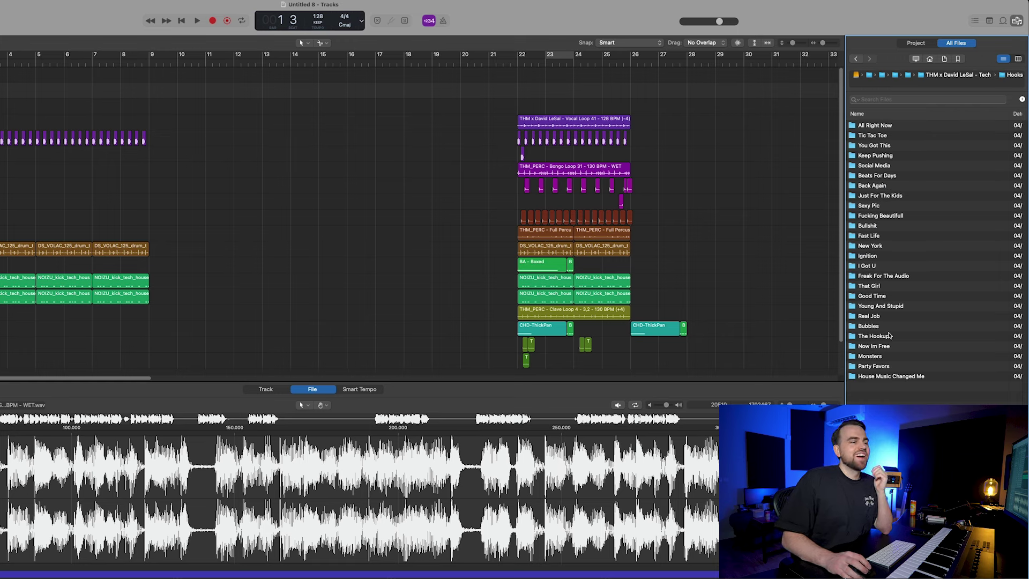
{"action": "double_click", "coordinate": [888, 336]}
{"action": "left_click", "coordinate": [933, 125]}
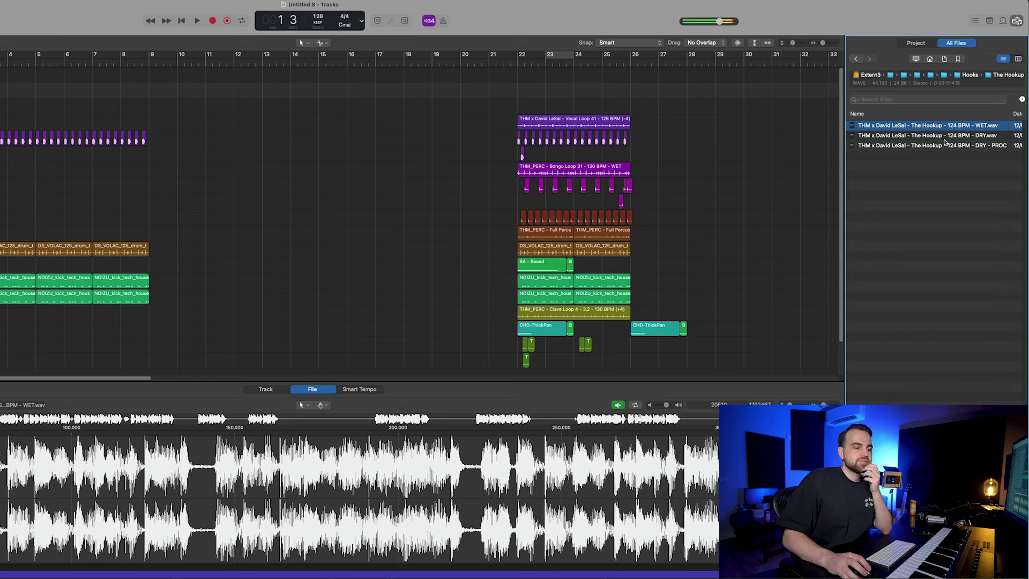
Step: Preview the 128 BPM WET version of the Freak For The Audio hook, place it on track 2 from bar 1, and play it
{"action": "left_click", "coordinate": [968, 75]}
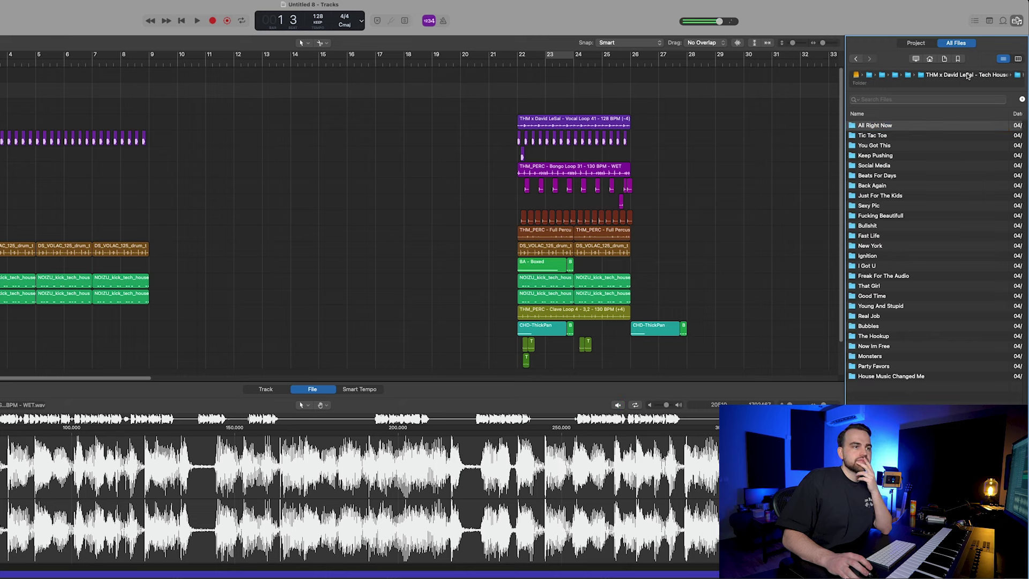
{"action": "double_click", "coordinate": [883, 275]}
{"action": "left_click", "coordinate": [909, 124]}
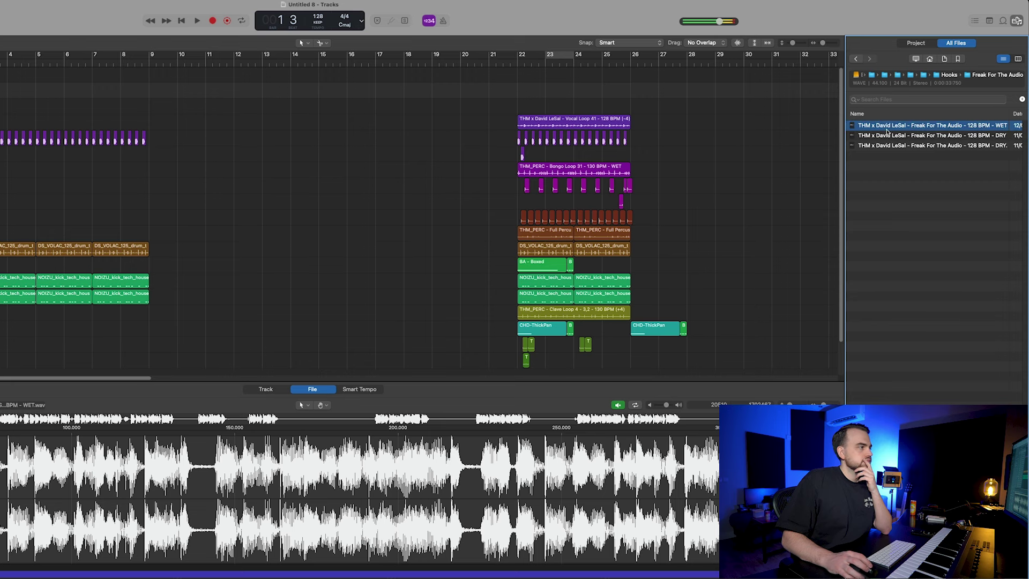
{"action": "left_click_drag", "start_coordinate": [887, 131], "coordinate": [3, 91]}
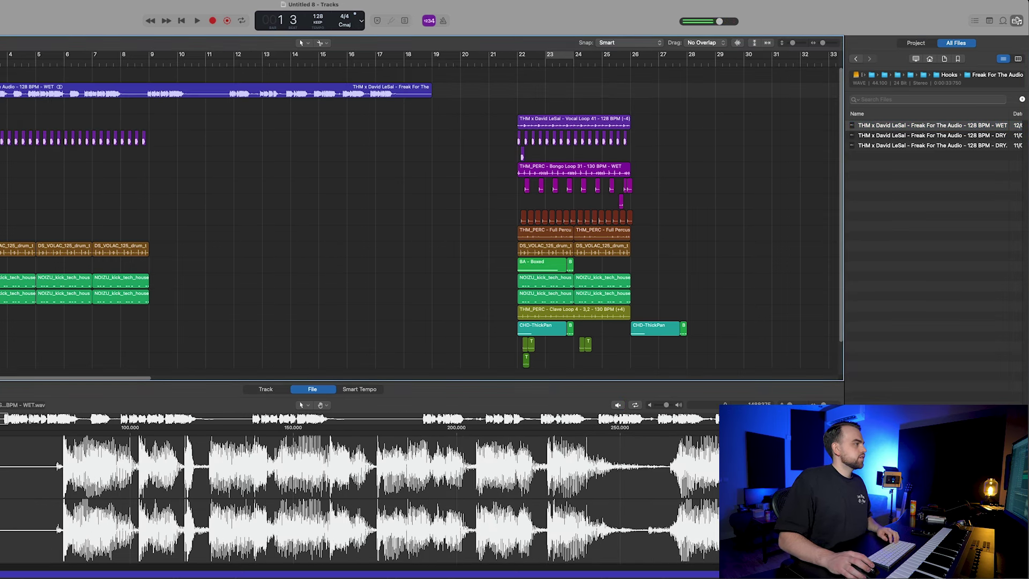
{"action": "key", "text": "space"}
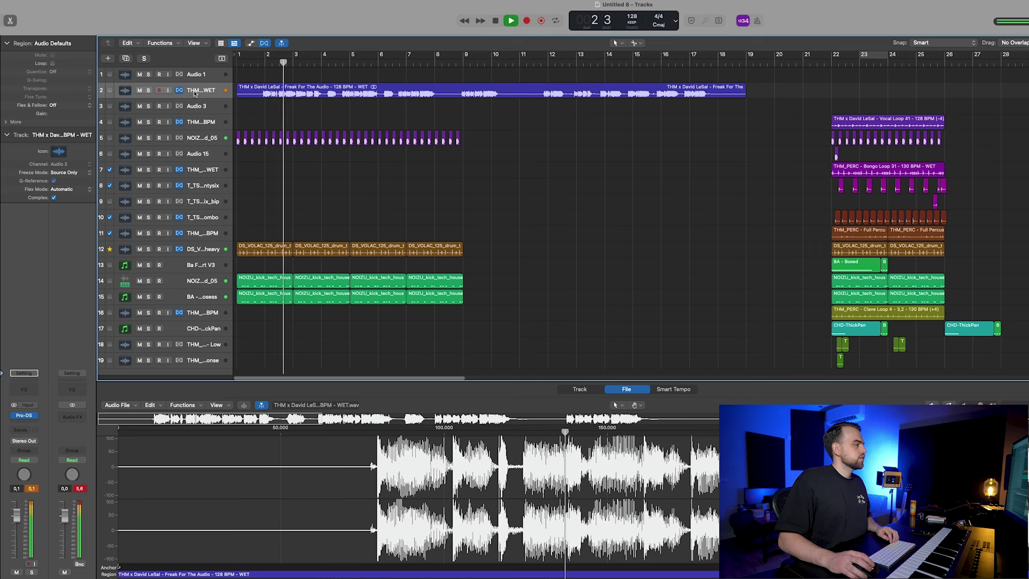
Step: Lower the Freak For The Audio vocal track's volume to -4.9 dB during playback
{"action": "left_click", "coordinate": [194, 93]}
{"action": "scroll", "coordinate": [482, 170], "scroll_direction": "up", "scroll_amount": 1}
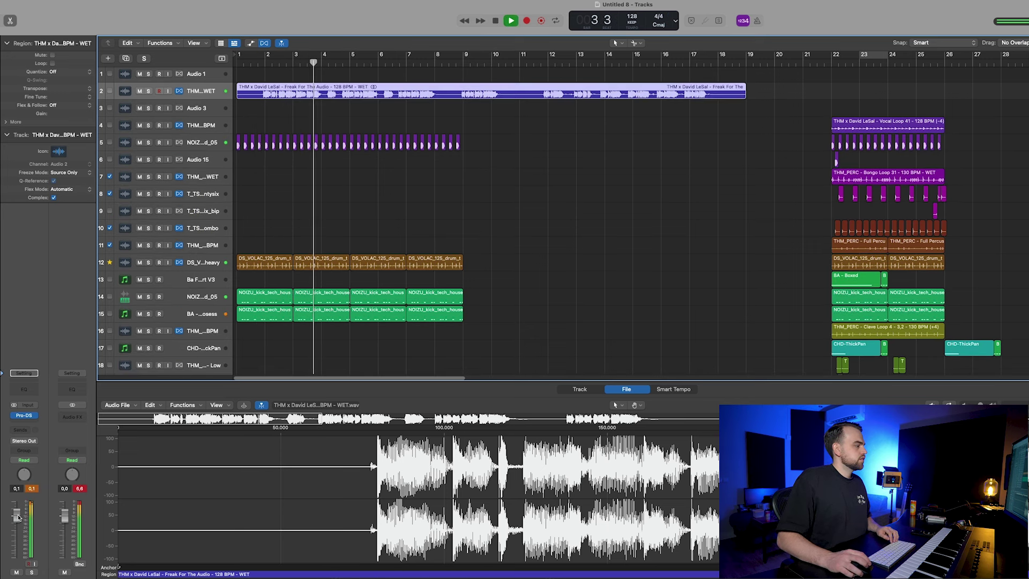
{"action": "left_click_drag", "start_coordinate": [17, 517], "coordinate": [21, 533]}
{"action": "scroll", "coordinate": [420, 246], "scroll_direction": "down", "scroll_amount": 1}
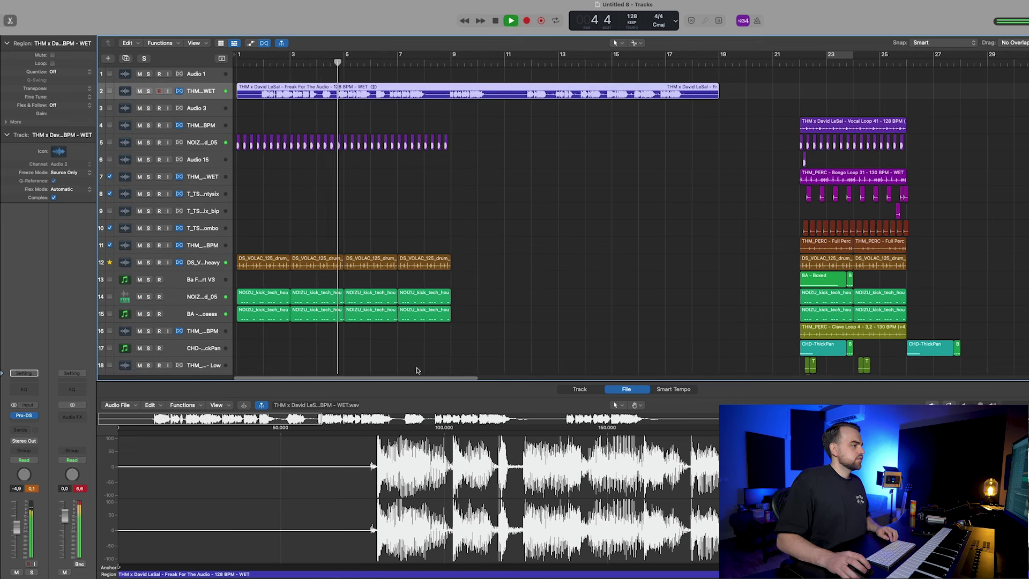
Step: Copy the CHD-ThickPan chord to bar 9 and put that copy on a duplicate of the chord track
{"action": "key", "text": "e"}
{"action": "scroll", "coordinate": [457, 257], "scroll_direction": "down", "scroll_amount": 1}
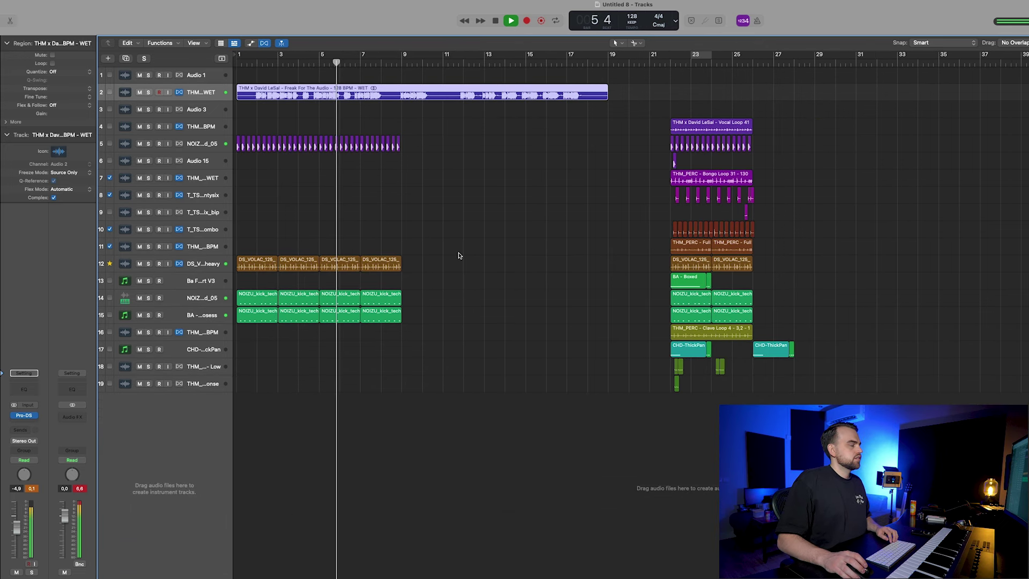
{"action": "left_click_drag", "start_coordinate": [703, 345], "coordinate": [418, 351]}
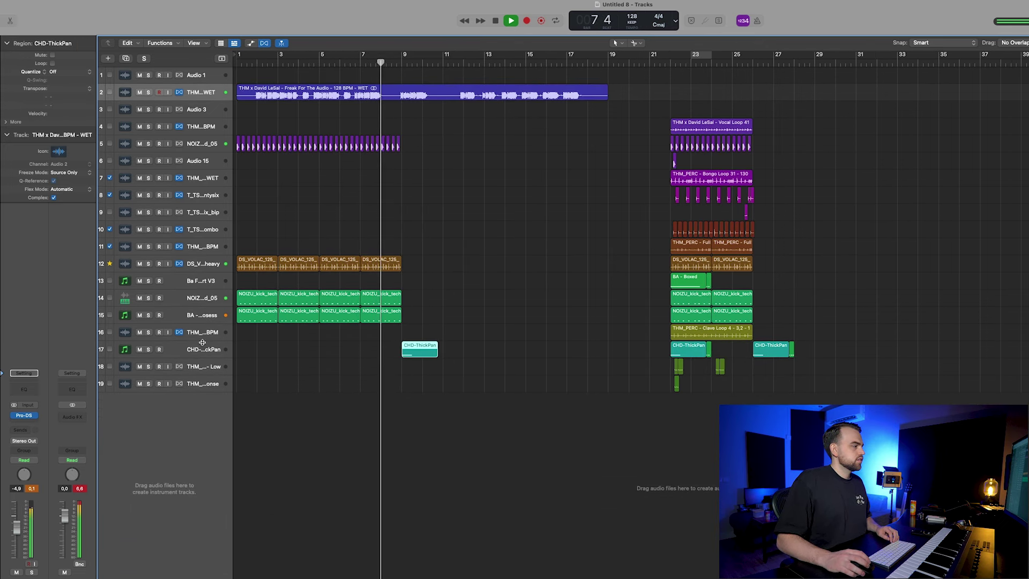
{"action": "left_click", "coordinate": [126, 58]}
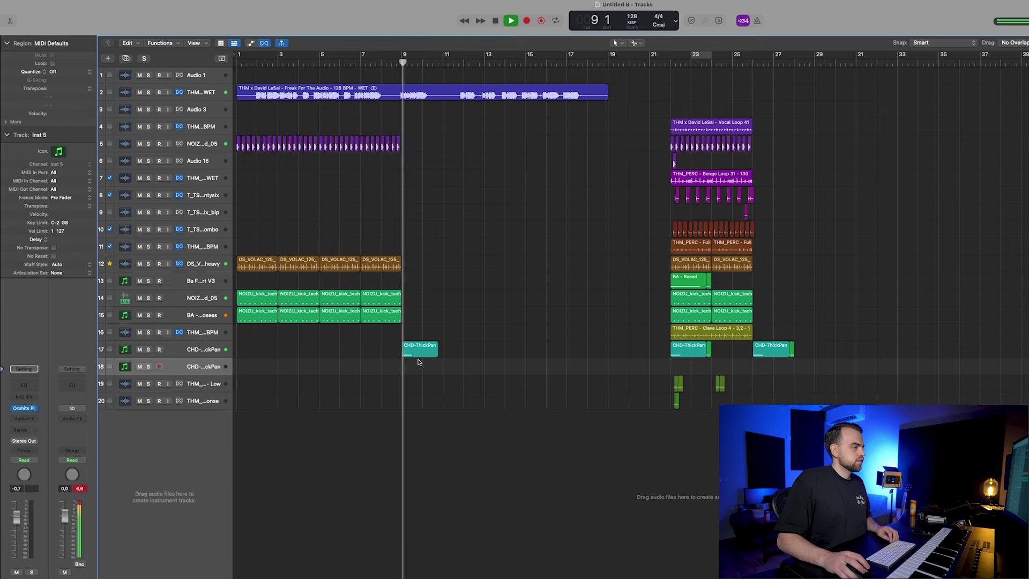
{"action": "left_click_drag", "start_coordinate": [418, 356], "coordinate": [414, 343]}
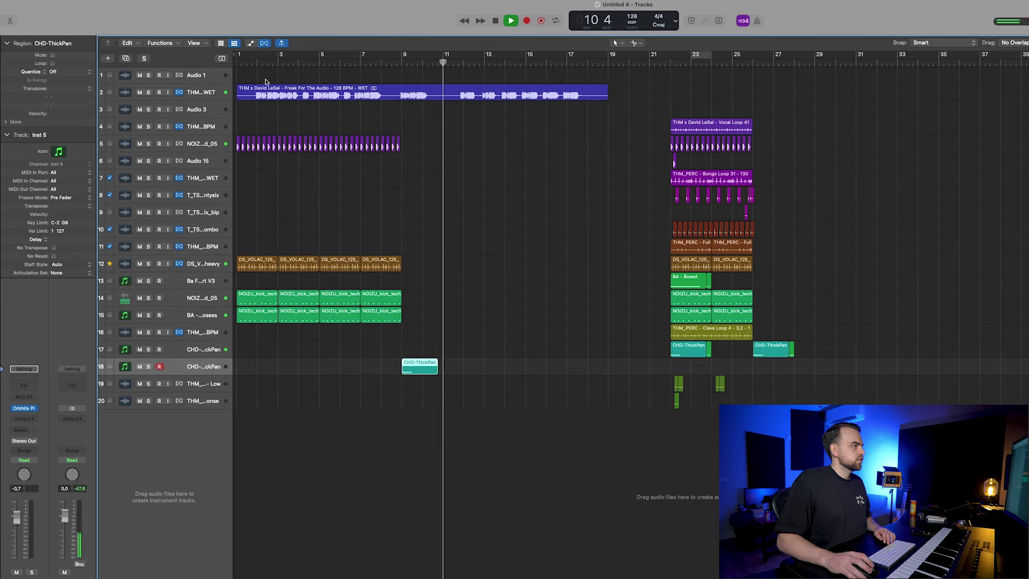
Step: Shift the whole arrangement eight bars later, start the vocal at 8 1 1, one bar ahead of the drums, and play the section
{"action": "left_click", "coordinate": [257, 63]}
{"action": "key", "text": "space"}
{"action": "left_click_drag", "start_coordinate": [239, 98], "coordinate": [428, 96]}
{"action": "key", "text": "super+a"}
{"action": "left_click", "coordinate": [466, 118]}
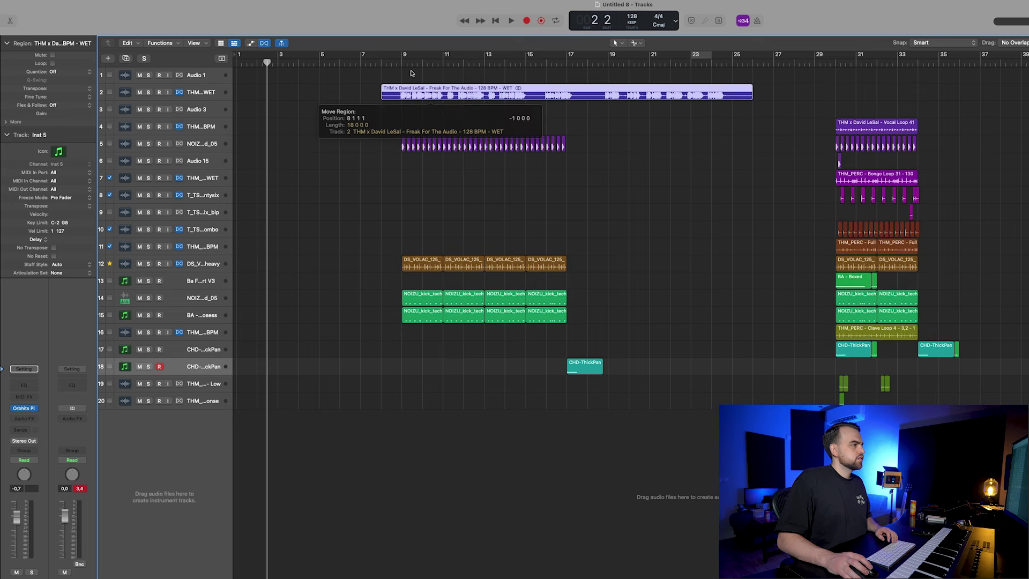
{"action": "left_click", "coordinate": [394, 62]}
{"action": "key", "text": "space"}
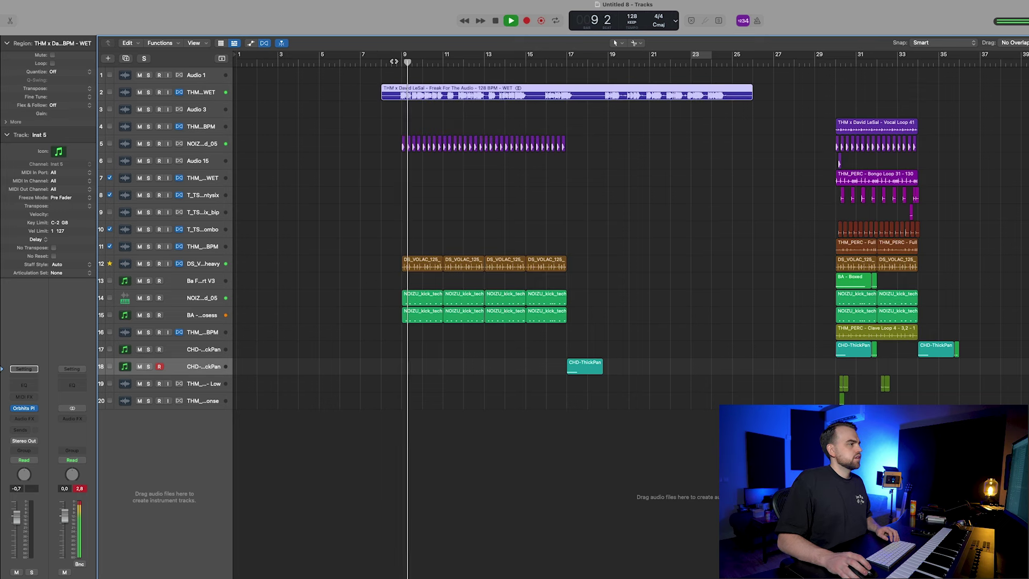
Step: Insert a stereo ValhallaVintageVerb on the duplicated chord track and set its mix to 76.6%
{"action": "left_click", "coordinate": [584, 369]}
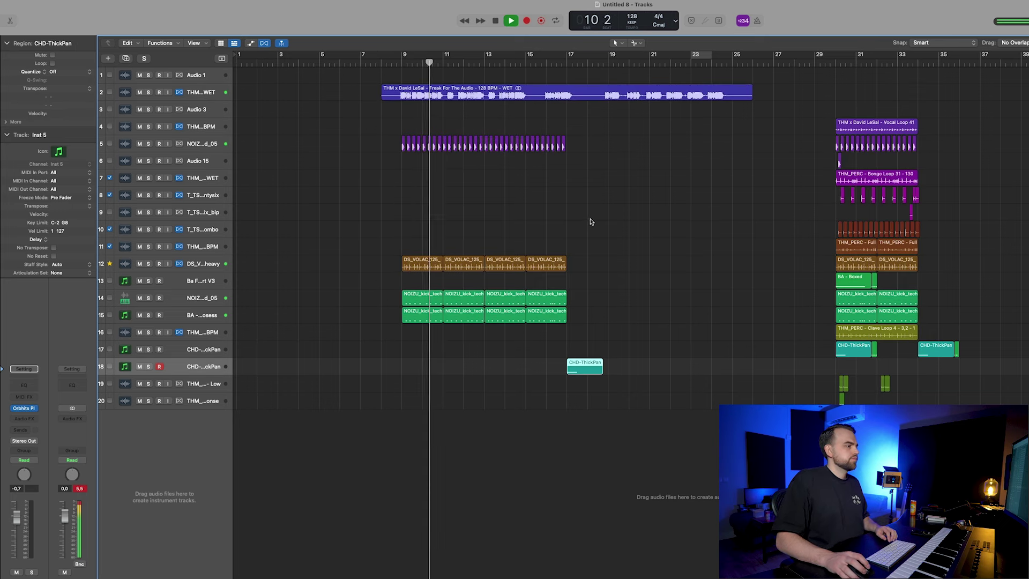
{"action": "left_click", "coordinate": [24, 419]}
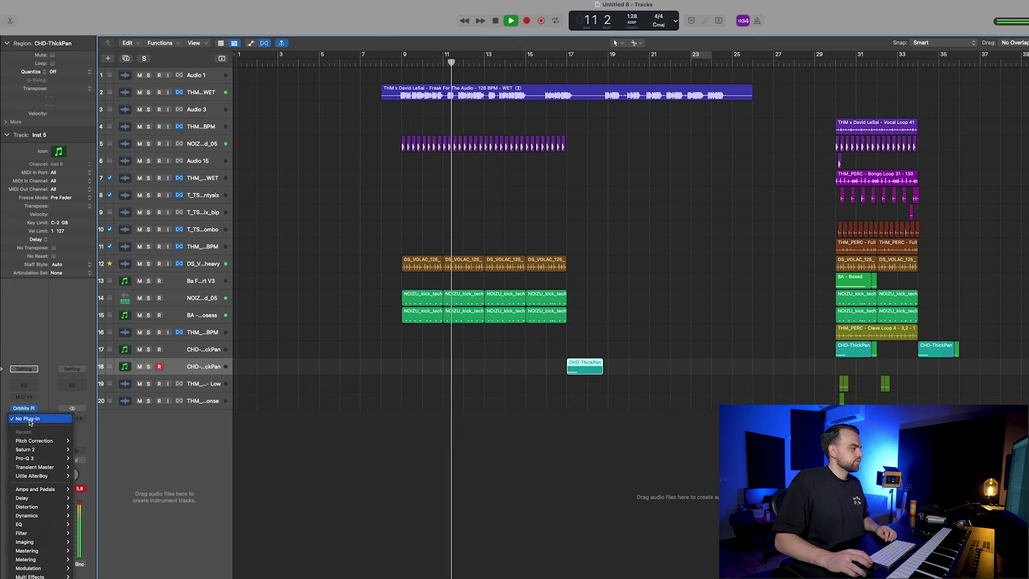
{"action": "mouse_move", "coordinate": [32, 572]}
{"action": "mouse_move", "coordinate": [97, 529]}
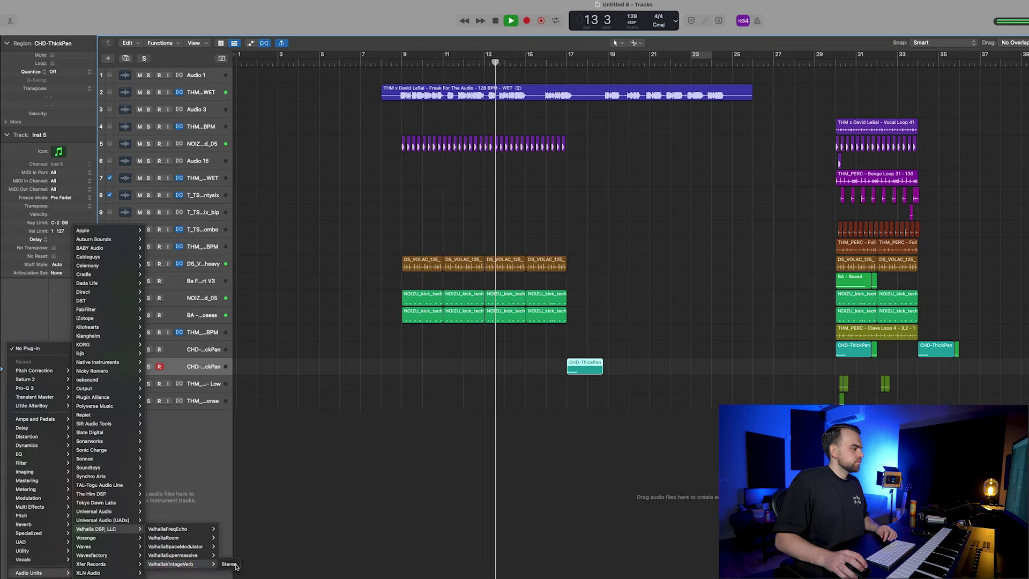
{"action": "left_click", "coordinate": [228, 564]}
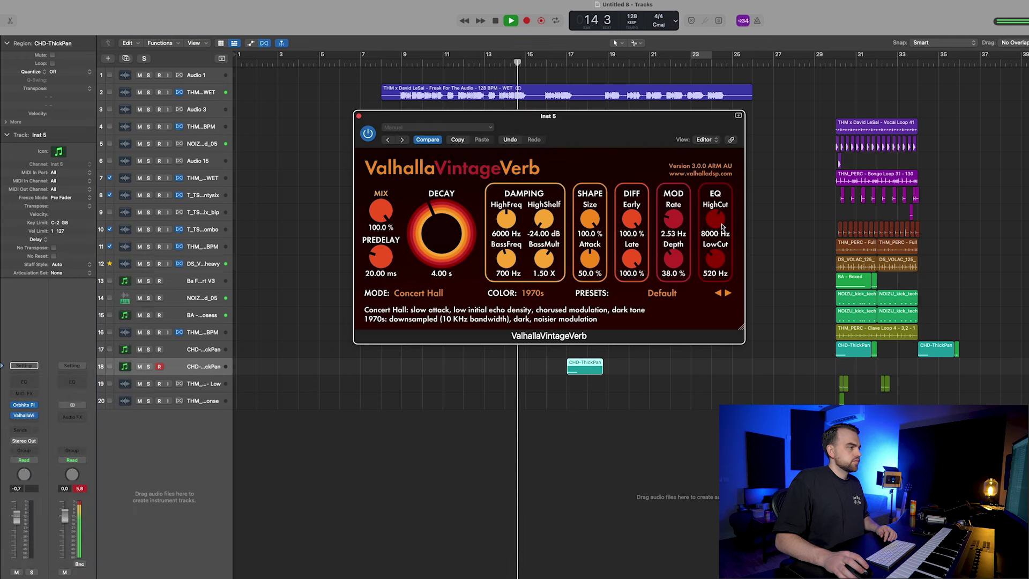
{"action": "left_click_drag", "start_coordinate": [389, 210], "coordinate": [388, 224]}
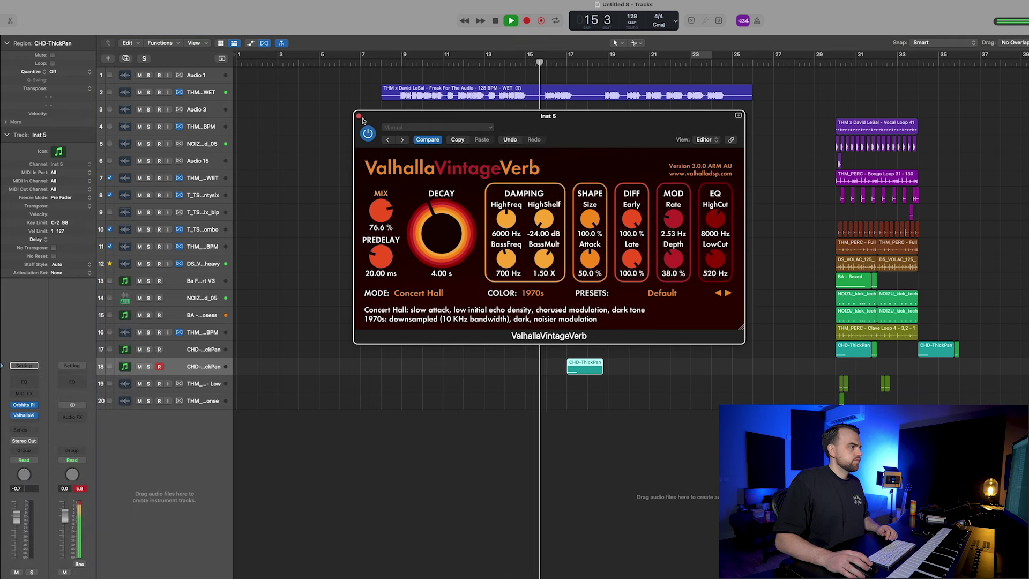
{"action": "left_click", "coordinate": [359, 117]}
Step: Copy the reverbed chord from bar 17 to bar 19, and copy both chords to bars 21 and 23
{"action": "key", "text": "super+Right"}
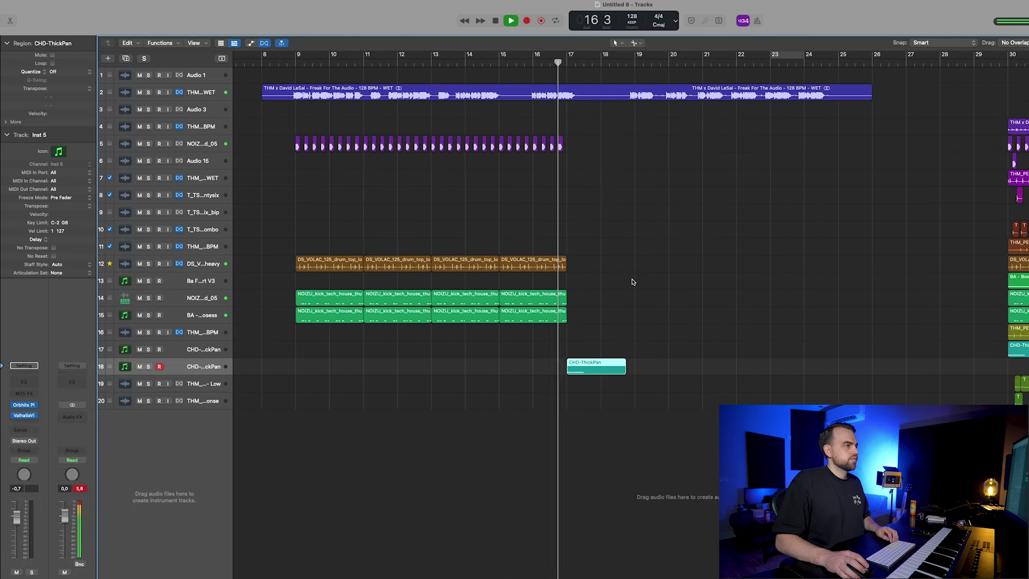
{"action": "key", "text": "super+Left"}
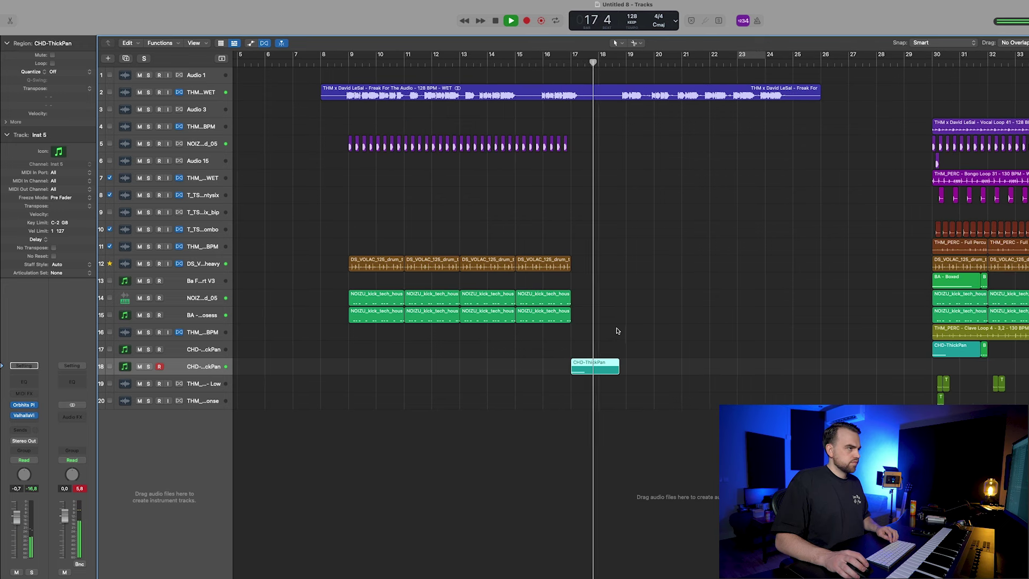
{"action": "left_click_drag", "start_coordinate": [614, 367], "coordinate": [669, 369]}
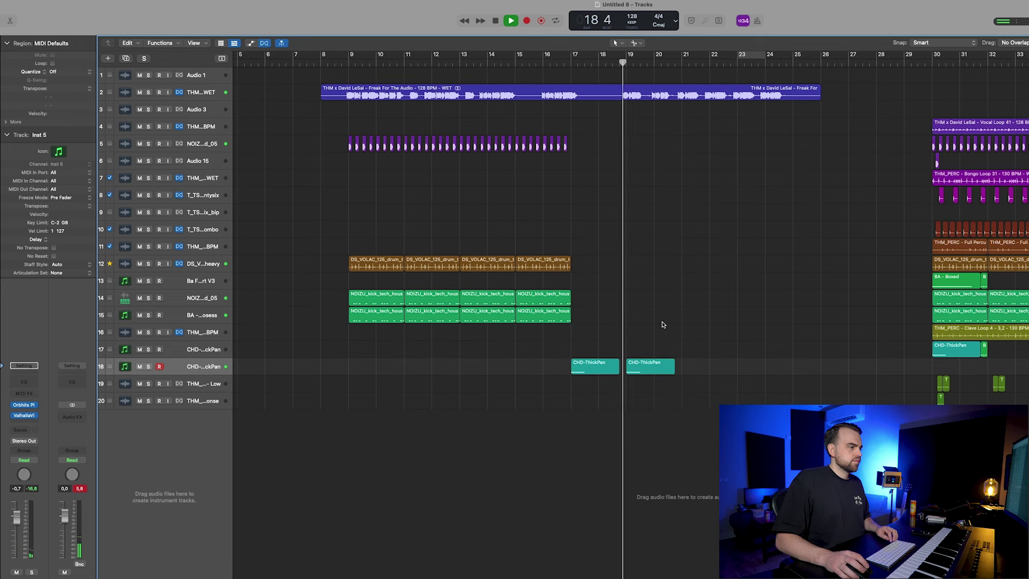
{"action": "key", "text": "super+Left"}
{"action": "left_click_drag", "start_coordinate": [668, 404], "coordinate": [722, 369]}
{"action": "key", "text": "super+Left"}
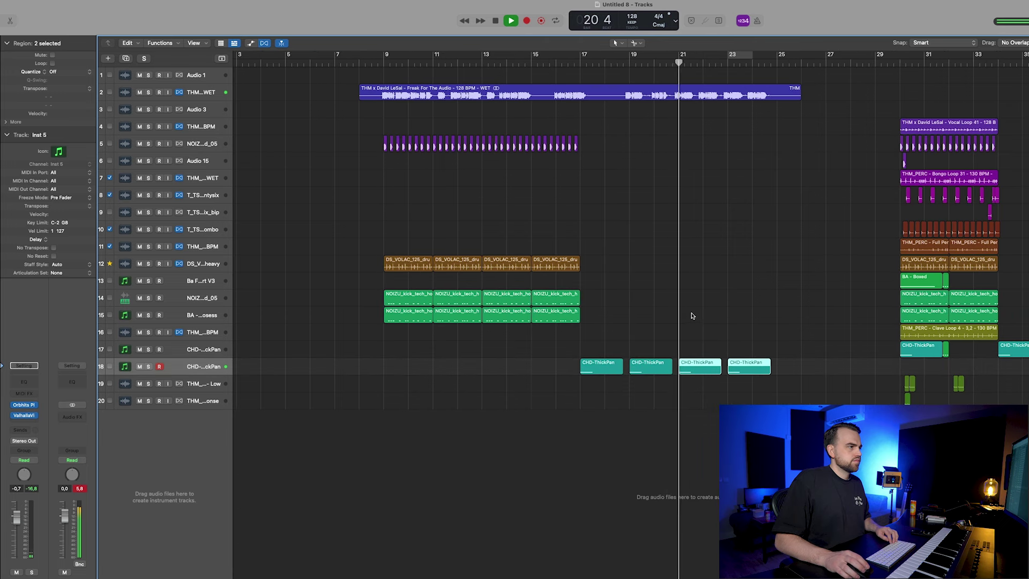
Step: Shorten the Freak For The Audio vocal region to end about halfway through bar 18
{"action": "key", "text": "super+Left"}
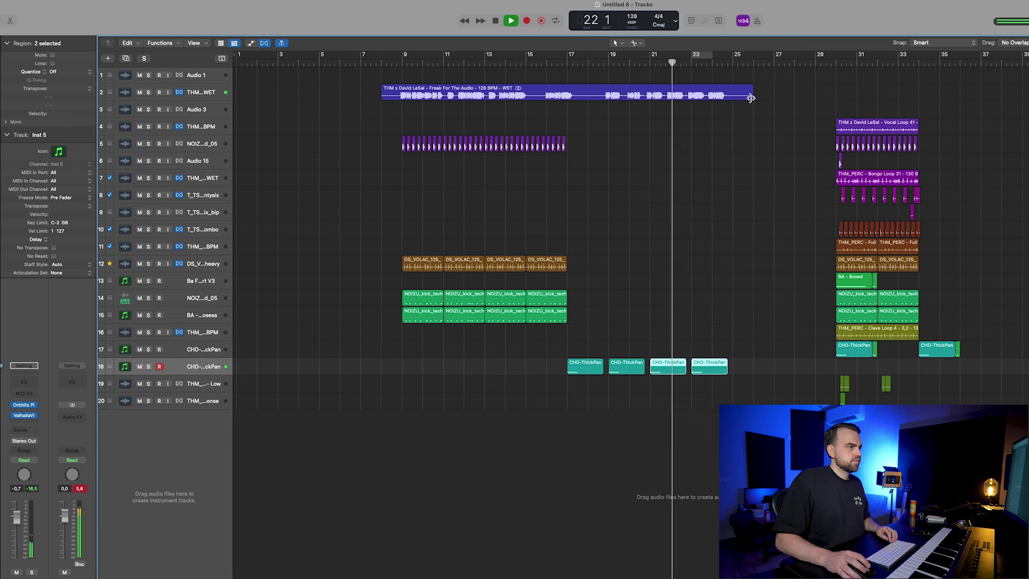
{"action": "left_click_drag", "start_coordinate": [751, 98], "coordinate": [596, 105]}
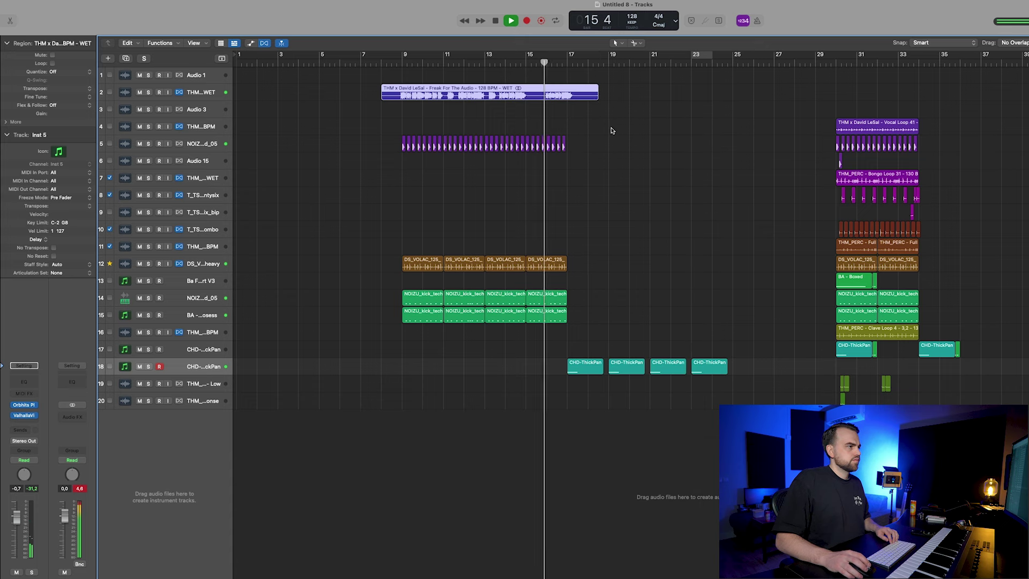
Step: Stop playback, switch to the sample library app and search for "snare"
{"action": "key", "text": "super+Right"}
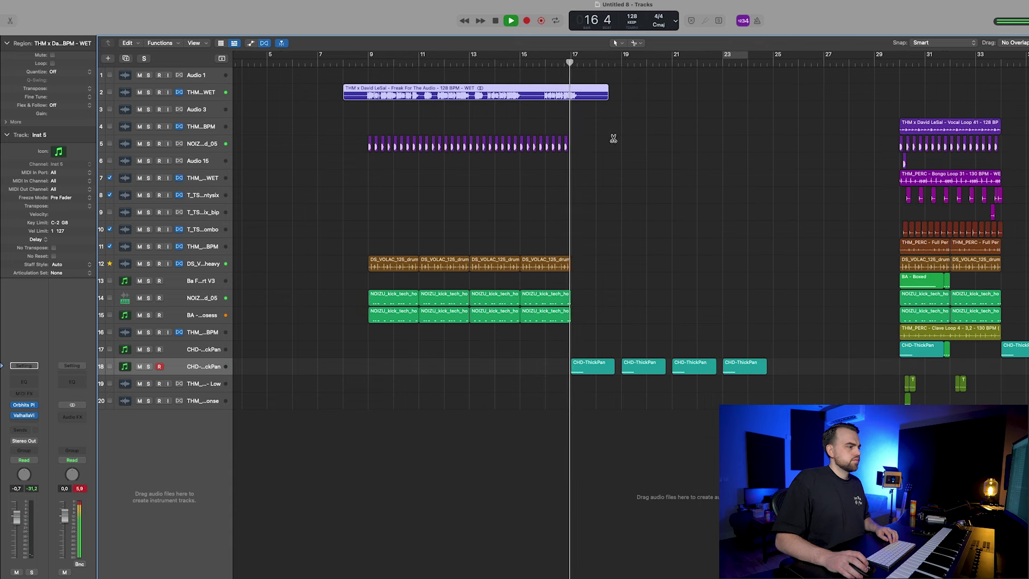
{"action": "key", "text": "super+Down"}
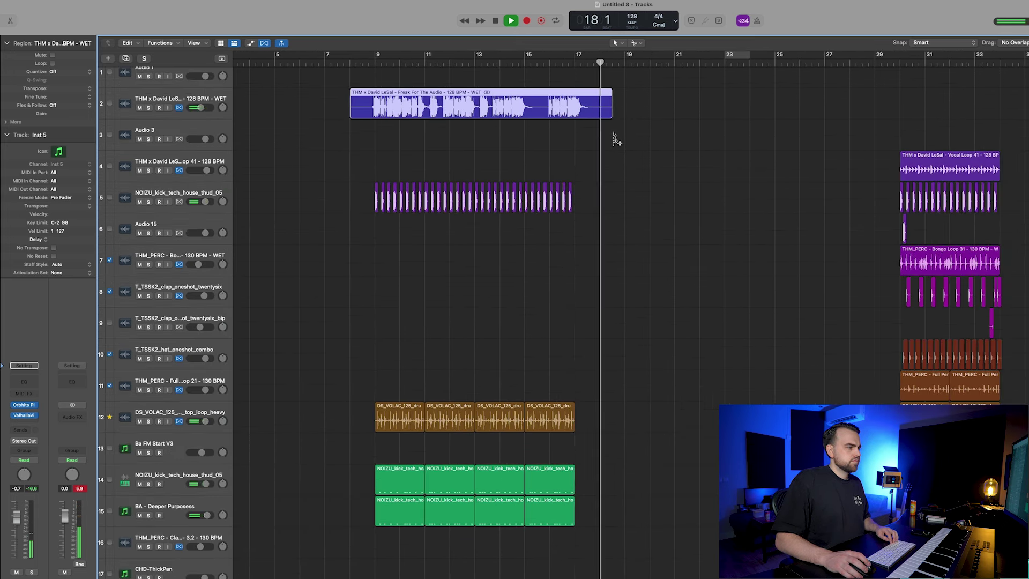
{"action": "key", "text": "super+Up"}
{"action": "mouse_move", "coordinate": [498, 576]}
{"action": "key", "text": "space"}
{"action": "left_click", "coordinate": [485, 569]}
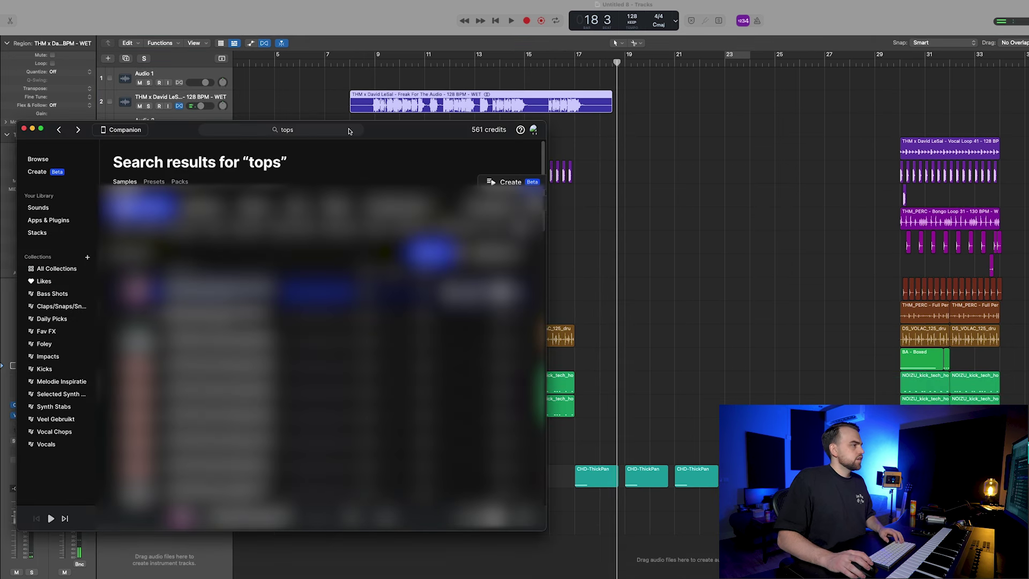
{"action": "left_click", "coordinate": [315, 129]}
{"action": "key", "text": "Return"}
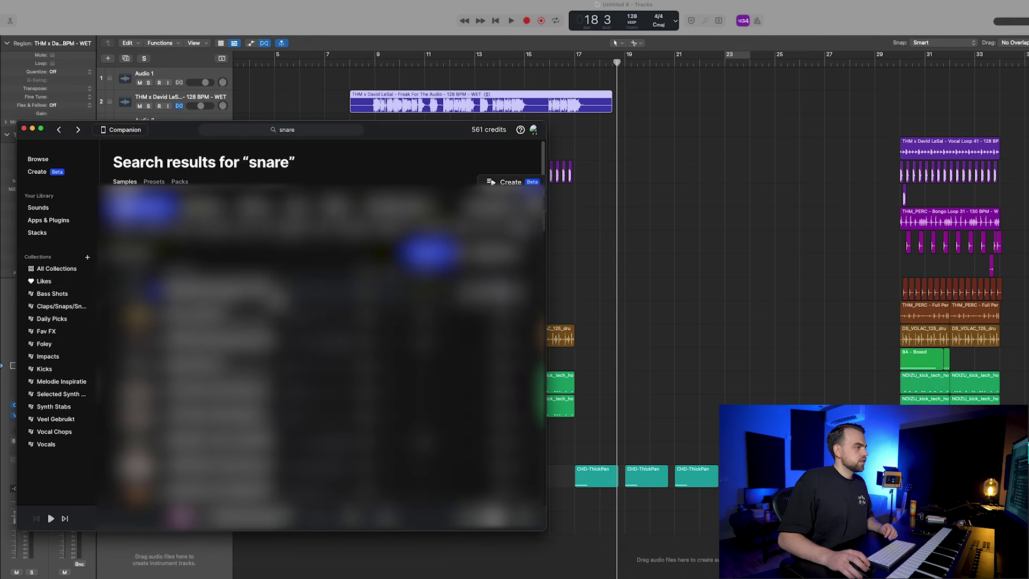
Step: Audition snare samples in the results and add T_TSMKS_124_fx_oneshot_snare_roll_tight on a new track at bar 17
{"action": "scroll", "coordinate": [214, 349], "scroll_direction": "down", "scroll_amount": 1}
{"action": "left_click", "coordinate": [155, 336]}
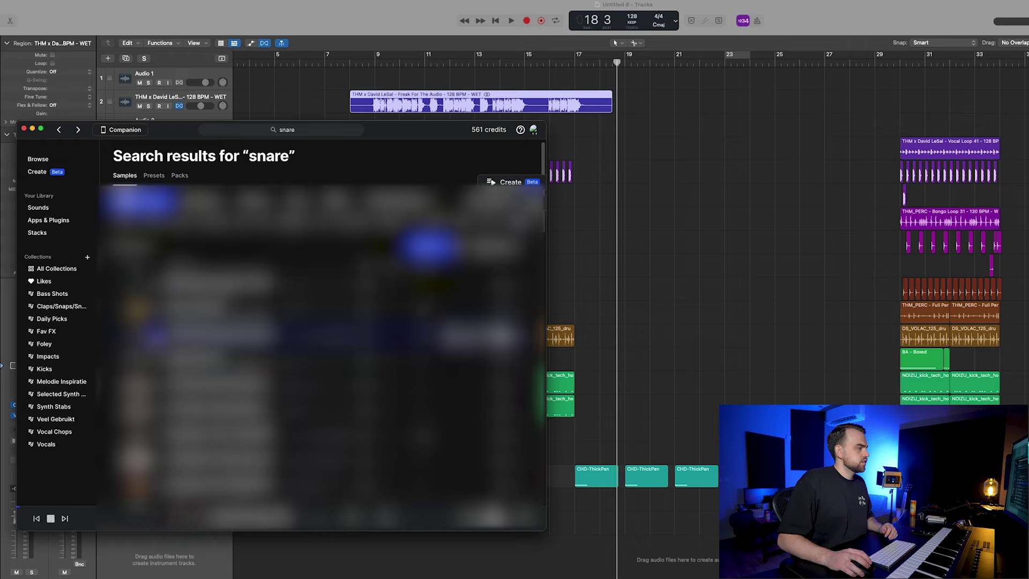
{"action": "left_click", "coordinate": [158, 437]}
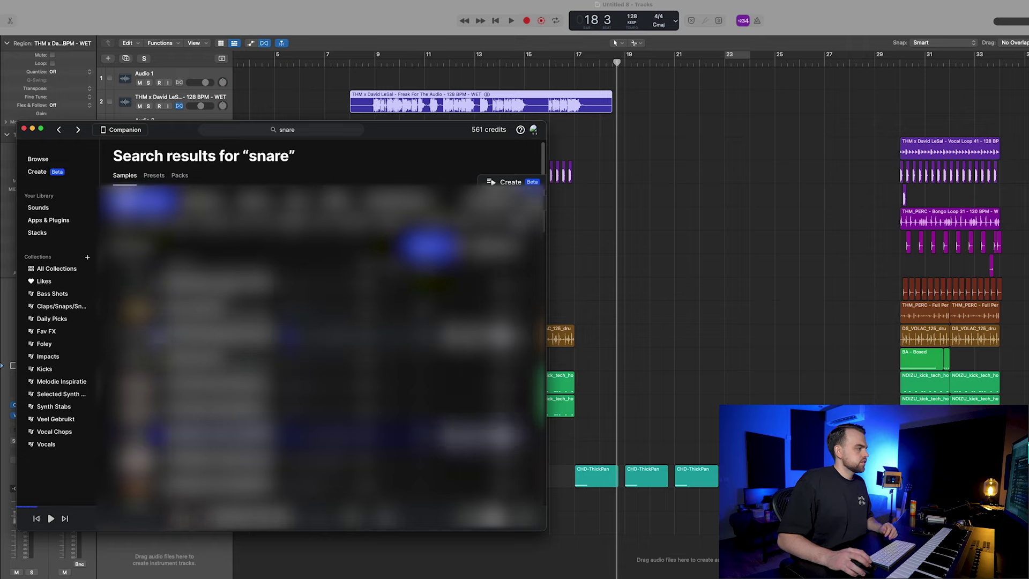
{"action": "left_click", "coordinate": [156, 461]}
{"action": "scroll", "coordinate": [214, 375], "scroll_direction": "down", "scroll_amount": 1}
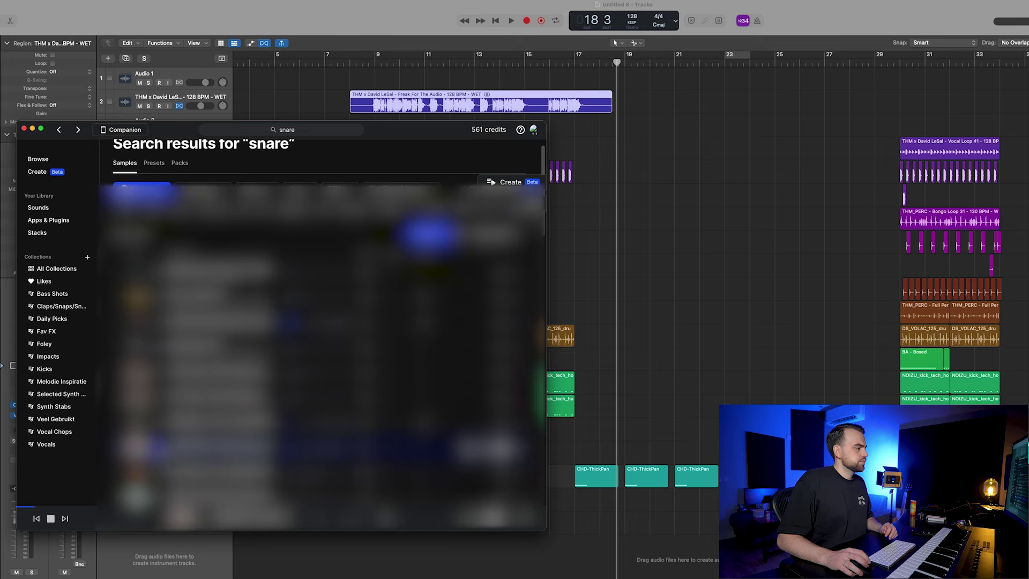
{"action": "left_click_drag", "start_coordinate": [215, 448], "coordinate": [580, 567]}
{"action": "left_click", "coordinate": [640, 498]}
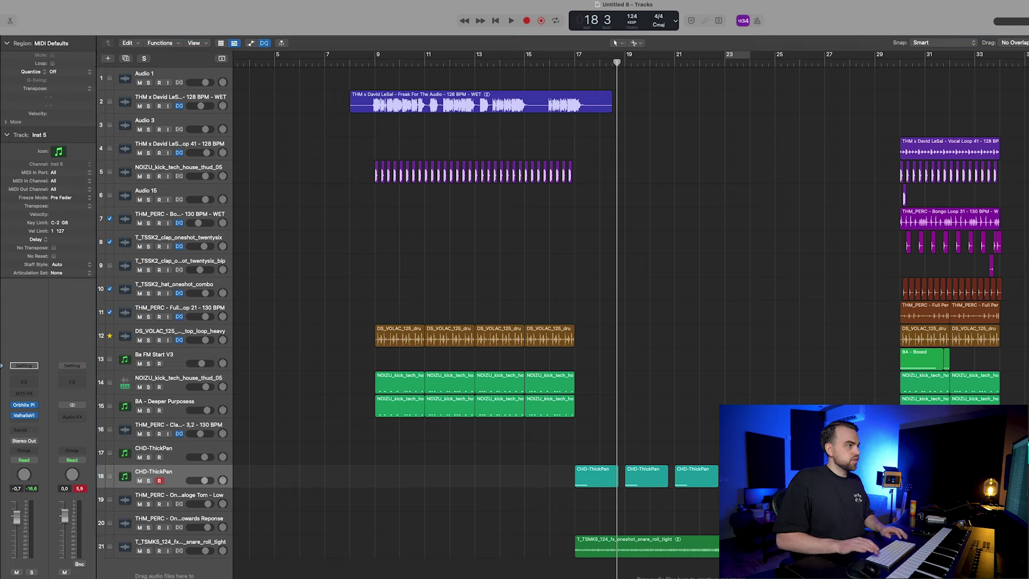
Step: Enable Flex on the snare roll track and set the project tempo to 128 BPM
{"action": "left_click", "coordinate": [180, 550]}
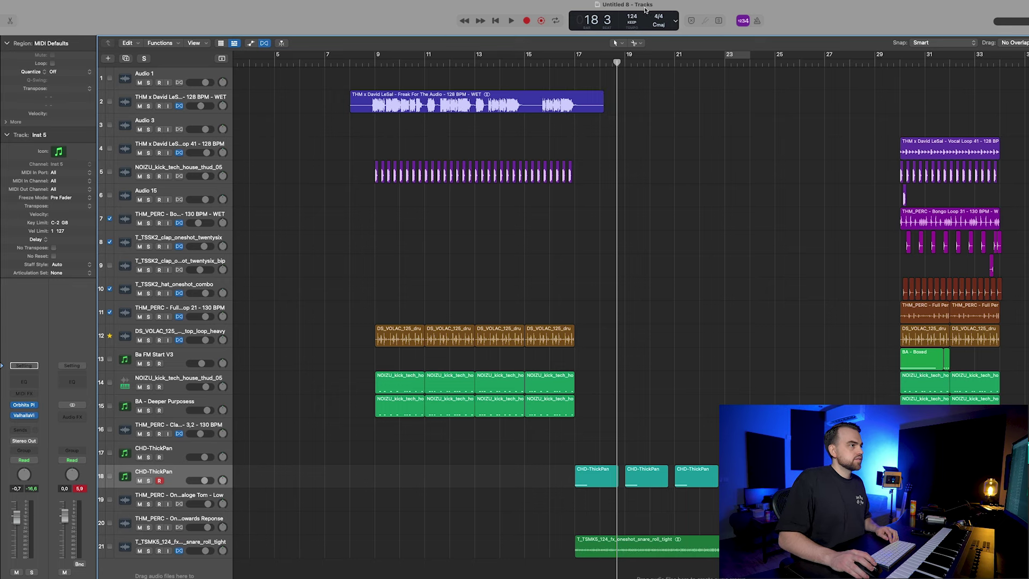
{"action": "key", "text": "Return"}
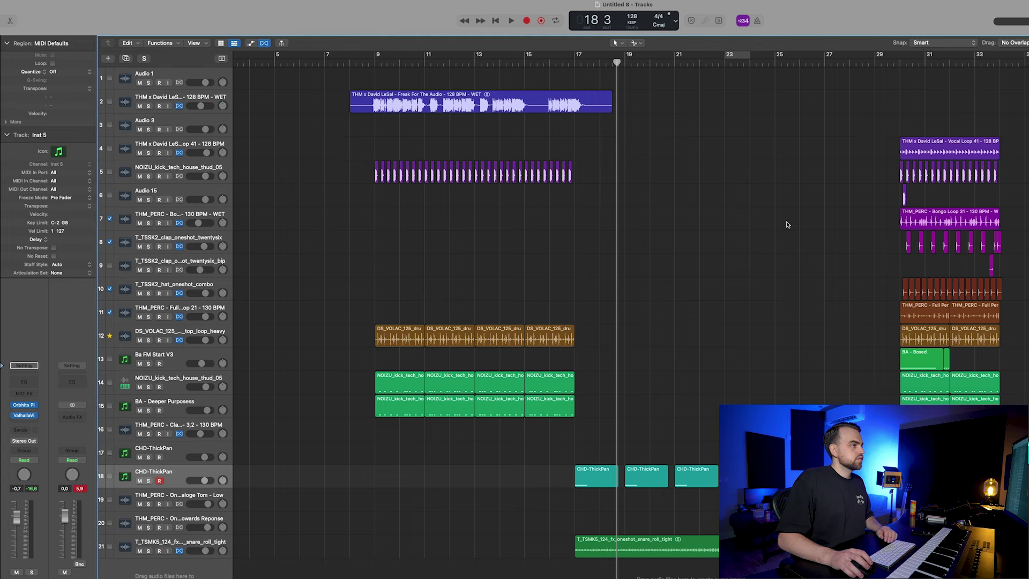
{"action": "left_click", "coordinate": [370, 64]}
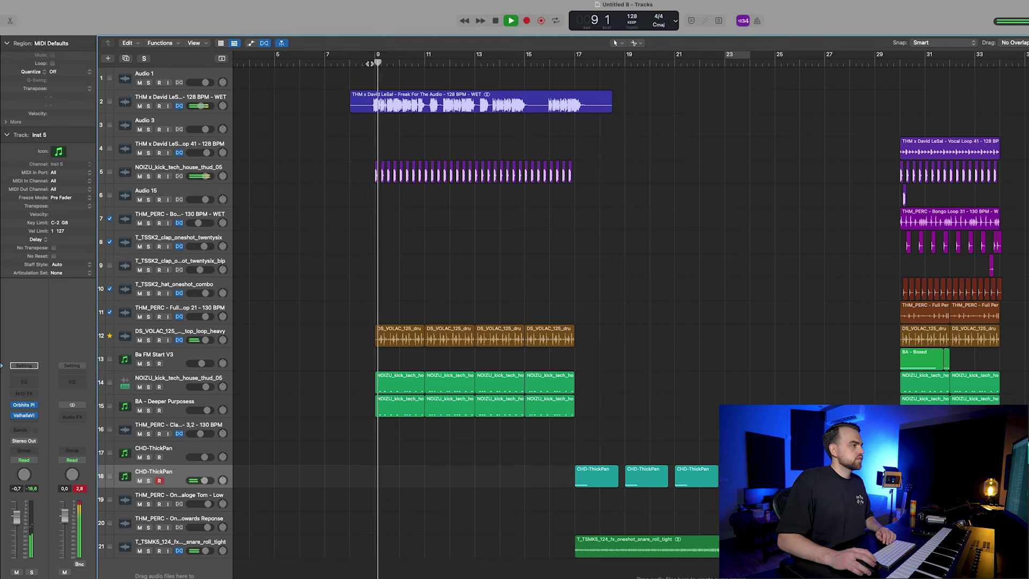
Step: Replace the WET vocal region on track 2 with the Freak For The Audio 128 BPM DRY version, starting at bar 8
{"action": "left_click", "coordinate": [214, 100]}
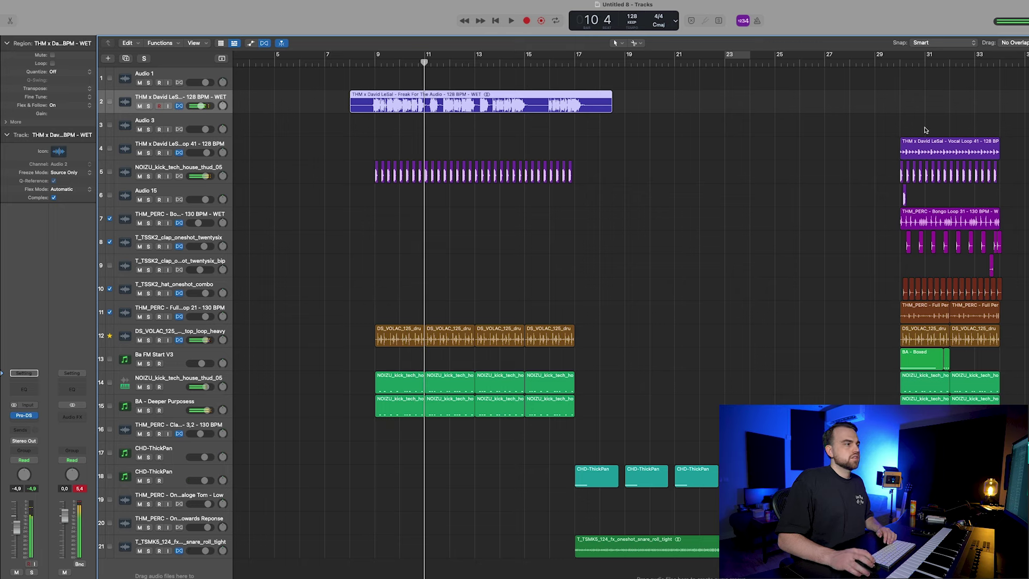
{"action": "key", "text": "Delete"}
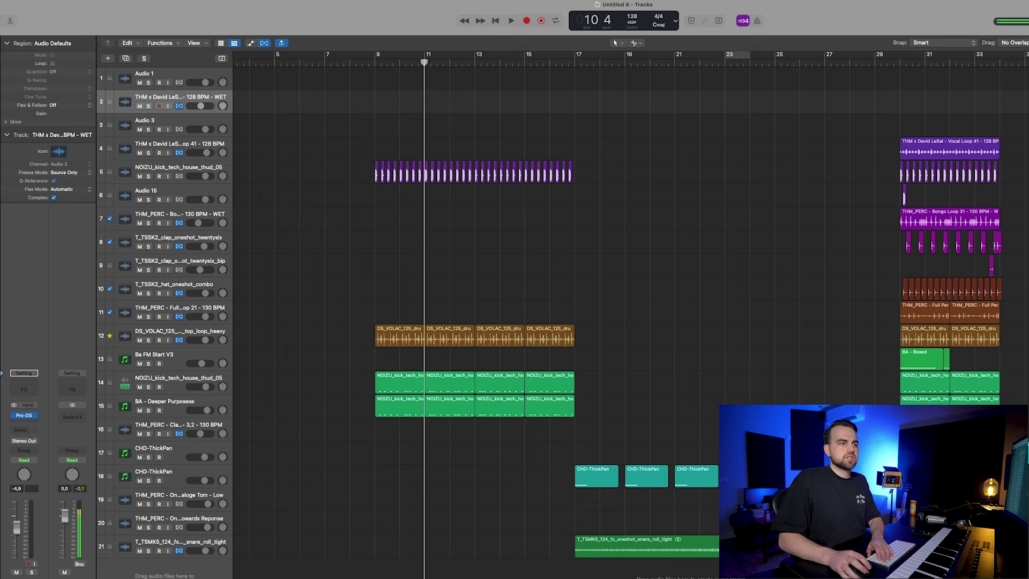
{"action": "left_click_drag", "start_coordinate": [471, 101], "coordinate": [363, 112]}
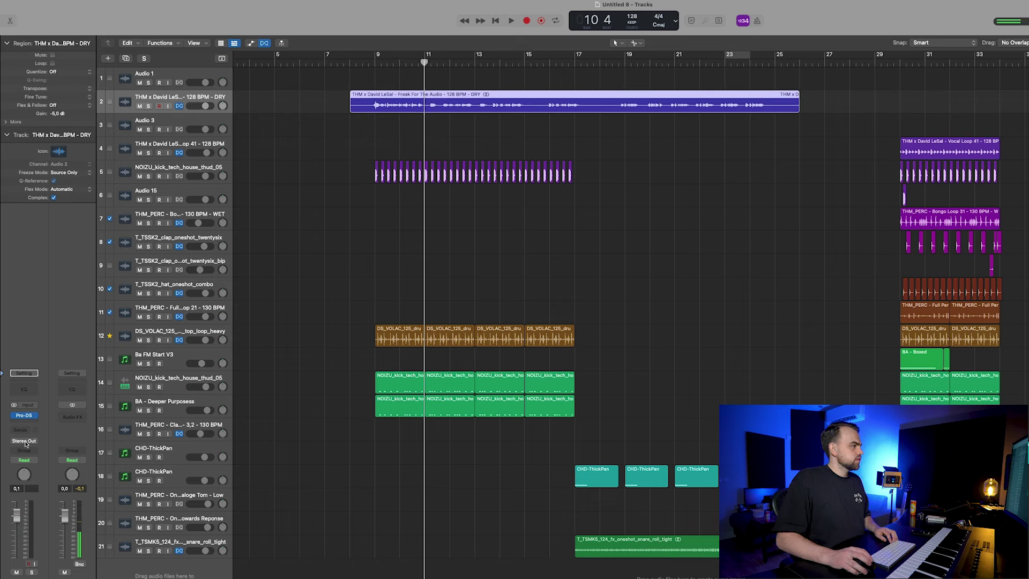
Step: Swap the DRY vocal for the DRY - PROCESSED version at bar 8 on track 2 and play from bar 9
{"action": "left_click", "coordinate": [406, 117]}
{"action": "key", "text": "BackSpace"}
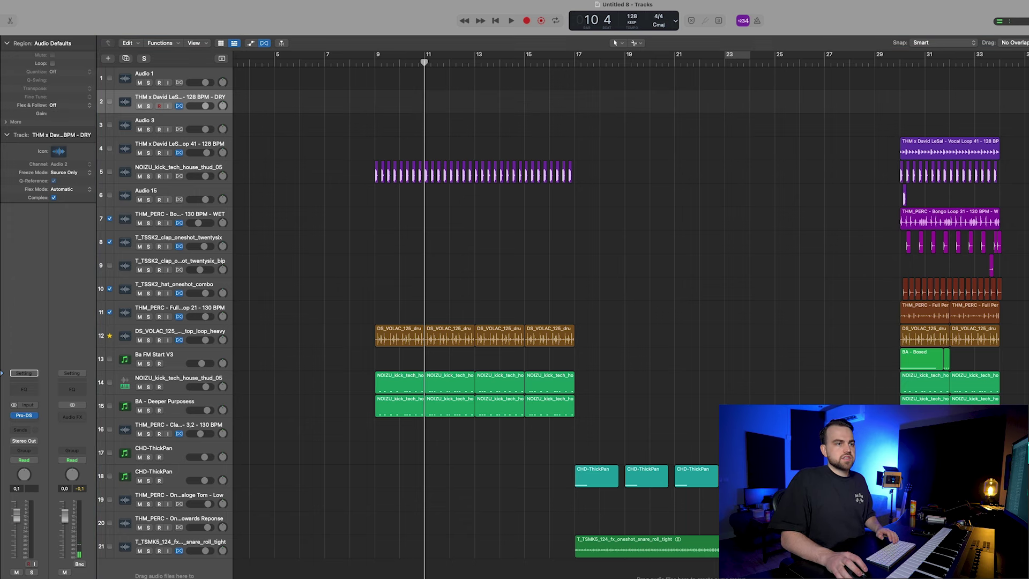
{"action": "left_click_drag", "start_coordinate": [1028, 120], "coordinate": [368, 109]}
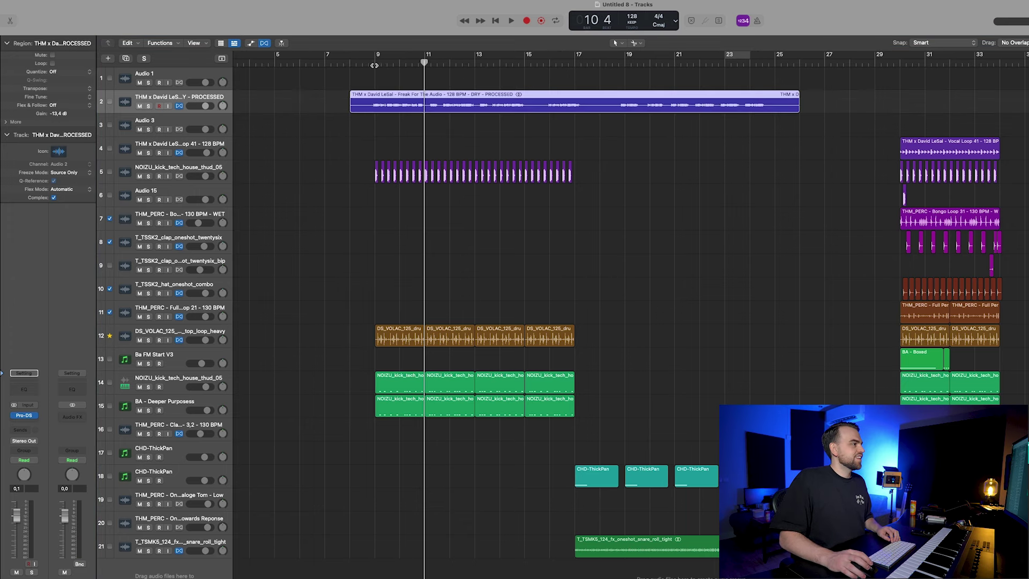
{"action": "left_click", "coordinate": [370, 64]}
{"action": "key", "text": "space"}
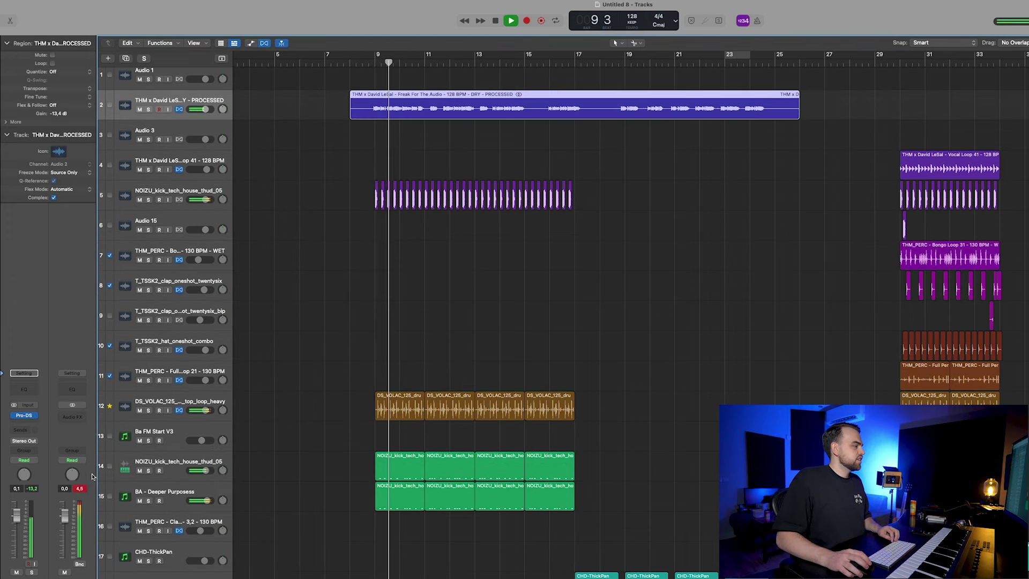
Step: Add a send from the processed vocal track to Bus 3
{"action": "left_click", "coordinate": [23, 430]}
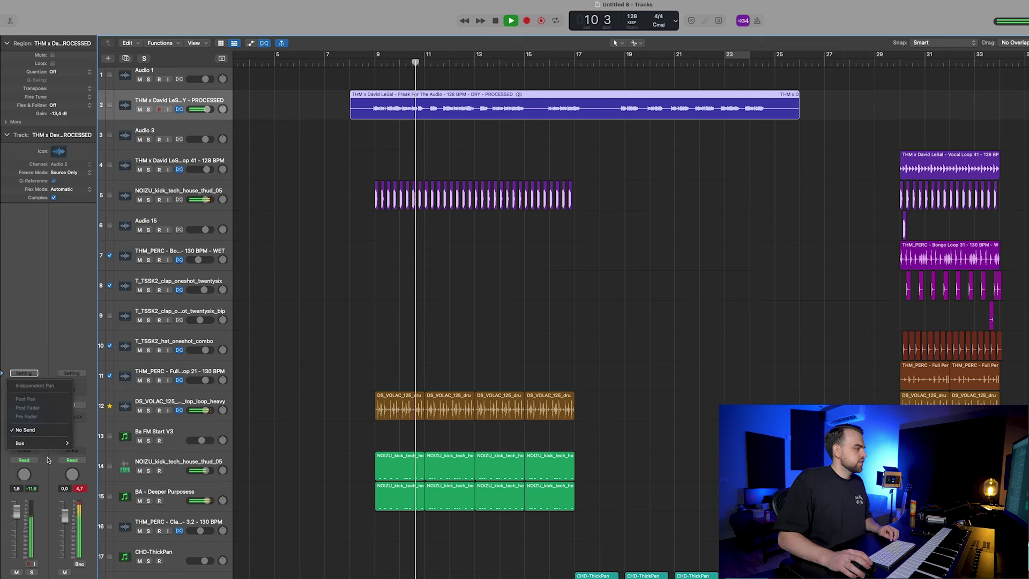
{"action": "mouse_move", "coordinate": [38, 421]}
{"action": "left_click", "coordinate": [82, 261]}
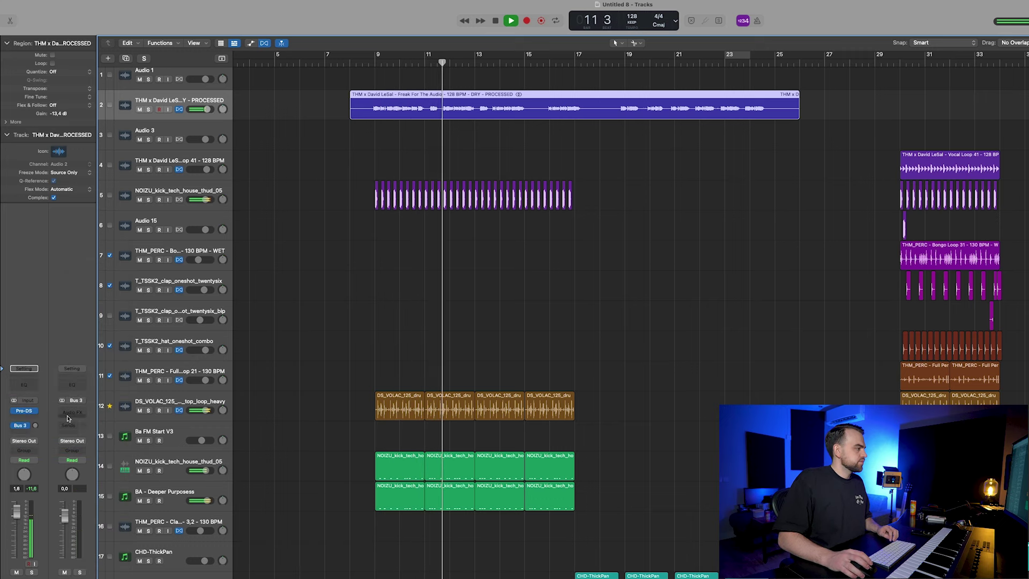
Step: Insert the Soundtoys SuperPlate reverb on Aux 3 and play the arrangement from bar 9
{"action": "left_click", "coordinate": [24, 423]}
{"action": "mouse_move", "coordinate": [80, 573]}
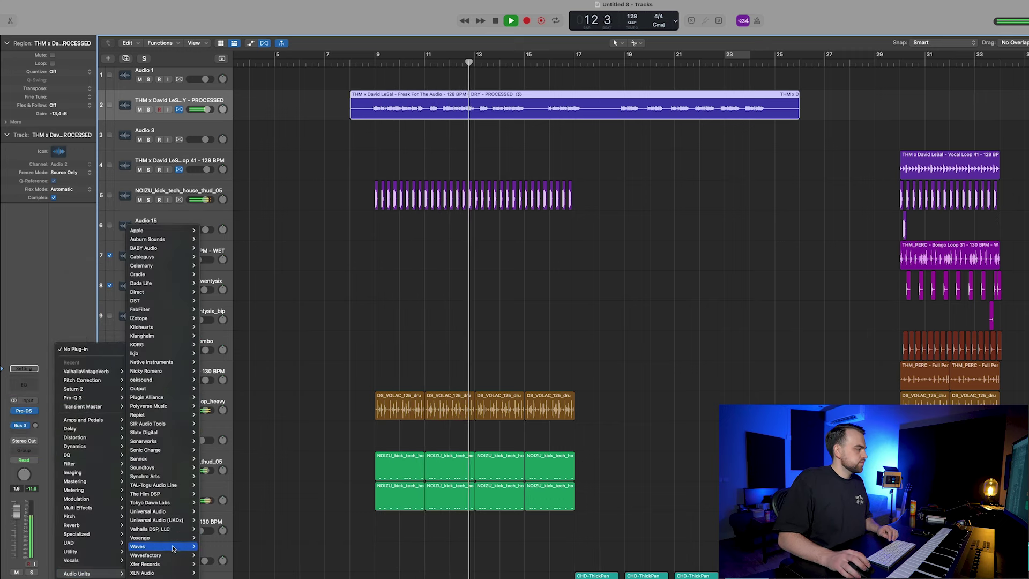
{"action": "mouse_move", "coordinate": [160, 468]}
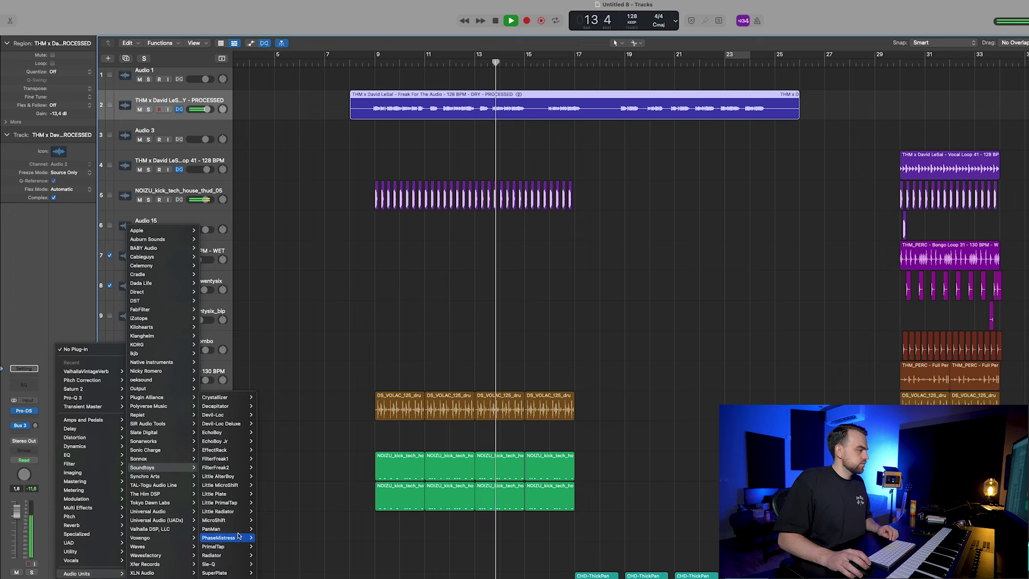
{"action": "mouse_move", "coordinate": [225, 573]}
{"action": "left_click", "coordinate": [267, 573]}
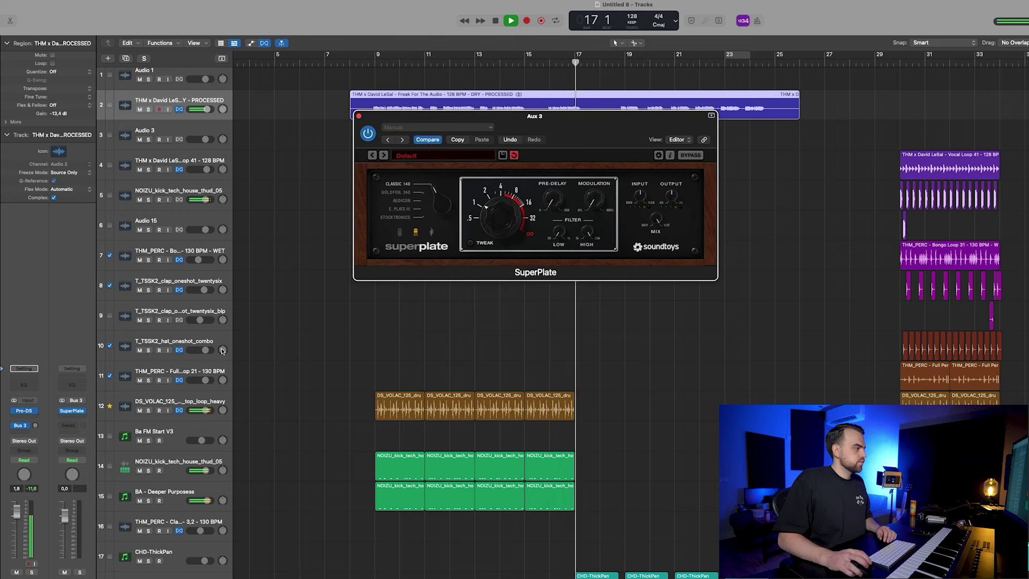
{"action": "left_click", "coordinate": [370, 68]}
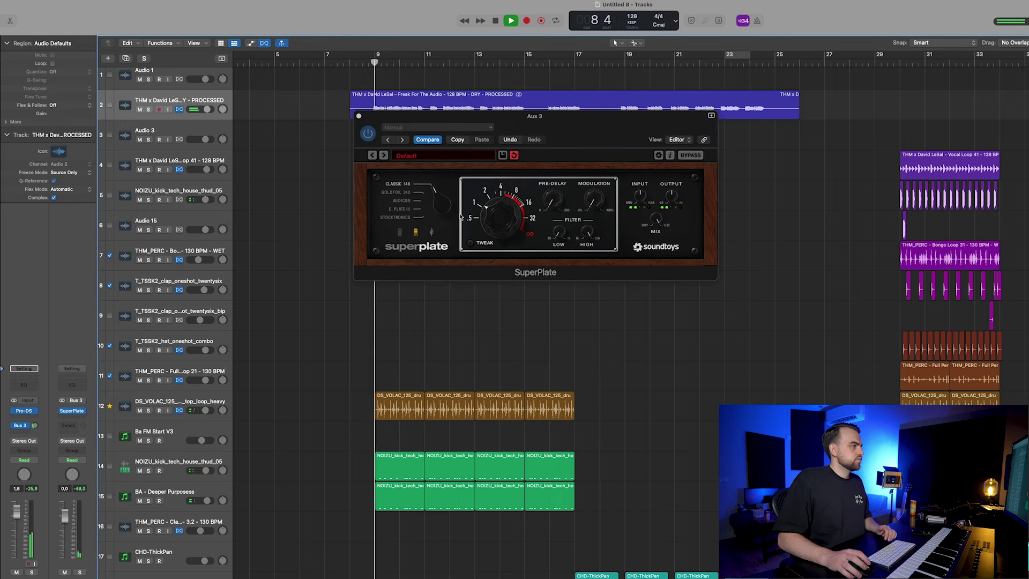
Step: Add Pro-Q 3 after SuperPlate on Aux 3 and filter out the low and high ends of the reverb
{"action": "left_click", "coordinate": [67, 421]}
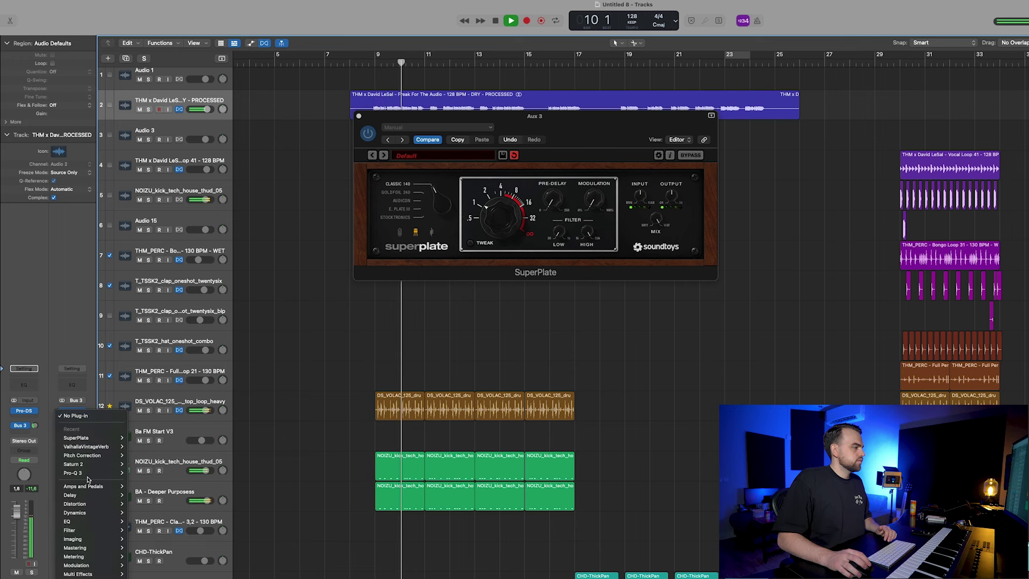
{"action": "left_click", "coordinate": [138, 473]}
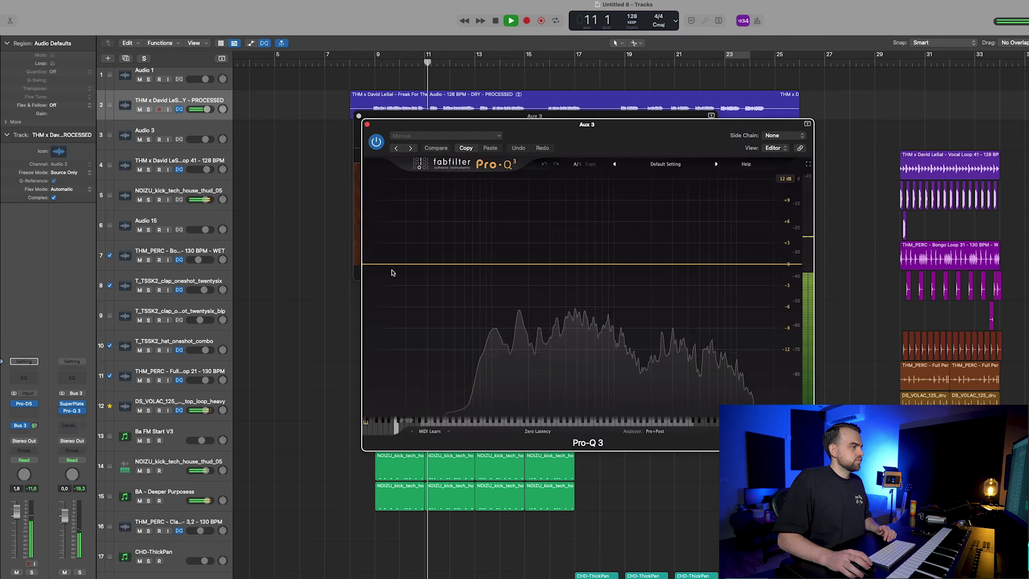
{"action": "left_click_drag", "start_coordinate": [389, 271], "coordinate": [527, 286]}
{"action": "left_click_drag", "start_coordinate": [798, 264], "coordinate": [680, 285]}
{"action": "left_click", "coordinate": [367, 124]}
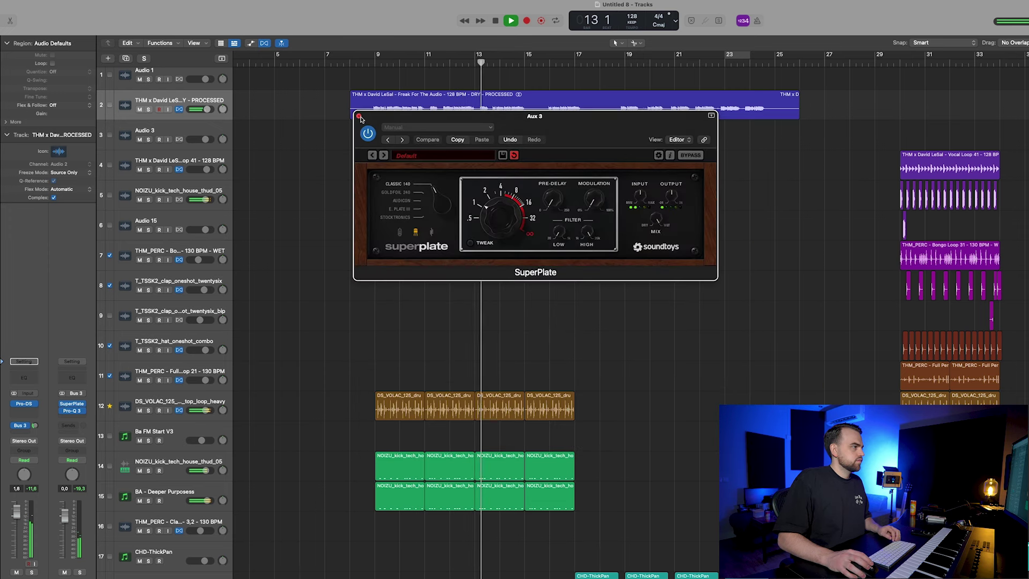
{"action": "left_click", "coordinate": [359, 115]}
Step: Add a second send from the processed vocal track to Bus 2, feeding Aux 2
{"action": "left_click", "coordinate": [21, 427]}
{"action": "mouse_move", "coordinate": [38, 445]}
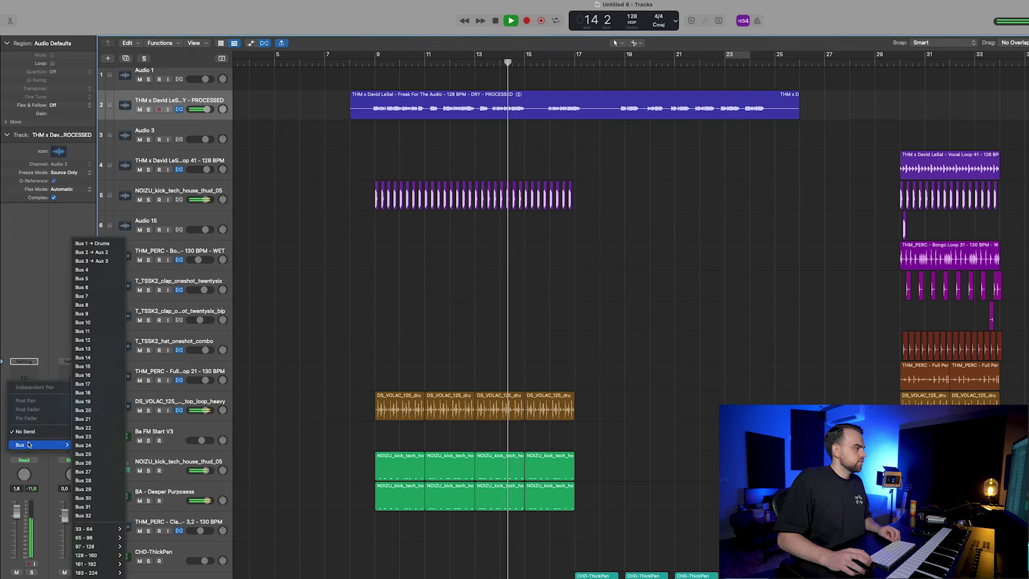
{"action": "left_click", "coordinate": [102, 252]}
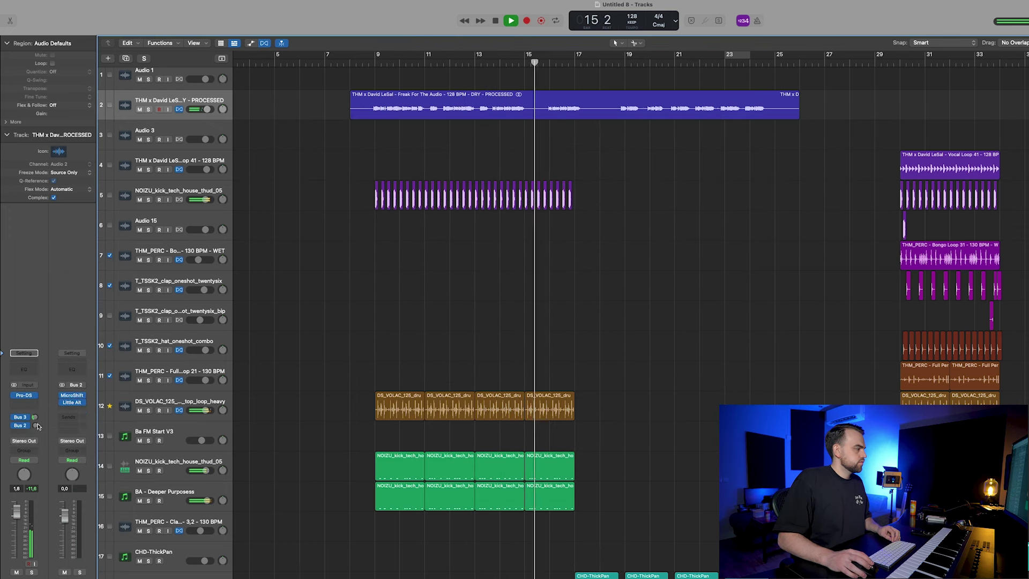
{"action": "left_click", "coordinate": [20, 417]}
{"action": "key", "text": "Escape"}
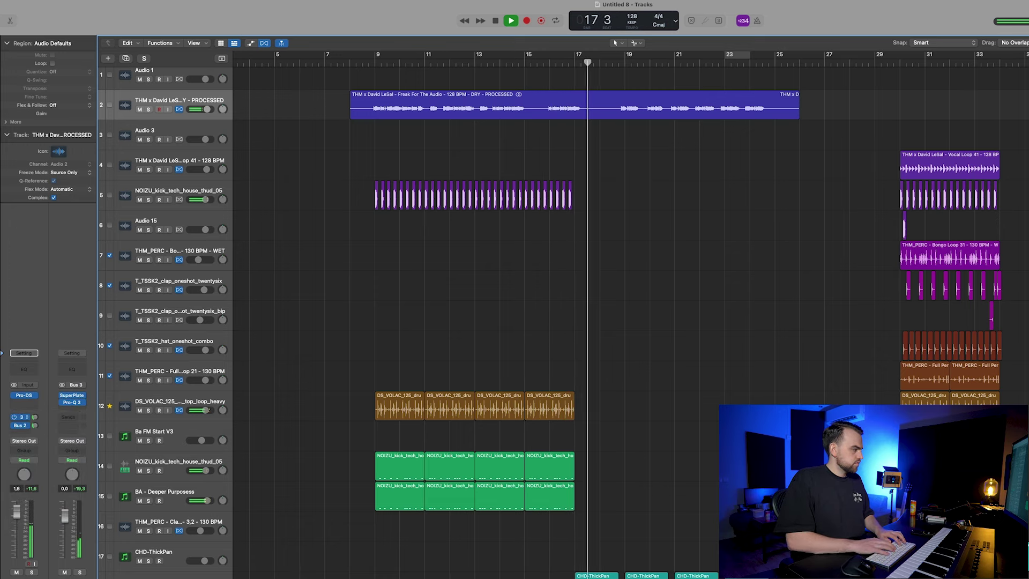
Step: Trim the end of the processed vocal region to just after bar 18 and play from bar 9
{"action": "scroll", "coordinate": [570, 222], "scroll_direction": "up", "scroll_amount": 4}
{"action": "scroll", "coordinate": [563, 224], "scroll_direction": "left", "scroll_amount": 3}
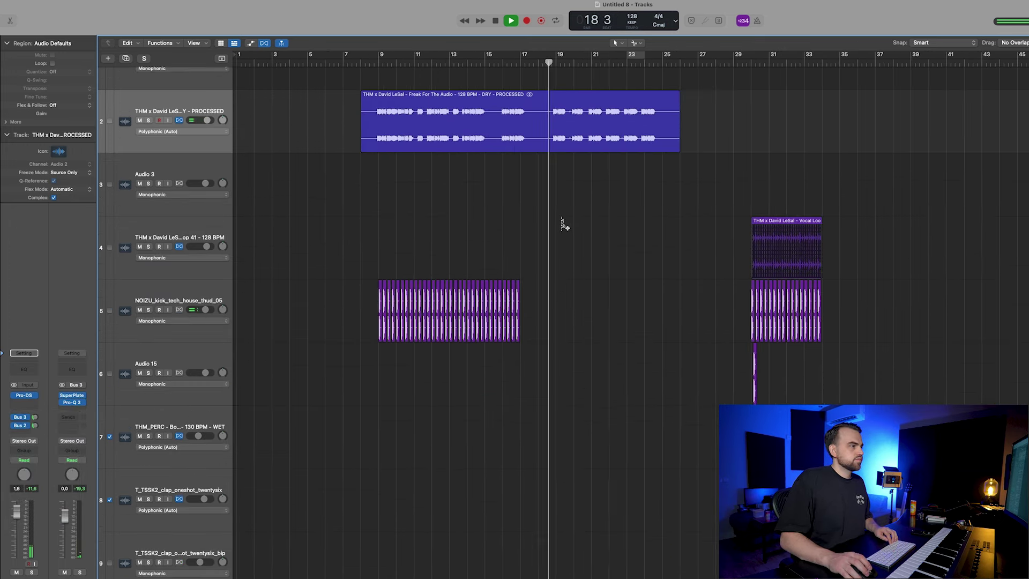
{"action": "scroll", "coordinate": [563, 225], "scroll_direction": "down", "scroll_amount": 4}
{"action": "scroll", "coordinate": [563, 225], "scroll_direction": "down", "scroll_amount": 2}
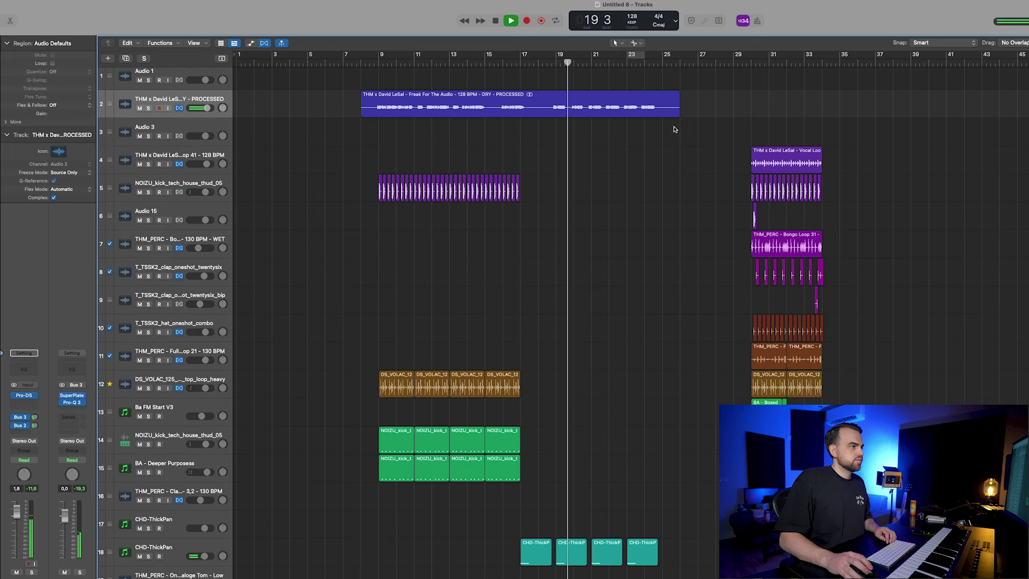
{"action": "left_click_drag", "start_coordinate": [678, 110], "coordinate": [538, 116]}
{"action": "left_click", "coordinate": [373, 63]}
{"action": "scroll", "coordinate": [401, 87], "scroll_direction": "right", "scroll_amount": 3}
{"action": "scroll", "coordinate": [401, 86], "scroll_direction": "up", "scroll_amount": 3}
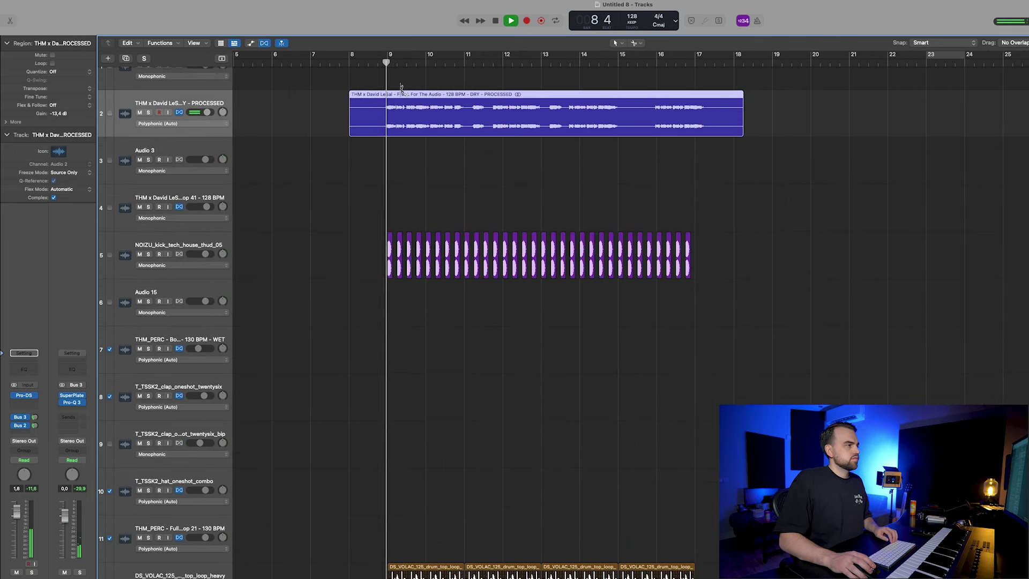
{"action": "scroll", "coordinate": [401, 87], "scroll_direction": "left", "scroll_amount": 3}
{"action": "scroll", "coordinate": [401, 87], "scroll_direction": "down", "scroll_amount": 3}
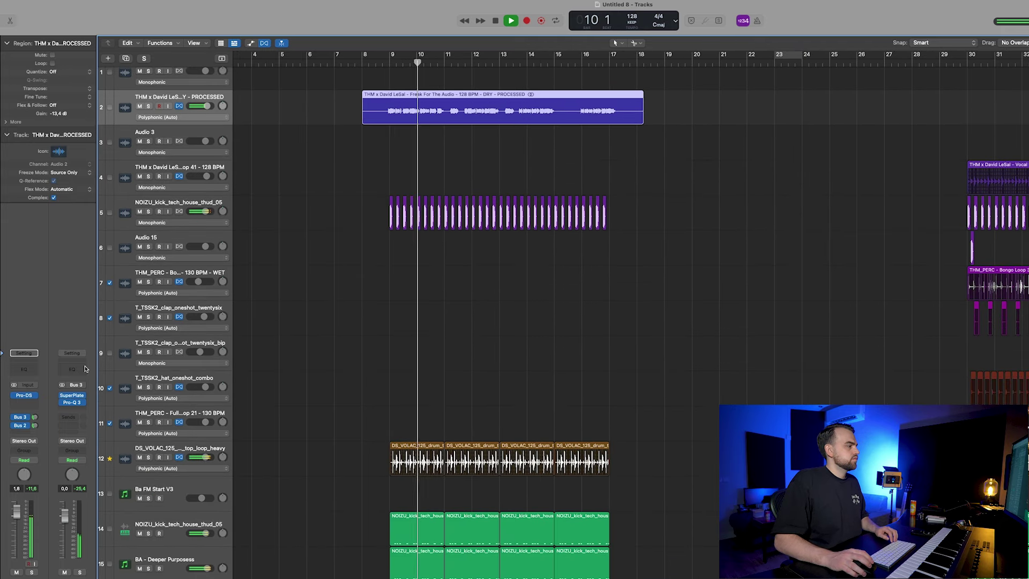
Step: Insert the stereo version of FabFilter Saturn 2 after Pro-DS on the processed vocal track
{"action": "left_click", "coordinate": [24, 408]}
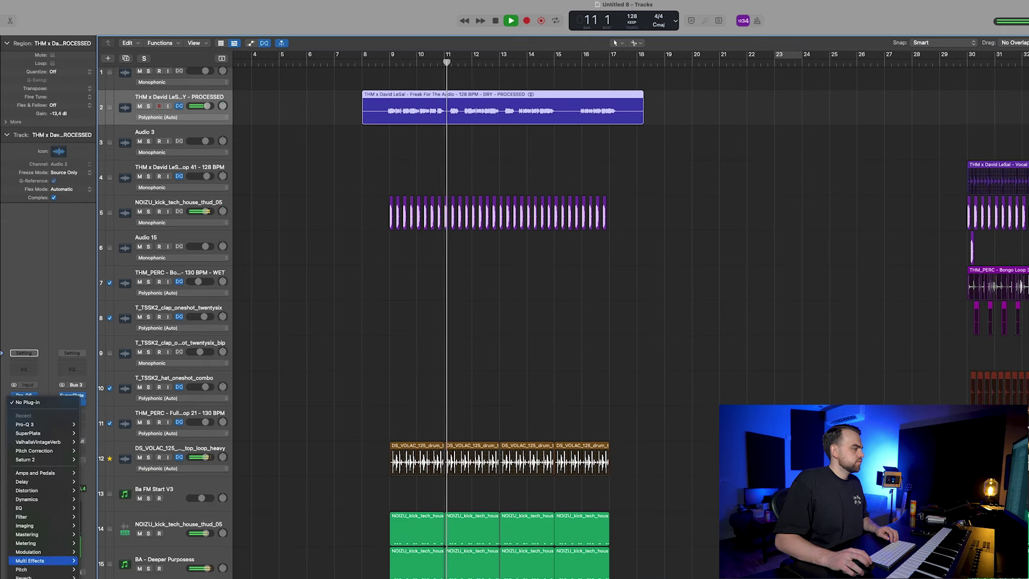
{"action": "mouse_move", "coordinate": [39, 573]}
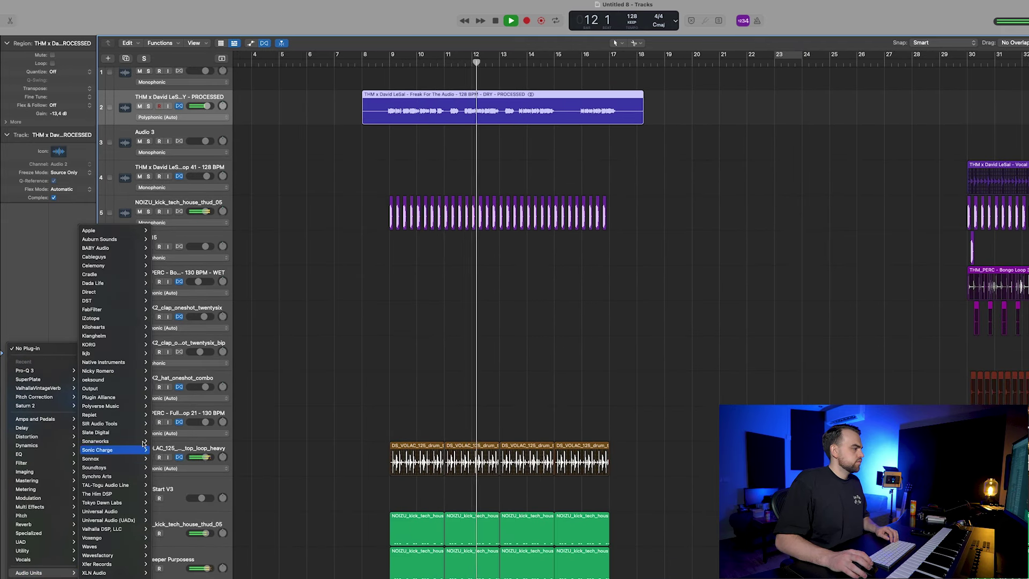
{"action": "mouse_move", "coordinate": [129, 467]}
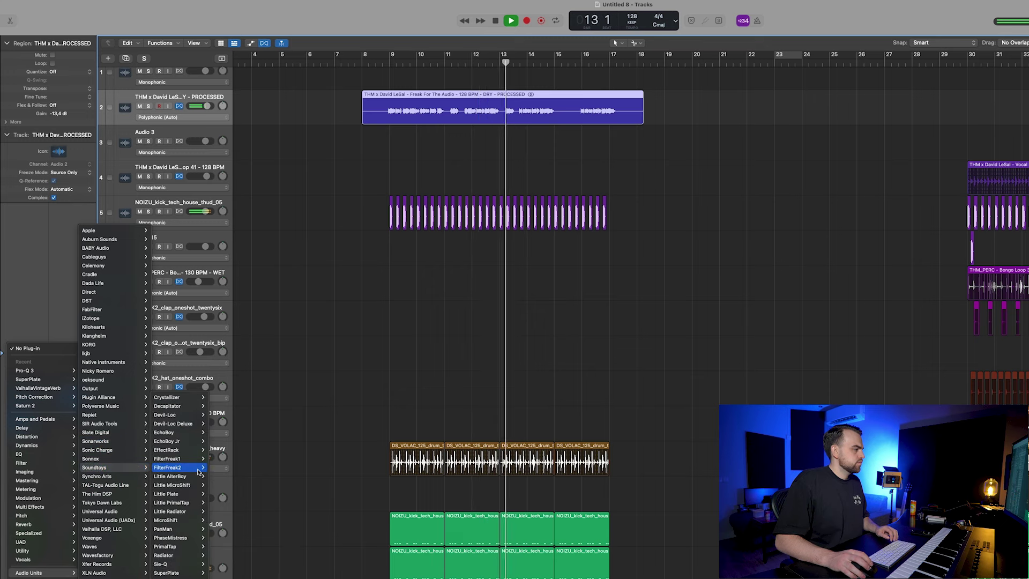
{"action": "mouse_move", "coordinate": [197, 441]}
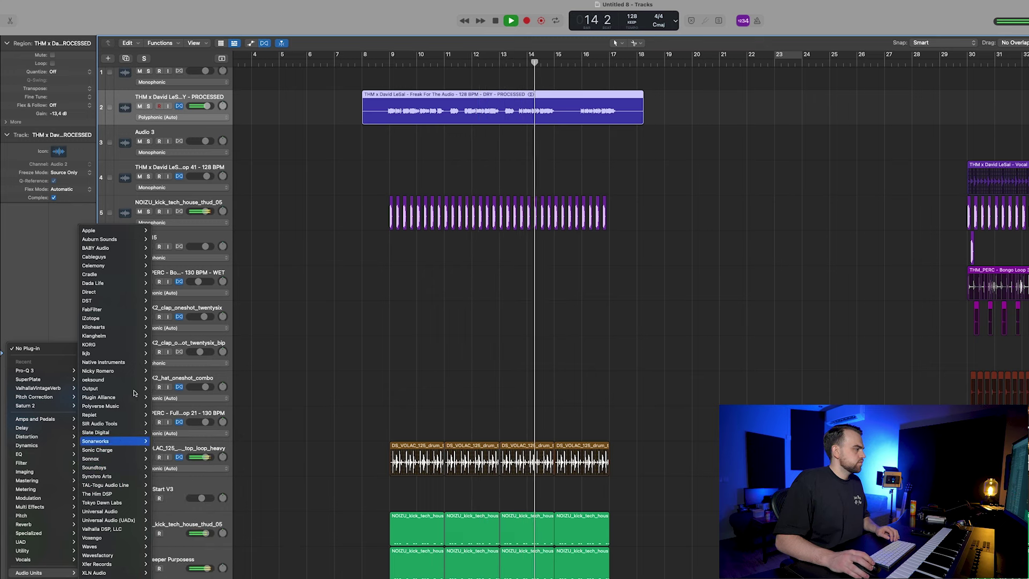
{"action": "mouse_move", "coordinate": [117, 309]}
{"action": "mouse_move", "coordinate": [166, 380]}
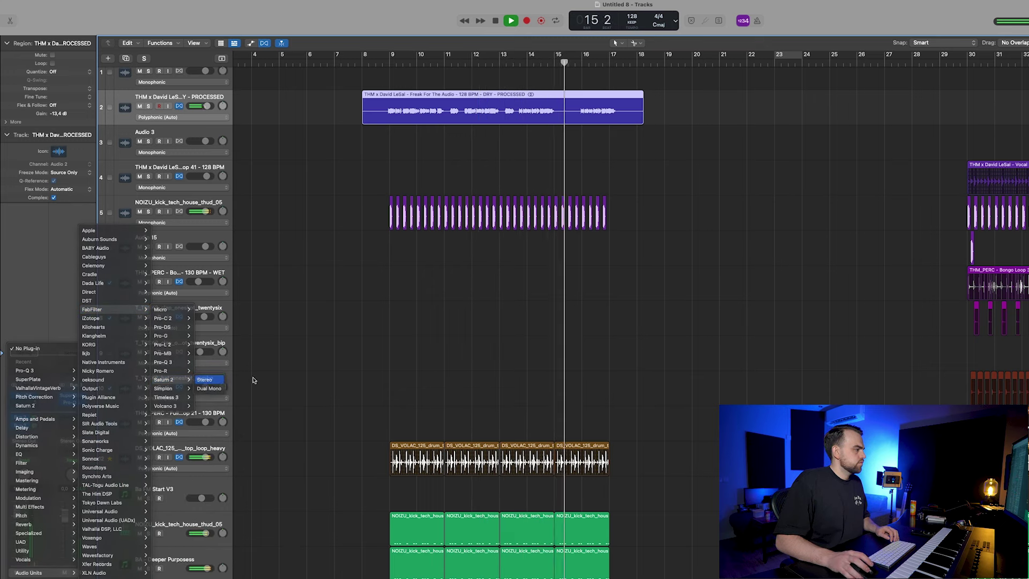
{"action": "left_click", "coordinate": [206, 380]}
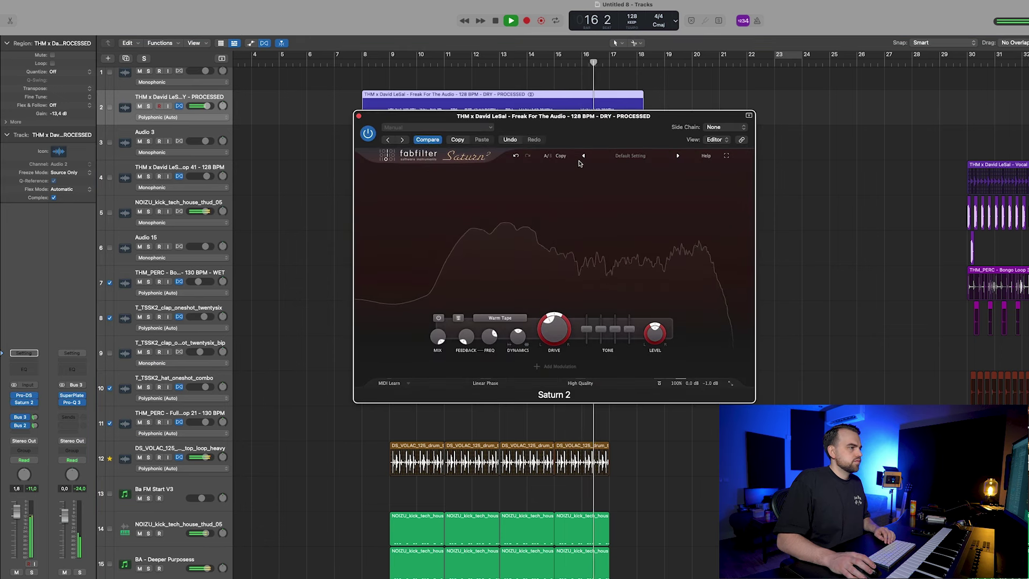
Step: Split Saturn 2 into two bands, setting the upper band to Warm Tube and raising its level slightly
{"action": "left_click", "coordinate": [670, 234]}
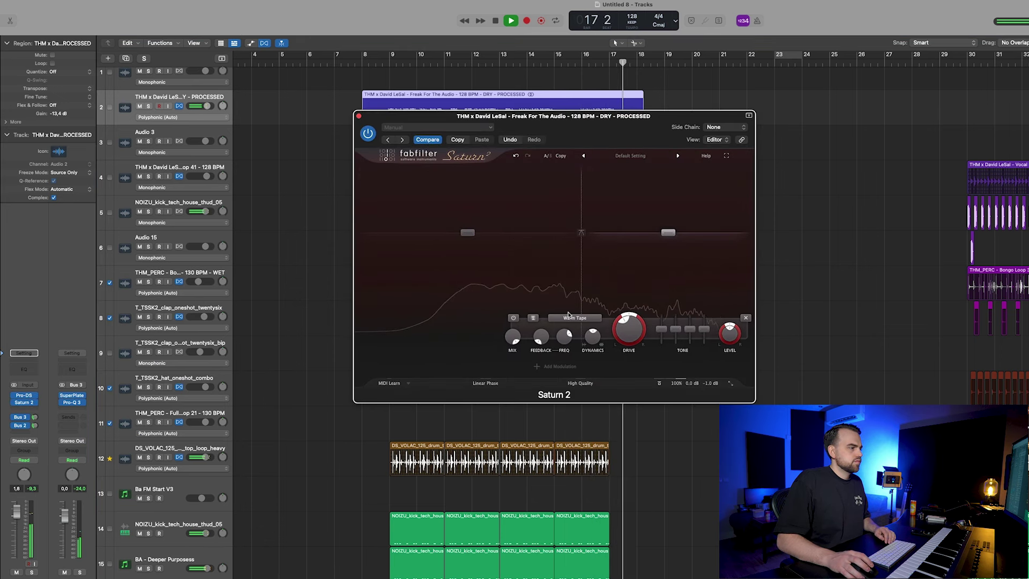
{"action": "left_click", "coordinate": [575, 318]}
{"action": "mouse_move", "coordinate": [588, 349]}
{"action": "mouse_move", "coordinate": [585, 328]}
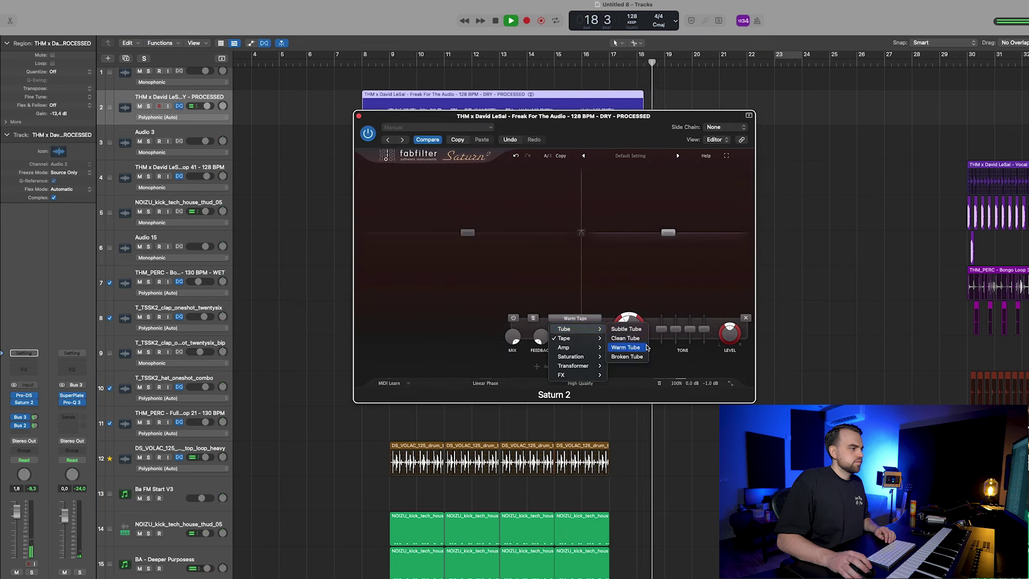
{"action": "left_click", "coordinate": [625, 347]}
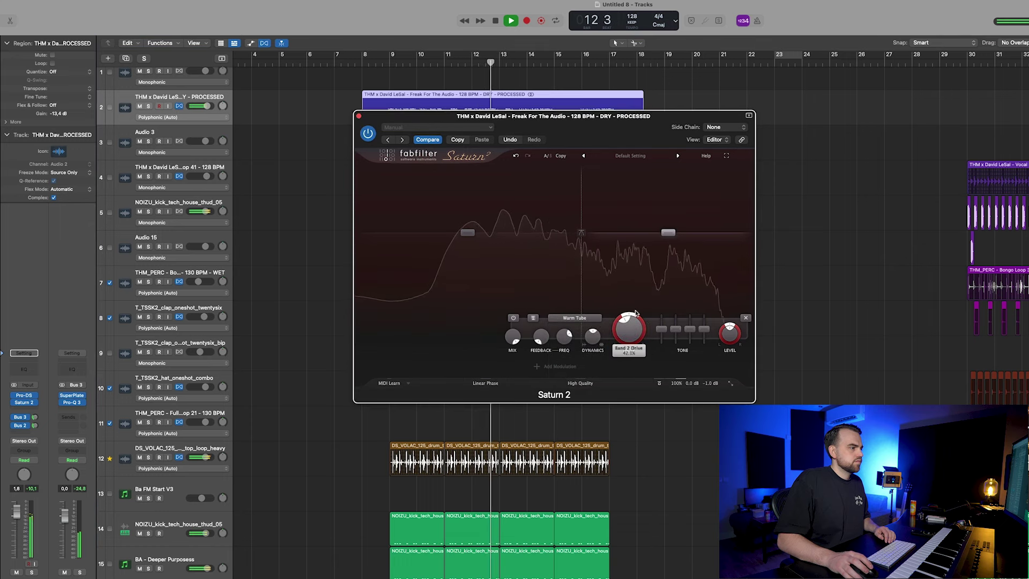
{"action": "scroll", "coordinate": [666, 228], "scroll_direction": "up", "scroll_amount": 4}
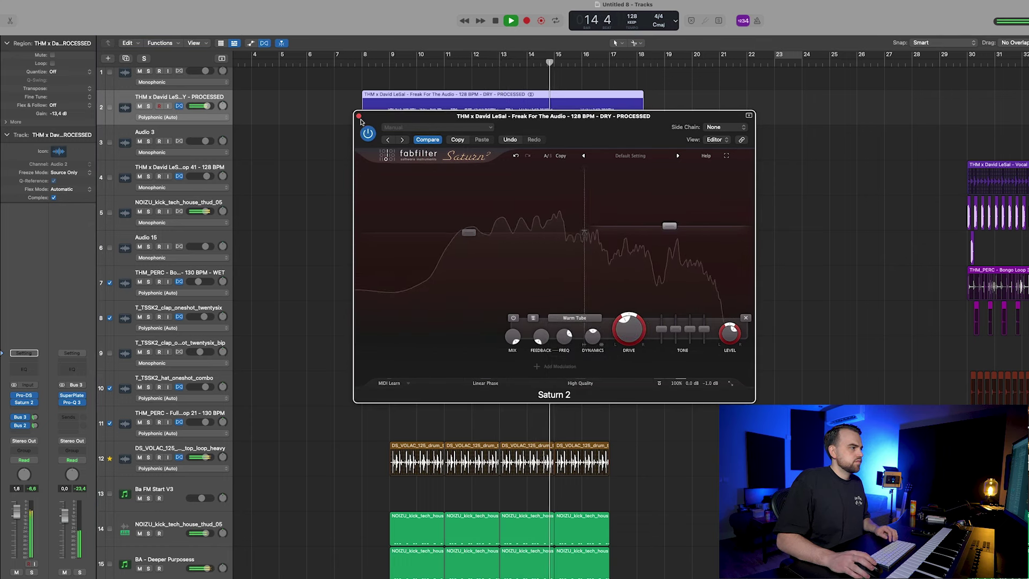
{"action": "left_click", "coordinate": [358, 116]}
Step: Switch to the Splice sample browser and search the library for "atmos"
{"action": "scroll", "coordinate": [631, 365], "scroll_direction": "up", "scroll_amount": 3}
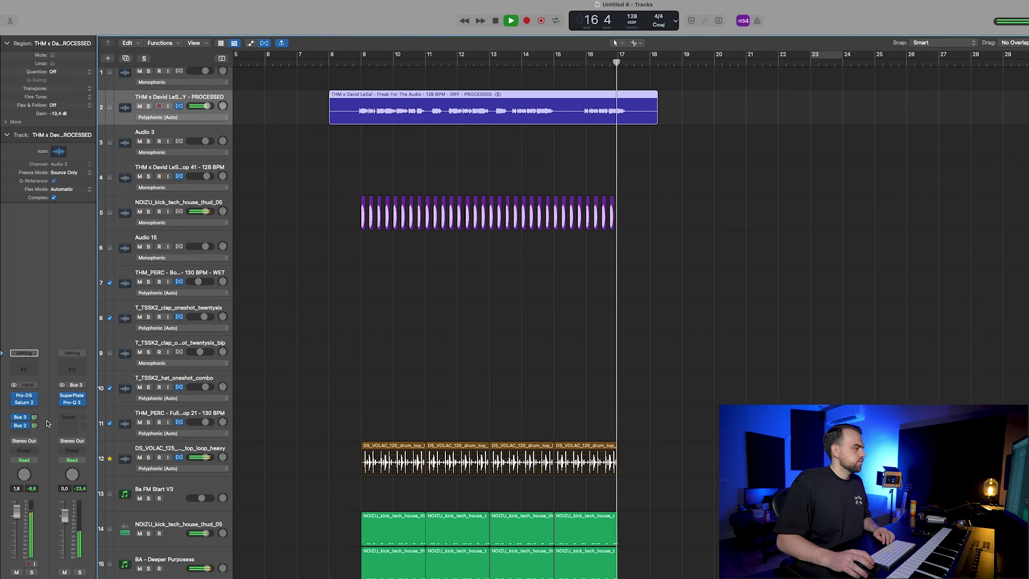
{"action": "scroll", "coordinate": [590, 221], "scroll_direction": "down", "scroll_amount": 3}
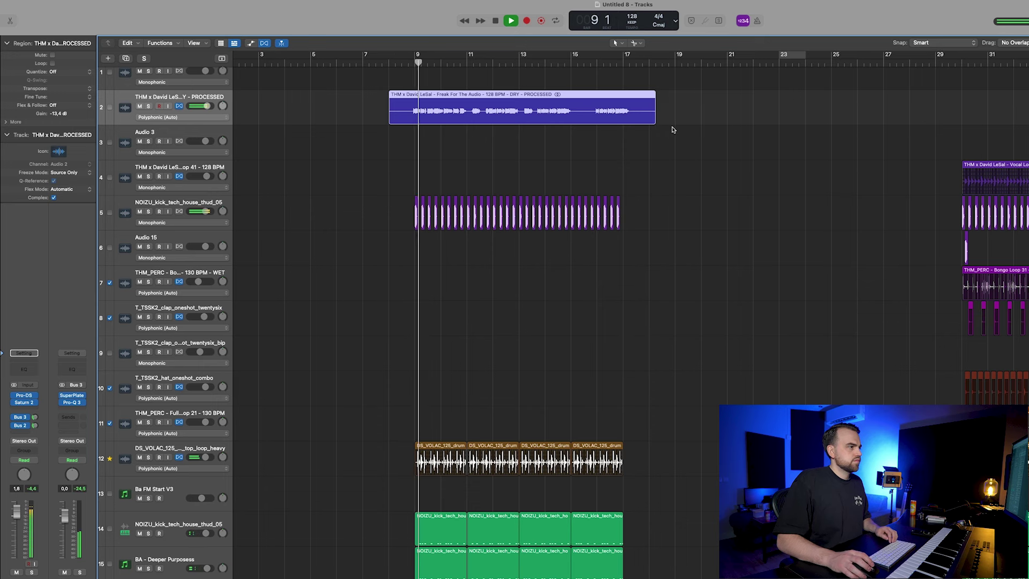
{"action": "scroll", "coordinate": [645, 195], "scroll_direction": "down", "scroll_amount": 3}
{"action": "scroll", "coordinate": [648, 197], "scroll_direction": "down", "scroll_amount": 2}
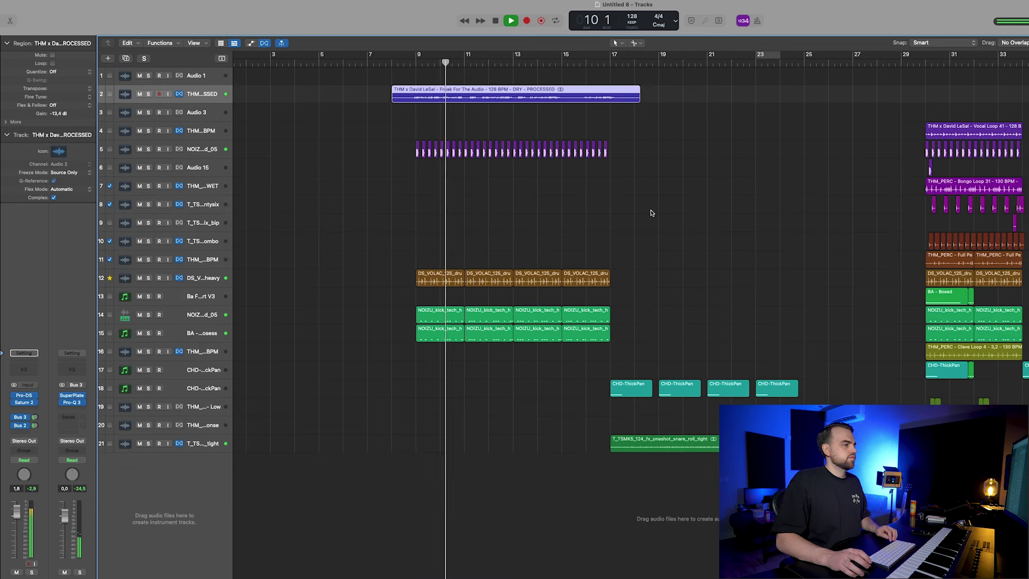
{"action": "left_click", "coordinate": [699, 569]}
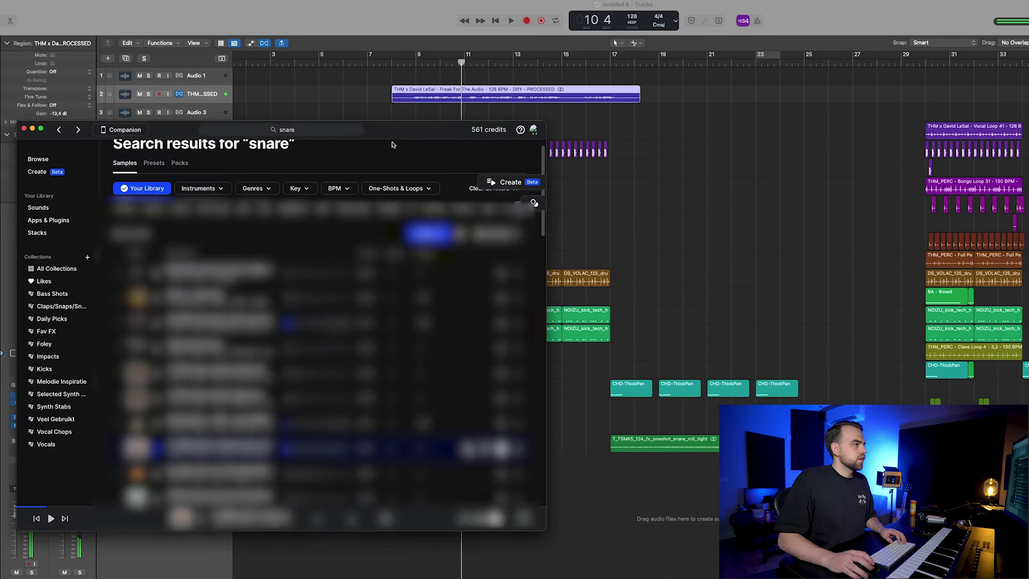
{"action": "left_click", "coordinate": [292, 129]}
{"action": "type", "text": "atmos"}
{"action": "key", "text": "Return"}
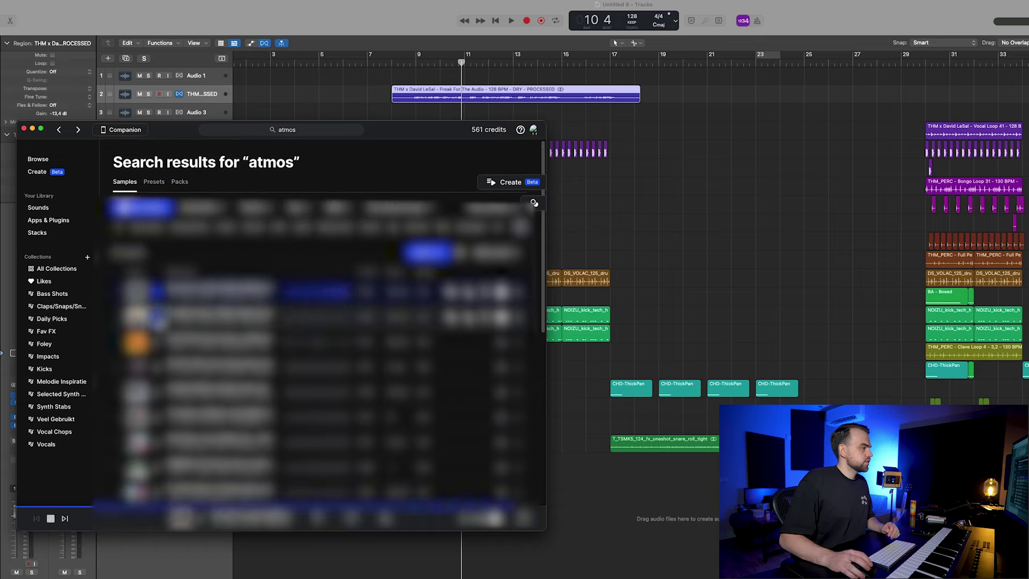
Step: Audition the atmos samples and add TTS_MK_V2_ATMOS_LOOP_EERIE_123_G to the arrangement on a new track at bar 9
{"action": "left_click", "coordinate": [158, 320]}
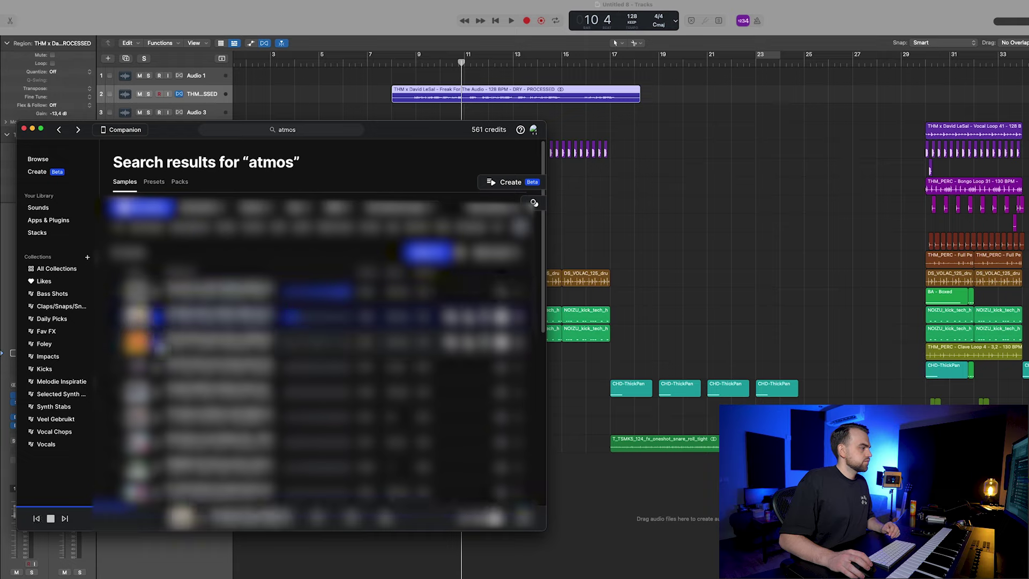
{"action": "left_click", "coordinate": [159, 394]}
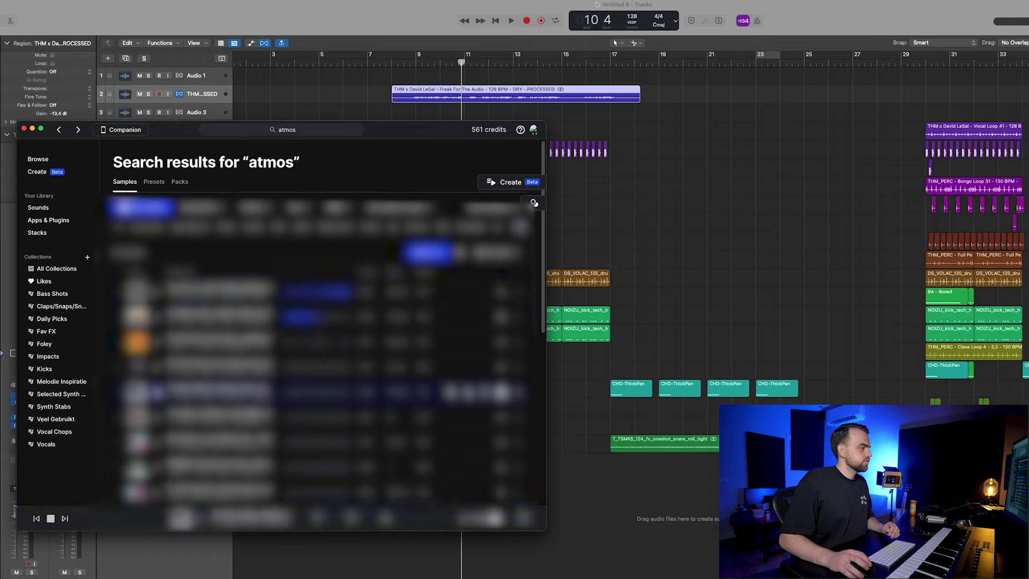
{"action": "left_click", "coordinate": [157, 368]}
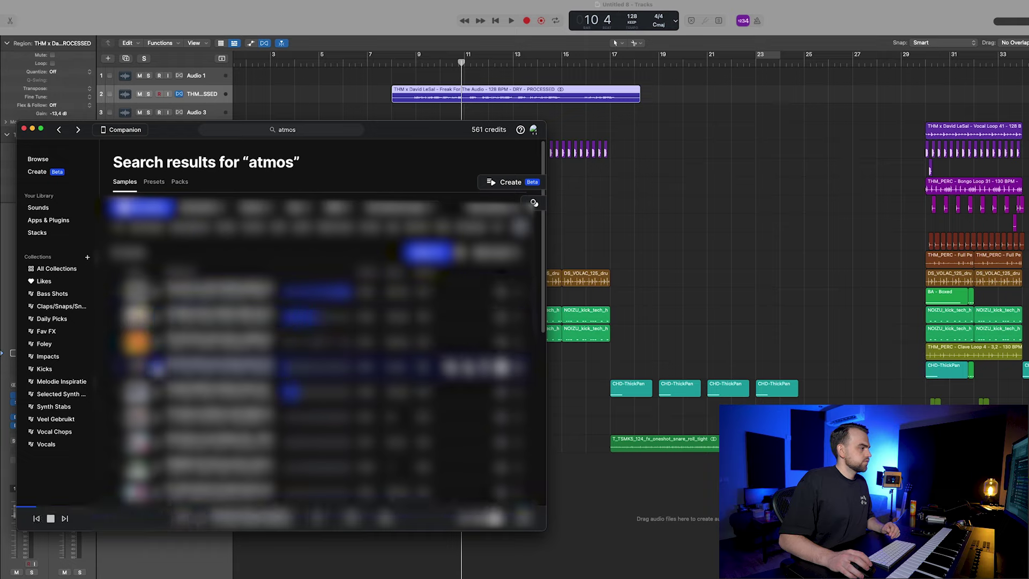
{"action": "left_click", "coordinate": [157, 418]}
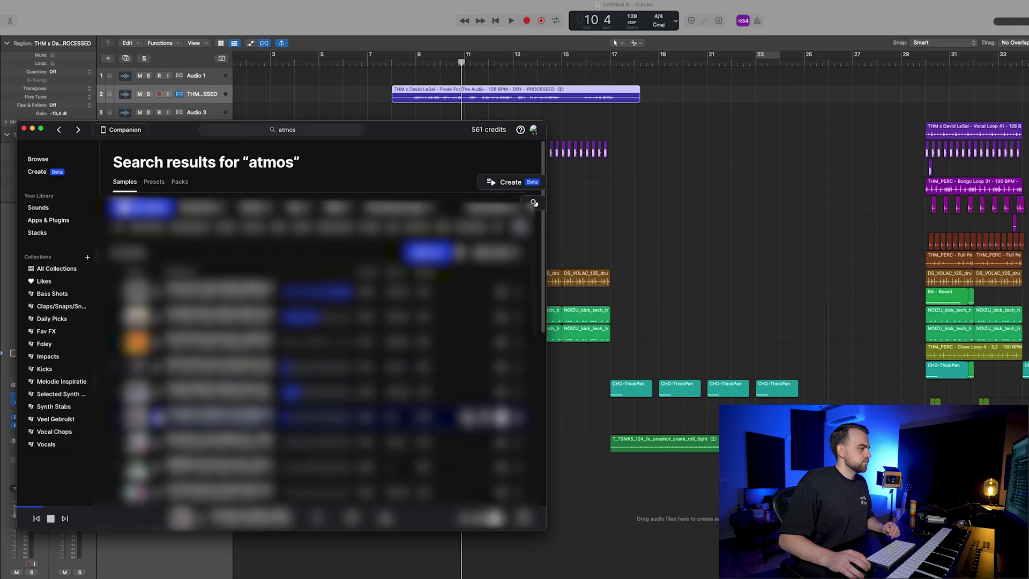
{"action": "scroll", "coordinate": [159, 439], "scroll_direction": "down", "scroll_amount": 1}
{"action": "left_click_drag", "start_coordinate": [157, 399], "coordinate": [492, 470]}
{"action": "left_click", "coordinate": [699, 570]}
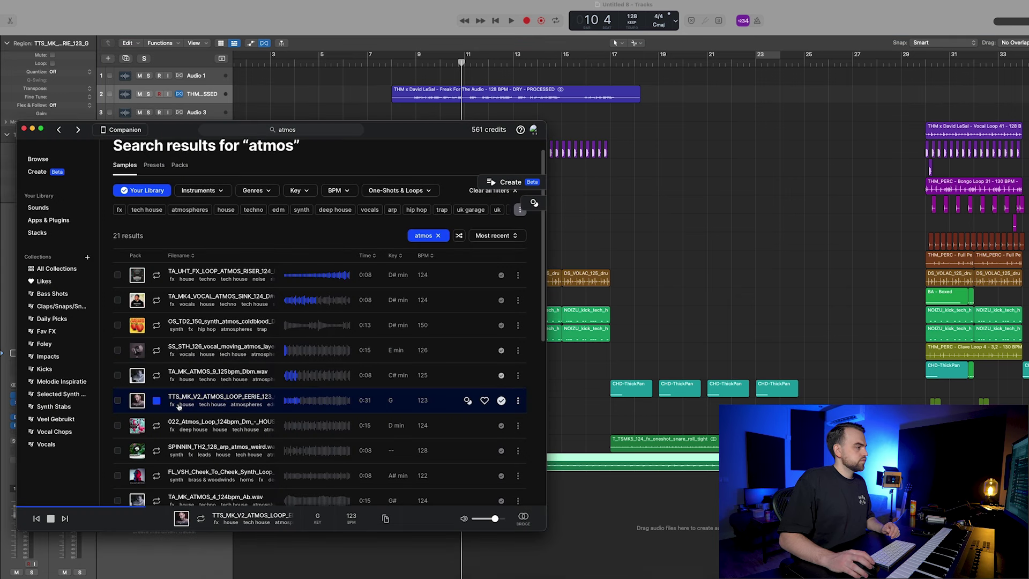
Step: Set the project tempo to 123 BPM and enable Flex on the atmos loop's track
{"action": "left_click", "coordinate": [615, 11]}
{"action": "double_click", "coordinate": [636, 16]}
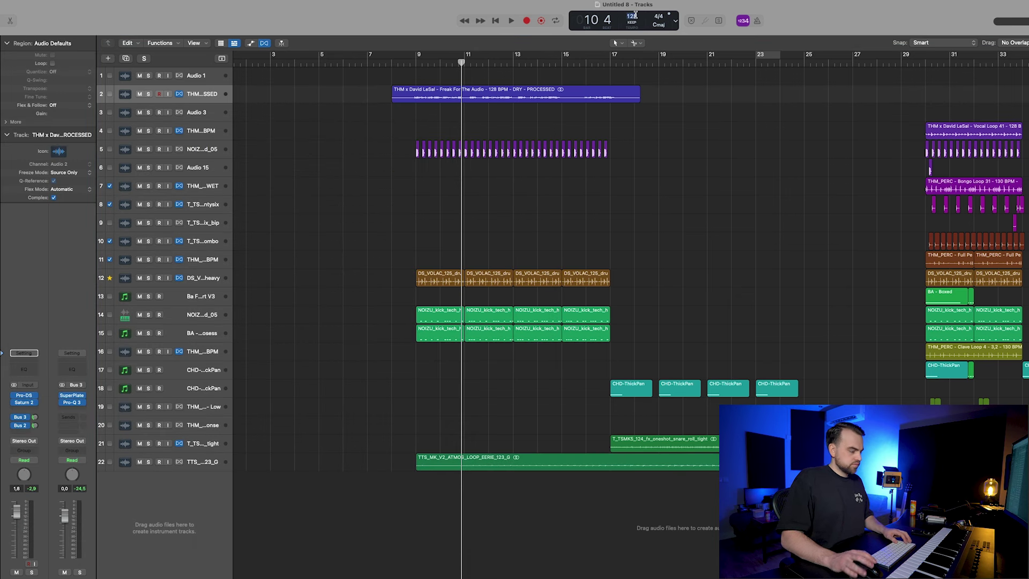
{"action": "left_click", "coordinate": [179, 463]}
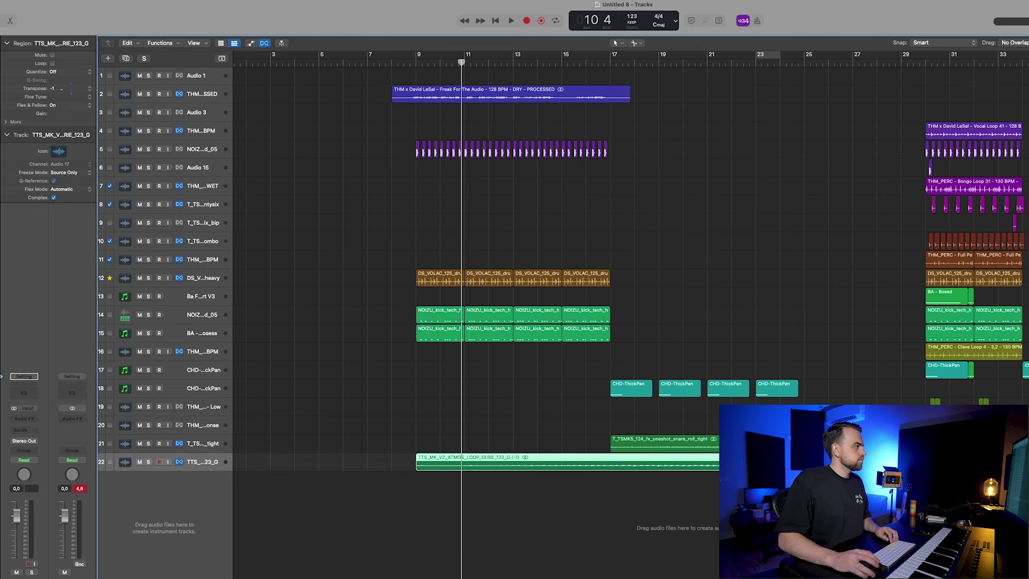
Step: Return the project tempo to 128 BPM, transpose the atmos loop to -2 and play the arrangement from bar 9
{"action": "left_click", "coordinate": [417, 65]}
{"action": "key", "text": "space"}
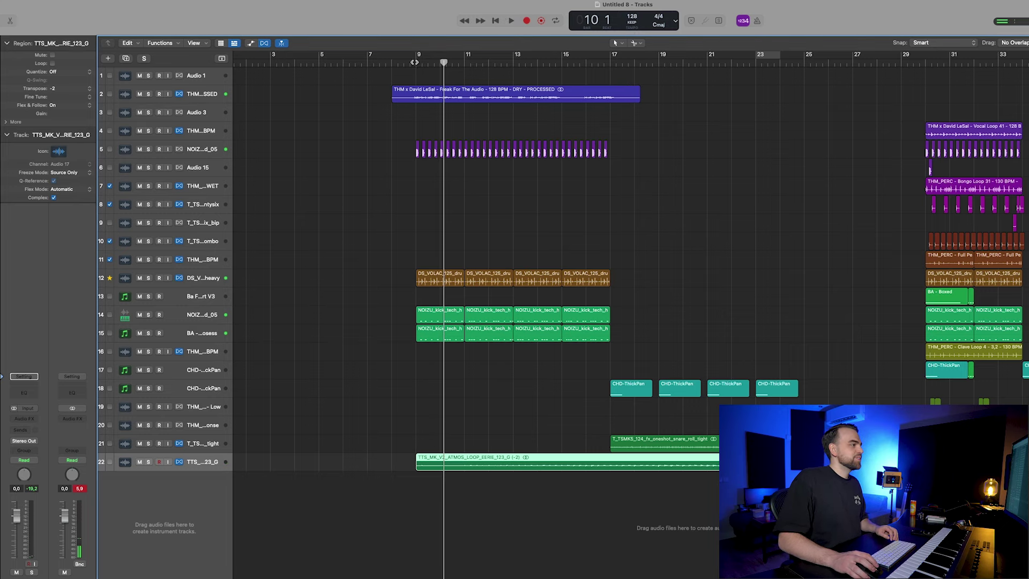
{"action": "left_click", "coordinate": [416, 62]}
{"action": "key", "text": "space"}
{"action": "scroll", "coordinate": [644, 278], "scroll_direction": "up", "scroll_amount": 5}
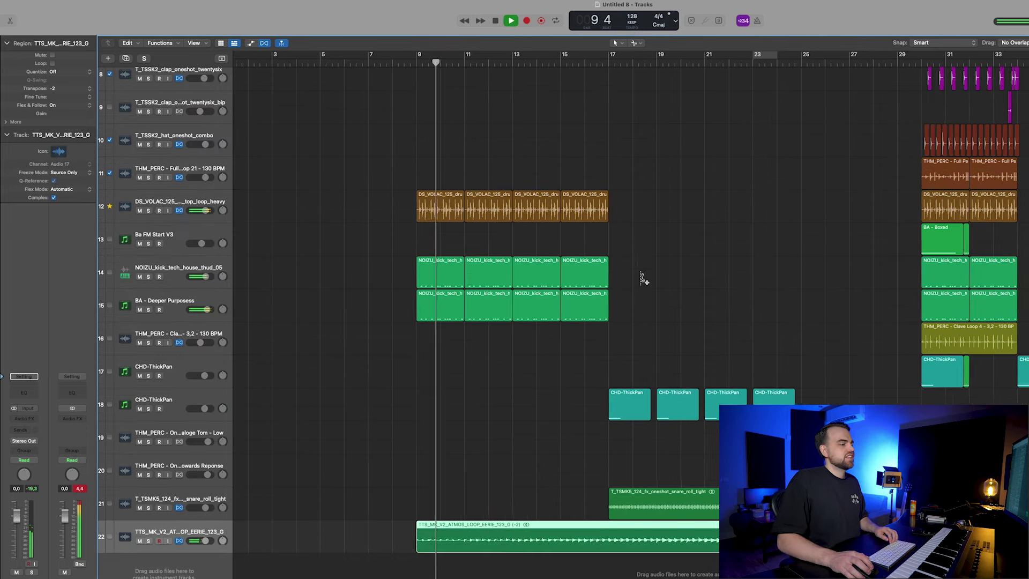
{"action": "scroll", "coordinate": [642, 278], "scroll_direction": "down", "scroll_amount": 10}
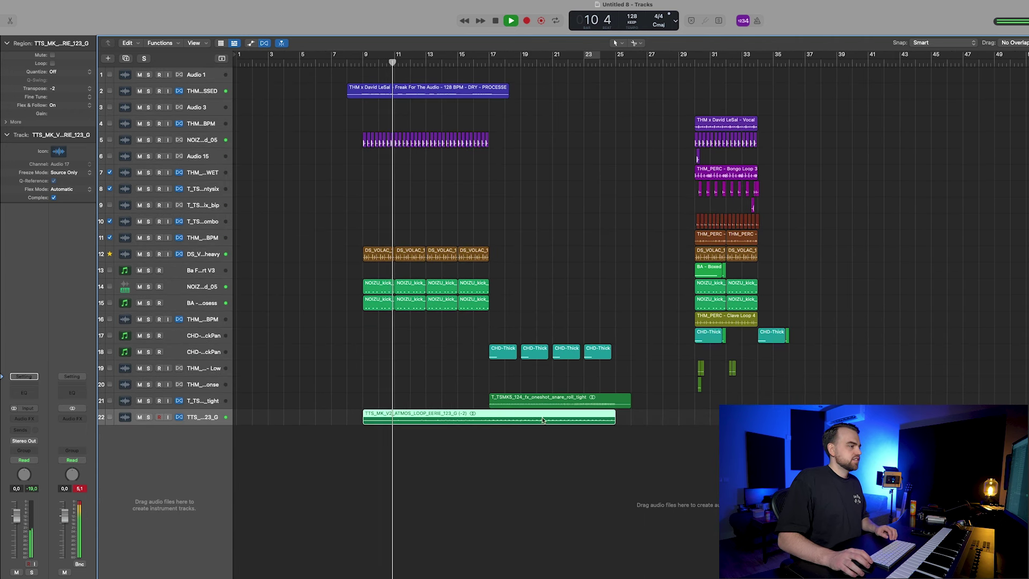
{"action": "mouse_move", "coordinate": [671, 577]}
{"action": "left_click", "coordinate": [700, 566]}
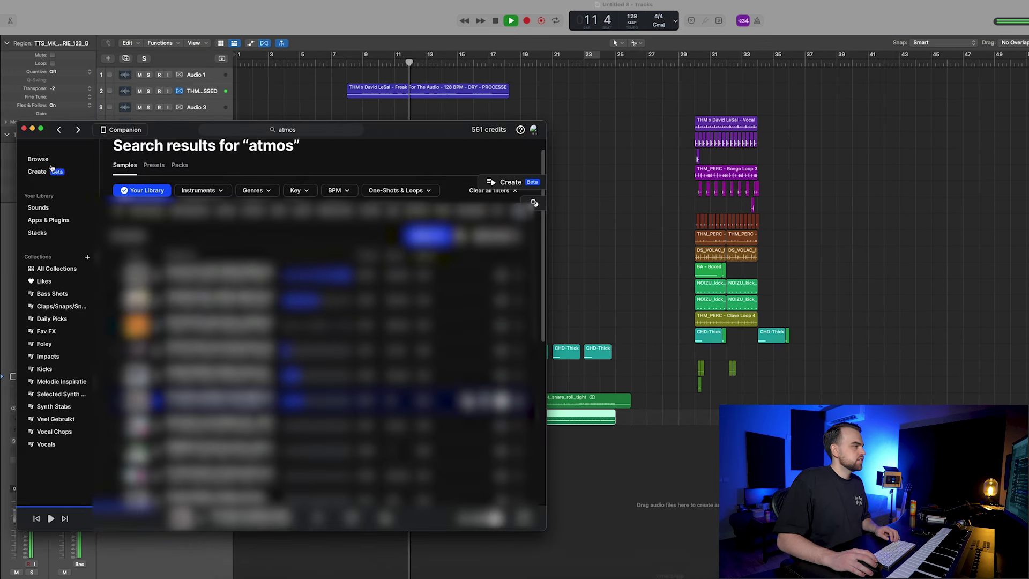
{"action": "left_click", "coordinate": [25, 129]}
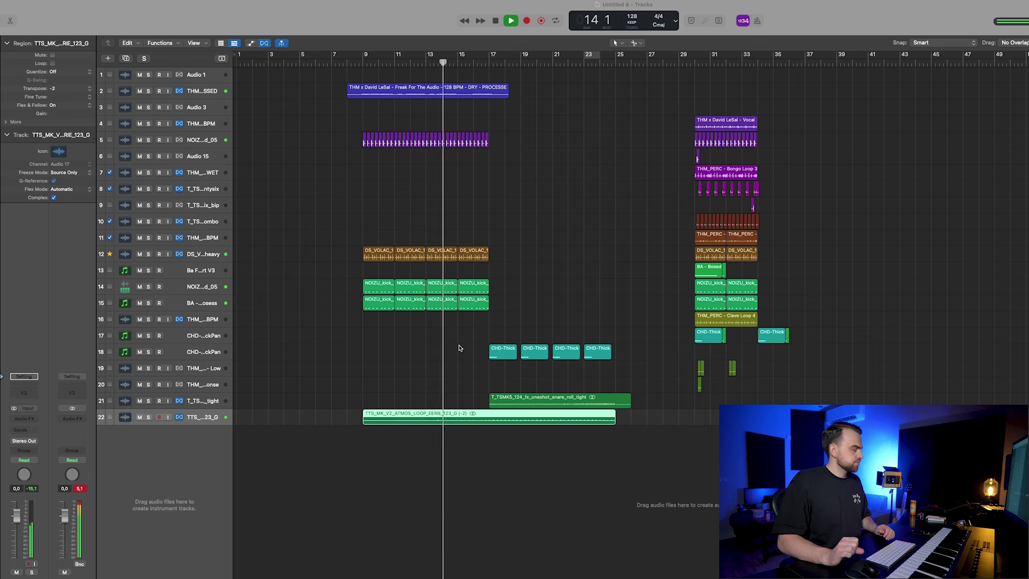
Step: Copy the eight MIDI regions on tracks 14 and 15 from bars 9–17 to bars 17–25
{"action": "scroll", "coordinate": [458, 348], "scroll_direction": "up", "scroll_amount": 3}
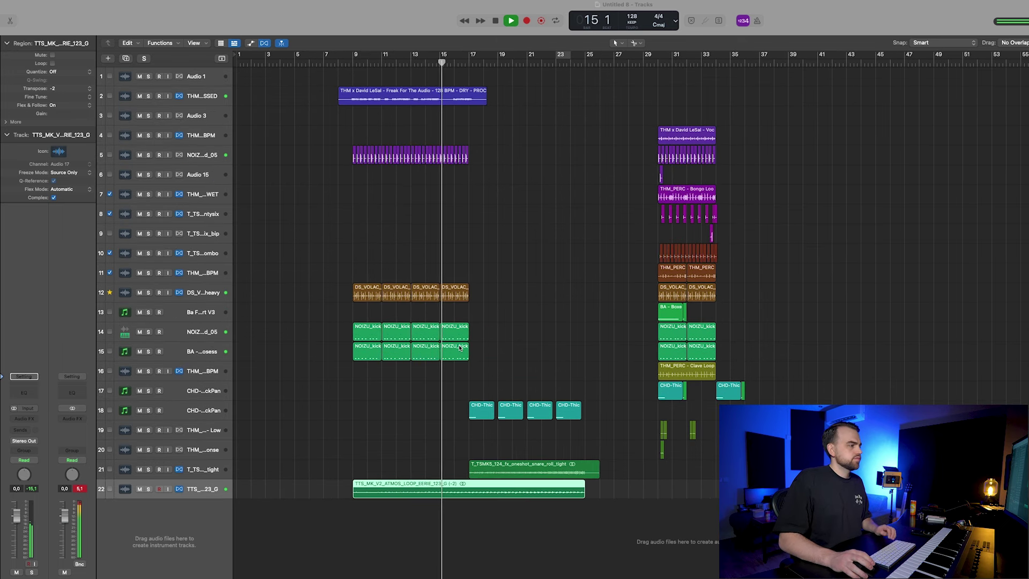
{"action": "left_click_drag", "start_coordinate": [498, 371], "coordinate": [351, 323]}
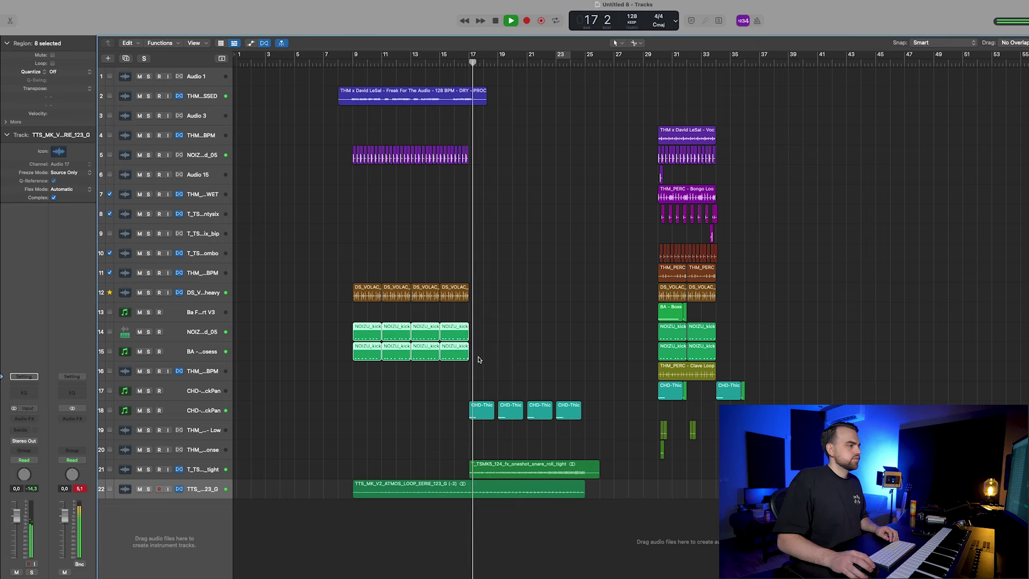
{"action": "left_click_drag", "start_coordinate": [360, 338], "coordinate": [481, 336]}
Step: Solo the atmos loop track and insert the Pitch Correction plug-in on it
{"action": "left_click", "coordinate": [209, 492]}
{"action": "key", "text": "space"}
{"action": "key", "text": "s"}
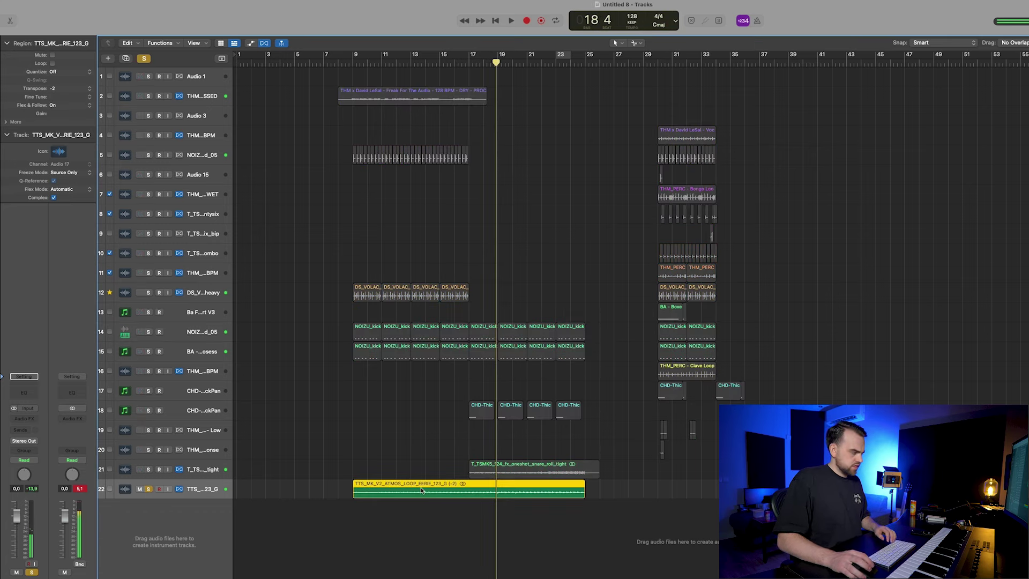
{"action": "left_click", "coordinate": [26, 419]}
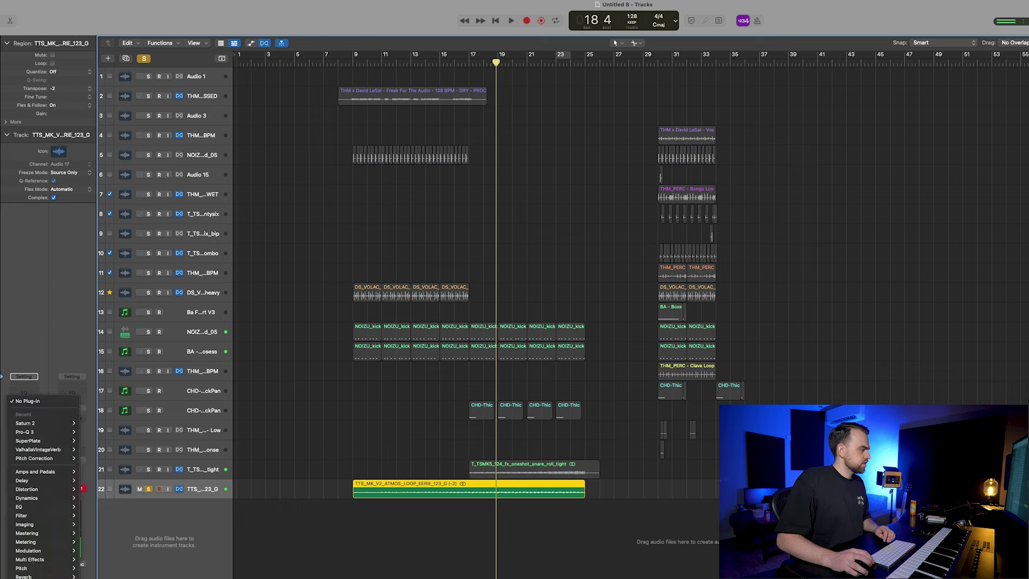
{"action": "mouse_move", "coordinate": [52, 542]}
{"action": "mouse_move", "coordinate": [117, 543]}
{"action": "left_click", "coordinate": [187, 543]}
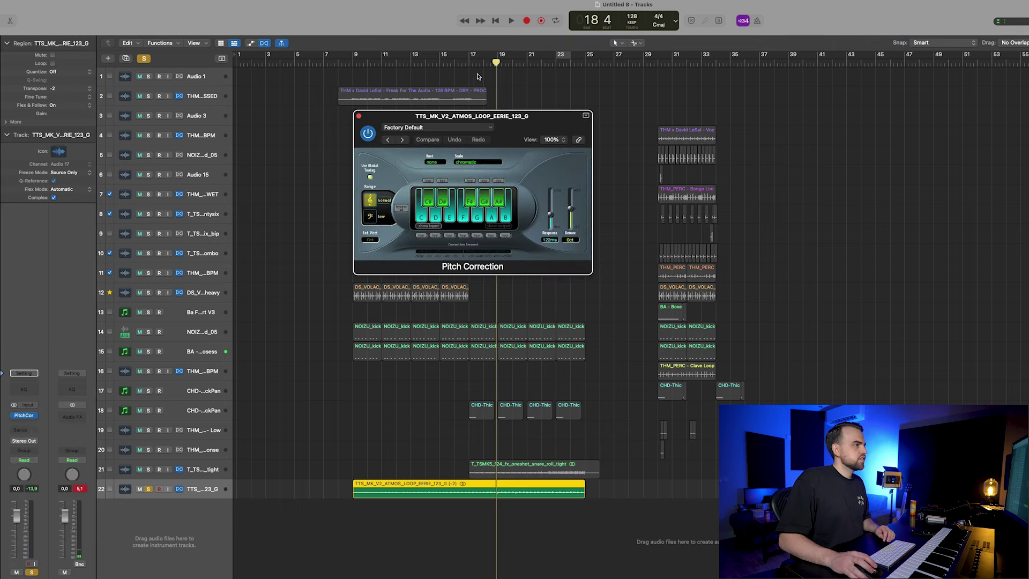
Step: Check the soloed atmos loop's pitch, set its transpose to -1 and turn off the track's solo
{"action": "key", "text": "space"}
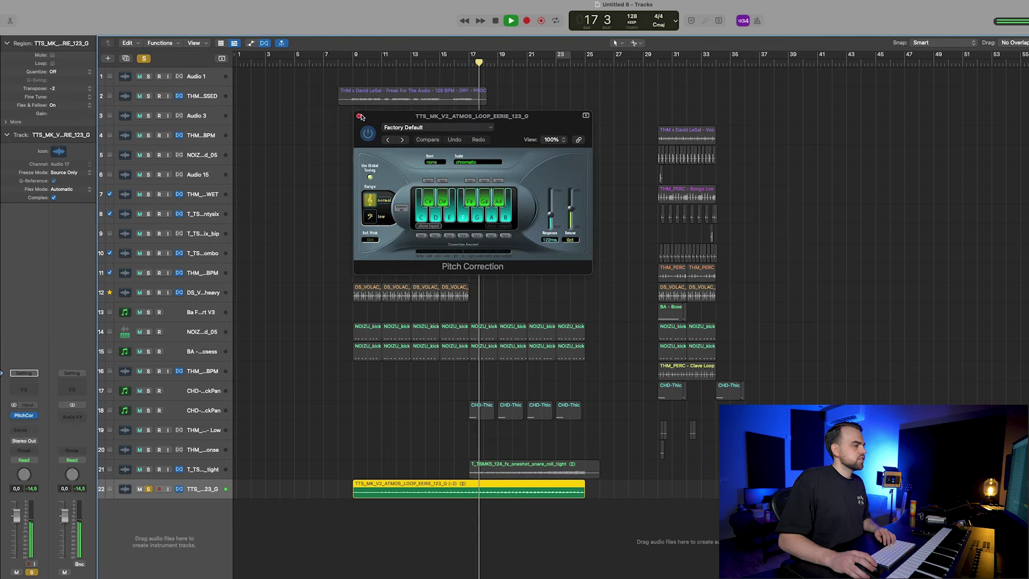
{"action": "left_click", "coordinate": [360, 116]}
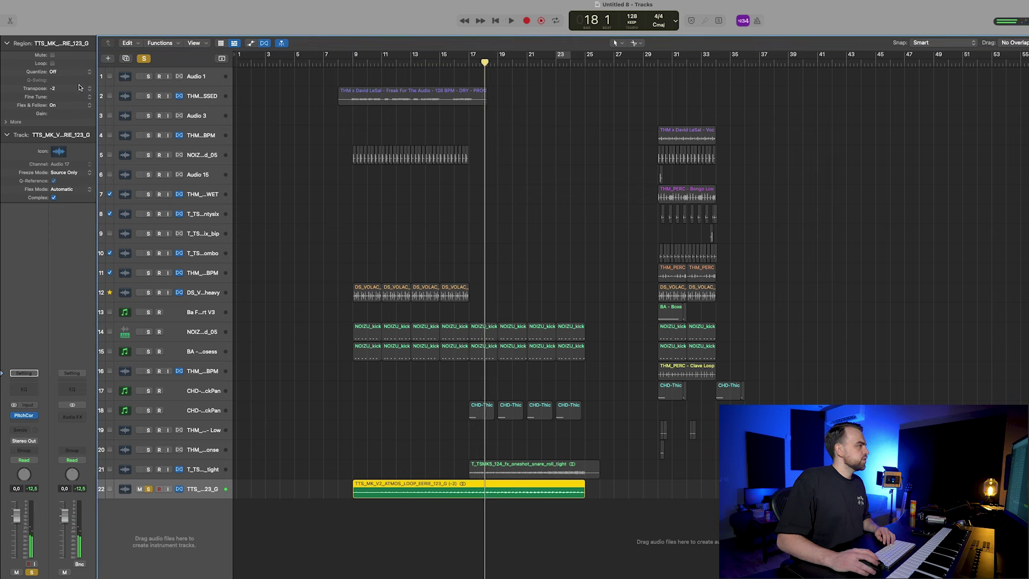
{"action": "left_click", "coordinate": [149, 489]}
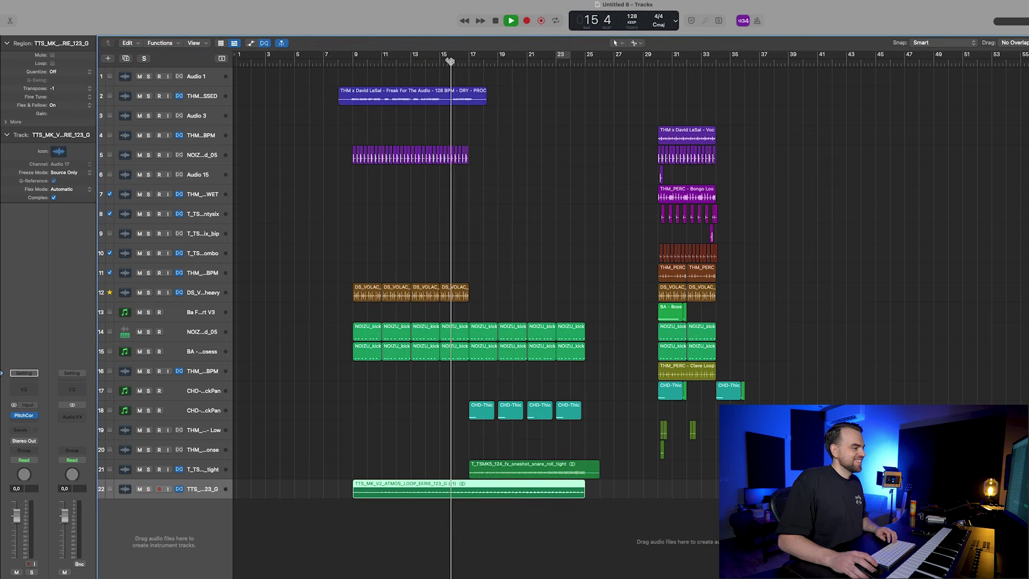
Step: Examine the notes of the kick and bass regions starting at bar 17 in the Piano Roll, then return to the full arrangement
{"action": "key", "text": "super+Left"}
{"action": "double_click", "coordinate": [468, 335]}
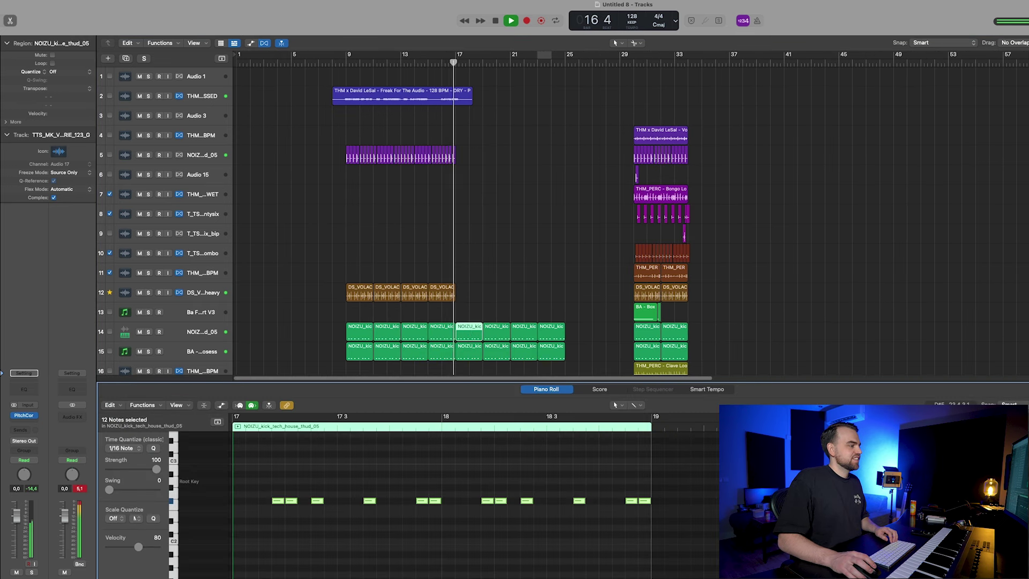
{"action": "left_click", "coordinate": [471, 353]}
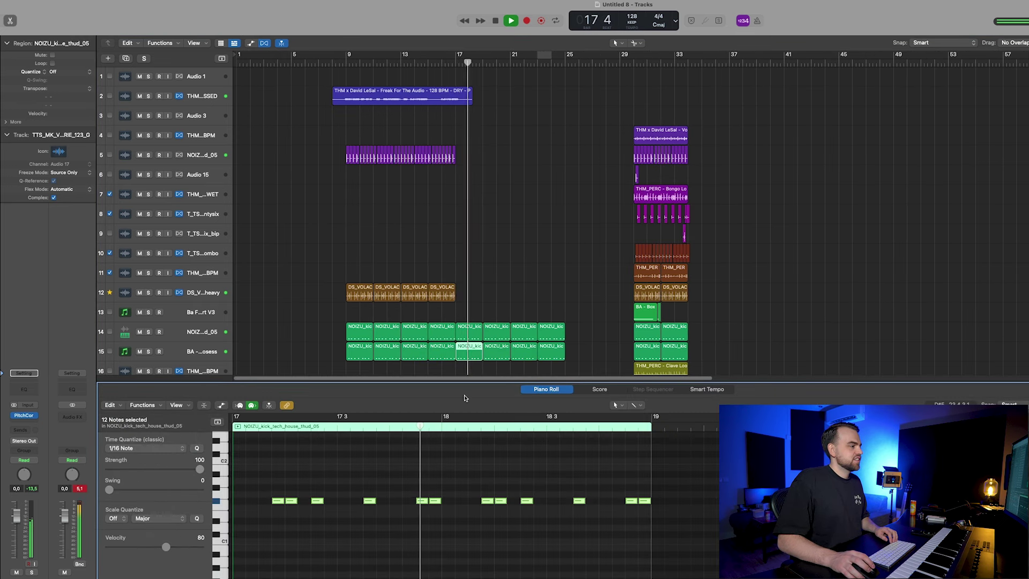
{"action": "key", "text": "p"}
{"action": "key", "text": "super+Up"}
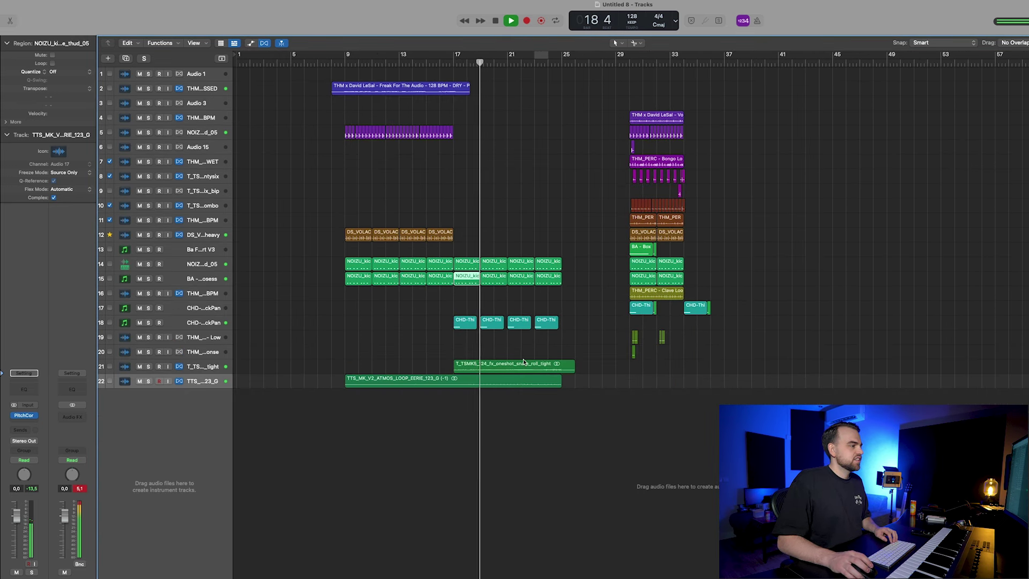
{"action": "key", "text": "super+Right"}
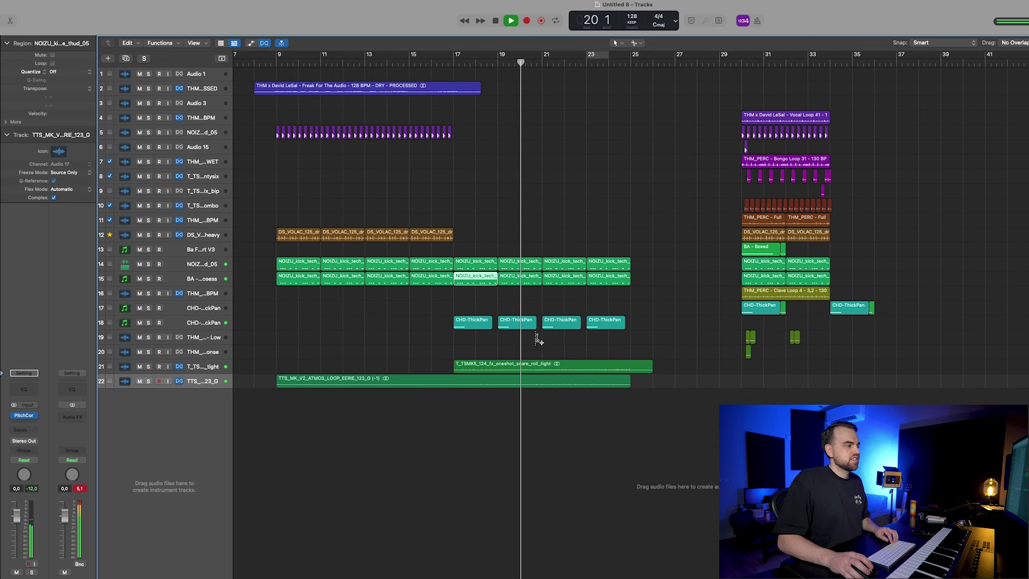
{"action": "key", "text": "super+Down"}
{"action": "key", "text": "super+Left"}
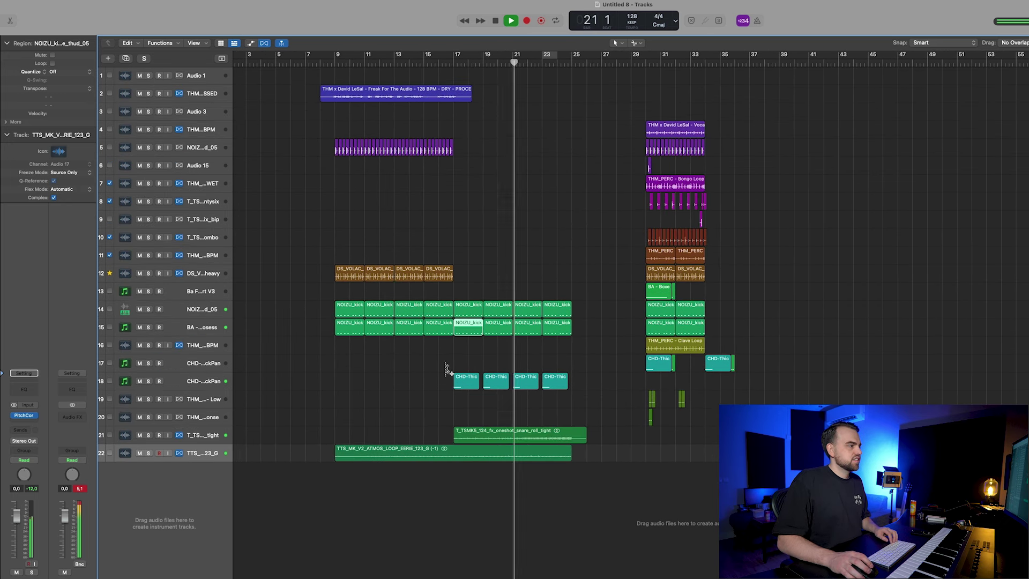
Step: Copy the full vocal region on track 2 to bar 20 and trim the copy to end at bar 25
{"action": "left_click", "coordinate": [335, 98]}
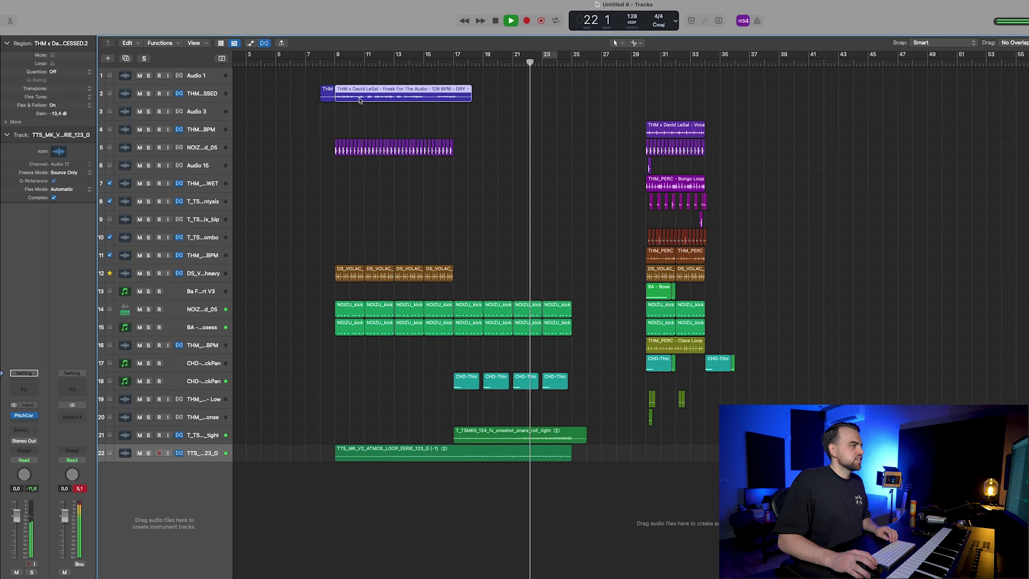
{"action": "key", "text": "super+z"}
{"action": "left_click_drag", "start_coordinate": [347, 100], "coordinate": [520, 100]}
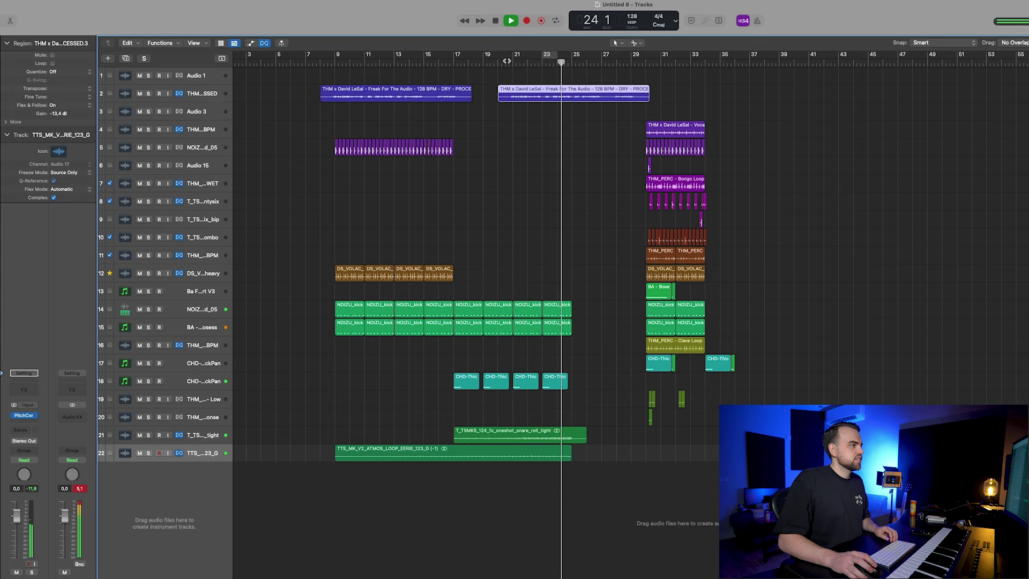
{"action": "left_click", "coordinate": [639, 127]}
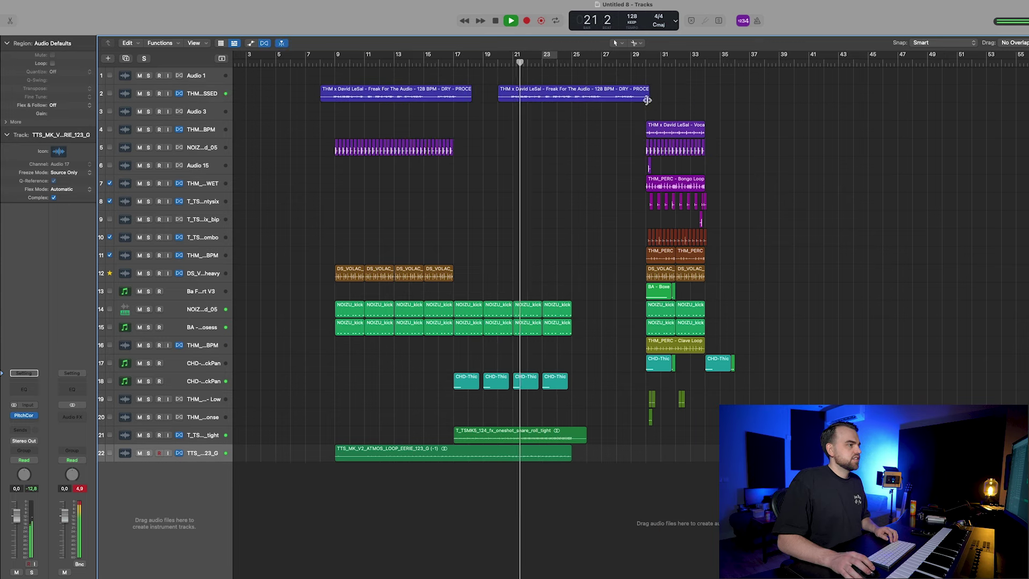
{"action": "left_click_drag", "start_coordinate": [648, 100], "coordinate": [571, 100]}
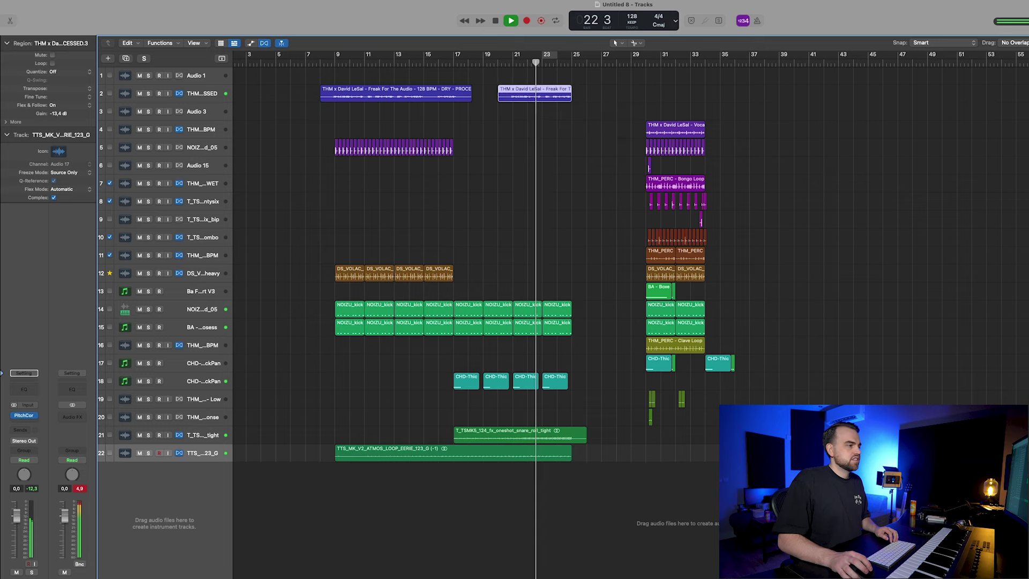
Step: Move all the drop regions to start at bar 25 and trim the break's kick, bass, chord, snare roll and atmos regions to end at bar 24
{"action": "left_click_drag", "start_coordinate": [762, 428], "coordinate": [590, 131]}
{"action": "mouse_move", "coordinate": [554, 345]}
{"action": "left_mouse_down"}
{"action": "mouse_move", "coordinate": [558, 304]}
{"action": "mouse_move", "coordinate": [558, 334]}
{"action": "left_mouse_up"}
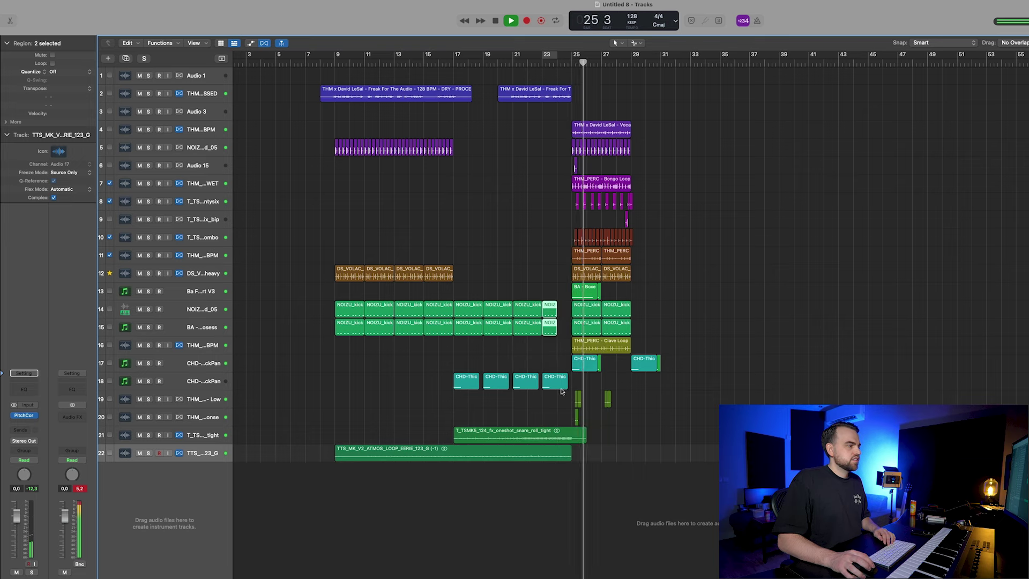
{"action": "left_click_drag", "start_coordinate": [565, 388], "coordinate": [558, 388]}
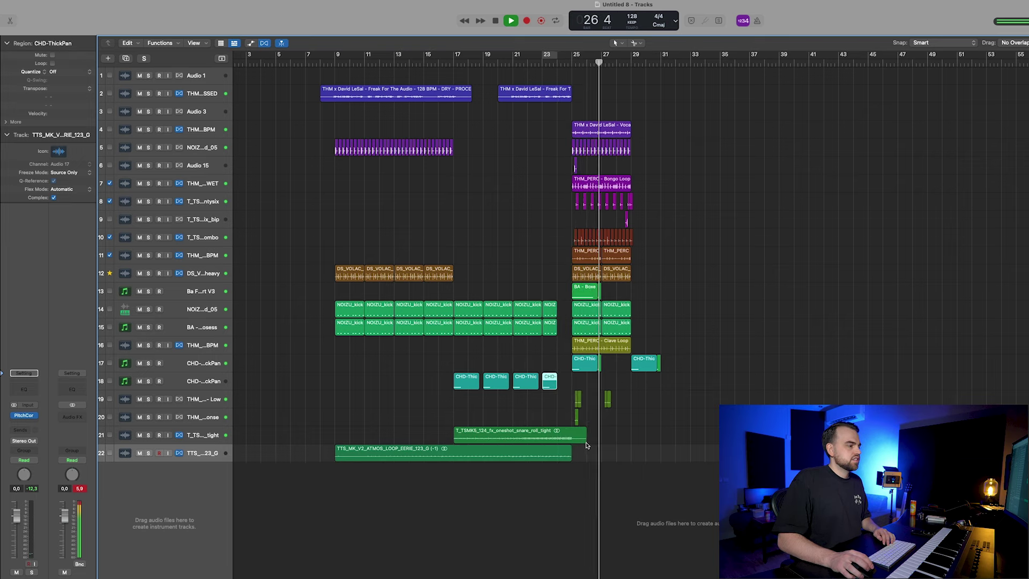
{"action": "left_click_drag", "start_coordinate": [586, 444], "coordinate": [557, 460]}
{"action": "left_click", "coordinate": [564, 460]}
Step: Toggle the mute on vocal track 2 and create a duplicate of the track with the same settings
{"action": "left_click", "coordinate": [141, 93]}
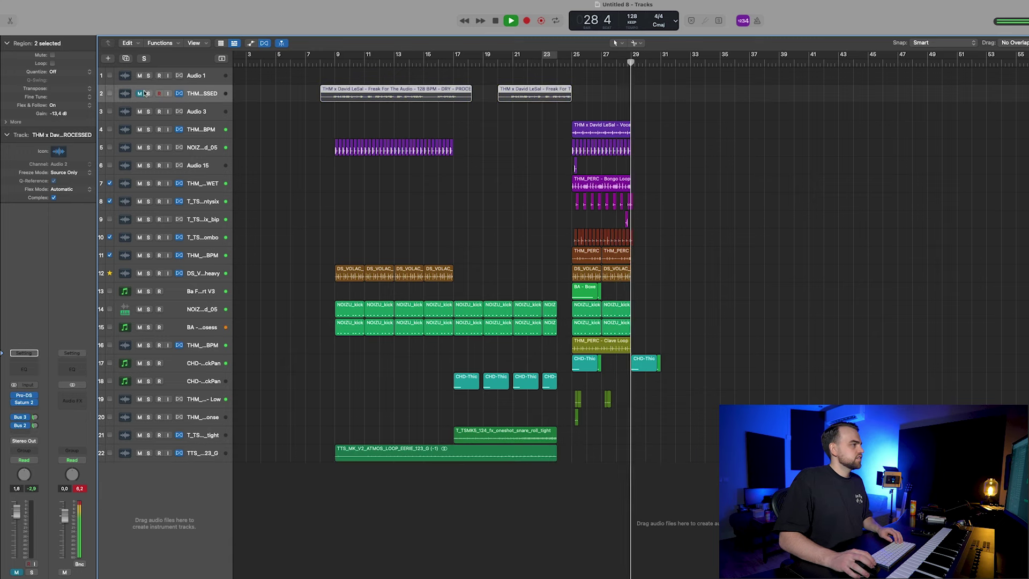
{"action": "left_click", "coordinate": [139, 94]}
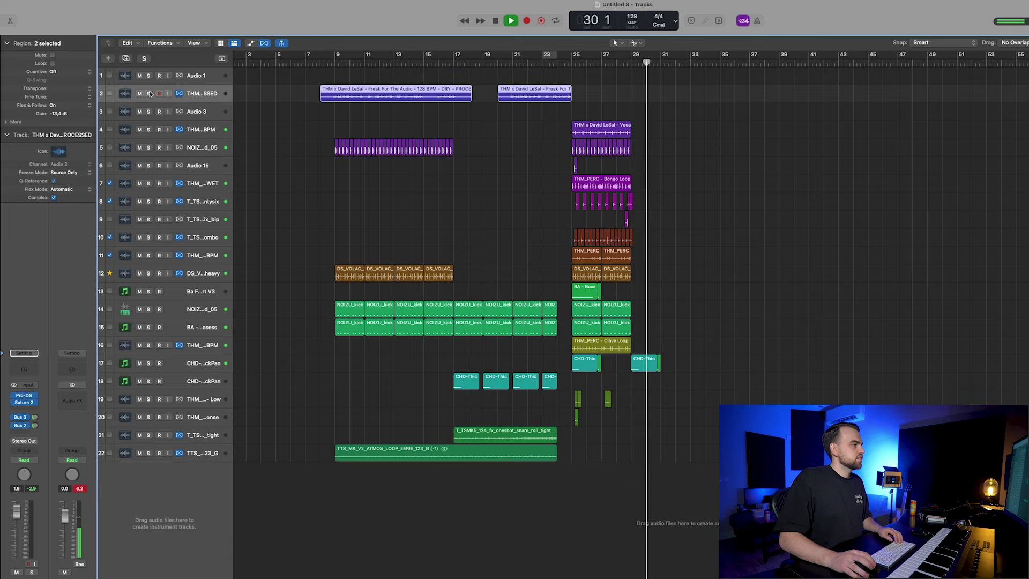
{"action": "left_click", "coordinate": [126, 59]}
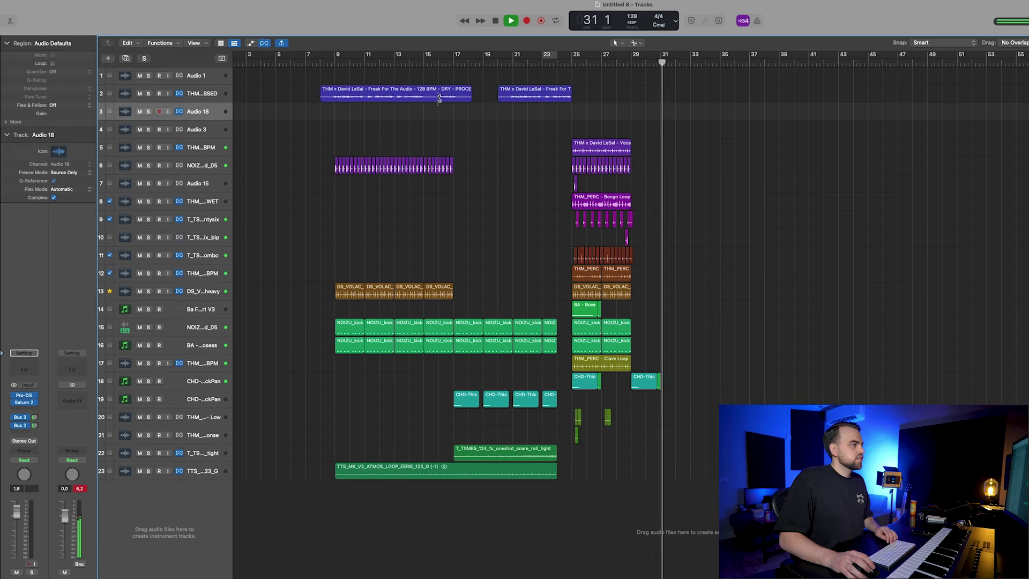
Step: Split the first vocal region midway through bar 16 and move its tail onto the duplicated vocal track
{"action": "left_click", "coordinate": [439, 96], "text": "super"}
{"action": "left_click", "coordinate": [450, 97]}
{"action": "key", "text": "super+z"}
{"action": "left_click", "coordinate": [450, 102], "text": "super"}
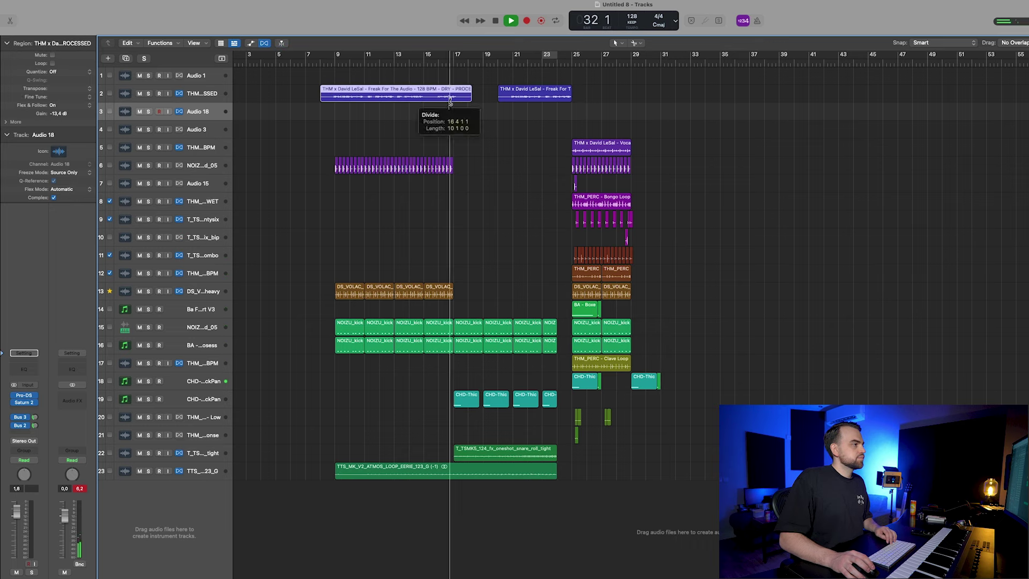
{"action": "left_click_drag", "start_coordinate": [456, 97], "coordinate": [456, 112]}
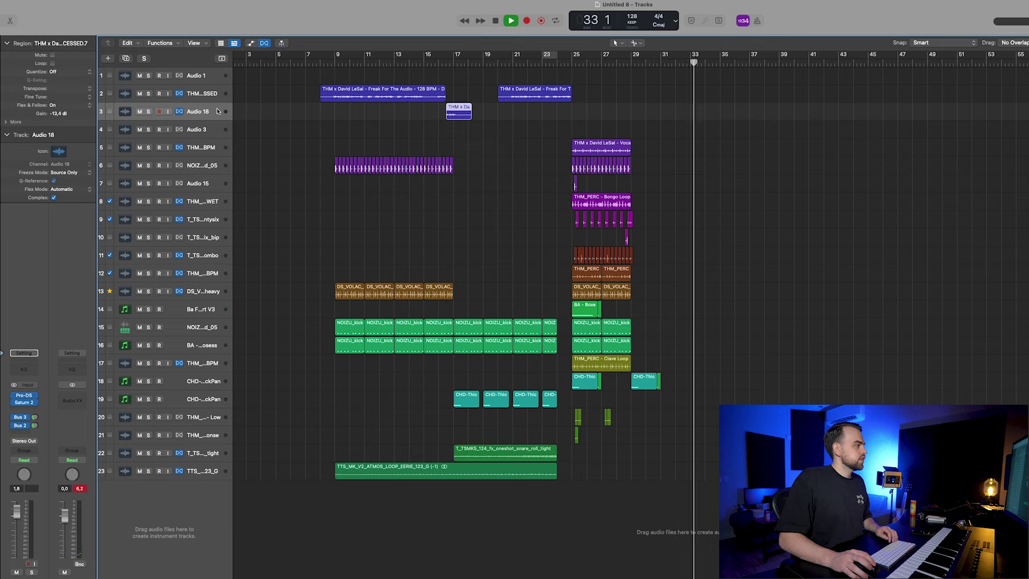
Step: Insert EchoBoy Jr on the duplicated vocal track and play the arrangement from bar 16
{"action": "left_click", "coordinate": [22, 410]}
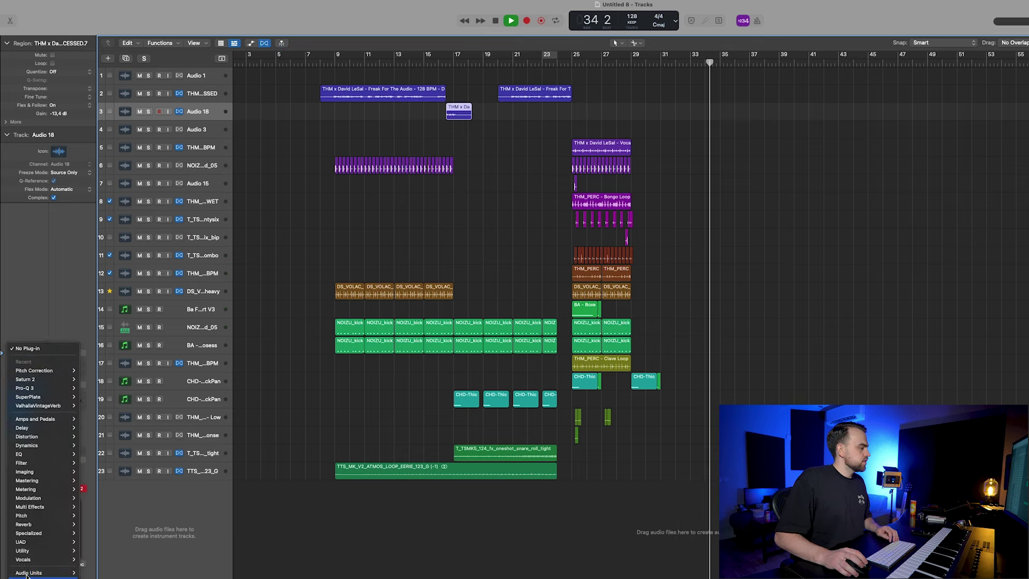
{"action": "mouse_move", "coordinate": [32, 572]}
{"action": "mouse_move", "coordinate": [112, 467]}
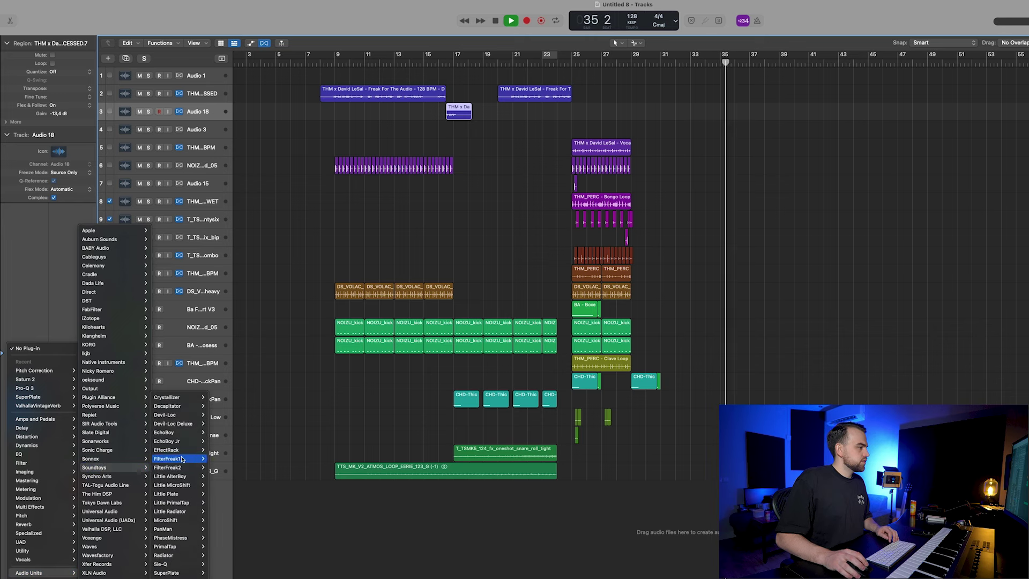
{"action": "double_click", "coordinate": [440, 65]}
{"action": "left_click", "coordinate": [454, 195]}
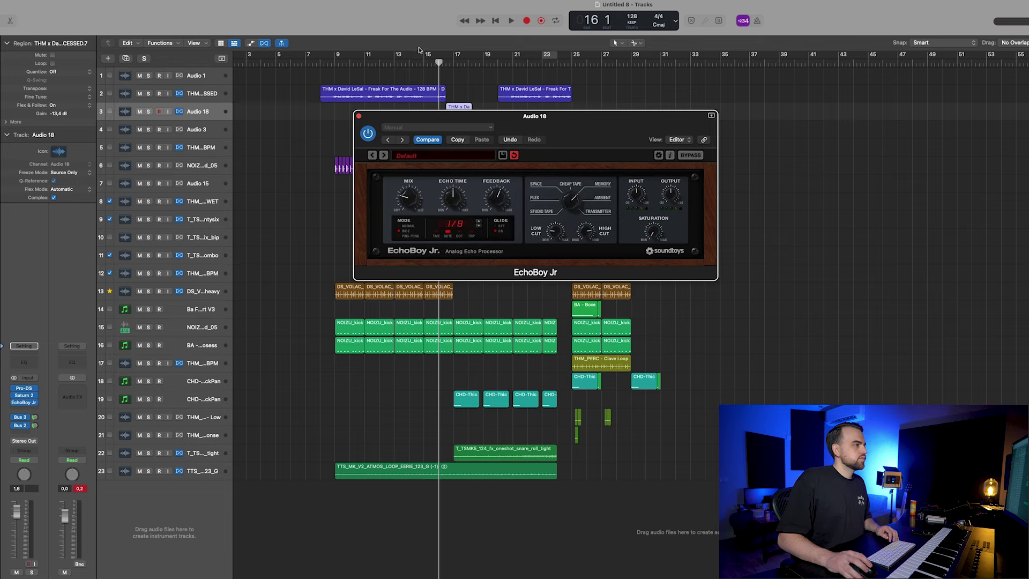
{"action": "key", "text": "space"}
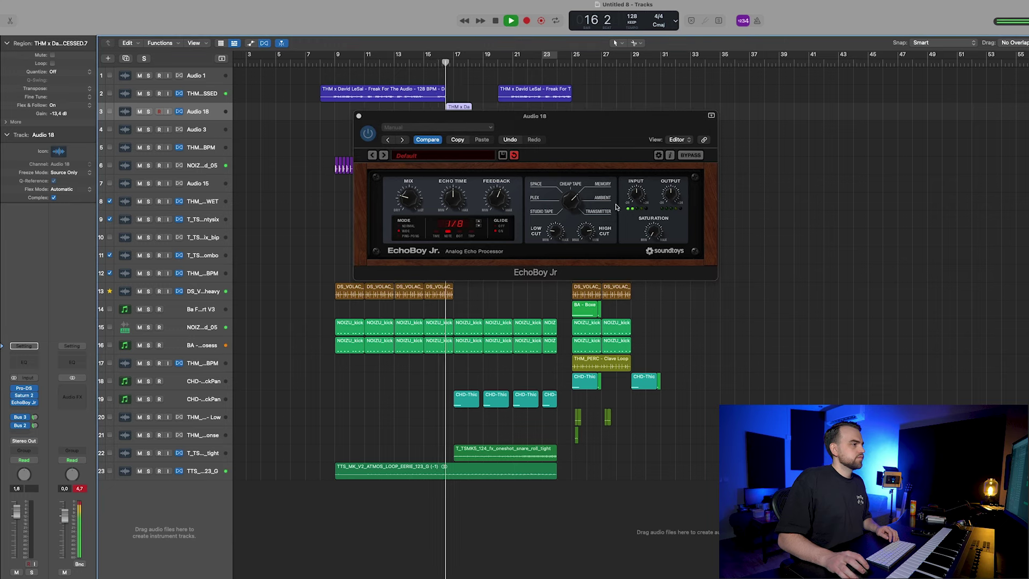
Step: Raise the feedback and mix of EchoBoy Jr while replaying the vocal tail, and close the plug-in window
{"action": "left_click", "coordinate": [498, 203]}
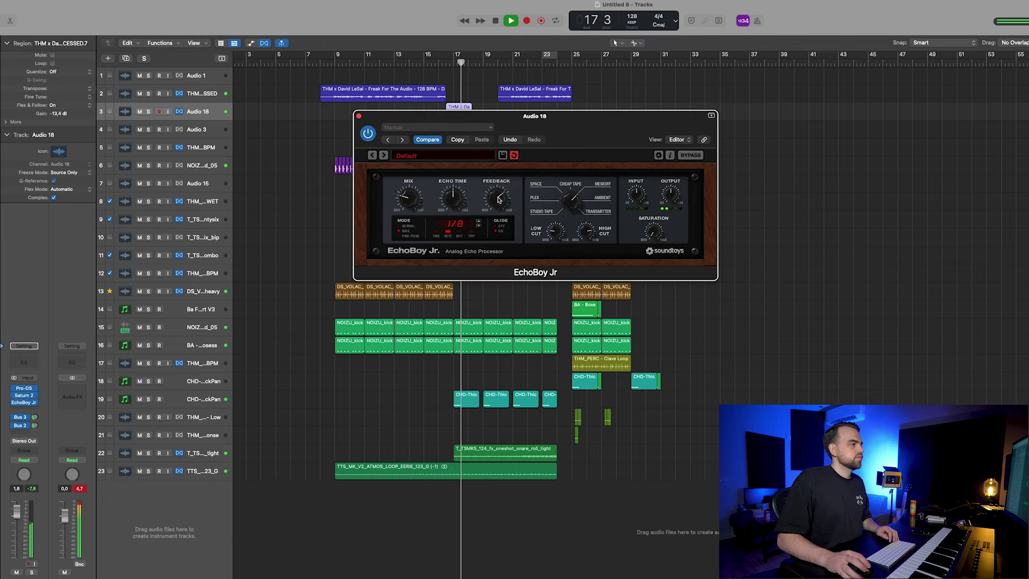
{"action": "left_click", "coordinate": [444, 68]}
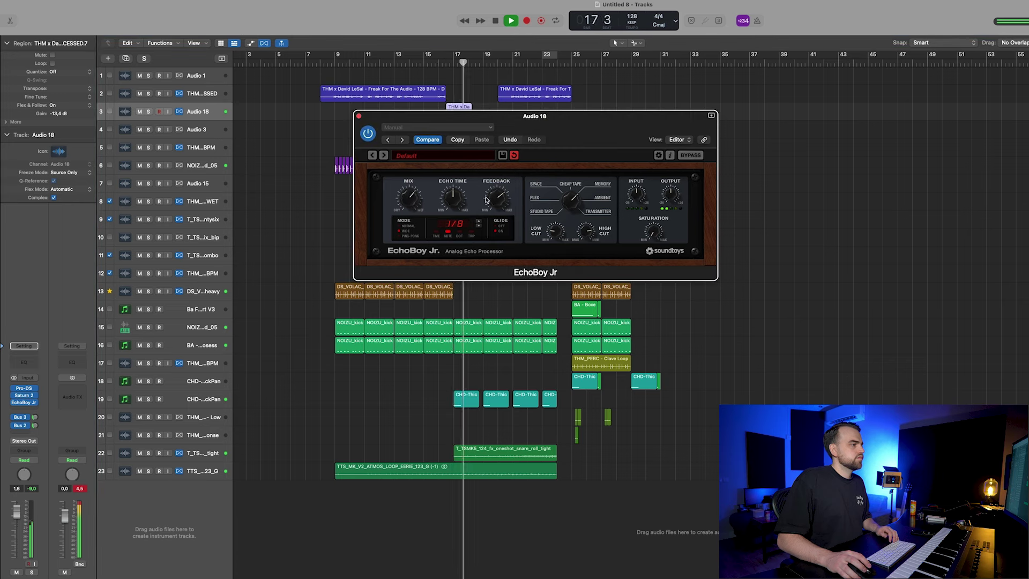
{"action": "left_click", "coordinate": [359, 117]}
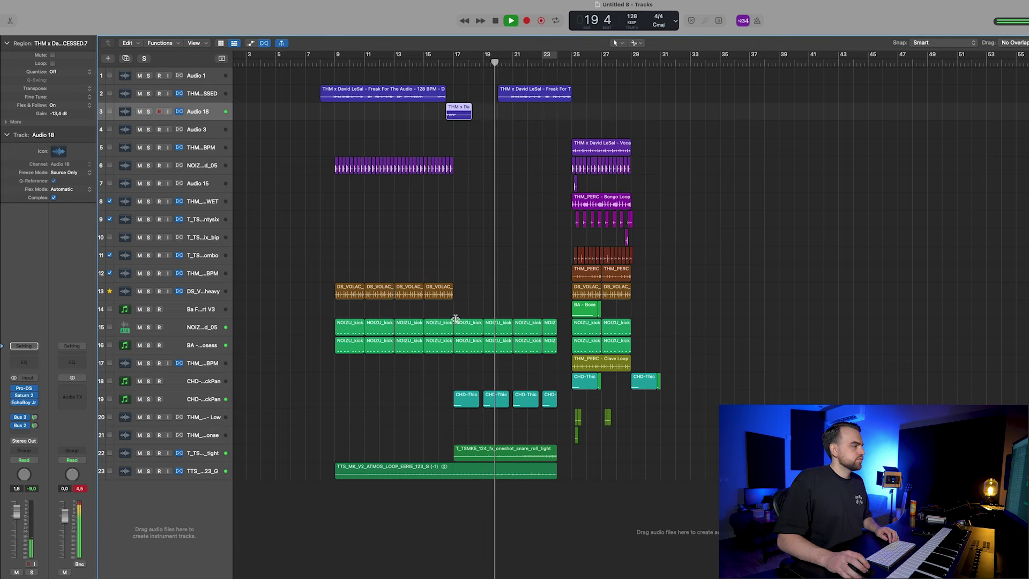
Step: Delete the bass regions between bars 17 and 24 on track 16
{"action": "left_click_drag", "start_coordinate": [532, 360], "coordinate": [450, 346]}
{"action": "key", "text": "Delete"}
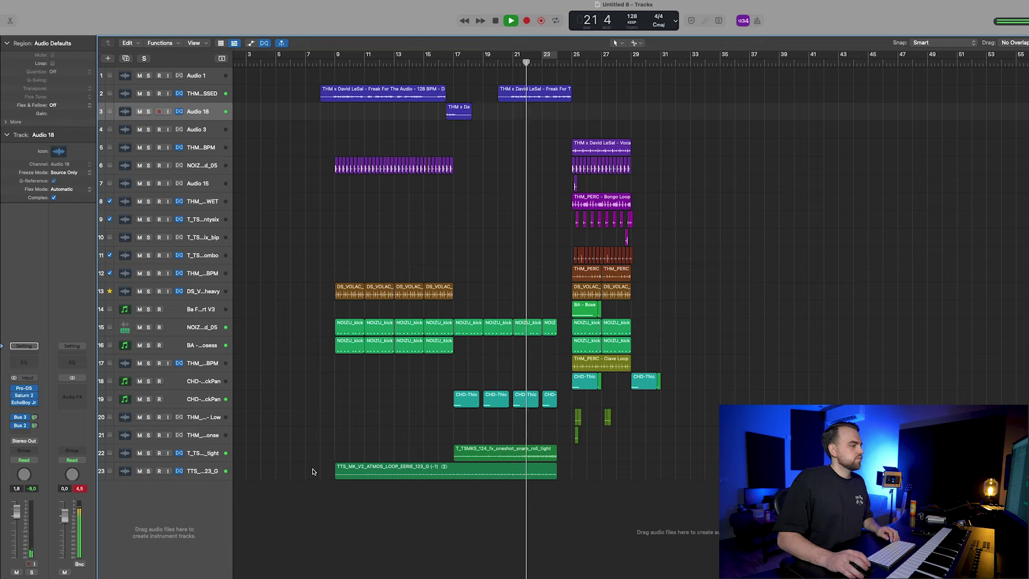
{"action": "left_click", "coordinate": [215, 471]}
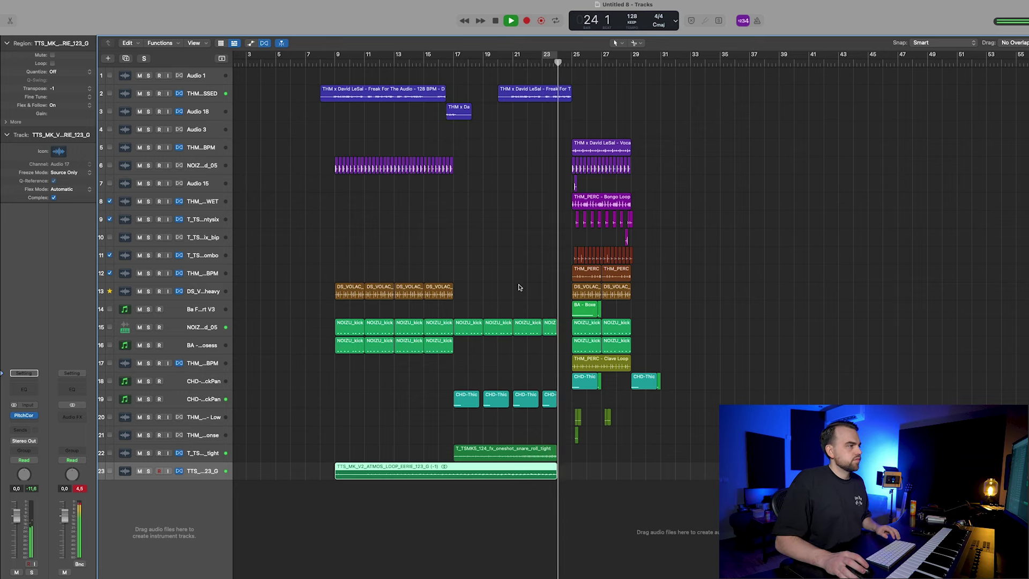
{"action": "left_click", "coordinate": [518, 260]}
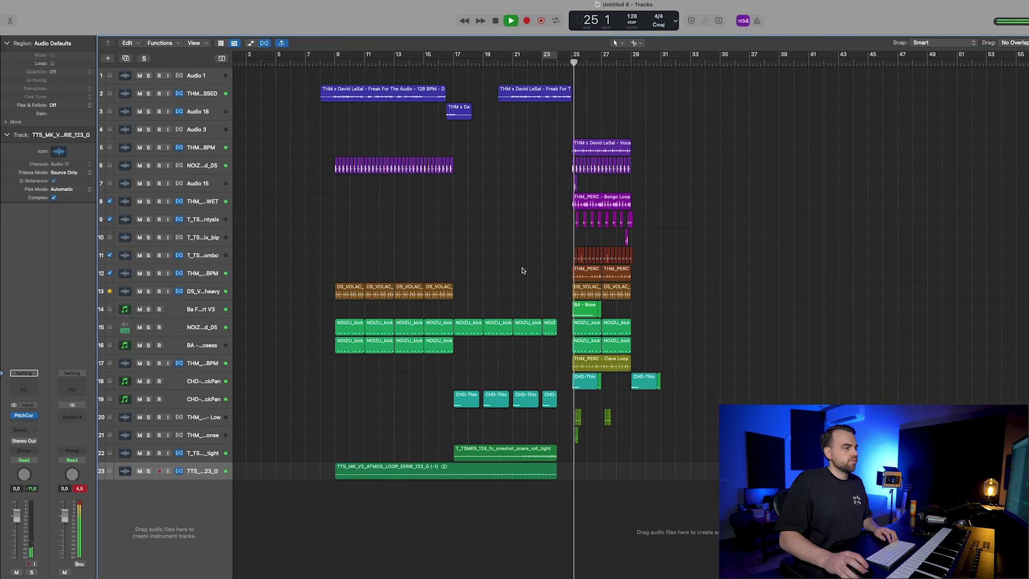
Step: Insert a stereo Kickstart 2 on the vocal loop track 5 and play the drop from bar 24
{"action": "key", "text": "super+Up"}
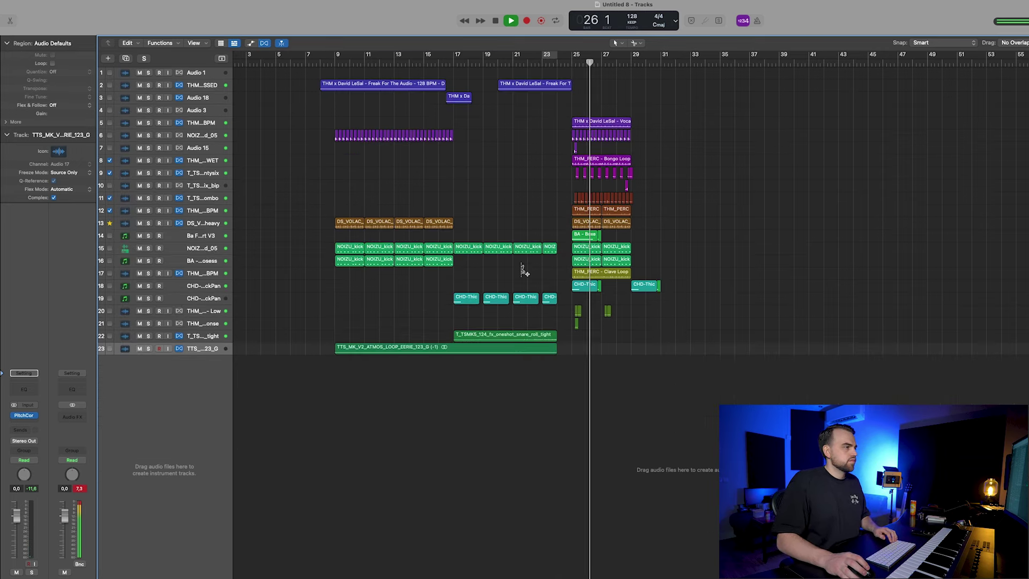
{"action": "left_click", "coordinate": [603, 123]}
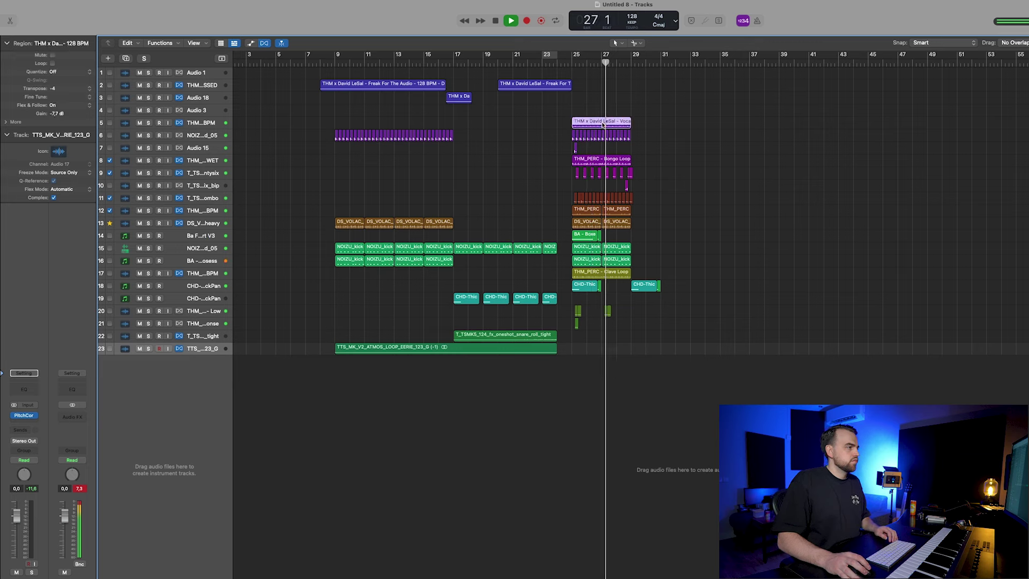
{"action": "left_click", "coordinate": [224, 124]}
{"action": "left_click", "coordinate": [23, 410]}
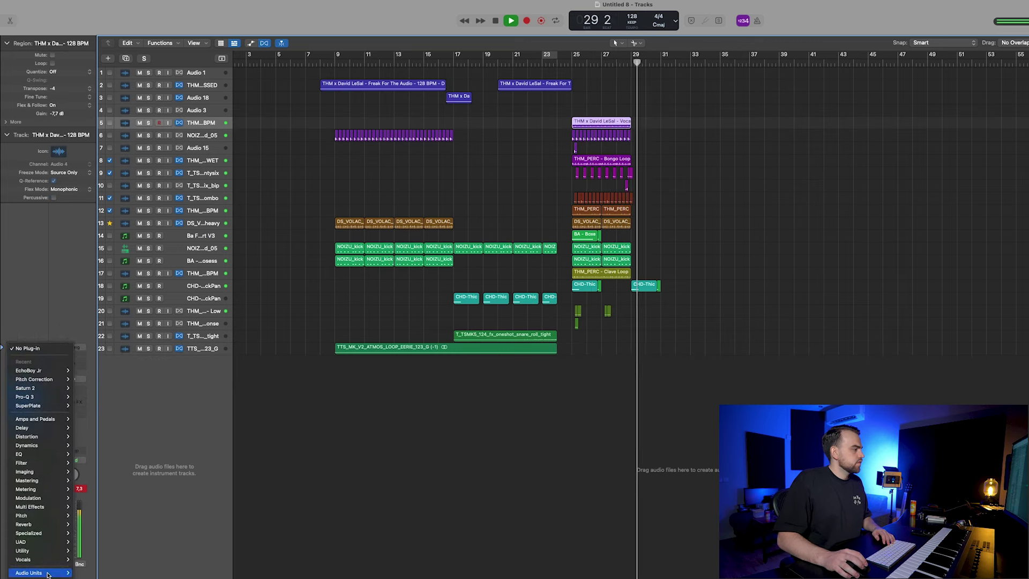
{"action": "mouse_move", "coordinate": [54, 572]}
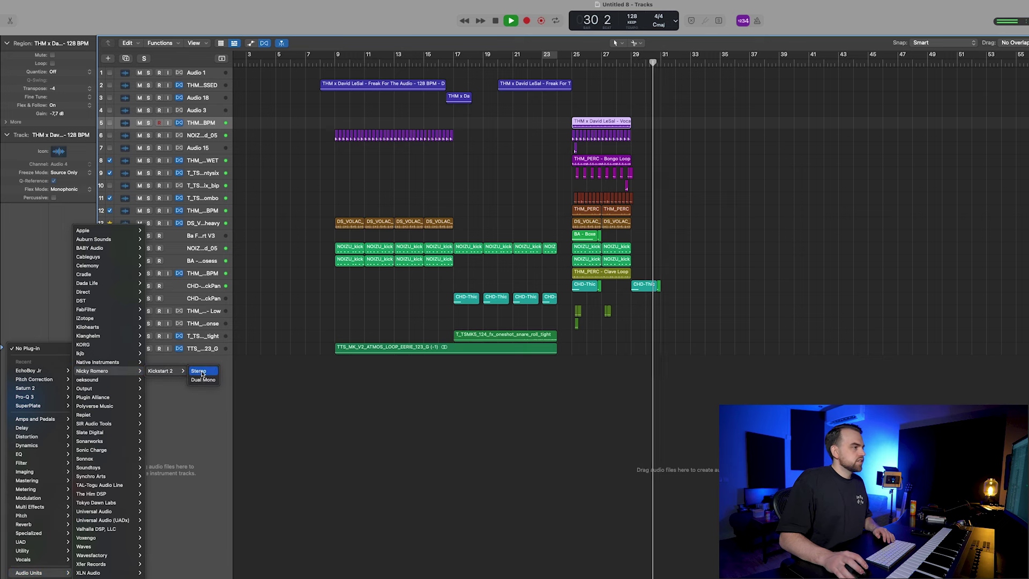
{"action": "left_click", "coordinate": [204, 370]}
{"action": "left_click", "coordinate": [558, 65]}
{"action": "left_click", "coordinate": [359, 115]}
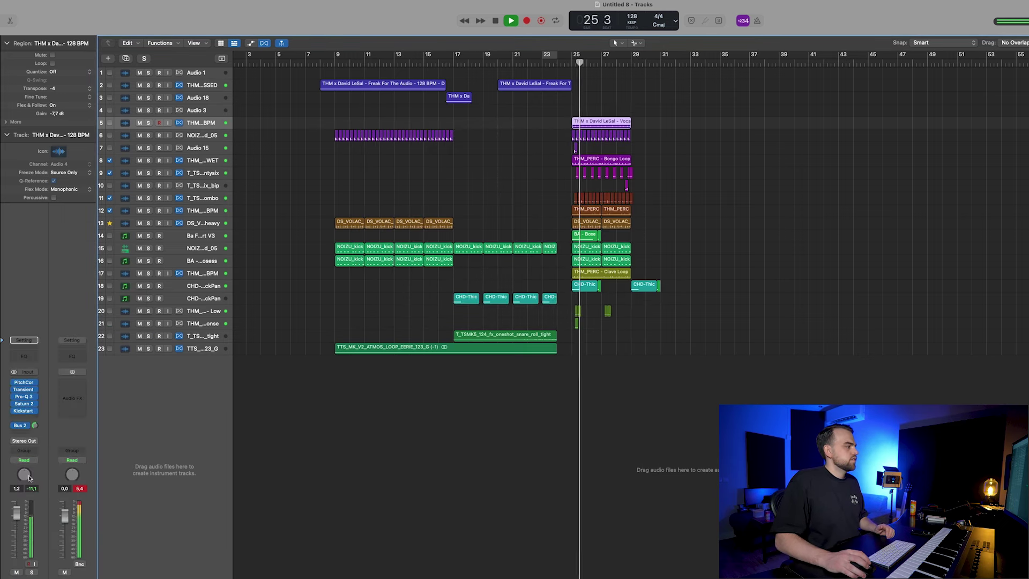
Step: Duplicate the vocal loop track and copy its loop region to bar 17 on the duplicate
{"action": "left_click", "coordinate": [124, 59]}
{"action": "left_click_drag", "start_coordinate": [601, 125], "coordinate": [483, 137]}
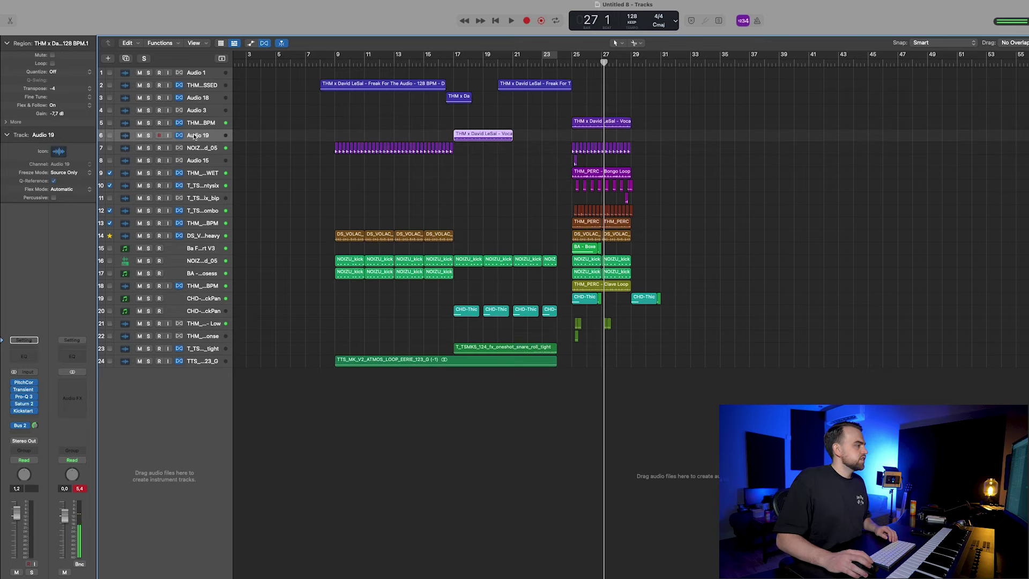
Step: Insert ValhallaVintageVerb on the duplicated vocal loop track and set its BassMult to 0.82 X
{"action": "left_click", "coordinate": [16, 412]}
{"action": "mouse_move", "coordinate": [59, 572]}
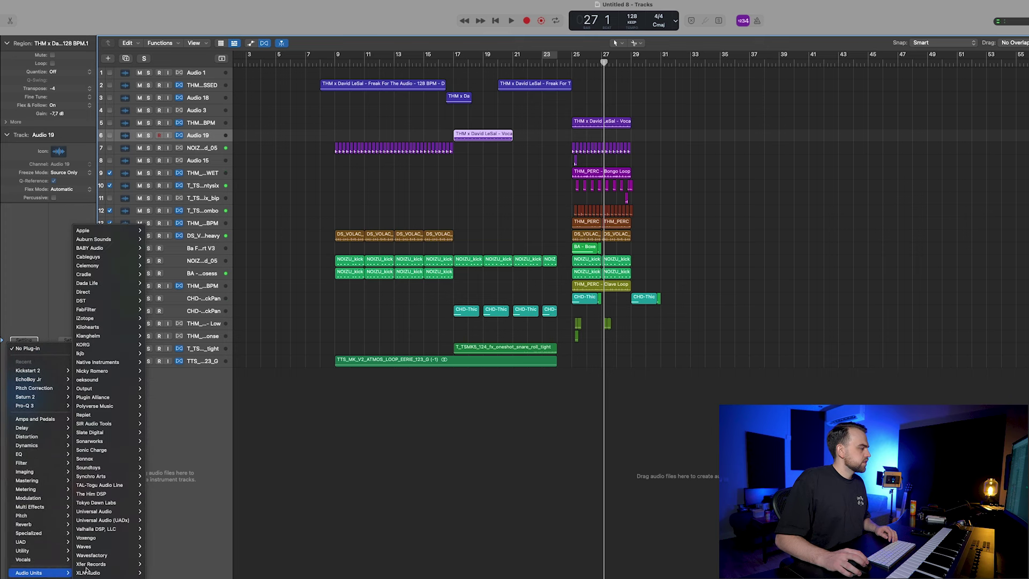
{"action": "mouse_move", "coordinate": [126, 530]}
{"action": "left_click", "coordinate": [229, 564]}
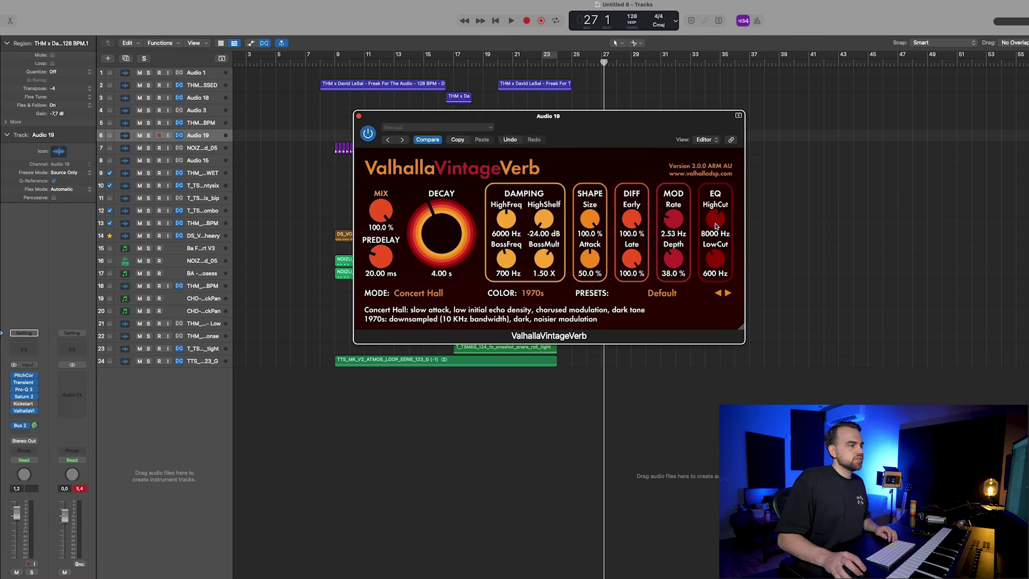
{"action": "left_click_drag", "start_coordinate": [543, 261], "coordinate": [542, 274]}
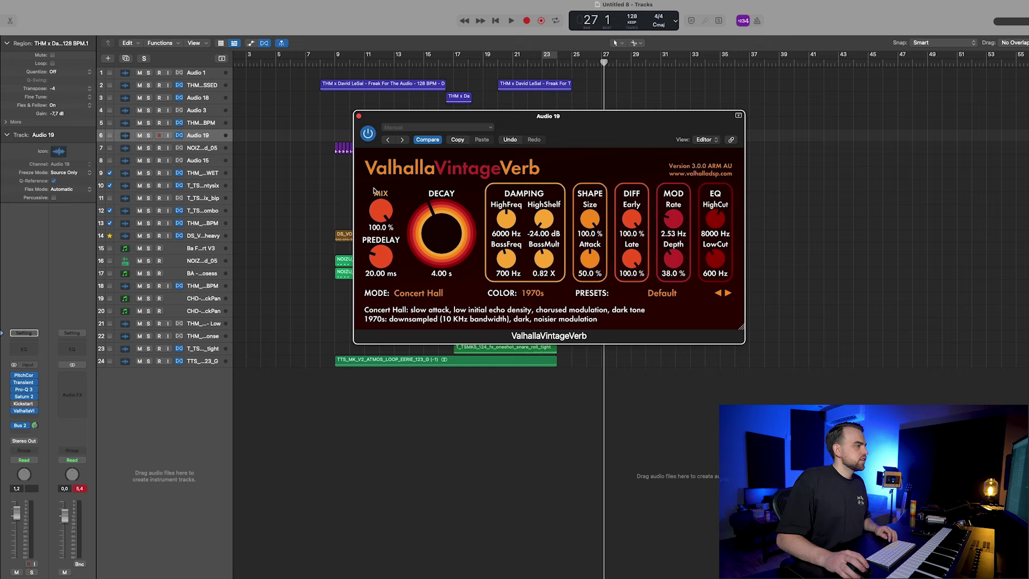
Step: Set the ValhallaVintageVerb predelay to 0 ms and its mix to 65.5% on track 6, and close the plug-in
{"action": "left_click_drag", "start_coordinate": [380, 257], "coordinate": [382, 279]}
{"action": "left_click_drag", "start_coordinate": [380, 211], "coordinate": [381, 227]}
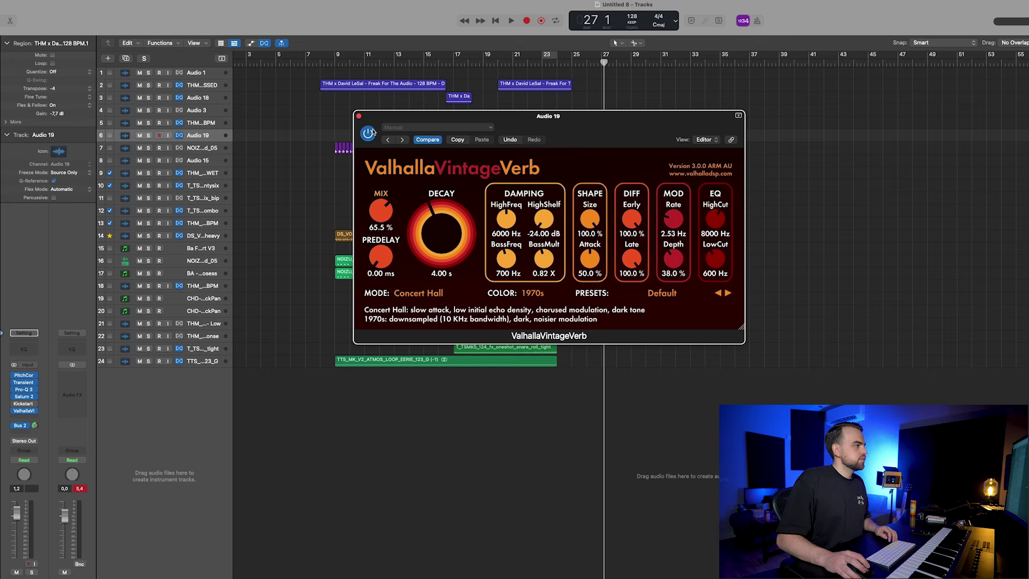
{"action": "left_click", "coordinate": [359, 117]}
Step: Insert a stereo Single Band EQ after the reverb on track 6, with a High Cut at 850 Hz
{"action": "left_click", "coordinate": [30, 416]}
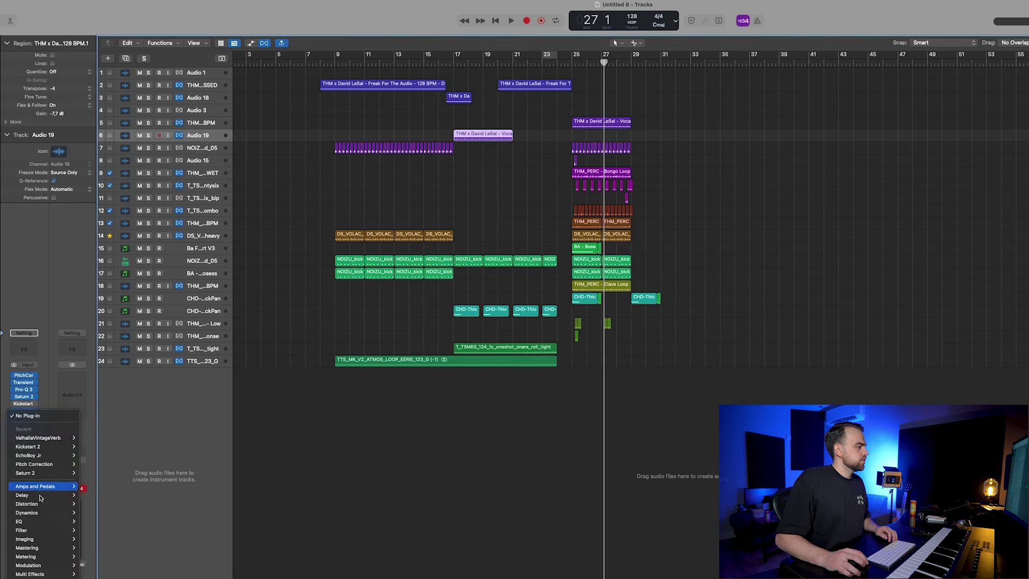
{"action": "mouse_move", "coordinate": [41, 522]}
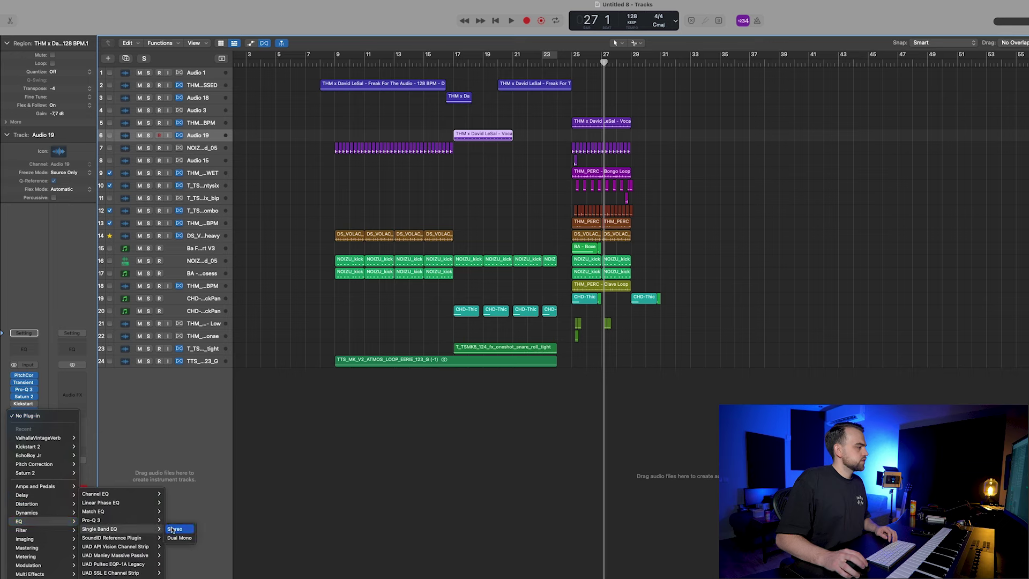
{"action": "left_click", "coordinate": [173, 530]}
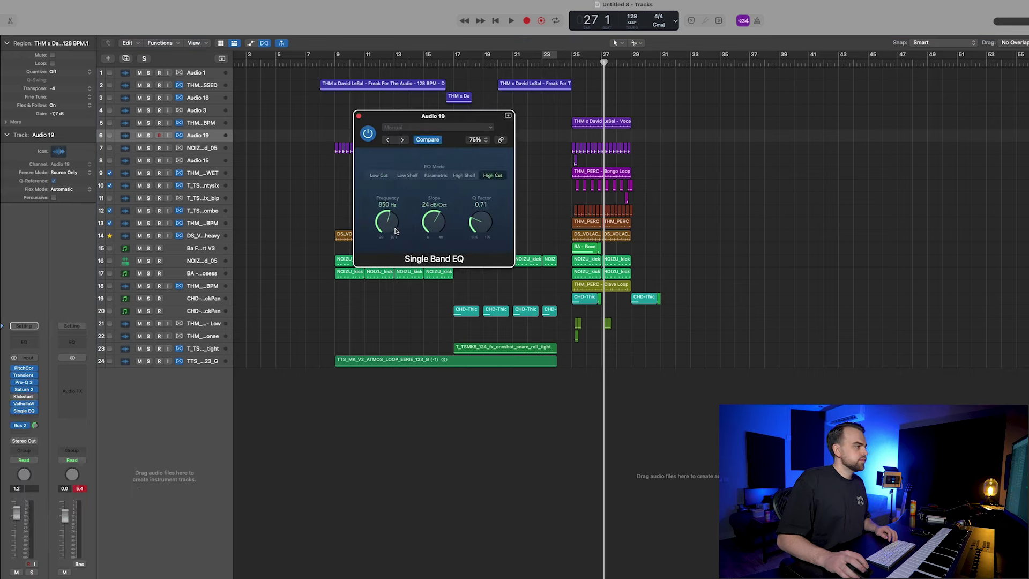
{"action": "left_click", "coordinate": [358, 117]}
Step: Solo track 6, loop its region from bar 17 to 21, and lower the Single Band EQ's high-cut frequency to about 630 Hz during playback
{"action": "key", "text": "s"}
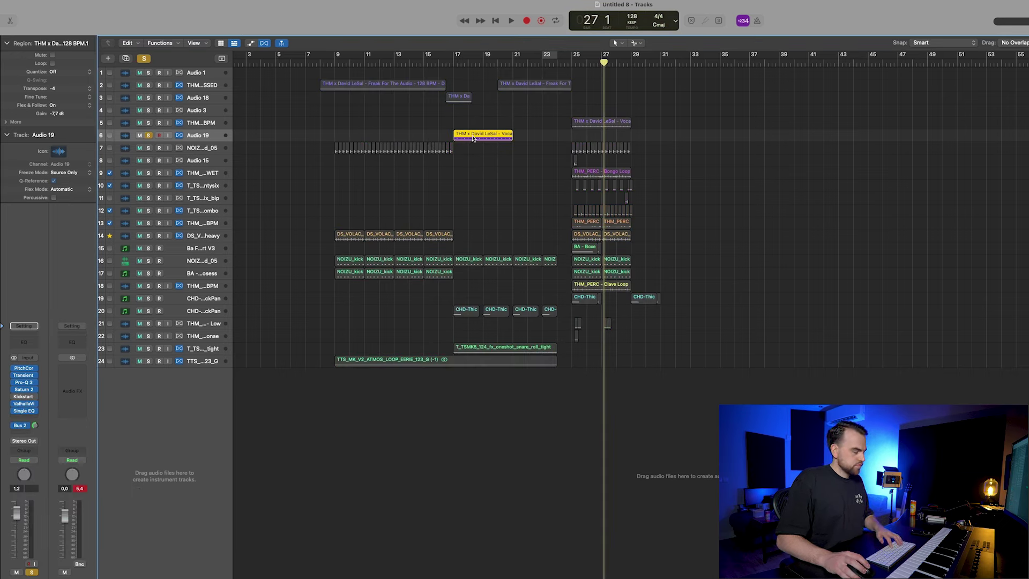
{"action": "key", "text": "u"}
{"action": "key", "text": "space"}
{"action": "key", "text": "a"}
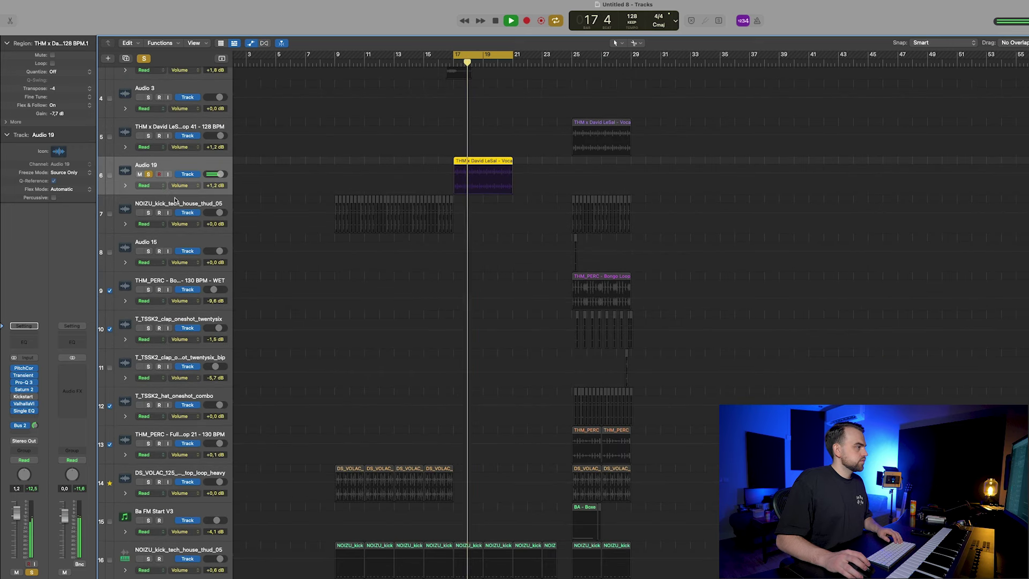
{"action": "left_click", "coordinate": [23, 411]}
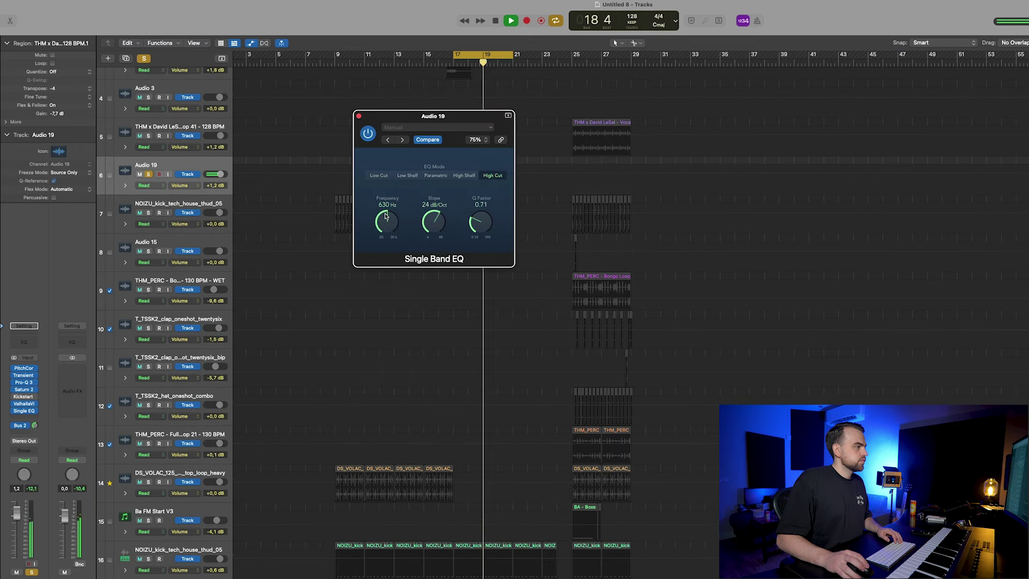
{"action": "left_click", "coordinate": [358, 116]}
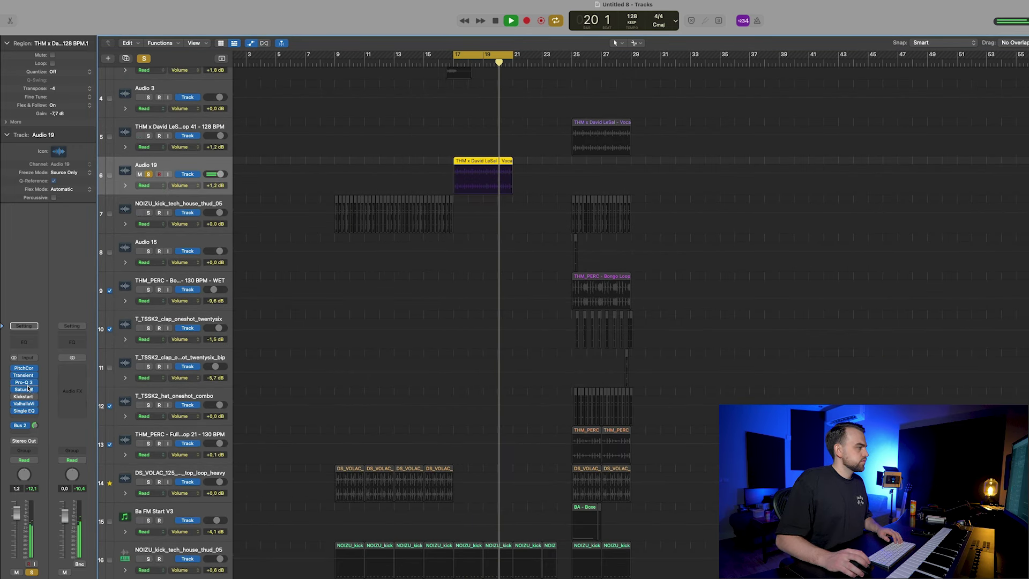
Step: Show automation for the ValhallaVintageVerb Mix on track 6 and set a point of 0.49 at bar 17
{"action": "key", "text": "super+Up"}
{"action": "key", "text": "space"}
{"action": "left_click", "coordinate": [181, 188]}
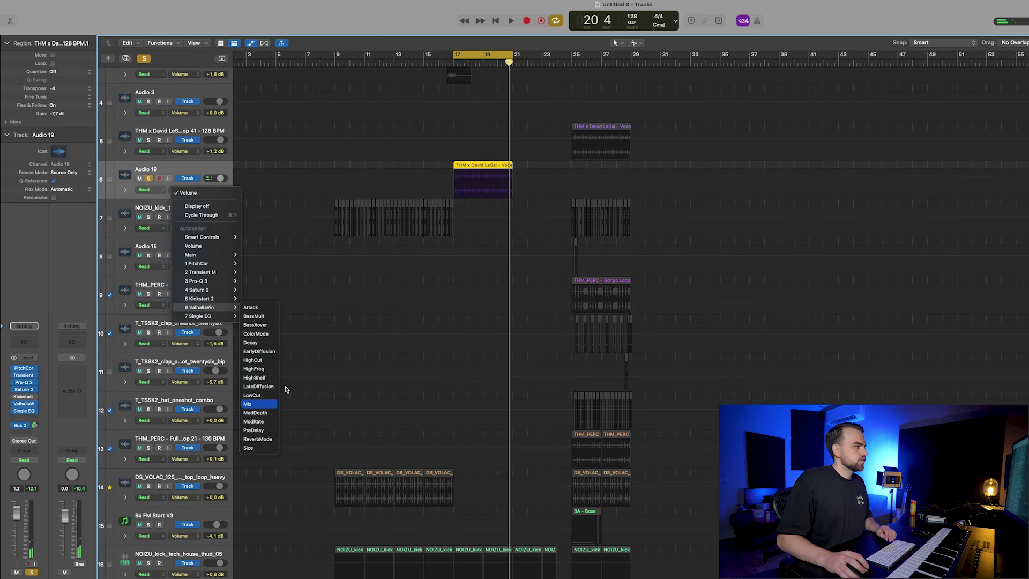
{"action": "left_click", "coordinate": [252, 404]}
{"action": "left_click", "coordinate": [454, 181]}
{"action": "left_click_drag", "start_coordinate": [453, 182], "coordinate": [454, 186]}
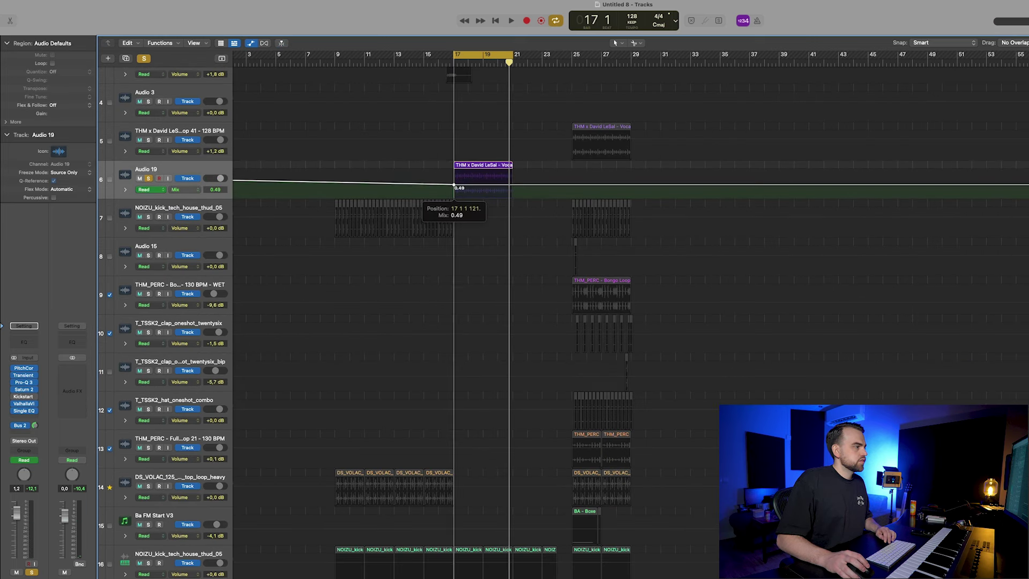
{"action": "key", "text": "space"}
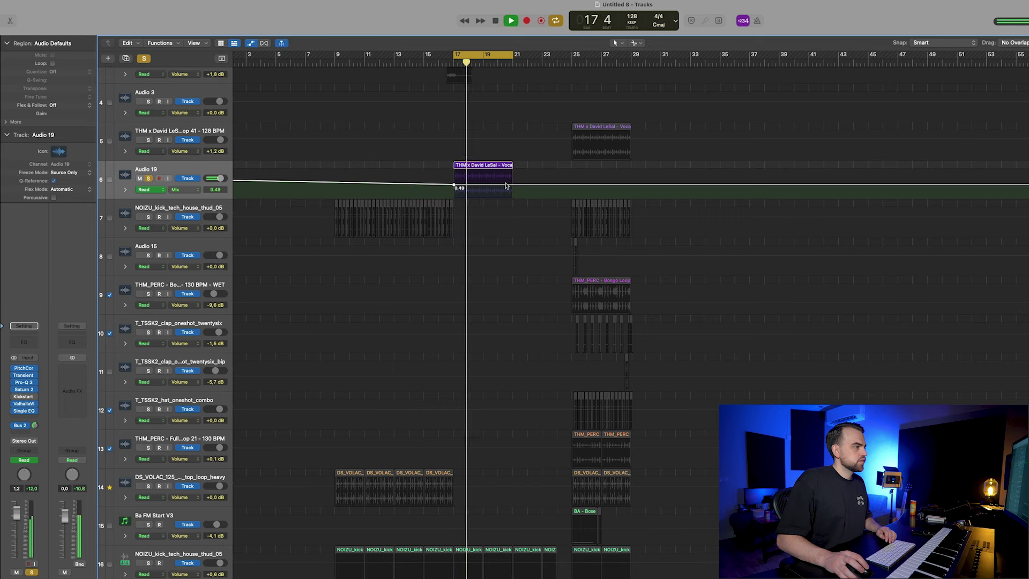
Step: Ramp the reverb mix to 0.83 near bar 24 and down to 0 at bar 25, and copy the loop region to bar 21
{"action": "mouse_move", "coordinate": [561, 185]}
{"action": "left_mouse_down"}
{"action": "mouse_move", "coordinate": [560, 176]}
{"action": "mouse_move", "coordinate": [574, 197]}
{"action": "left_mouse_up"}
{"action": "left_click_drag", "start_coordinate": [471, 172], "coordinate": [527, 171]}
{"action": "left_click", "coordinate": [605, 198]}
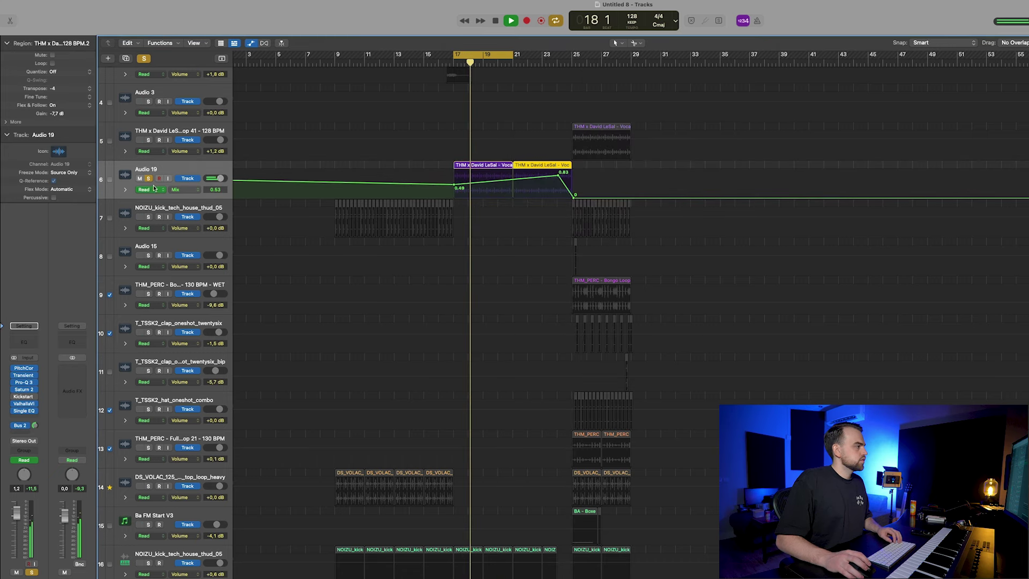
Step: Automate the Single Band EQ frequency on track 6 to rise from 358 Hz at bar 17 to 1000 Hz at bar 25
{"action": "left_click", "coordinate": [190, 191]}
{"action": "mouse_move", "coordinate": [225, 164]}
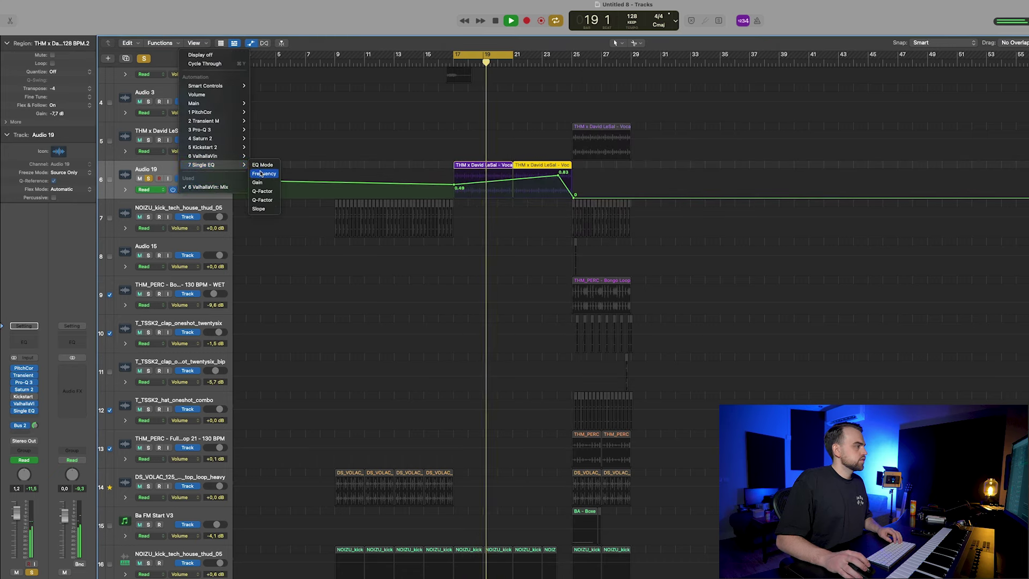
{"action": "left_click", "coordinate": [264, 170]}
{"action": "left_click", "coordinate": [458, 189]}
{"action": "left_click", "coordinate": [455, 188]}
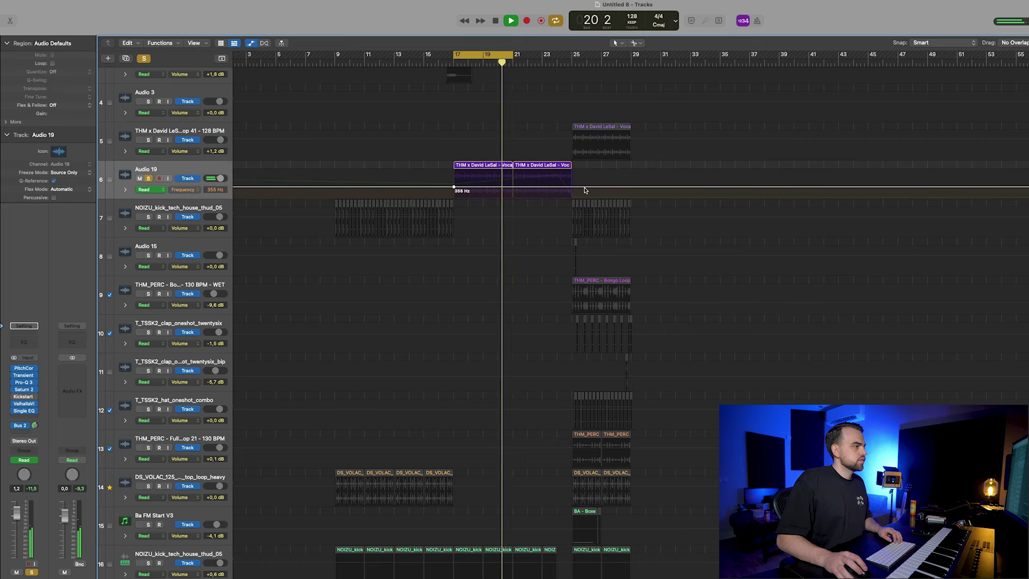
{"action": "left_click", "coordinate": [573, 187]}
{"action": "left_click_drag", "start_coordinate": [573, 187], "coordinate": [573, 182]}
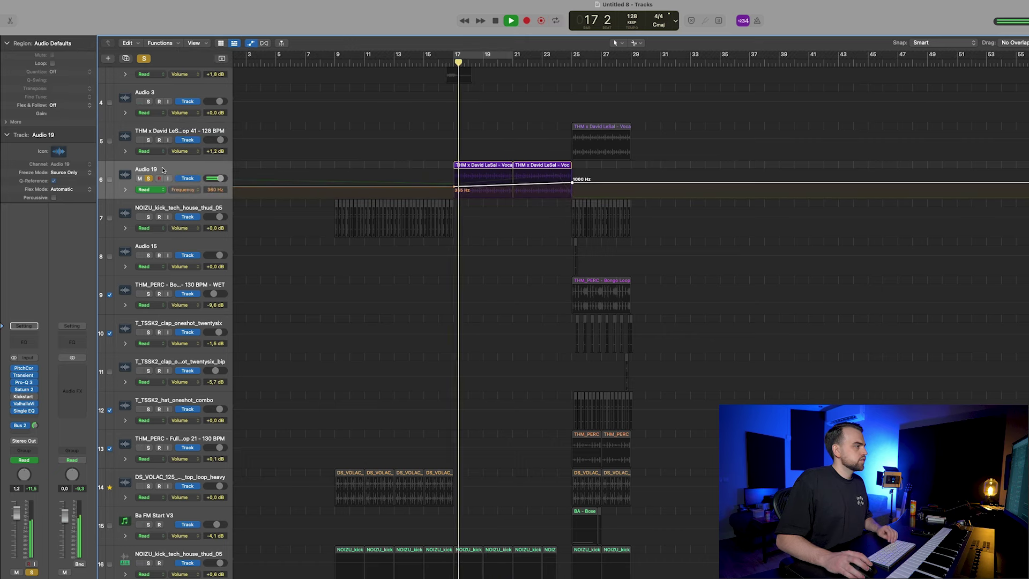
Step: Turn off cycle playback and the solo on track 6, and hide the automation lanes
{"action": "key", "text": "c"}
{"action": "key", "text": "s"}
{"action": "key", "text": "a"}
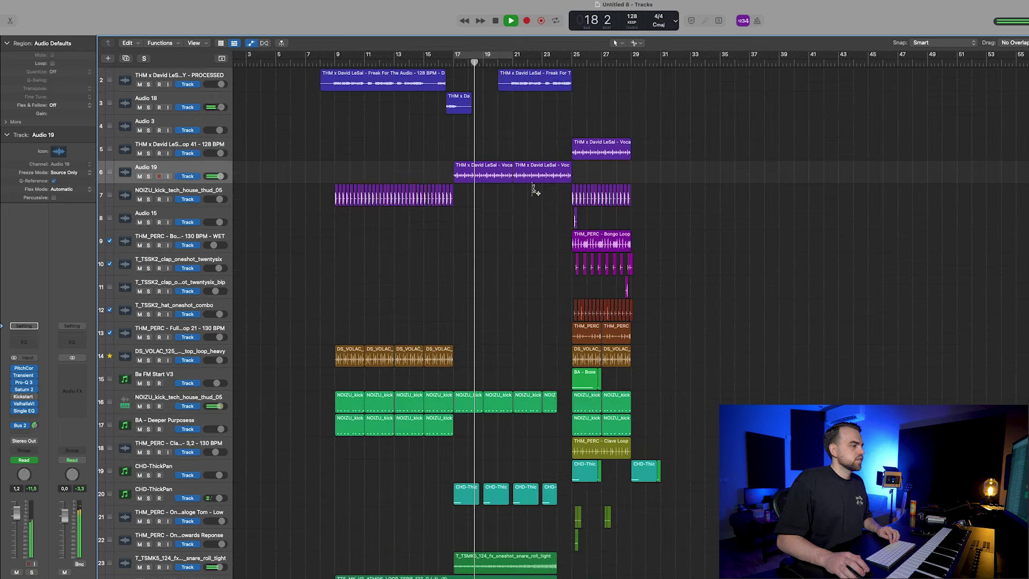
Step: Lower the volume of the eerie atmosphere loop on track 24 to about -6.8 dB
{"action": "scroll", "coordinate": [535, 189], "scroll_direction": "down", "scroll_amount": 2}
{"action": "scroll", "coordinate": [511, 123], "scroll_direction": "down", "scroll_amount": 1}
{"action": "key", "text": "super+Up"}
{"action": "key", "text": "super+Up"}
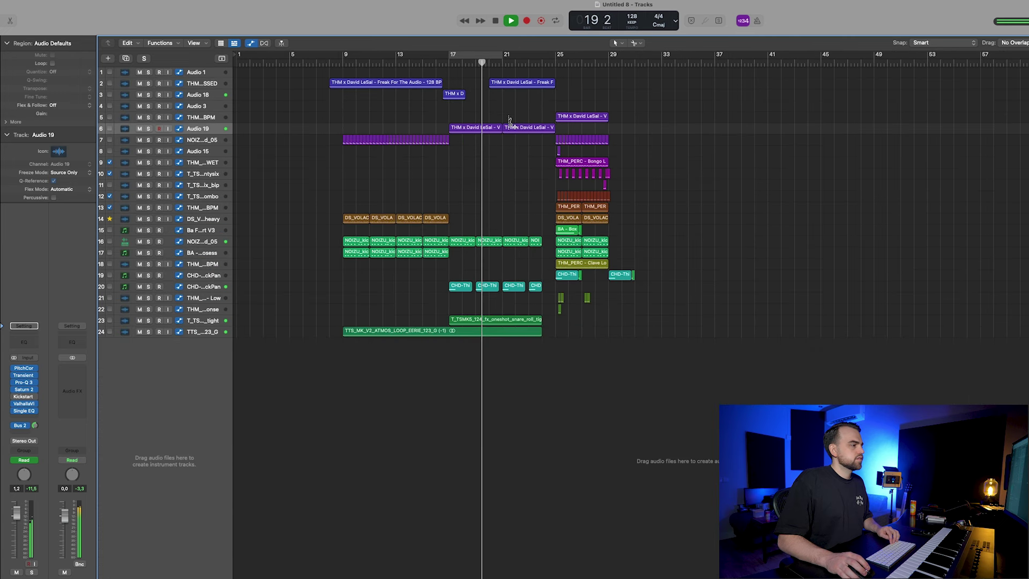
{"action": "key", "text": "super+Right"}
{"action": "key", "text": "super+Down"}
{"action": "key", "text": "super+Down"}
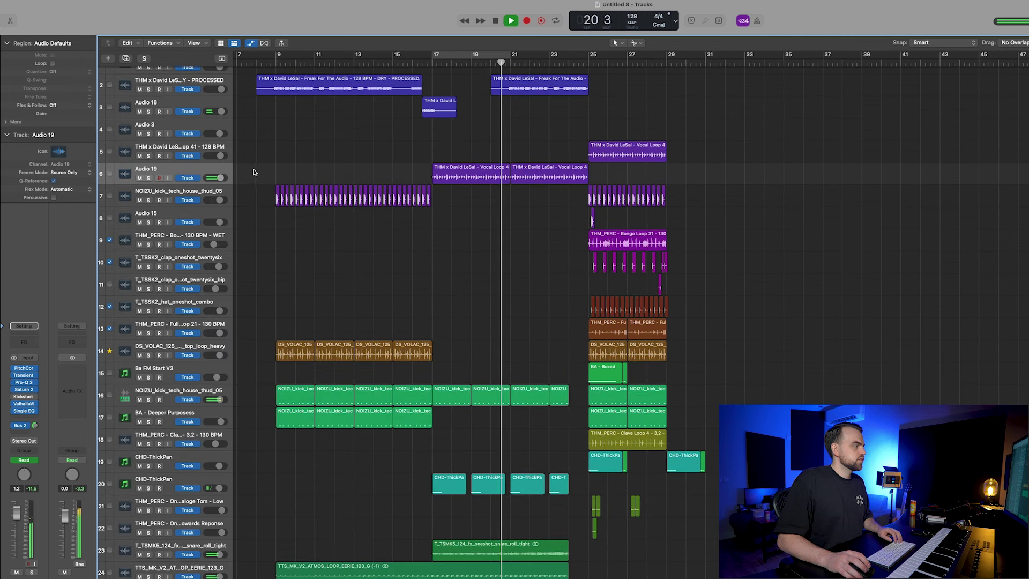
{"action": "scroll", "coordinate": [455, 310], "scroll_direction": "down", "scroll_amount": 3}
{"action": "left_click_drag", "start_coordinate": [220, 535], "coordinate": [214, 536]}
{"action": "key", "text": "super+Left"}
{"action": "key", "text": "super+Up"}
{"action": "key", "text": "super+Up"}
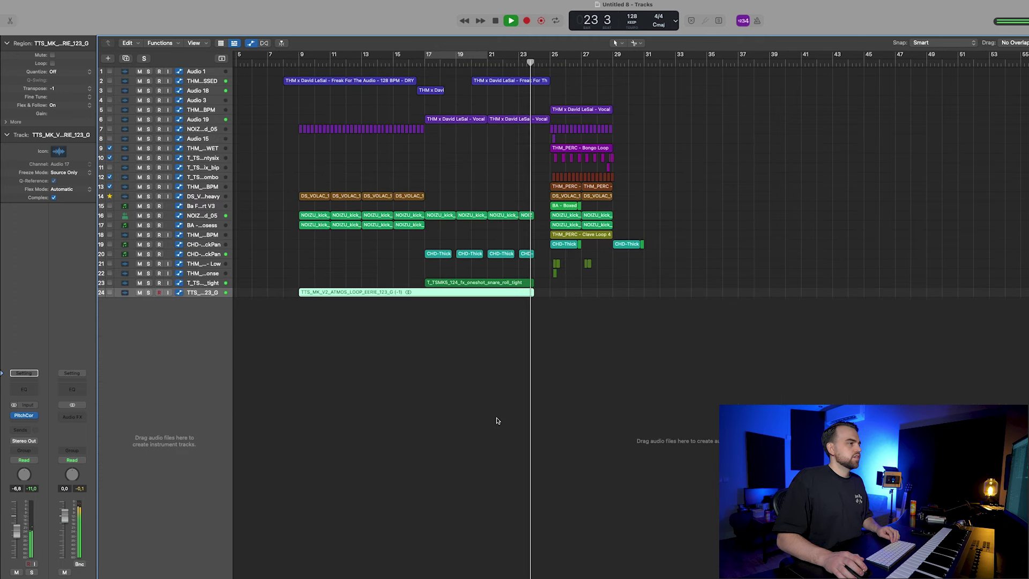
Step: Shorten the second vocal loop region on track 6 to end at bar 24 and play the transition into the drop
{"action": "left_click_drag", "start_coordinate": [545, 122], "coordinate": [528, 127]}
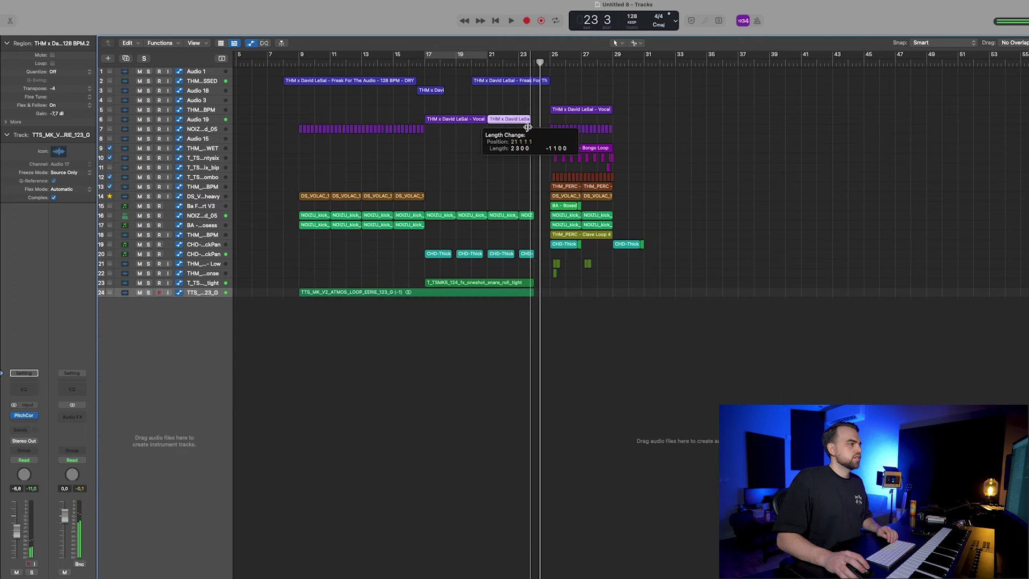
{"action": "key", "text": "space"}
{"action": "left_click", "coordinate": [455, 119], "text": "shift"}
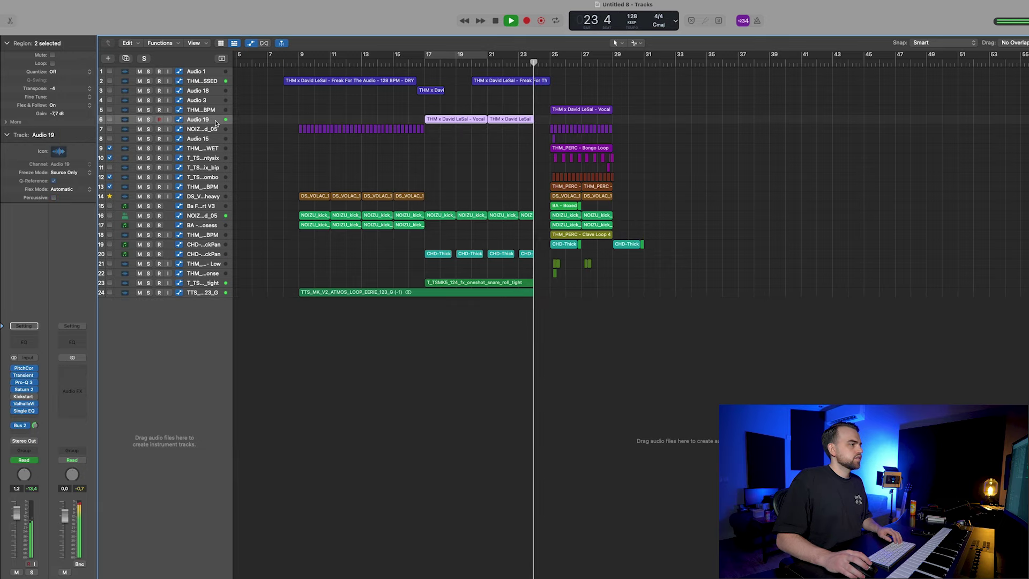
{"action": "key", "text": "a"}
{"action": "key", "text": "a"}
{"action": "key", "text": "super+Up"}
{"action": "key", "text": "super+Up"}
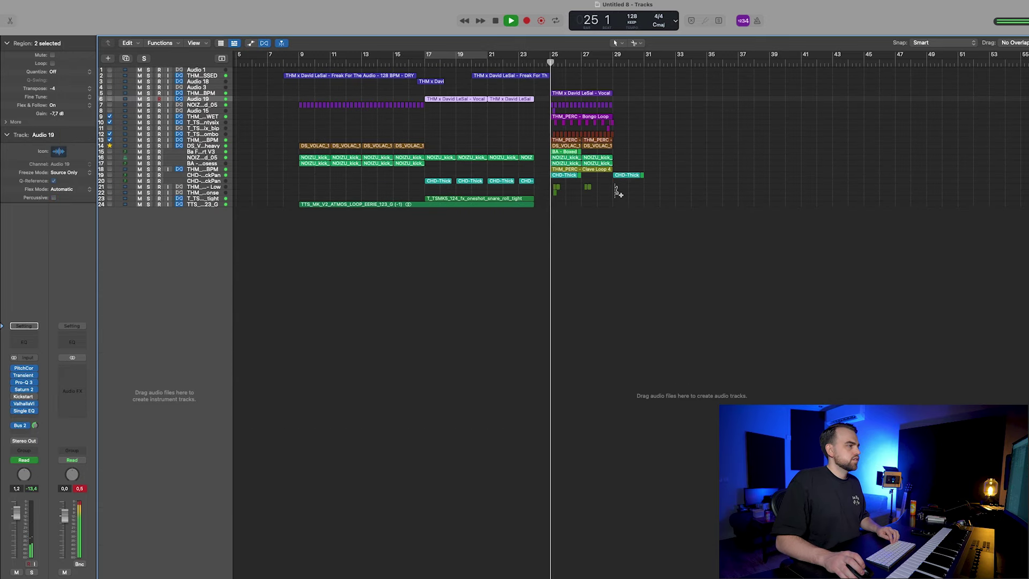
{"action": "mouse_move", "coordinate": [699, 569]}
Step: Adjust the low cut in Pro-Q 3 on the drop's vocal loop track 5 and add a +4.65 dB bell boost around 176 Hz
{"action": "key", "text": "super+Right"}
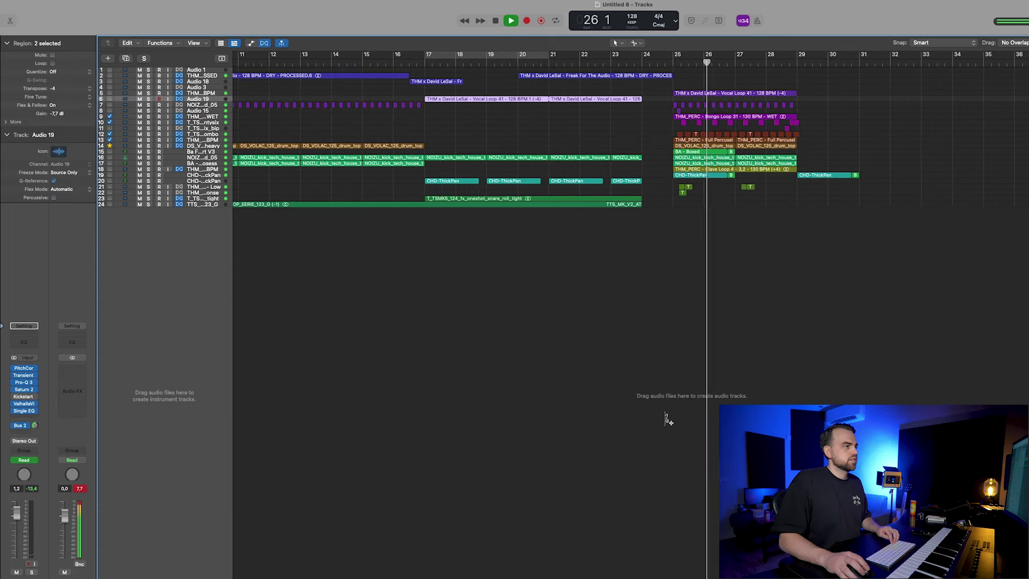
{"action": "key", "text": "super+Down"}
{"action": "key", "text": "super+Down"}
{"action": "key", "text": "super+Down"}
{"action": "key", "text": "super+Down"}
{"action": "key", "text": "super+Left"}
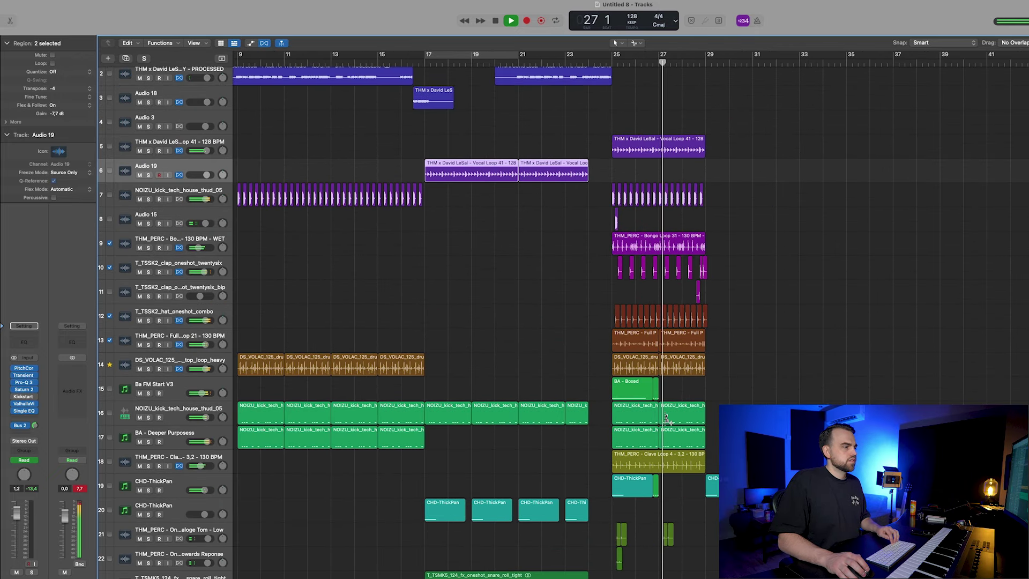
{"action": "key", "text": "super+Up"}
{"action": "key", "text": "super+Up"}
{"action": "left_click", "coordinate": [208, 137]}
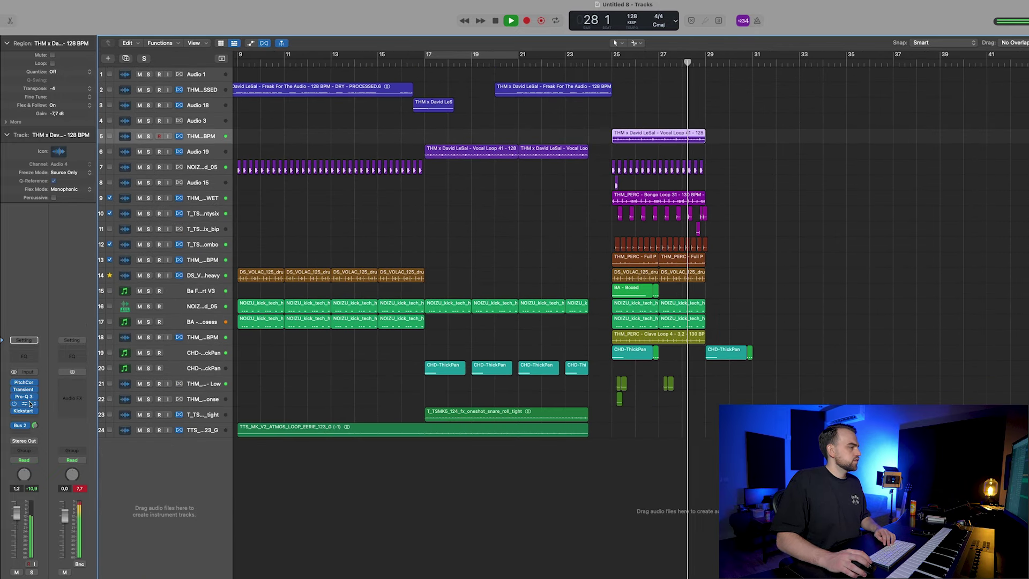
{"action": "left_click", "coordinate": [34, 396]}
{"action": "left_click", "coordinate": [24, 396]}
{"action": "left_click", "coordinate": [24, 396]}
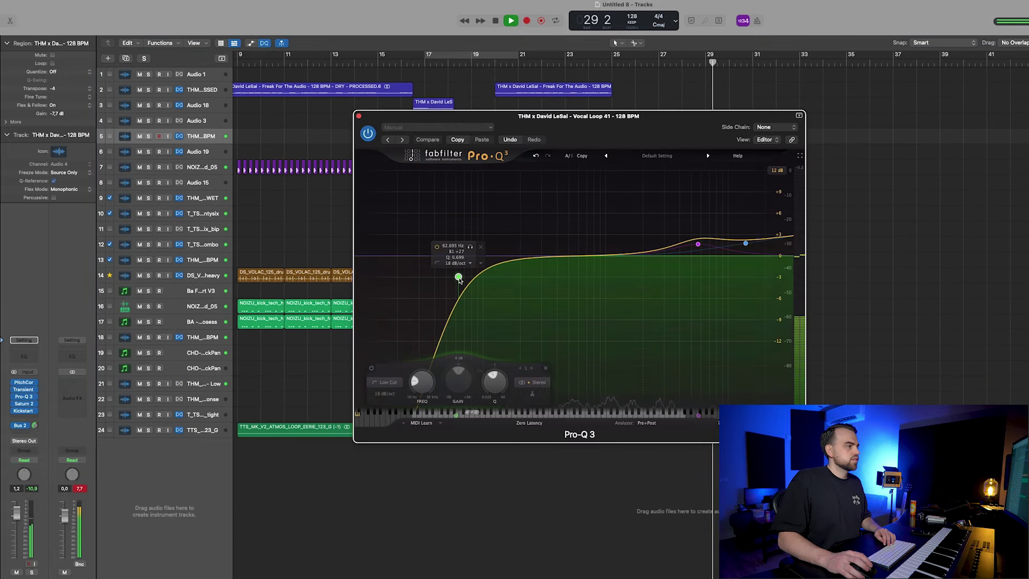
{"action": "left_click_drag", "start_coordinate": [458, 277], "coordinate": [456, 276]}
{"action": "left_click_drag", "start_coordinate": [564, 257], "coordinate": [518, 223]}
{"action": "left_click", "coordinate": [613, 68]}
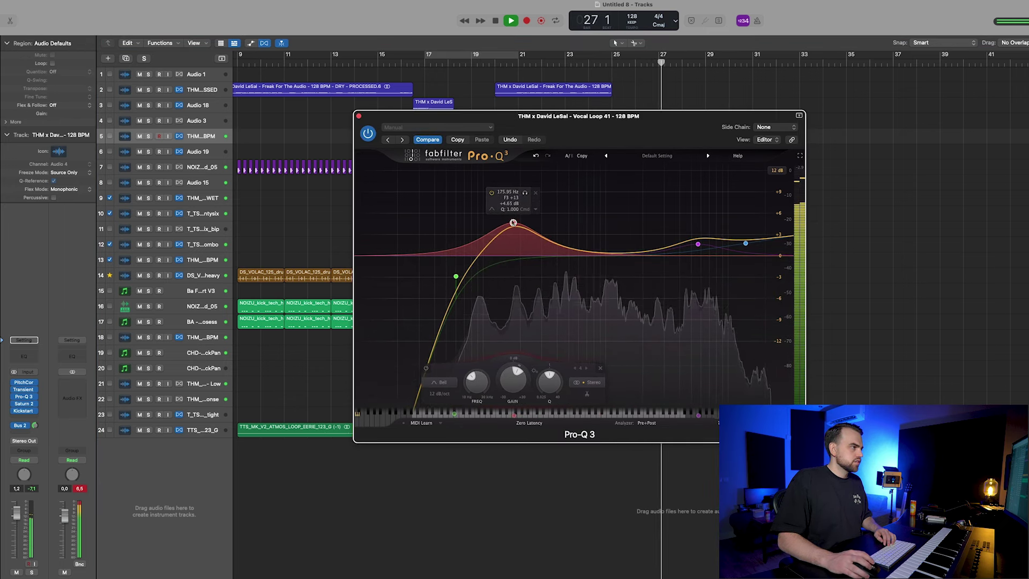
{"action": "key", "text": "super+w"}
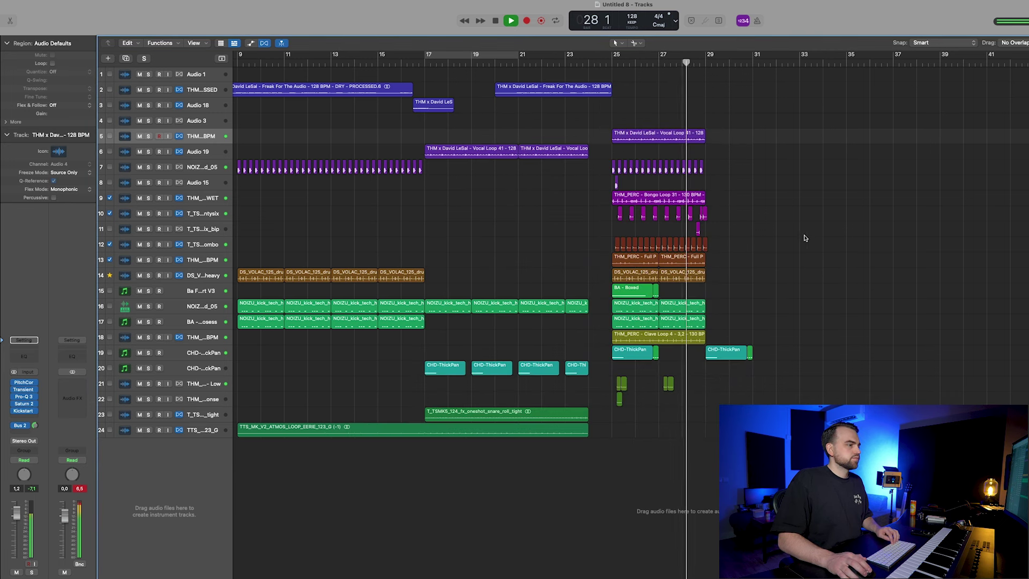
Step: Split off the short beginning of the vocal region on track 3 before bar 17 and move that piece to track 2
{"action": "scroll", "coordinate": [805, 237], "scroll_direction": "down", "scroll_amount": 4}
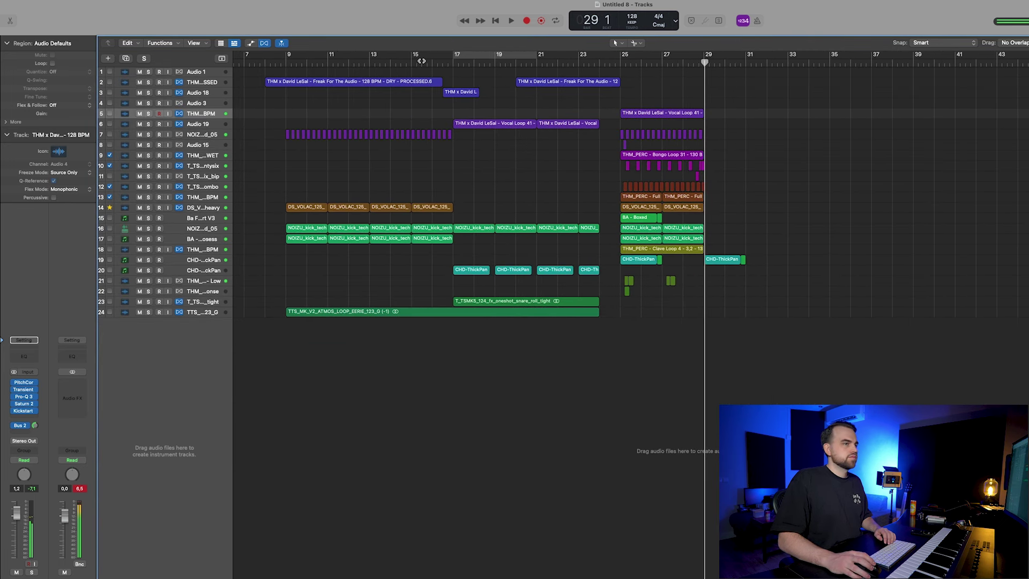
{"action": "left_click", "coordinate": [423, 62]}
{"action": "scroll", "coordinate": [540, 223], "scroll_direction": "up", "scroll_amount": 4}
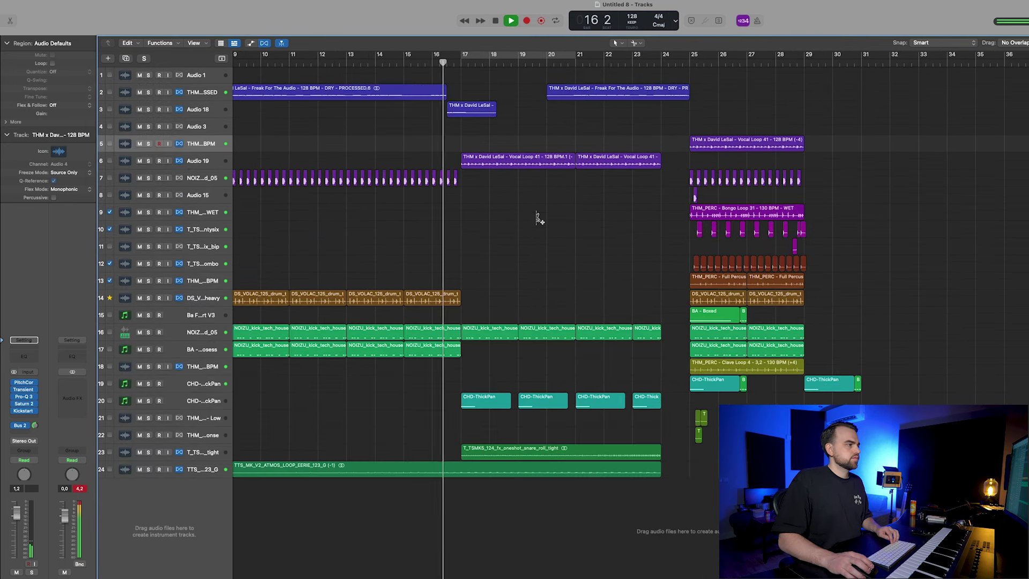
{"action": "key", "text": "space"}
{"action": "left_click", "coordinate": [465, 114]}
{"action": "left_click", "coordinate": [452, 112]}
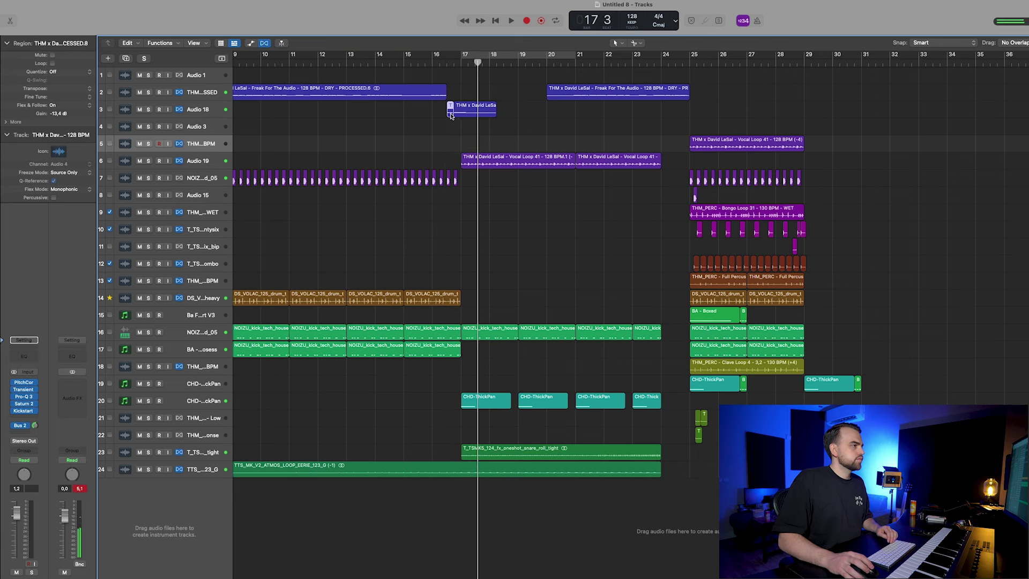
{"action": "left_click_drag", "start_coordinate": [452, 117], "coordinate": [450, 94]}
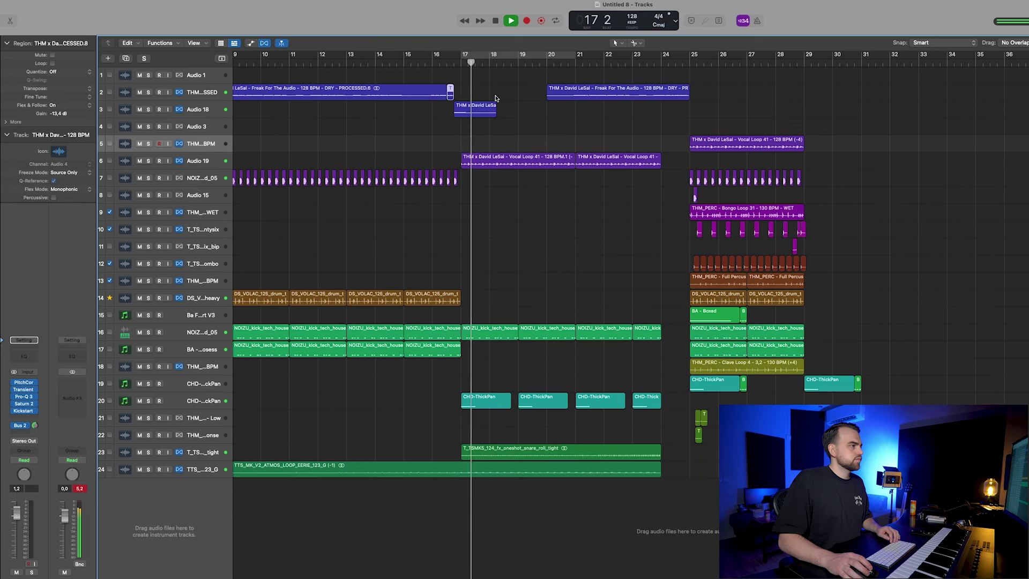
Step: Play the break, switch to Splice and search the sample library for "crash"
{"action": "key", "text": "super+Right"}
{"action": "key", "text": "super+Left"}
{"action": "key", "text": "super+Left"}
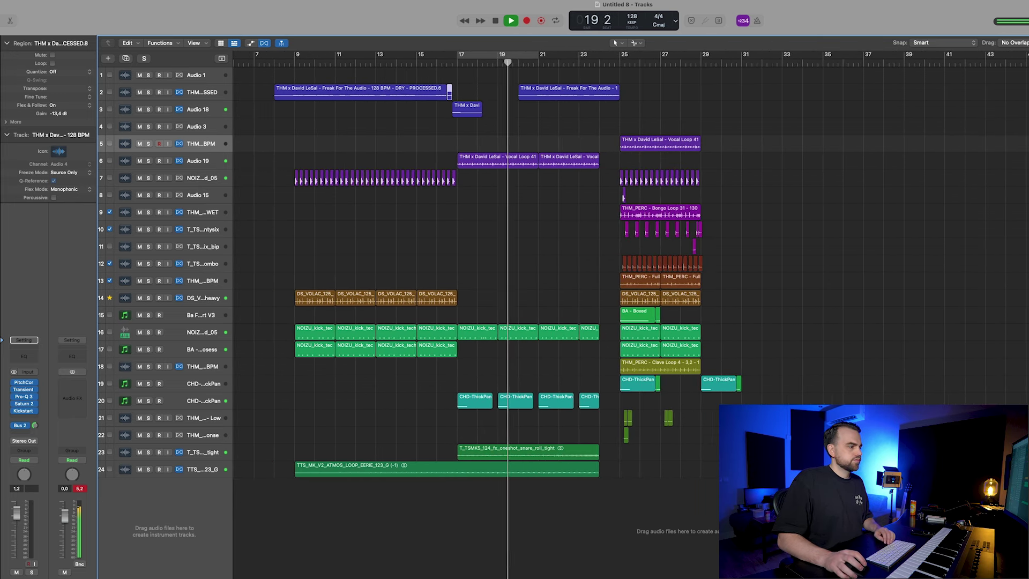
{"action": "left_click", "coordinate": [521, 565]}
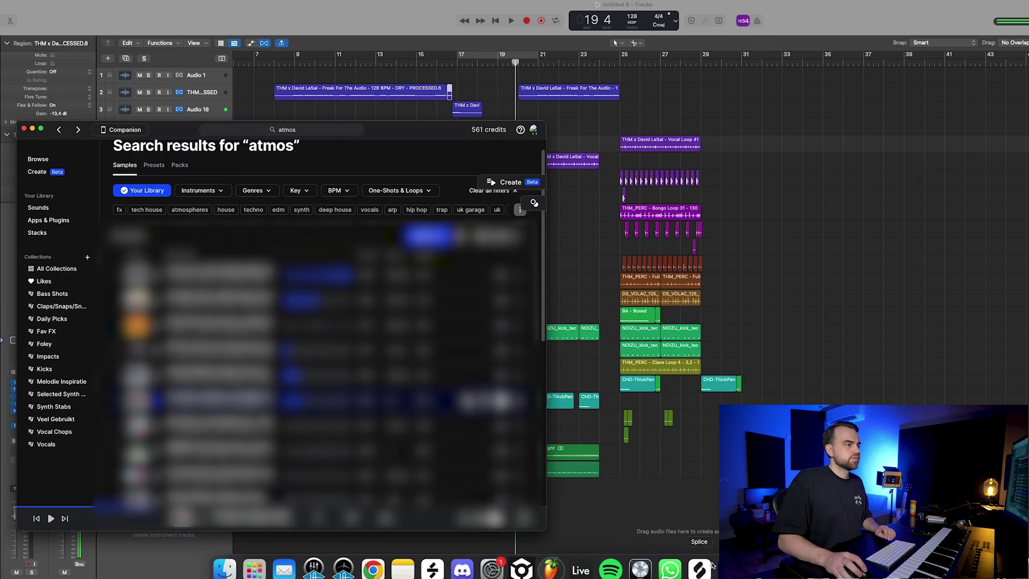
{"action": "left_click", "coordinate": [320, 131]}
{"action": "type", "text": "crash"}
{"action": "key", "text": "Return"}
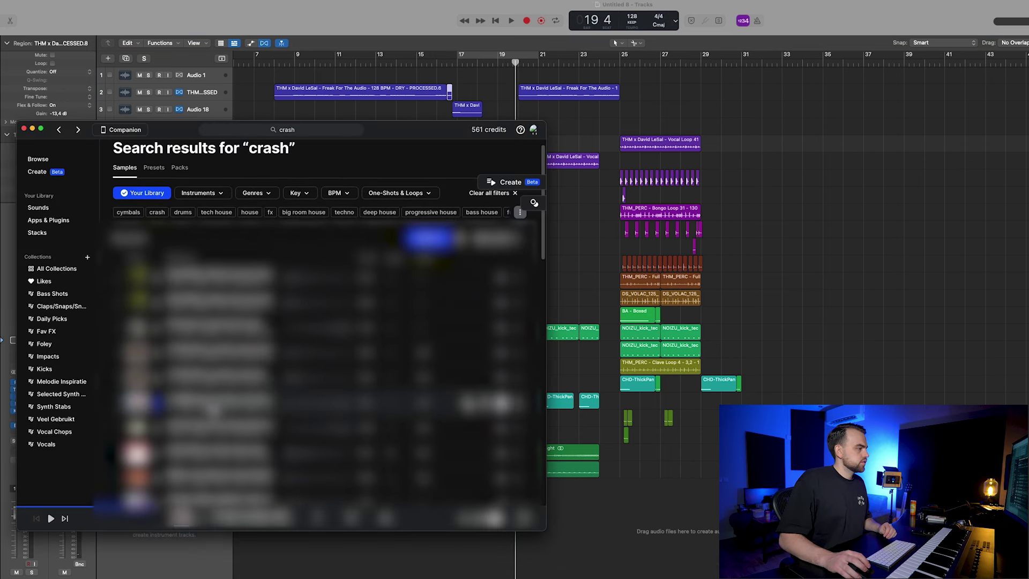
Step: Place the T_TSMK6_124_fx_oneshot_crash_fill_cry_for_me sample on a new track at bar 17 and shorten it to end at bar 24
{"action": "left_click_drag", "start_coordinate": [580, 516], "coordinate": [544, 487]}
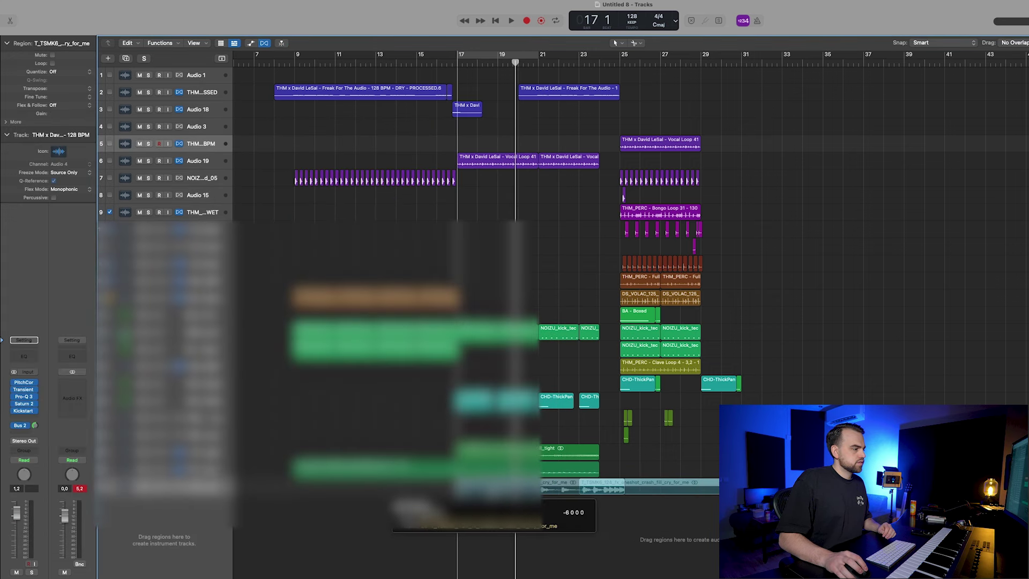
{"action": "left_click", "coordinate": [622, 481]}
{"action": "left_click_drag", "start_coordinate": [622, 482], "coordinate": [598, 495]}
Step: Switch to Splice, search the sample library for "uh" and audition the first vocal one-shots
{"action": "left_click", "coordinate": [700, 563]}
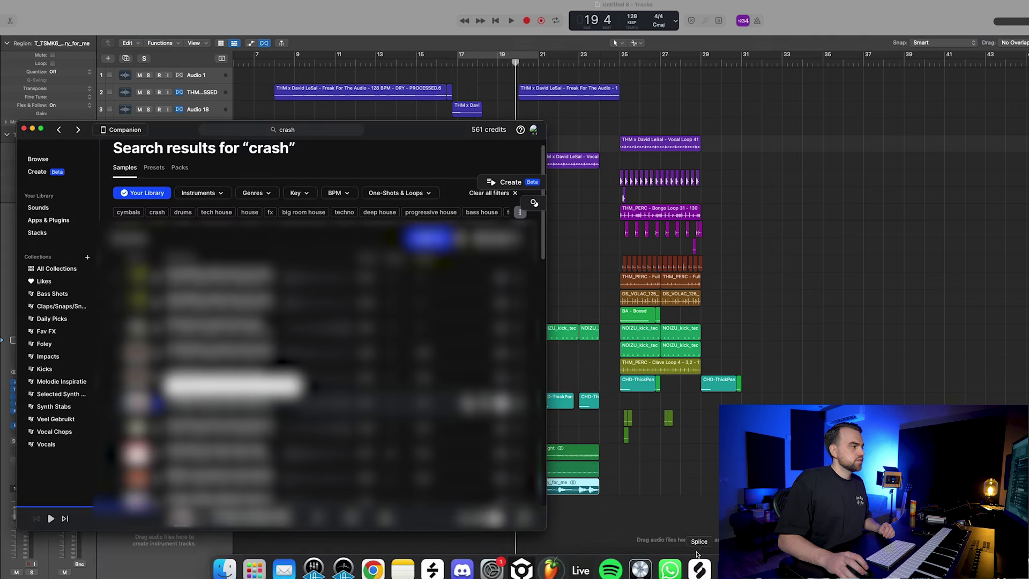
{"action": "left_click", "coordinate": [291, 131]}
{"action": "key", "text": "Return"}
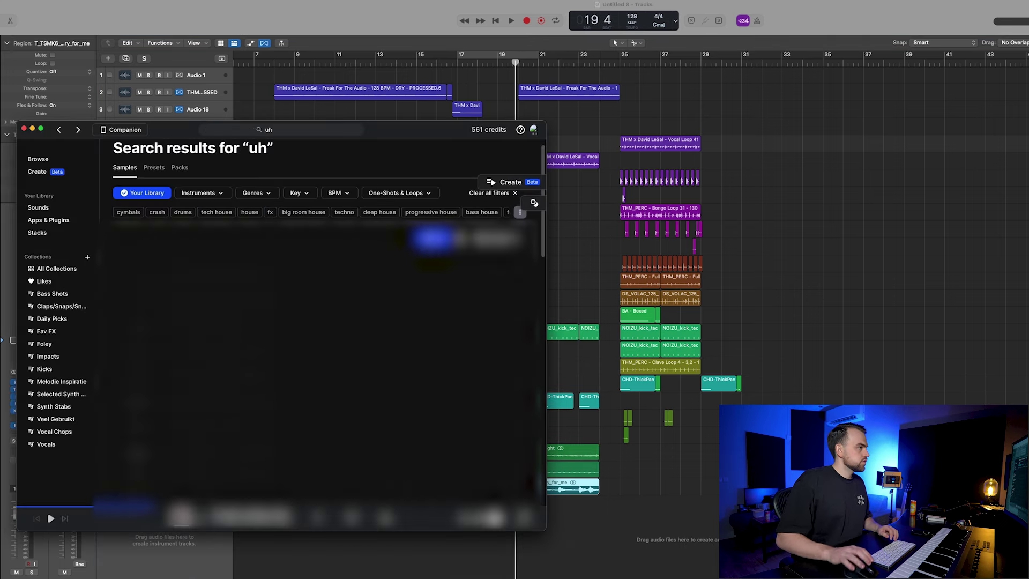
{"action": "key", "text": "Down"}
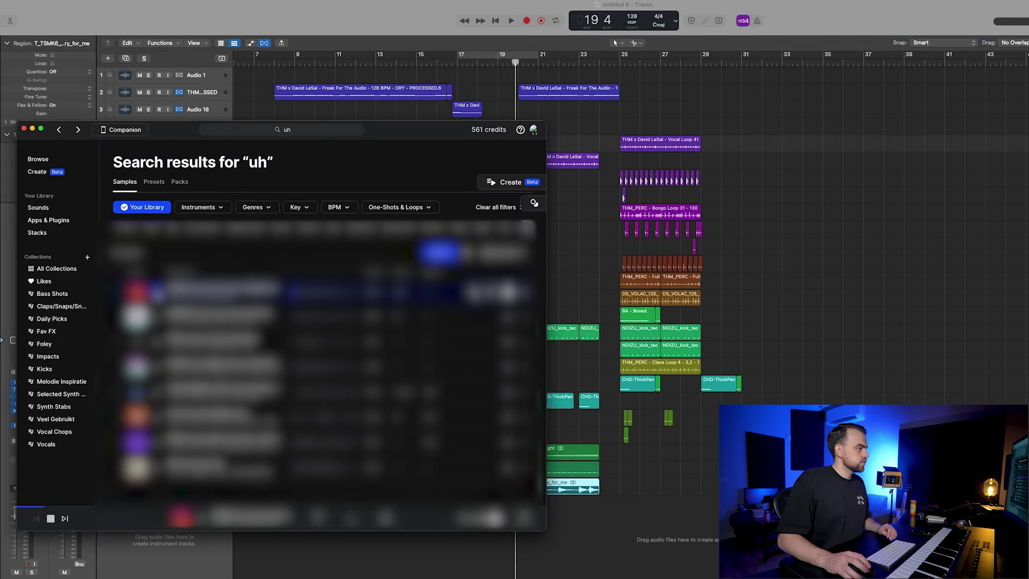
{"action": "key", "text": "Down"}
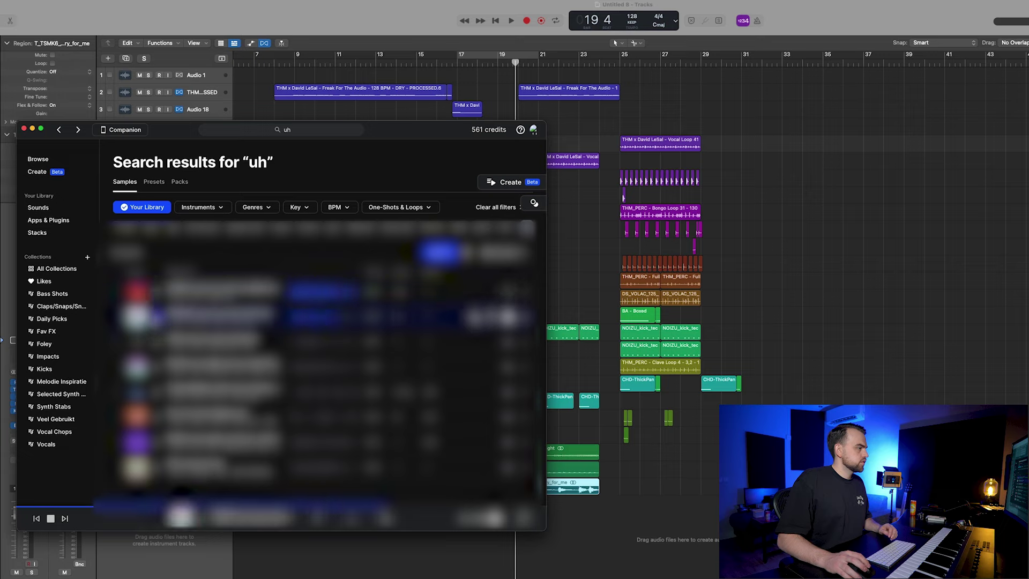
{"action": "key", "text": "Down"}
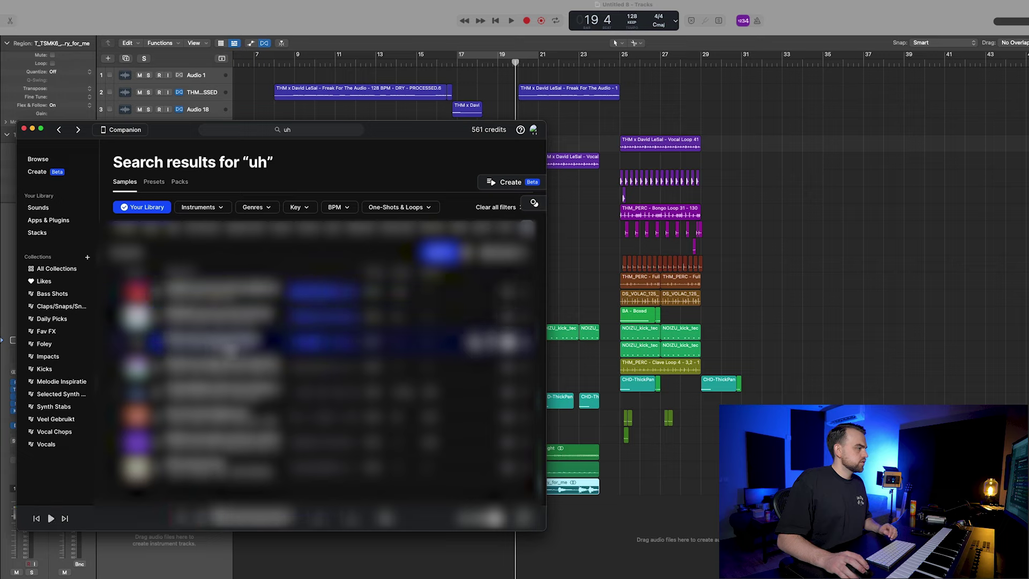
Step: Add the ATM_vocal_one_shot_uh_04 sample on a new track just before the drop at bar 25
{"action": "left_click_drag", "start_coordinate": [214, 341], "coordinate": [610, 523]}
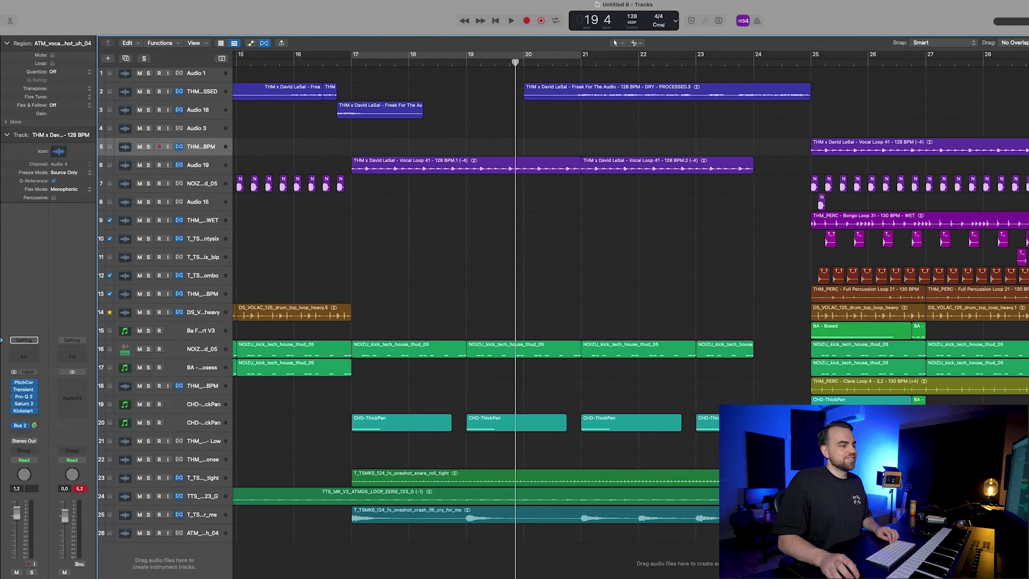
{"action": "key", "text": "super+Right"}
{"action": "key", "text": "super+Right"}
{"action": "key", "text": "super+Right"}
{"action": "key", "text": "super+Down"}
{"action": "key", "text": "super+Right"}
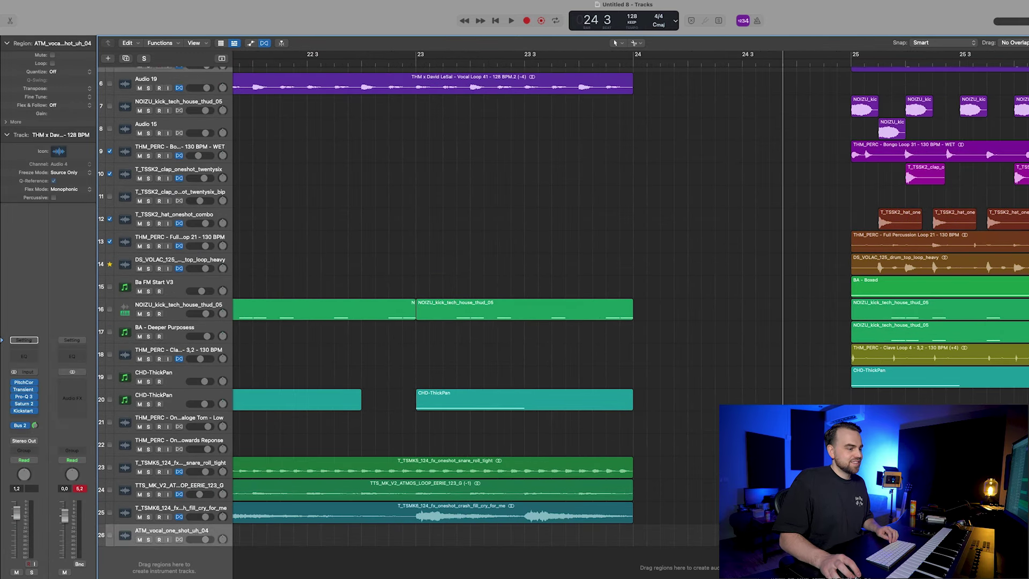
{"action": "key", "text": "super+Left"}
{"action": "key", "text": "super+Left"}
{"action": "key", "text": "super+Left"}
{"action": "key", "text": "super+Left"}
{"action": "key", "text": "super+Up"}
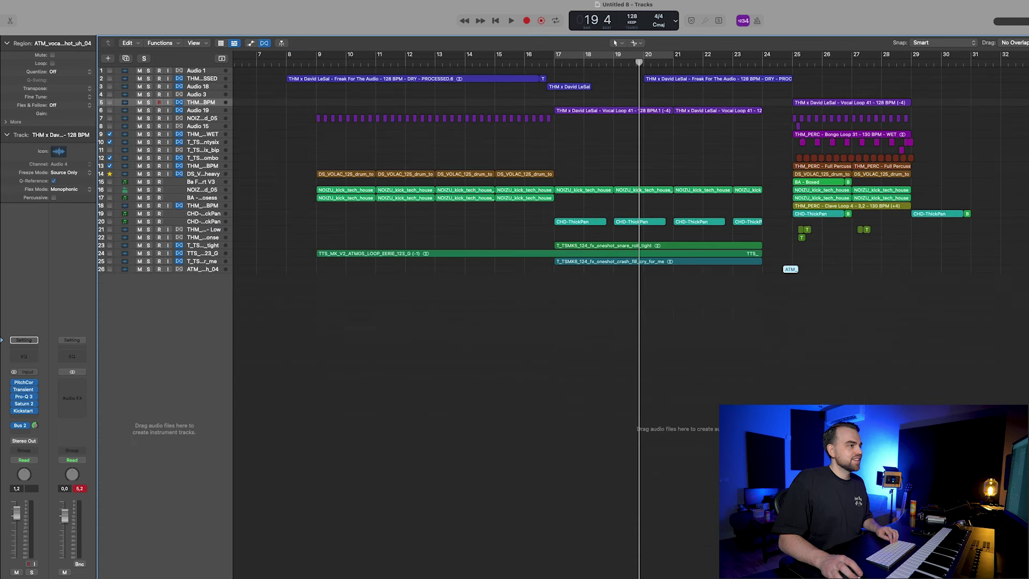
Step: Play the arrangement from bar 23 into the drop to hear the new "uh" vocal and the crash fill
{"action": "left_click", "coordinate": [727, 60]}
{"action": "key", "text": "space"}
{"action": "key", "text": "super+Right"}
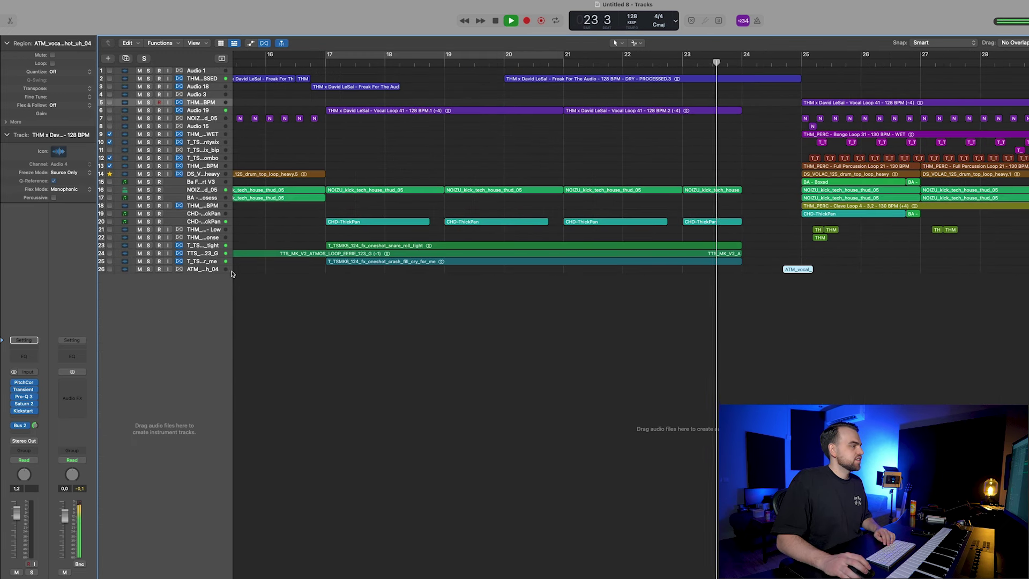
{"action": "left_click", "coordinate": [191, 263]}
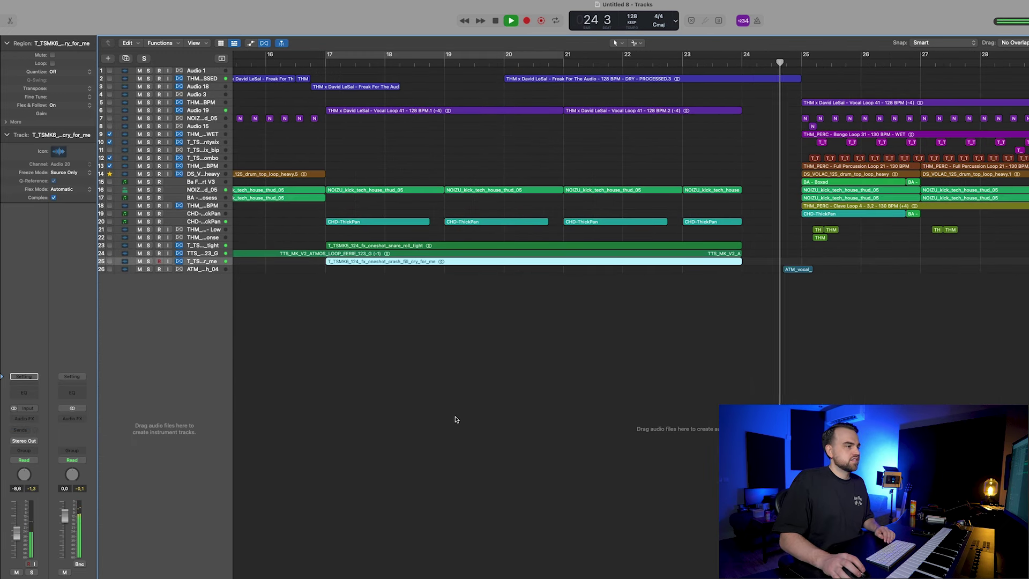
{"action": "key", "text": "super+Down"}
{"action": "key", "text": "super+Left"}
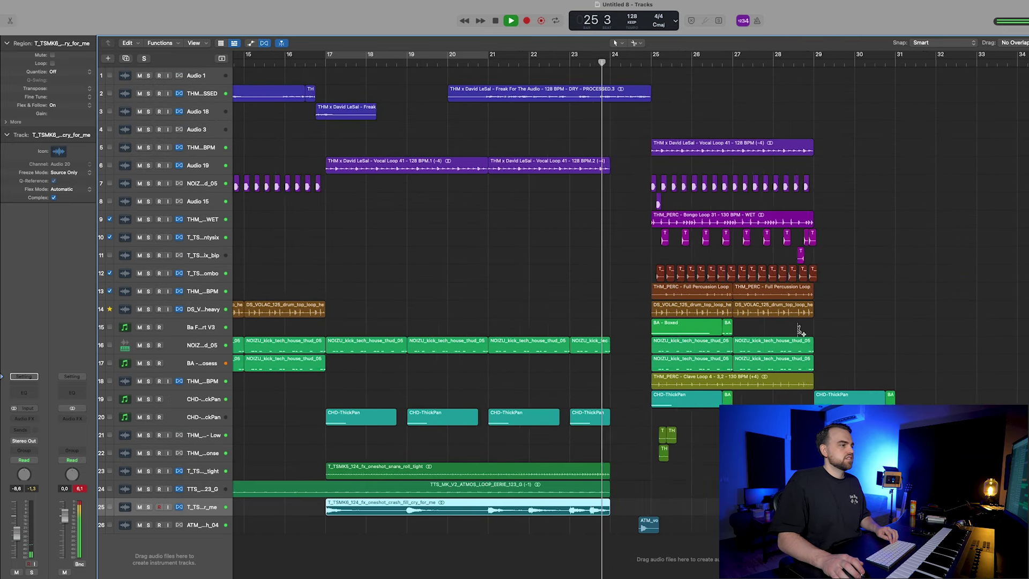
{"action": "key", "text": "super+Up"}
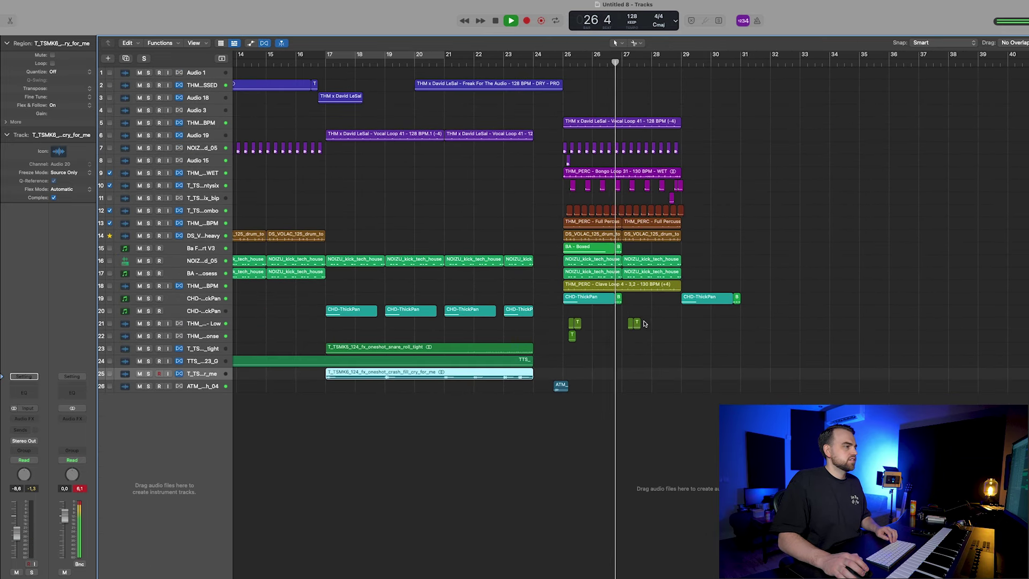
{"action": "key", "text": "super+Left"}
{"action": "scroll", "coordinate": [627, 325], "scroll_direction": "down", "scroll_amount": 1}
Step: Set the cycle range from bar 9 to bar 32 and play the build from its beginning
{"action": "left_click", "coordinate": [349, 63]}
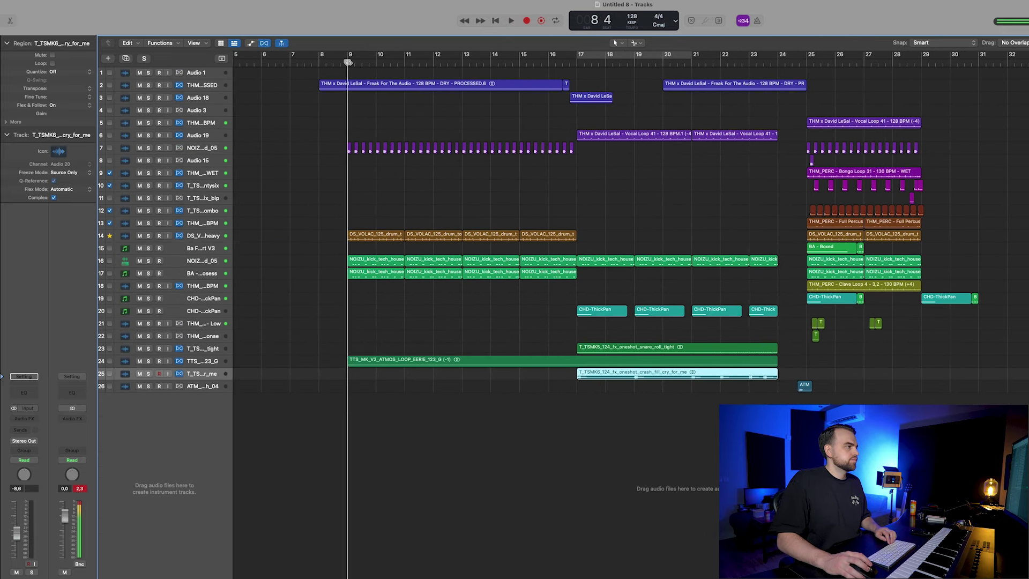
{"action": "left_click_drag", "start_coordinate": [348, 54], "coordinate": [995, 84]}
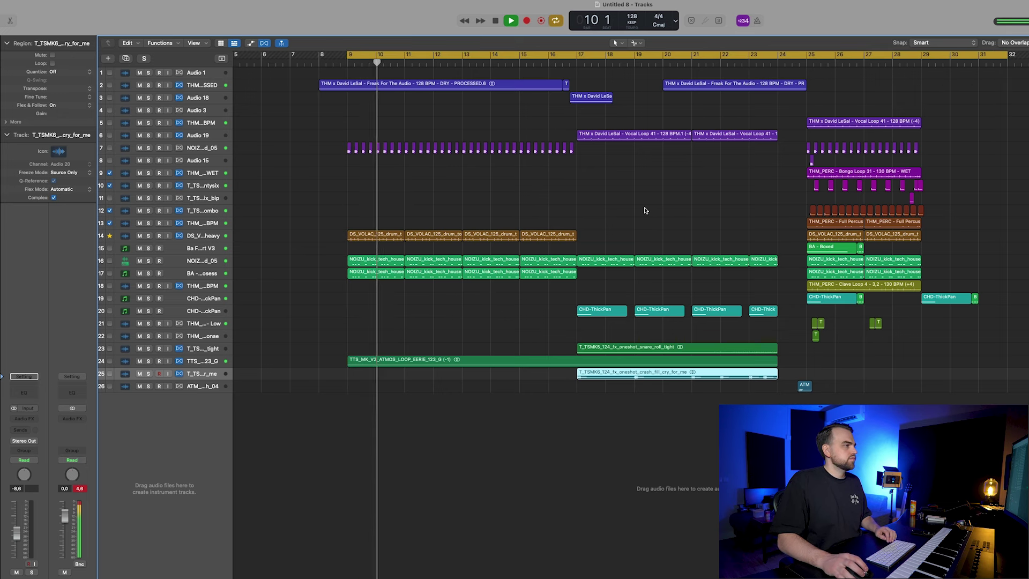
{"action": "key", "text": "super+Down"}
{"action": "scroll", "coordinate": [576, 205], "scroll_direction": "down", "scroll_amount": 1}
Step: Stop playback, switch to Splice and search the sample library for "string"
{"action": "mouse_move", "coordinate": [691, 577]}
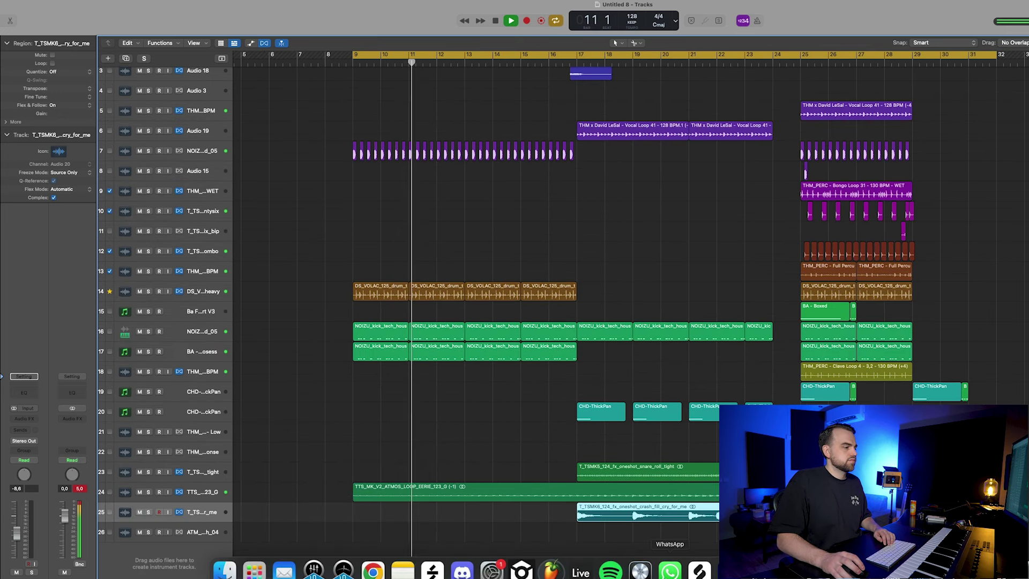
{"action": "key", "text": "space"}
{"action": "left_click", "coordinate": [699, 569]}
{"action": "left_click", "coordinate": [304, 130]}
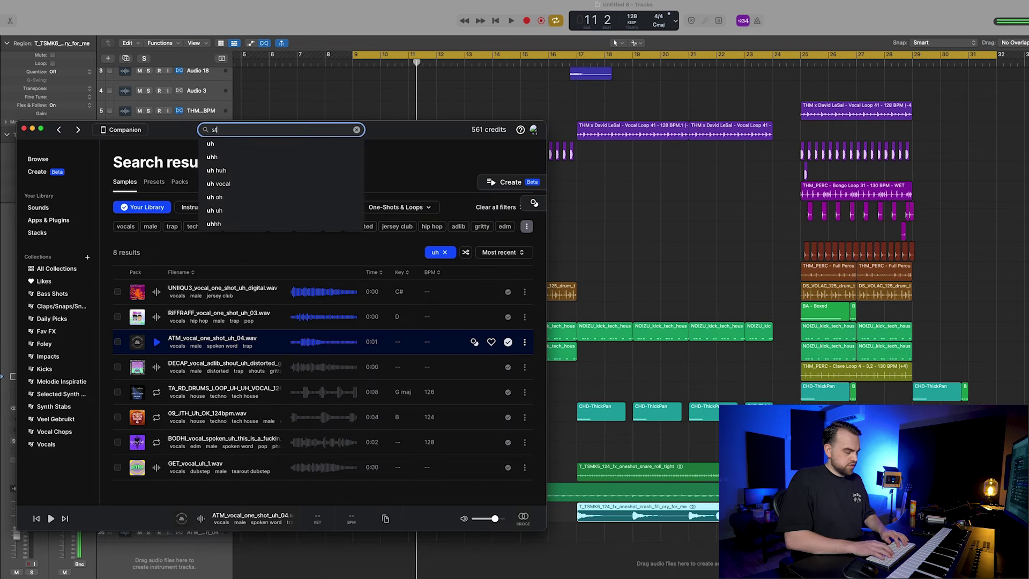
{"action": "type", "text": "string"}
{"action": "key", "text": "Return"}
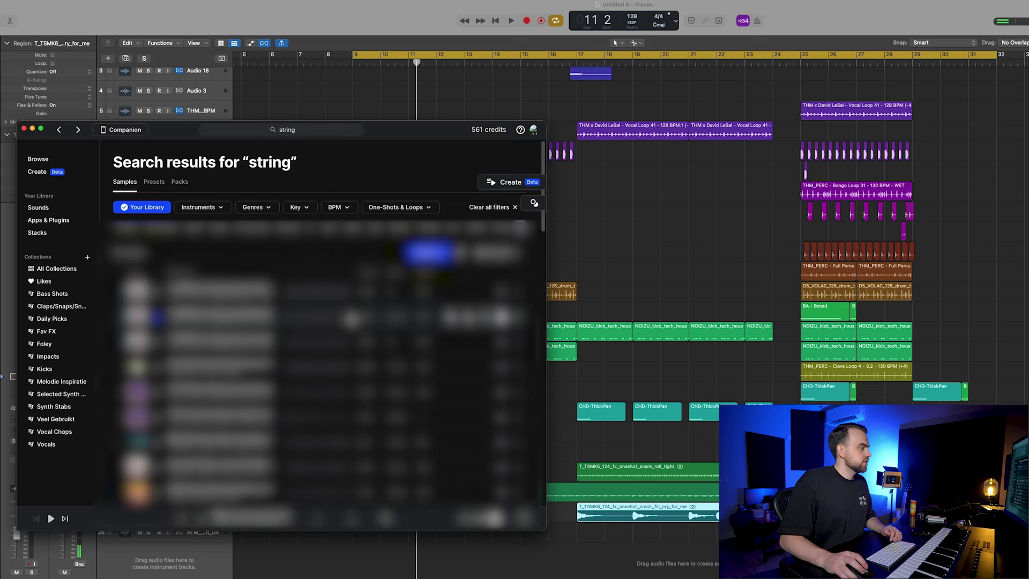
Step: Place the osh_125_kit_loop_tape_vinyl_dont_string_Fmin loop on a new track at bar 9 and select that track
{"action": "scroll", "coordinate": [230, 371], "scroll_direction": "down", "scroll_amount": 1}
{"action": "left_click_drag", "start_coordinate": [215, 344], "coordinate": [390, 548]}
{"action": "left_click_drag", "start_coordinate": [405, 544], "coordinate": [406, 543]}
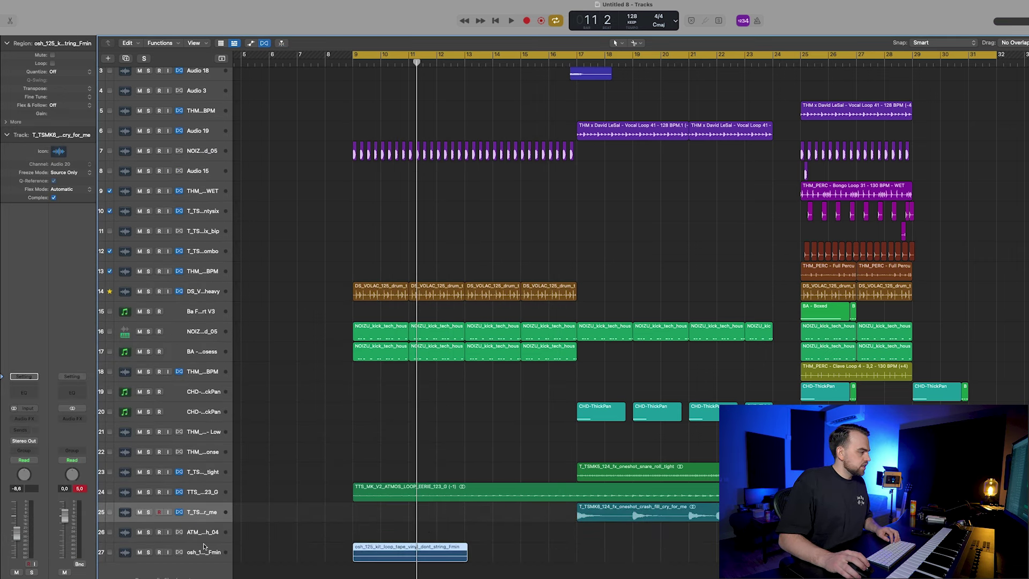
{"action": "left_click", "coordinate": [197, 551]}
{"action": "key", "text": "super+Down"}
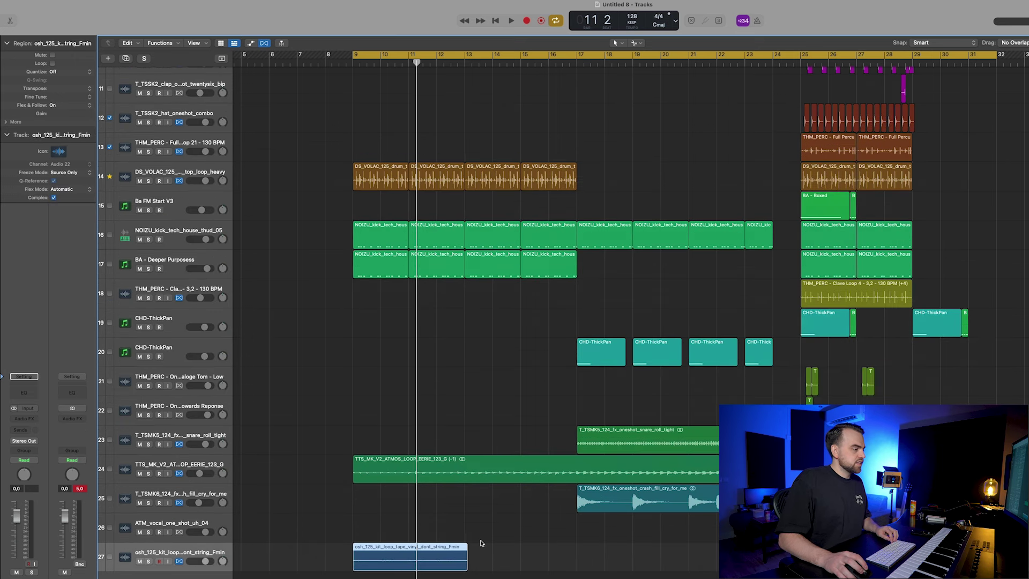
{"action": "left_click_drag", "start_coordinate": [466, 544], "coordinate": [465, 545]}
{"action": "scroll", "coordinate": [472, 523], "scroll_direction": "right", "scroll_amount": 5}
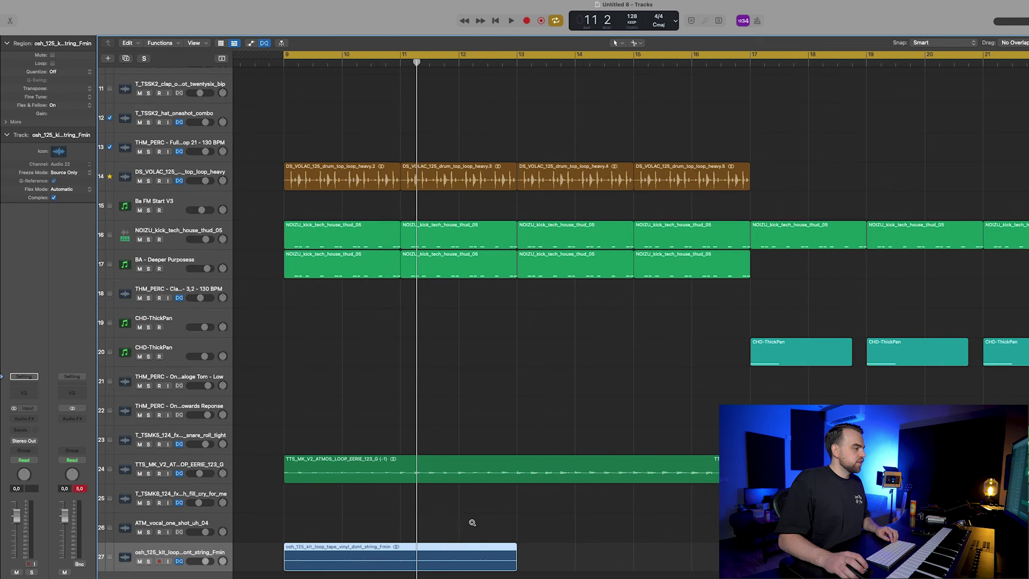
{"action": "key", "text": "super+Down"}
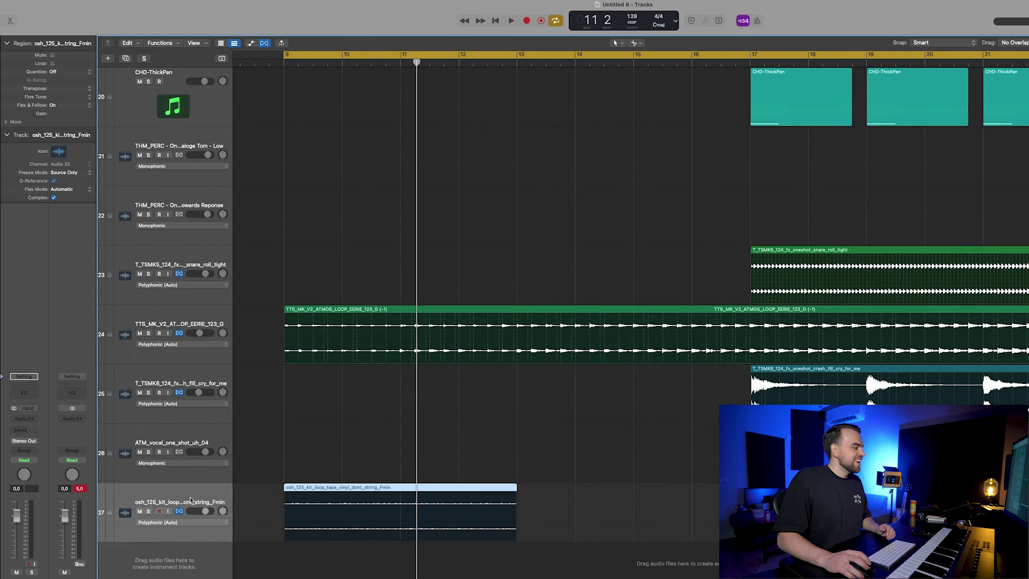
Step: Insert Pitch Correction on the string loop track 27, solo the track and play it to identify its notes
{"action": "left_click", "coordinate": [25, 421]}
{"action": "mouse_move", "coordinate": [55, 532]}
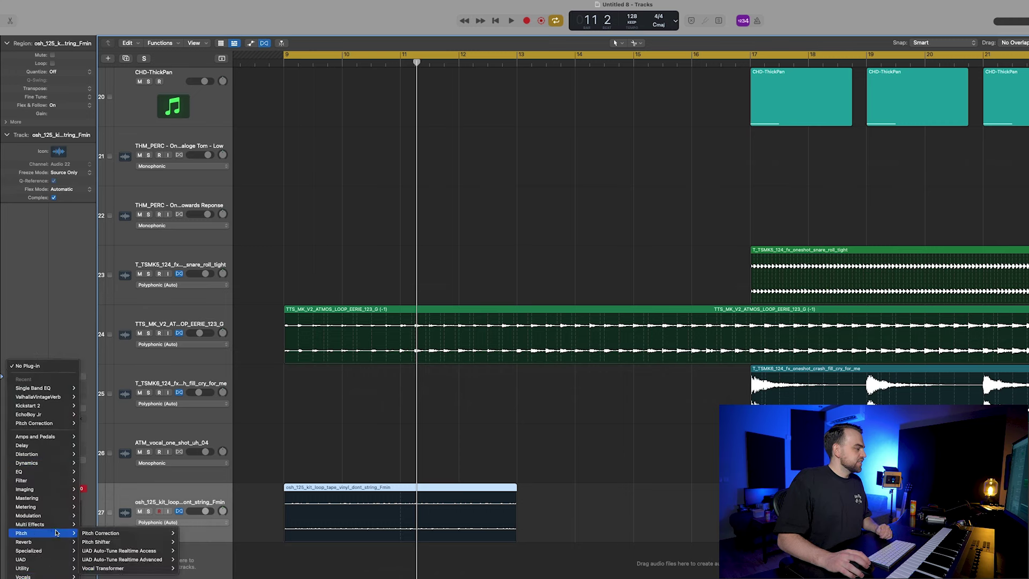
{"action": "left_click", "coordinate": [191, 533]}
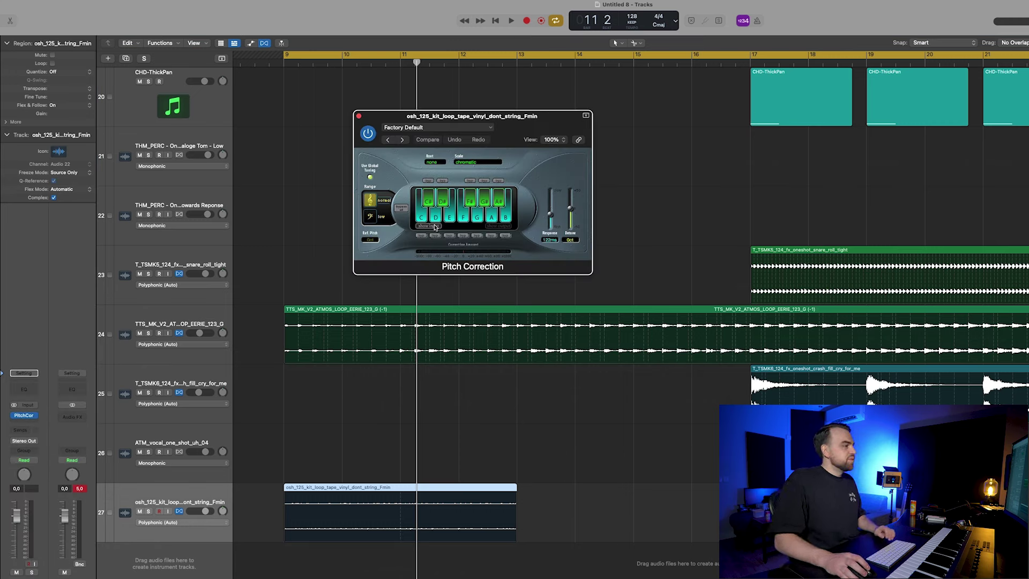
{"action": "left_click", "coordinate": [148, 511]}
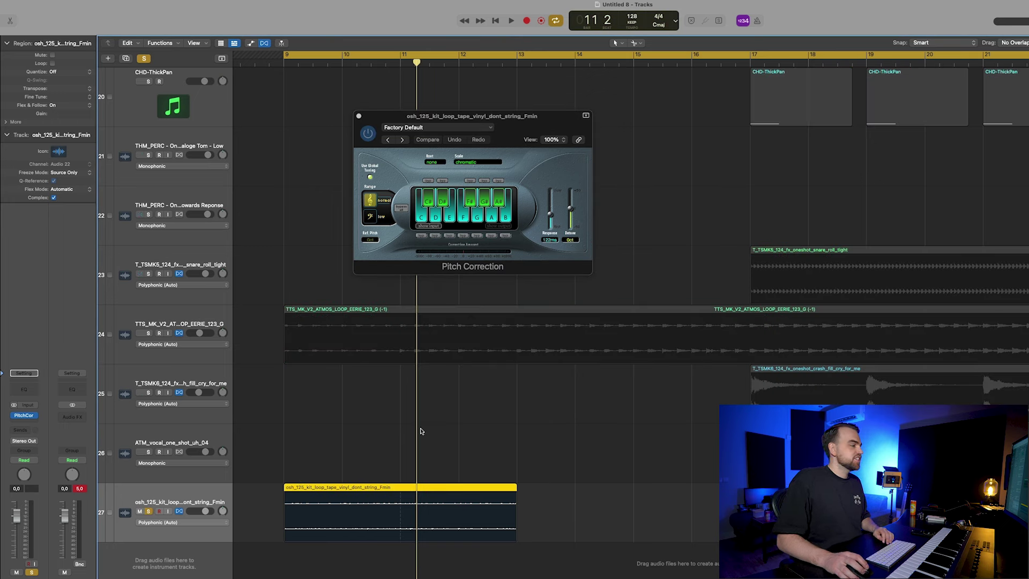
{"action": "key", "text": "space"}
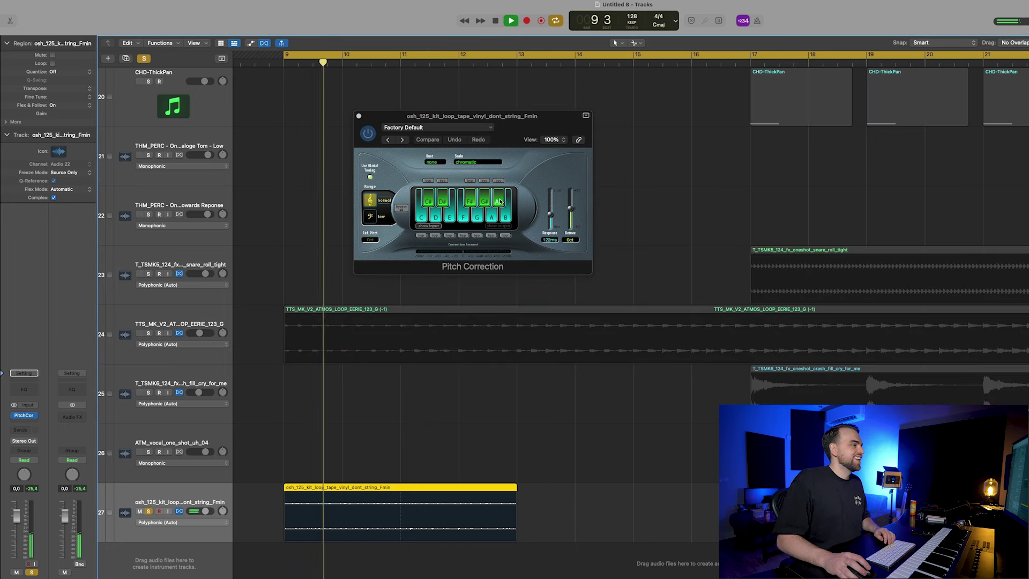
{"action": "key", "text": "space"}
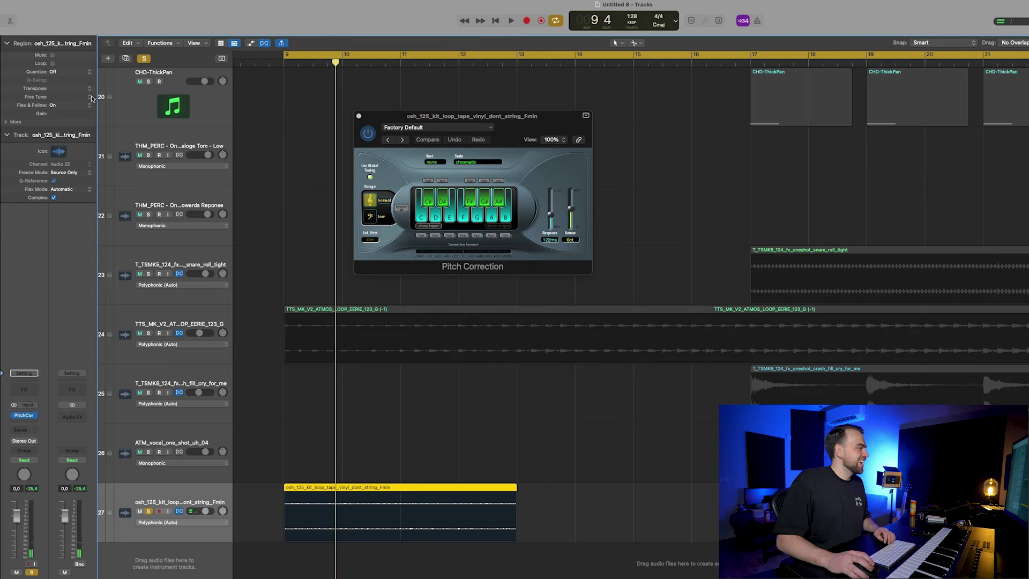
Step: Transpose the string loop region by -4, close Pitch Correction and unsolo the track to hear it in the mix
{"action": "left_click_drag", "start_coordinate": [65, 96], "coordinate": [66, 107]}
{"action": "key", "text": "space"}
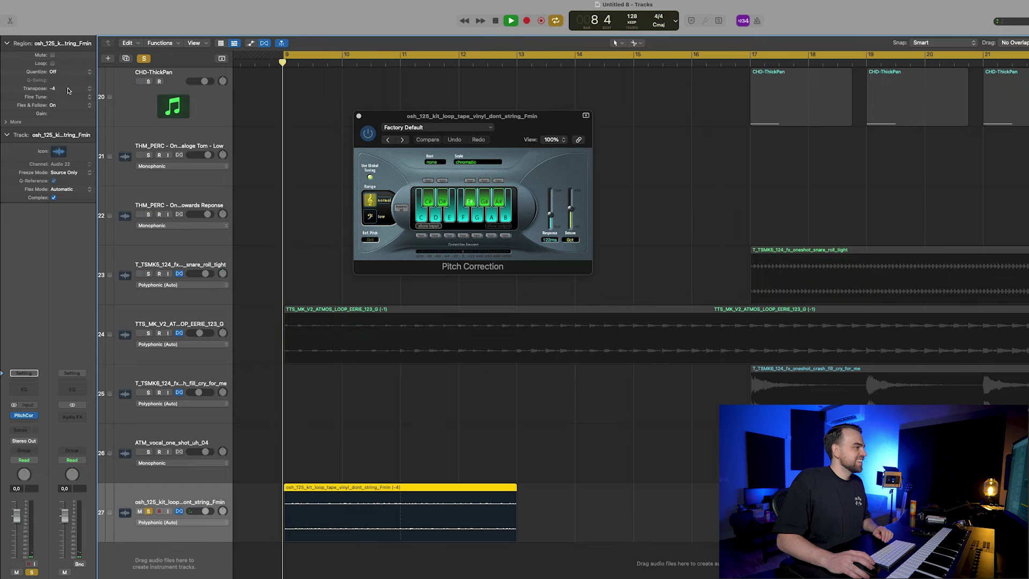
{"action": "left_click", "coordinate": [358, 116]}
{"action": "left_click", "coordinate": [148, 511]}
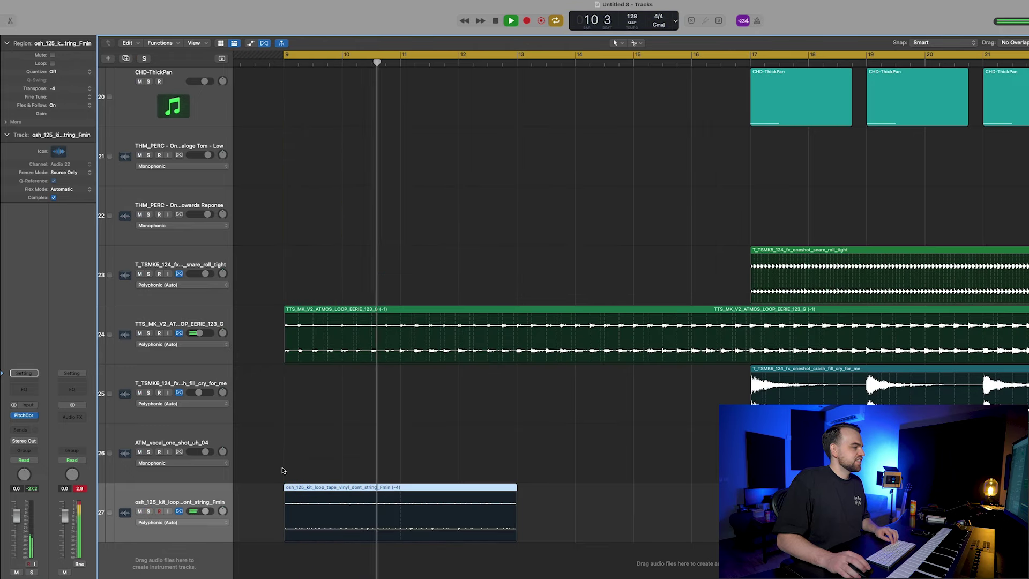
Step: Copy the string loop to bar 13 and lower the volume of track 27 to -6.0 dB
{"action": "scroll", "coordinate": [326, 462], "scroll_direction": "down", "scroll_amount": 3}
{"action": "scroll", "coordinate": [326, 463], "scroll_direction": "down", "scroll_amount": 5}
{"action": "left_click_drag", "start_coordinate": [321, 514], "coordinate": [437, 508]}
{"action": "key", "text": "super+Left"}
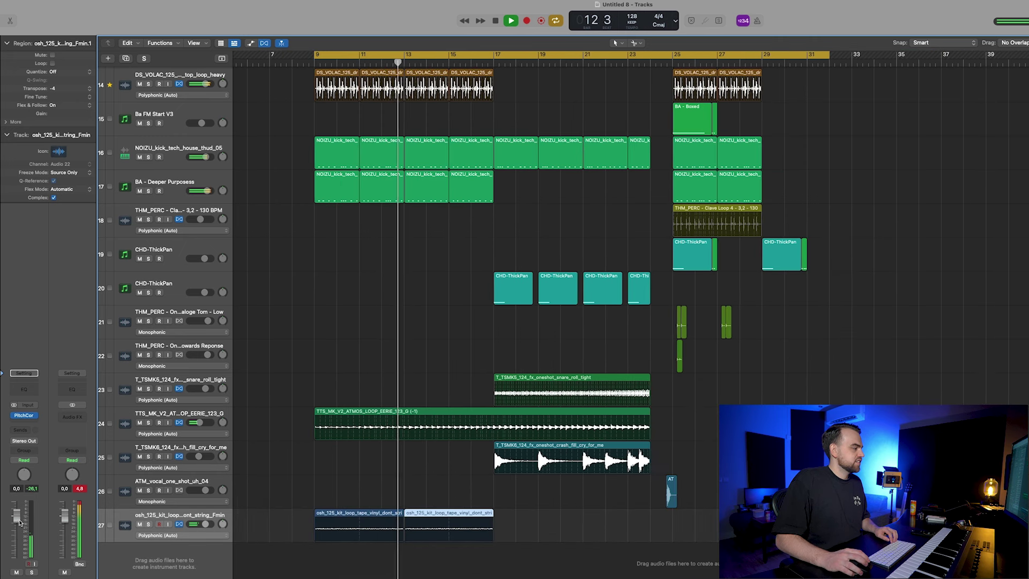
{"action": "left_click_drag", "start_coordinate": [17, 517], "coordinate": [22, 548]}
Step: Copy both string loop regions to bar 17 and shorten the last copy to end at bar 24
{"action": "key", "text": "super+Left"}
{"action": "left_click", "coordinate": [363, 515], "text": "shift"}
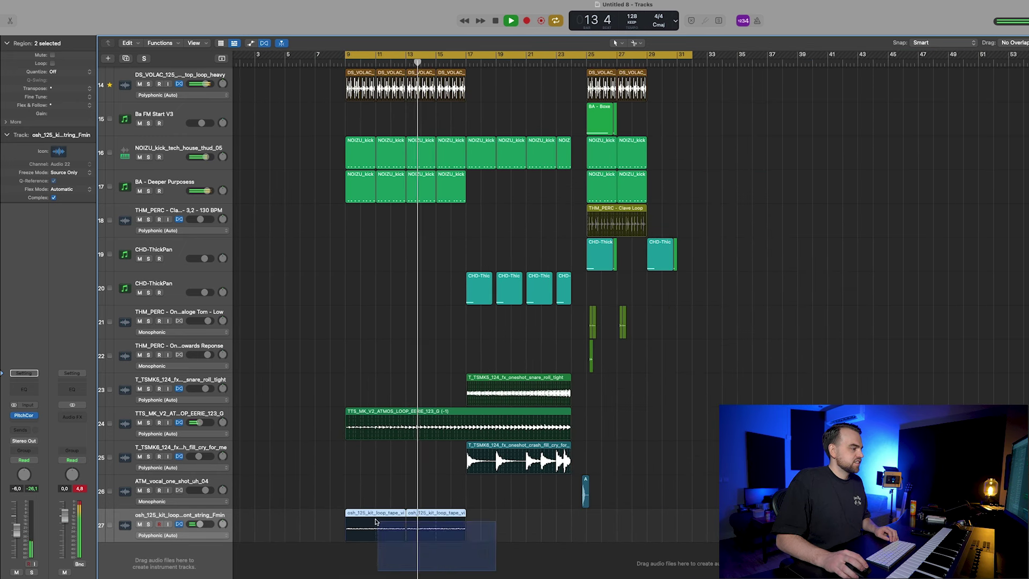
{"action": "left_click_drag", "start_coordinate": [363, 514], "coordinate": [484, 516]}
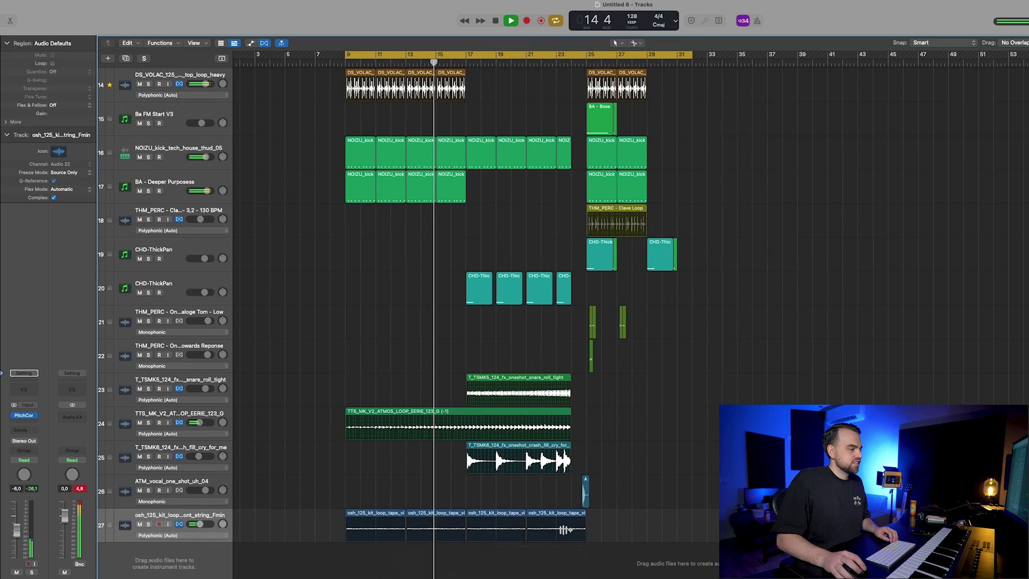
{"action": "left_click_drag", "start_coordinate": [583, 540], "coordinate": [571, 539]}
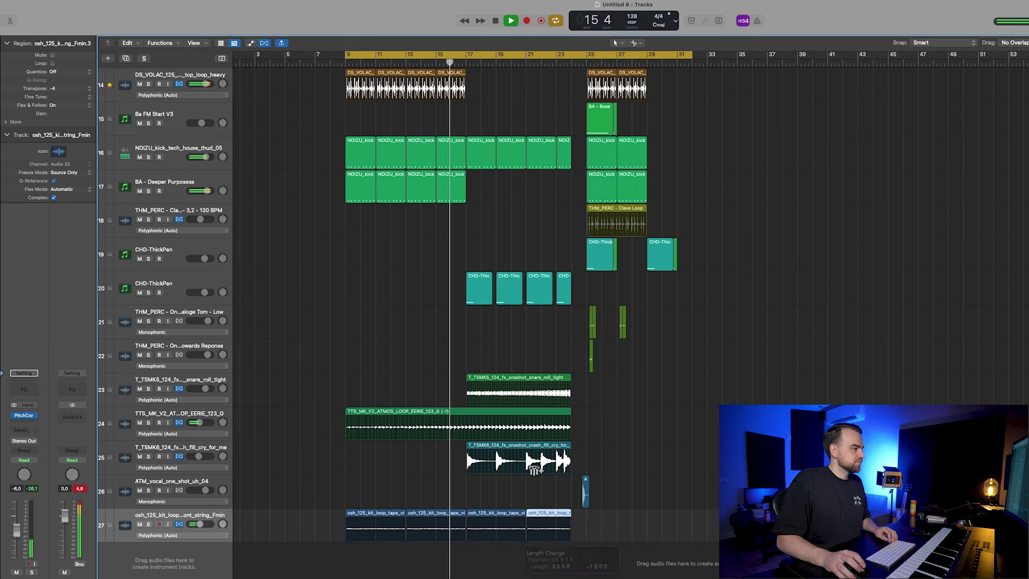
Step: Duplicate the second CHD-ThickPan track with its settings, move the bar 17 chord region onto the copy and check its ValhallaVintageVerb
{"action": "left_click", "coordinate": [225, 287]}
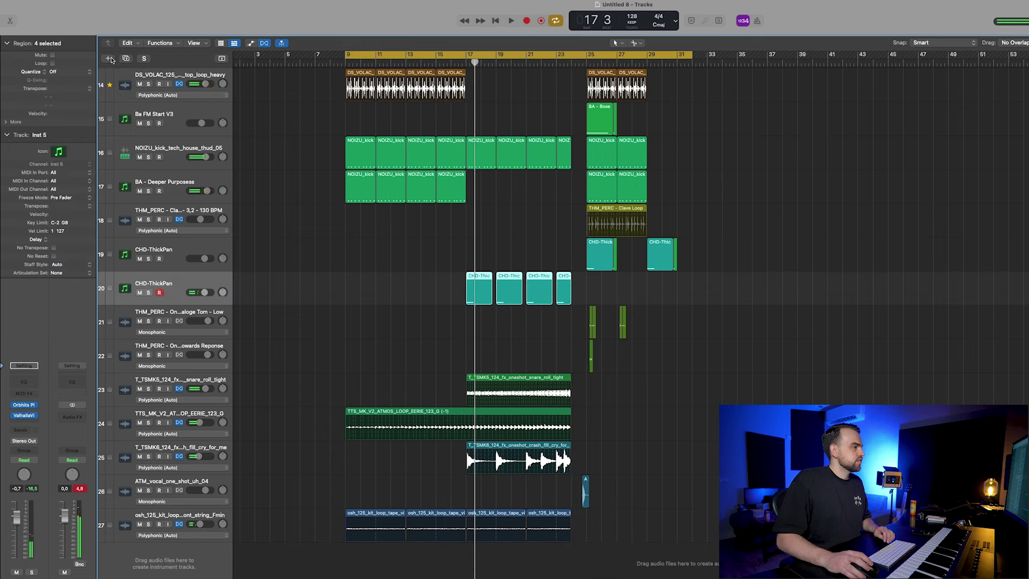
{"action": "left_click", "coordinate": [109, 58]}
{"action": "left_click", "coordinate": [729, 382]}
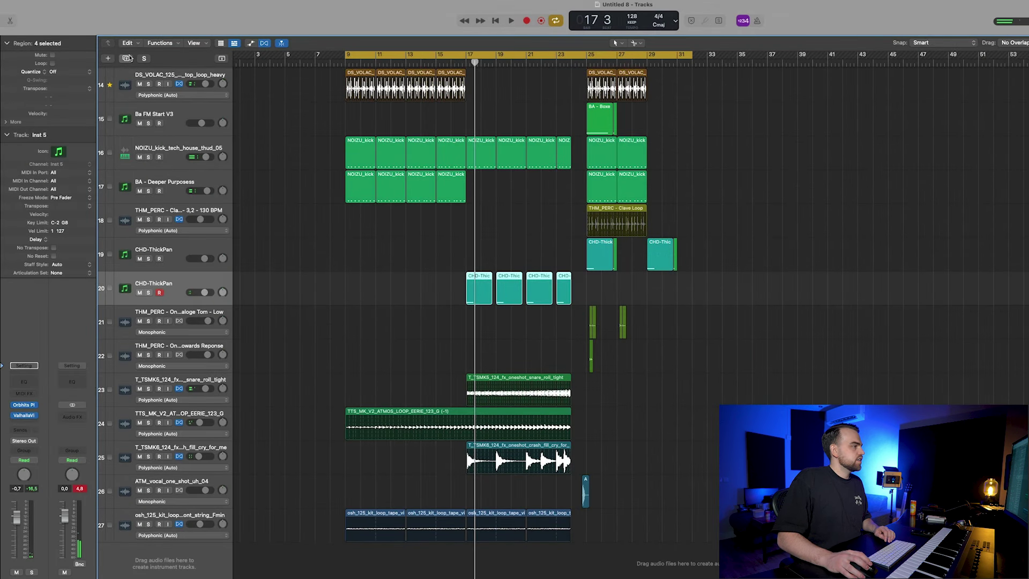
{"action": "left_click", "coordinate": [128, 58]}
{"action": "left_click_drag", "start_coordinate": [476, 298], "coordinate": [477, 330]}
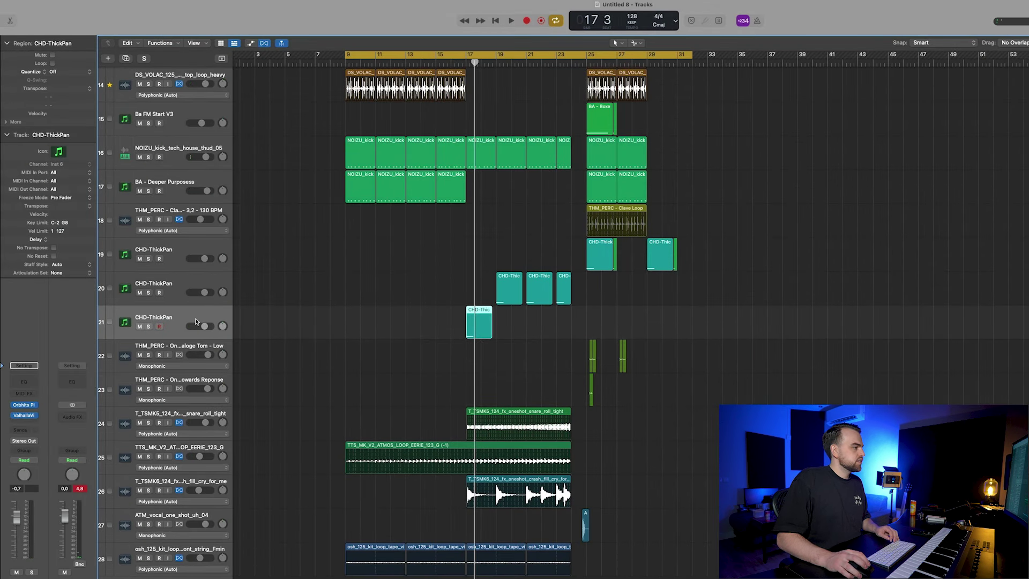
{"action": "left_click", "coordinate": [19, 416]}
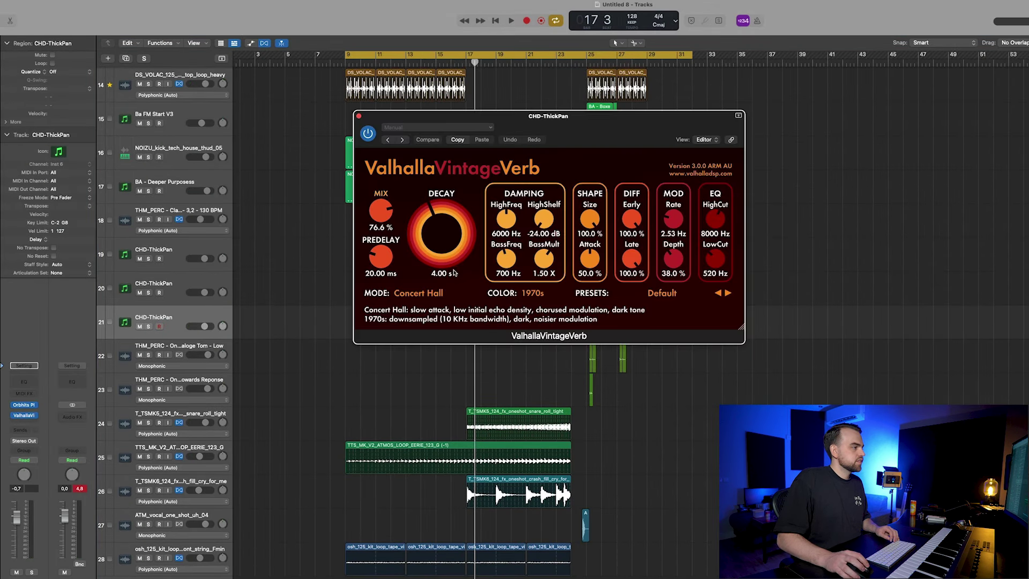
{"action": "left_click", "coordinate": [359, 116]}
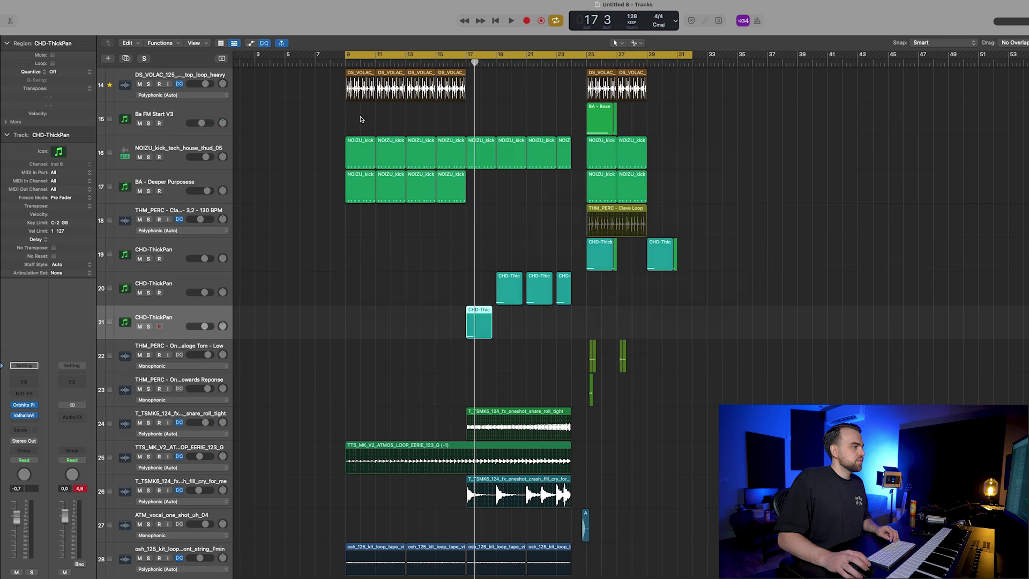
Step: Bounce the bar 17 chord in place as CHD-ThickPan_bip, return the source region to track 20 and delete the duplicate track
{"action": "right_click", "coordinate": [484, 325]}
{"action": "left_click", "coordinate": [515, 333]}
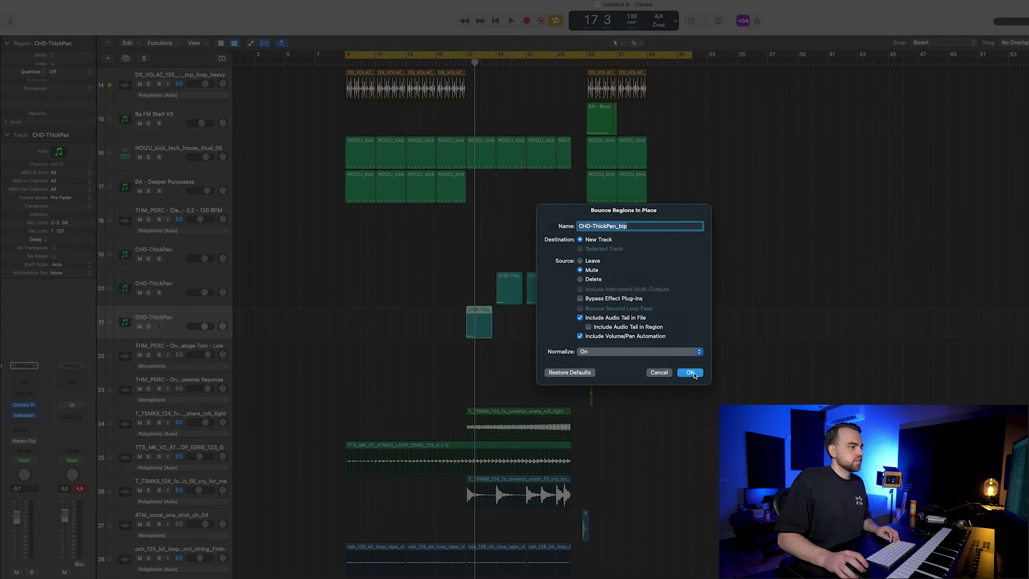
{"action": "left_click", "coordinate": [690, 372]}
{"action": "left_click_drag", "start_coordinate": [479, 323], "coordinate": [479, 290]}
{"action": "left_click", "coordinate": [193, 313]}
{"action": "key", "text": "super+BackSpace"}
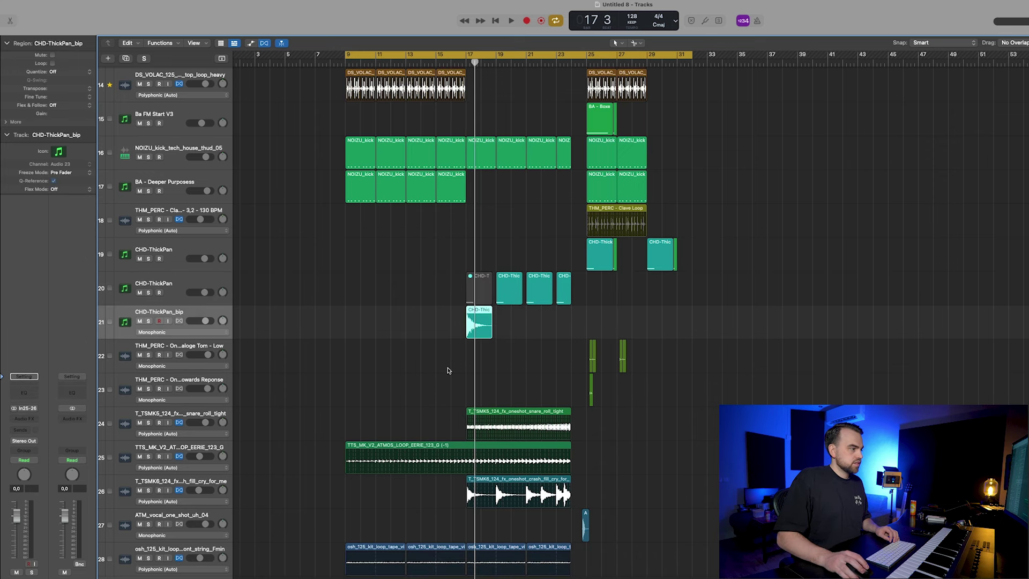
Step: Lengthen the bounced chord region to include more of its reverb tail and reverse its audio file
{"action": "left_click_drag", "start_coordinate": [490, 332], "coordinate": [543, 331]}
{"action": "double_click", "coordinate": [478, 333]}
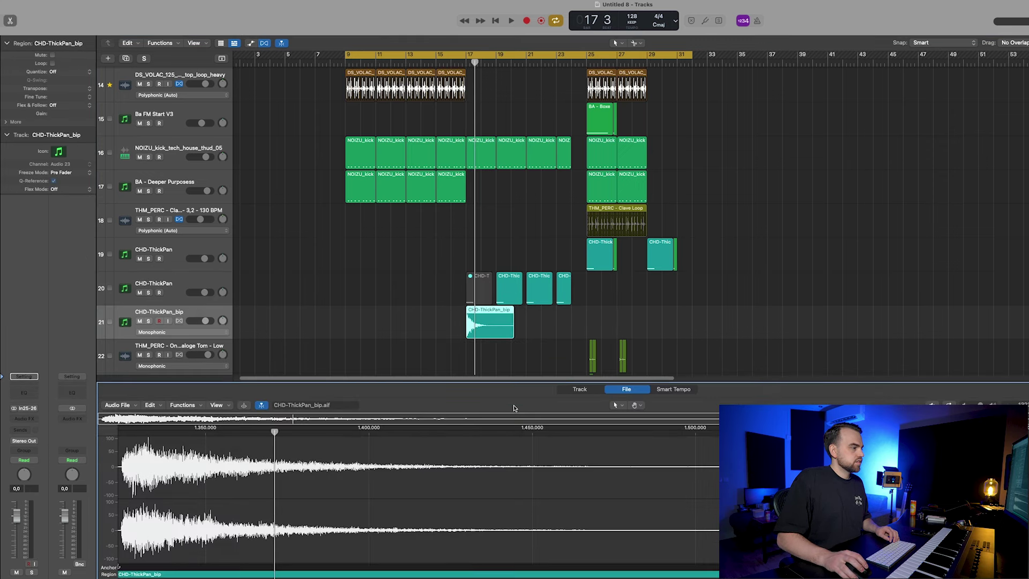
{"action": "left_click", "coordinate": [177, 405]}
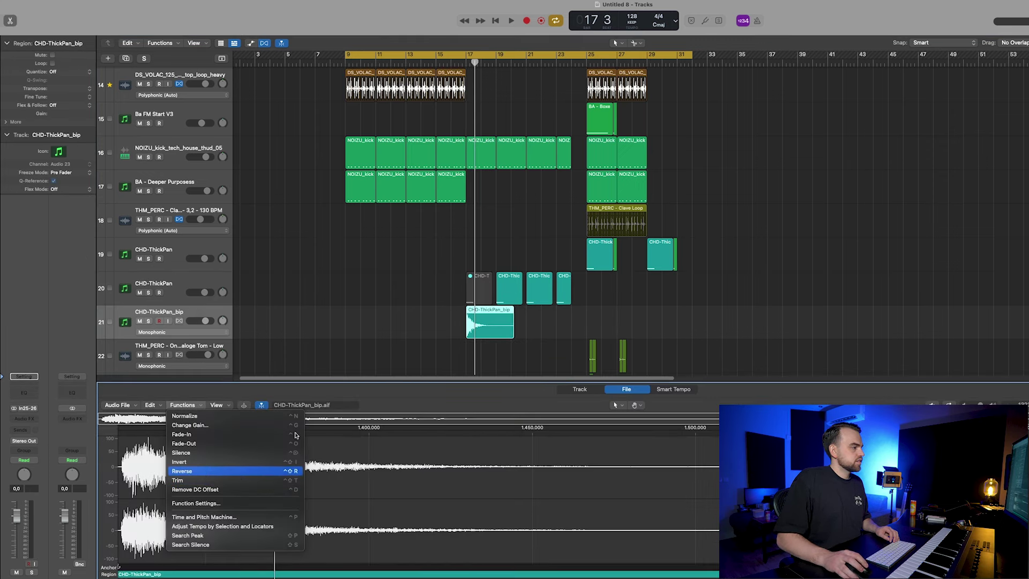
{"action": "left_click", "coordinate": [236, 470]}
{"action": "key", "text": "e"}
Step: Place the reversed chord from bar 14 to bar 17 and unmute the original chord region at bar 17
{"action": "left_click_drag", "start_coordinate": [488, 333], "coordinate": [442, 332]}
{"action": "left_click", "coordinate": [480, 290]}
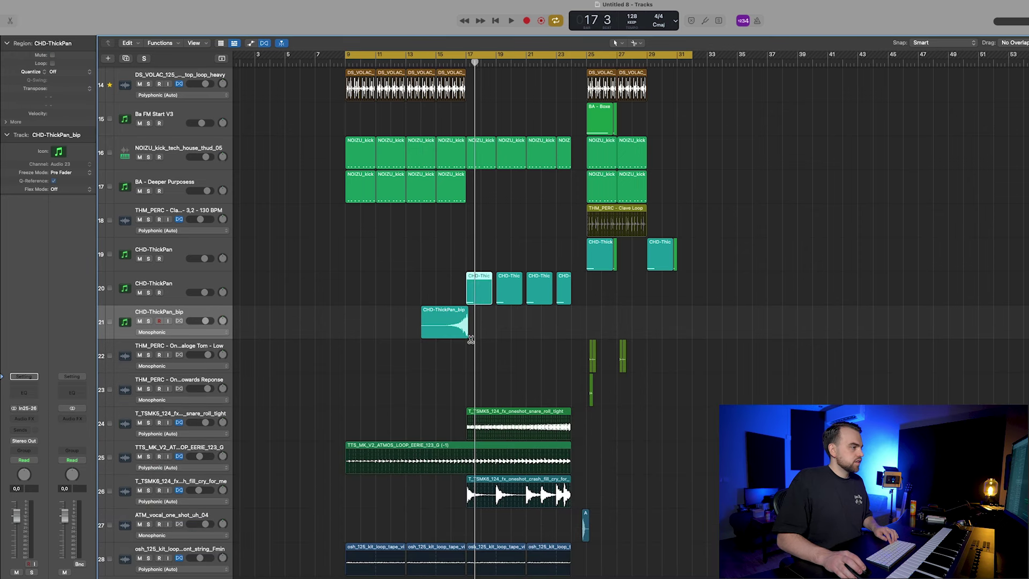
{"action": "key", "text": "super+Right"}
{"action": "left_click_drag", "start_coordinate": [445, 336], "coordinate": [436, 336]}
{"action": "key", "text": "super+Left"}
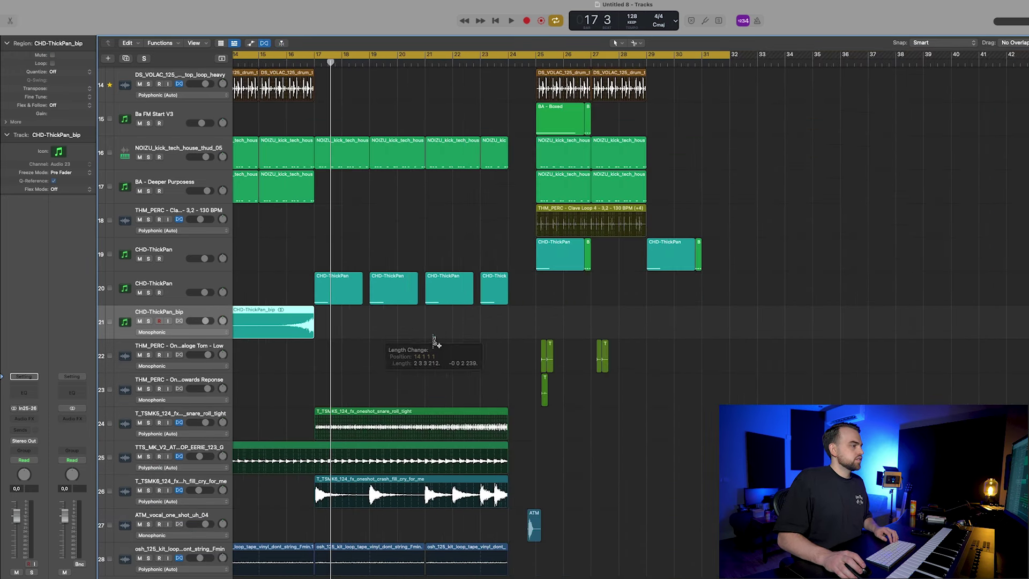
Step: Play the build-up and lower the volume of the reversed chord track 21 to -10.4 dB
{"action": "key", "text": "space"}
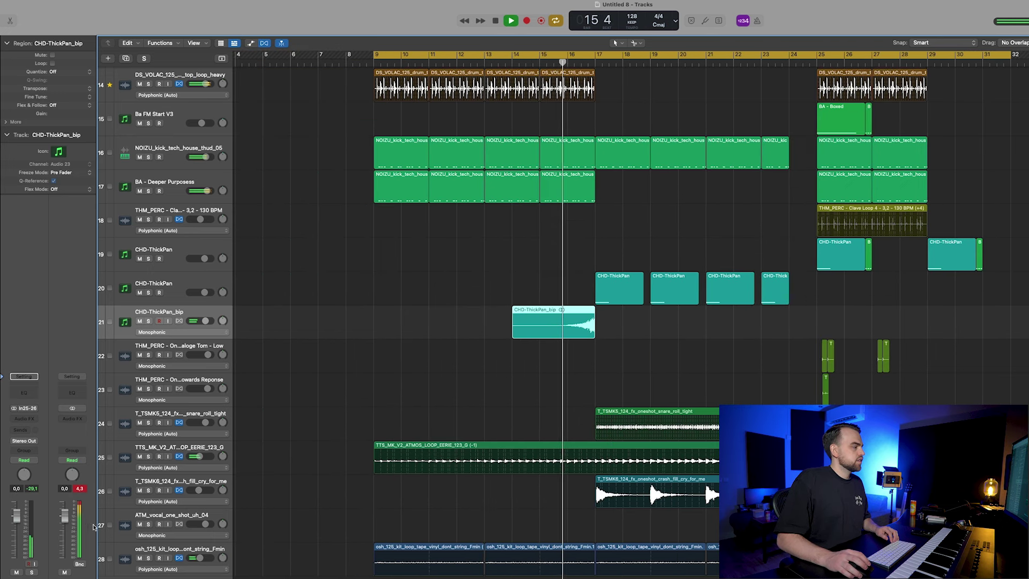
{"action": "left_click_drag", "start_coordinate": [16, 523], "coordinate": [17, 536]}
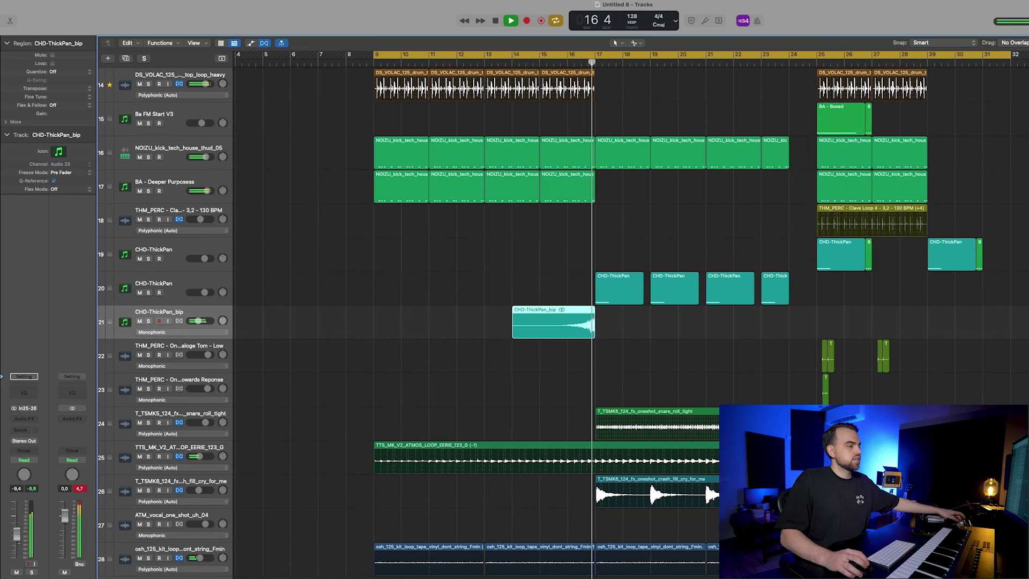
{"action": "scroll", "coordinate": [632, 380], "scroll_direction": "left", "scroll_amount": 3}
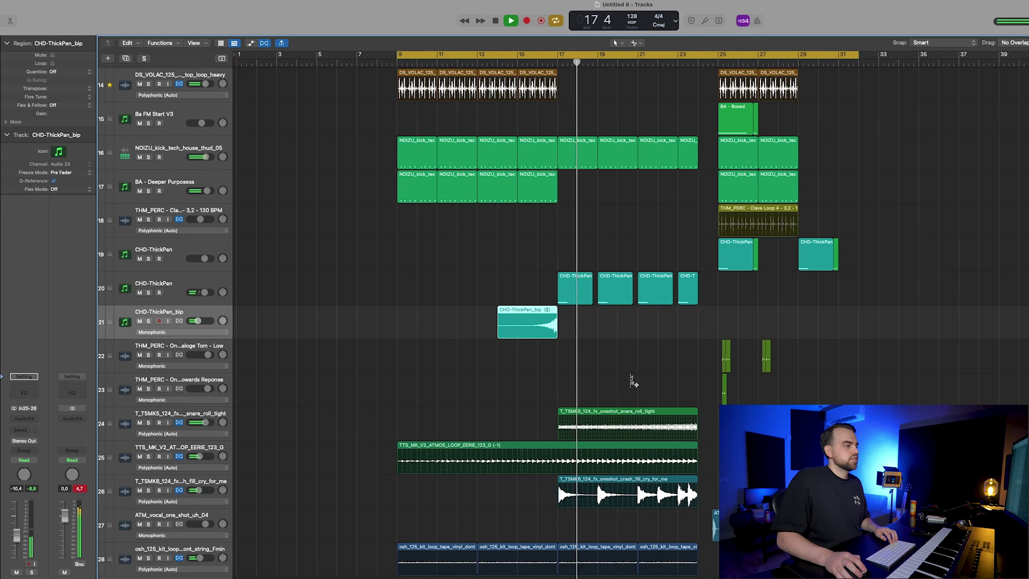
Step: Listen through the break up to bar 24 with all tracks in view and reset the output's peak level display
{"action": "scroll", "coordinate": [632, 380], "scroll_direction": "down", "scroll_amount": 4}
{"action": "scroll", "coordinate": [631, 379], "scroll_direction": "down", "scroll_amount": 2}
{"action": "scroll", "coordinate": [631, 380], "scroll_direction": "left", "scroll_amount": 2}
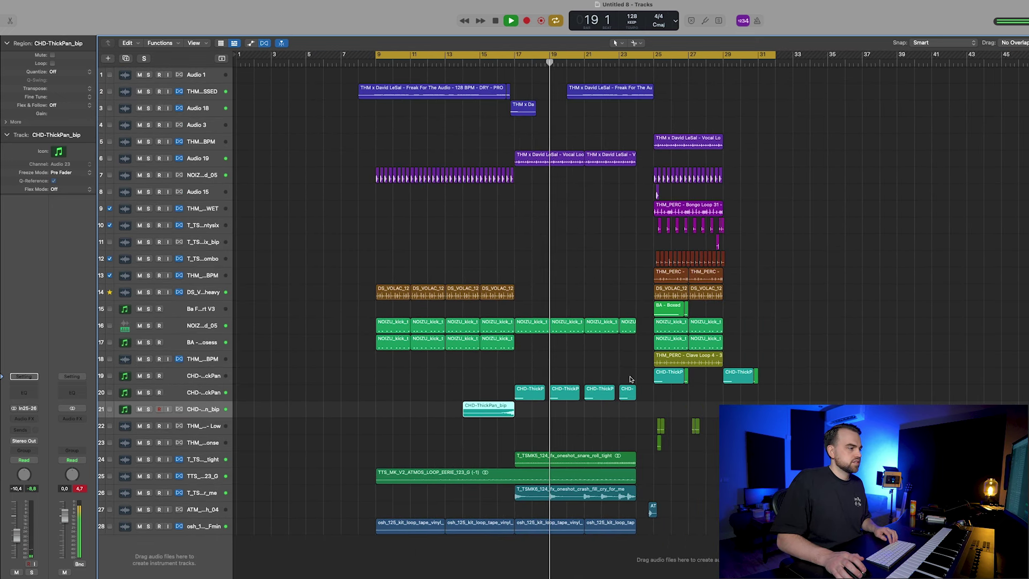
{"action": "scroll", "coordinate": [632, 381], "scroll_direction": "down", "scroll_amount": 3}
{"action": "scroll", "coordinate": [632, 379], "scroll_direction": "left", "scroll_amount": 2}
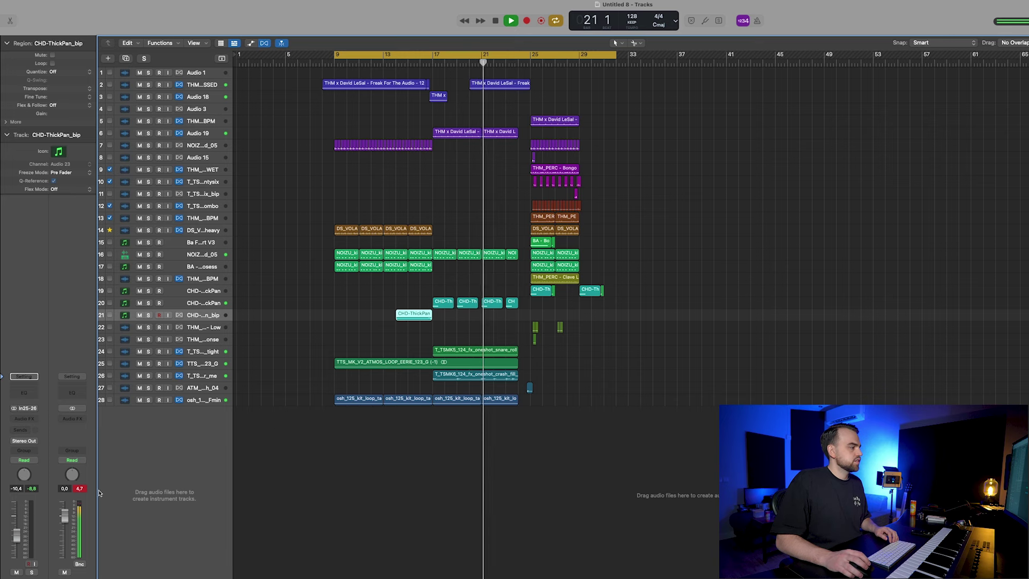
{"action": "left_click", "coordinate": [80, 488]}
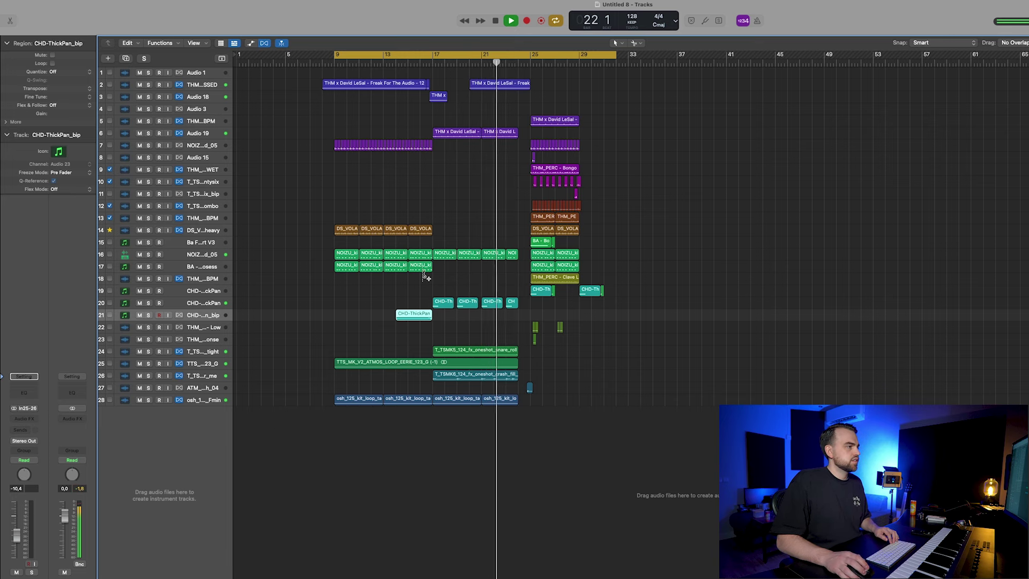
{"action": "scroll", "coordinate": [426, 277], "scroll_direction": "up", "scroll_amount": 2}
{"action": "scroll", "coordinate": [426, 277], "scroll_direction": "left", "scroll_amount": 1}
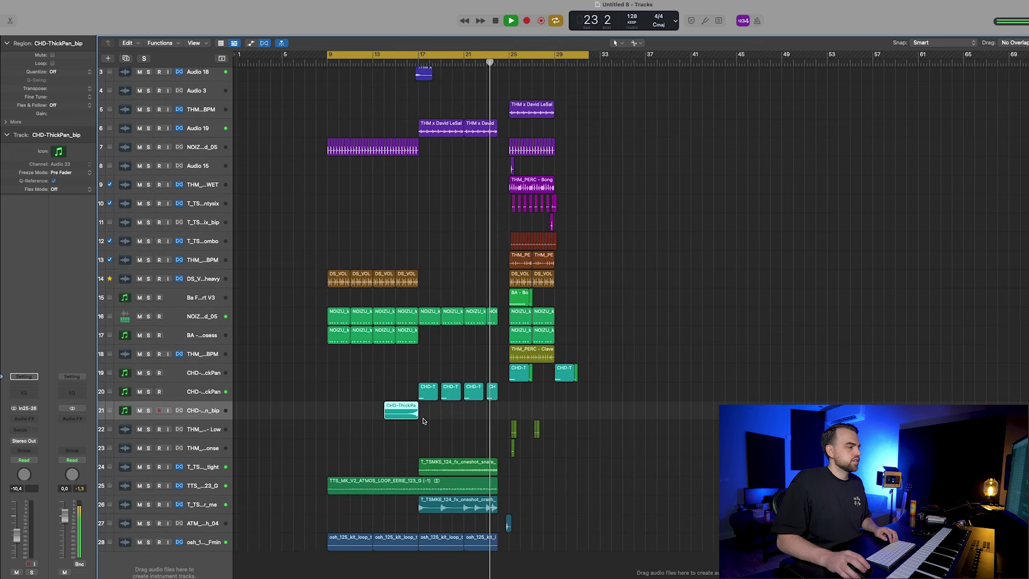
{"action": "scroll", "coordinate": [427, 391], "scroll_direction": "down", "scroll_amount": 2}
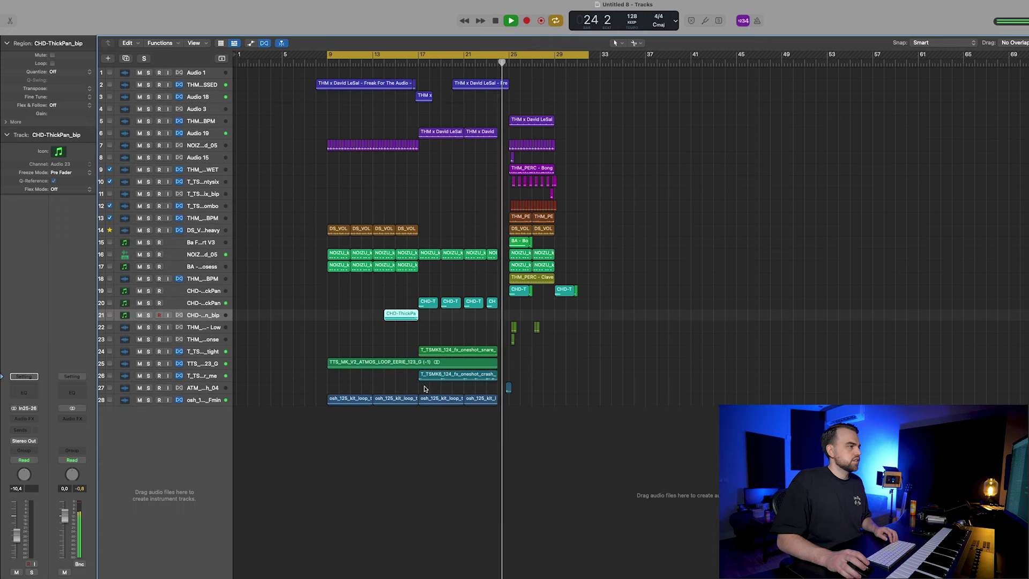
Step: Move the zero point of Audio 19's ValhallaVintageVerb Mix automation back to bar 24, where the vocal loop ends
{"action": "left_click", "coordinate": [217, 135]}
{"action": "key", "text": "a"}
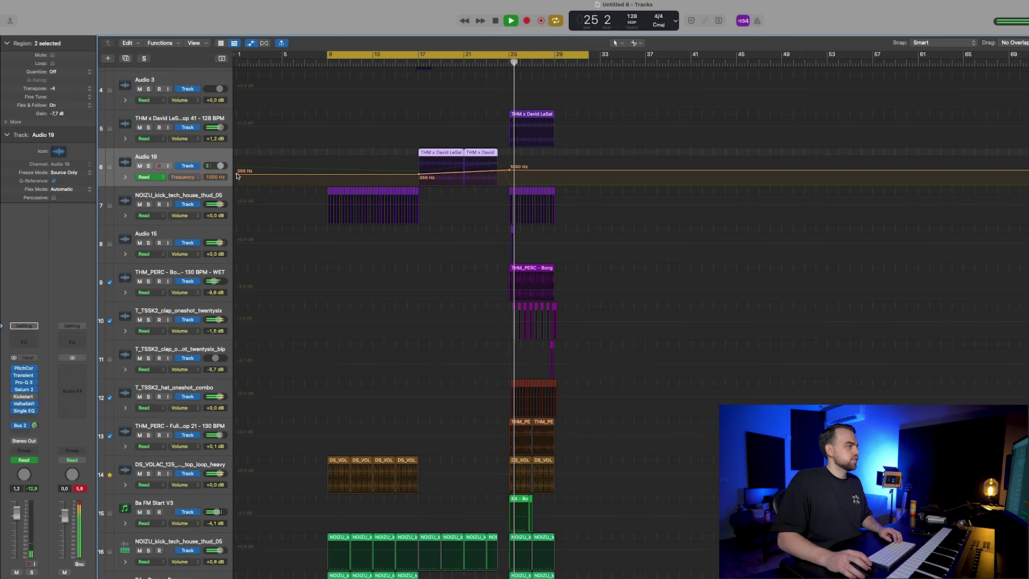
{"action": "left_click", "coordinate": [183, 177]}
{"action": "left_click", "coordinate": [217, 167]}
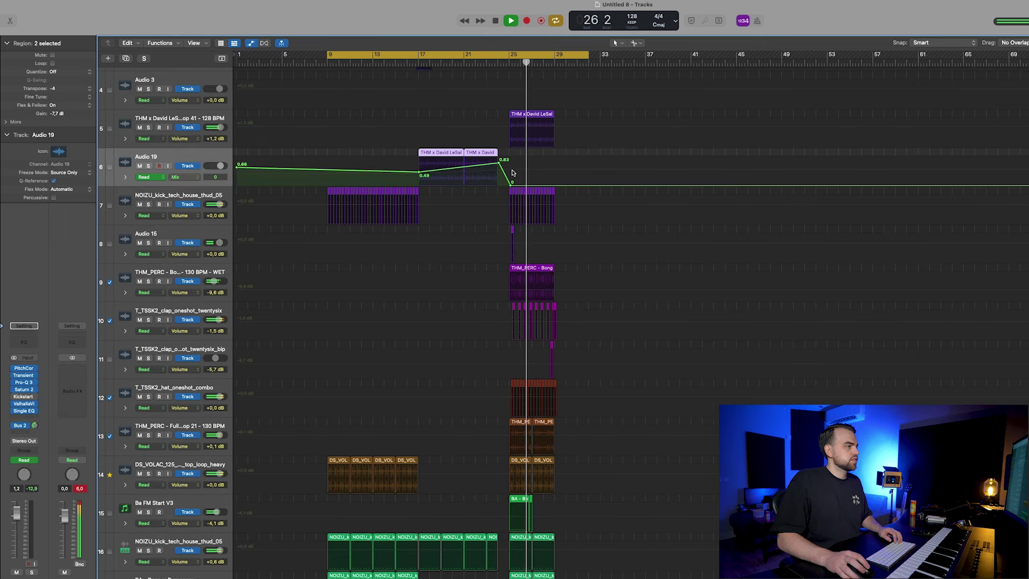
{"action": "left_click_drag", "start_coordinate": [512, 182], "coordinate": [497, 183]}
{"action": "key", "text": "a"}
Step: Mute the vocal loop region at bar 25 on track 5 and replay from about bar 16
{"action": "left_click", "coordinate": [530, 120]}
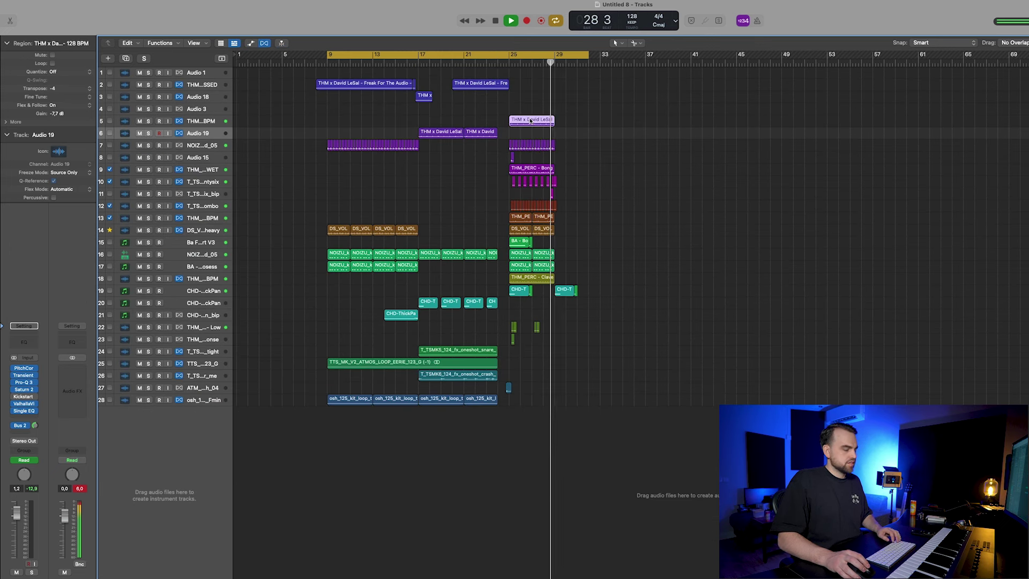
{"action": "left_click", "coordinate": [412, 60]}
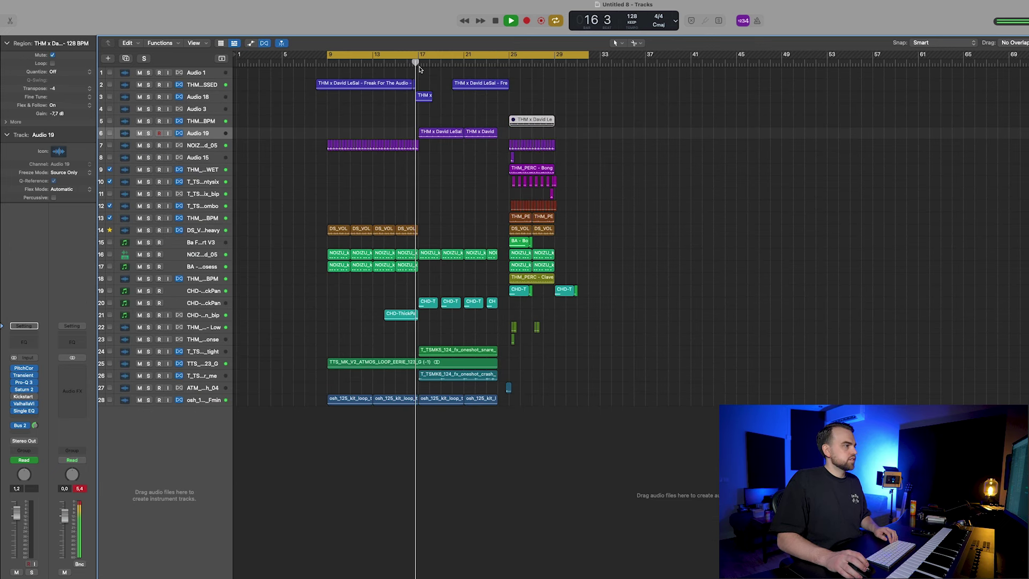
Step: Insert a second Single Band EQ after the first one on Audio 19 and close its window
{"action": "left_click", "coordinate": [214, 131]}
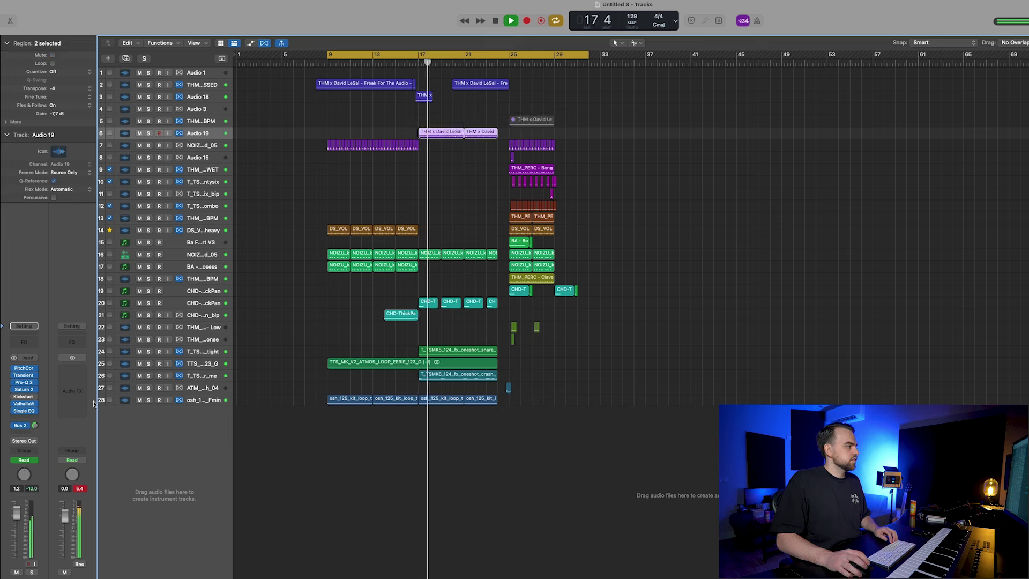
{"action": "left_click", "coordinate": [27, 418]}
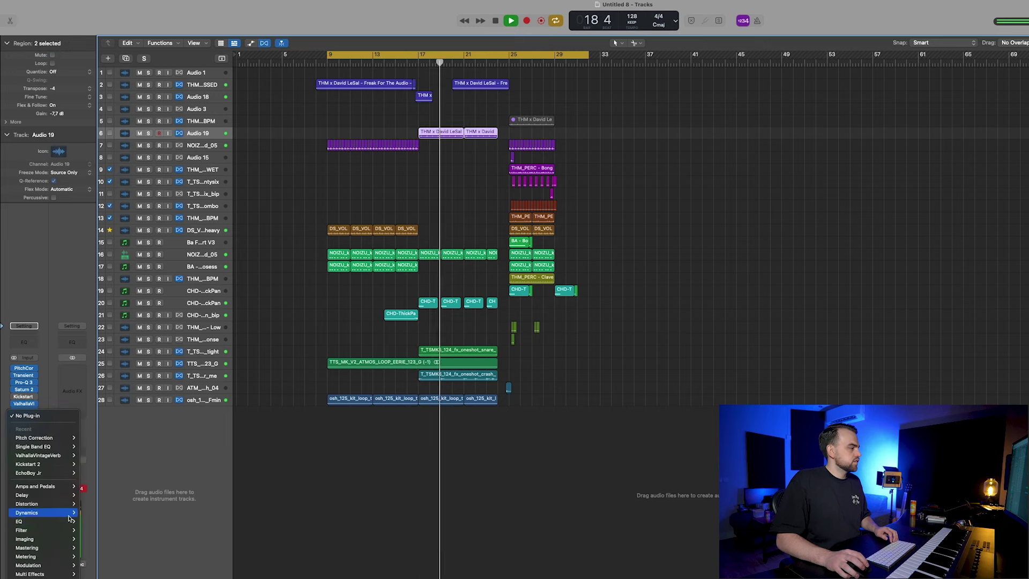
{"action": "mouse_move", "coordinate": [22, 521]}
{"action": "mouse_move", "coordinate": [136, 510]}
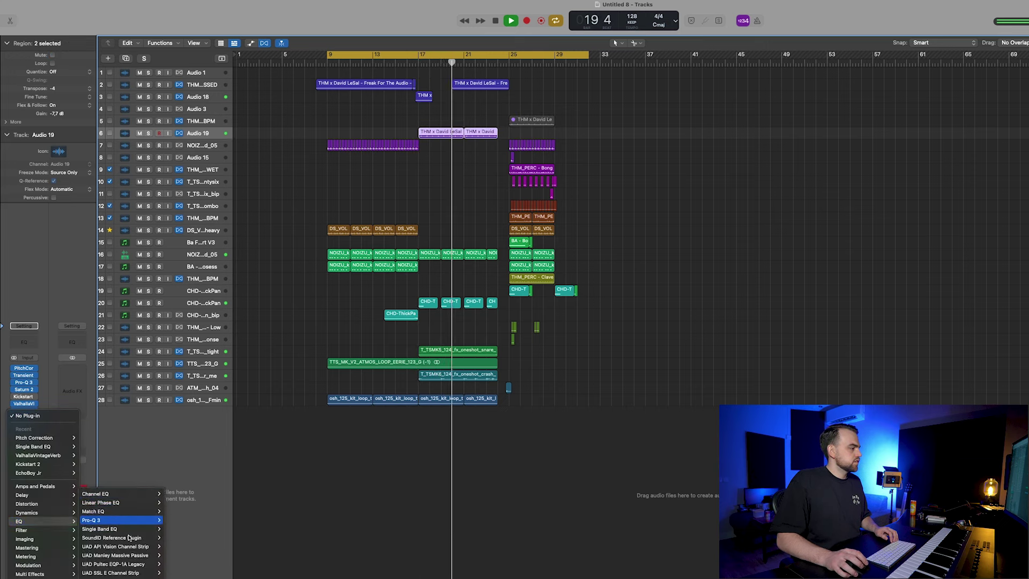
{"action": "mouse_move", "coordinate": [134, 529]}
{"action": "left_click", "coordinate": [181, 530]}
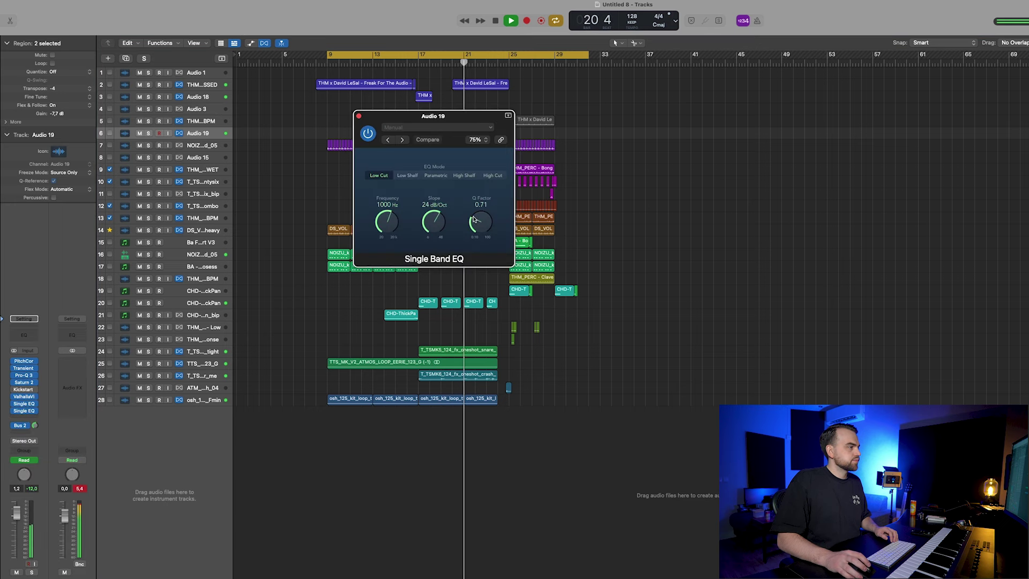
{"action": "left_click", "coordinate": [359, 116]}
Step: Automate the new EQ's frequency on Audio 19 from 29.5 Hz at bar 17 to 740 Hz just before bar 24, dropping to 29.5 Hz, and replay
{"action": "key", "text": "a"}
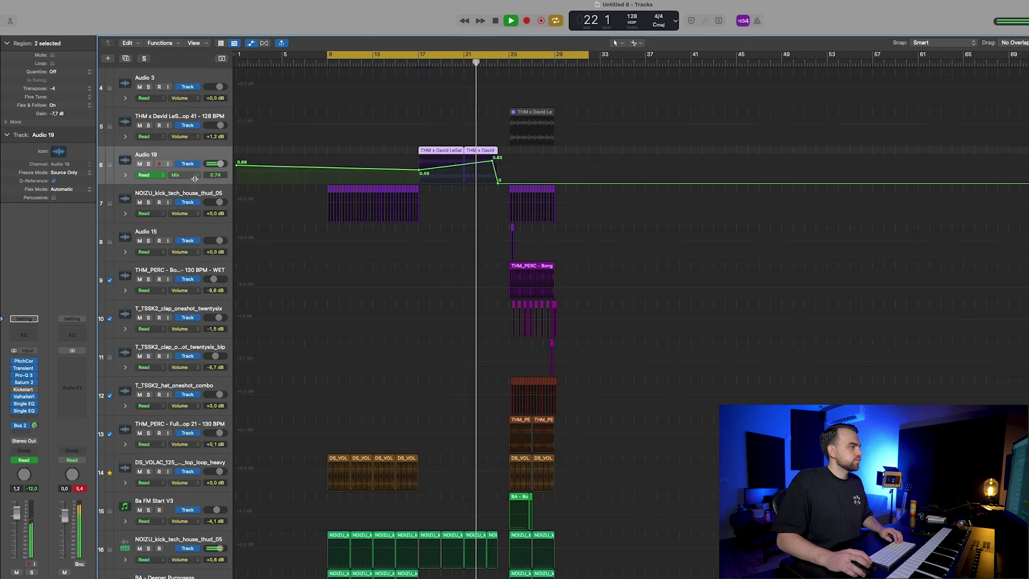
{"action": "left_click", "coordinate": [193, 174]}
{"action": "mouse_move", "coordinate": [249, 149]}
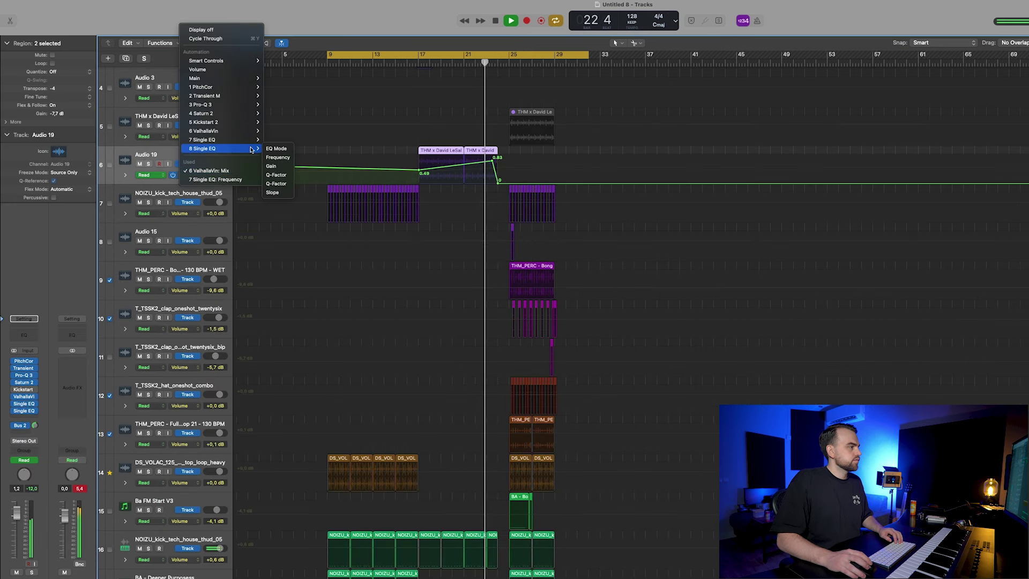
{"action": "left_click", "coordinate": [280, 157]}
{"action": "left_click", "coordinate": [419, 184]}
{"action": "left_click", "coordinate": [418, 184]}
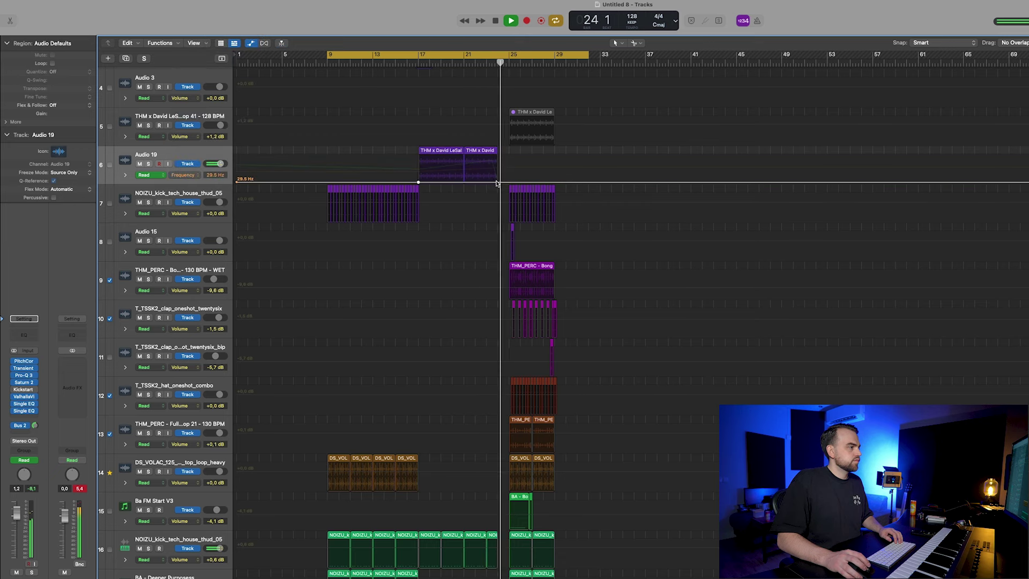
{"action": "left_click", "coordinate": [496, 183]}
{"action": "left_click_drag", "start_coordinate": [493, 184], "coordinate": [492, 171]}
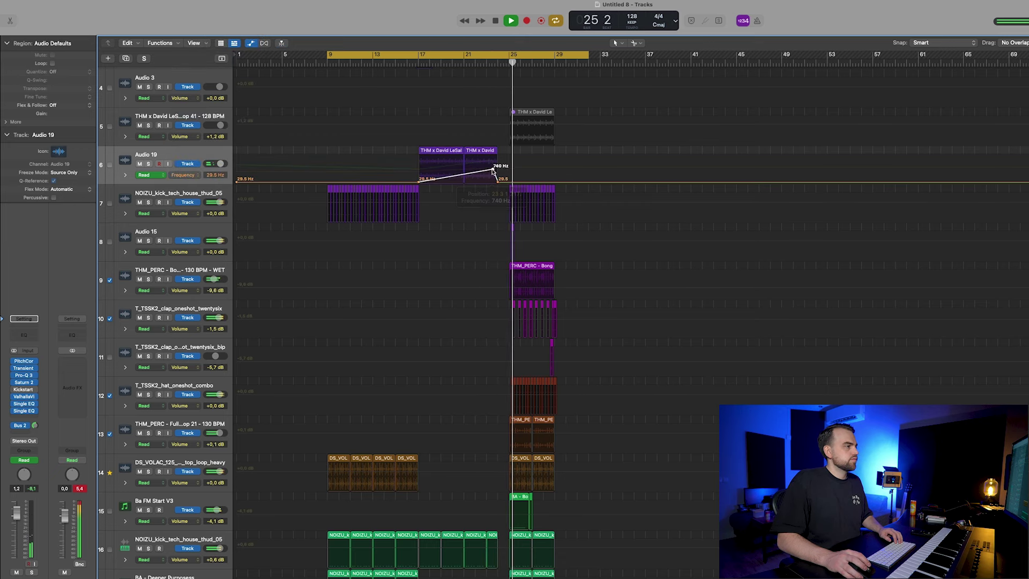
{"action": "left_click", "coordinate": [488, 183]}
{"action": "key", "text": "a"}
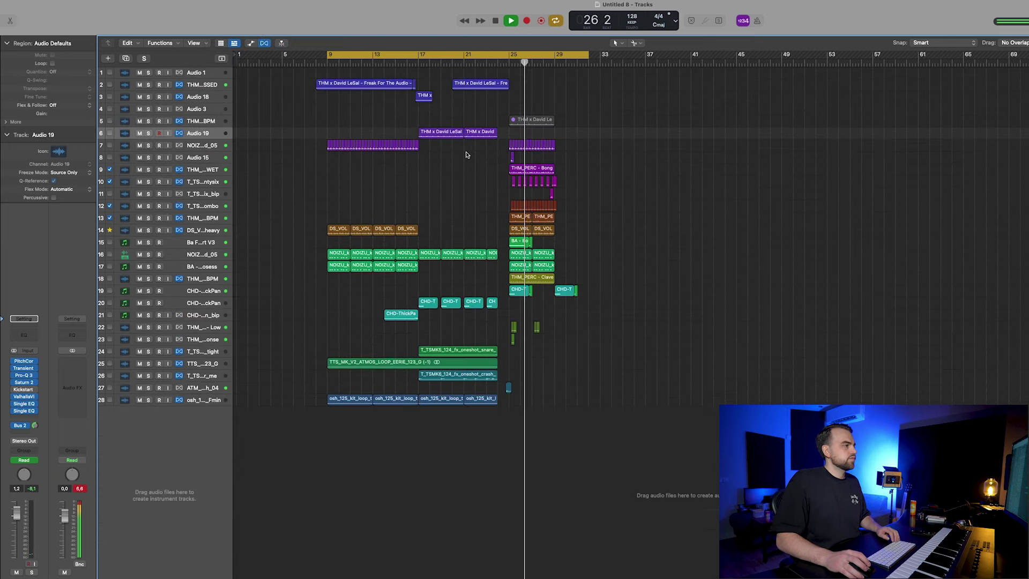
{"action": "scroll", "coordinate": [446, 106], "scroll_direction": "down", "scroll_amount": 2}
{"action": "left_click", "coordinate": [393, 63]}
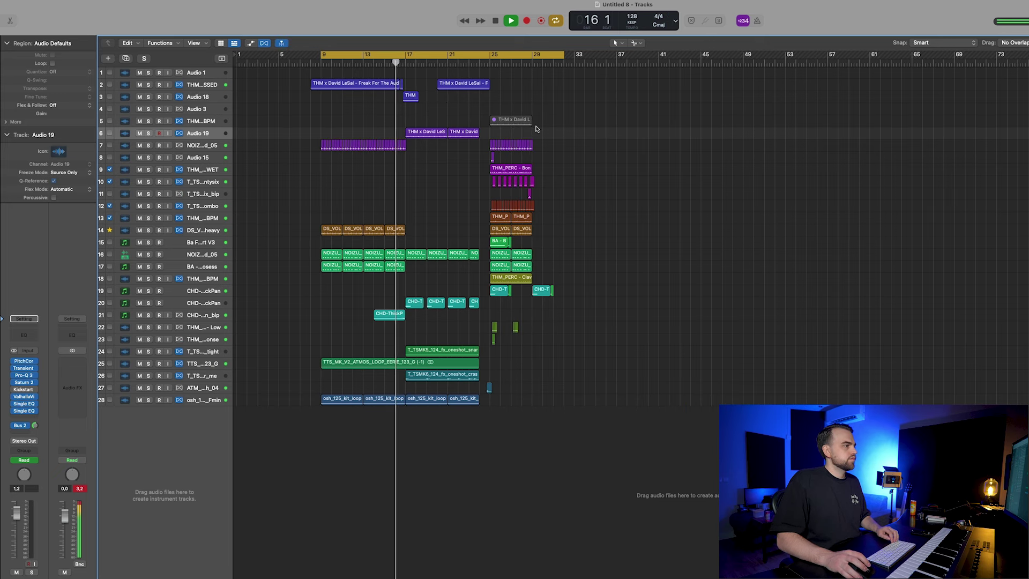
Step: Try out a copy of the bar 17 vocal loop at bar 9 on Audio 19 and delete it
{"action": "left_click", "coordinate": [406, 134]}
{"action": "left_click_drag", "start_coordinate": [423, 135], "coordinate": [338, 138]}
{"action": "left_click", "coordinate": [617, 204]}
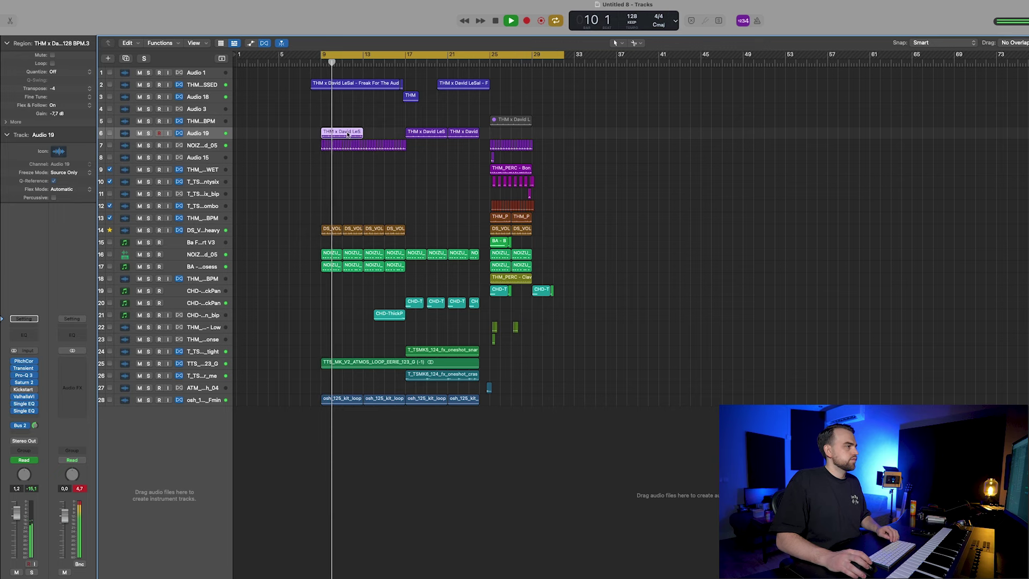
{"action": "key", "text": "Delete"}
{"action": "key", "text": "Return"}
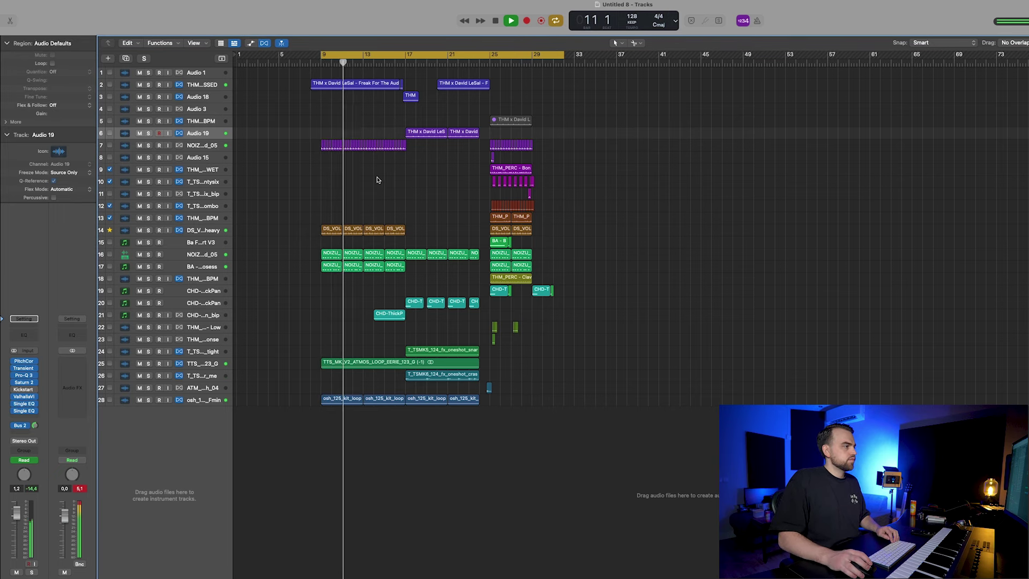
Step: Create an audio track below the NOIZU kick track and move the kick regions from bar 13 onward onto it
{"action": "scroll", "coordinate": [368, 178], "scroll_direction": "down", "scroll_amount": 3}
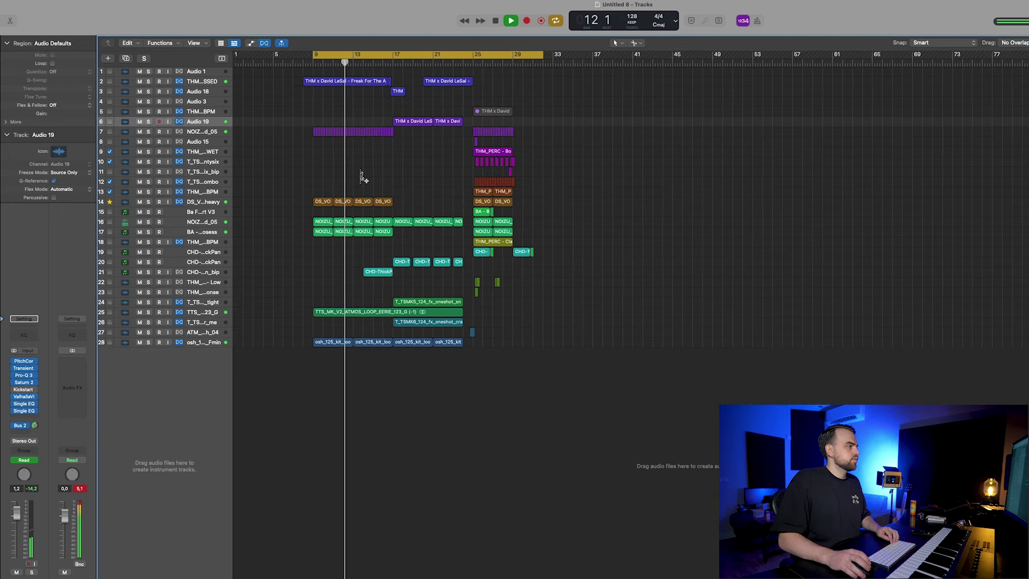
{"action": "left_click", "coordinate": [207, 134]}
{"action": "left_click", "coordinate": [108, 58]}
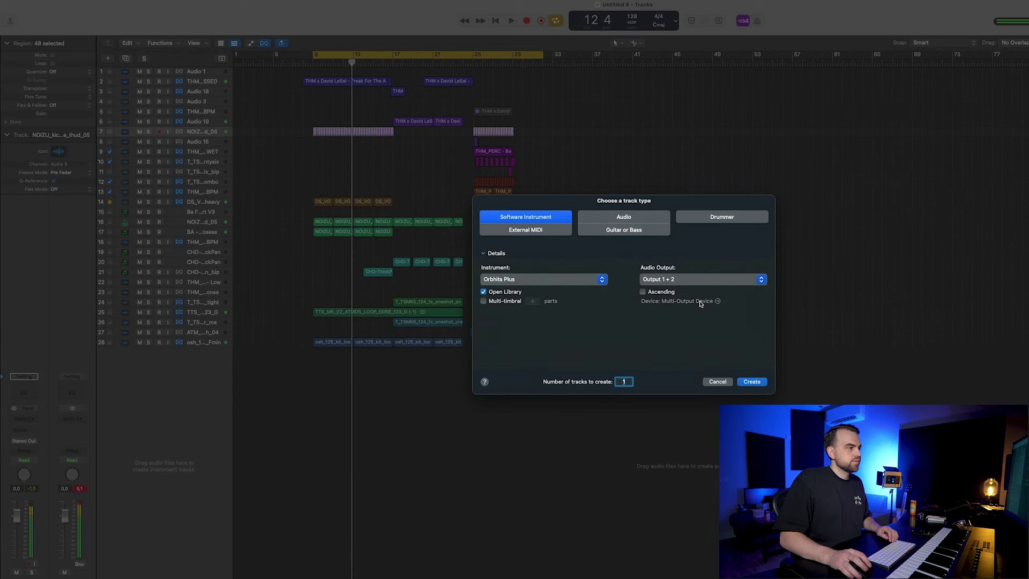
{"action": "left_click", "coordinate": [640, 229]}
{"action": "left_click", "coordinate": [750, 382]}
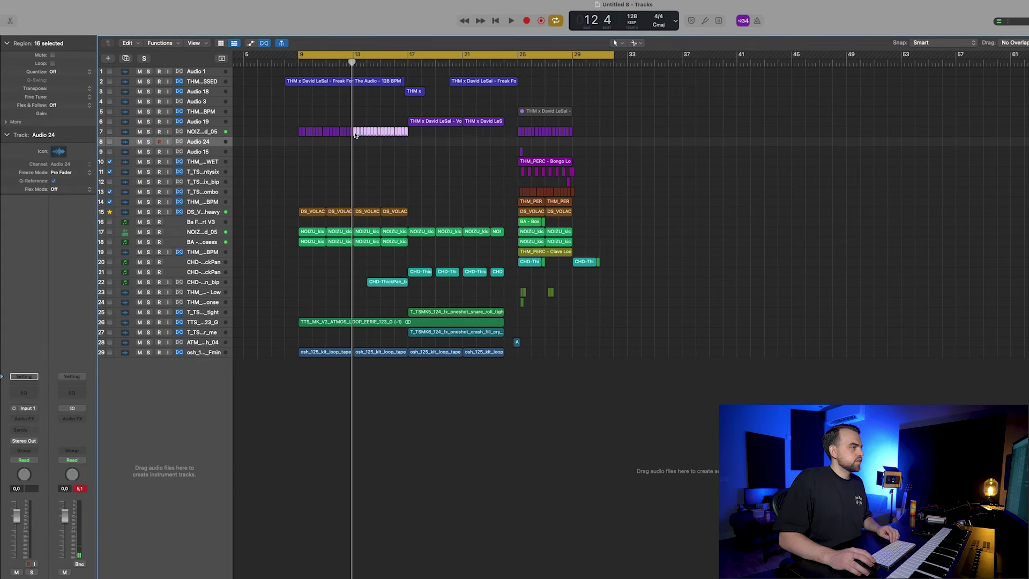
{"action": "left_click_drag", "start_coordinate": [355, 134], "coordinate": [355, 142]}
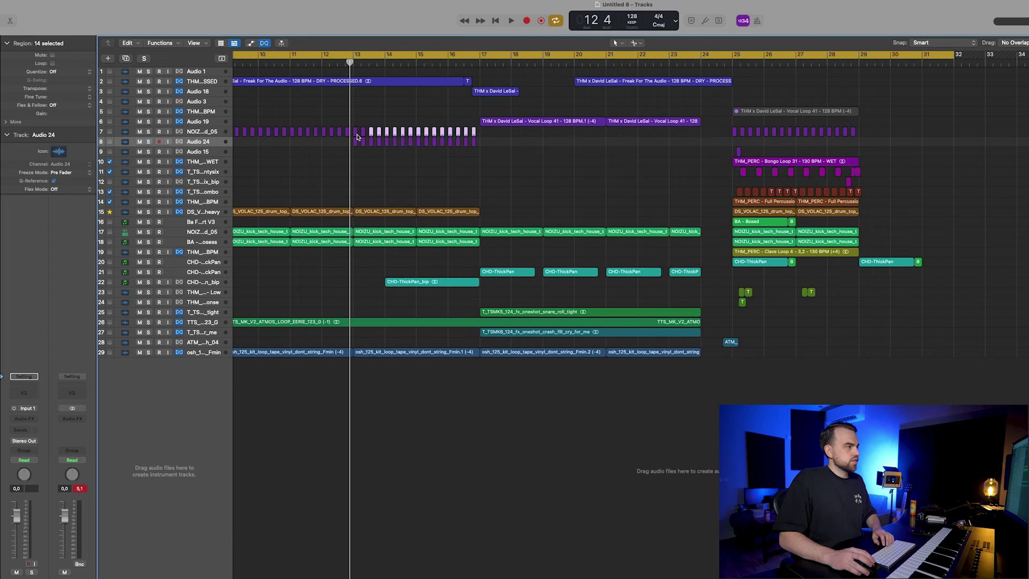
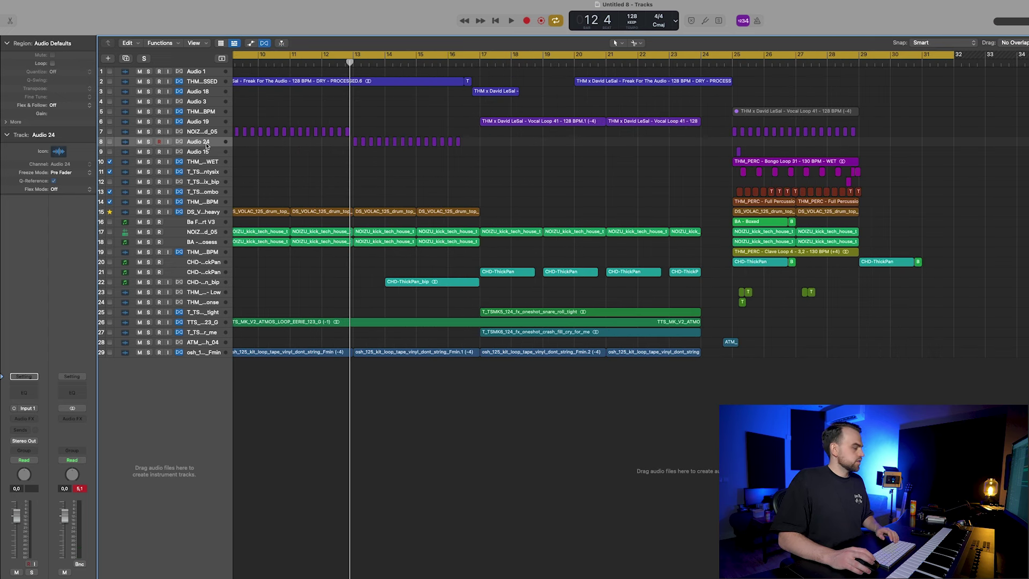
Step: Load the Tech House Kick Break channel strip setting on Audio 24 and replay the break from bar 9
{"action": "left_click", "coordinate": [24, 376]}
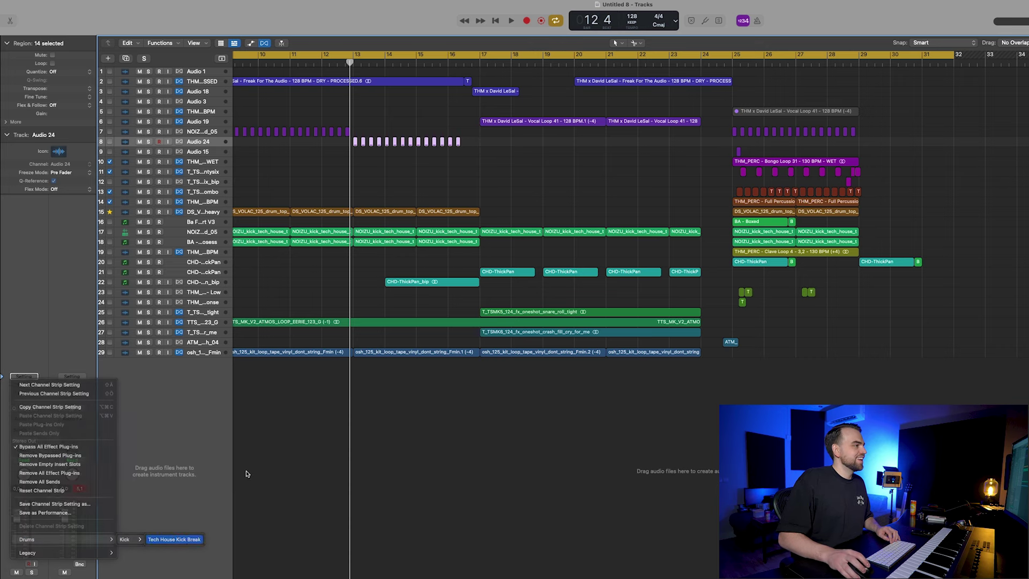
{"action": "left_click", "coordinate": [174, 539]}
{"action": "scroll", "coordinate": [397, 97], "scroll_direction": "left", "scroll_amount": 5}
{"action": "double_click", "coordinate": [383, 63]}
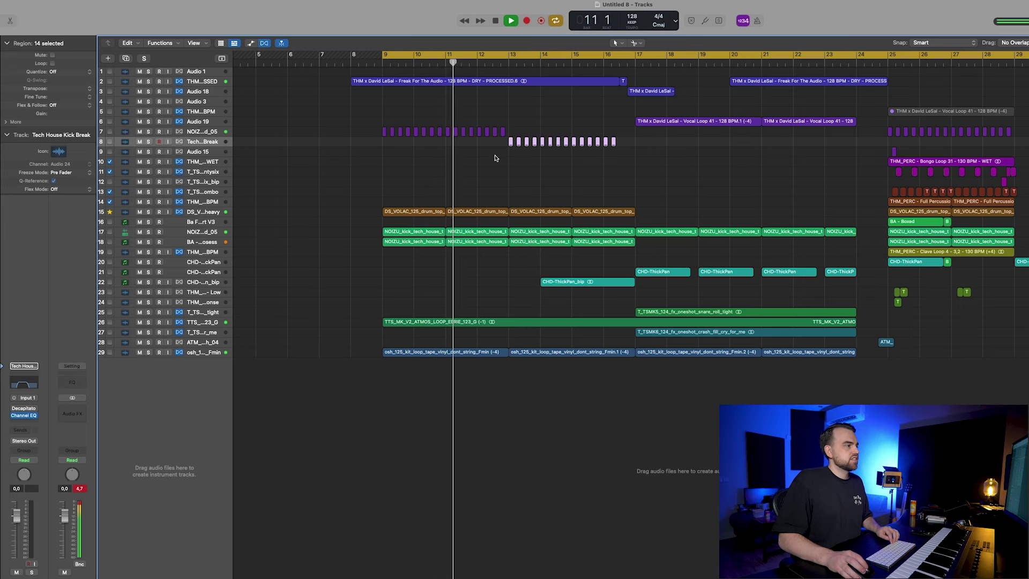
{"action": "key", "text": "super+Right"}
{"action": "scroll", "coordinate": [445, 182], "scroll_direction": "left", "scroll_amount": 3}
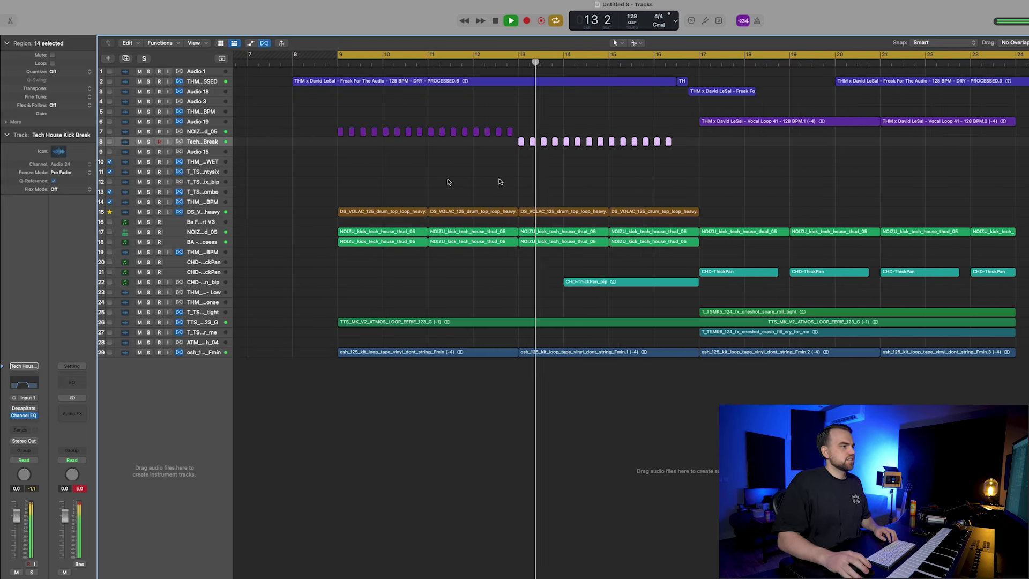
{"action": "key", "text": "super+Left"}
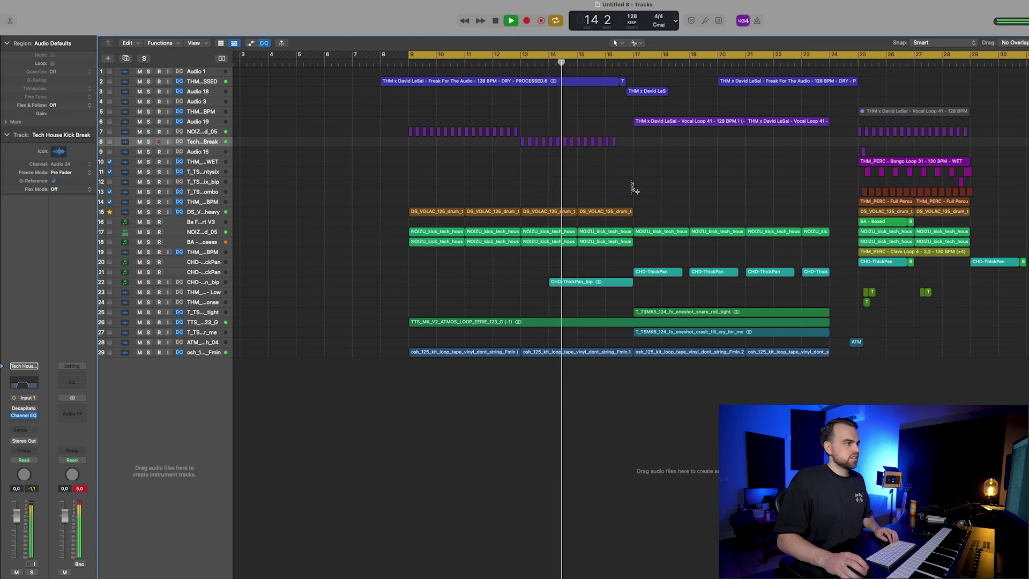
{"action": "key", "text": "super+Left"}
{"action": "key", "text": "super+Left"}
Step: Set the Bus 3 send of the processed vocal on track 2 to about -11.8 dB
{"action": "left_click", "coordinate": [209, 84]}
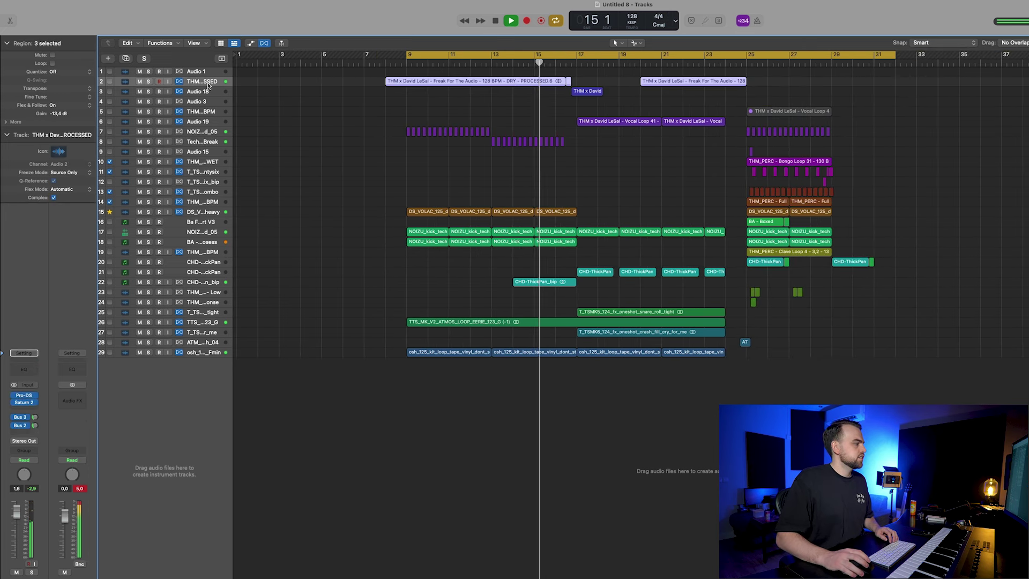
{"action": "left_click", "coordinate": [33, 417]}
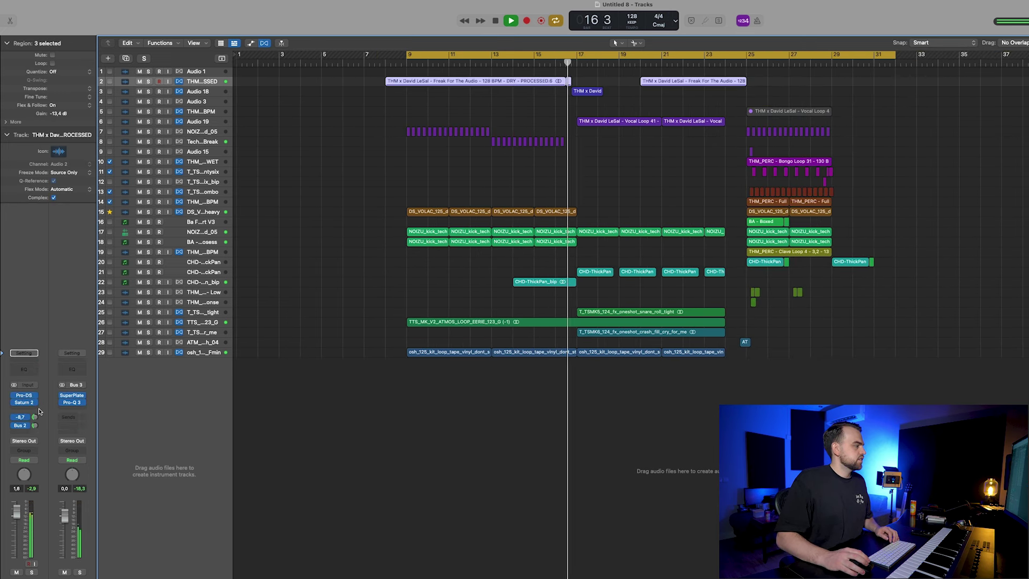
{"action": "left_click_drag", "start_coordinate": [40, 416], "coordinate": [40, 421]}
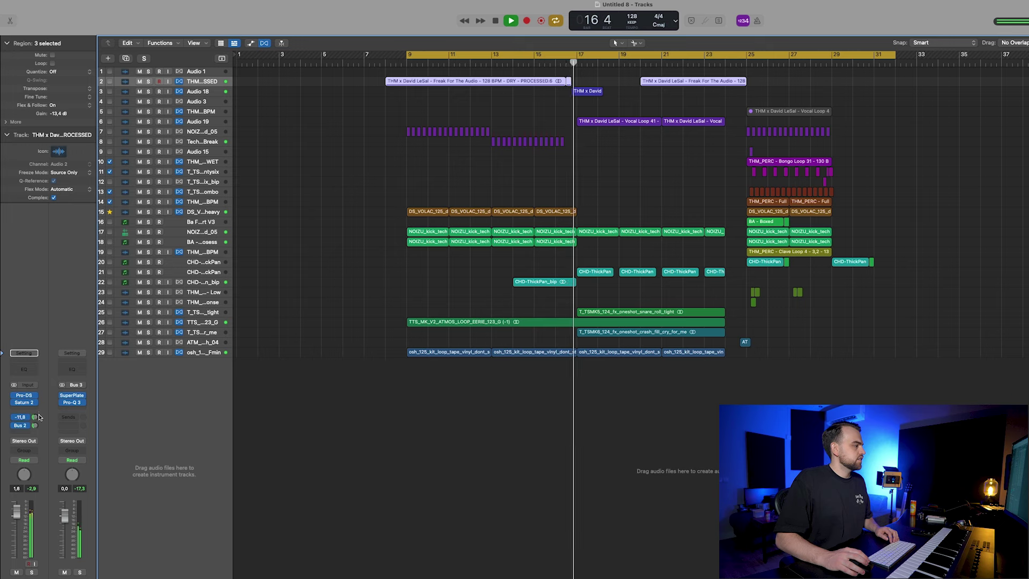
Step: Route the output of both the processed vocal on track 2 and Audio 18 to Bus 4
{"action": "left_click", "coordinate": [203, 91]}
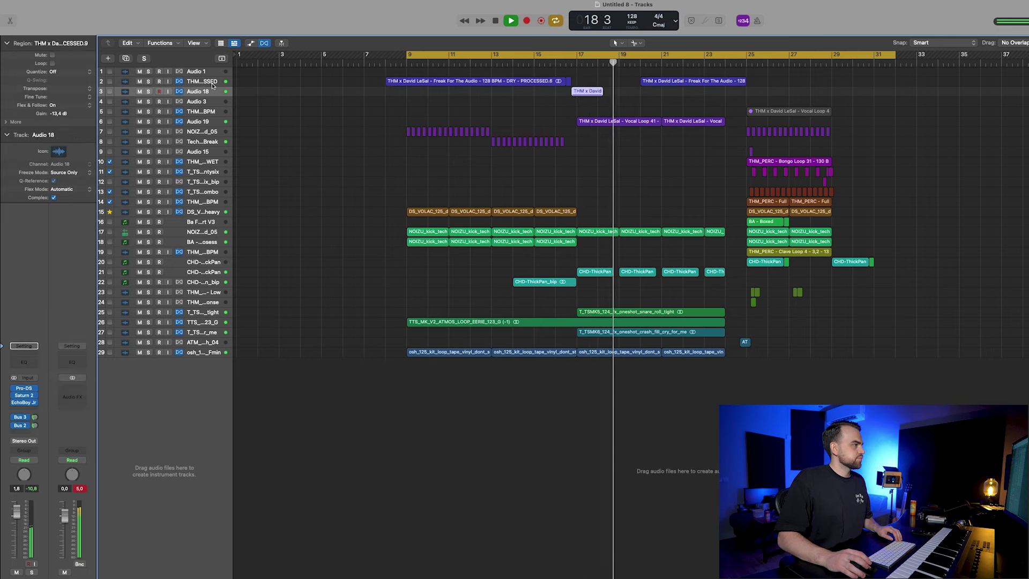
{"action": "left_click", "coordinate": [31, 441]}
{"action": "mouse_move", "coordinate": [33, 477]}
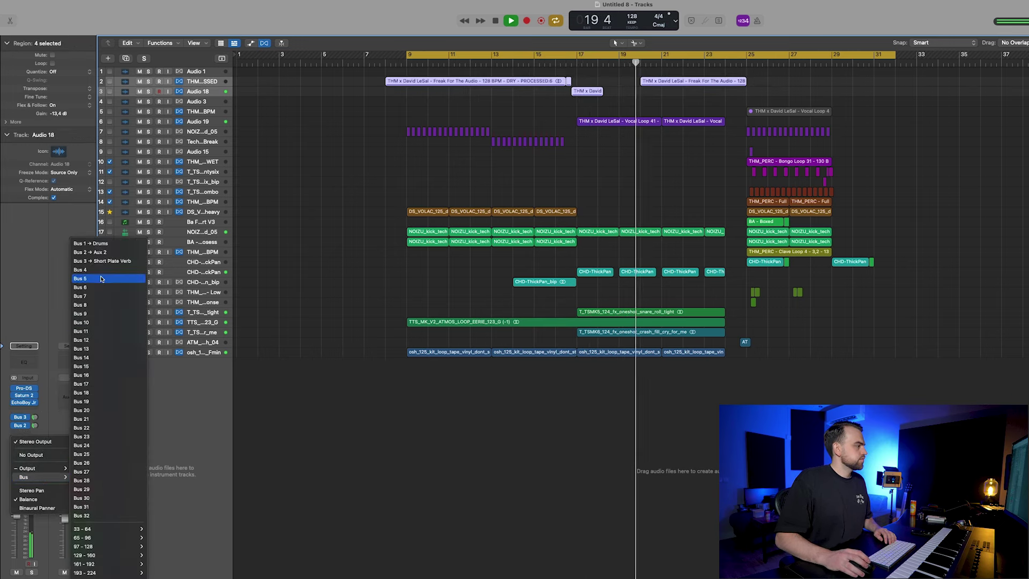
{"action": "left_click", "coordinate": [92, 272]}
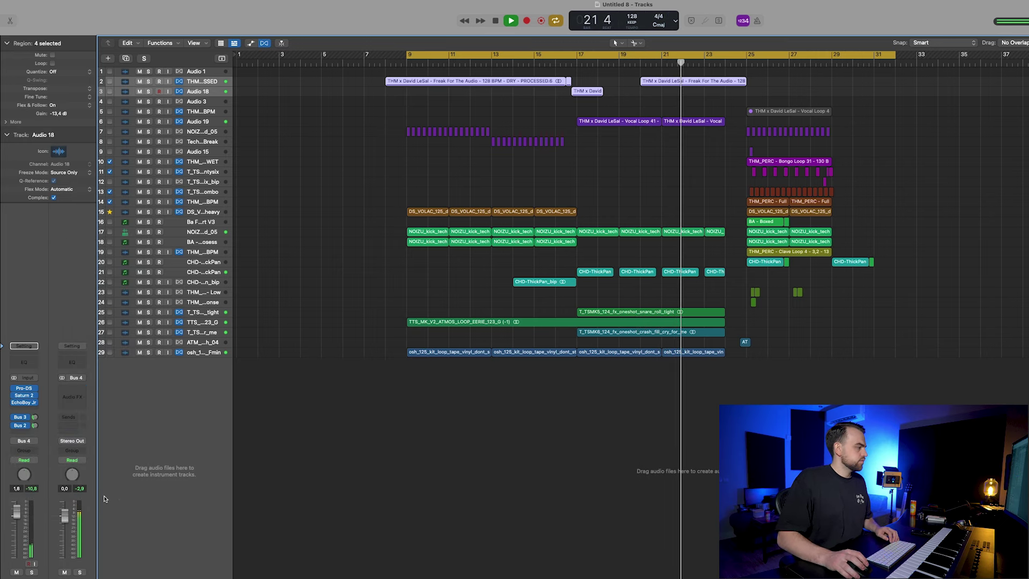
Step: Insert ValhallaVintageVerb on the Vocal aux, set Mix to 7.6 % and LowCut to 460 Hz, adjust the decay, and close it
{"action": "left_click", "coordinate": [72, 398]}
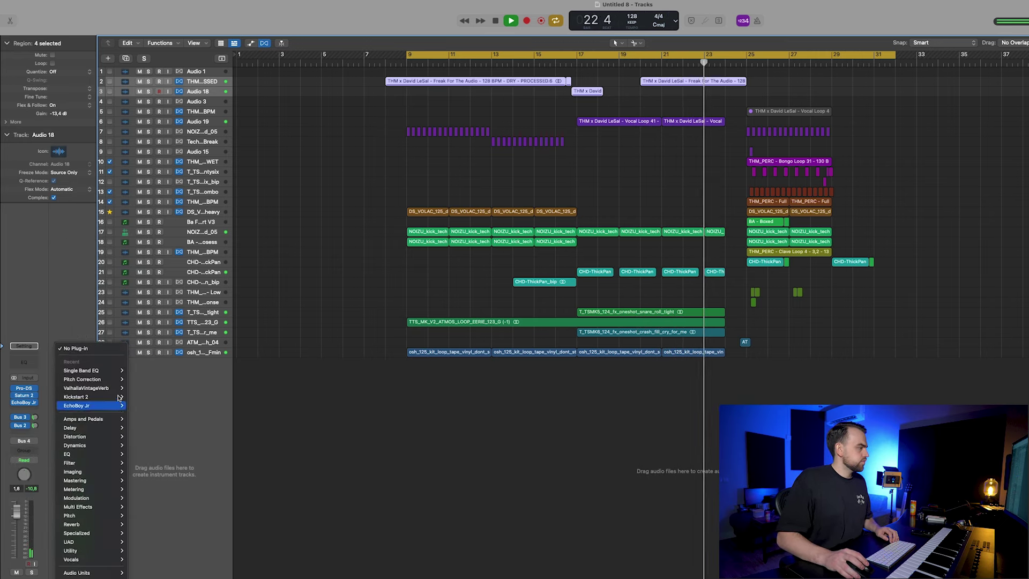
{"action": "mouse_move", "coordinate": [108, 388]}
{"action": "left_click", "coordinate": [138, 388]}
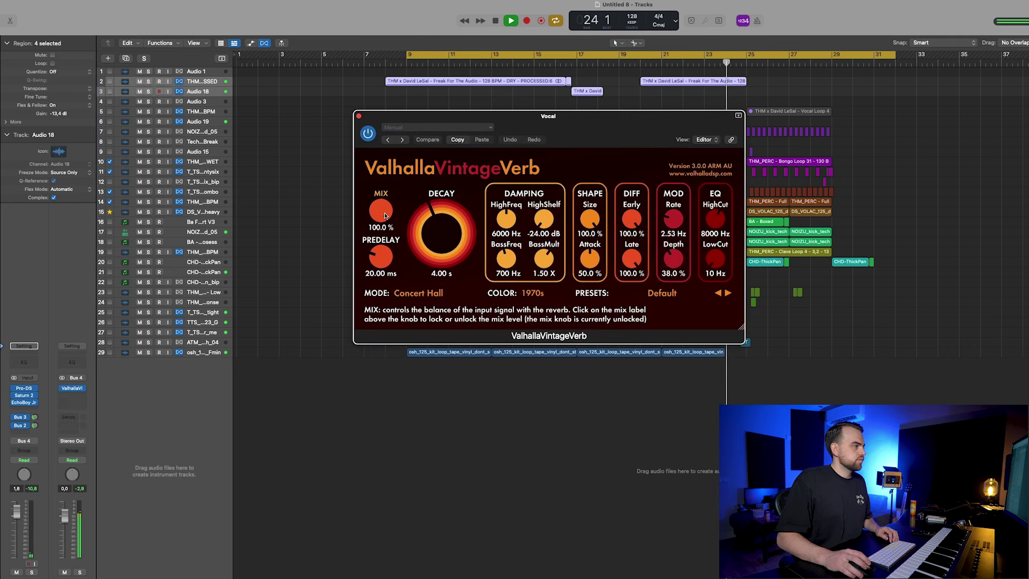
{"action": "left_click_drag", "start_coordinate": [716, 259], "coordinate": [720, 242]}
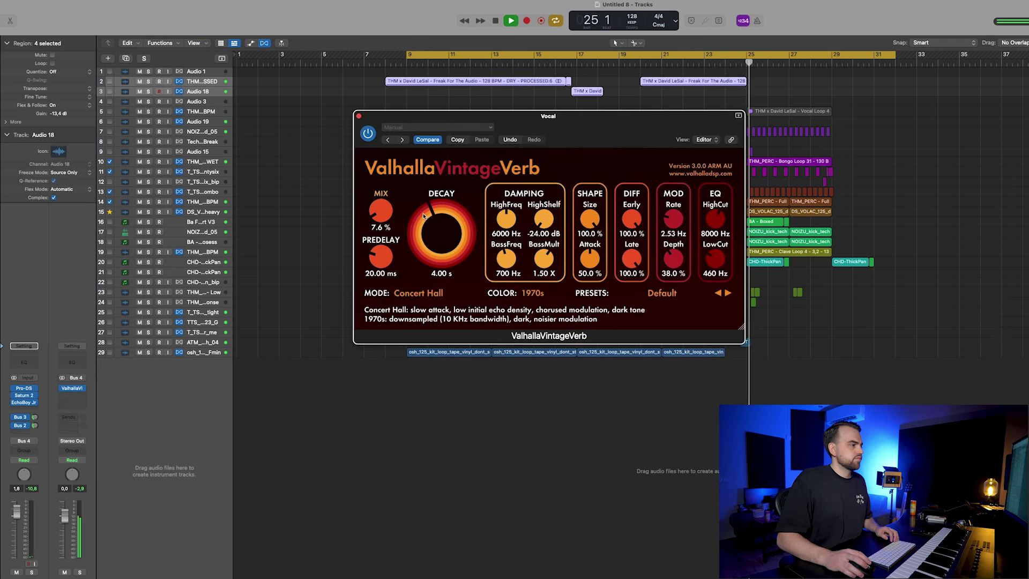
{"action": "left_click_drag", "start_coordinate": [423, 215], "coordinate": [432, 228]}
{"action": "left_click", "coordinate": [358, 115]}
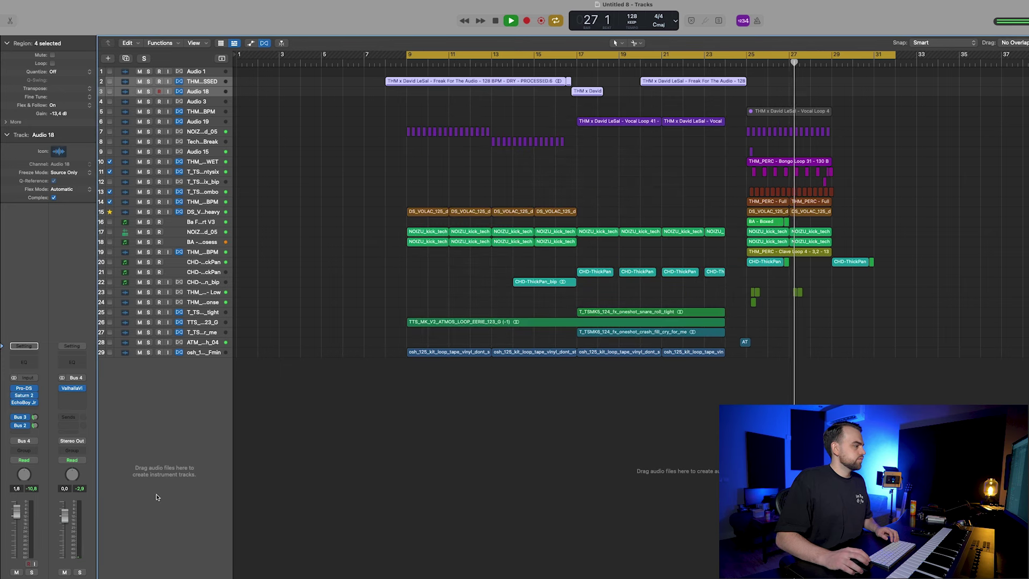
Step: Create an arrangement track for the Vocal aux and display its ValhallaVintageVerb Mix automation
{"action": "right_click", "coordinate": [67, 524]}
{"action": "left_click", "coordinate": [91, 518]}
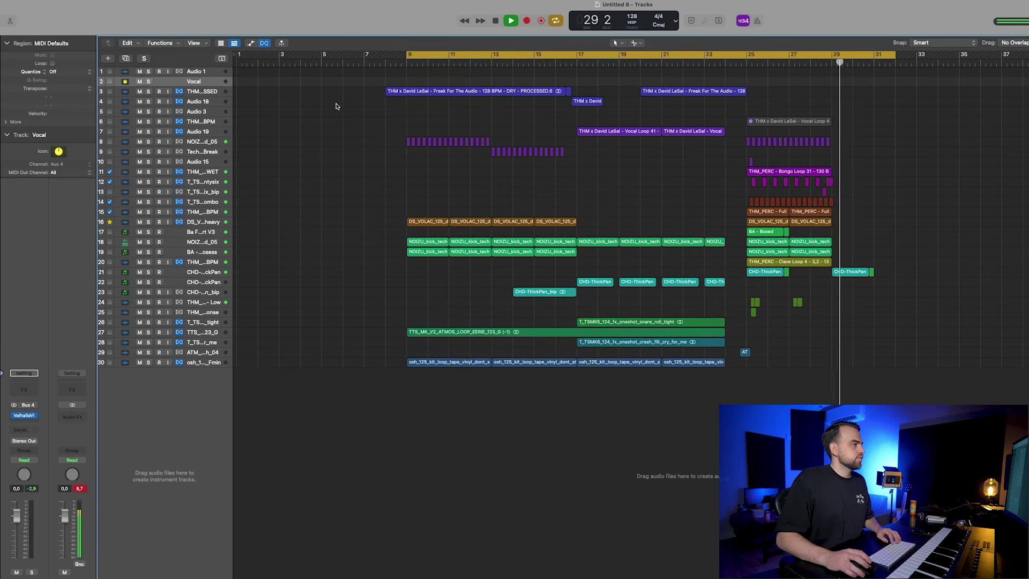
{"action": "key", "text": "a"}
{"action": "left_click", "coordinate": [191, 111]}
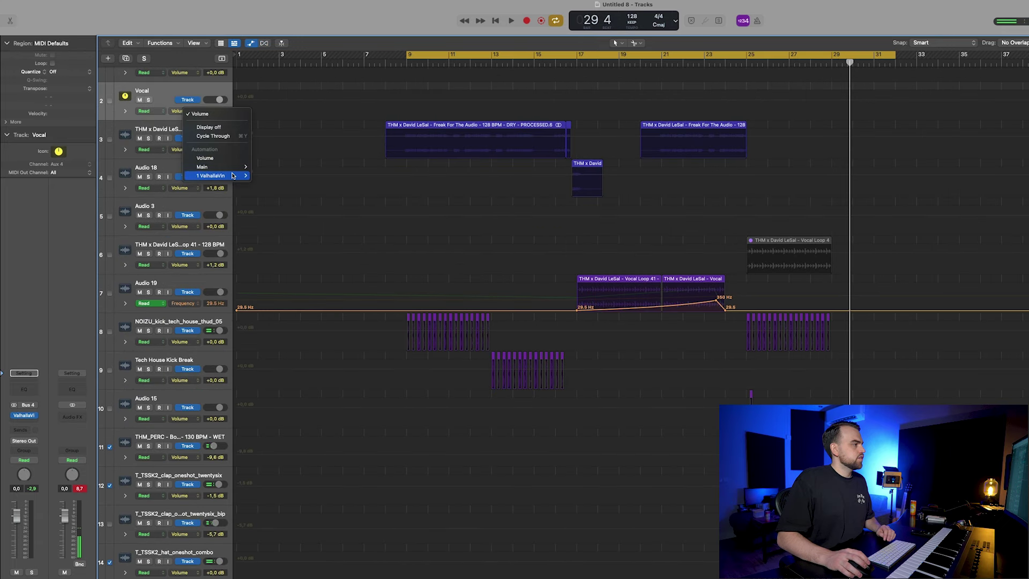
{"action": "left_click", "coordinate": [267, 271]}
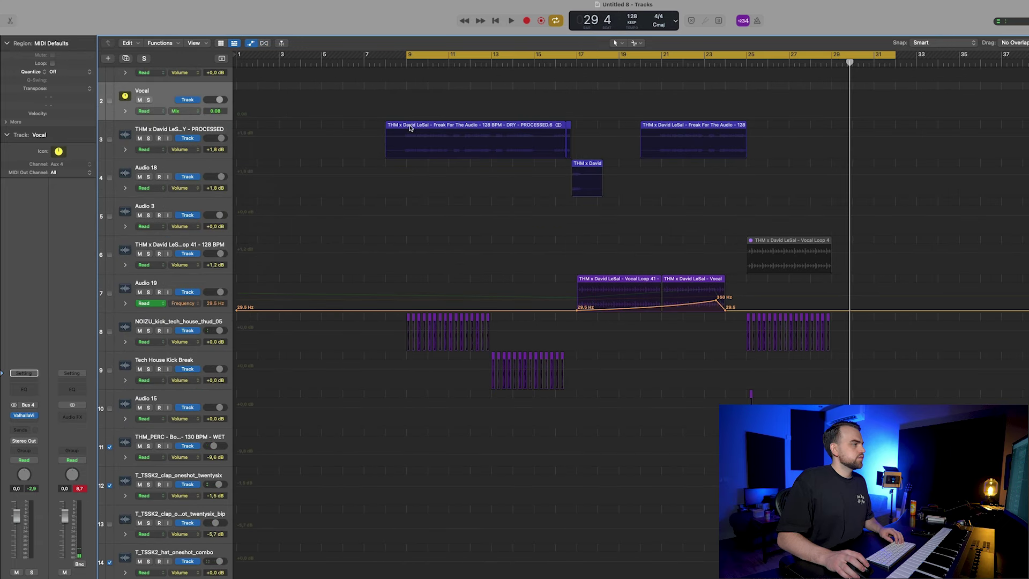
Step: Automate the Vocal reverb mix: 0.08 at bar 9, 0.2 then 0.46 around bar 17, held to bar 21, falling to 0 at bar 24
{"action": "left_click", "coordinate": [405, 117]}
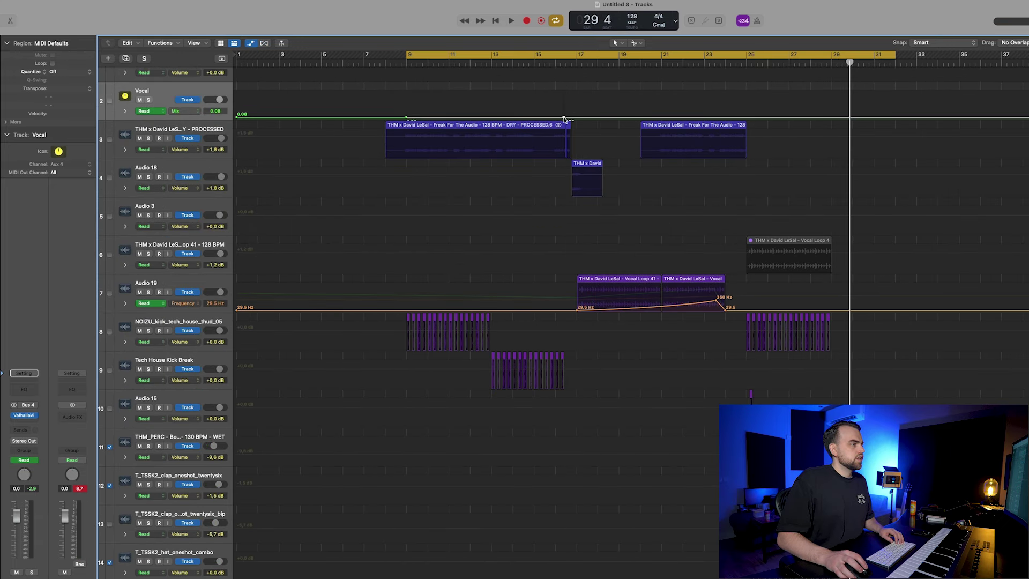
{"action": "left_click_drag", "start_coordinate": [564, 117], "coordinate": [574, 105]}
{"action": "key", "text": "space"}
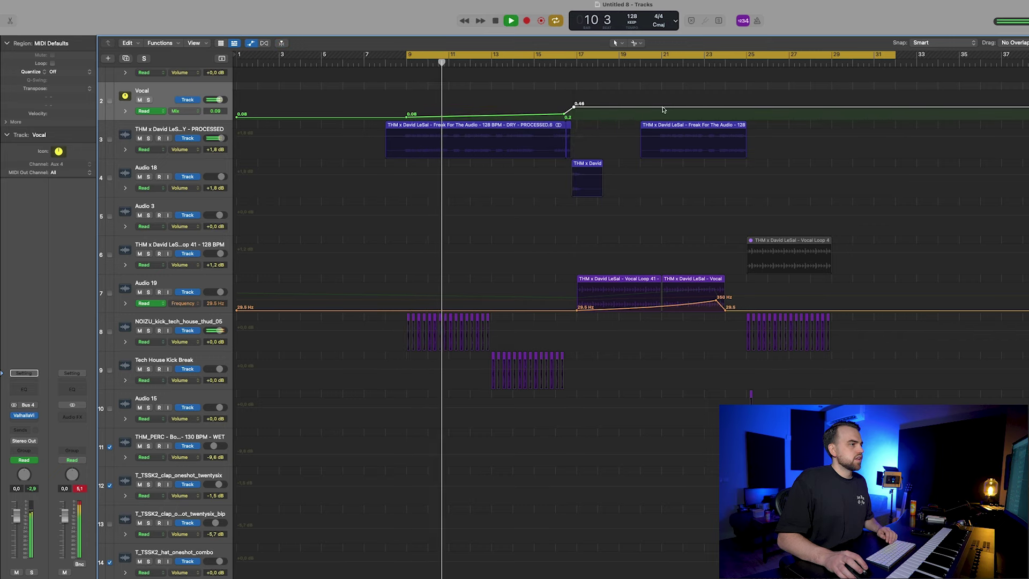
{"action": "left_click", "coordinate": [663, 109]}
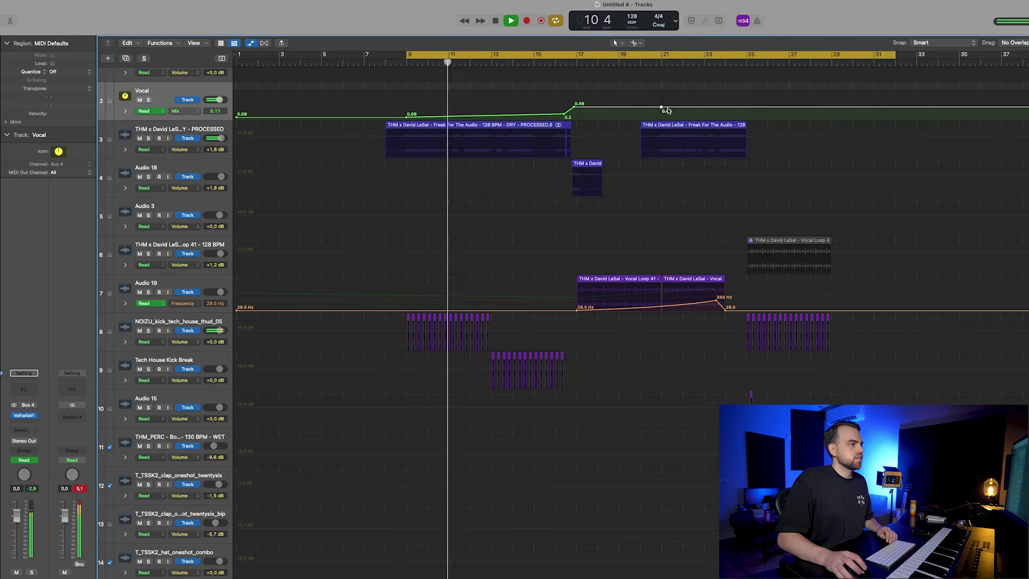
{"action": "left_click", "coordinate": [726, 107]}
{"action": "left_click_drag", "start_coordinate": [726, 109], "coordinate": [727, 117]}
{"action": "key", "text": "a"}
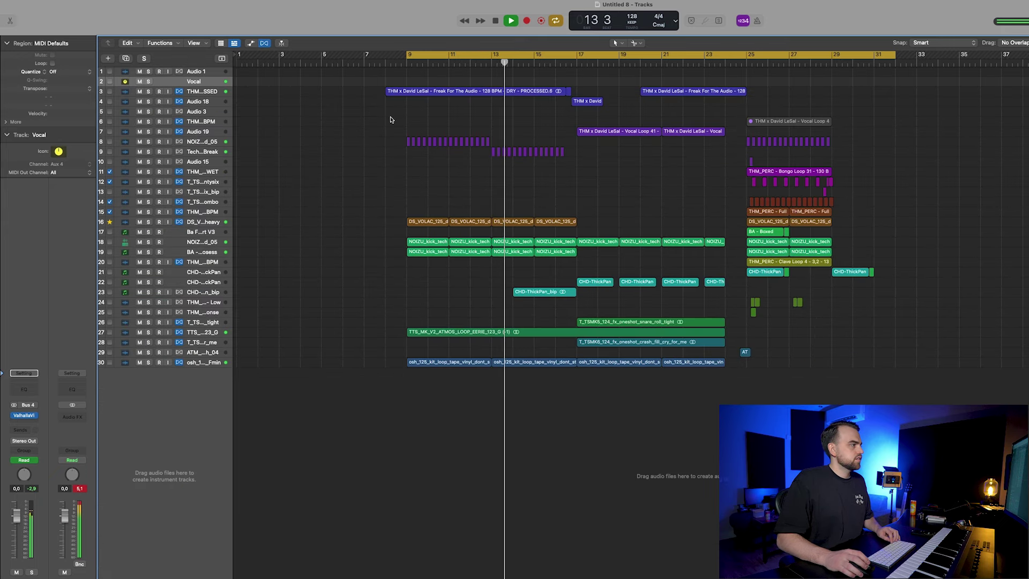
Step: Lower the Vocal reverb mix automation points around bar 17 and at bar 21, setting the bar 21 point to 0.38
{"action": "left_click", "coordinate": [207, 93]}
{"action": "key", "text": "super+f"}
{"action": "key", "text": "super+Left"}
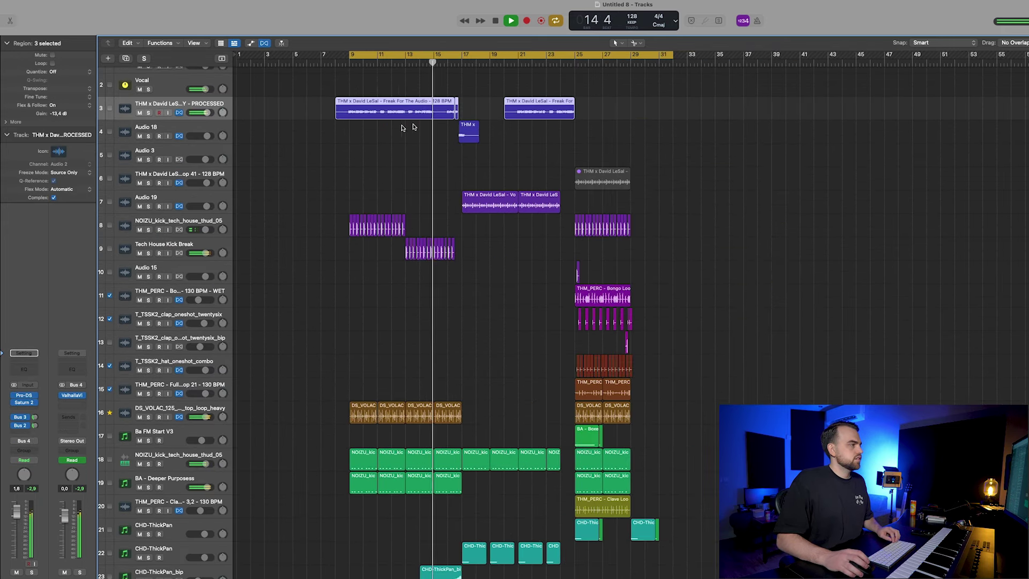
{"action": "left_click", "coordinate": [175, 81]}
{"action": "key", "text": "a"}
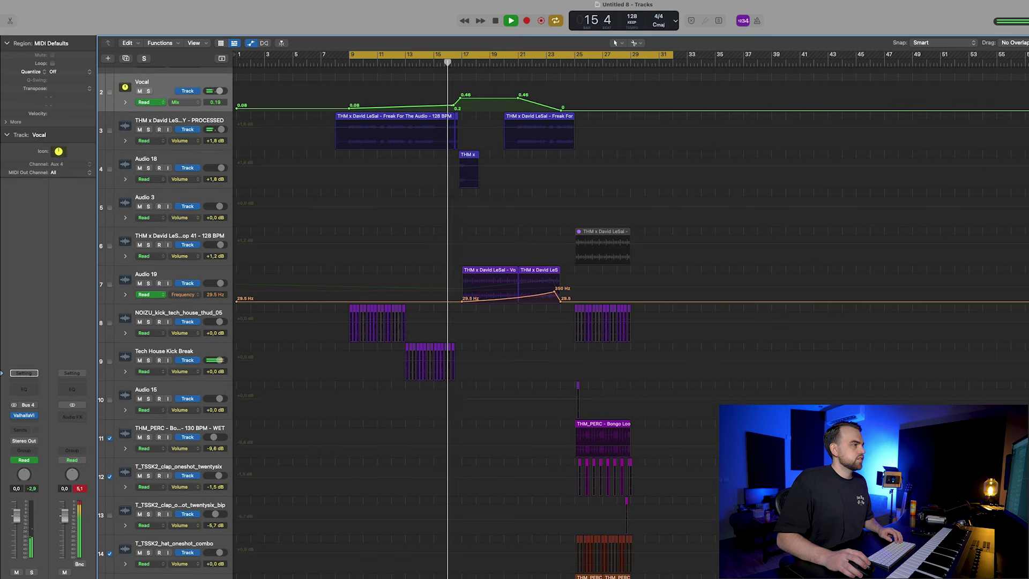
{"action": "left_click_drag", "start_coordinate": [460, 99], "coordinate": [460, 102]}
{"action": "left_click_drag", "start_coordinate": [517, 100], "coordinate": [518, 100]}
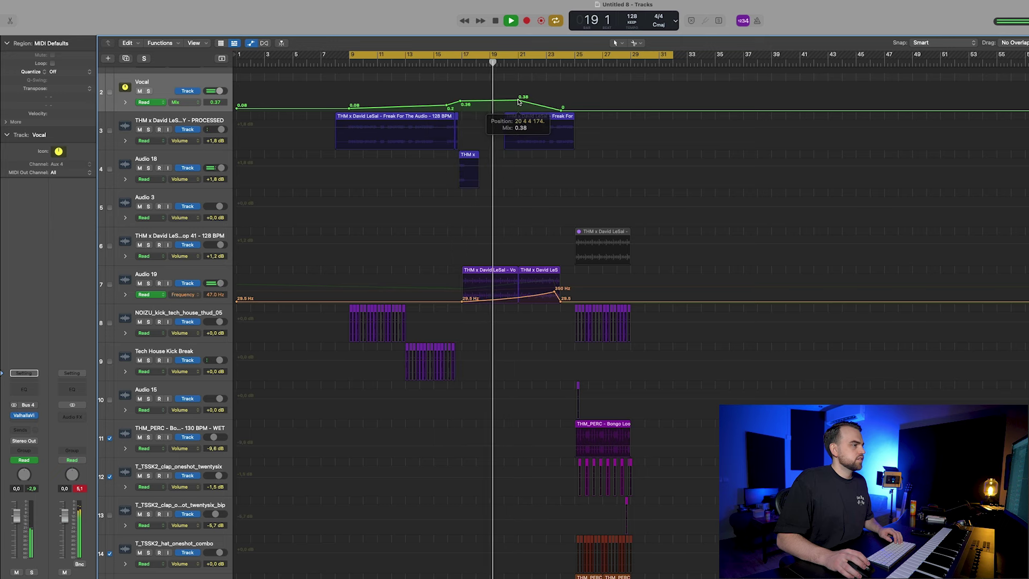
{"action": "key", "text": "a"}
Step: Play through into the drop, lower the T_TSSK2_hat_oneshot_combo track to -3.1 dB, and replay from just before bar 25
{"action": "scroll", "coordinate": [573, 200], "scroll_direction": "down", "scroll_amount": 5}
{"action": "scroll", "coordinate": [573, 201], "scroll_direction": "down", "scroll_amount": 2}
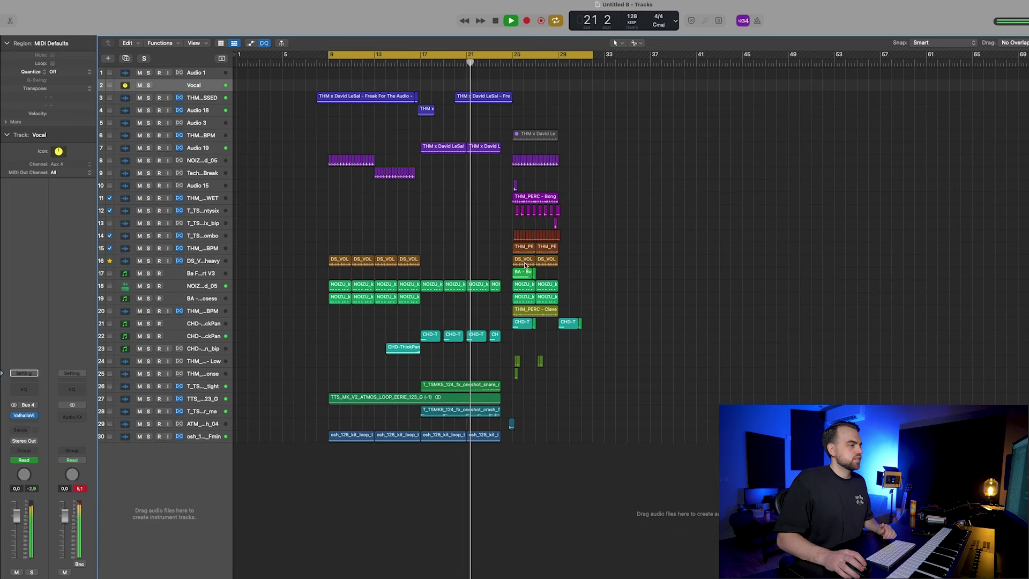
{"action": "scroll", "coordinate": [513, 240], "scroll_direction": "up", "scroll_amount": 4}
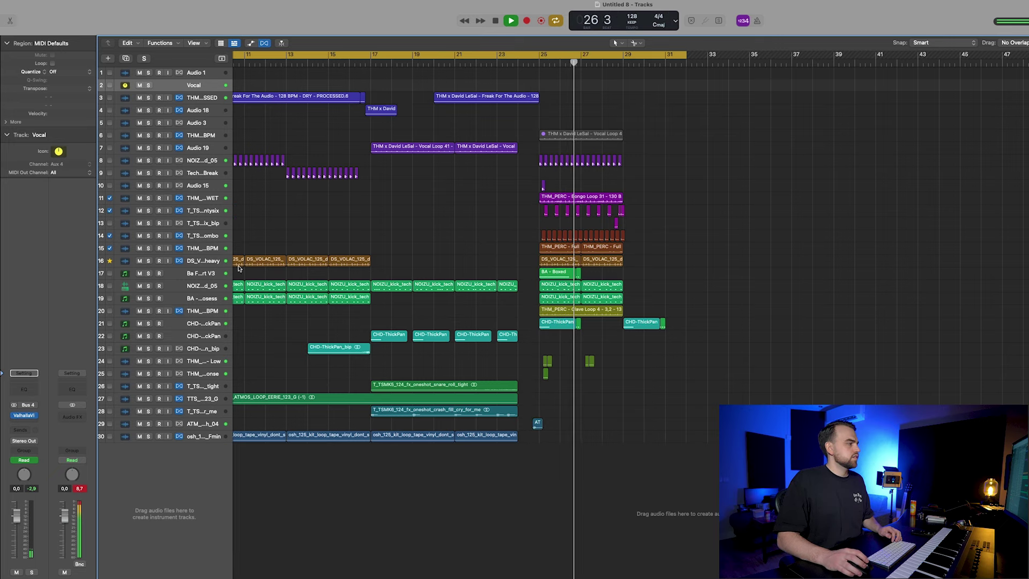
{"action": "key", "text": "super+Right"}
{"action": "key", "text": "super+Down"}
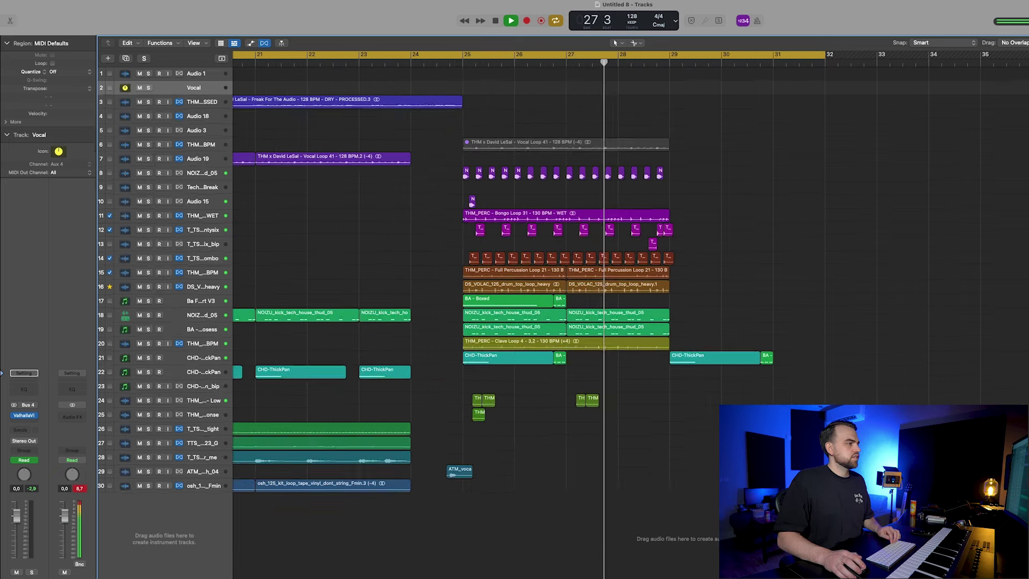
{"action": "left_click", "coordinate": [204, 390]}
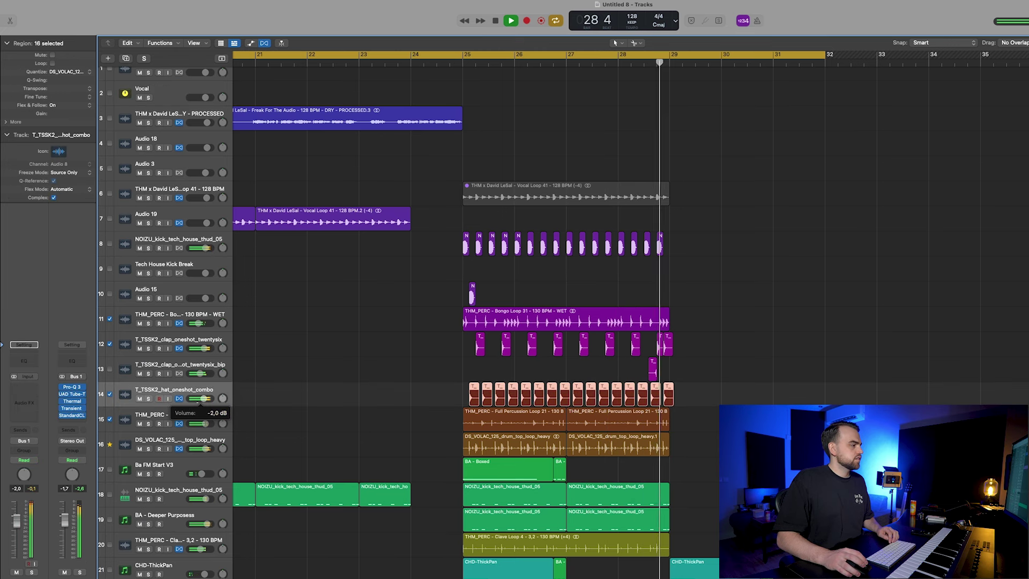
{"action": "scroll", "coordinate": [294, 385], "scroll_direction": "down", "scroll_amount": 3}
{"action": "left_click", "coordinate": [449, 63]}
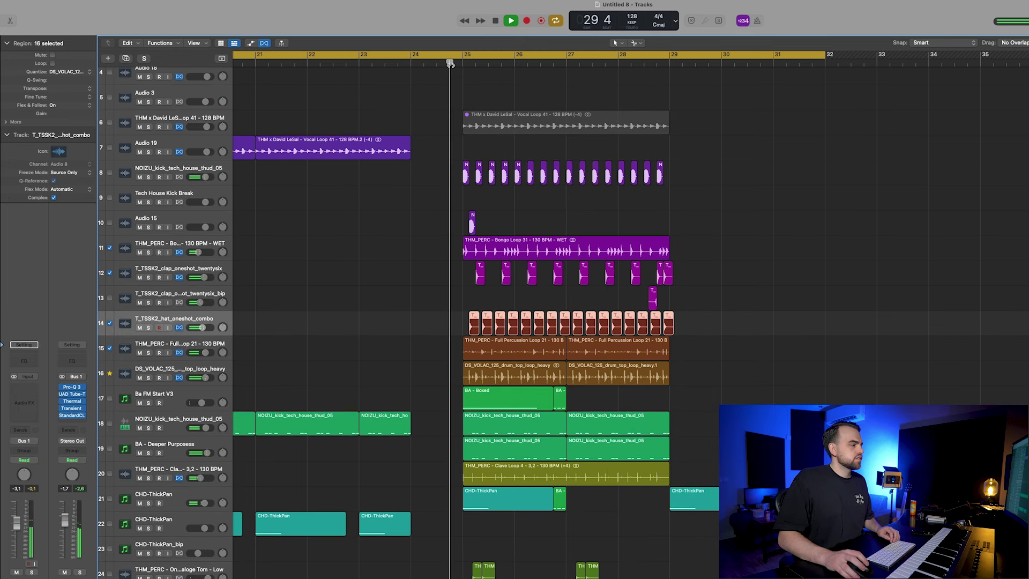
Step: Solo the Clave Loop 4 track for a brief check, unsolo it, mute the Bongo Loop 31 track, and stop playback
{"action": "scroll", "coordinate": [321, 258], "scroll_direction": "down", "scroll_amount": 3}
{"action": "left_click", "coordinate": [148, 409]}
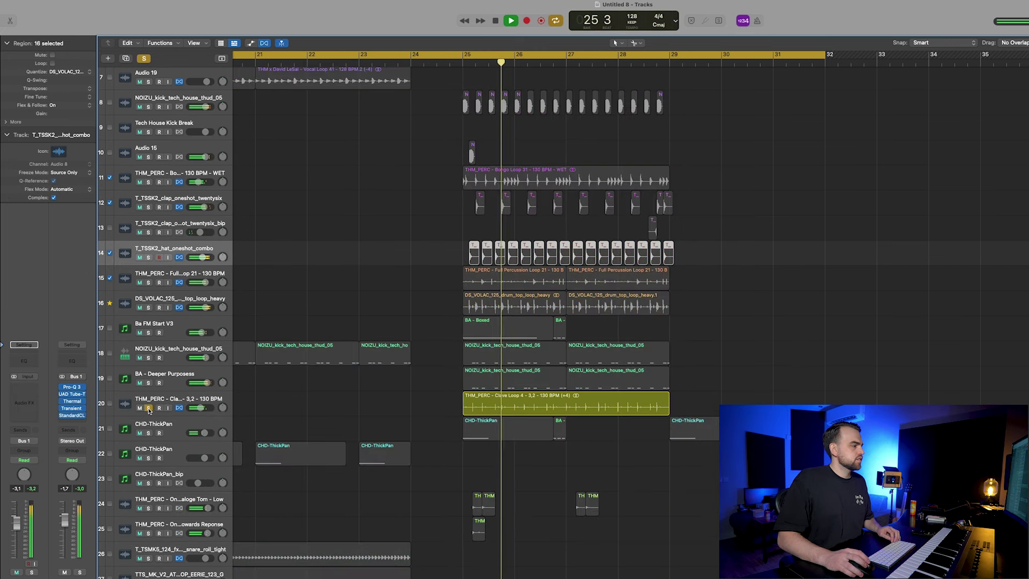
{"action": "left_click", "coordinate": [148, 408]}
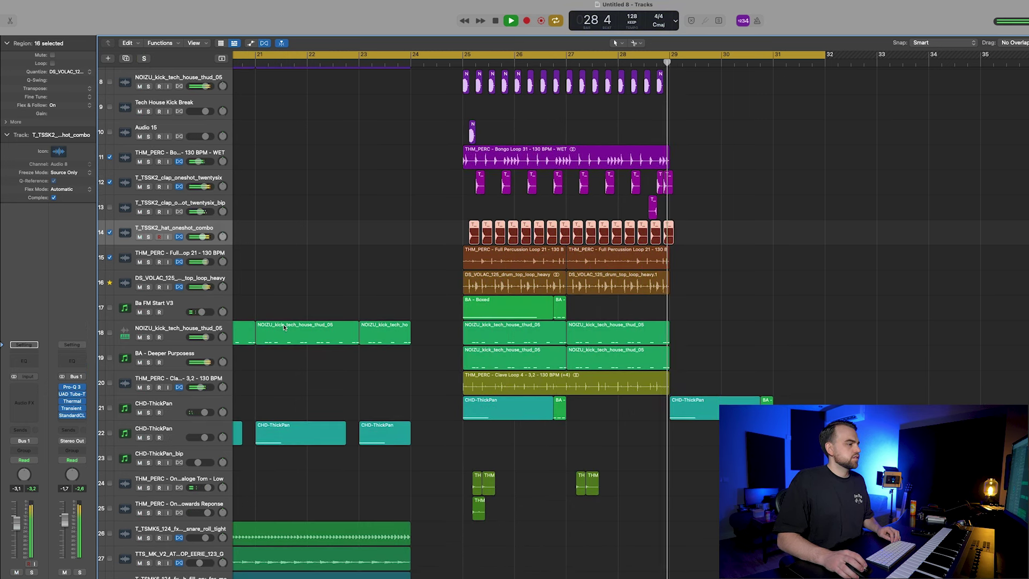
{"action": "scroll", "coordinate": [145, 268], "scroll_direction": "down", "scroll_amount": 1}
{"action": "left_click", "coordinate": [139, 161]}
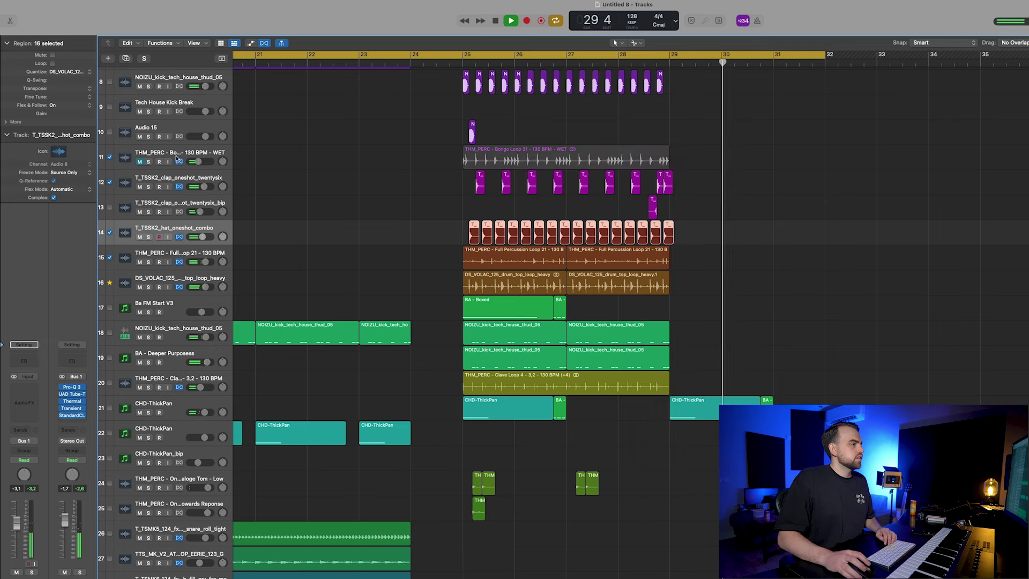
{"action": "key", "text": "space"}
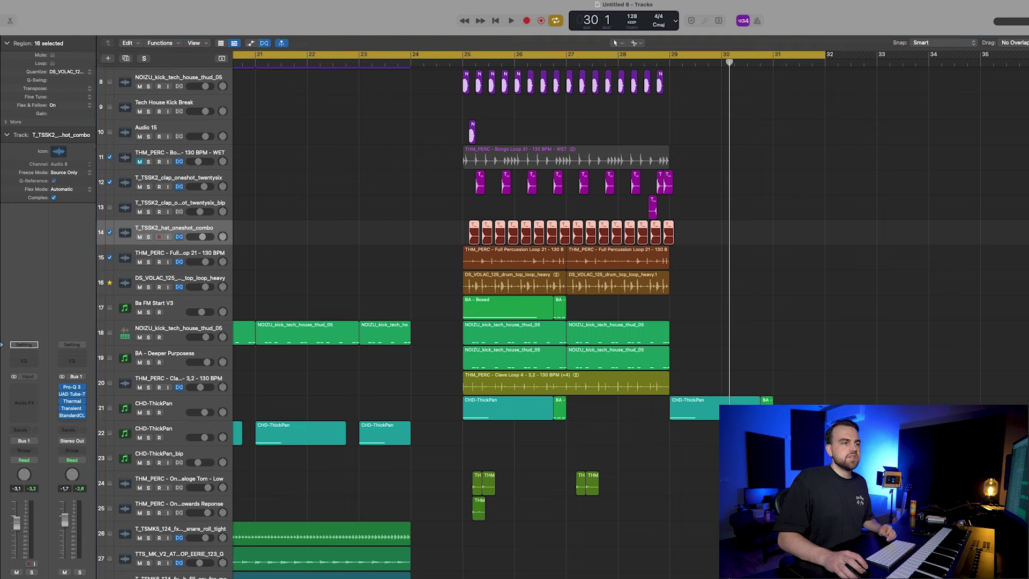
Step: Audition the Djembe loops in the browser and place Djembe Loop 27 at bar 25 on a new audio track
{"action": "left_click", "coordinate": [931, 177]}
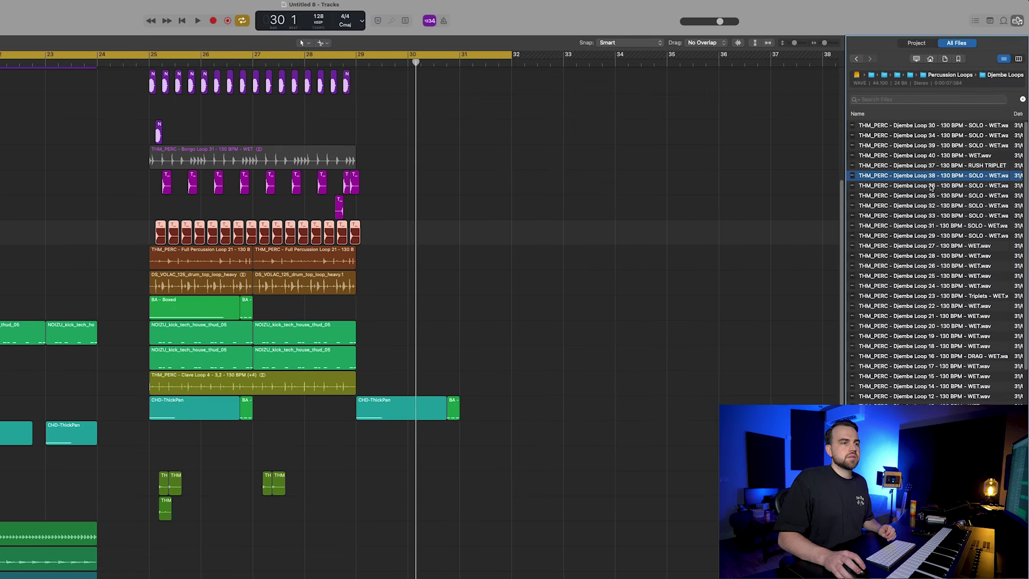
{"action": "left_click", "coordinate": [928, 266]}
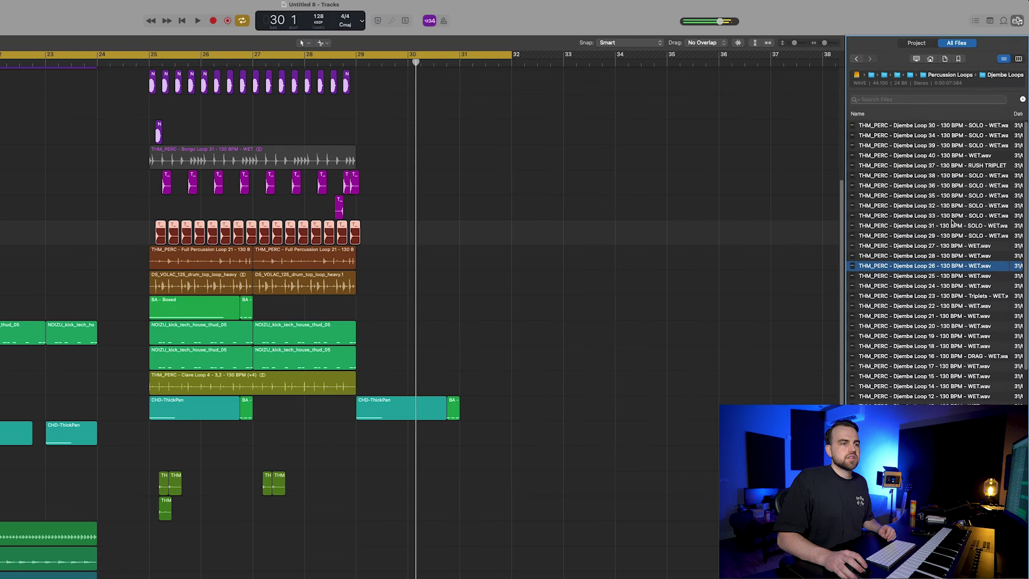
{"action": "left_click", "coordinate": [959, 247]}
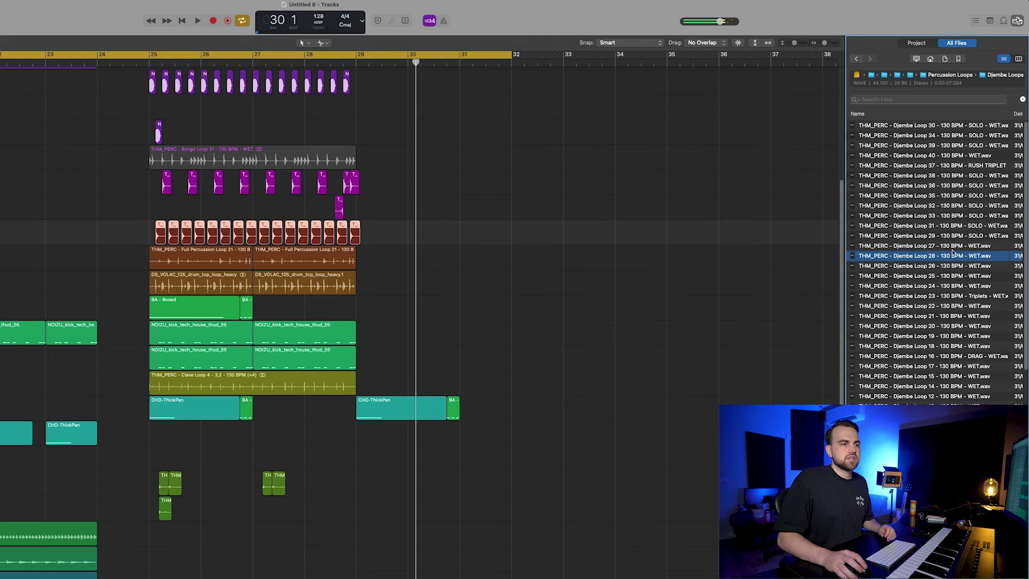
{"action": "left_click_drag", "start_coordinate": [956, 248], "coordinate": [150, 569]}
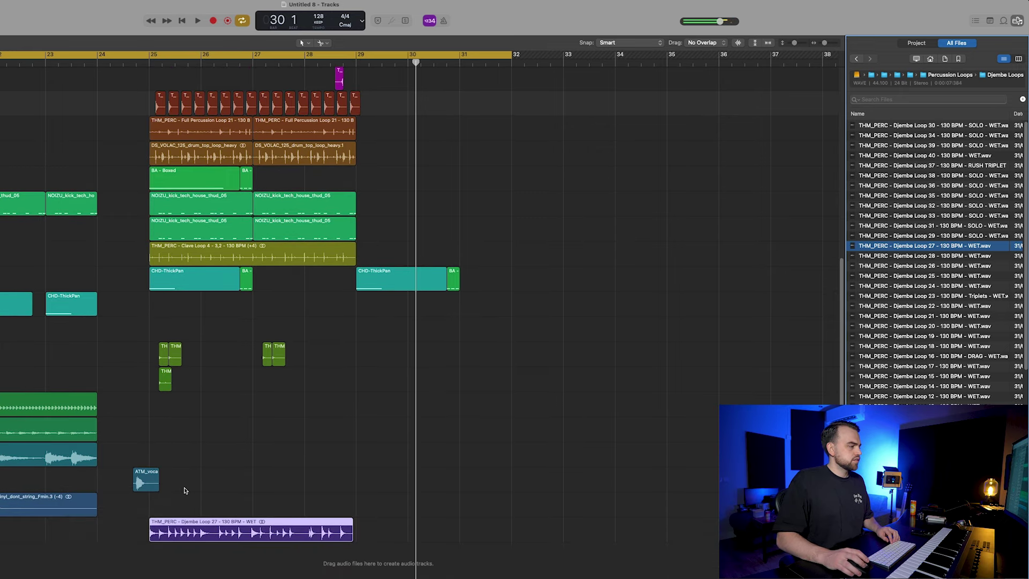
Step: Place Djembe Loop 20 at bar 25 on a new track, mute Djembe Loop 27, lengthen Loop 20 to bar 29, and play
{"action": "left_click", "coordinate": [950, 326]}
{"action": "left_click_drag", "start_coordinate": [952, 330], "coordinate": [151, 565]}
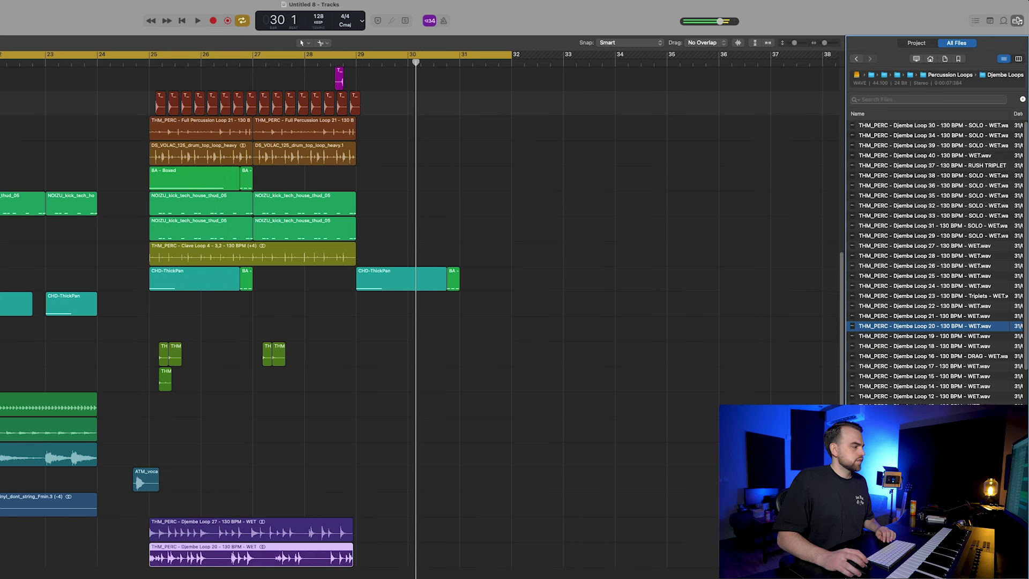
{"action": "scroll", "coordinate": [383, 487], "scroll_direction": "left", "scroll_amount": 10}
{"action": "scroll", "coordinate": [409, 484], "scroll_direction": "right", "scroll_amount": 4}
{"action": "scroll", "coordinate": [409, 484], "scroll_direction": "right", "scroll_amount": 3}
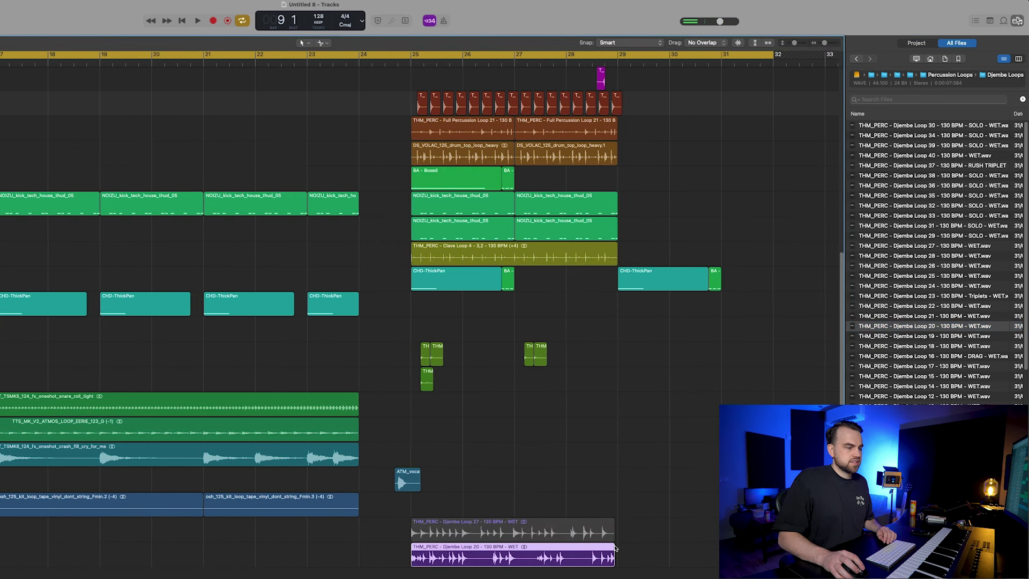
{"action": "left_click_drag", "start_coordinate": [616, 548], "coordinate": [618, 547]}
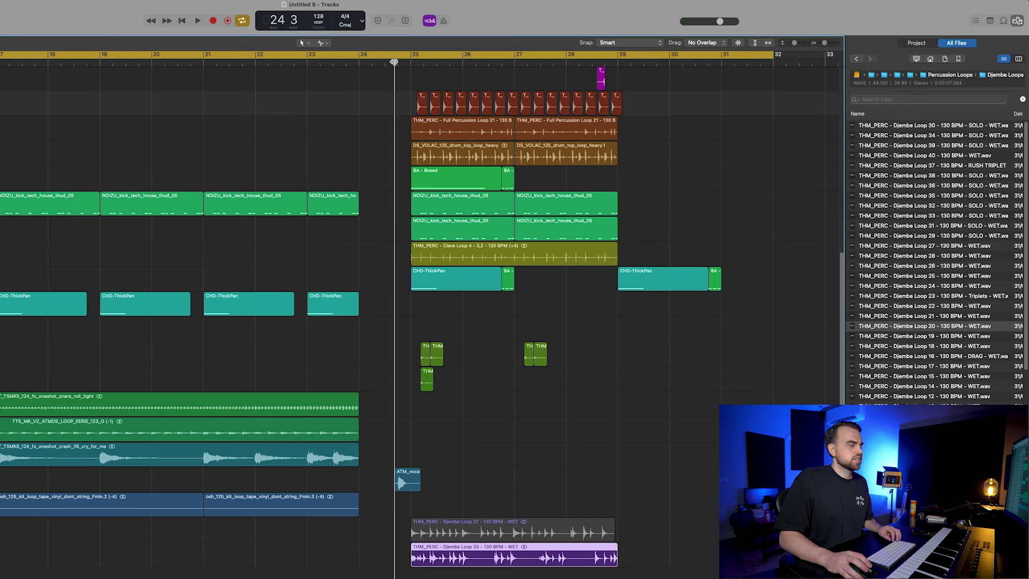
{"action": "key", "text": "space"}
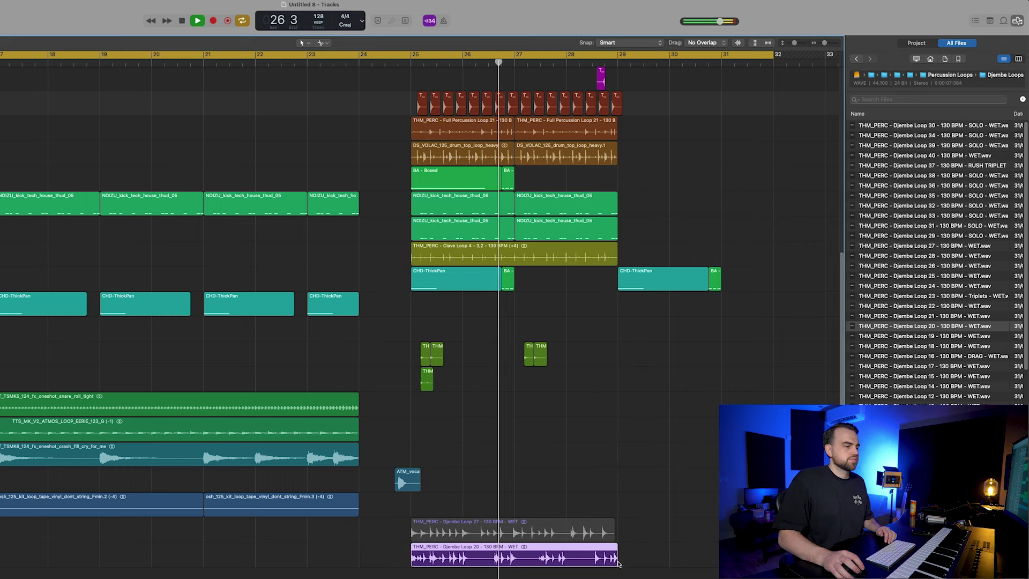
Step: Shorten the Djembe Loop 20 region to end a little over a third into bar 27, and stop playback
{"action": "left_click_drag", "start_coordinate": [618, 563], "coordinate": [529, 564]}
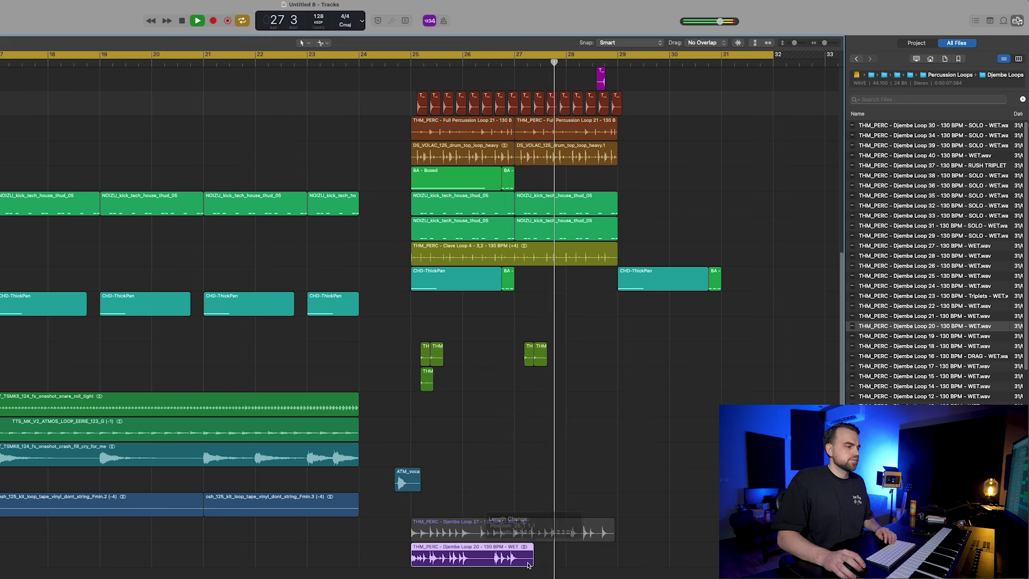
{"action": "left_click", "coordinate": [574, 563]}
{"action": "key", "text": "super+Left"}
{"action": "key", "text": "super+Up"}
{"action": "key", "text": "space"}
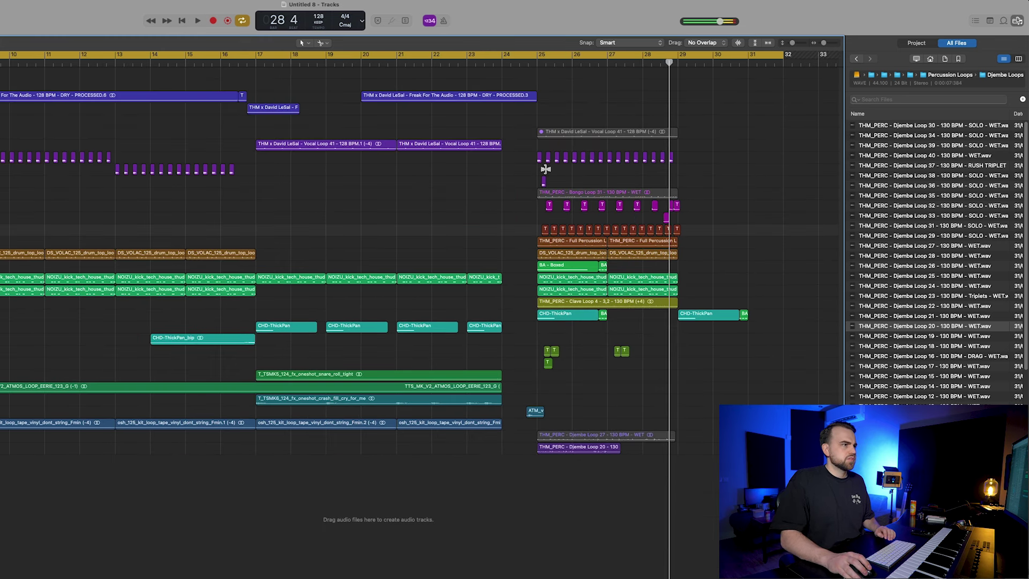
{"action": "key", "text": "super+Down"}
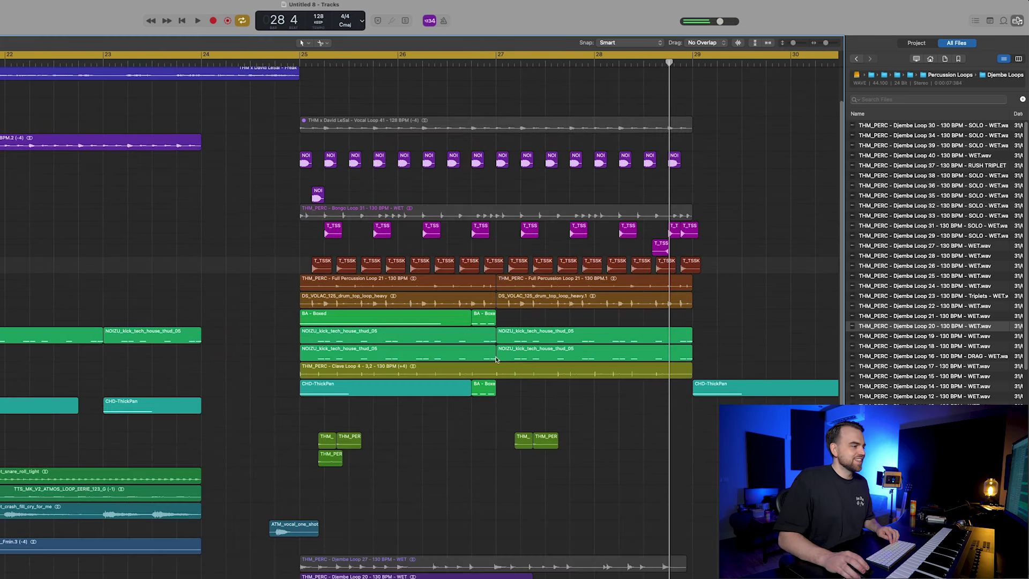
{"action": "key", "text": "super+Right"}
{"action": "key", "text": "super+Right"}
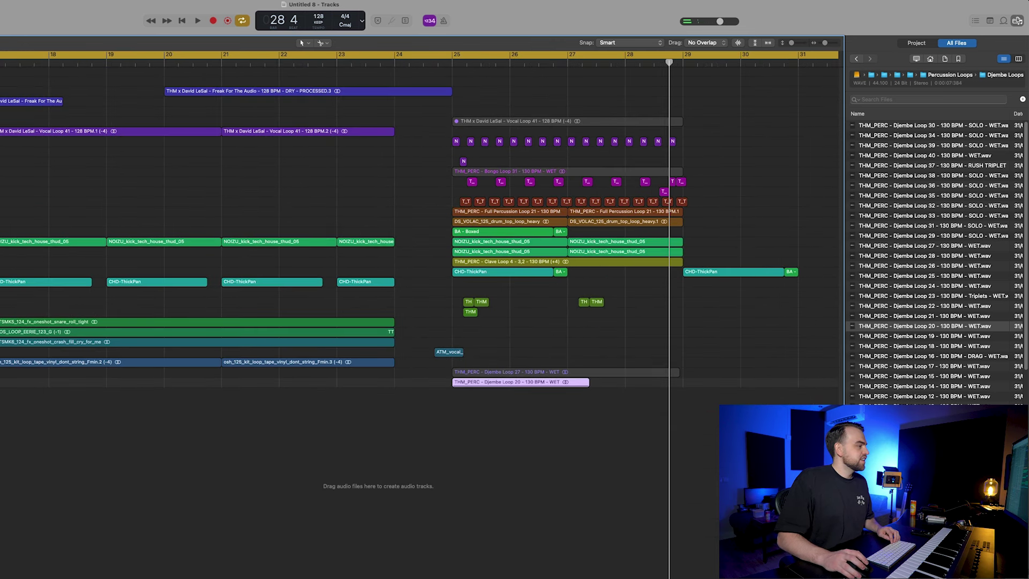
Step: Create a software instrument track with Serum below the Djembe loops and close the plug-in window
{"action": "key", "text": "alt+super+n"}
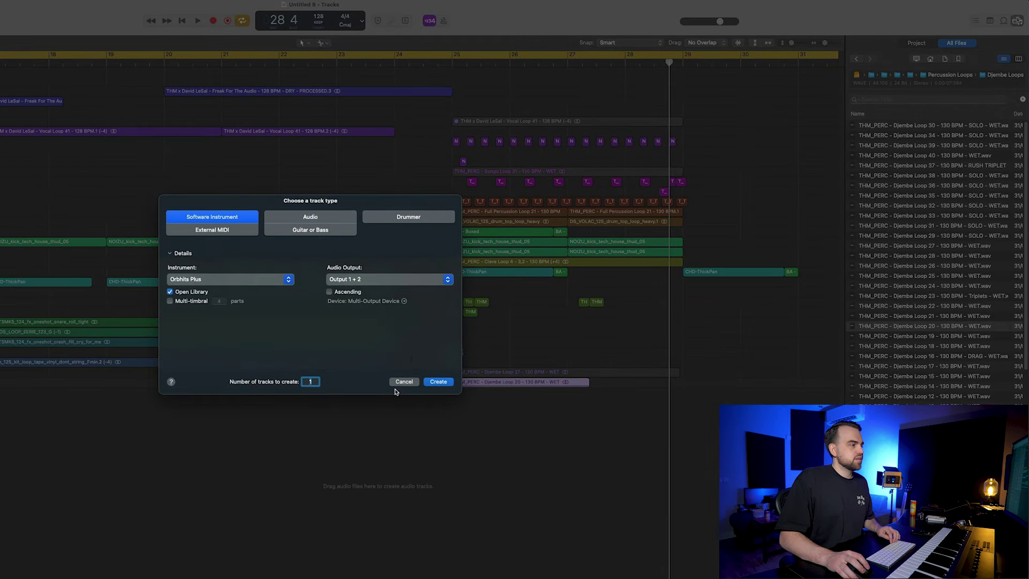
{"action": "left_click", "coordinate": [241, 282]}
{"action": "mouse_move", "coordinate": [225, 563]}
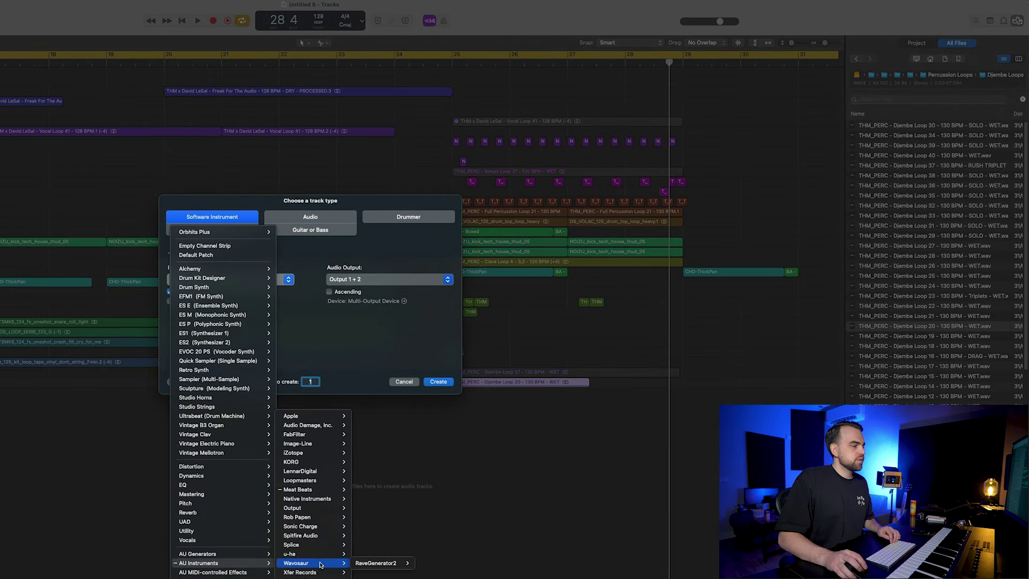
{"action": "left_click", "coordinate": [402, 572]}
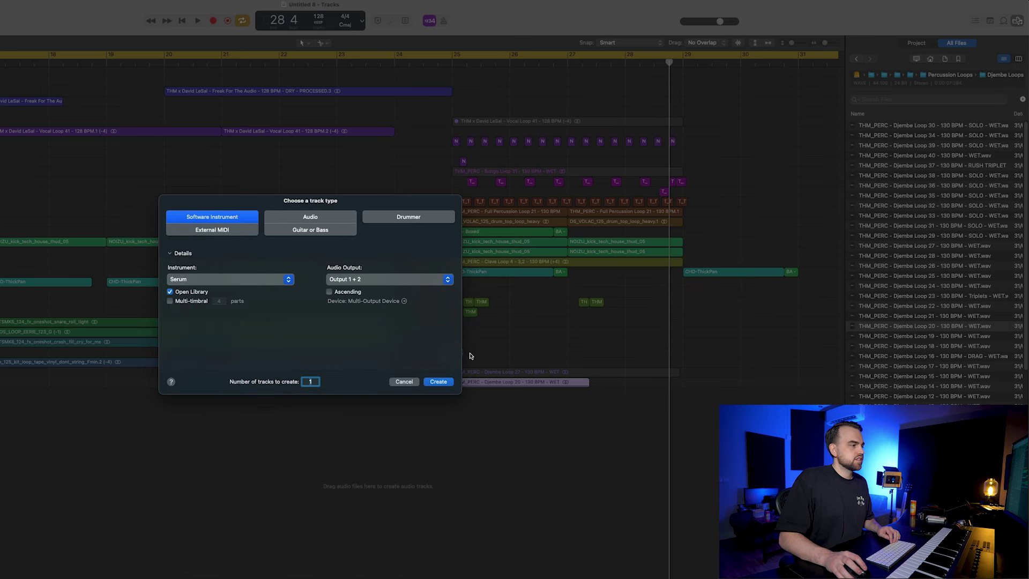
{"action": "left_click", "coordinate": [438, 381]}
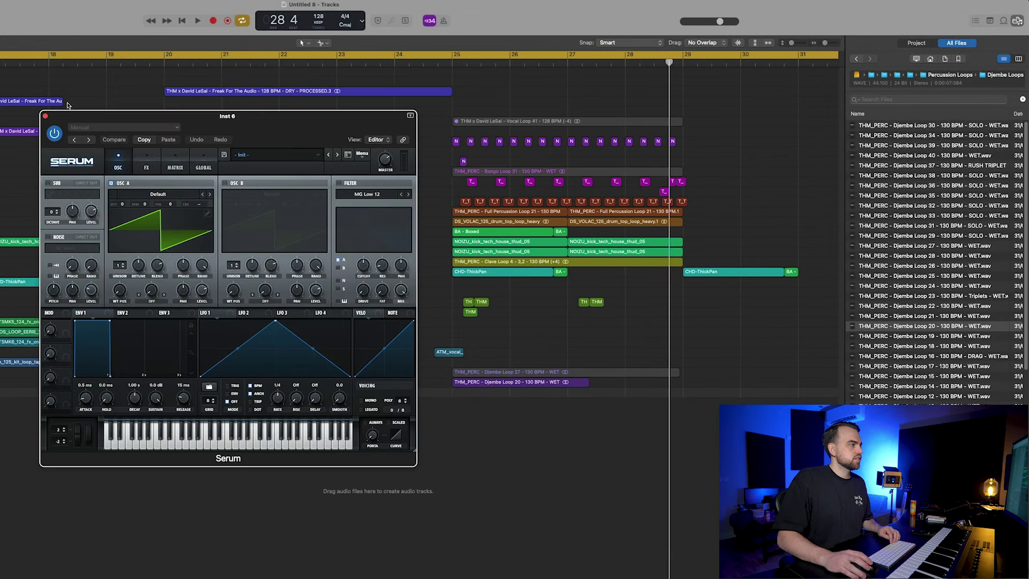
{"action": "left_click", "coordinate": [46, 117]}
Step: Create an empty one-bar MIDI region at bar 24 on the Serum track and close the Piano Roll
{"action": "right_click", "coordinate": [395, 395]}
{"action": "left_click", "coordinate": [441, 397]}
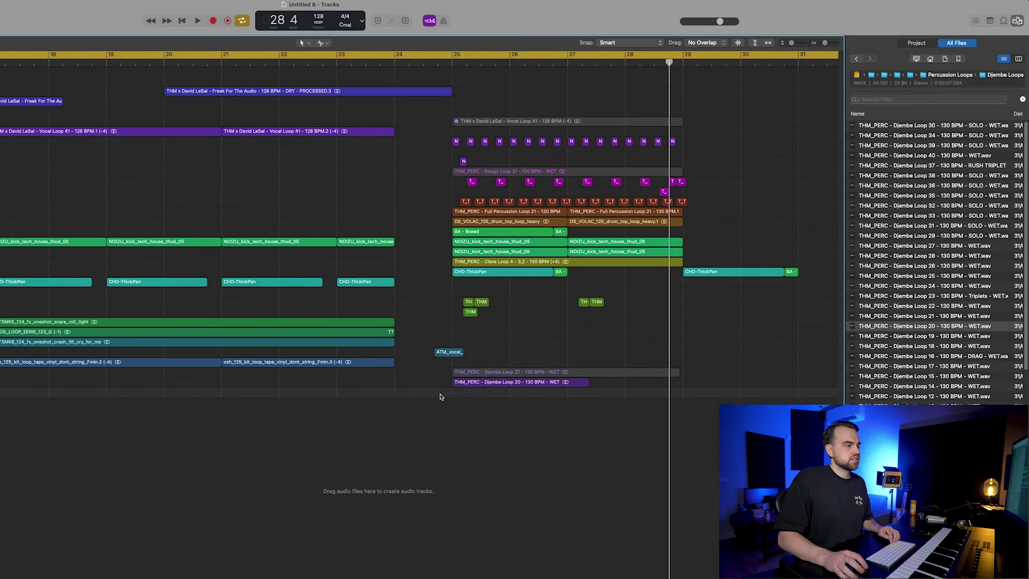
{"action": "double_click", "coordinate": [429, 393]}
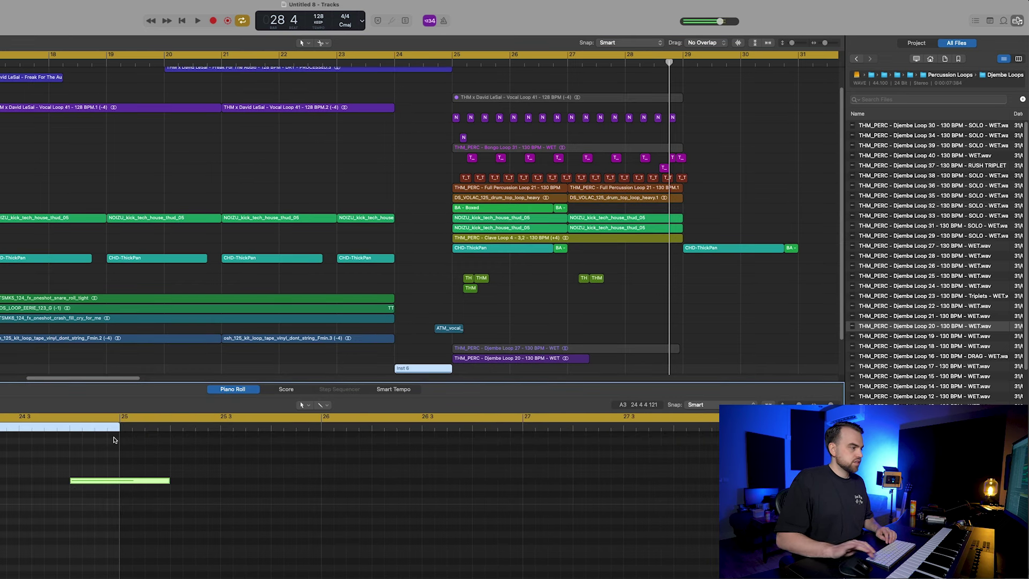
{"action": "left_click_drag", "start_coordinate": [186, 387], "coordinate": [363, 578]}
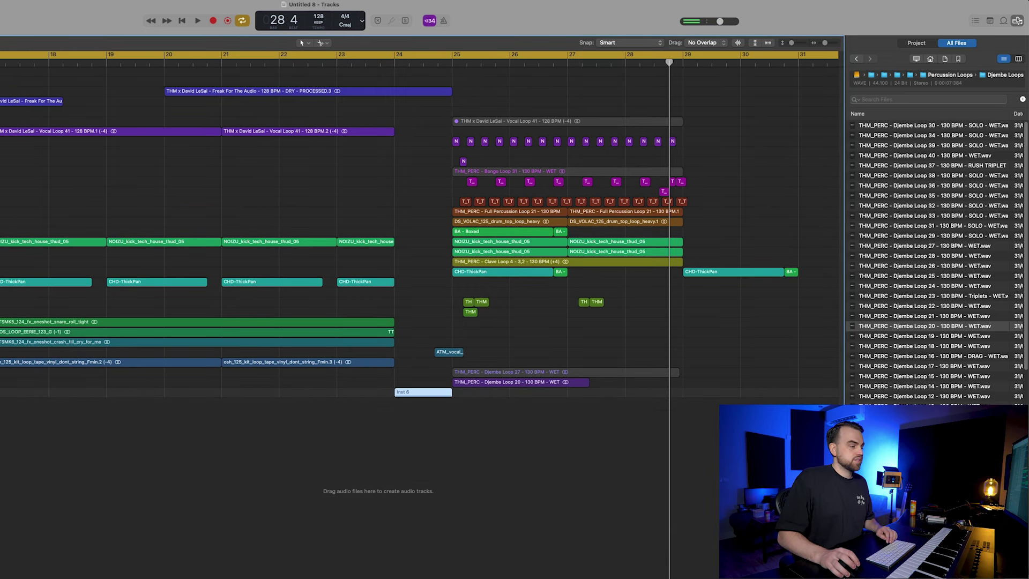
Step: Switch to Splice, search for "scratch", audition the second sample, and place it at beat 4 of bar 24 on a new track
{"action": "left_click", "coordinate": [386, 568]}
{"action": "left_click", "coordinate": [10, 129]}
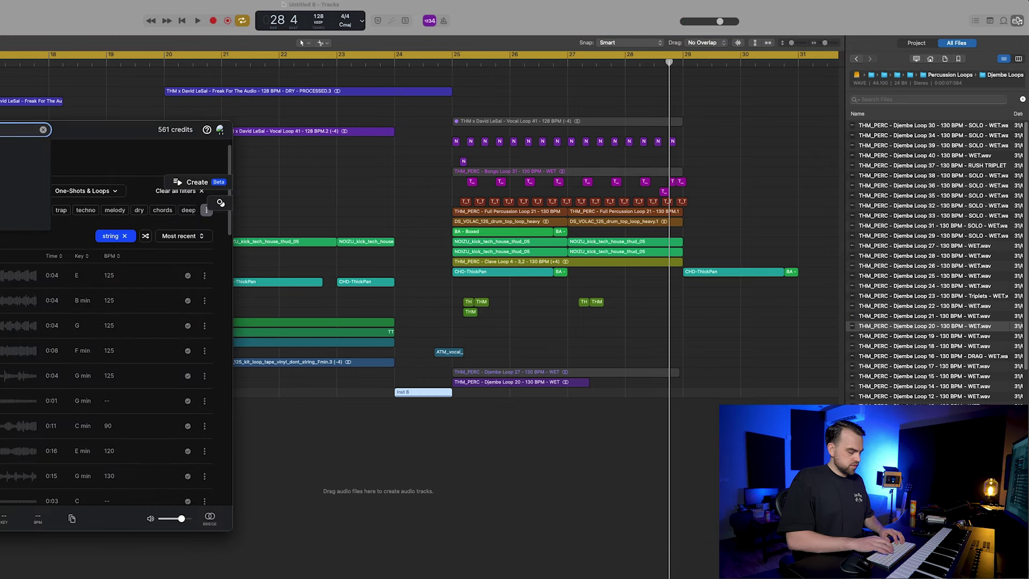
{"action": "key", "text": "Return"}
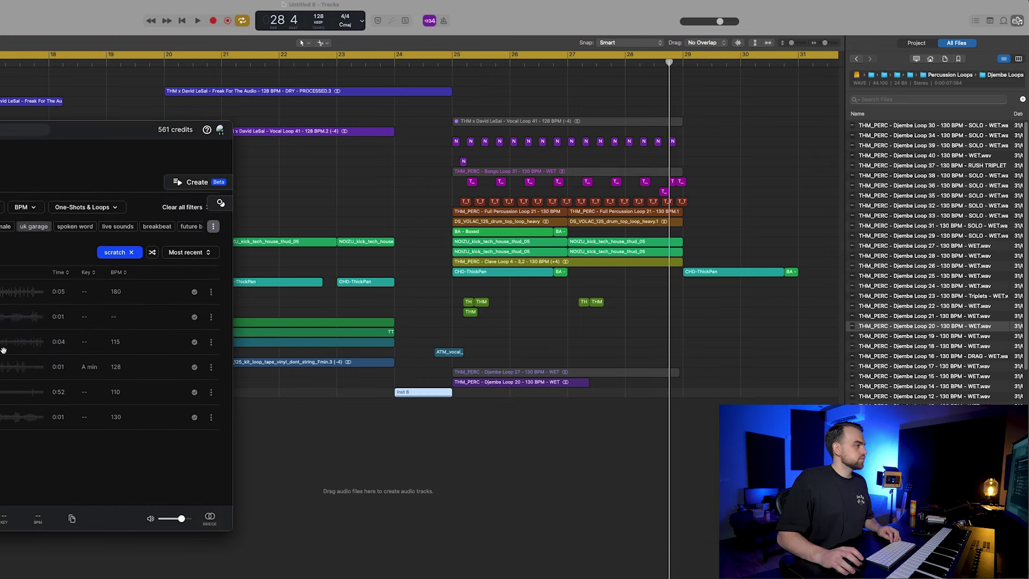
{"action": "left_click", "coordinate": [6, 317]}
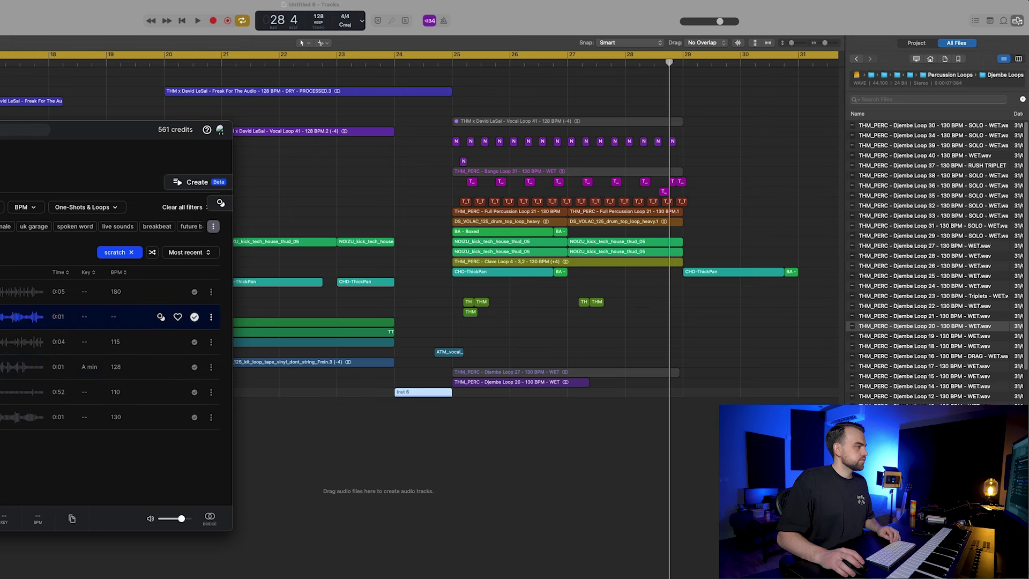
{"action": "left_click_drag", "start_coordinate": [21, 317], "coordinate": [438, 434]}
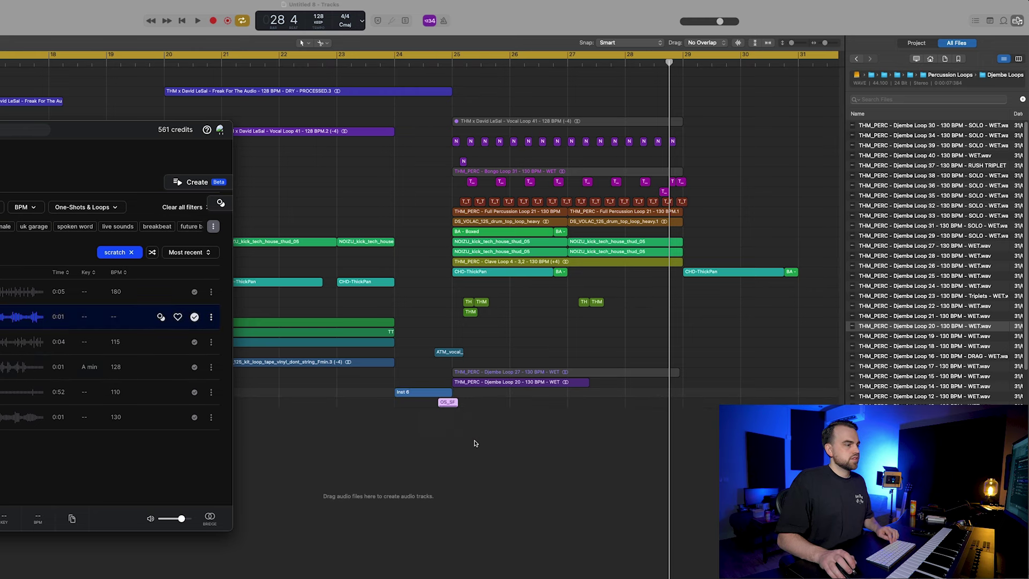
Step: Return to the arrangement and trim the end of the scratch sample to bar 25
{"action": "key", "text": "super+Down"}
{"action": "key", "text": "super+Tab"}
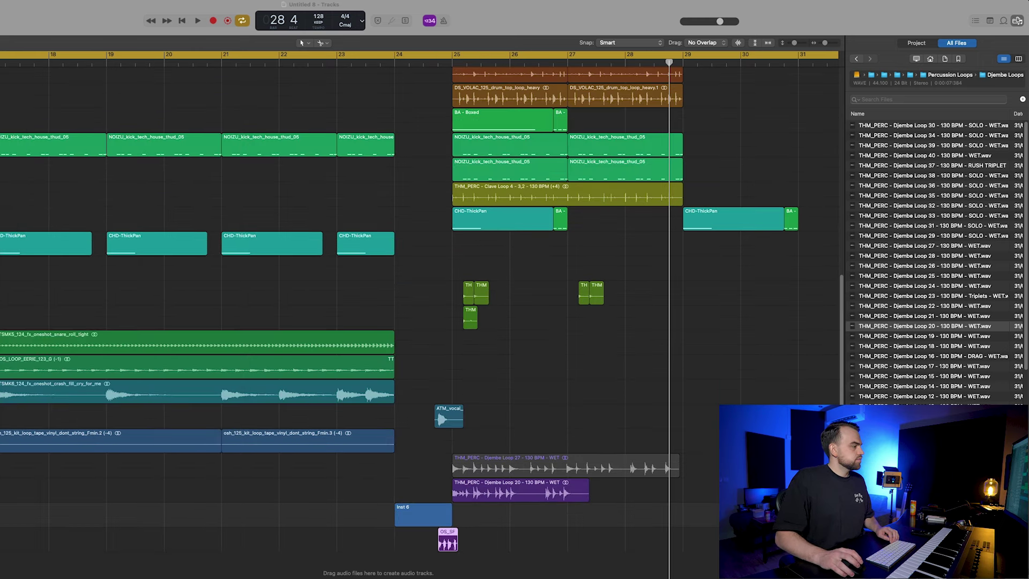
{"action": "key", "text": "super+Right"}
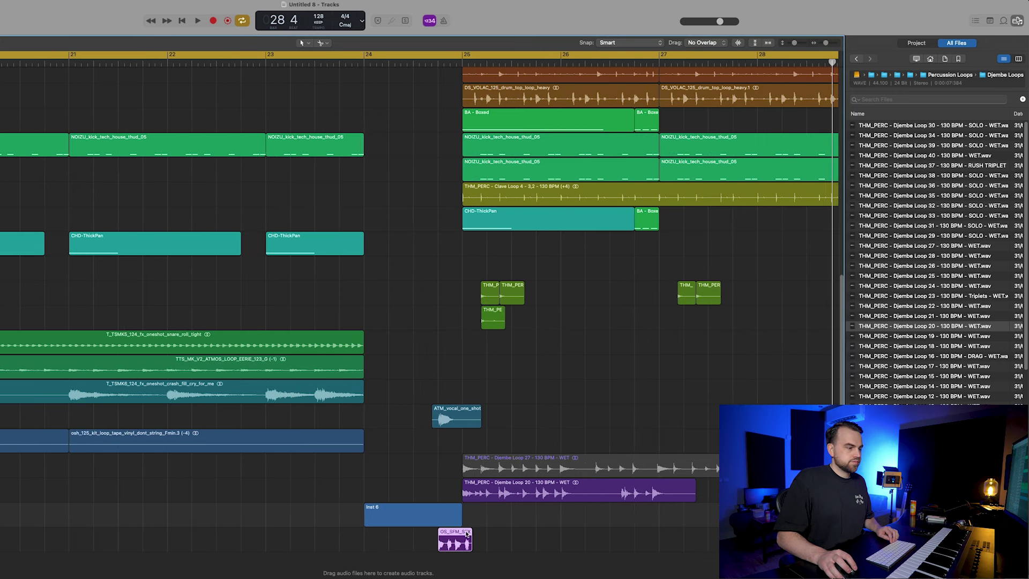
{"action": "left_click_drag", "start_coordinate": [471, 540], "coordinate": [461, 538]}
Step: Open the bar 24 Serum region for note editing and add F#3 notes at beat 4 and on the second scratch hit
{"action": "key", "text": "super+Right"}
{"action": "key", "text": "super+Right"}
{"action": "key", "text": "super+Right"}
{"action": "double_click", "coordinate": [477, 508]}
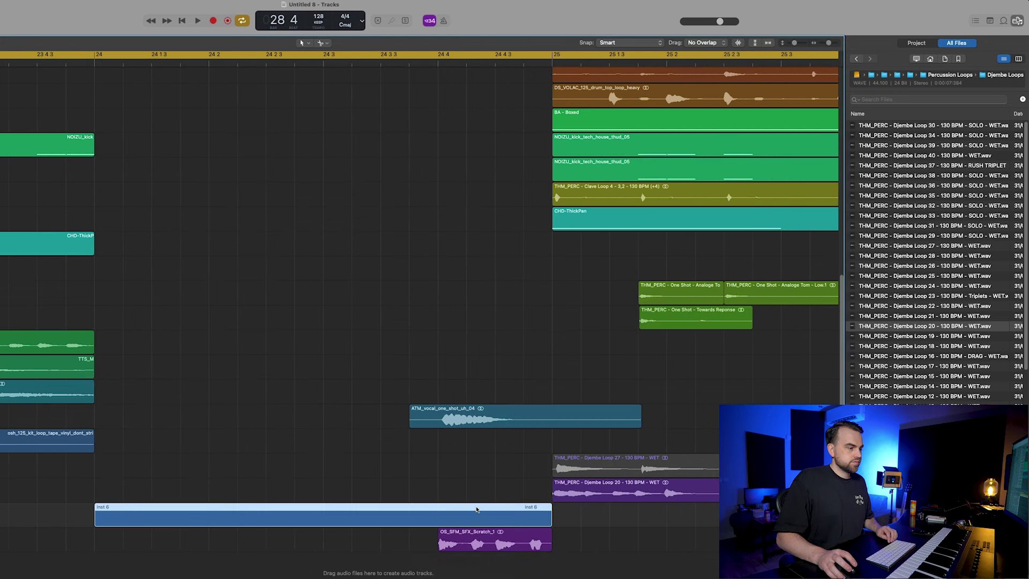
{"action": "scroll", "coordinate": [324, 319], "scroll_direction": "down", "scroll_amount": 3}
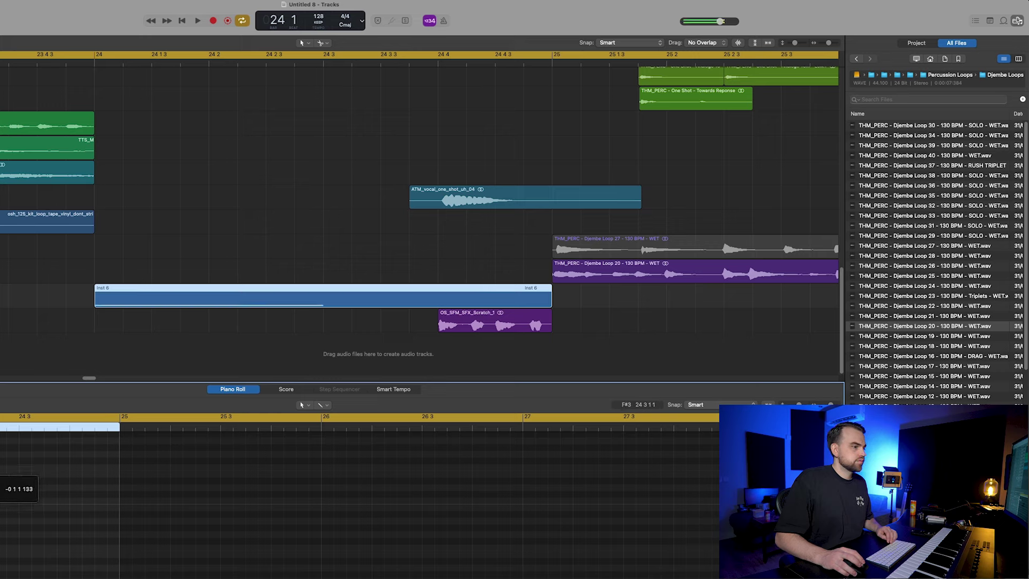
{"action": "left_click", "coordinate": [471, 63]}
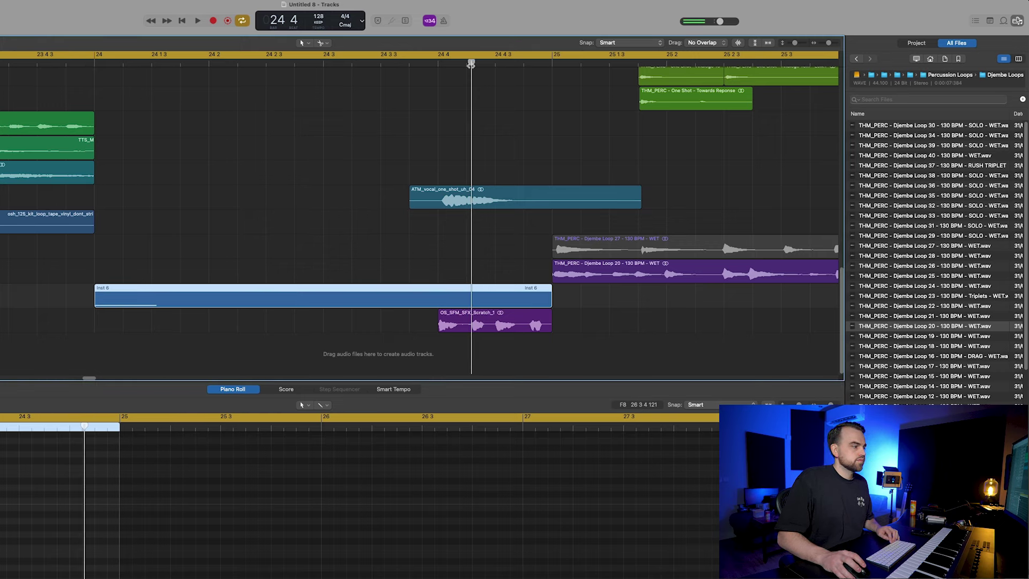
{"action": "scroll", "coordinate": [75, 466], "scroll_direction": "left", "scroll_amount": 5}
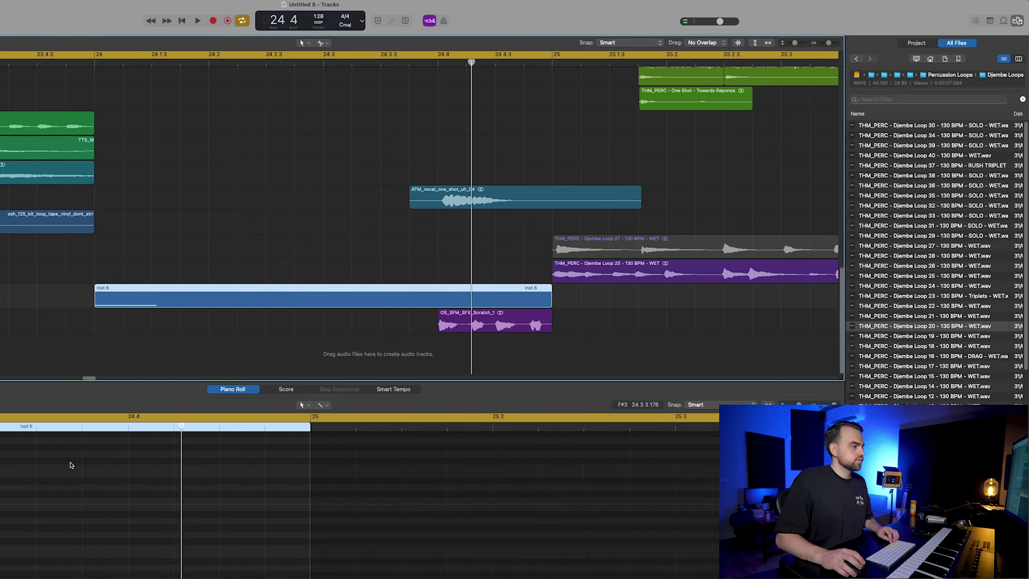
{"action": "left_click_drag", "start_coordinate": [245, 470], "coordinate": [322, 461]}
Step: Add two more F#3 notes aligned with the third and fourth scratch hits, at 24 4 3 and 24 4 4 41
{"action": "scroll", "coordinate": [445, 343], "scroll_direction": "up", "scroll_amount": 5}
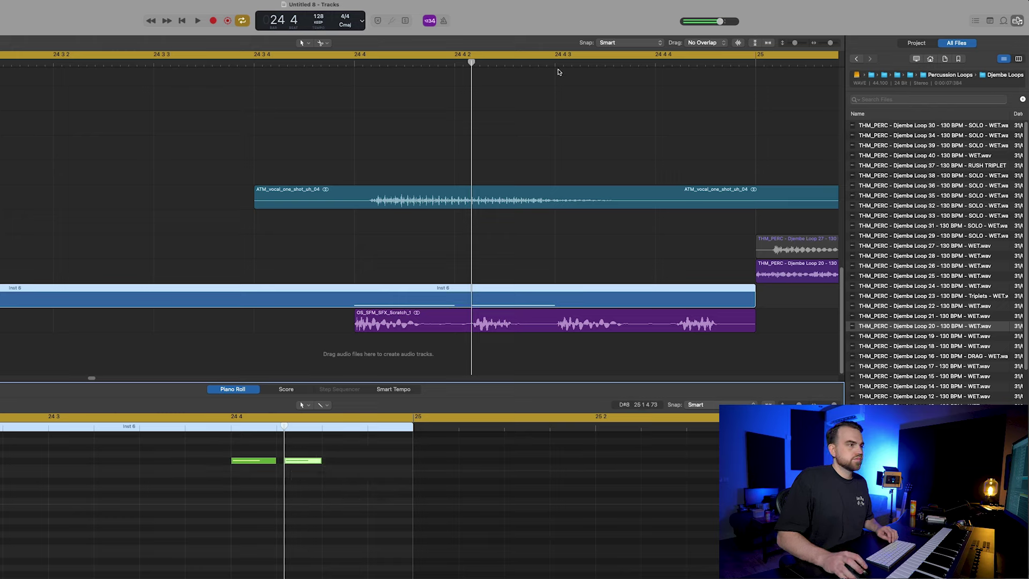
{"action": "left_click", "coordinate": [556, 65]}
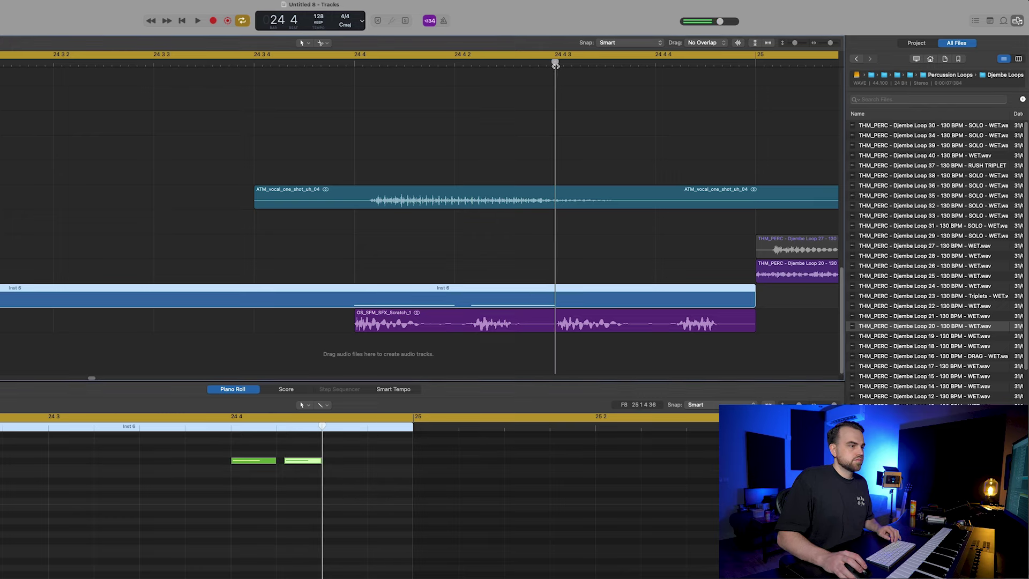
{"action": "left_click", "coordinate": [328, 463]}
{"action": "left_click_drag", "start_coordinate": [684, 65], "coordinate": [677, 65]}
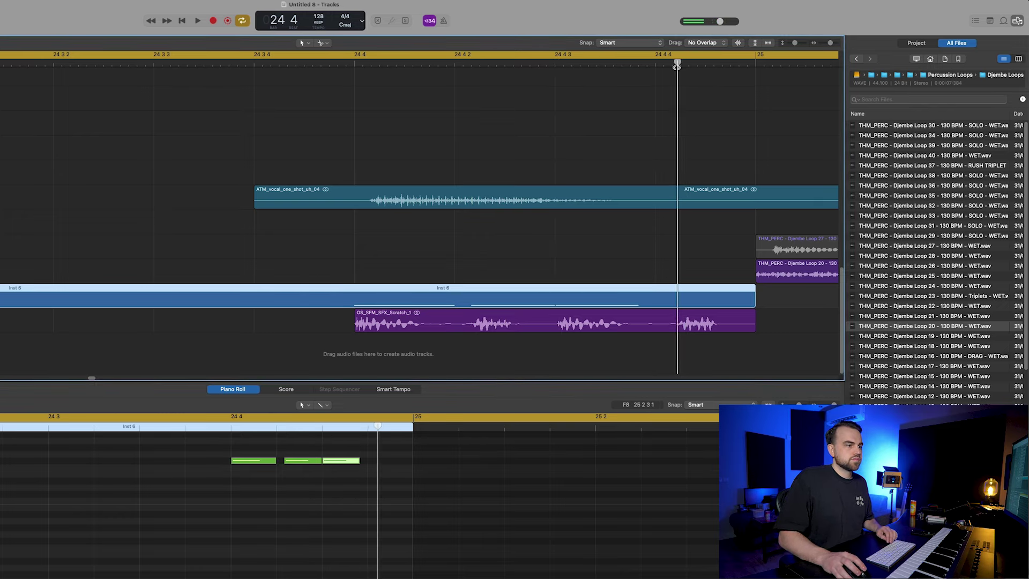
{"action": "left_click", "coordinate": [375, 463]}
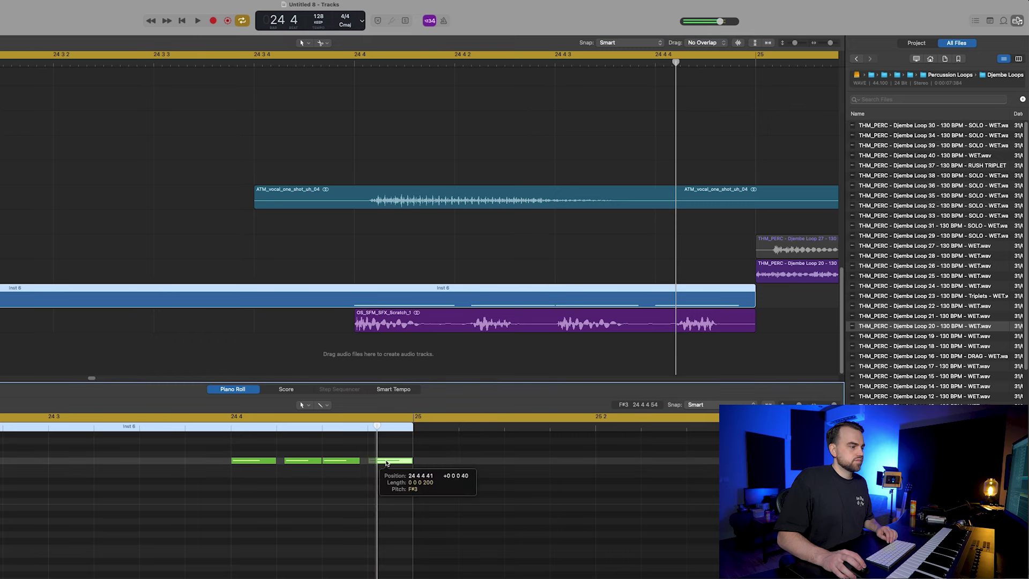
Step: Delete the stray note at the start of bar 24 and solo the Serum region
{"action": "scroll", "coordinate": [411, 358], "scroll_direction": "down", "scroll_amount": 3}
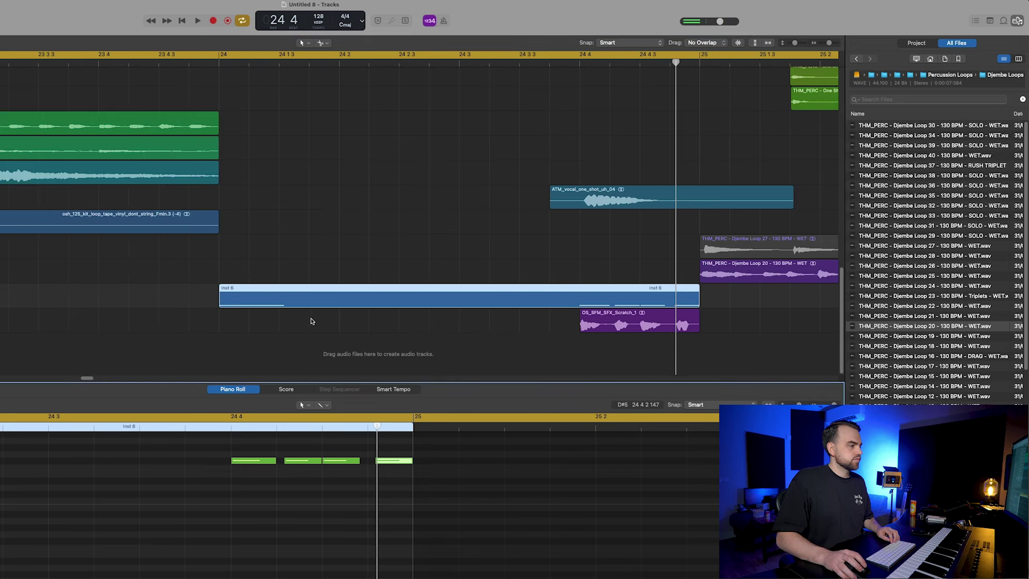
{"action": "scroll", "coordinate": [23, 475], "scroll_direction": "left", "scroll_amount": 2}
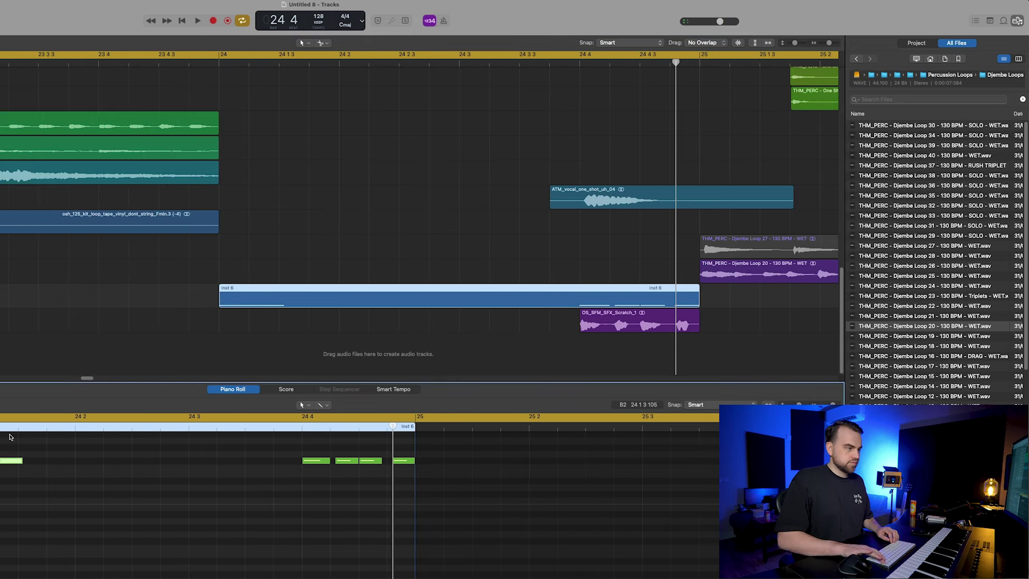
{"action": "key", "text": "ctrl+s"}
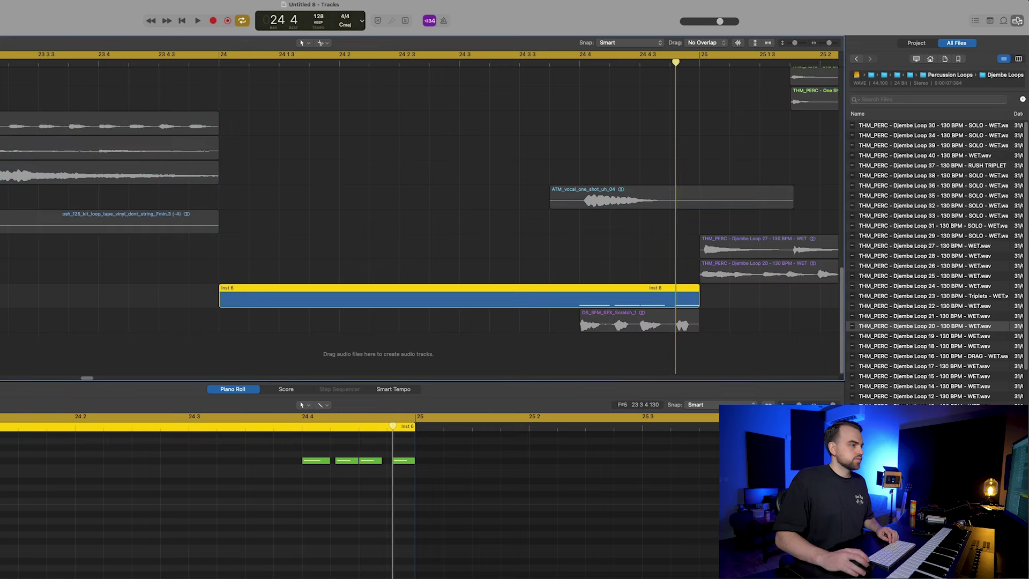
Step: Set the cycle range from beat 4 of bar 24 to bar 25 and play the soloed notes
{"action": "left_click_drag", "start_coordinate": [586, 56], "coordinate": [699, 56]}
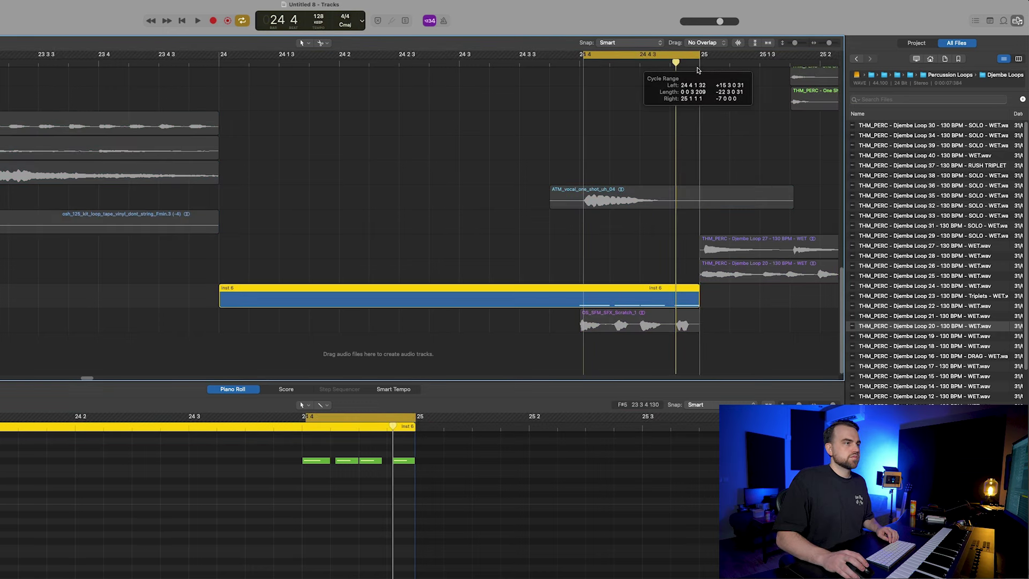
{"action": "left_click_drag", "start_coordinate": [586, 55], "coordinate": [581, 57]}
{"action": "key", "text": "space"}
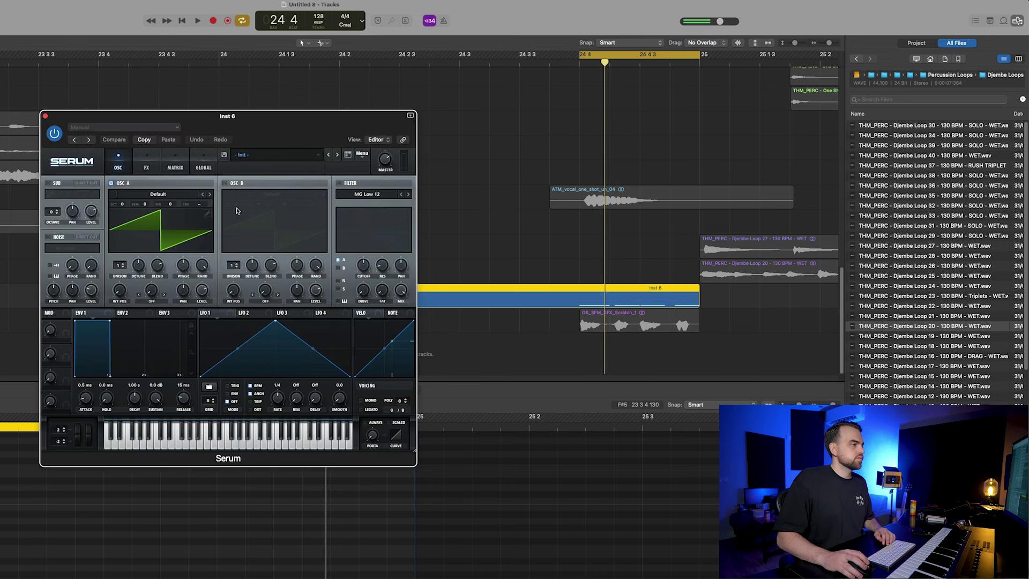
Step: Load the "BA - Earcandy - Freaky" bass preset in Serum and audition it with the scratch-rhythm notes
{"action": "left_click", "coordinate": [280, 153]}
{"action": "mouse_move", "coordinate": [284, 175]}
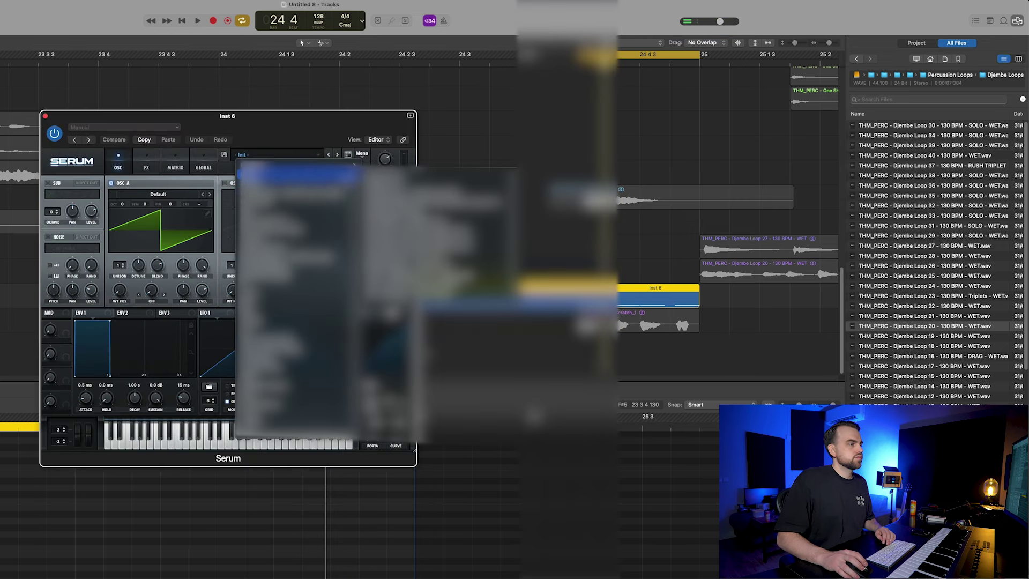
{"action": "mouse_move", "coordinate": [440, 212]}
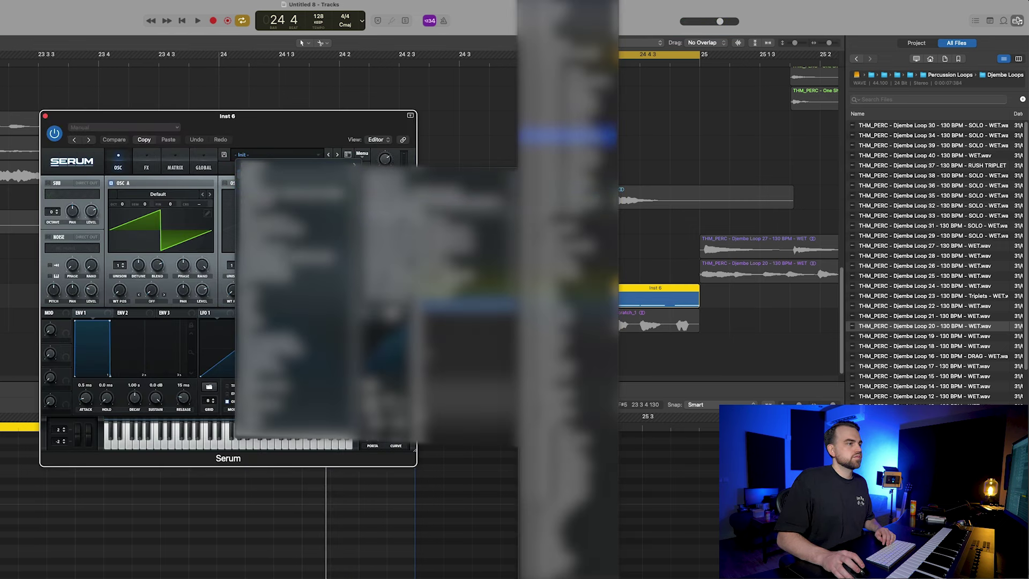
{"action": "left_click", "coordinate": [568, 135]}
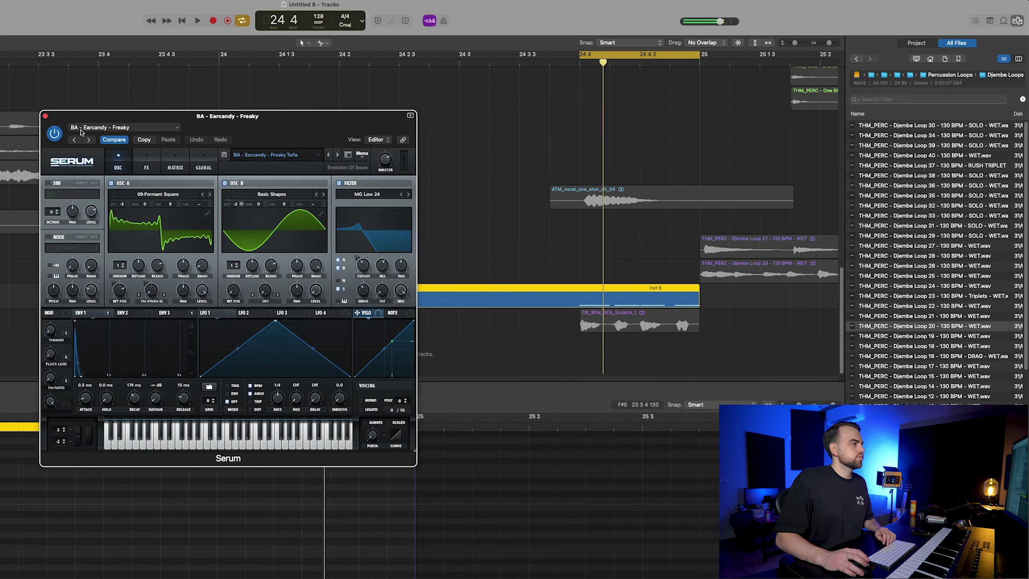
{"action": "key", "text": "space"}
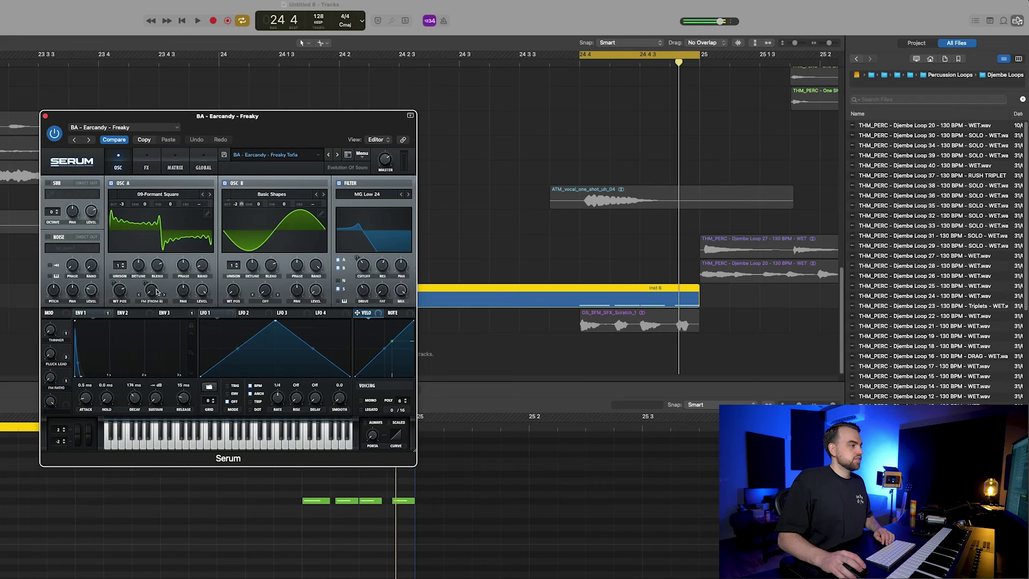
Step: Adjust oscillator A's FM warp amount in Serum while looping the fill
{"action": "key", "text": "space"}
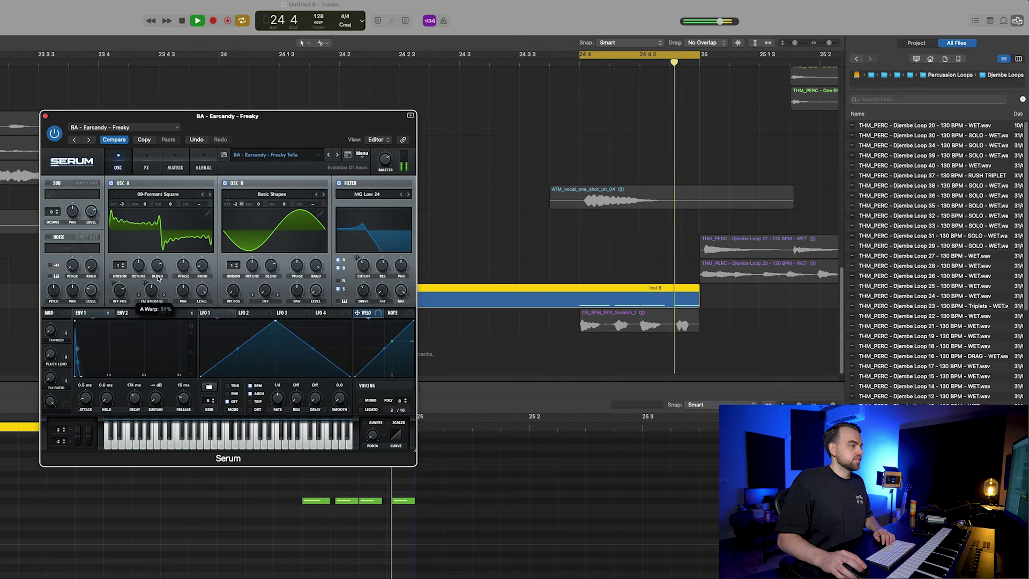
{"action": "left_click_drag", "start_coordinate": [152, 291], "coordinate": [152, 300]}
{"action": "key", "text": "space"}
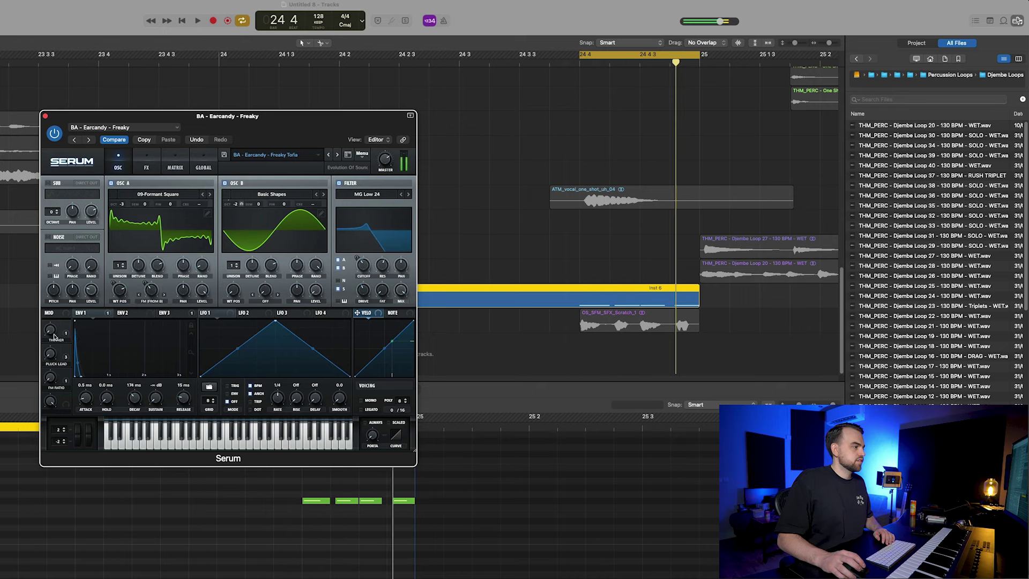
{"action": "key", "text": "space"}
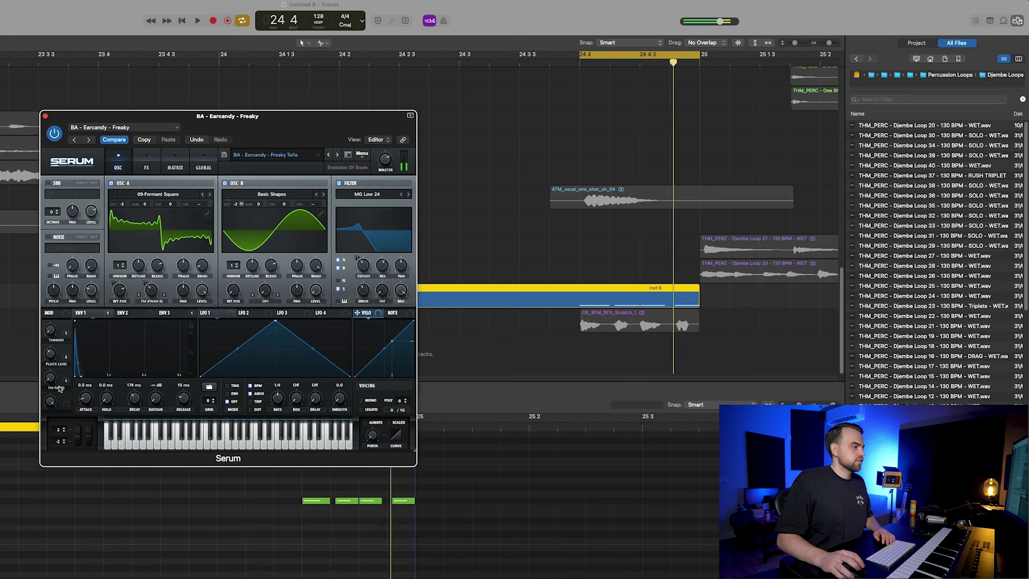
Step: Close Serum, audition the scratch sample in solo for comparison, and turn solo off
{"action": "left_click", "coordinate": [45, 117]}
{"action": "scroll", "coordinate": [468, 267], "scroll_direction": "up", "scroll_amount": 1}
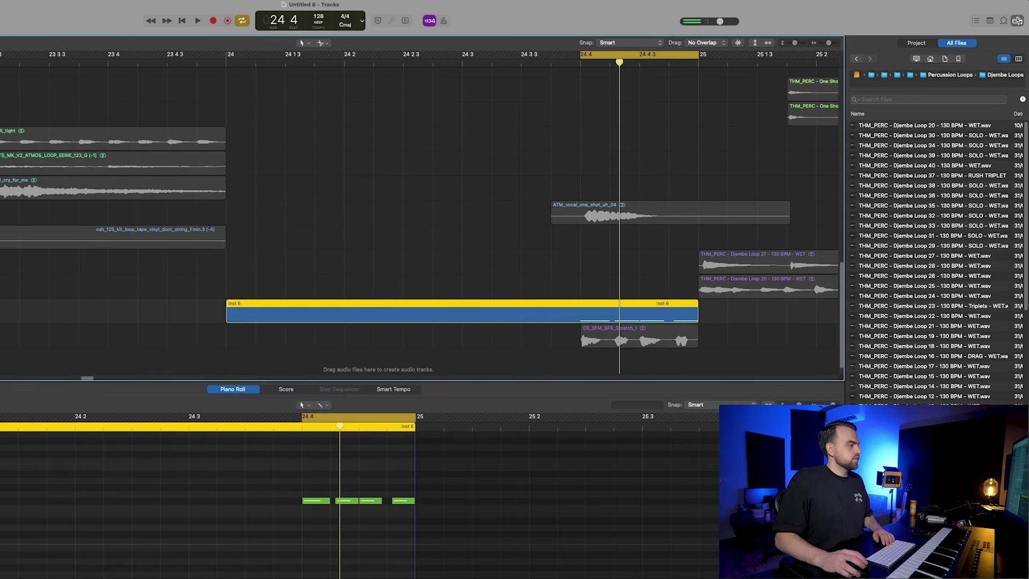
{"action": "left_click", "coordinate": [637, 337]}
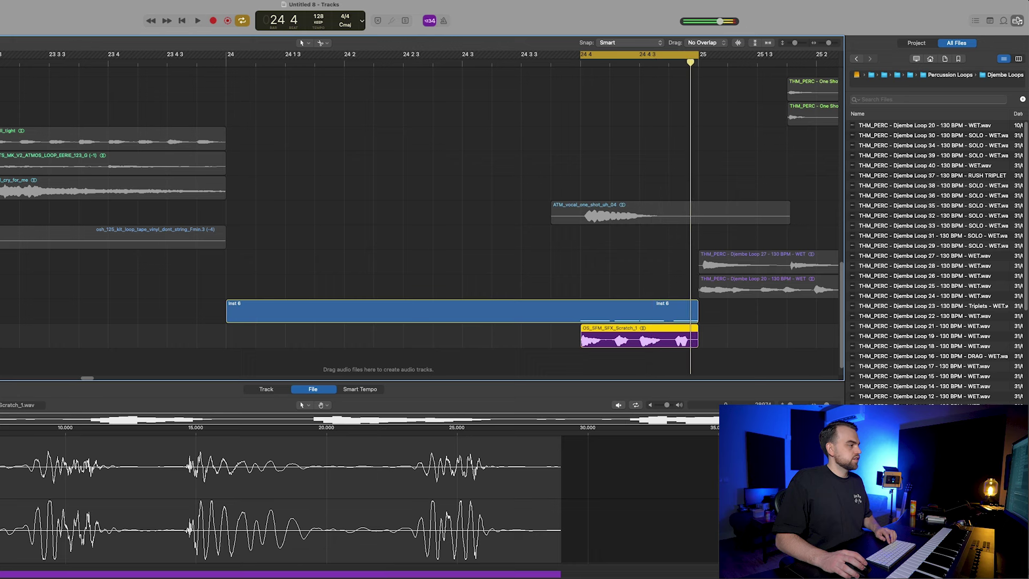
{"action": "key", "text": "ctrl+s"}
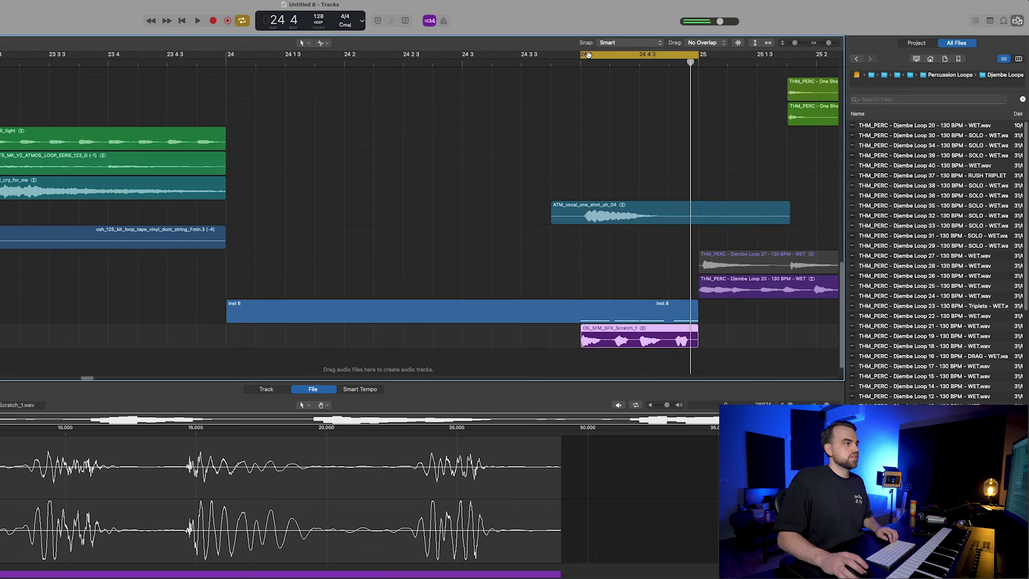
Step: Turn off the cycle, close the audio editor, and play the full mix through bar 24 into the drop
{"action": "key", "text": "space"}
{"action": "key", "text": "super+Left"}
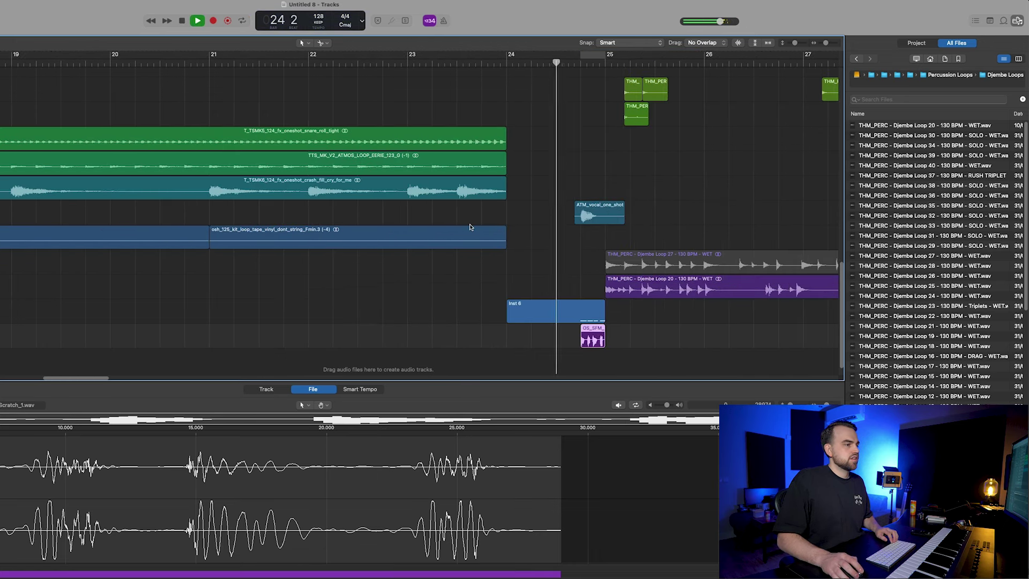
{"action": "key", "text": "e"}
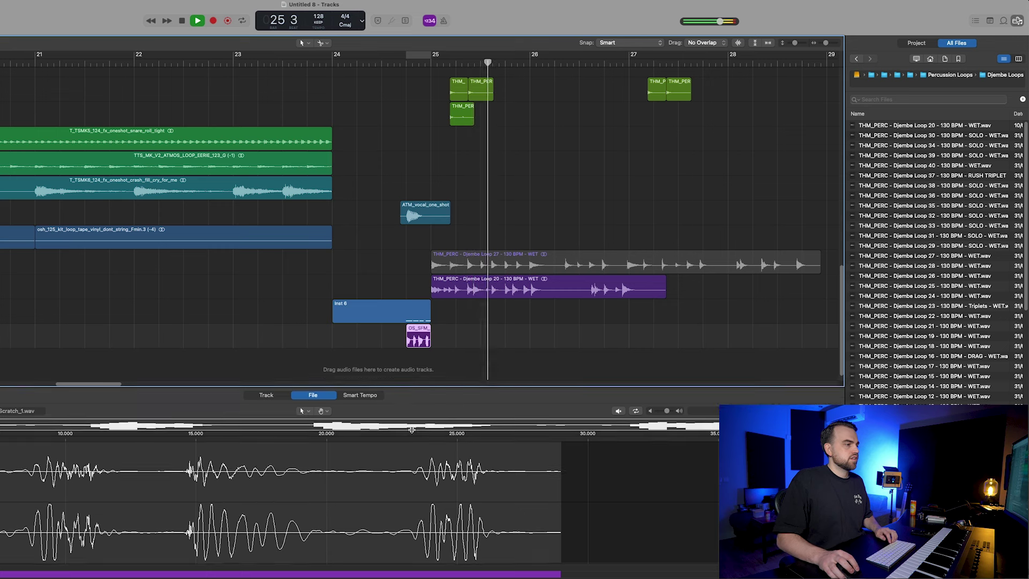
{"action": "key", "text": "super+Left"}
{"action": "key", "text": "super+Left"}
{"action": "key", "text": "super+Left"}
{"action": "key", "text": "super+Up"}
{"action": "key", "text": "super+Up"}
{"action": "key", "text": "super+Up"}
{"action": "key", "text": "super+Left"}
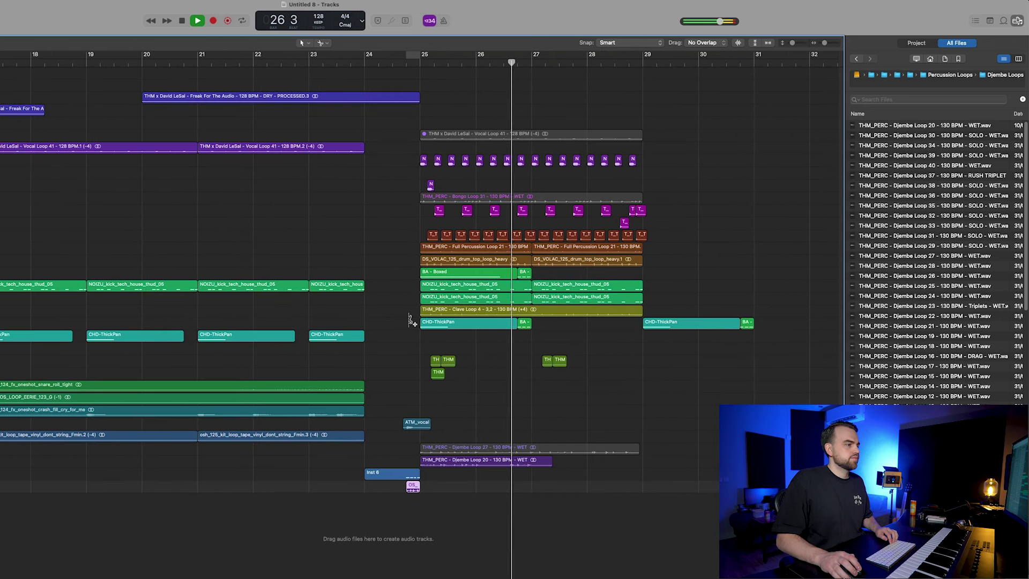
{"action": "key", "text": "super+Up"}
{"action": "key", "text": "super+Up"}
Step: Replay the transition into the drop from just before bar 24
{"action": "left_click", "coordinate": [348, 62]}
{"action": "key", "text": "super+Left"}
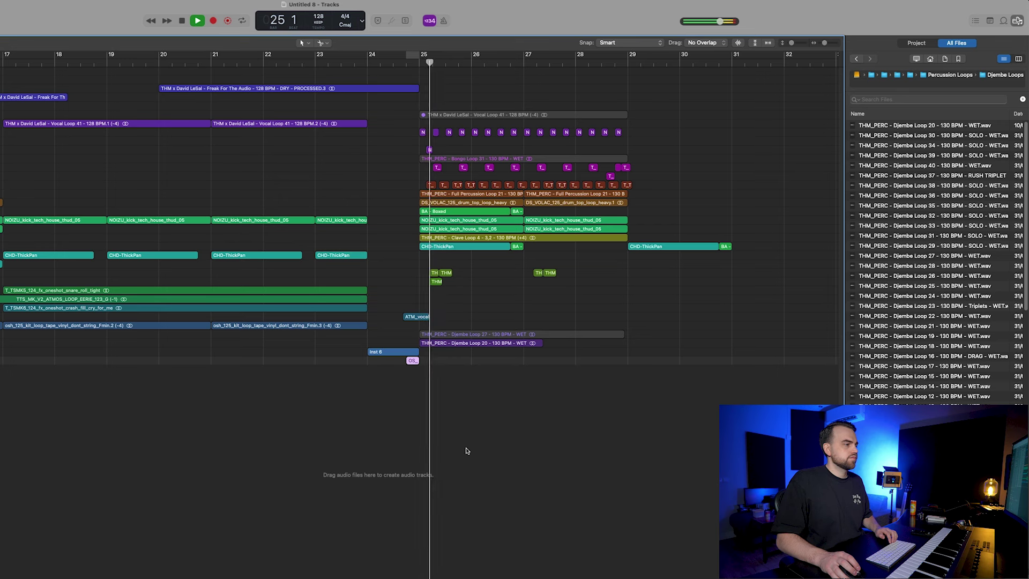
{"action": "key", "text": "super+Down"}
{"action": "key", "text": "super+Down"}
{"action": "key", "text": "super+Left"}
{"action": "key", "text": "super+Up"}
{"action": "key", "text": "super+Up"}
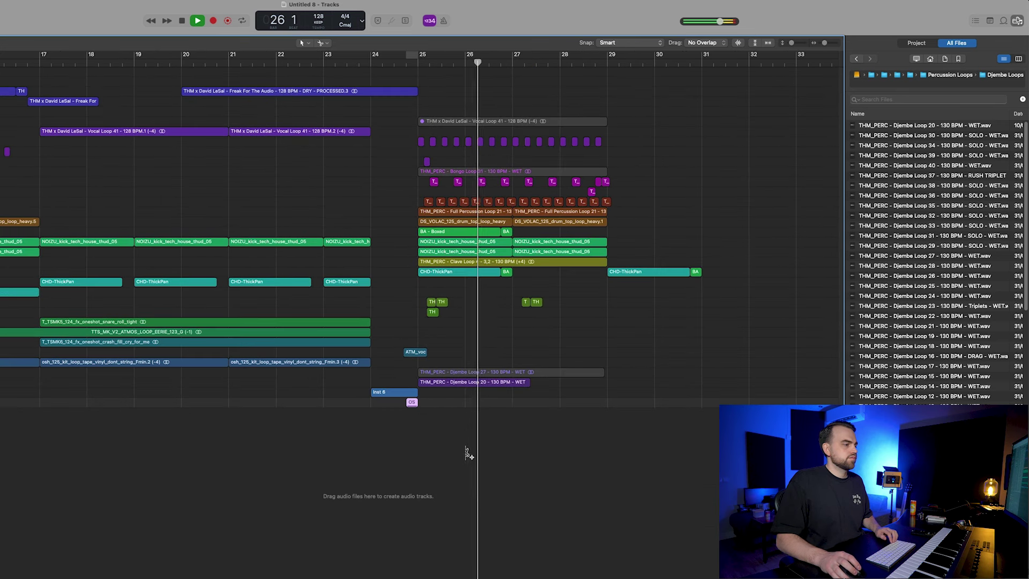
Step: Add Kickstart 2 to the Djembe Loop 20 track with 1/4 sync and 100% mix, and close its window
{"action": "left_click", "coordinate": [1, 382]}
{"action": "key", "text": "space"}
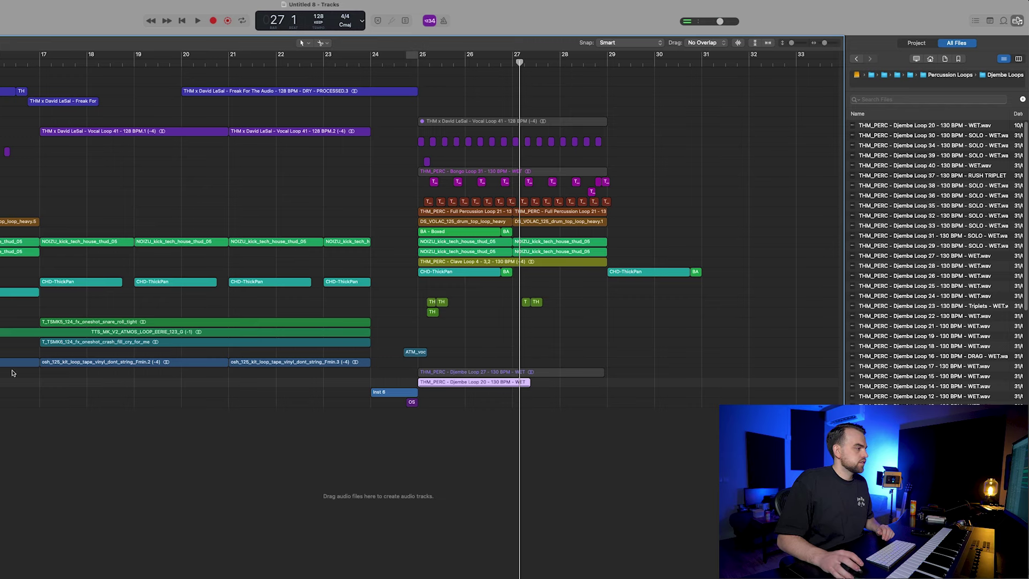
{"action": "key", "text": "v"}
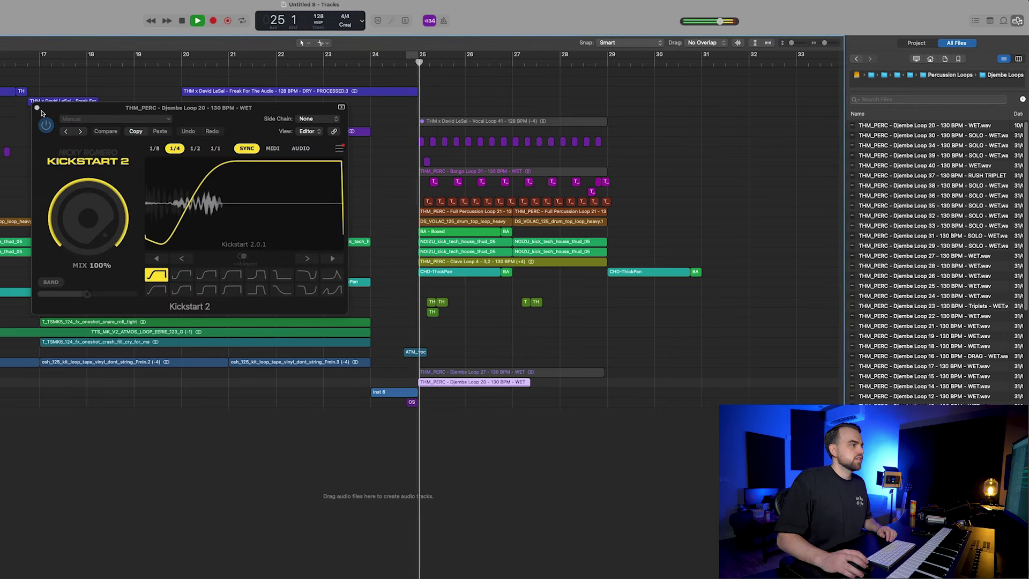
{"action": "left_click", "coordinate": [37, 108]}
Step: Play the drop from bar 25 to check the ducked djembe loop against the full arrangement
{"action": "scroll", "coordinate": [433, 305], "scroll_direction": "up", "scroll_amount": 4}
{"action": "key", "text": "super+Down"}
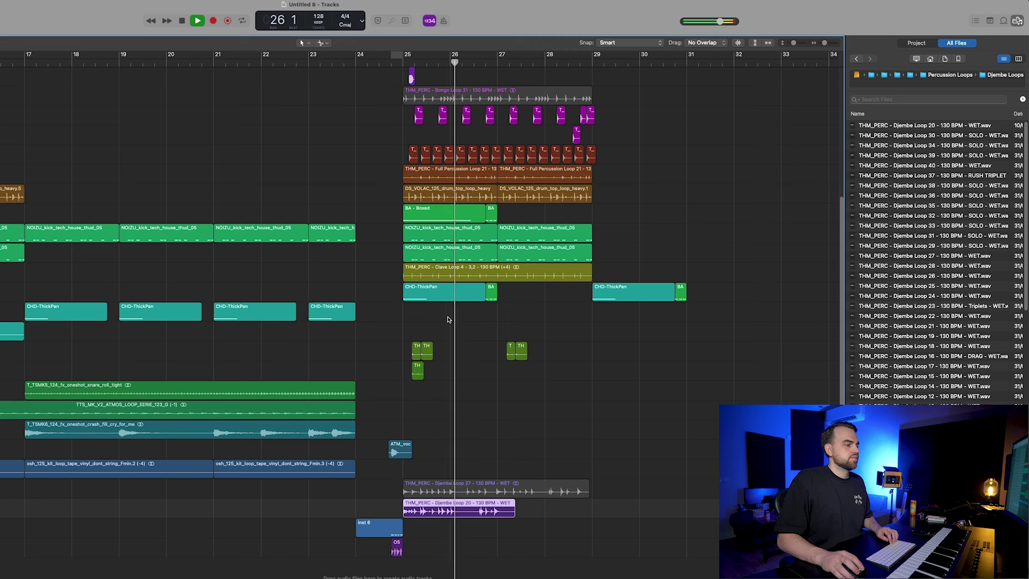
{"action": "key", "text": "super+Left"}
{"action": "key", "text": "super+Left"}
{"action": "scroll", "coordinate": [493, 398], "scroll_direction": "right", "scroll_amount": 2}
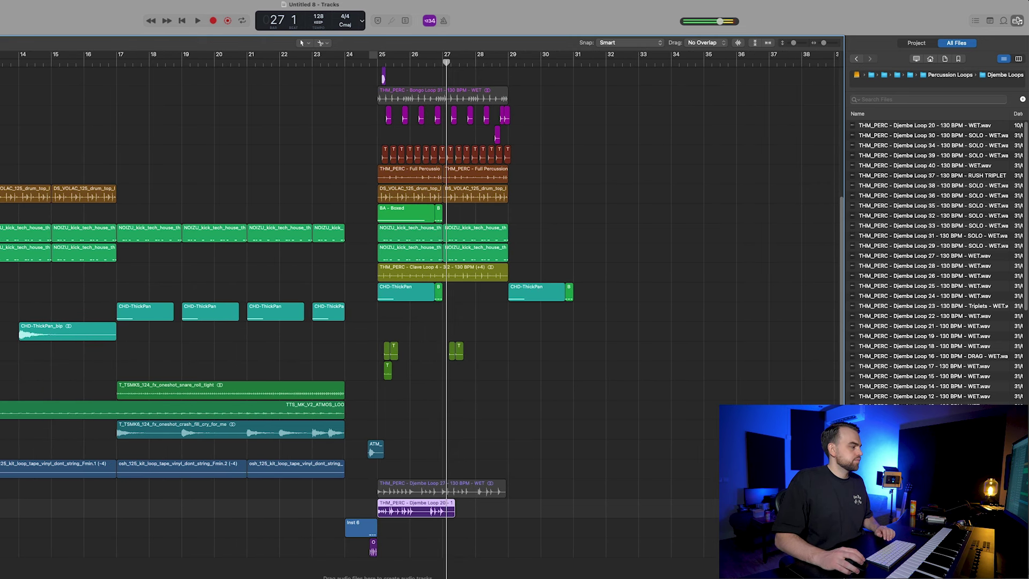
Step: Solo Djembe Loop 20 and play it in a cycle range from bar 25 to bar 28
{"action": "key", "text": "space"}
{"action": "key", "text": "ctrl+s"}
{"action": "key", "text": "u"}
{"action": "key", "text": "space"}
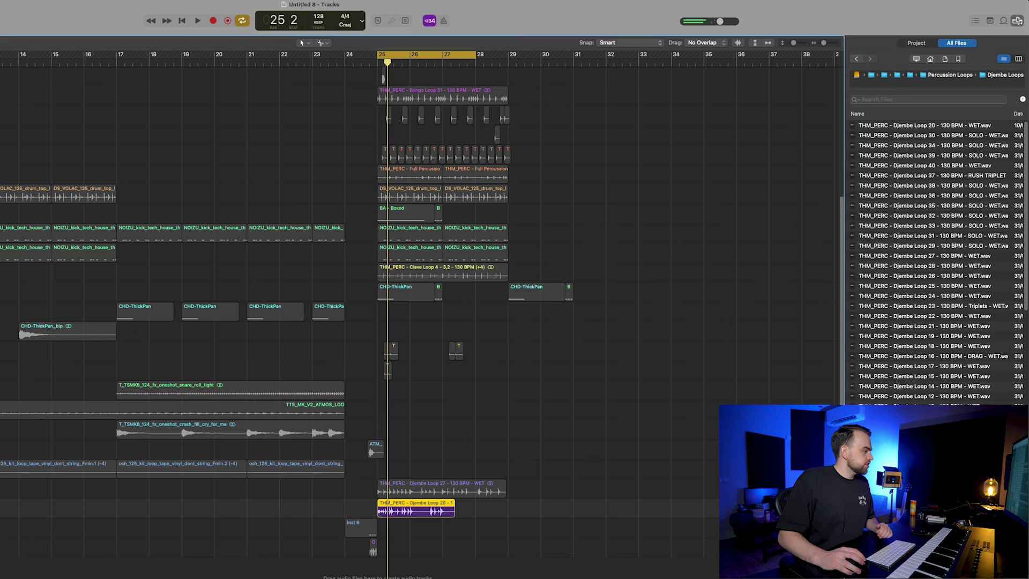
Step: Open Match EQ on the Djembe Loop 20 track and bounce the Inst 6 region at bar 24 in place to a new track
{"action": "key", "text": "v"}
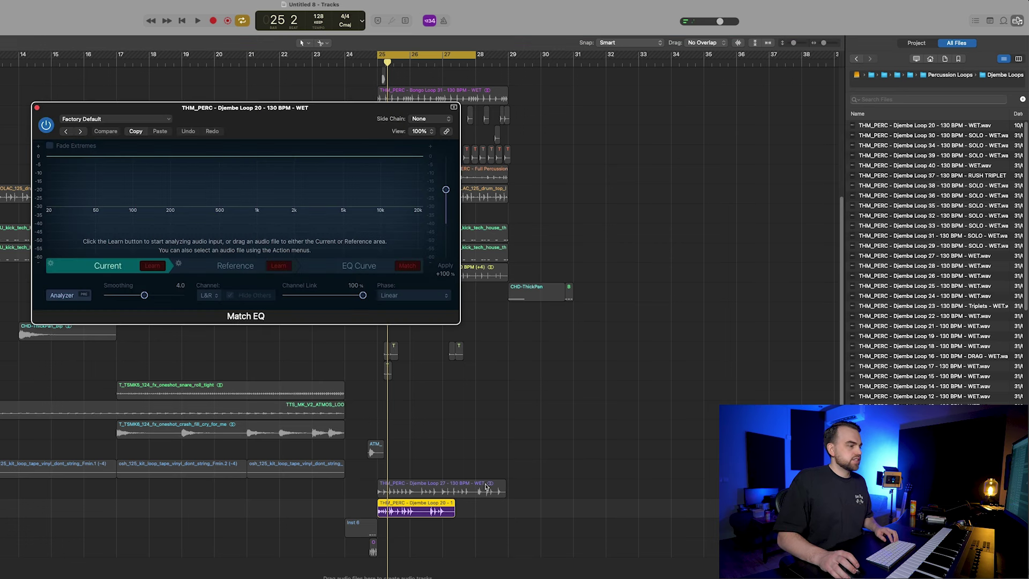
{"action": "key", "text": "super+Right"}
{"action": "key", "text": "super+Right"}
{"action": "key", "text": "super+Right"}
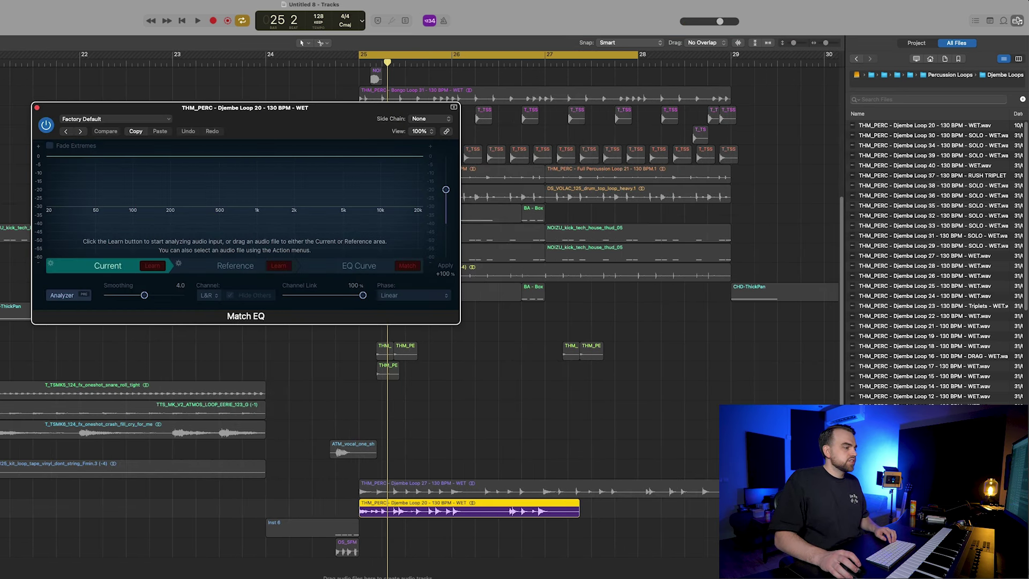
{"action": "right_click", "coordinate": [325, 531]}
{"action": "left_click", "coordinate": [322, 528]}
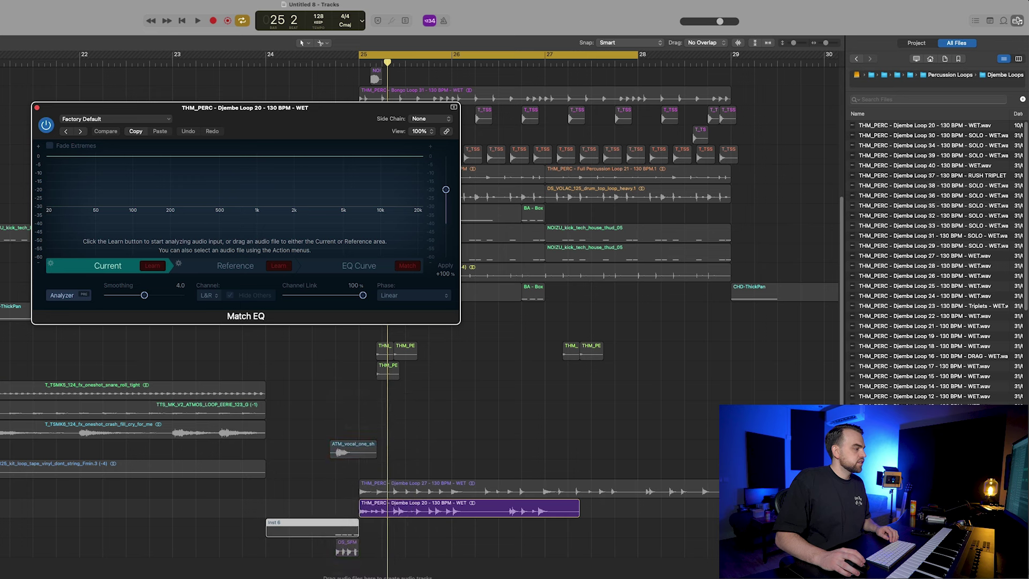
{"action": "right_click", "coordinate": [329, 534]}
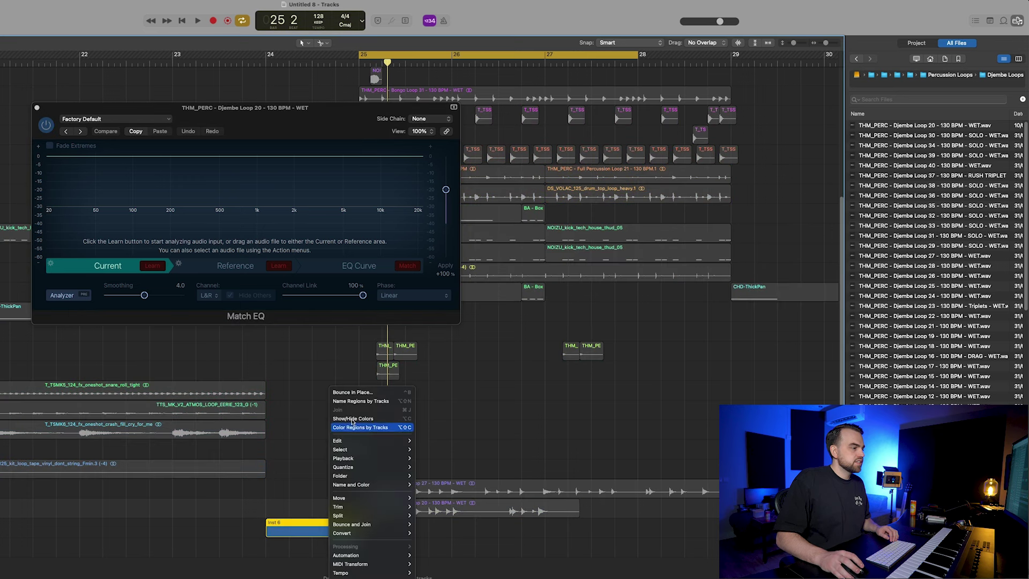
{"action": "left_click", "coordinate": [358, 393]}
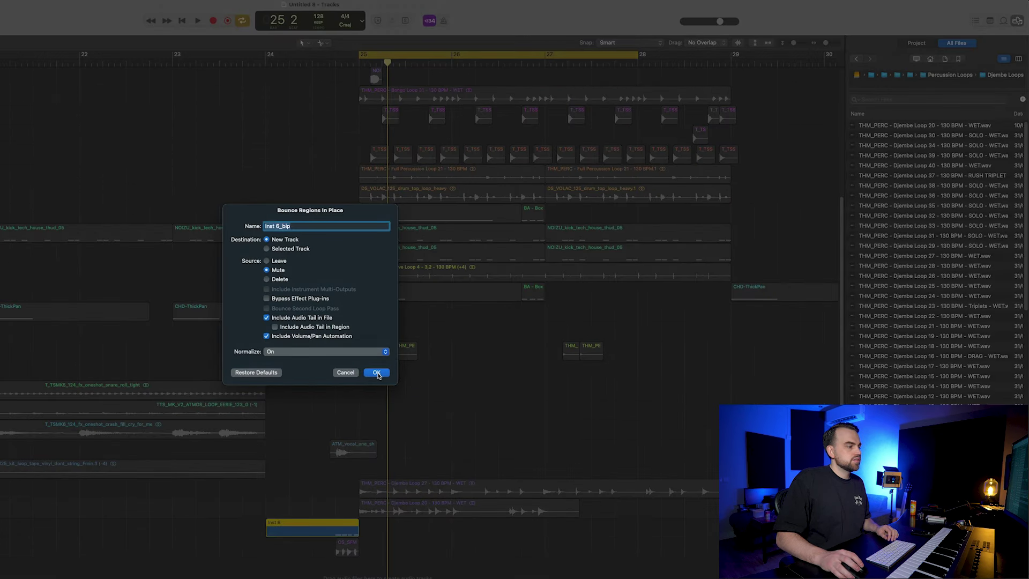
{"action": "left_click", "coordinate": [377, 373]}
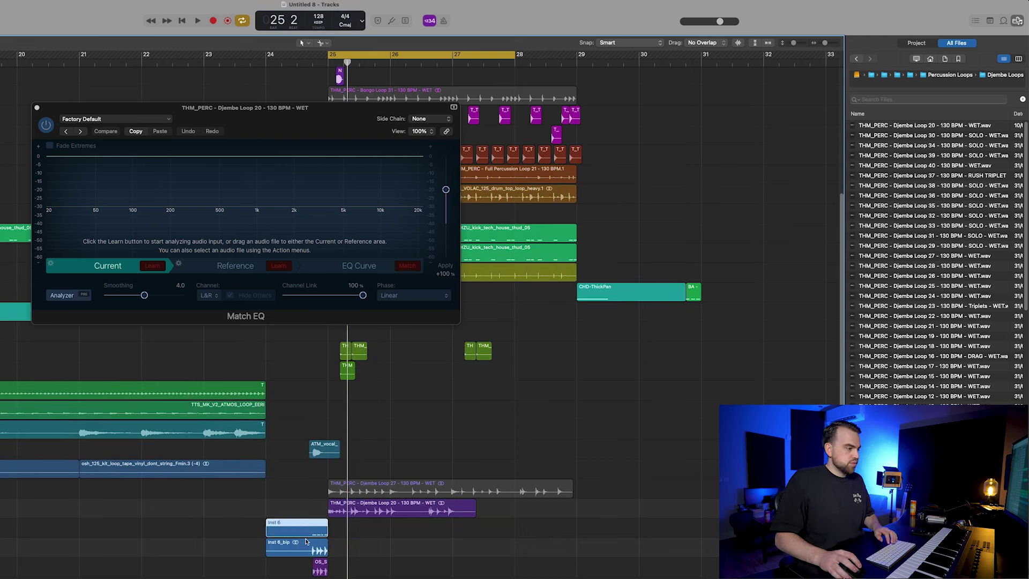
Step: Load the bounced Inst 6_bip audio as the Match EQ reference and learn the current spectrum from the soloed Djembe Loop 20
{"action": "left_click_drag", "start_coordinate": [311, 551], "coordinate": [236, 265]}
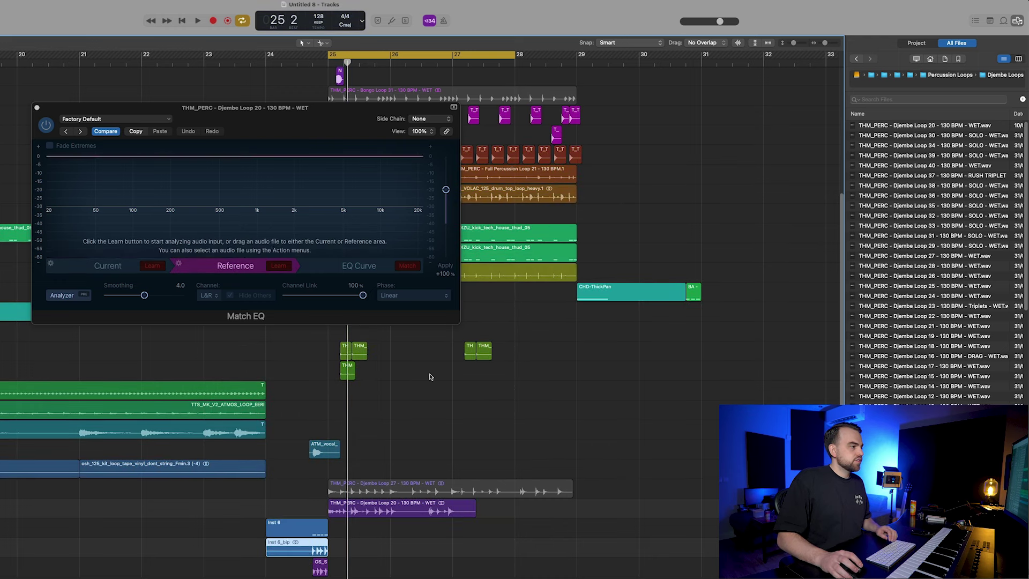
{"action": "left_click", "coordinate": [152, 267]}
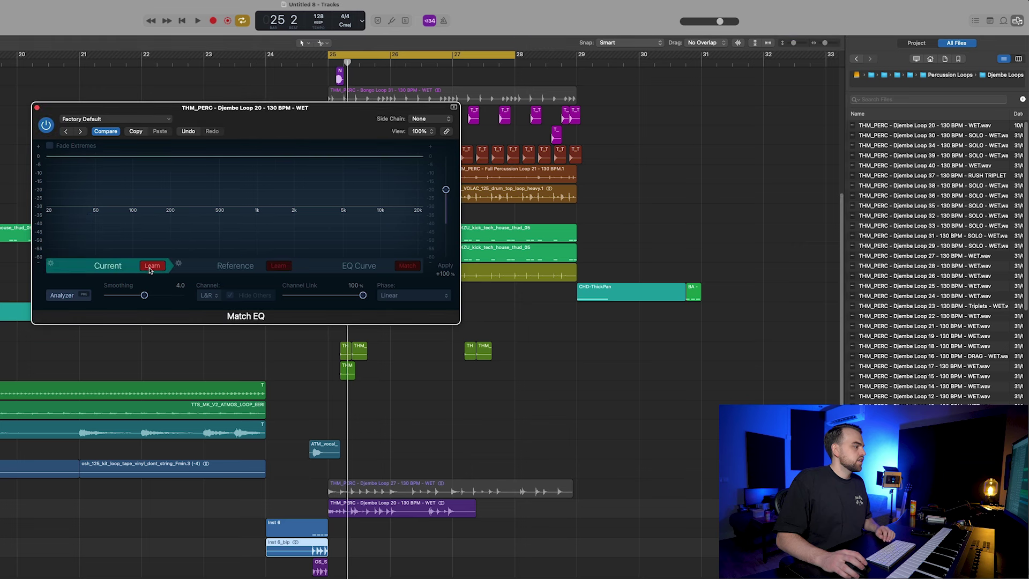
{"action": "left_click", "coordinate": [349, 507]}
{"action": "key", "text": "ctrl+s"}
{"action": "key", "text": "space"}
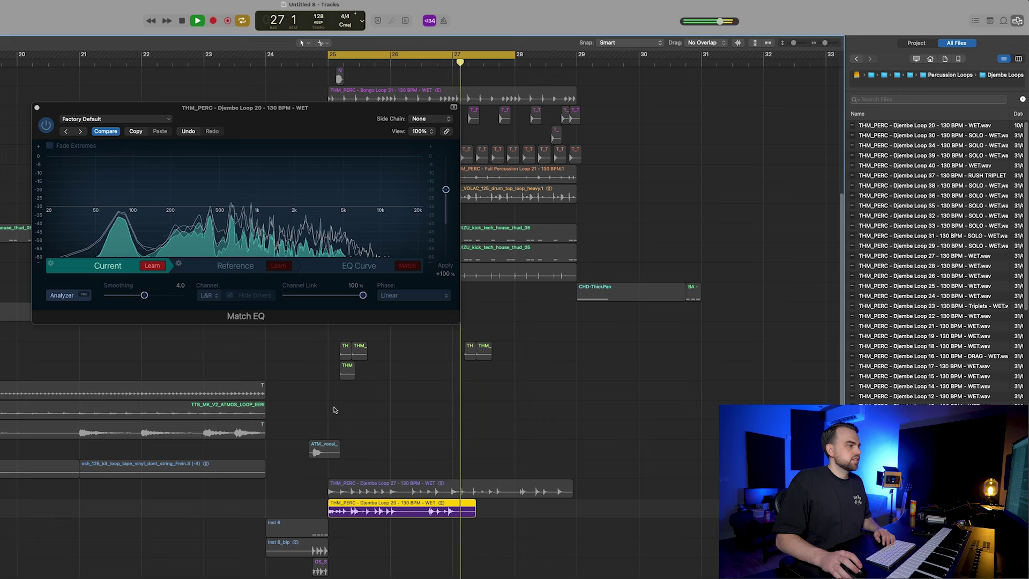
{"action": "key", "text": "space"}
Step: Match the EQ curve, set smoothing to 0.0 and apply to +27%, and play the soloed djembe loop
{"action": "left_click", "coordinate": [410, 268]}
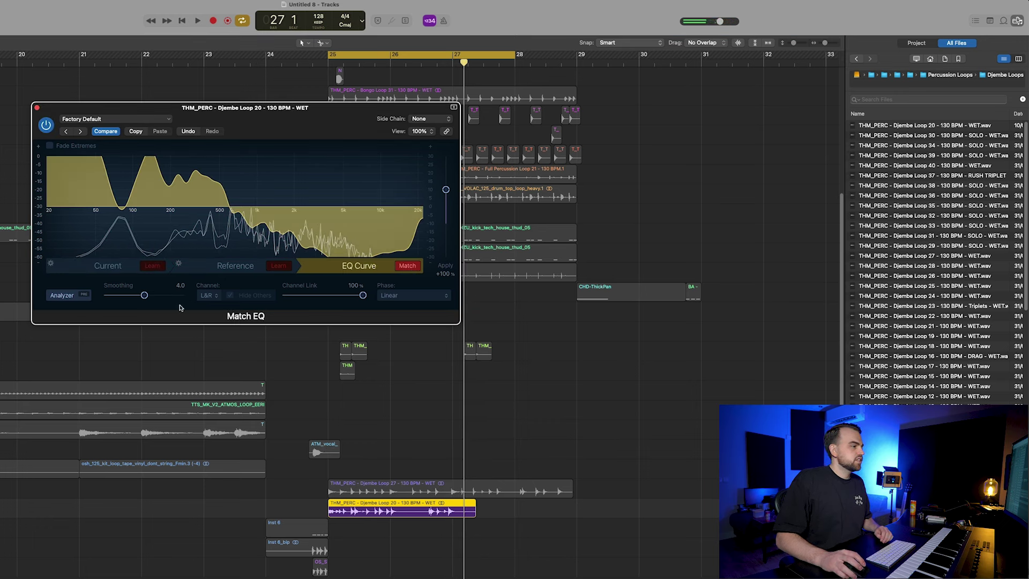
{"action": "left_click_drag", "start_coordinate": [184, 294], "coordinate": [104, 294]}
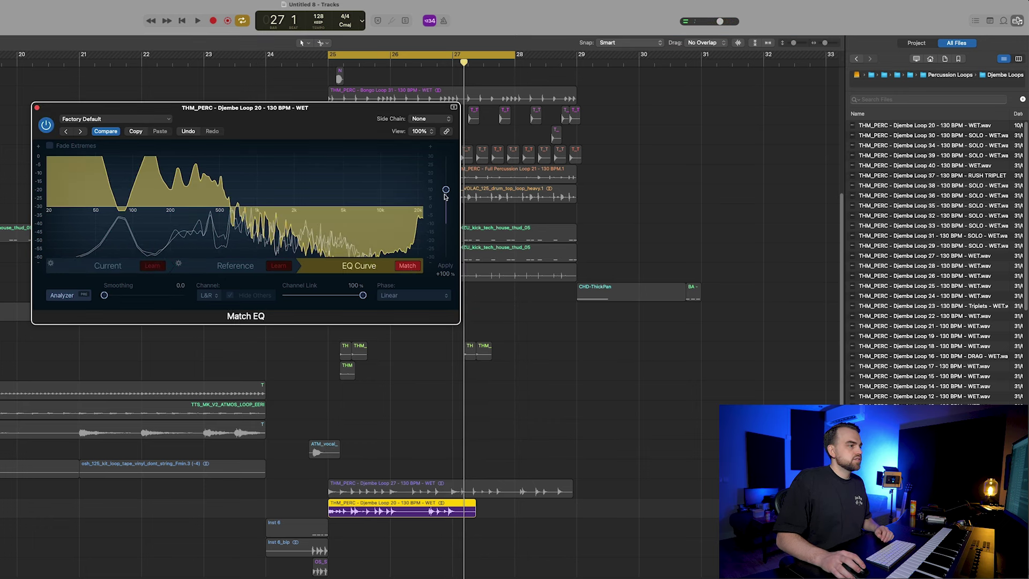
{"action": "left_click_drag", "start_coordinate": [445, 197], "coordinate": [446, 214]}
{"action": "key", "text": "space"}
{"action": "key", "text": "space"}
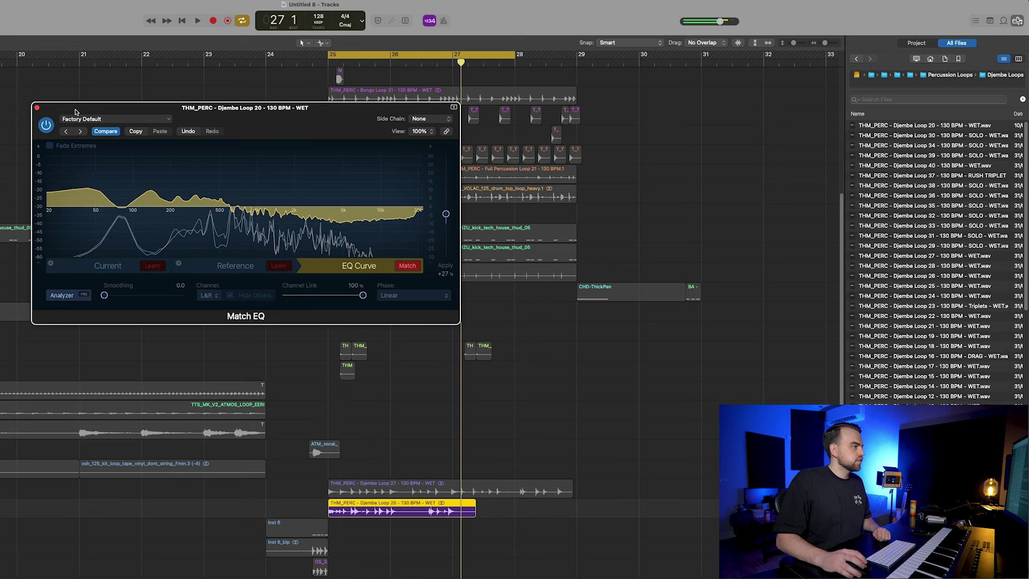
Step: Close Match EQ, unsolo Djembe Loop 20 and mute the bounced Inst 6_bip region
{"action": "left_click", "coordinate": [36, 108]}
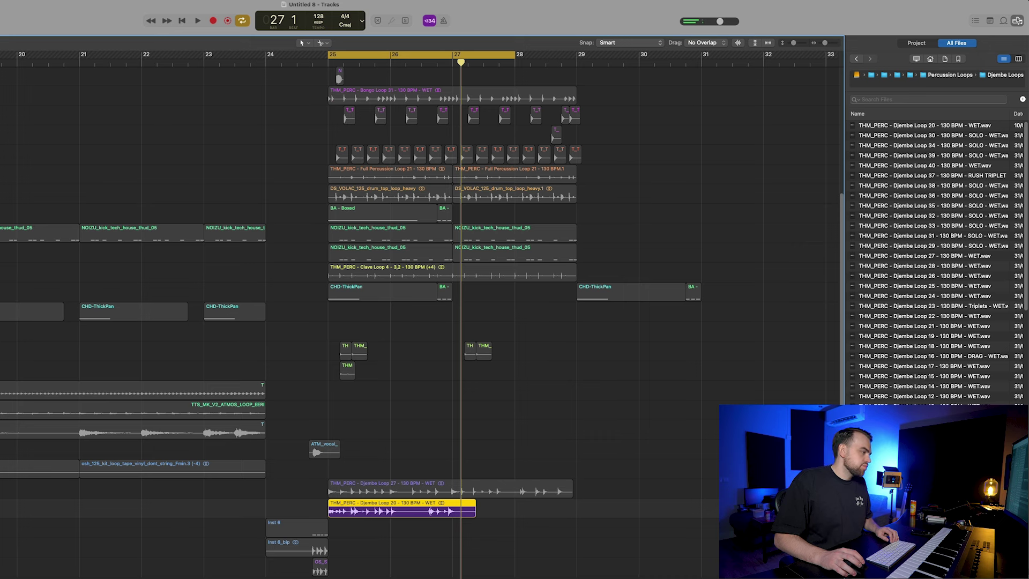
{"action": "key", "text": "ctrl+s"}
{"action": "left_click", "coordinate": [767, 528]}
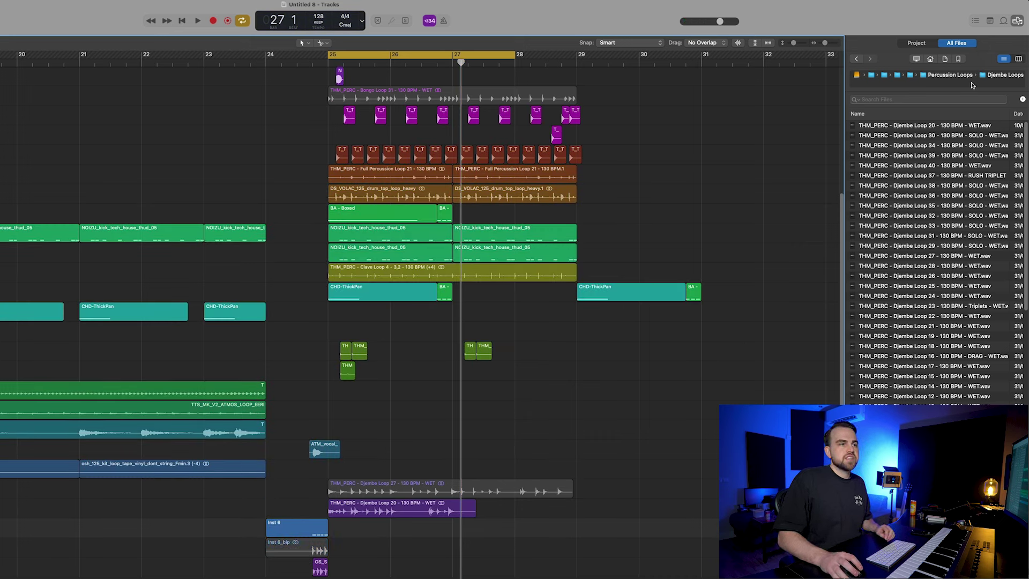
Step: Browse to the Bongo Loops folder of the percussion loops and audition Bongo Loop 34 and Bongo Loop 25
{"action": "scroll", "coordinate": [919, 279], "scroll_direction": "down", "scroll_amount": 10}
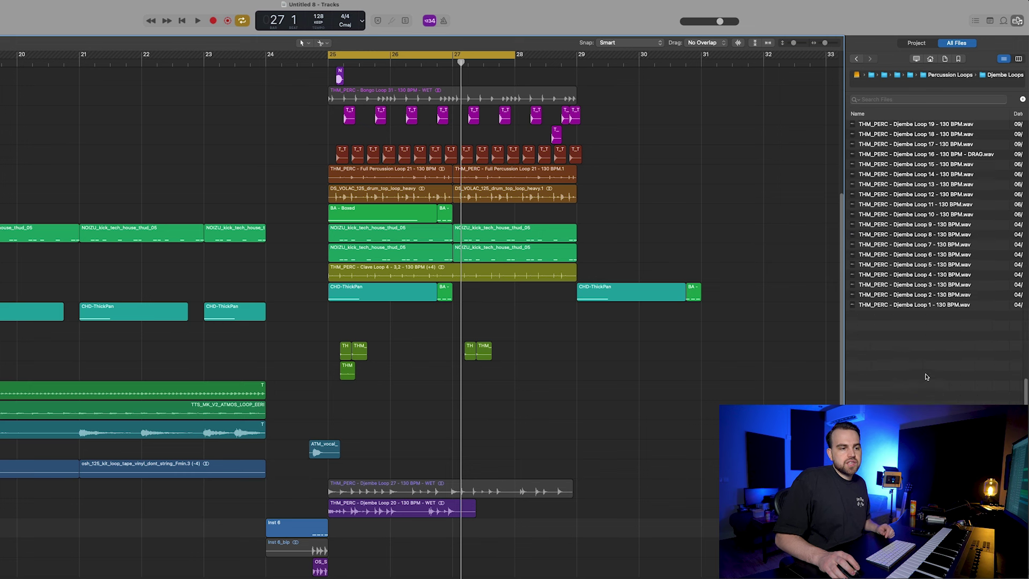
{"action": "left_click", "coordinate": [936, 76]}
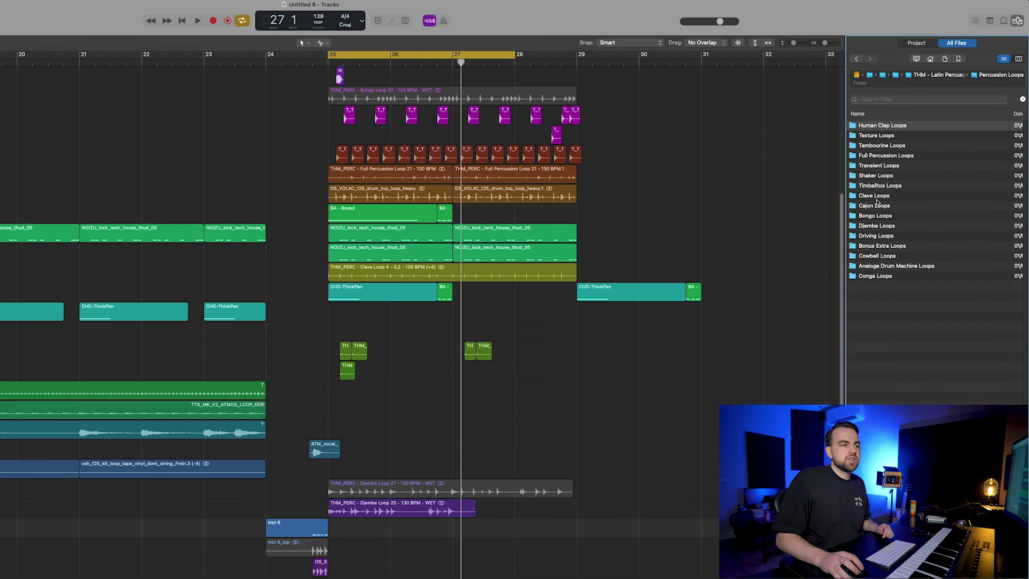
{"action": "double_click", "coordinate": [888, 216]}
{"action": "left_click", "coordinate": [922, 198]}
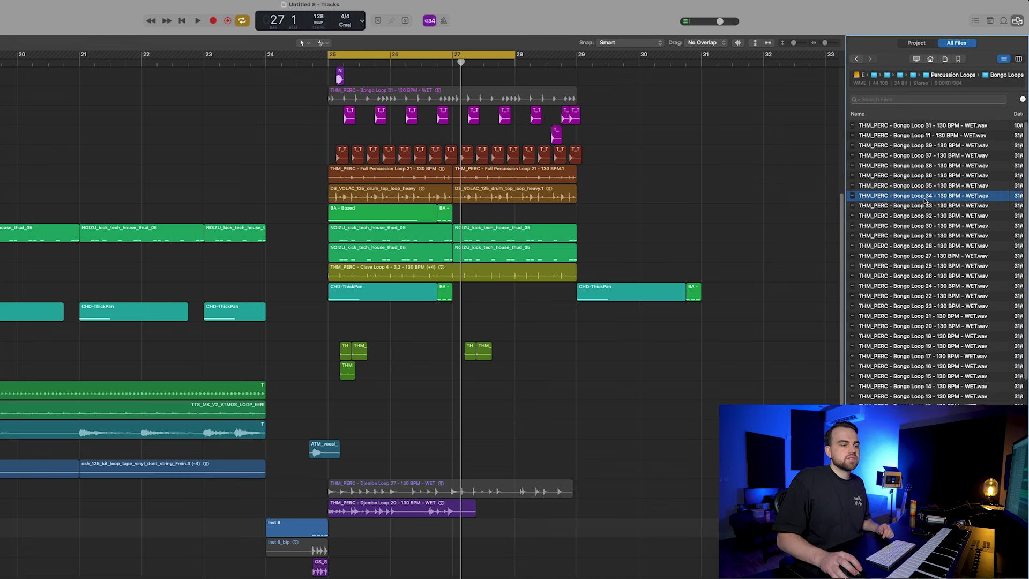
{"action": "left_click", "coordinate": [932, 267]}
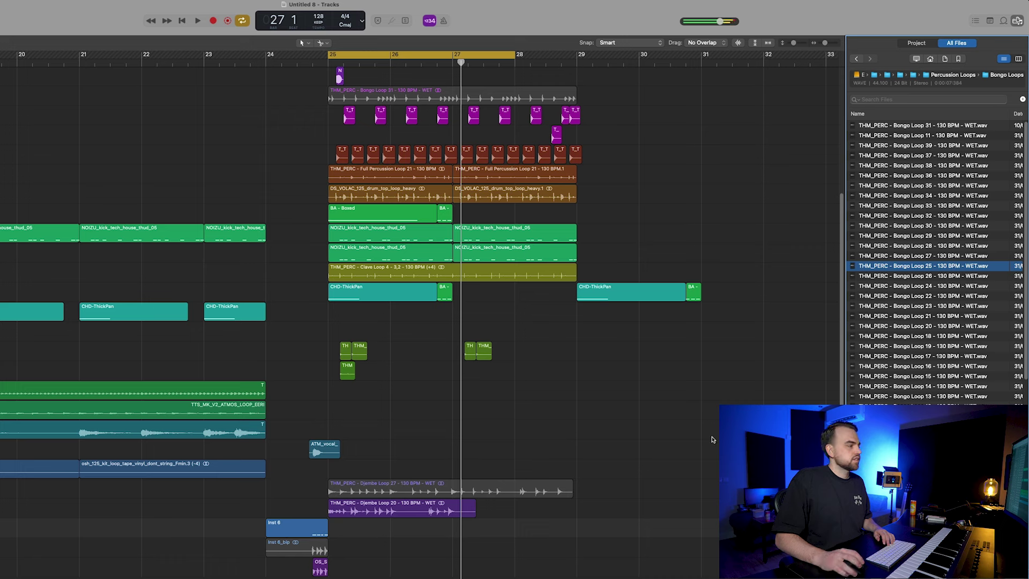
Step: Load Bongo Loop 25 as the Match EQ reference for Djembe Loop 20, match the curve and set apply to +71%
{"action": "left_click", "coordinate": [401, 506]}
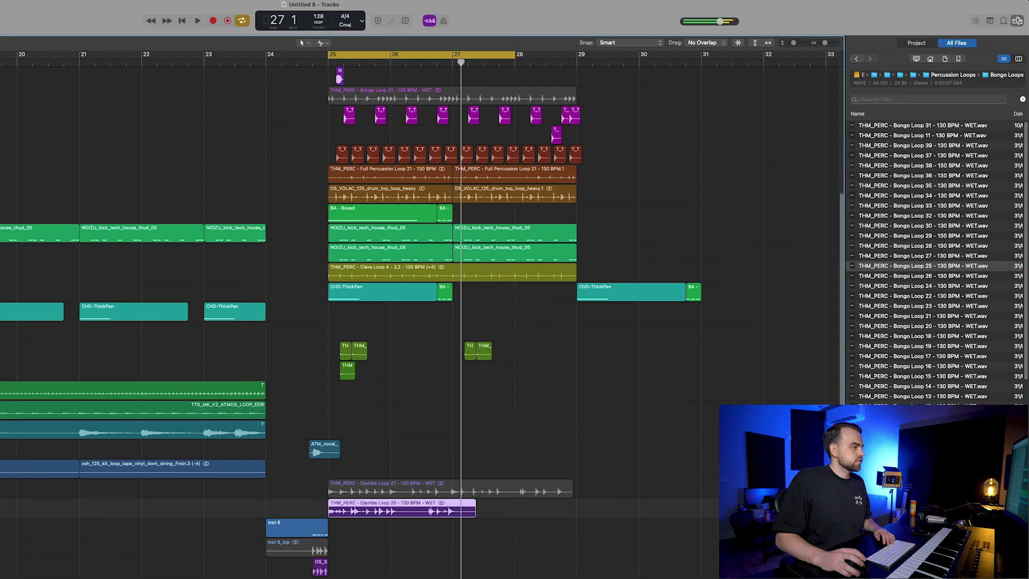
{"action": "key", "text": "v"}
{"action": "left_click", "coordinate": [270, 266]}
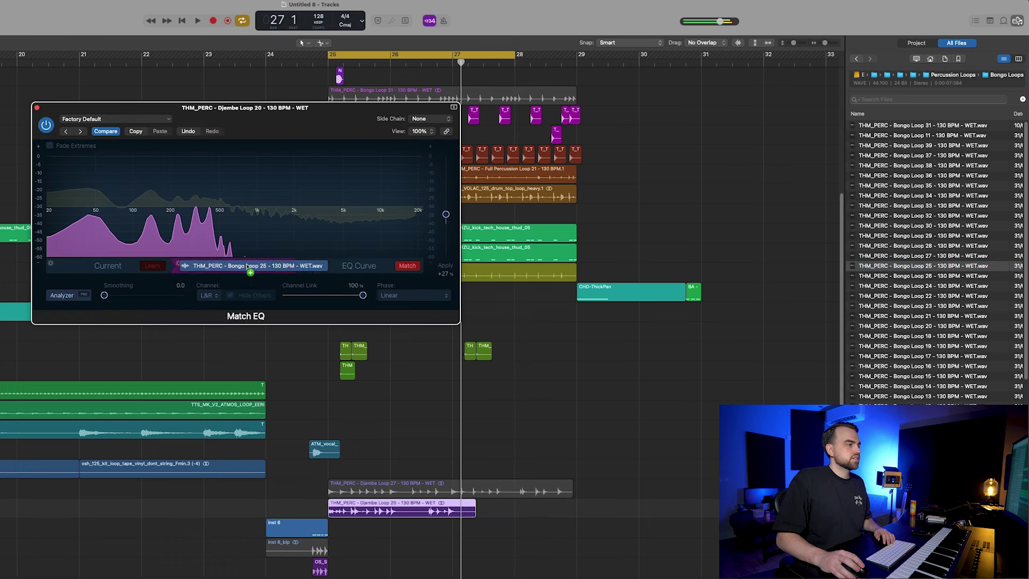
{"action": "left_click", "coordinate": [406, 266]}
{"action": "left_click_drag", "start_coordinate": [446, 215], "coordinate": [445, 199]}
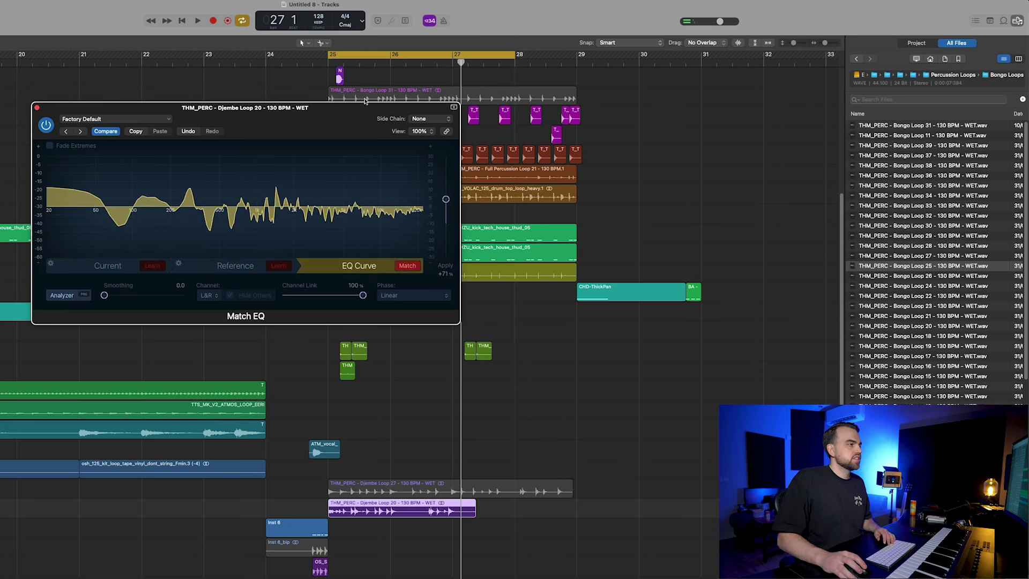
Step: Raise the Match EQ apply amount to +88% while playing the soloed djembe loop, unsolo it and close the plug-in
{"action": "key", "text": "ctrl+s"}
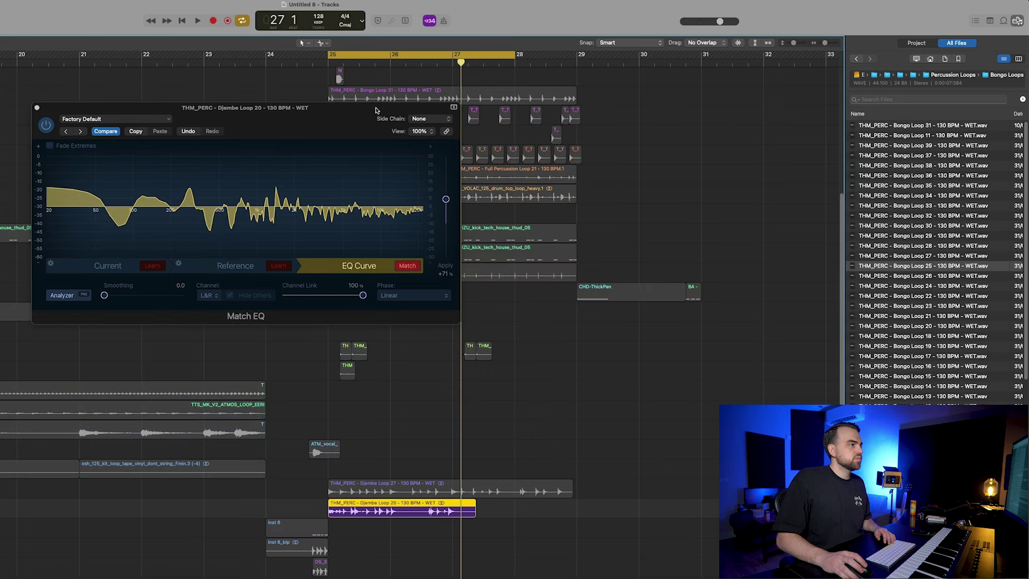
{"action": "key", "text": "space"}
{"action": "left_click_drag", "start_coordinate": [445, 199], "coordinate": [445, 195]}
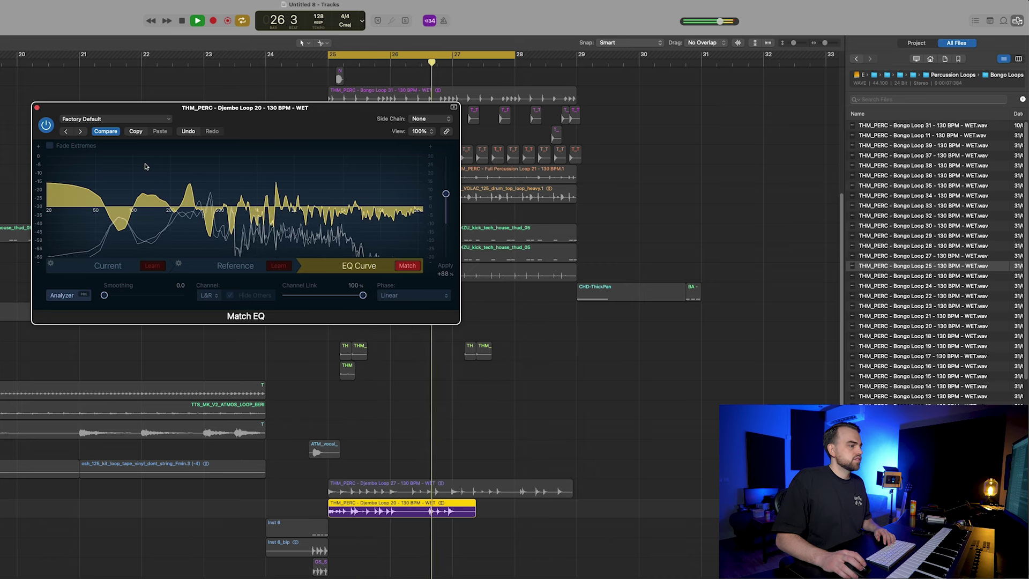
{"action": "key", "text": "space"}
{"action": "left_click", "coordinate": [2, 212]}
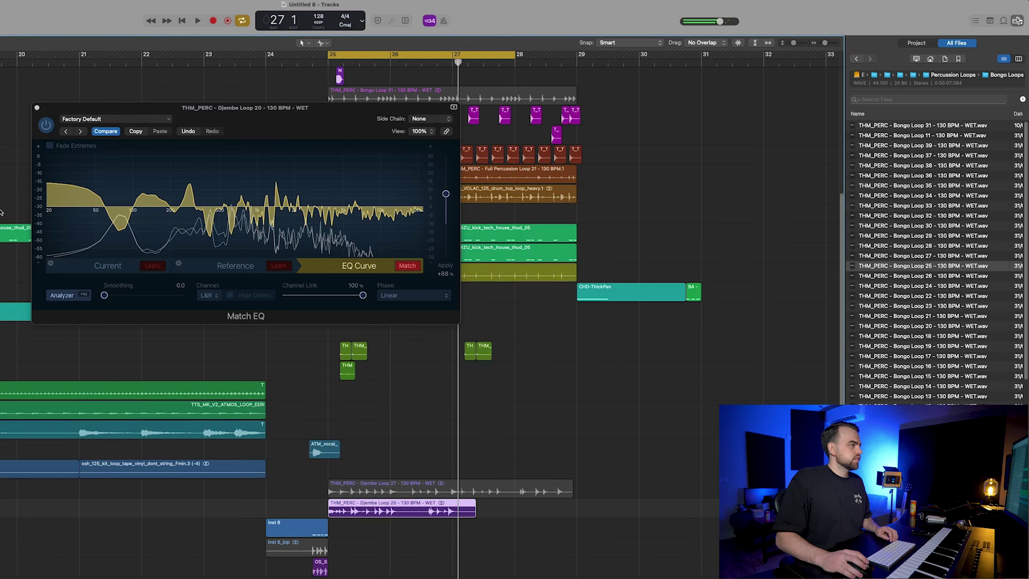
{"action": "left_click", "coordinate": [37, 109]}
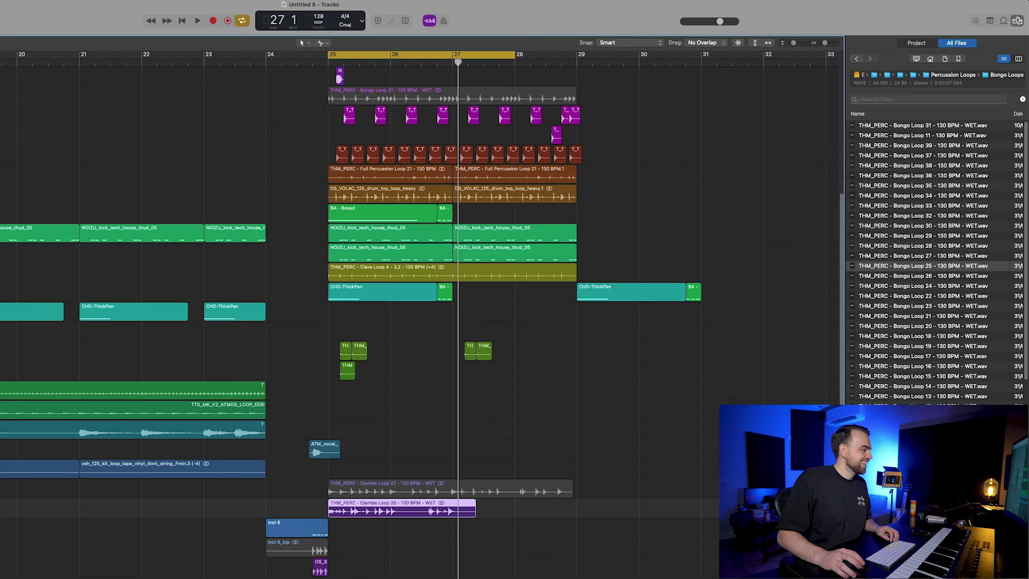
Step: Set the Little AlterBoy formant on Djembe Loop 20 to -0.8 while the drop plays, and close its window
{"action": "key", "text": "v"}
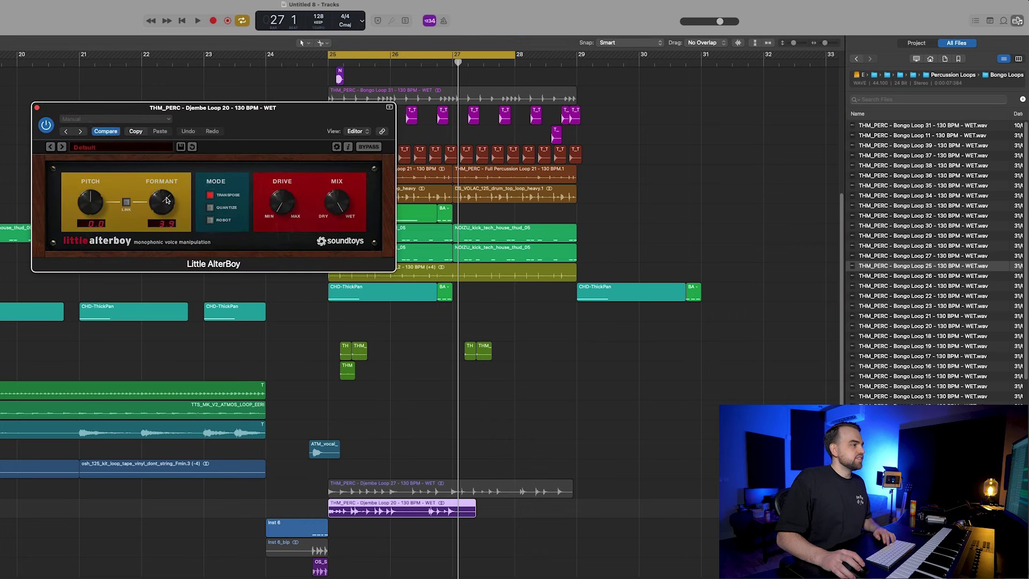
{"action": "key", "text": "space"}
{"action": "left_click_drag", "start_coordinate": [267, 213], "coordinate": [266, 215]}
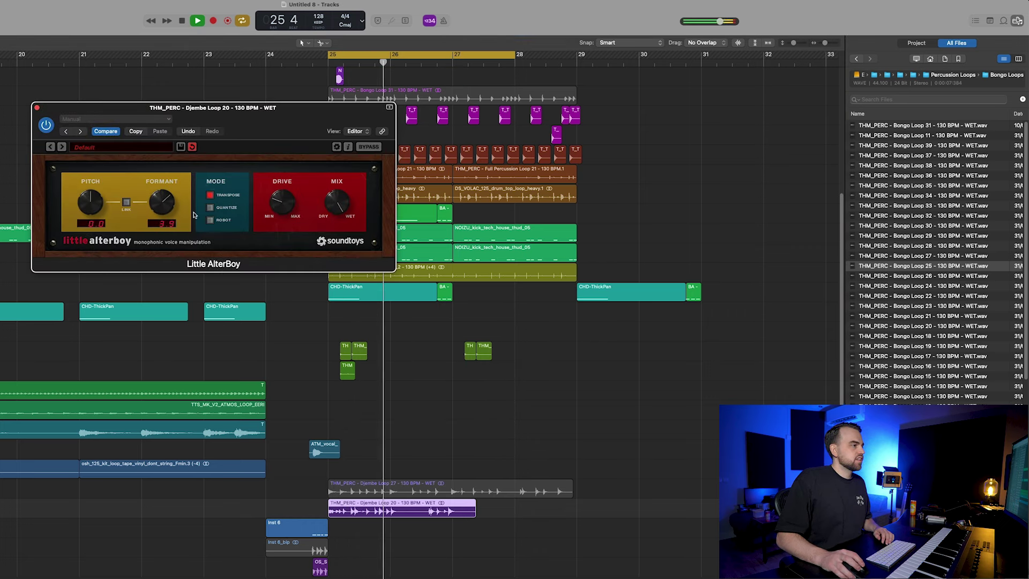
{"action": "mouse_move", "coordinate": [165, 199]}
{"action": "left_mouse_down"}
{"action": "mouse_move", "coordinate": [166, 213]}
{"action": "mouse_move", "coordinate": [172, 205]}
{"action": "left_mouse_up"}
{"action": "key", "text": "space"}
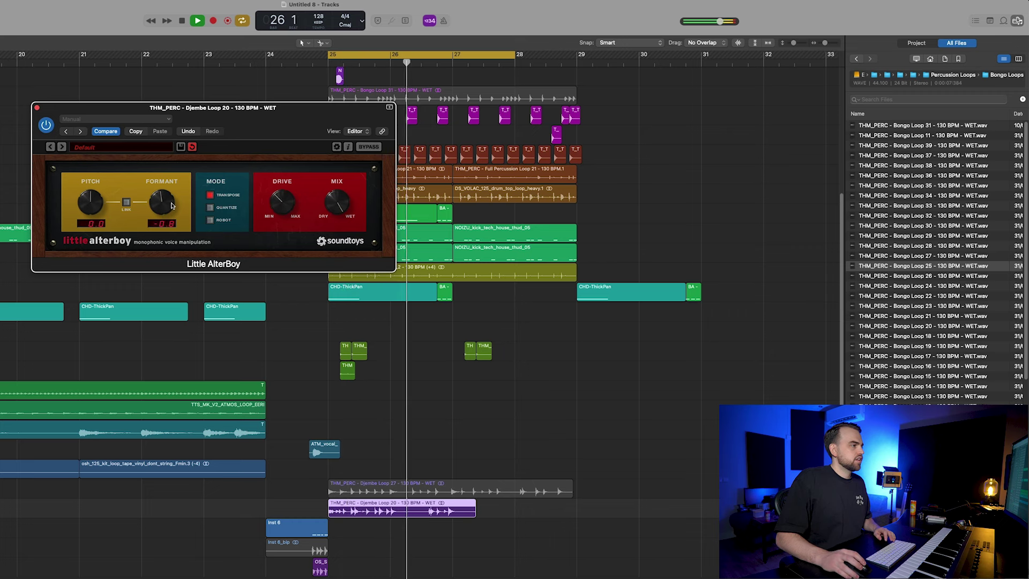
{"action": "left_click", "coordinate": [37, 108]}
Step: Play the cycle range from bar 25 to check the processed djembe loop in the full arrangement
{"action": "key", "text": "super+Left"}
{"action": "key", "text": "space"}
{"action": "key", "text": "space"}
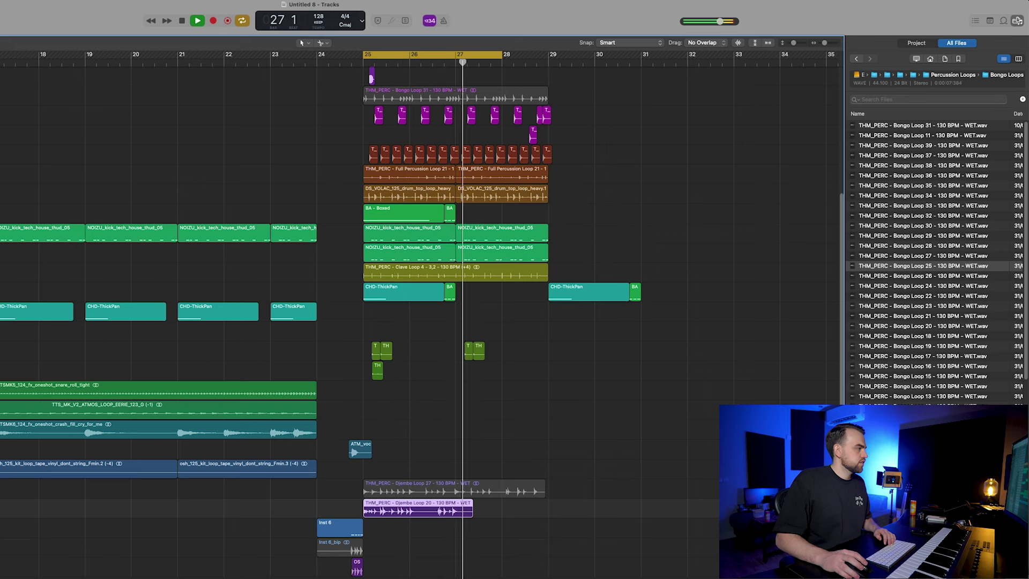
{"action": "key", "text": "space"}
{"action": "key", "text": "space"}
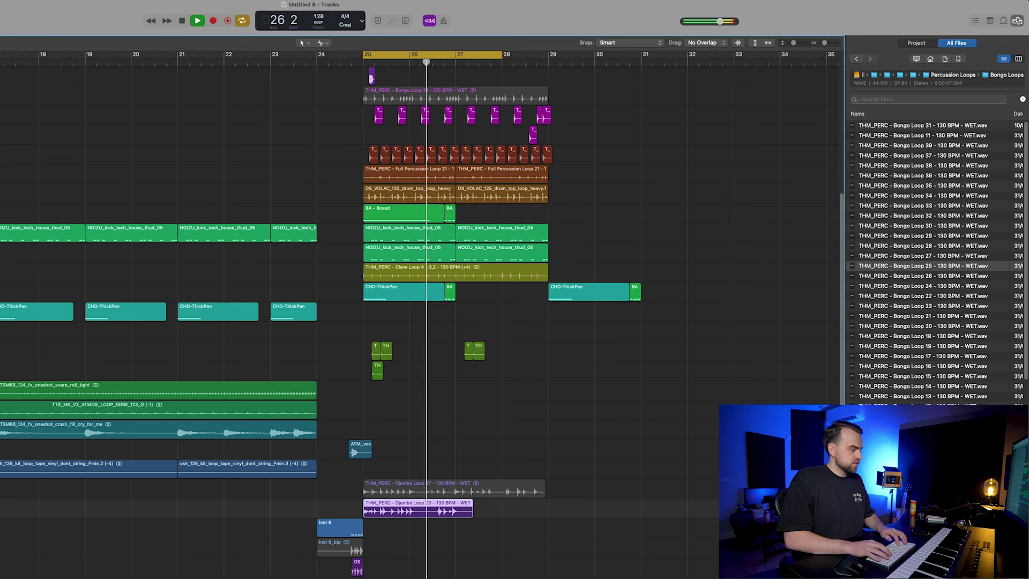
Step: Turn off the cycle range at bar 25 and stop playback
{"action": "key", "text": "super+Left"}
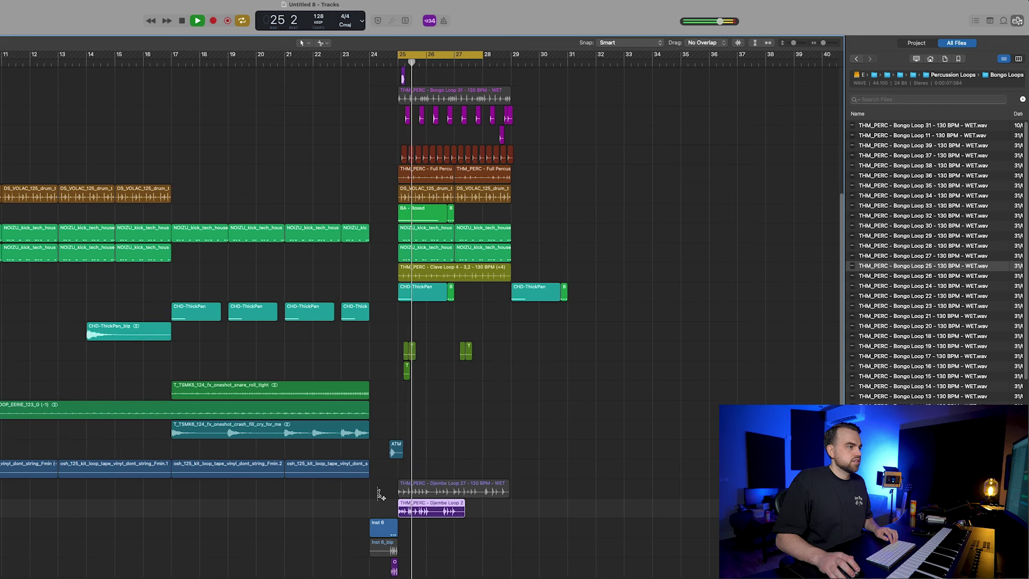
{"action": "key", "text": "super+Up"}
{"action": "left_click", "coordinate": [439, 54]}
{"action": "key", "text": "space"}
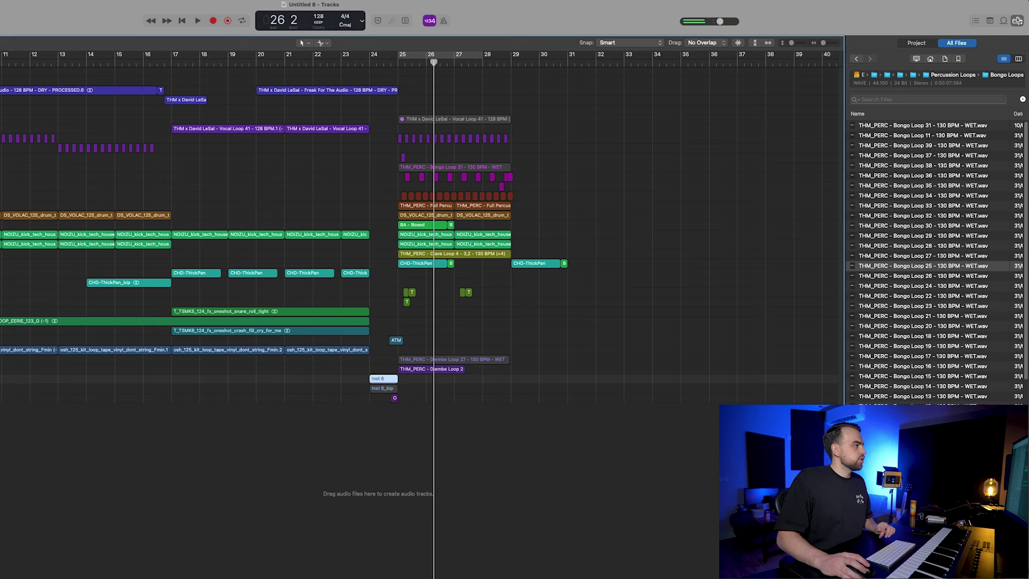
Step: Create another Serum instrument track and load BS Edge of Seventeen from Sam Smyers Tech House Collection Vol. 3
{"action": "key", "text": "alt+super+n"}
{"action": "key", "text": "Return"}
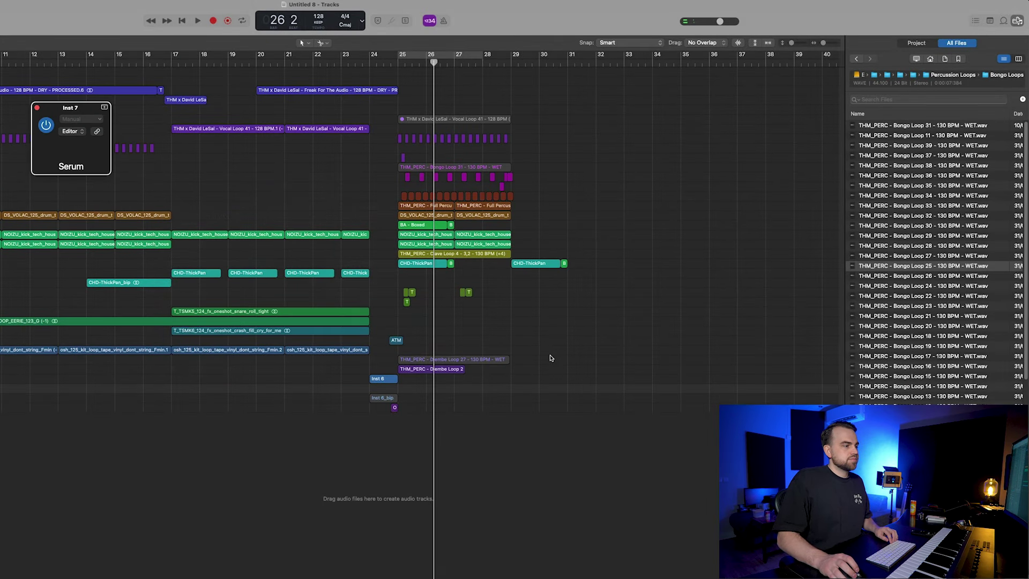
{"action": "left_click", "coordinate": [271, 147]}
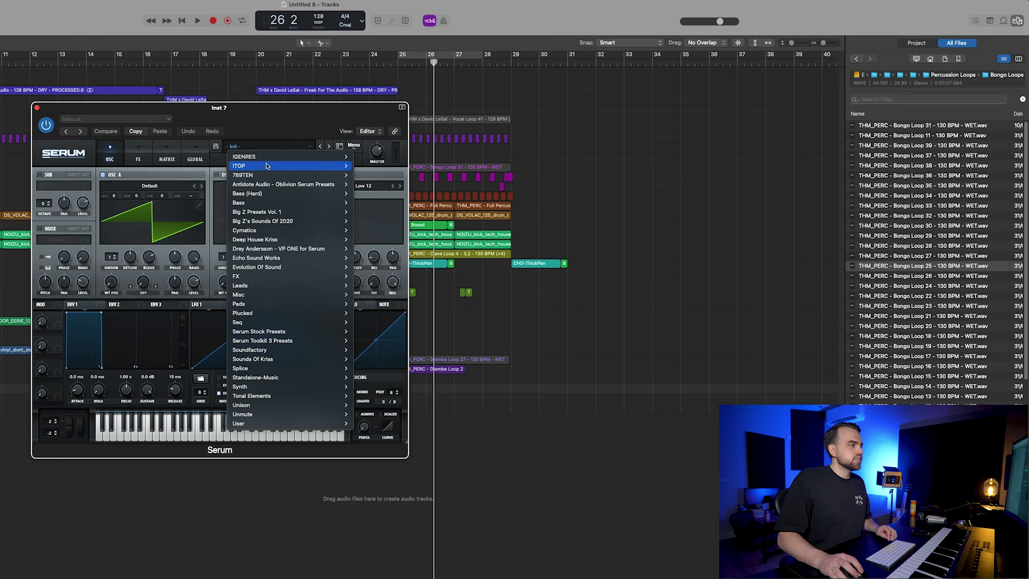
{"action": "mouse_move", "coordinate": [284, 166]}
{"action": "mouse_move", "coordinate": [410, 240]}
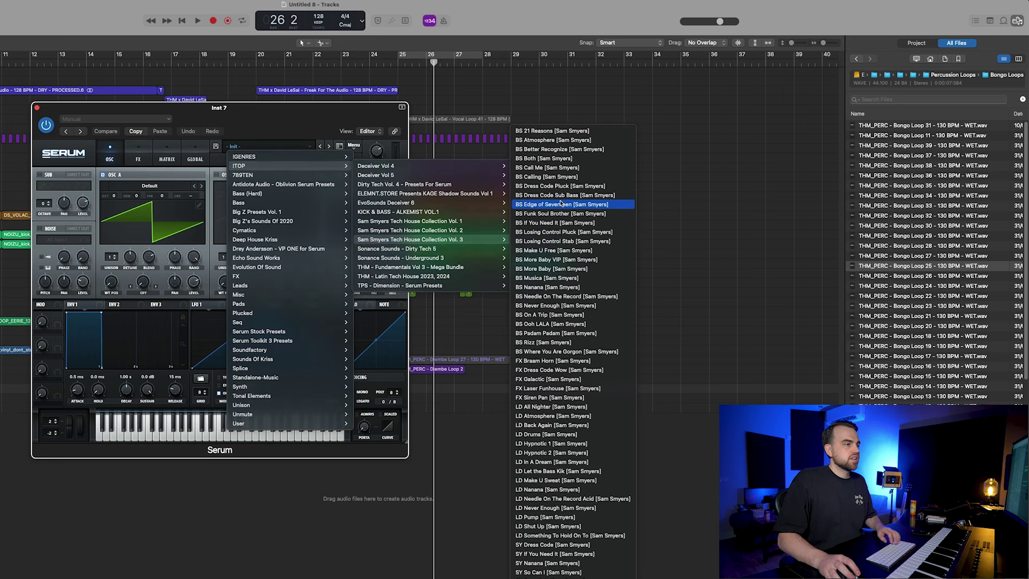
{"action": "left_click", "coordinate": [556, 204]}
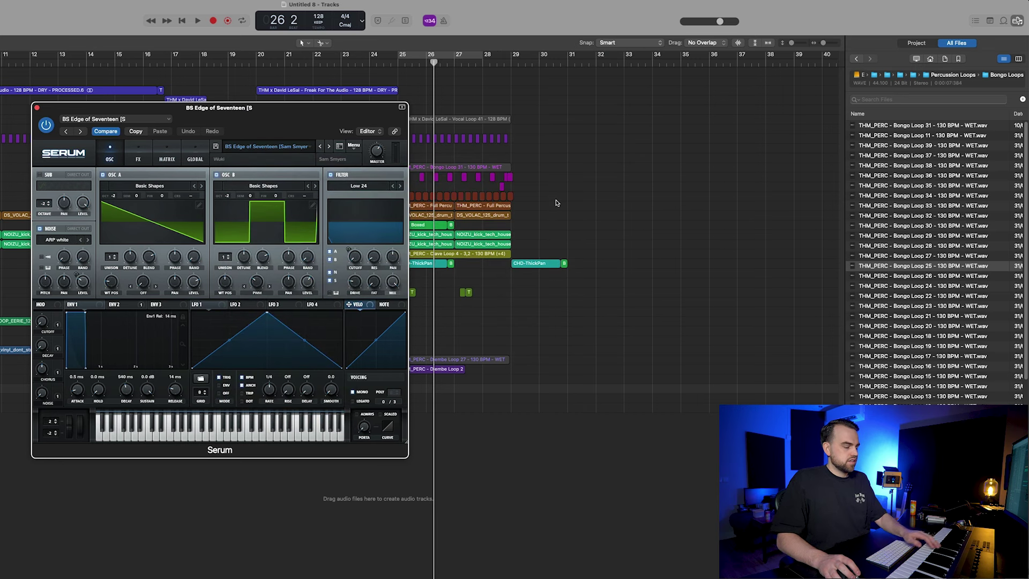
Step: Audition the bass presets following BS Edge of Seventeen in Serum, through to BS Nanana
{"action": "left_click", "coordinate": [328, 147]}
{"action": "left_click", "coordinate": [329, 147]}
{"action": "left_click", "coordinate": [328, 147]}
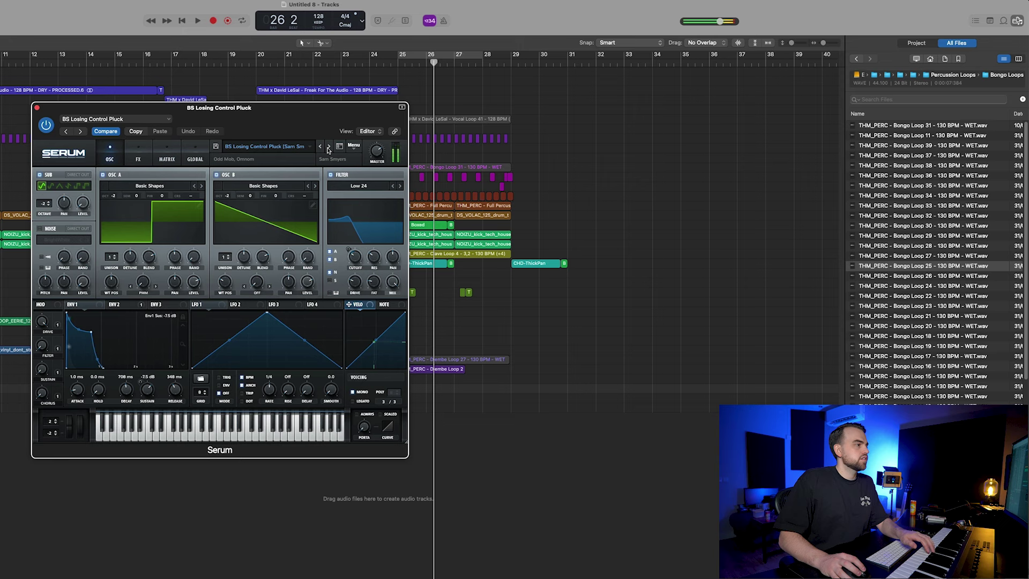
{"action": "left_click", "coordinate": [329, 147]}
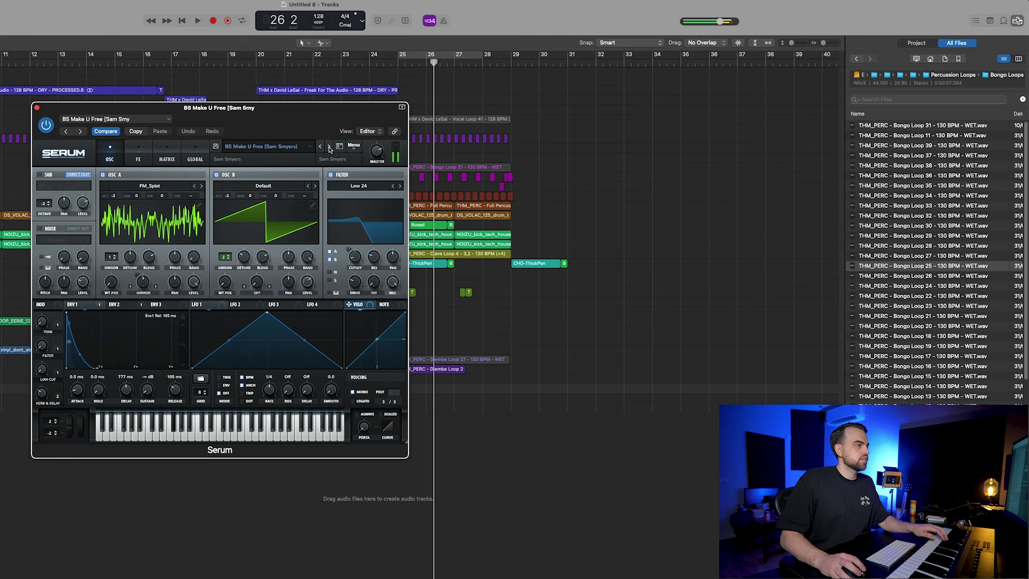
{"action": "left_click", "coordinate": [329, 147]}
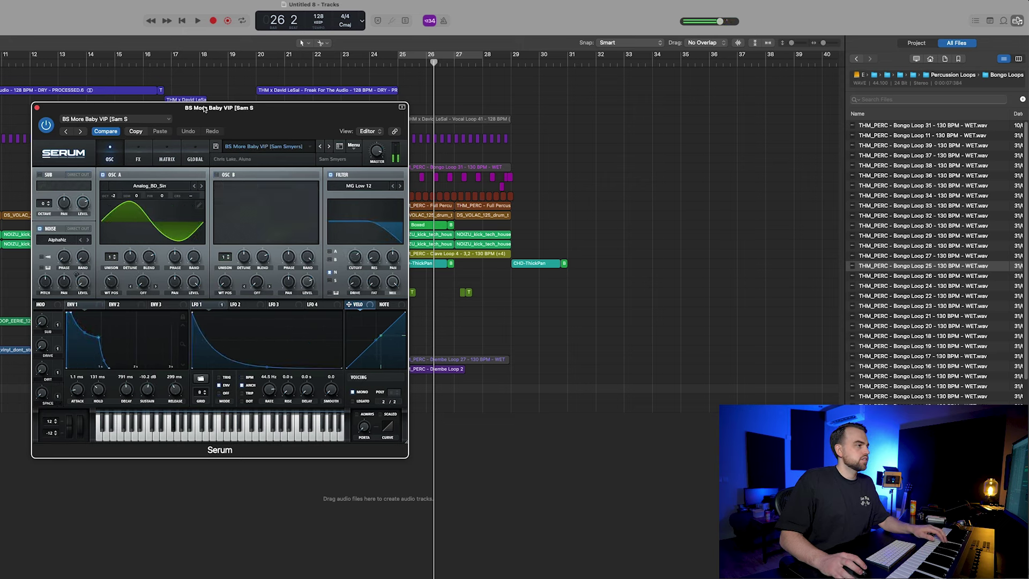
{"action": "left_click", "coordinate": [321, 147]}
{"action": "left_click", "coordinate": [328, 146]}
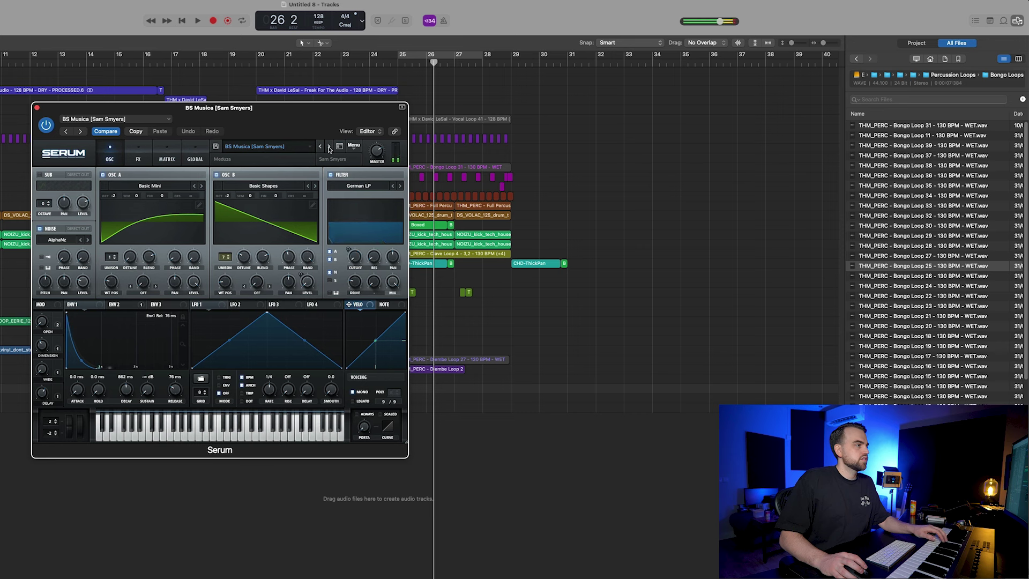
{"action": "left_click", "coordinate": [329, 147]}
Step: Load the BS Lost Wow preset from Sam Smyers Tech House Collection Vol. 2 and close Serum
{"action": "left_click", "coordinate": [276, 146]}
{"action": "mouse_move", "coordinate": [283, 168]}
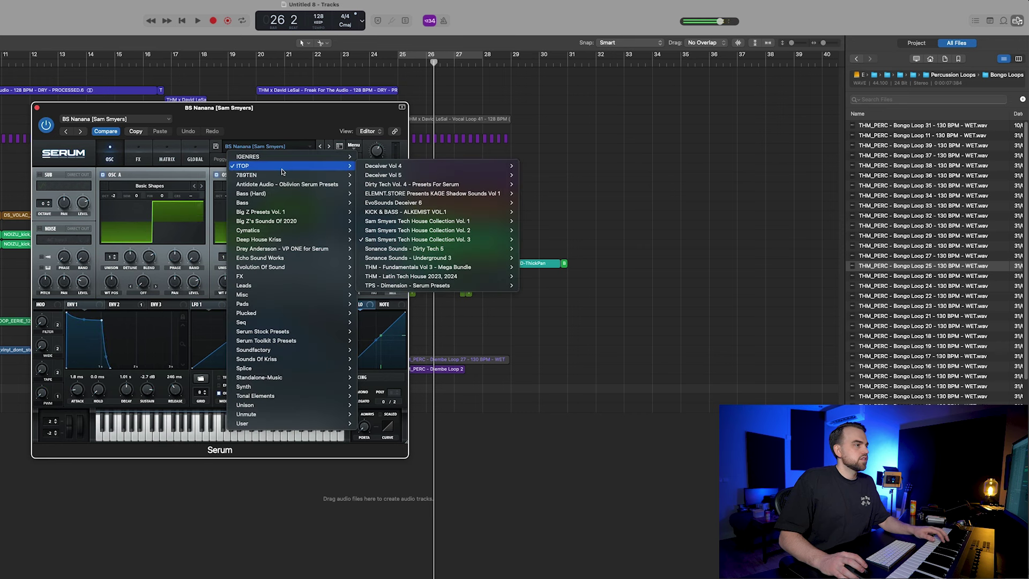
{"action": "mouse_move", "coordinate": [456, 230]}
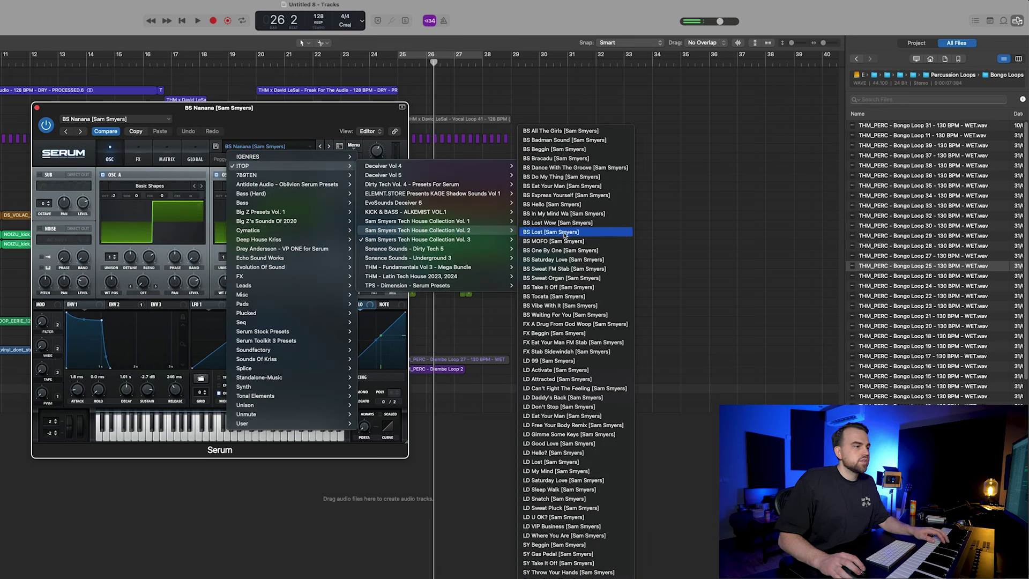
{"action": "left_click", "coordinate": [566, 236]}
{"action": "left_click", "coordinate": [321, 148]}
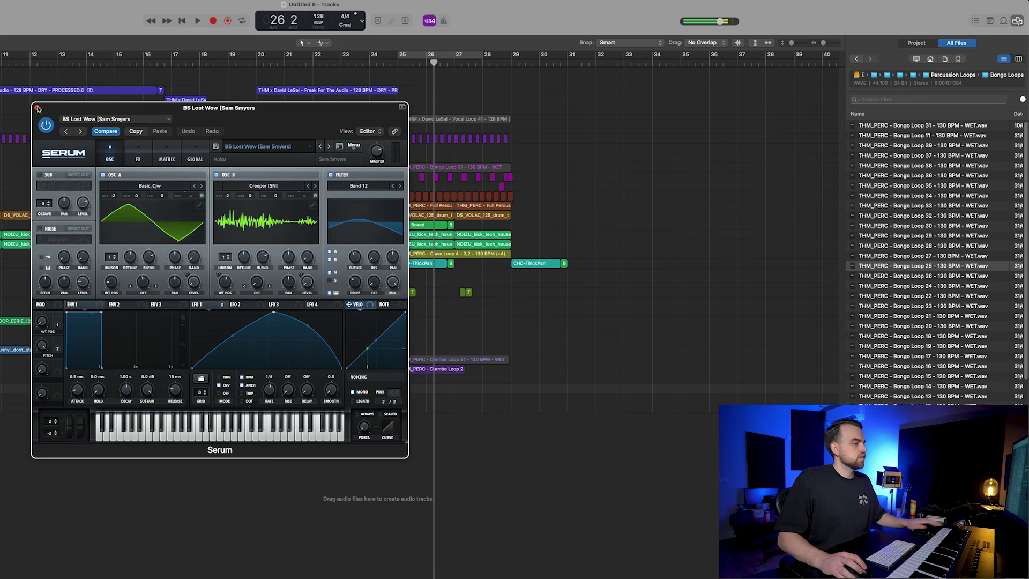
{"action": "left_click", "coordinate": [37, 108]}
Step: Create a MIDI region at bar 25 on the new Serum track and extend it to bar 27
{"action": "scroll", "coordinate": [476, 391], "scroll_direction": "up", "scroll_amount": 3}
{"action": "right_click", "coordinate": [404, 471]}
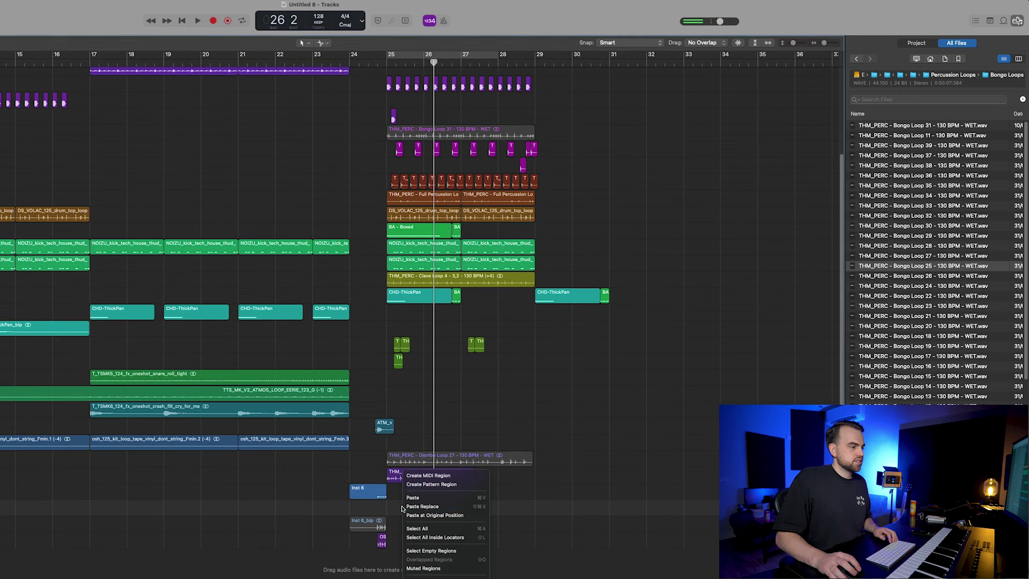
{"action": "left_click", "coordinate": [427, 475]}
{"action": "left_click_drag", "start_coordinate": [421, 511], "coordinate": [460, 512]}
Step: Enable a low cut in the new Serum track's Channel EQ, adjust its slope area, and close the plug-in
{"action": "left_click", "coordinate": [1, 160]}
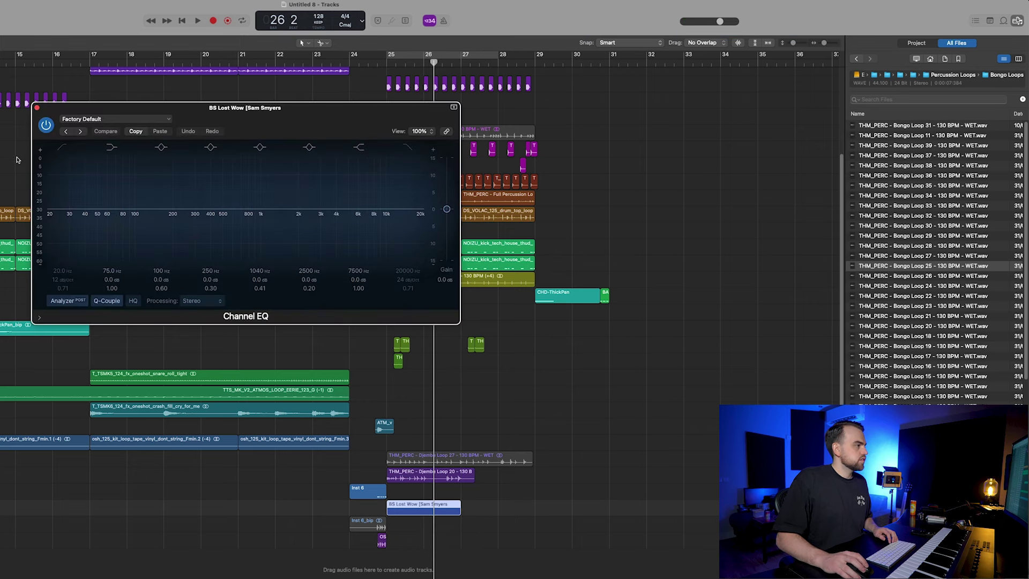
{"action": "left_click", "coordinate": [61, 148]}
{"action": "left_click", "coordinate": [37, 108]}
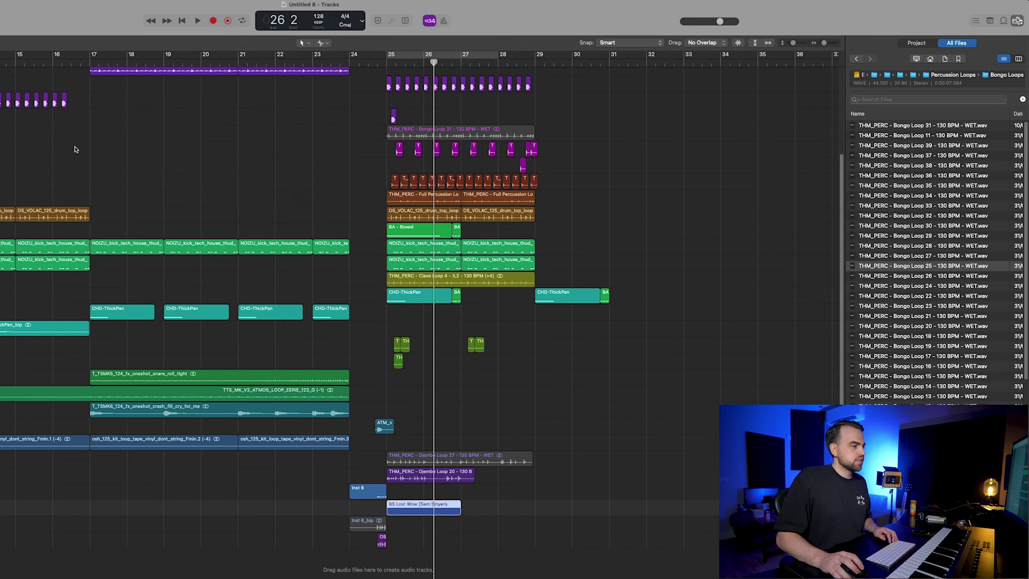
{"action": "left_click", "coordinate": [1, 160]}
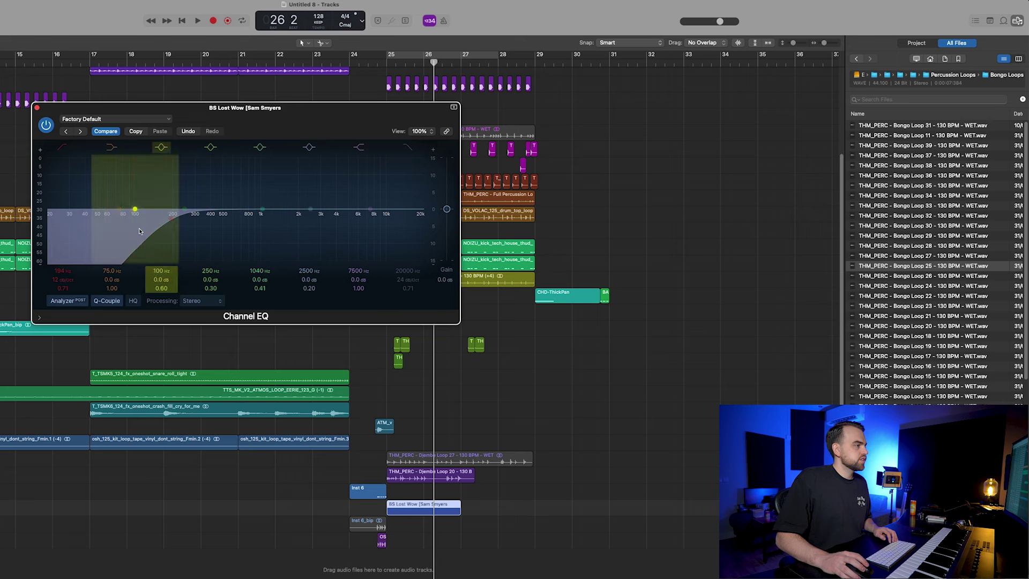
{"action": "left_click_drag", "start_coordinate": [169, 221], "coordinate": [141, 223]}
{"action": "left_click", "coordinate": [37, 107]}
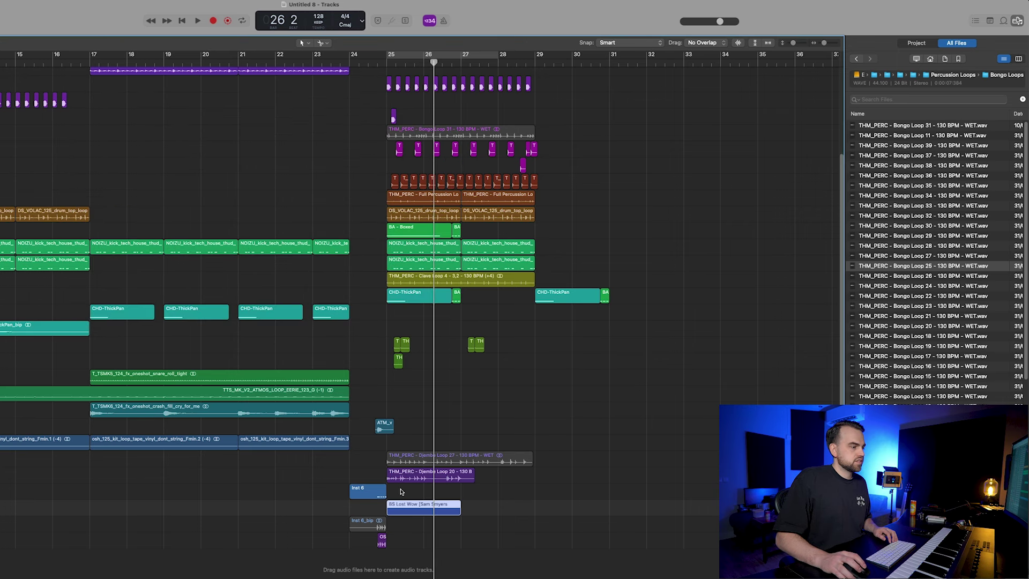
Step: Add an F#3 note about one beat long at bar 26 beat 3 of the Serum region and transpose it down an octave
{"action": "double_click", "coordinate": [406, 506]}
{"action": "left_click", "coordinate": [389, 60]}
{"action": "key", "text": "space"}
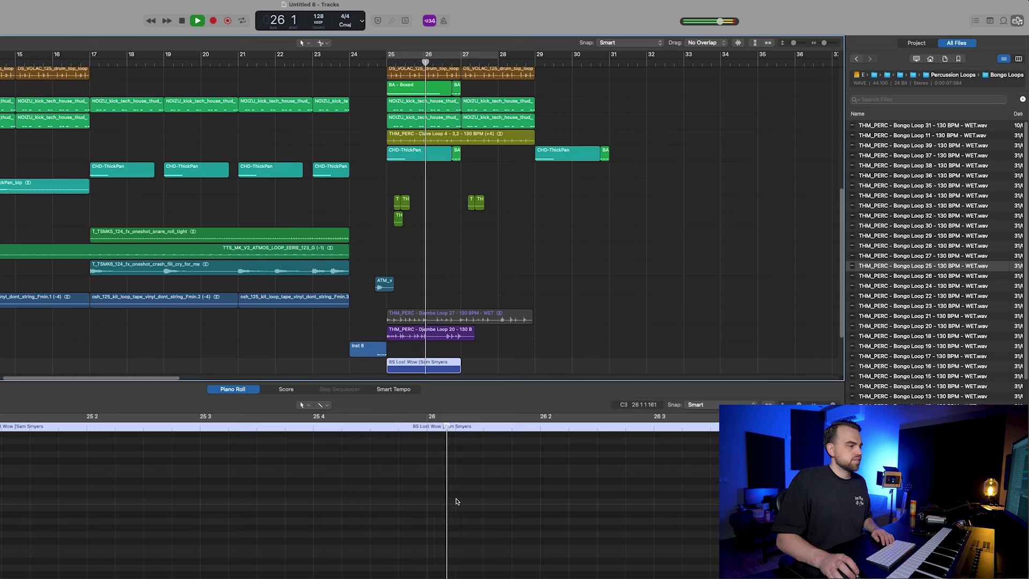
{"action": "key", "text": "space"}
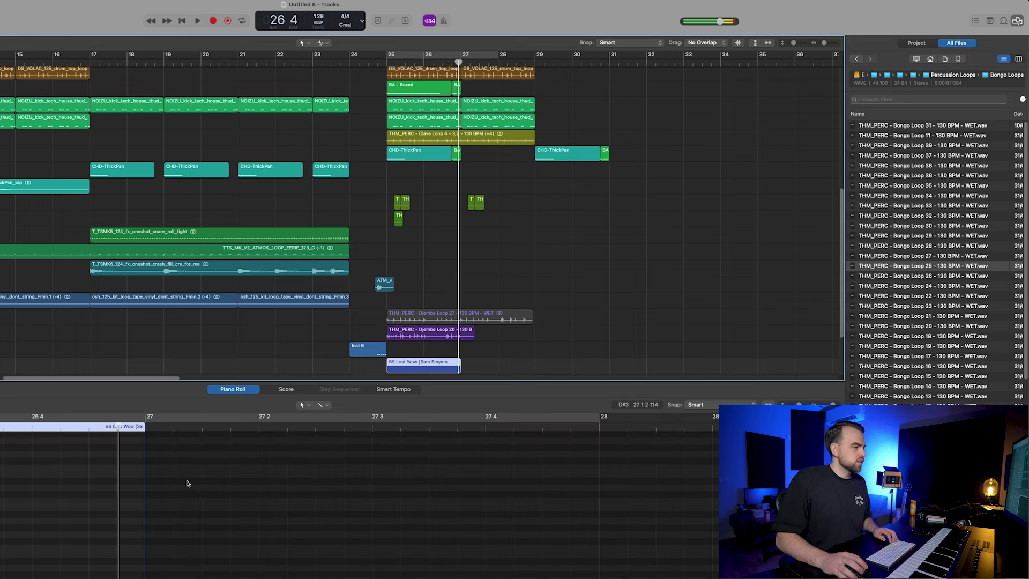
{"action": "left_click", "coordinate": [75, 462], "text": "super"}
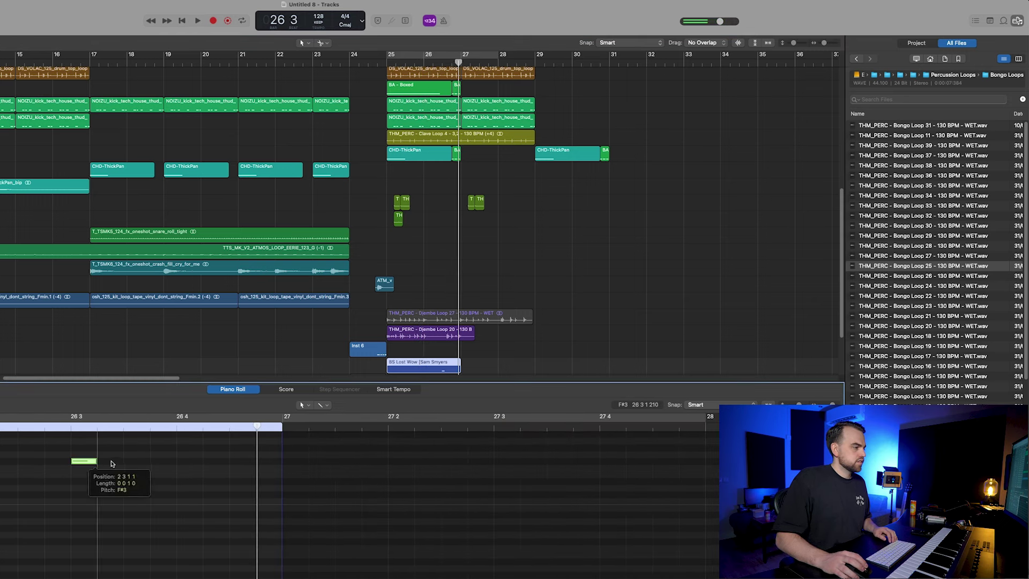
{"action": "left_click_drag", "start_coordinate": [112, 463], "coordinate": [174, 464]}
{"action": "key", "text": "shift+alt+Down"}
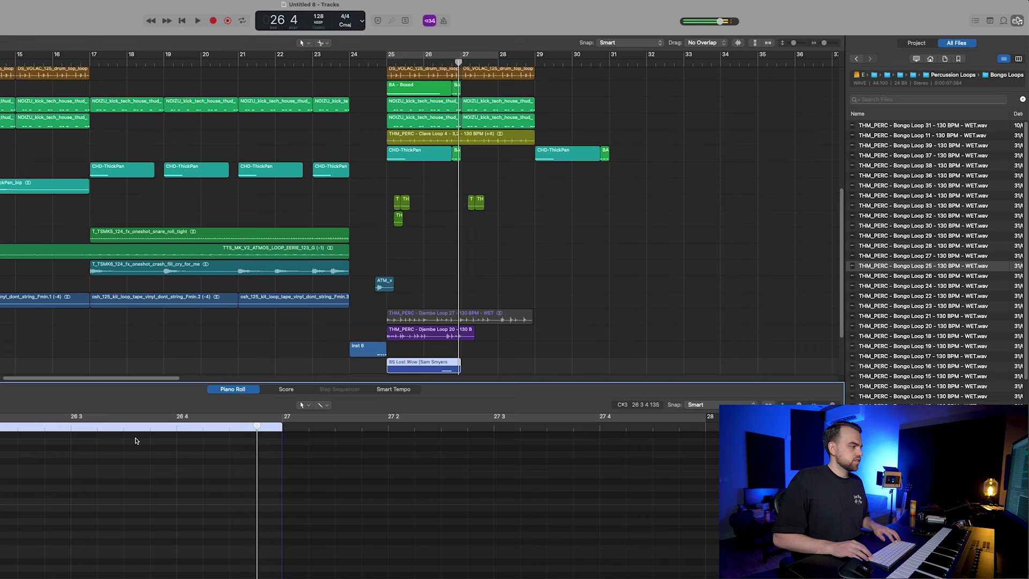
Step: Play the drop from bar 25 to check the new Serum note, close the Piano Roll, and stop playback
{"action": "left_click", "coordinate": [382, 53]}
{"action": "key", "text": "space"}
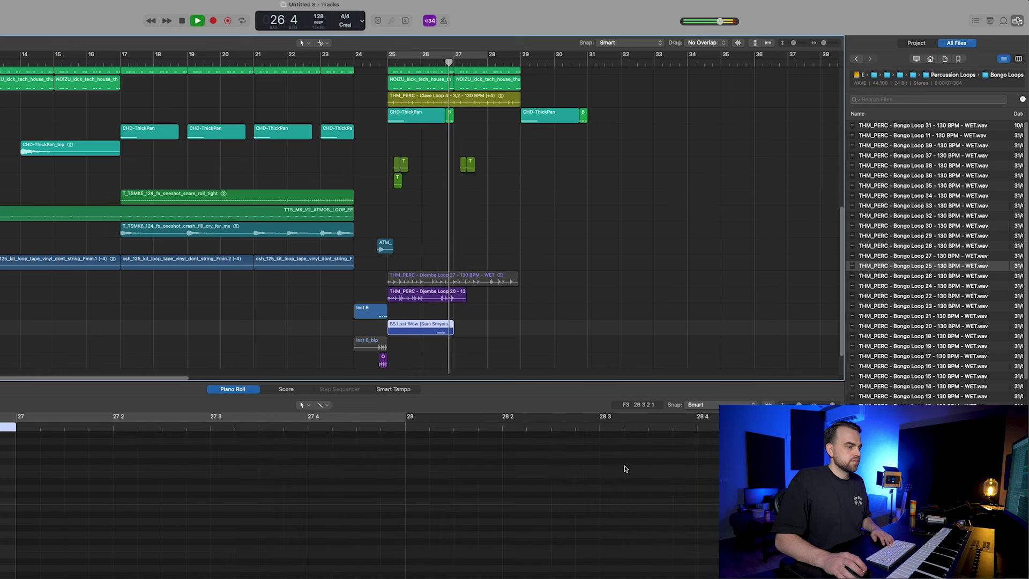
{"action": "left_click_drag", "start_coordinate": [283, 382], "coordinate": [391, 459]}
{"action": "key", "text": "super+Left"}
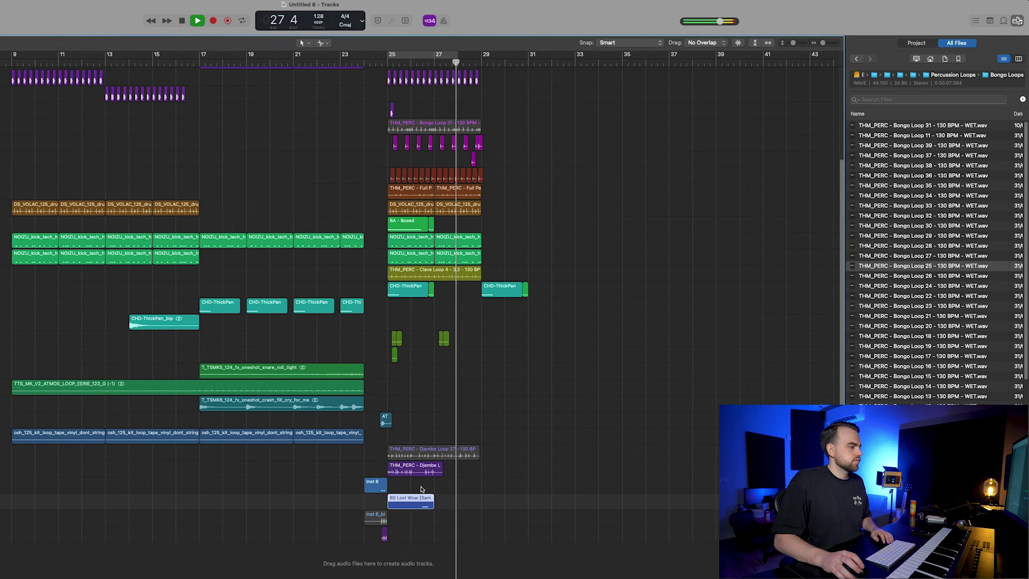
{"action": "key", "text": "space"}
Step: Solo the BS Lost Wow region, cycle bars 25 to 27, and shorten the cycle range to start at bar 26
{"action": "key", "text": "super+a"}
{"action": "key", "text": "super+u"}
{"action": "key", "text": "space"}
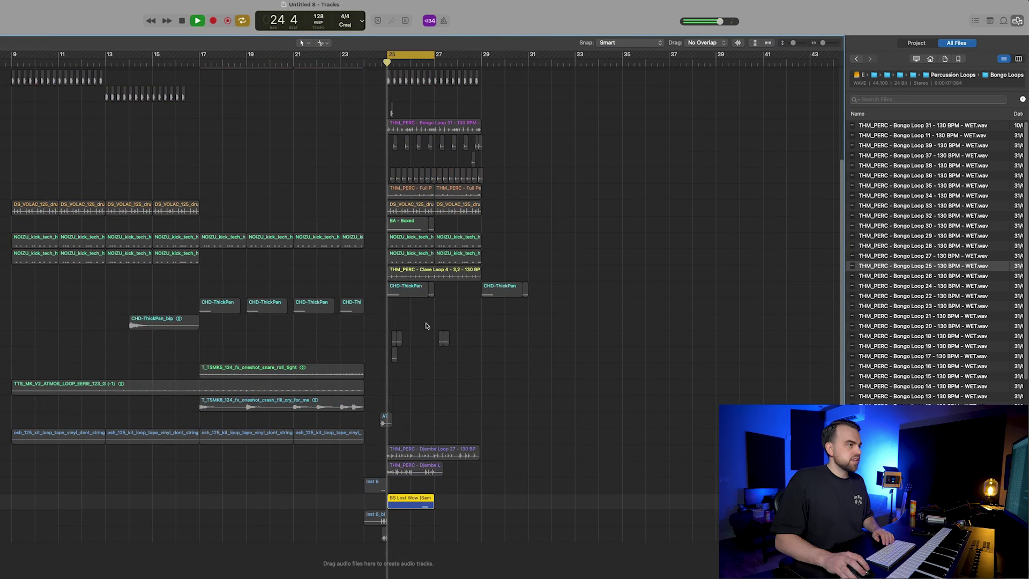
{"action": "key", "text": "space"}
{"action": "left_click_drag", "start_coordinate": [390, 56], "coordinate": [391, 88]}
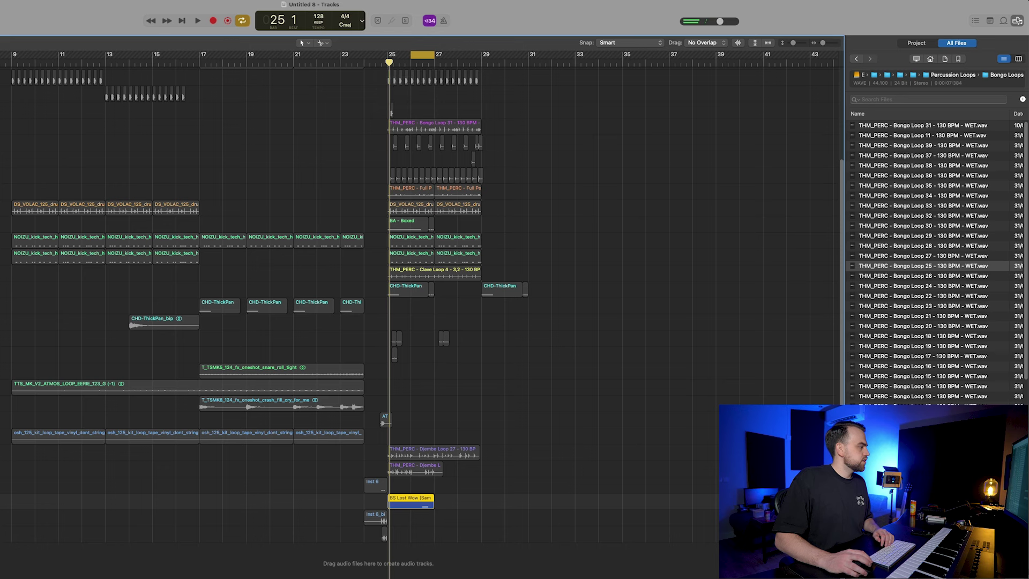
Step: Switch Serum to the BS In My Mind Wa preset while playing the soloed part, and close its window
{"action": "key", "text": "v"}
{"action": "left_click", "coordinate": [319, 147]}
{"action": "key", "text": "space"}
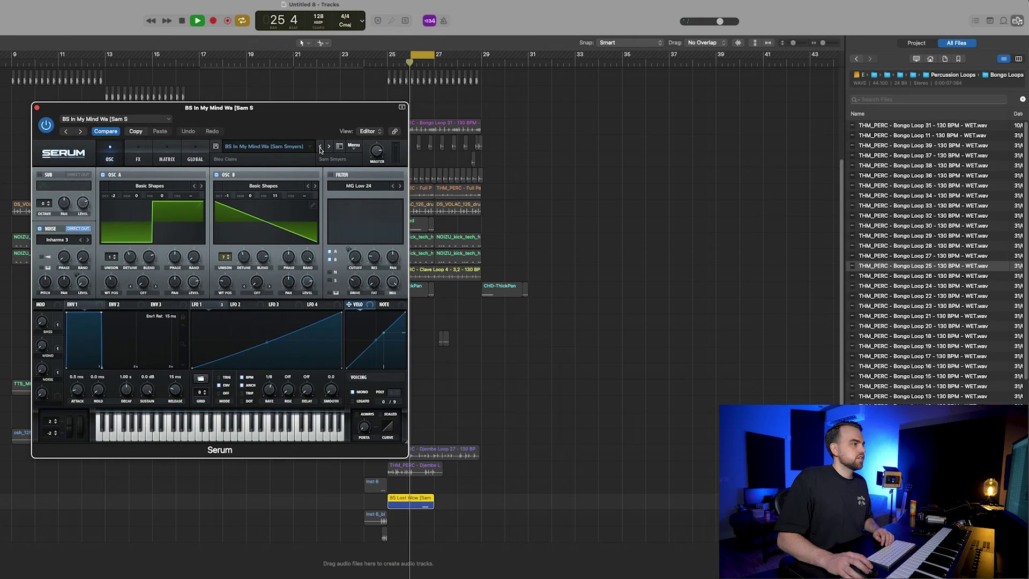
{"action": "left_click", "coordinate": [37, 108]}
Step: Unsolo the Serum part, turn off the cycle range, and play from just before bar 24 into the drop
{"action": "key", "text": "space"}
{"action": "key", "text": "space"}
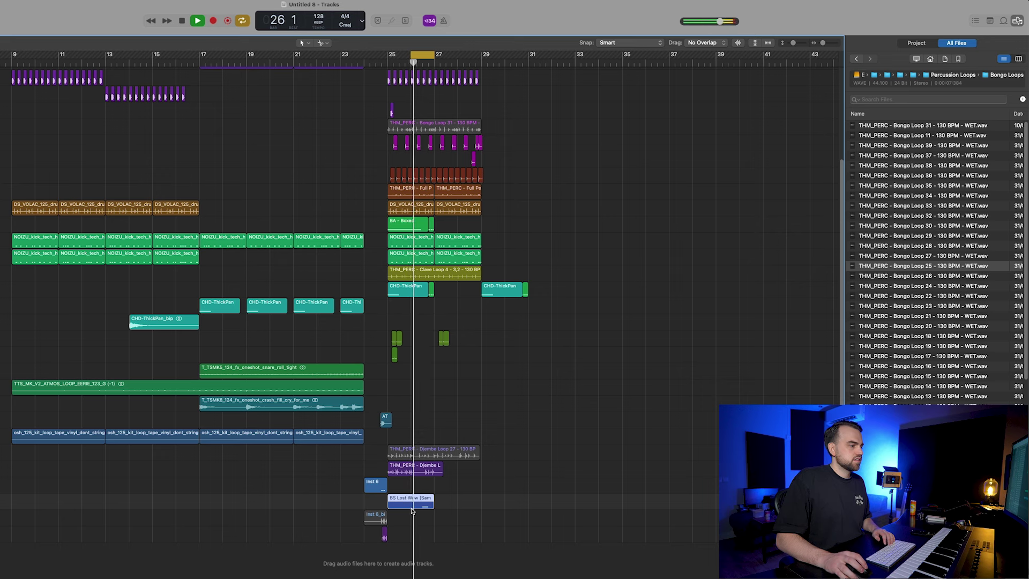
{"action": "key", "text": "super+Left"}
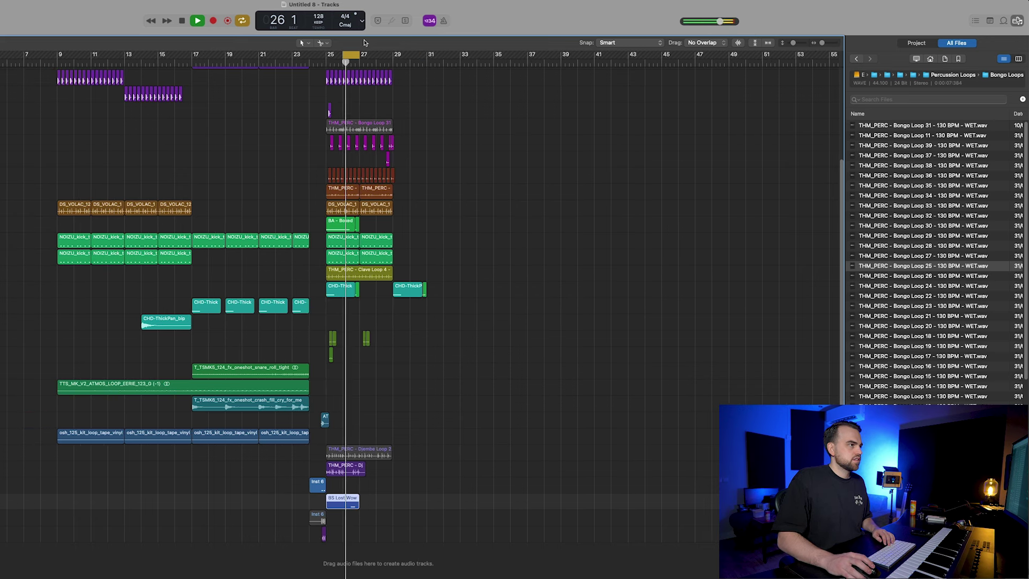
{"action": "key", "text": "c"}
{"action": "left_click", "coordinate": [301, 62]}
{"action": "key", "text": "super+Up"}
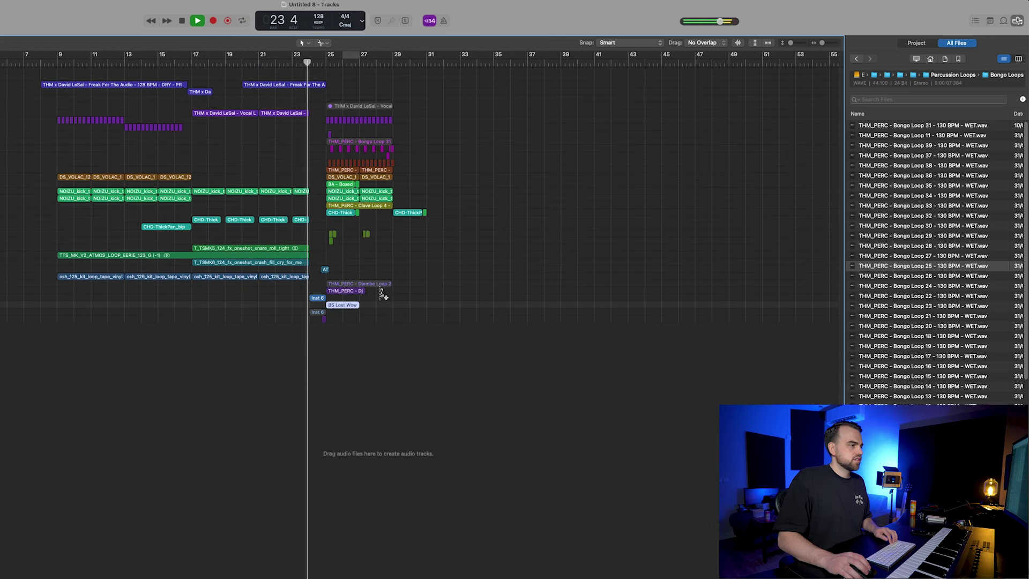
{"action": "key", "text": "super+Right"}
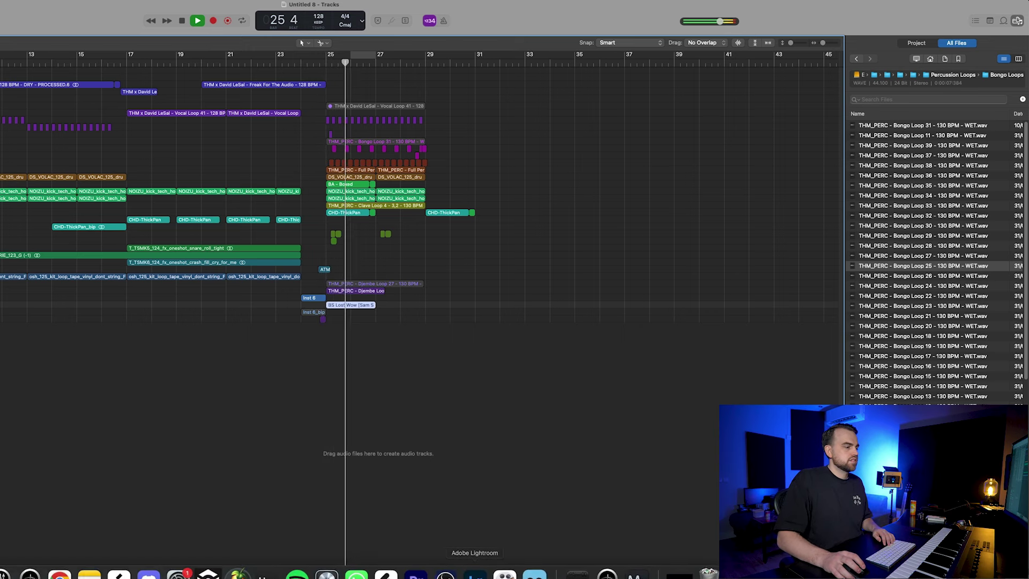
Step: Stop playback, switch to Splice, and search the sample library for "noise"
{"action": "left_click", "coordinate": [386, 574]}
{"action": "left_click", "coordinate": [2, 130]}
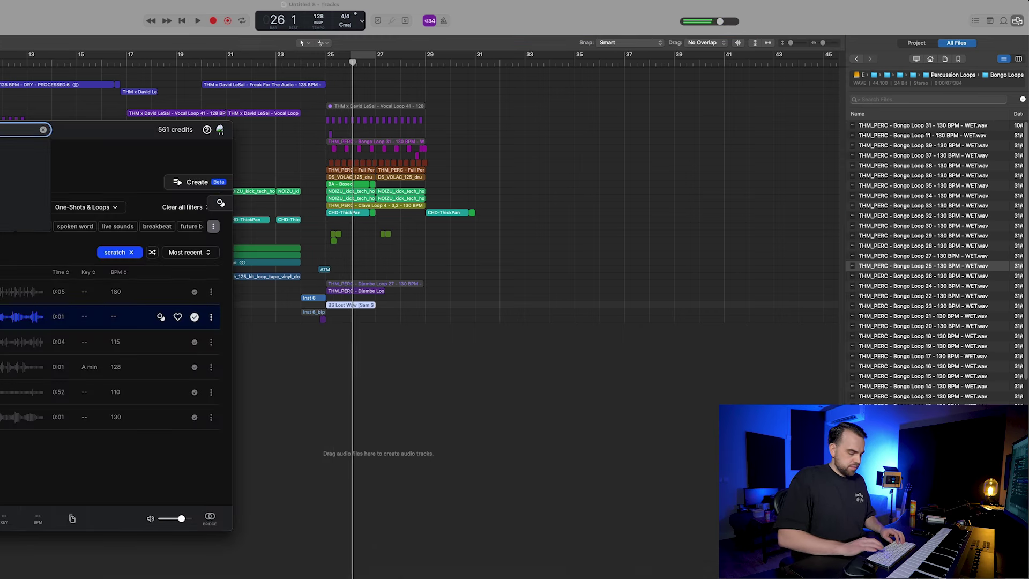
{"action": "key", "text": "Return"}
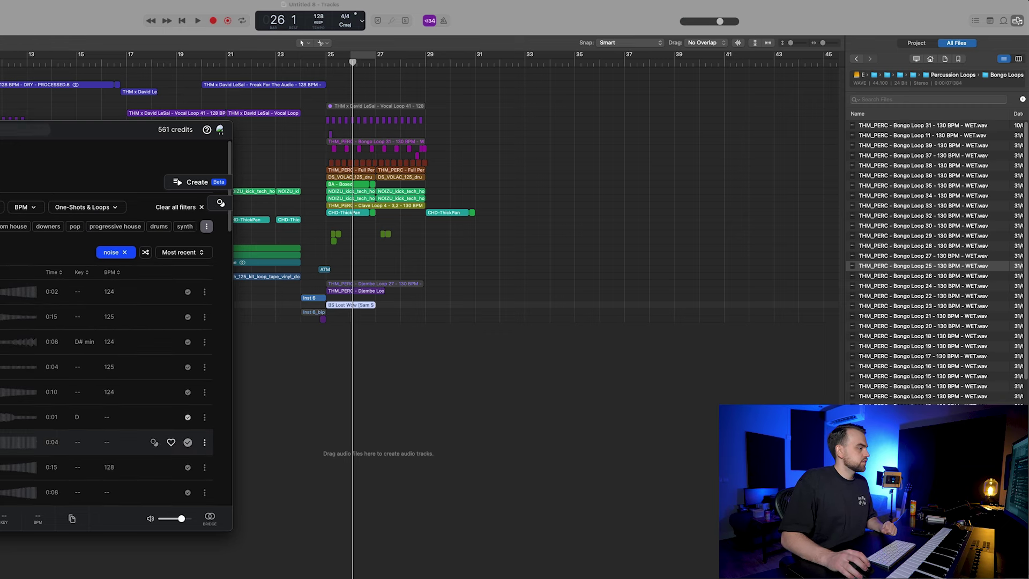
Step: Place the four-second noise sample on a new track at bar 25 and trim it to a short hit
{"action": "left_click_drag", "start_coordinate": [18, 442], "coordinate": [328, 394]}
{"action": "scroll", "coordinate": [386, 343], "scroll_direction": "up", "scroll_amount": 10}
{"action": "left_click_drag", "start_coordinate": [464, 528], "coordinate": [228, 541]}
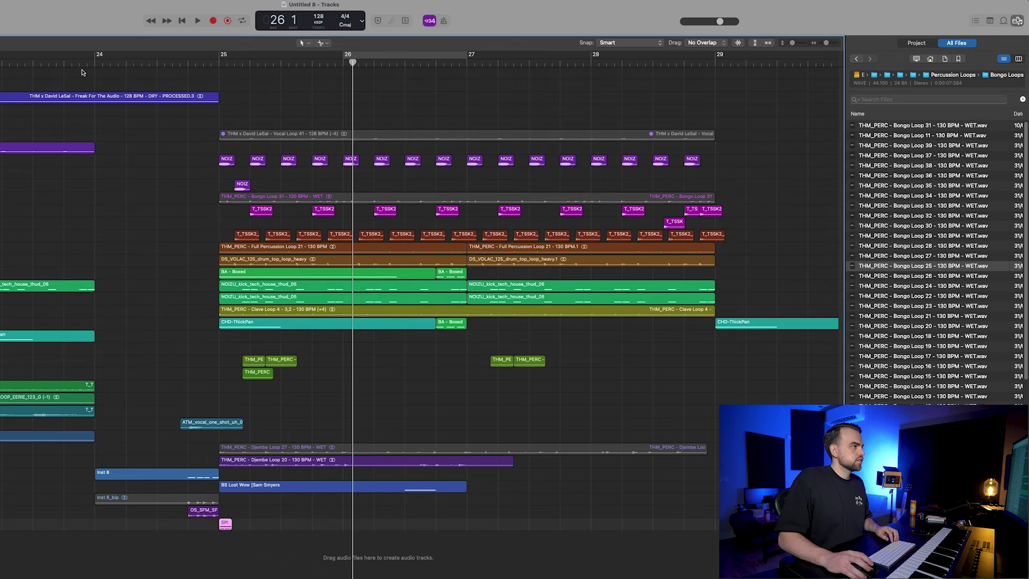
Step: Play from just before bar 24 into the drop to check the noise hit at bar 25
{"action": "left_click", "coordinate": [42, 63]}
{"action": "key", "text": "space"}
{"action": "scroll", "coordinate": [142, 239], "scroll_direction": "down", "scroll_amount": 5}
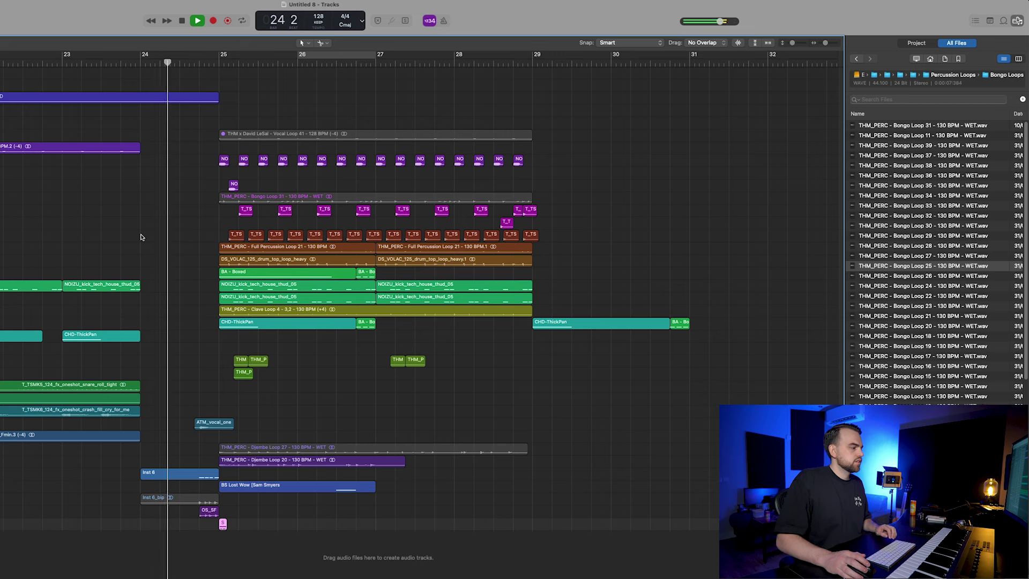
{"action": "scroll", "coordinate": [142, 238], "scroll_direction": "down", "scroll_amount": 2}
{"action": "scroll", "coordinate": [143, 239], "scroll_direction": "down", "scroll_amount": 2}
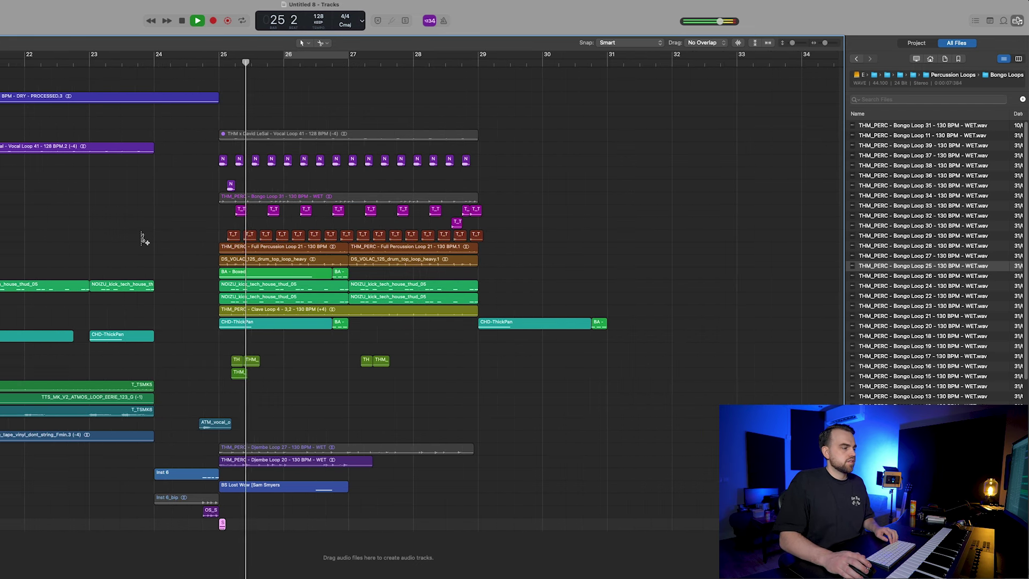
{"action": "scroll", "coordinate": [143, 239], "scroll_direction": "down", "scroll_amount": 3}
{"action": "scroll", "coordinate": [144, 238], "scroll_direction": "up", "scroll_amount": 4}
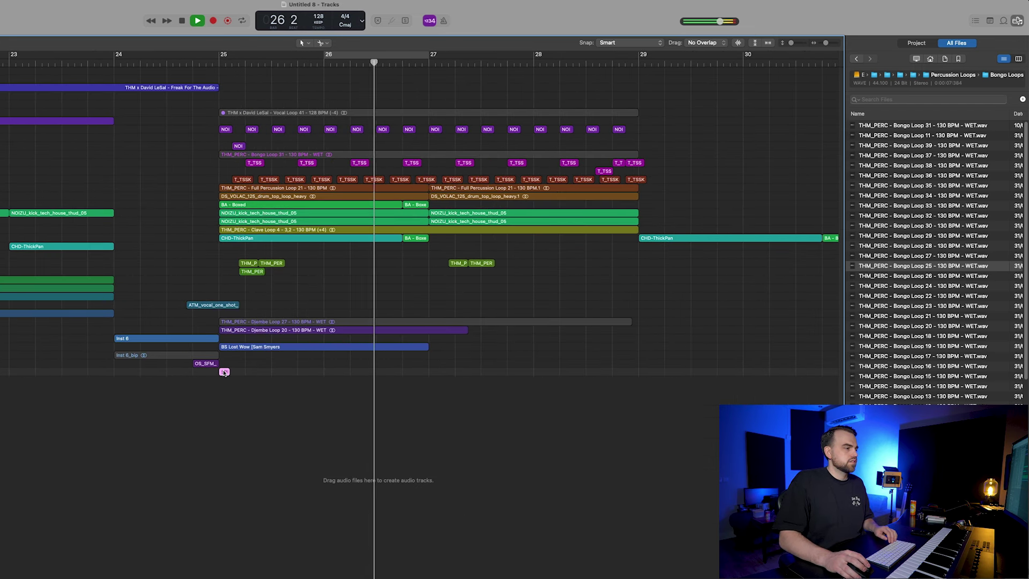
Step: Copy the short noise hit from bar 25 to bar 27 on the same track and lengthen the copy slightly
{"action": "left_click_drag", "start_coordinate": [224, 372], "coordinate": [443, 373]}
{"action": "left_click_drag", "start_coordinate": [435, 374], "coordinate": [456, 390]}
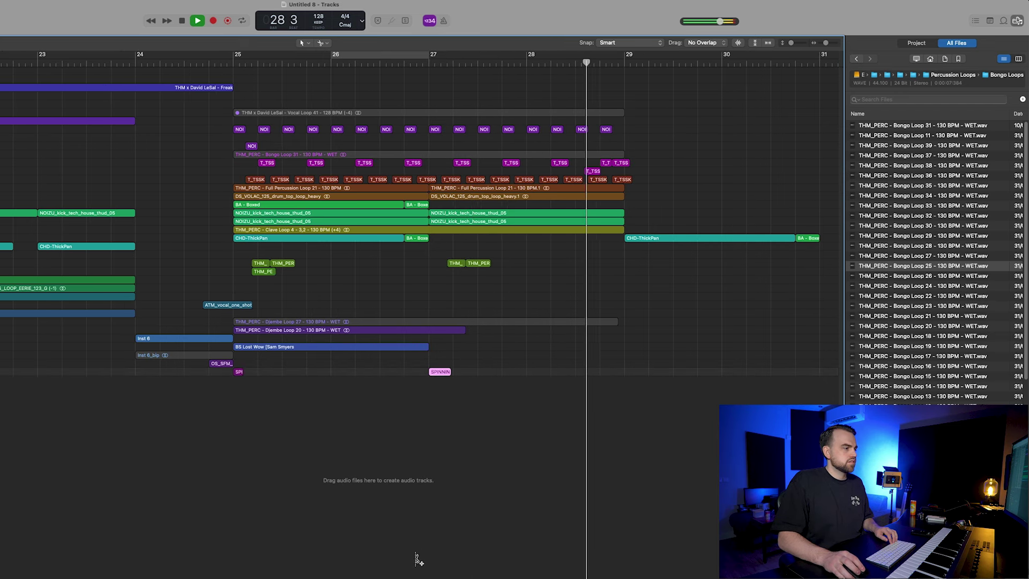
{"action": "key", "text": "super+Left"}
{"action": "key", "text": "super+Left"}
{"action": "key", "text": "space"}
Step: Switch to Splice, search for "crash", and add the T_TSTR_128_fx_oneshot_crash_echoes sample to the project on a new track
{"action": "left_click", "coordinate": [386, 572]}
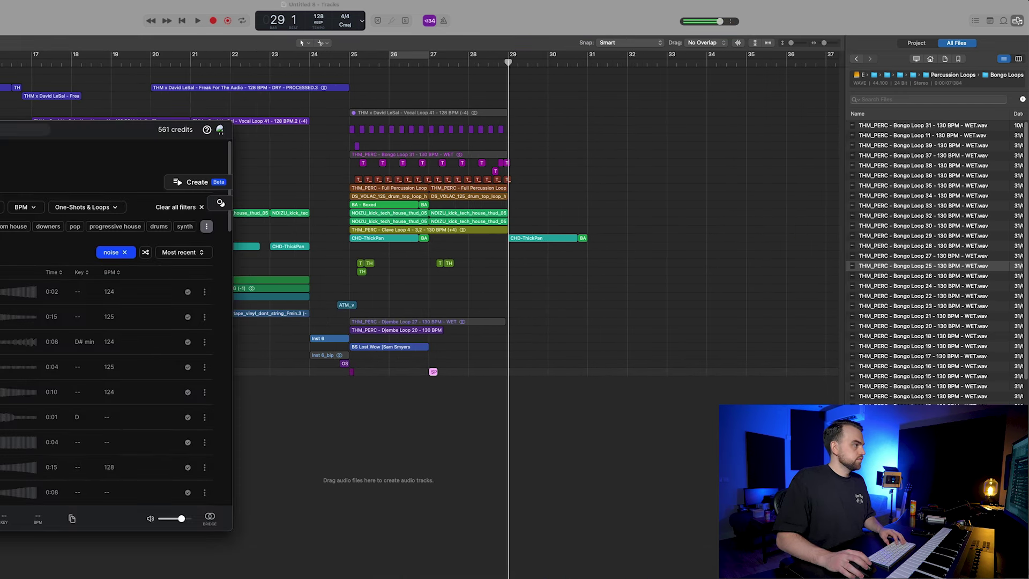
{"action": "left_click", "coordinate": [8, 130]}
{"action": "type", "text": "crash"}
{"action": "key", "text": "Return"}
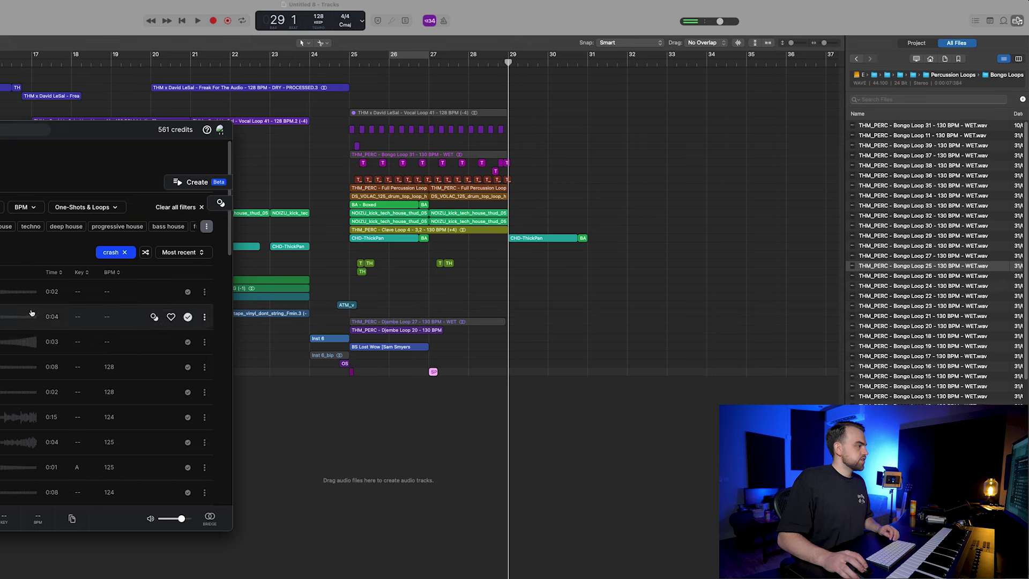
{"action": "left_click", "coordinate": [3, 367]}
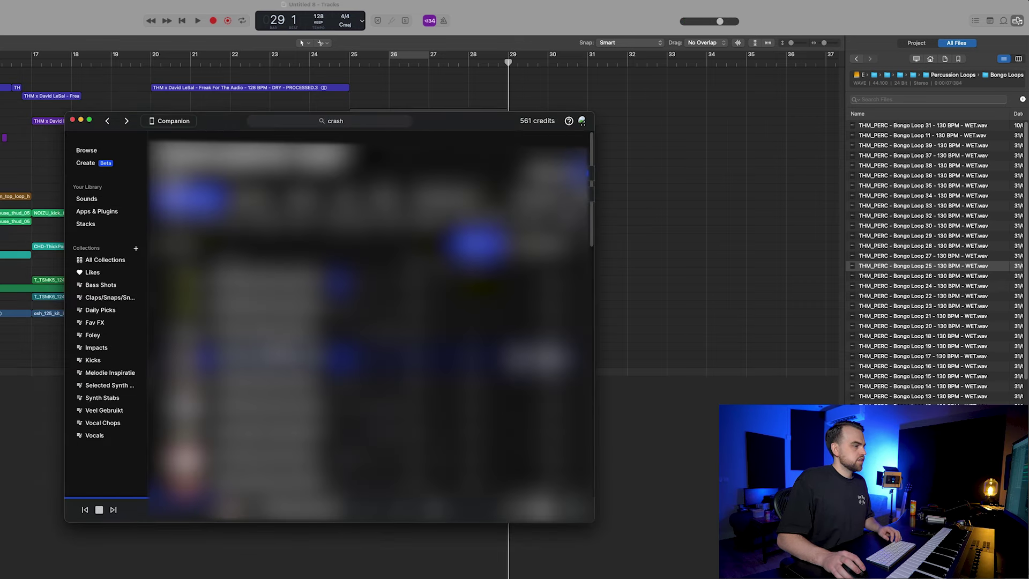
{"action": "left_click_drag", "start_coordinate": [278, 355], "coordinate": [1, 381]}
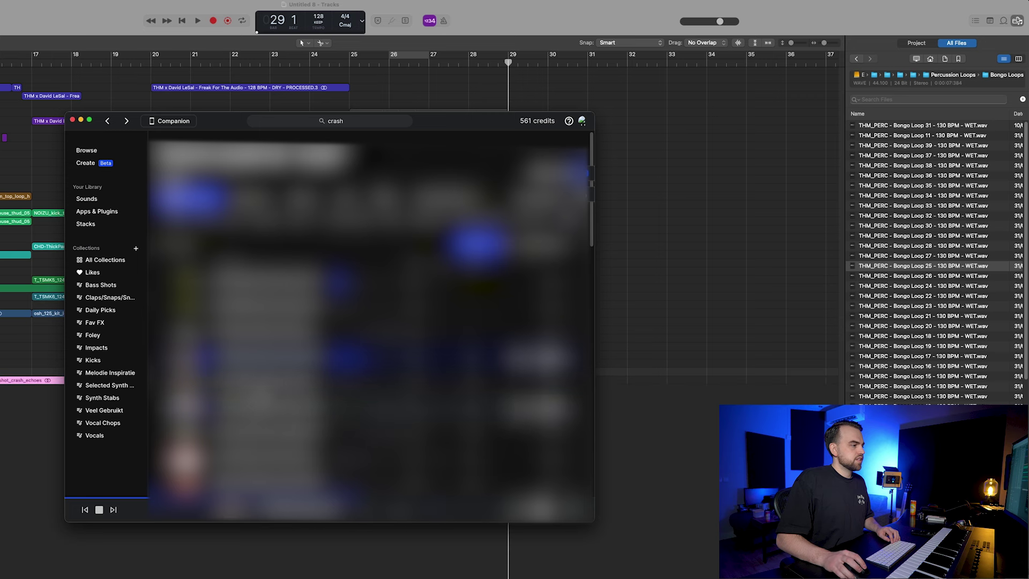
Step: Add the plain T_TSTR_128 one-shot crash sample on another new track and move its region to start at bar 25
{"action": "left_click", "coordinate": [283, 385]}
{"action": "left_click_drag", "start_coordinate": [283, 385], "coordinate": [0, 479]}
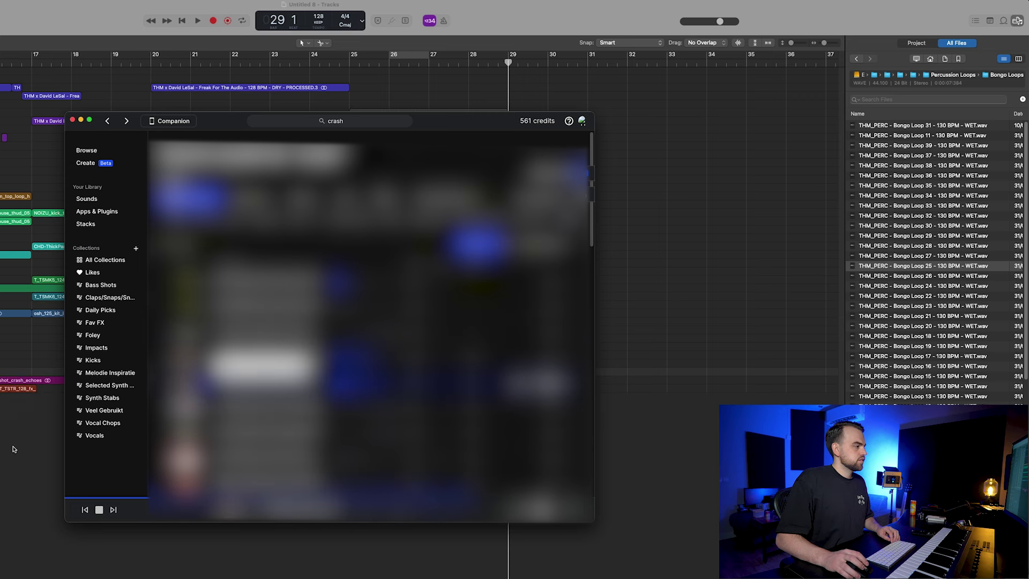
{"action": "left_click", "coordinate": [12, 447]}
{"action": "left_click_drag", "start_coordinate": [19, 389], "coordinate": [371, 389]}
{"action": "left_click_drag", "start_coordinate": [687, 389], "coordinate": [686, 389]}
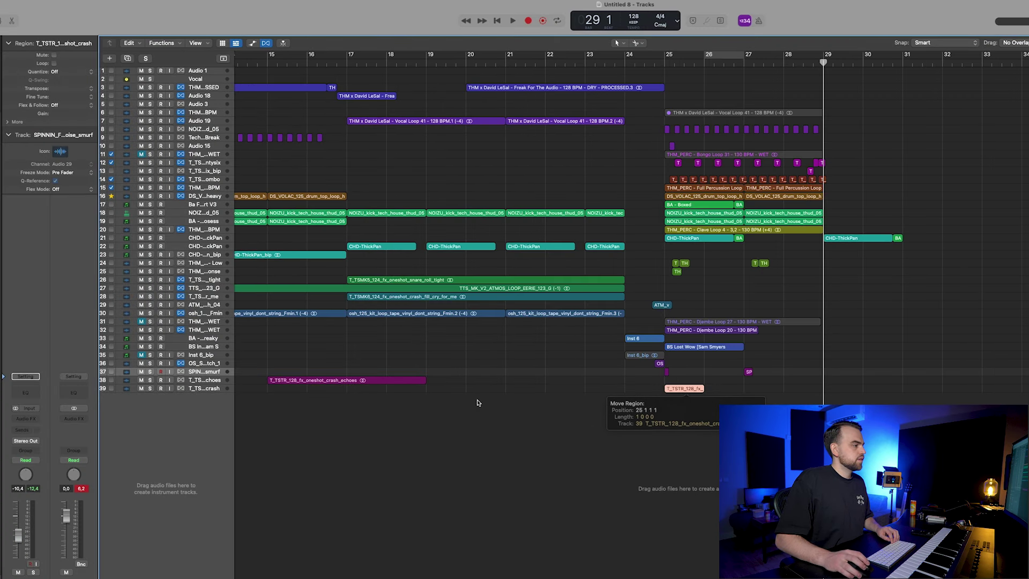
Step: Open the choice of audio effect plug-ins for the one-shot crash track
{"action": "key", "text": "super+Left"}
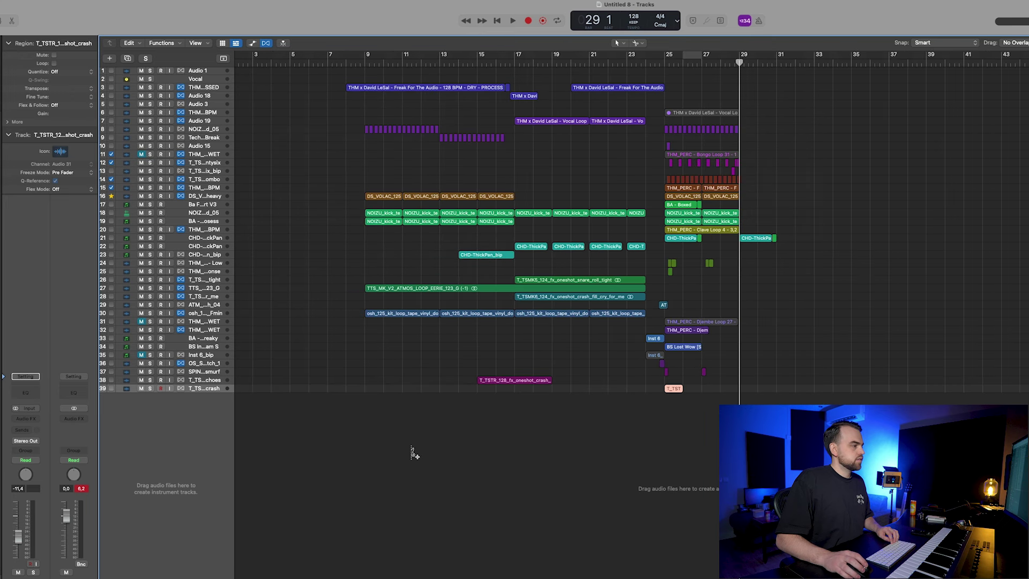
{"action": "left_click", "coordinate": [26, 419]}
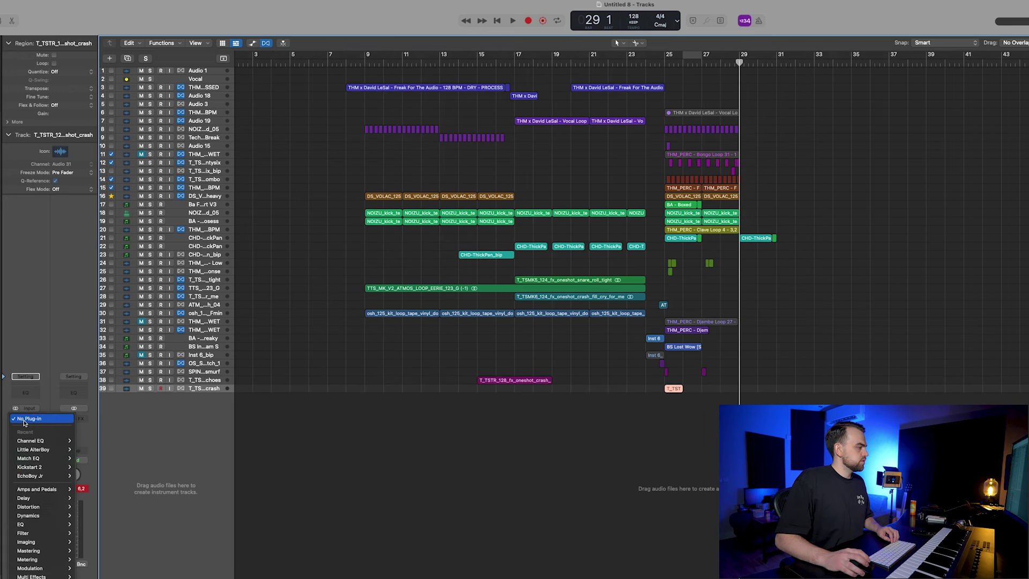
Step: Insert ValhallaVintageVerb on the oneshot crash track, set Mix to 35.5% and BassMult to 0.64X, and shorten the decay
{"action": "mouse_move", "coordinate": [32, 572]}
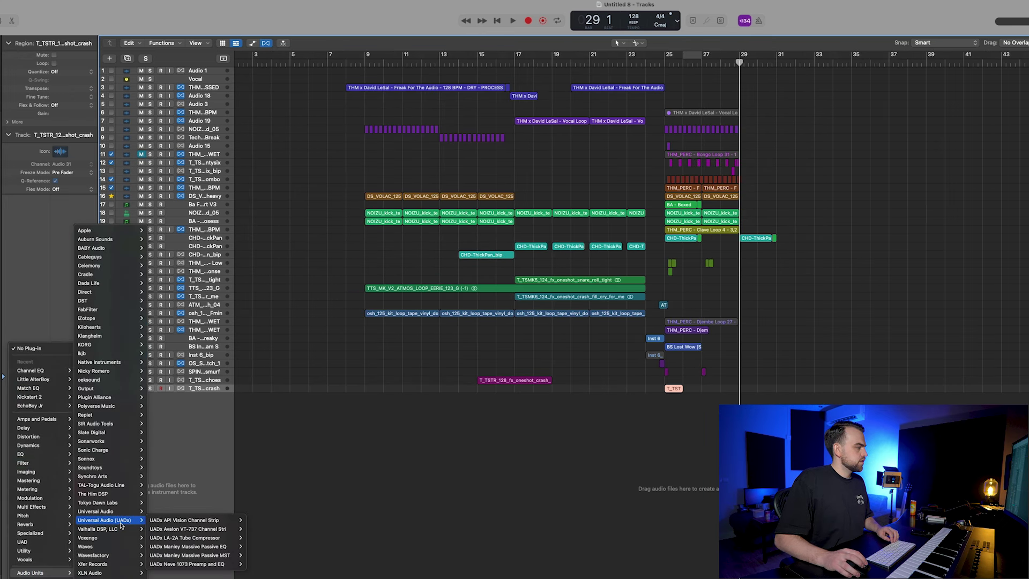
{"action": "mouse_move", "coordinate": [116, 529]}
{"action": "left_click", "coordinate": [239, 565]}
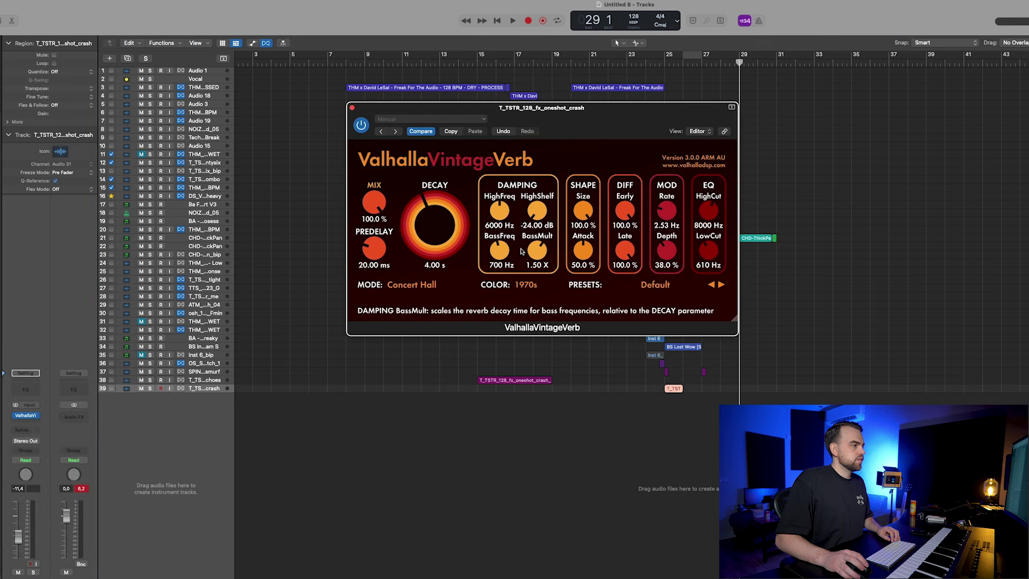
{"action": "left_click_drag", "start_coordinate": [536, 251], "coordinate": [536, 268]}
{"action": "left_click_drag", "start_coordinate": [374, 204], "coordinate": [369, 273]}
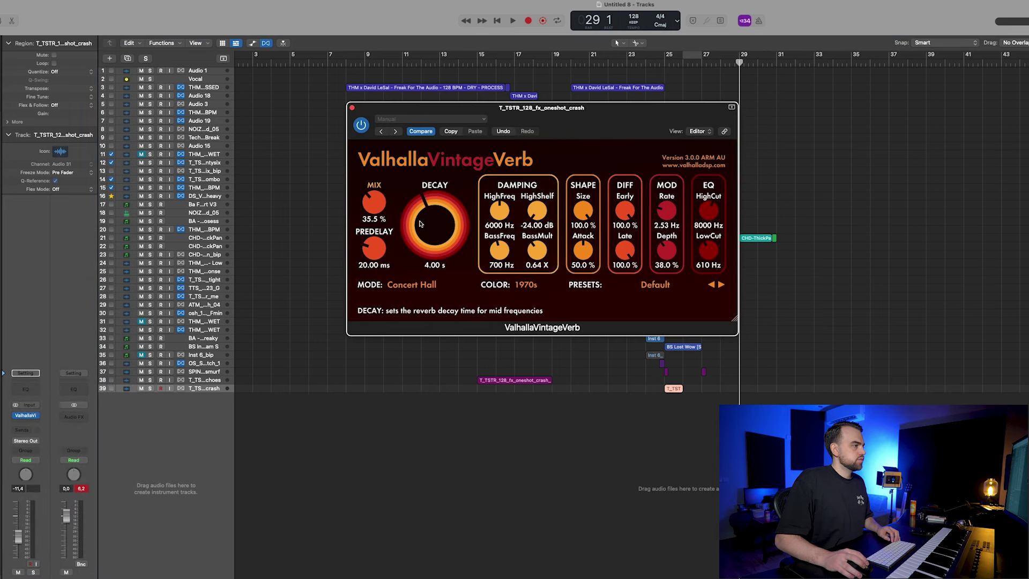
{"action": "left_click_drag", "start_coordinate": [417, 221], "coordinate": [417, 234]}
{"action": "left_click", "coordinate": [352, 108]}
Step: Bounce the crash region in place to a new track with normalizing on, and bypass the reverb on the source track
{"action": "right_click", "coordinate": [672, 388]}
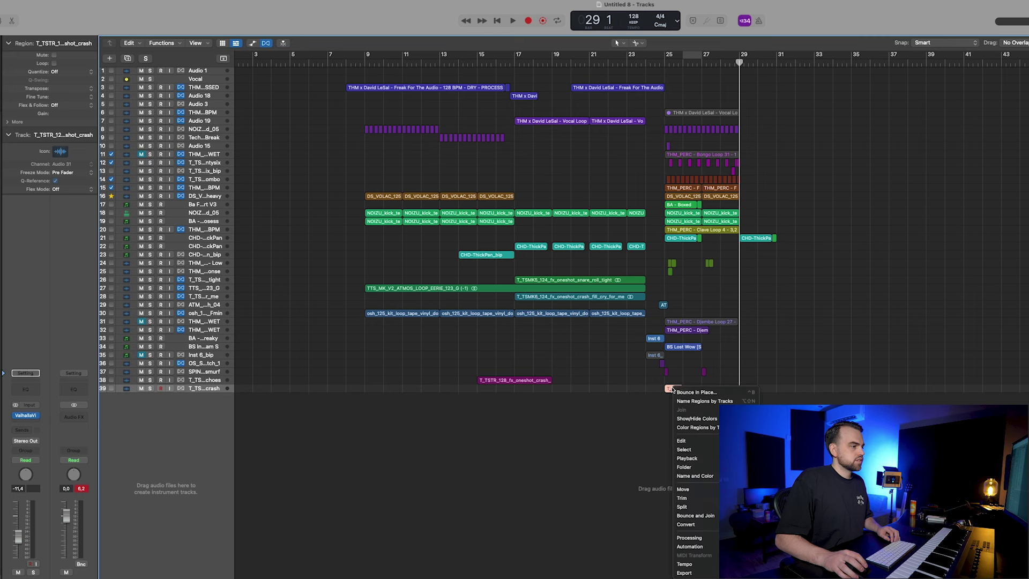
{"action": "left_click", "coordinate": [689, 395]}
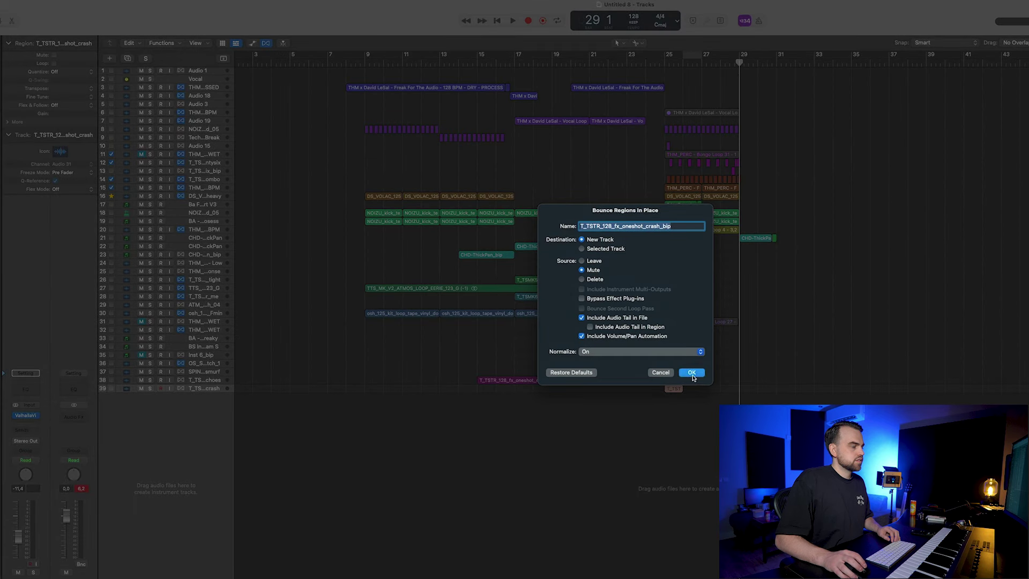
{"action": "left_click", "coordinate": [692, 373]}
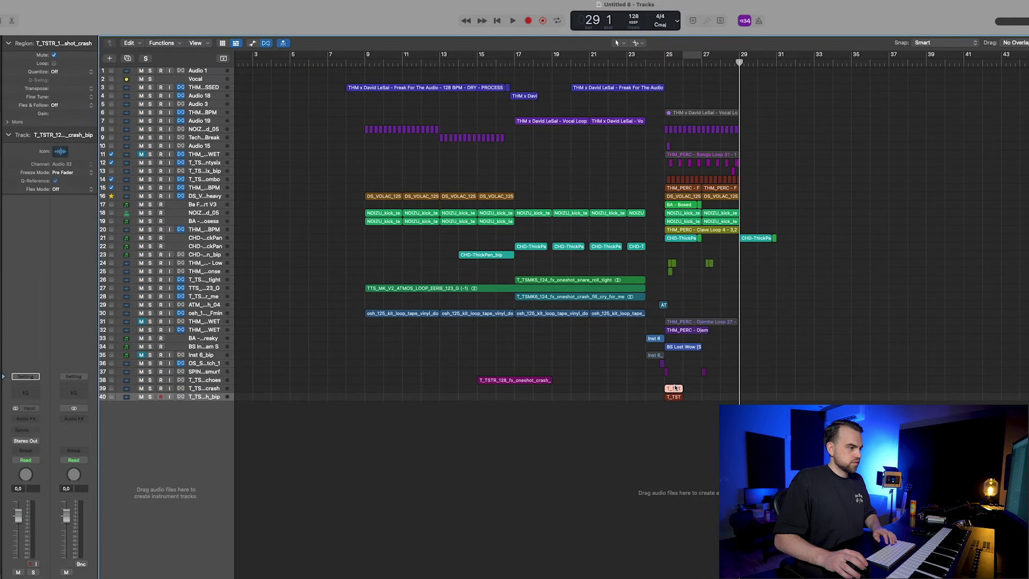
{"action": "left_click", "coordinate": [206, 389]}
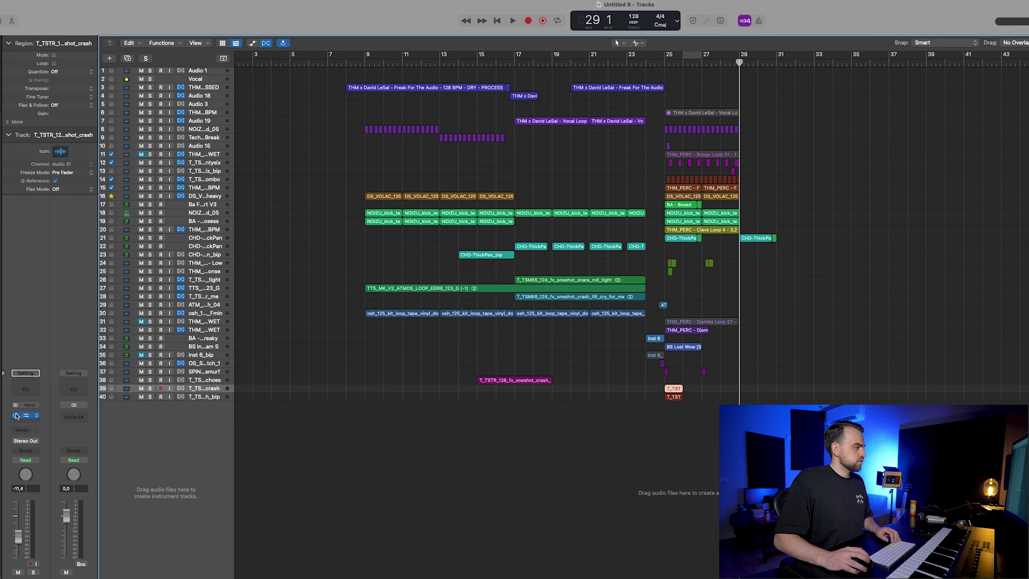
Step: Extend the end of the bounced crash region so it includes the reverb tail
{"action": "left_click_drag", "start_coordinate": [681, 400], "coordinate": [692, 399]}
{"action": "key", "text": "super+Down"}
{"action": "key", "text": "super+Down"}
{"action": "key", "text": "super+Down"}
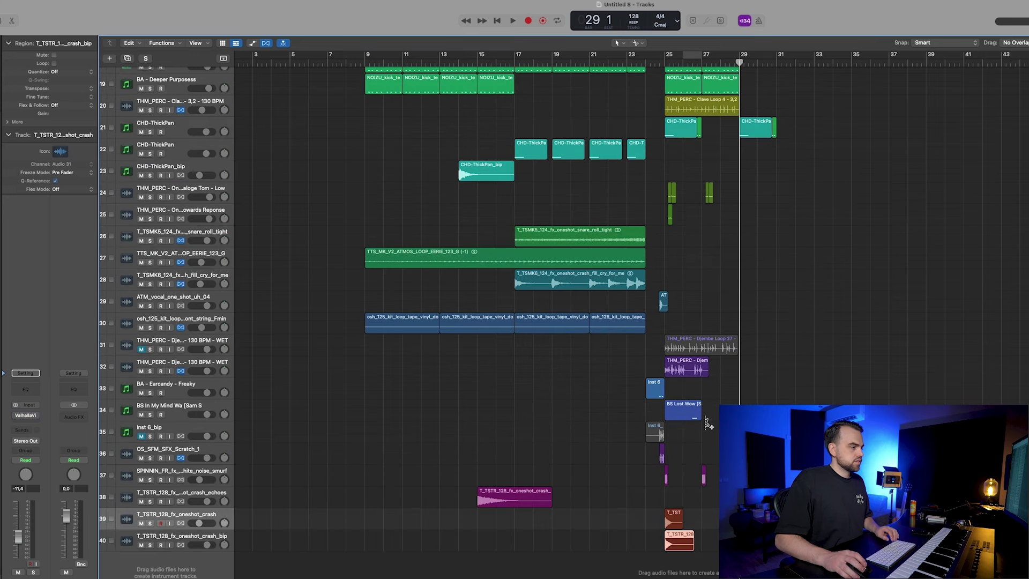
Step: Reverse the bounced crash's audio file in the audio file editor
{"action": "left_click", "coordinate": [197, 540]}
{"action": "double_click", "coordinate": [664, 544]}
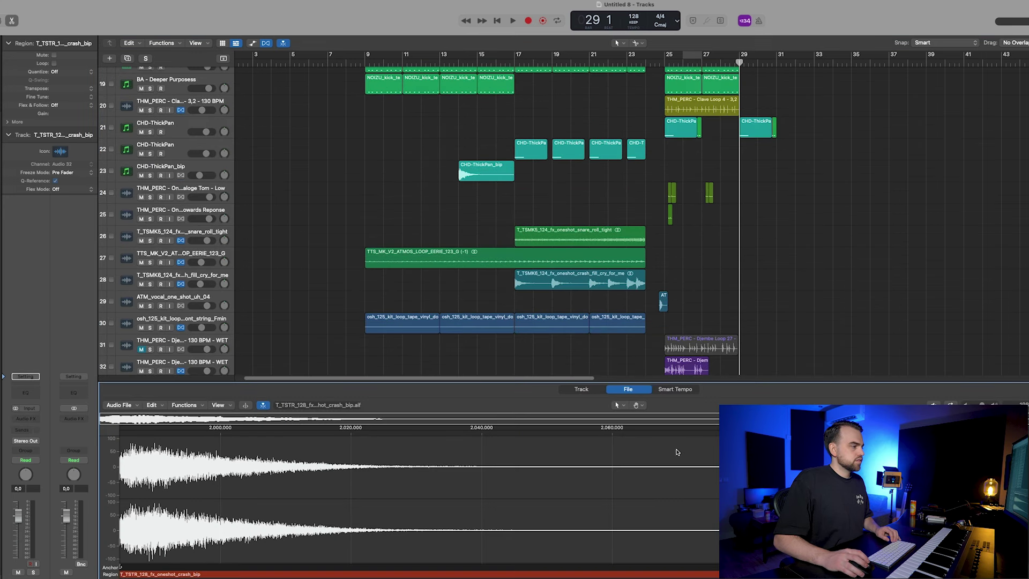
{"action": "left_click", "coordinate": [194, 407]}
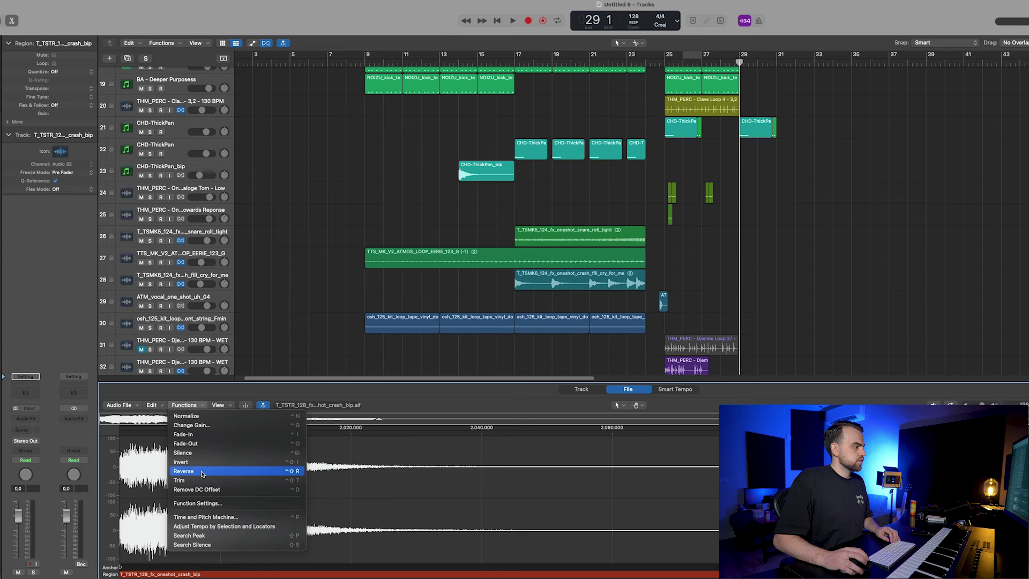
{"action": "left_click", "coordinate": [201, 471]}
{"action": "left_click_drag", "start_coordinate": [432, 385], "coordinate": [431, 494]}
Step: Move the reversed crash to position 7 3 1 1, leading into bar 9, and the crash echoes region to start at bar 9
{"action": "scroll", "coordinate": [592, 480], "scroll_direction": "left", "scroll_amount": 4}
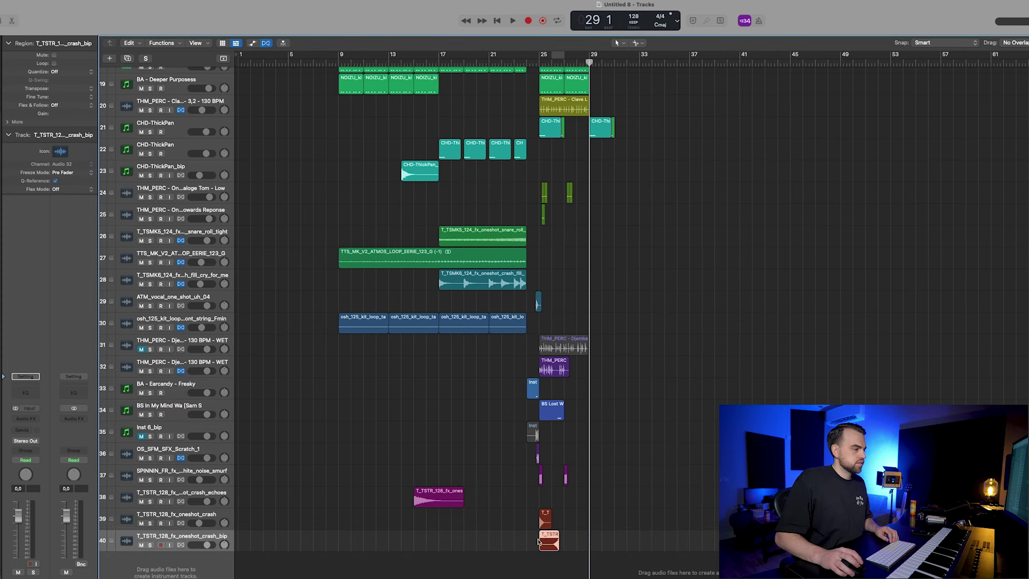
{"action": "left_click_drag", "start_coordinate": [538, 541], "coordinate": [321, 541]}
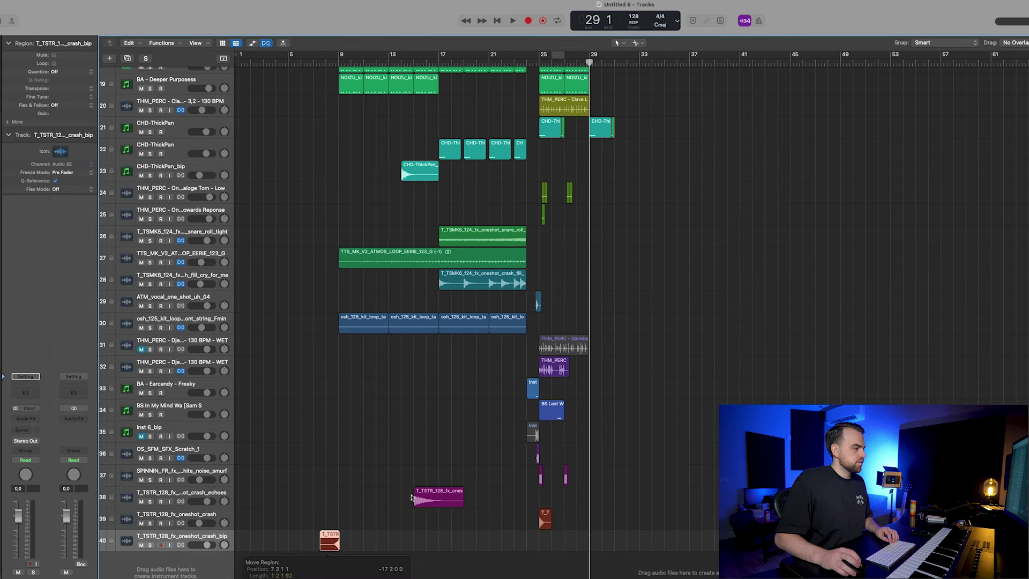
{"action": "key", "text": "super+Right"}
{"action": "key", "text": "super+Right"}
{"action": "left_click_drag", "start_coordinate": [878, 496], "coordinate": [449, 494]}
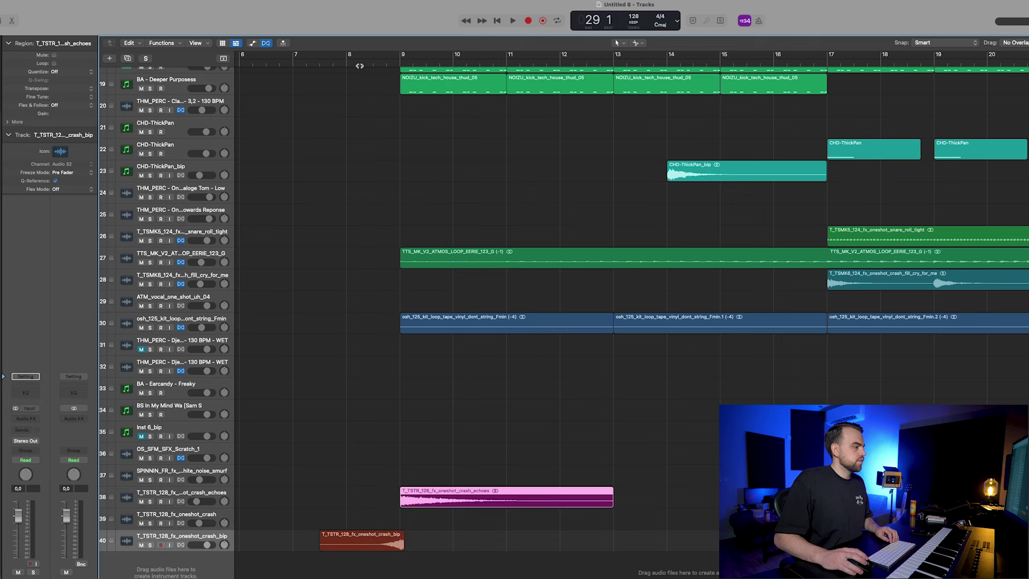
Step: Play the arrangement from just before bar 9 to audition the reversed crash leading into the crash echoes
{"action": "left_click", "coordinate": [360, 65]}
{"action": "key", "text": "space"}
{"action": "key", "text": "super+Left"}
{"action": "key", "text": "super+Left"}
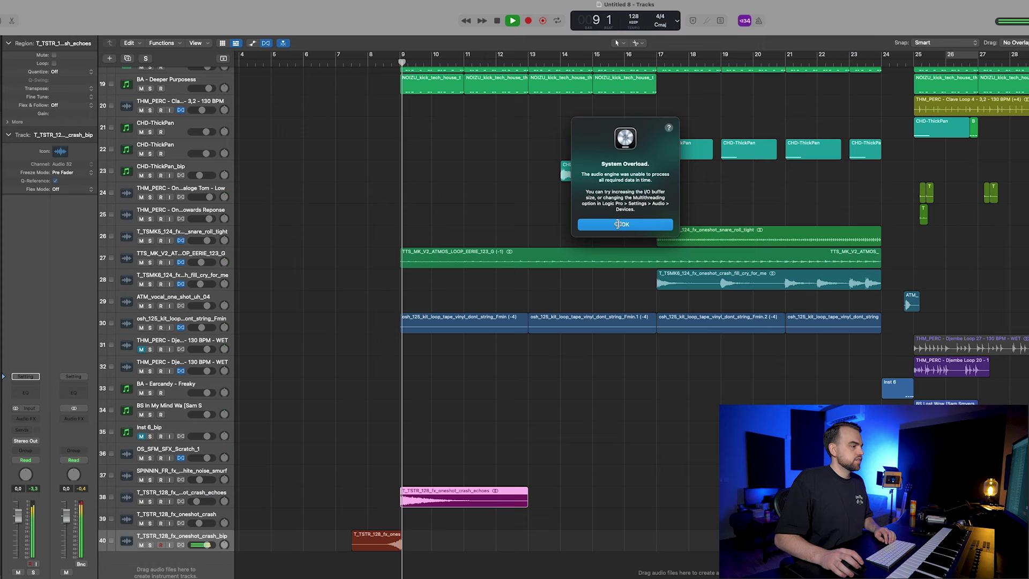
{"action": "left_click", "coordinate": [618, 224]}
Step: Adjust the end of the reversed crash region to bar 9 and lower its track volume to about -9 dB
{"action": "left_click_drag", "start_coordinate": [402, 543], "coordinate": [399, 543]}
{"action": "key", "text": "space"}
{"action": "key", "text": "super+Right"}
{"action": "key", "text": "super+Right"}
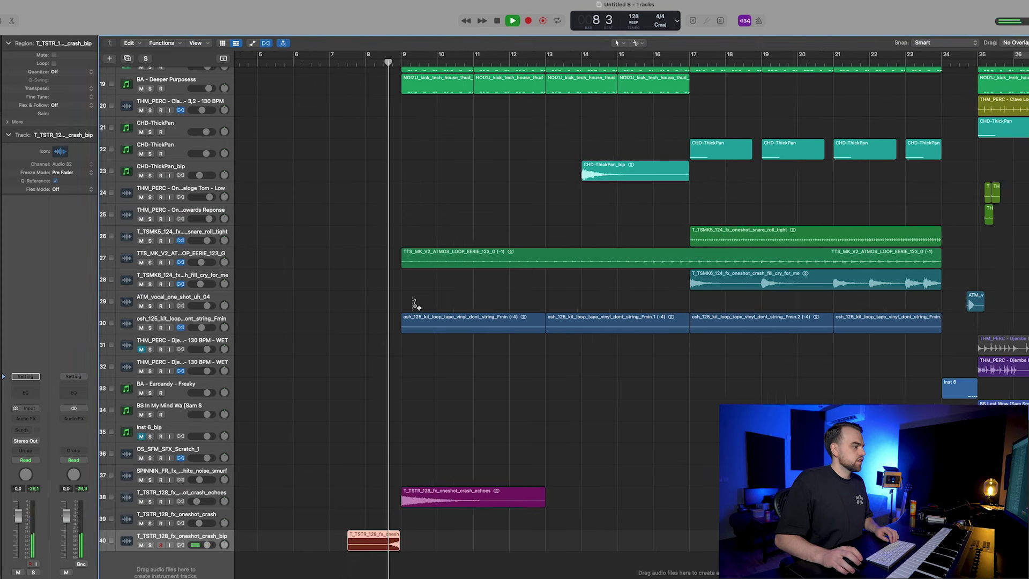
{"action": "left_click_drag", "start_coordinate": [408, 546], "coordinate": [414, 548]}
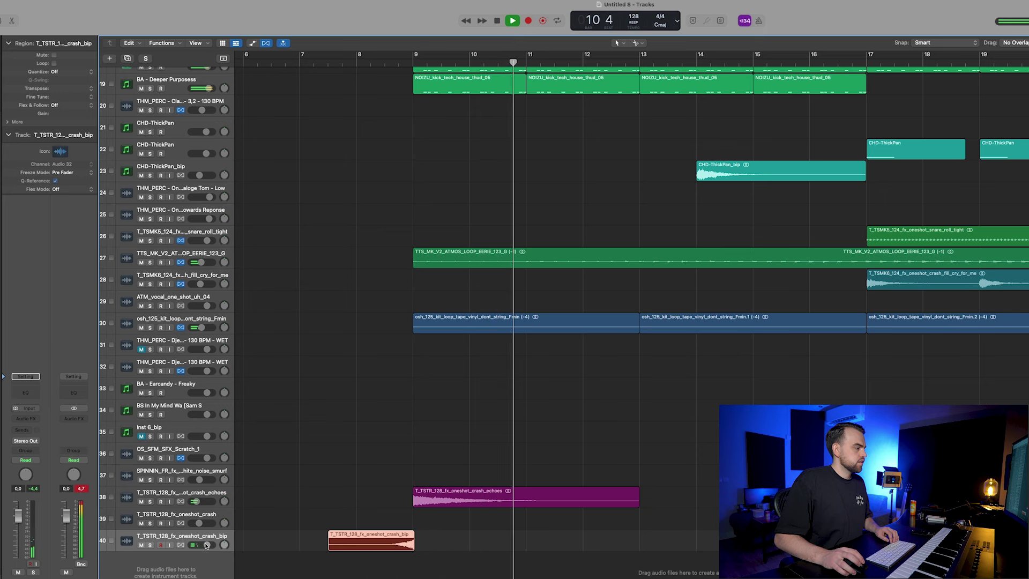
{"action": "left_click_drag", "start_coordinate": [206, 544], "coordinate": [196, 545]}
Step: Copy the crash echoes region to bar 17 and the reversed crash to end at bar 17
{"action": "key", "text": "super+Left"}
{"action": "key", "text": "super+Left"}
{"action": "key", "text": "super+Left"}
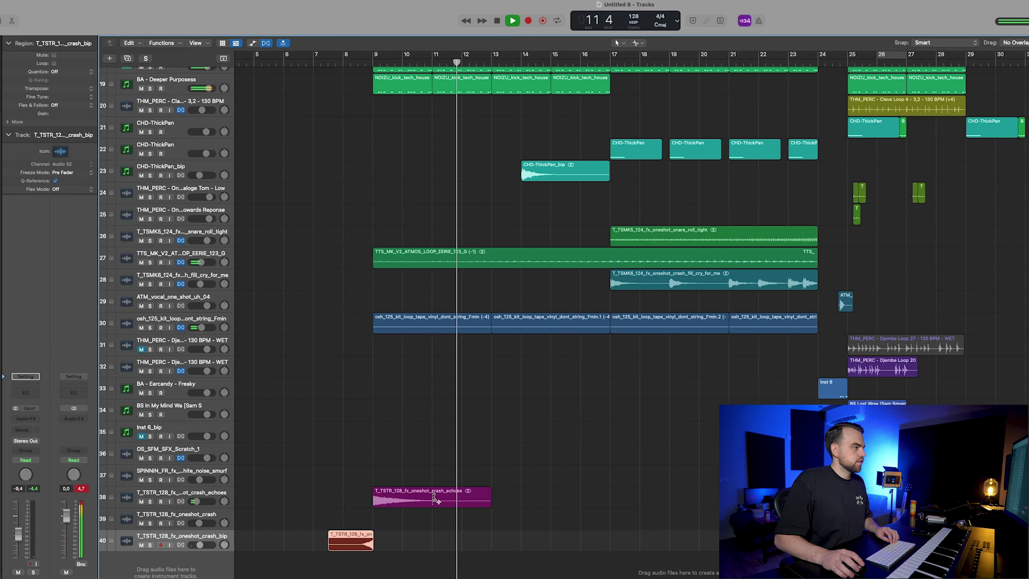
{"action": "key", "text": "super+Up"}
{"action": "key", "text": "super+Up"}
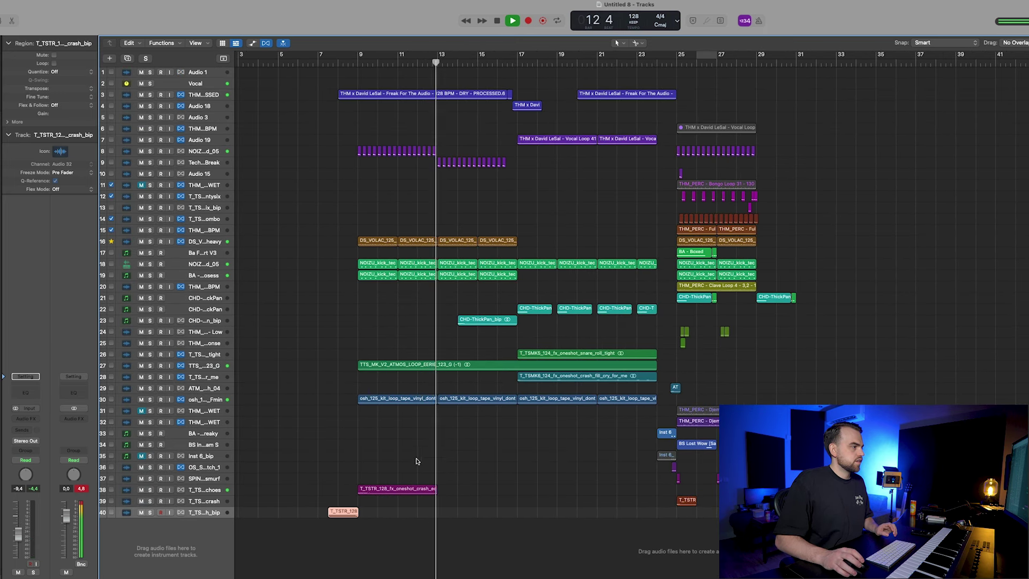
{"action": "key", "text": "super+Left"}
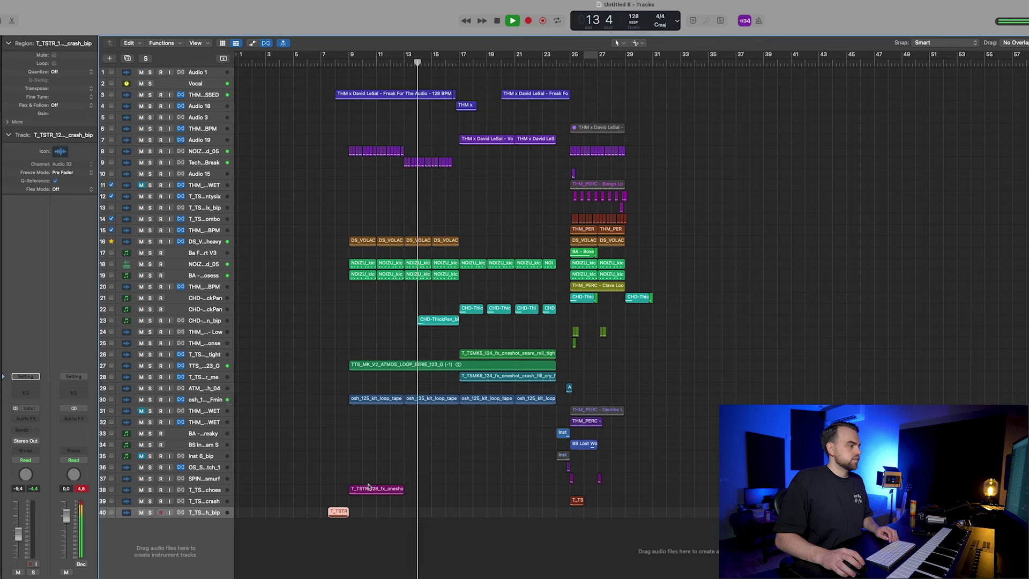
{"action": "left_click_drag", "start_coordinate": [371, 486], "coordinate": [471, 492]}
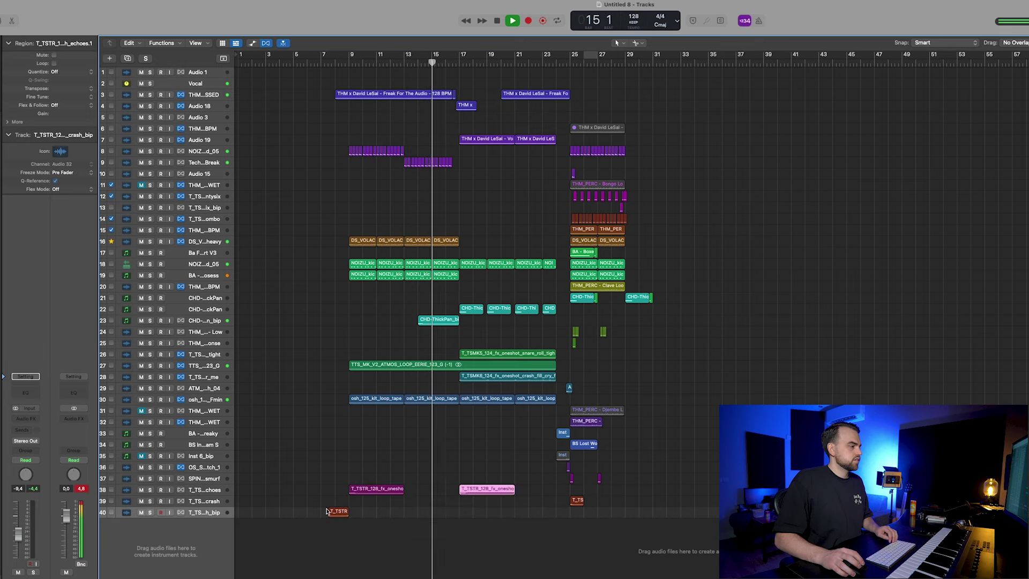
{"action": "left_click_drag", "start_coordinate": [339, 511], "coordinate": [441, 516]}
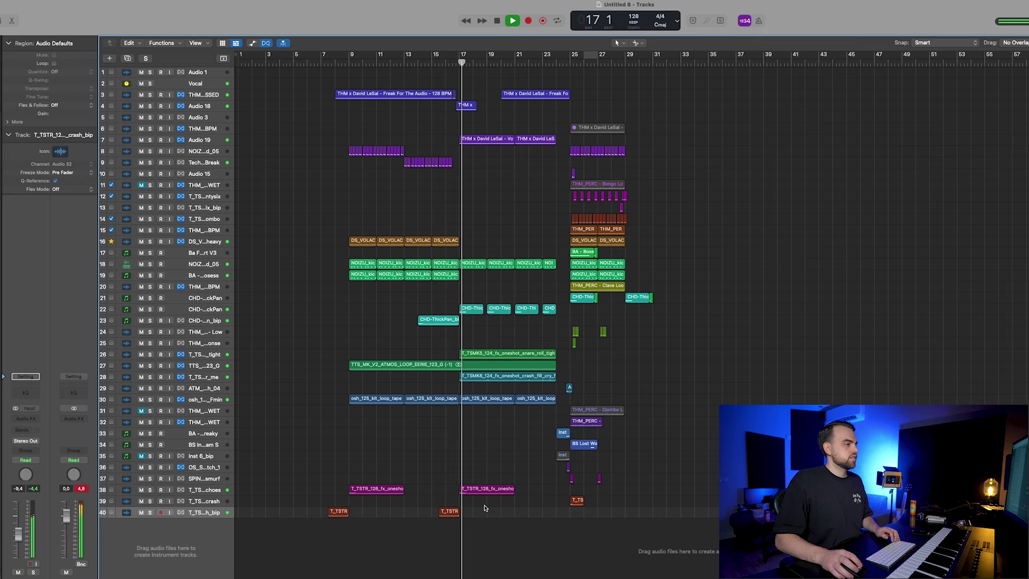
Step: Listen through the arrangement from bar 17 to bar 29, checking the build-up and the drop
{"action": "scroll", "coordinate": [485, 508], "scroll_direction": "down", "scroll_amount": 2}
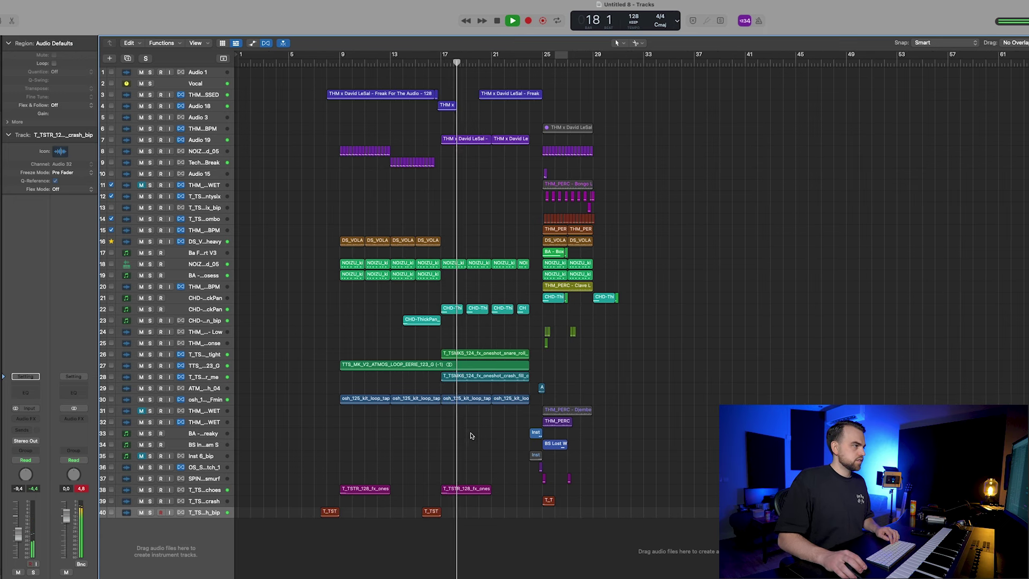
{"action": "scroll", "coordinate": [472, 429], "scroll_direction": "up", "scroll_amount": 2}
{"action": "scroll", "coordinate": [474, 421], "scroll_direction": "down", "scroll_amount": 2}
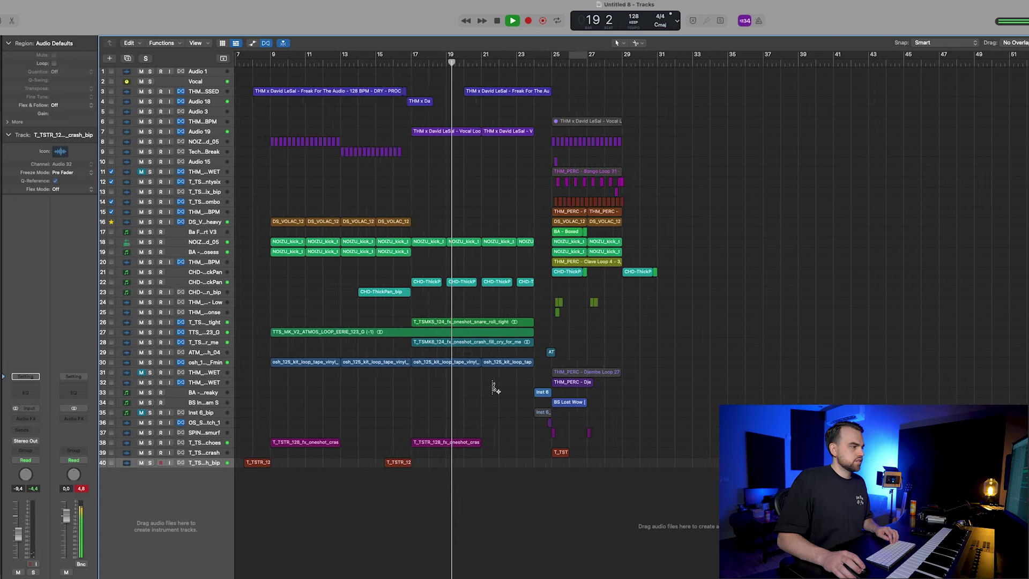
{"action": "scroll", "coordinate": [494, 388], "scroll_direction": "up", "scroll_amount": 3}
{"action": "scroll", "coordinate": [494, 388], "scroll_direction": "down", "scroll_amount": 3}
{"action": "scroll", "coordinate": [494, 388], "scroll_direction": "down", "scroll_amount": 2}
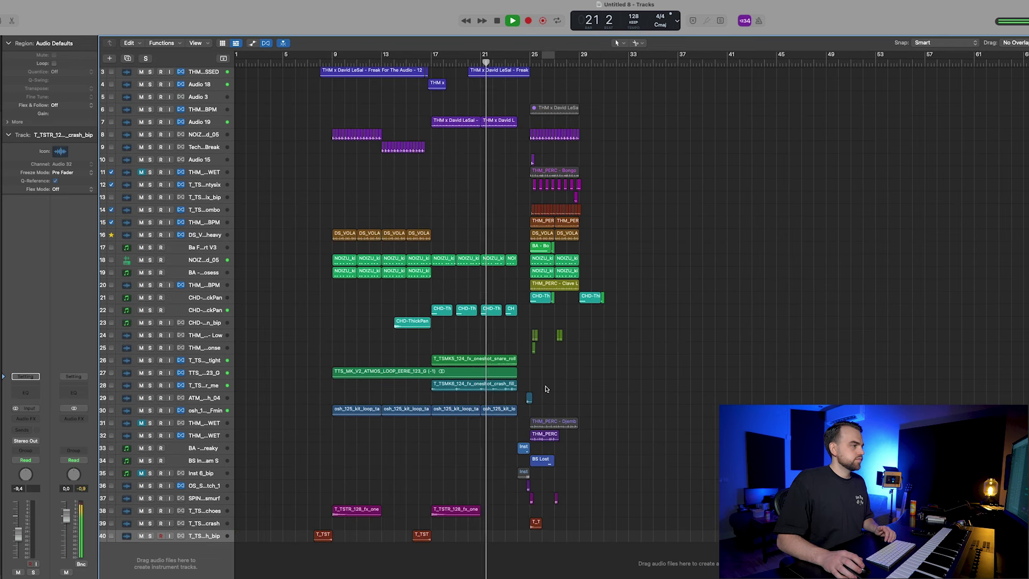
{"action": "scroll", "coordinate": [530, 407], "scroll_direction": "up", "scroll_amount": 2}
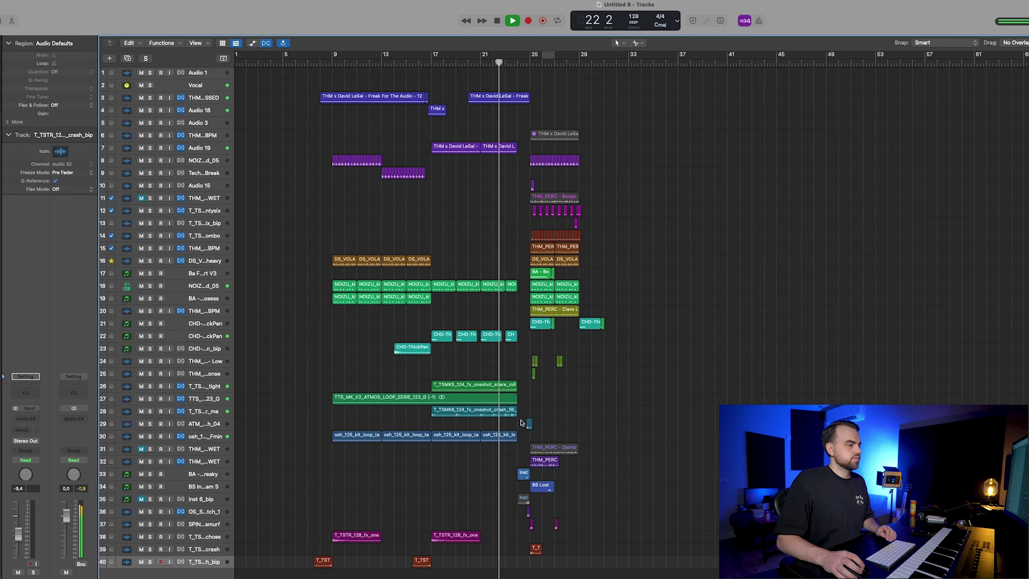
{"action": "scroll", "coordinate": [520, 423], "scroll_direction": "up", "scroll_amount": 2}
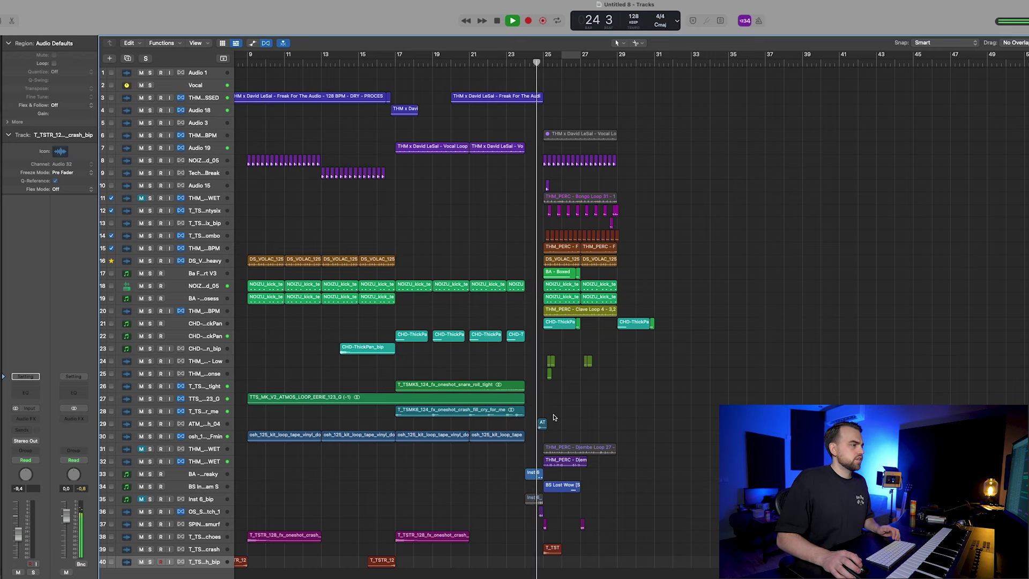
{"action": "scroll", "coordinate": [554, 418], "scroll_direction": "up", "scroll_amount": 2}
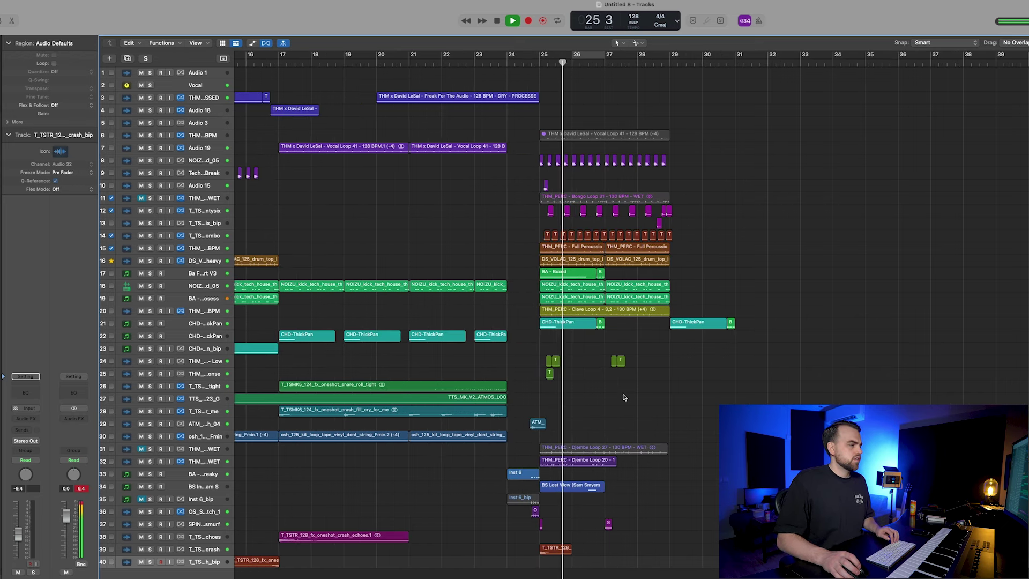
{"action": "scroll", "coordinate": [625, 398], "scroll_direction": "up", "scroll_amount": 1}
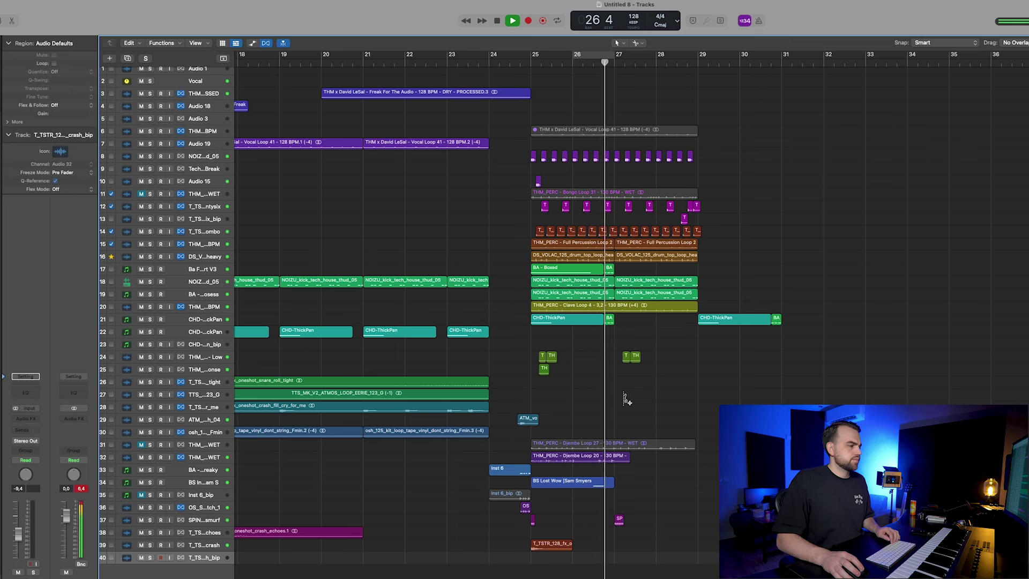
{"action": "scroll", "coordinate": [625, 397], "scroll_direction": "down", "scroll_amount": 3}
{"action": "scroll", "coordinate": [627, 401], "scroll_direction": "down", "scroll_amount": 2}
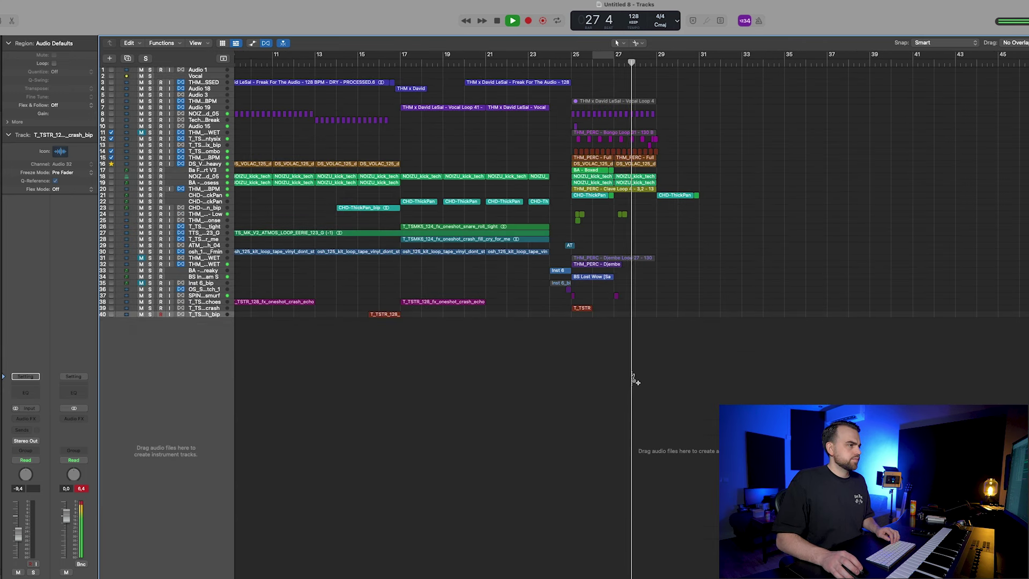
{"action": "scroll", "coordinate": [632, 386], "scroll_direction": "up", "scroll_amount": 3}
{"action": "scroll", "coordinate": [651, 370], "scroll_direction": "up", "scroll_amount": 2}
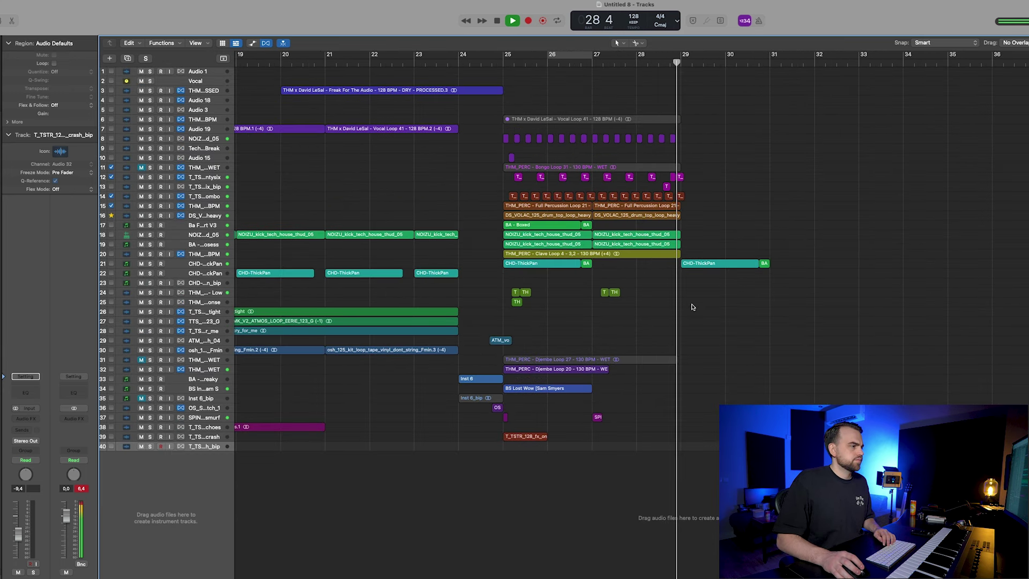
{"action": "key", "text": "space"}
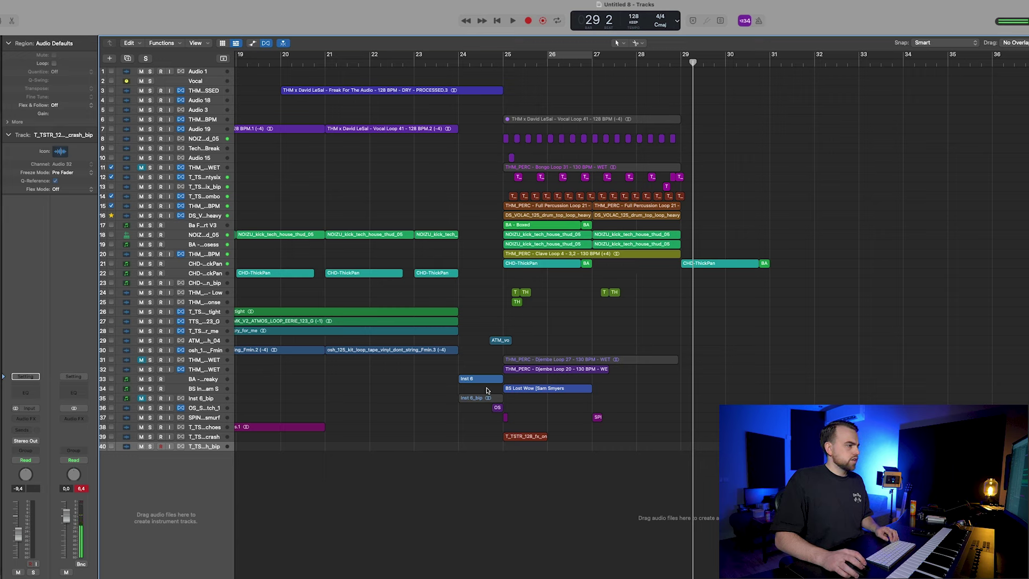
Step: Delete the two leftover regions after bar 29 and copy the drop regions of bars 25 to 29 so they start at bar 29
{"action": "left_click_drag", "start_coordinate": [841, 357], "coordinate": [730, 245]}
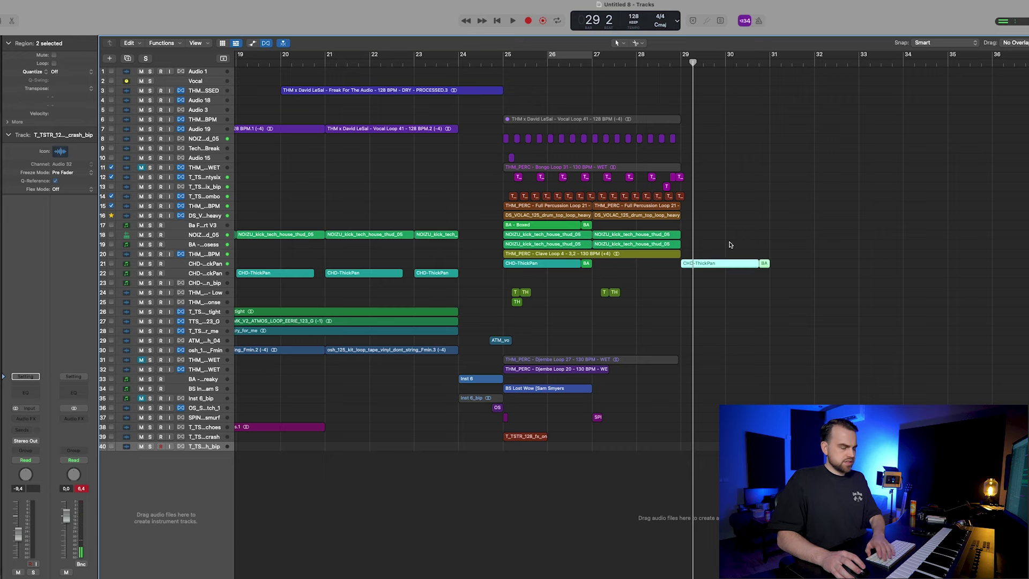
{"action": "left_click_drag", "start_coordinate": [764, 492], "coordinate": [504, 140]}
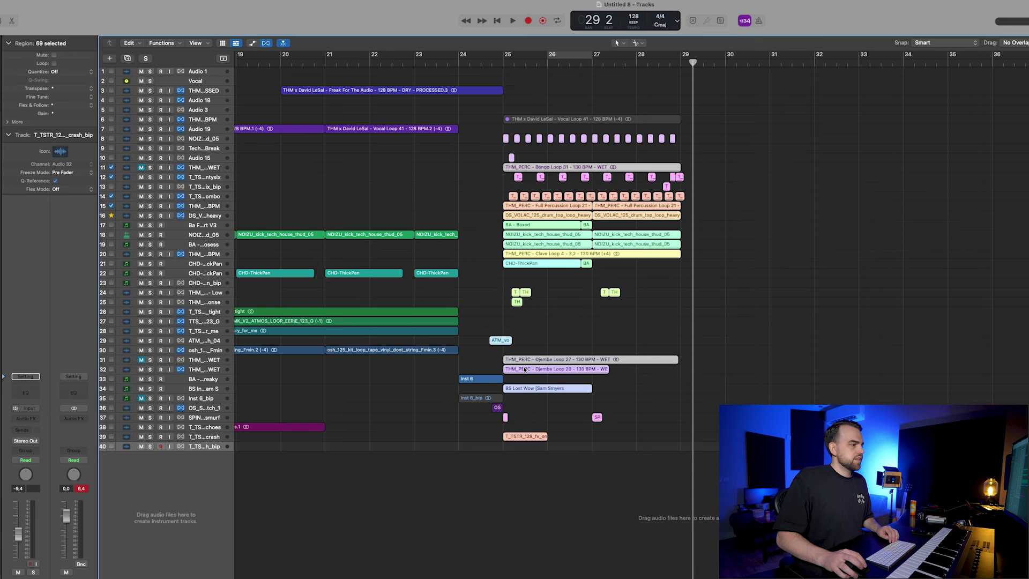
{"action": "left_click_drag", "start_coordinate": [524, 369], "coordinate": [702, 370]}
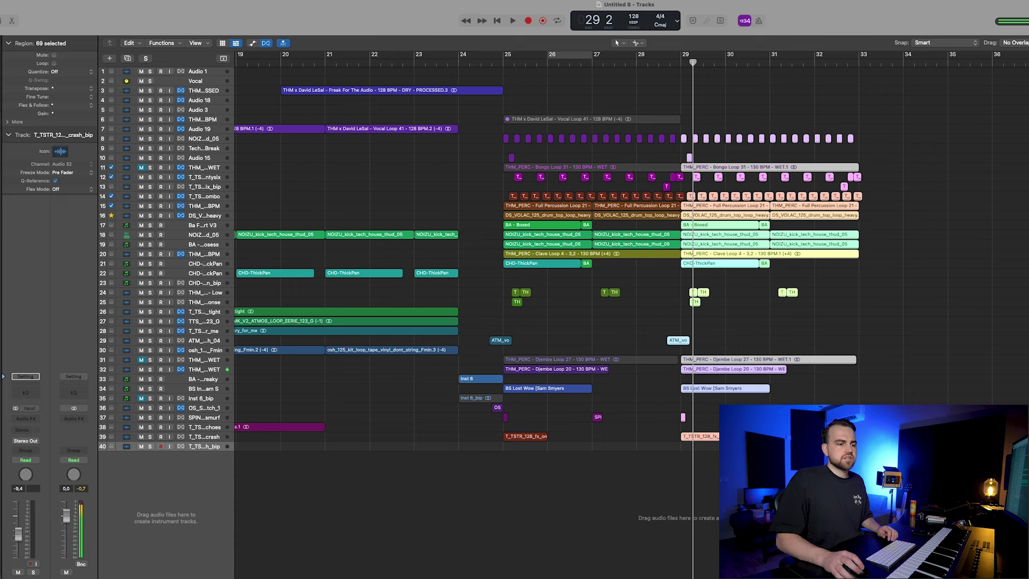
{"action": "left_click_drag", "start_coordinate": [793, 515], "coordinate": [681, 370]}
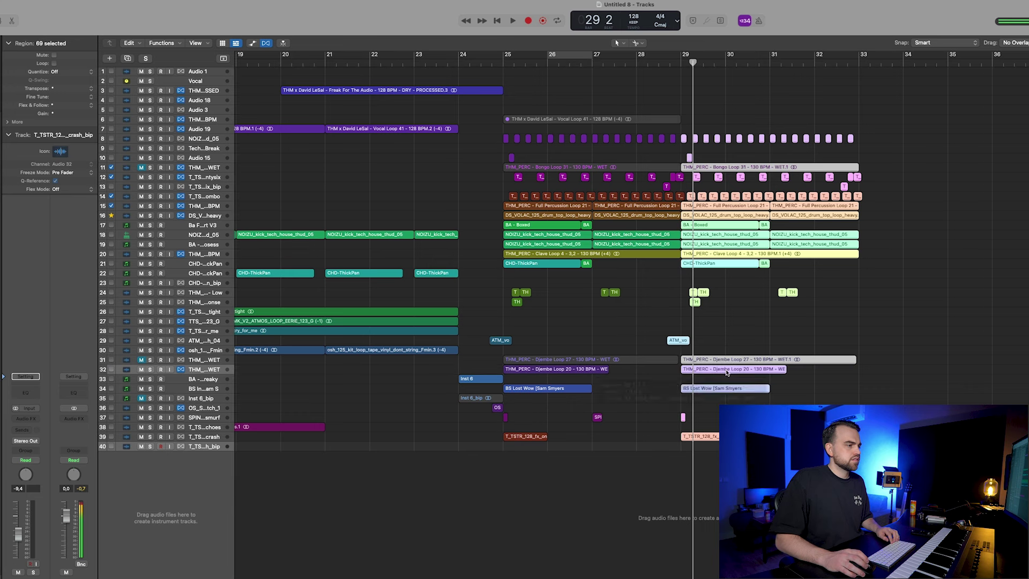
Step: Create a duplicate of the Djembe Loop 20 track and move the bar 29 djembe region down onto it
{"action": "key", "text": "super+Down"}
{"action": "key", "text": "super+Down"}
{"action": "left_click", "coordinate": [209, 442]}
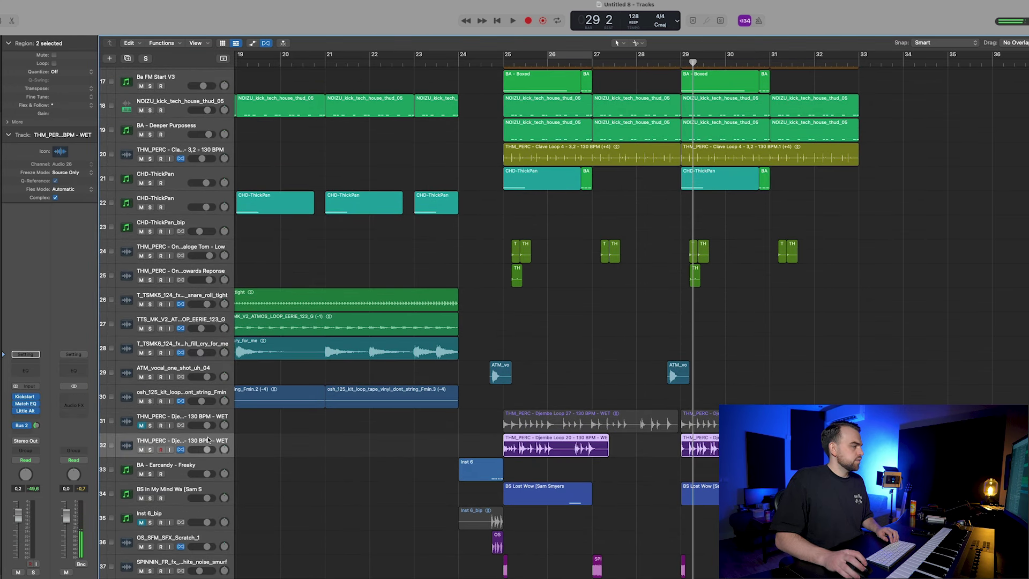
{"action": "left_click", "coordinate": [128, 58]}
{"action": "left_click_drag", "start_coordinate": [714, 456], "coordinate": [713, 479]}
{"action": "left_click", "coordinate": [182, 474]}
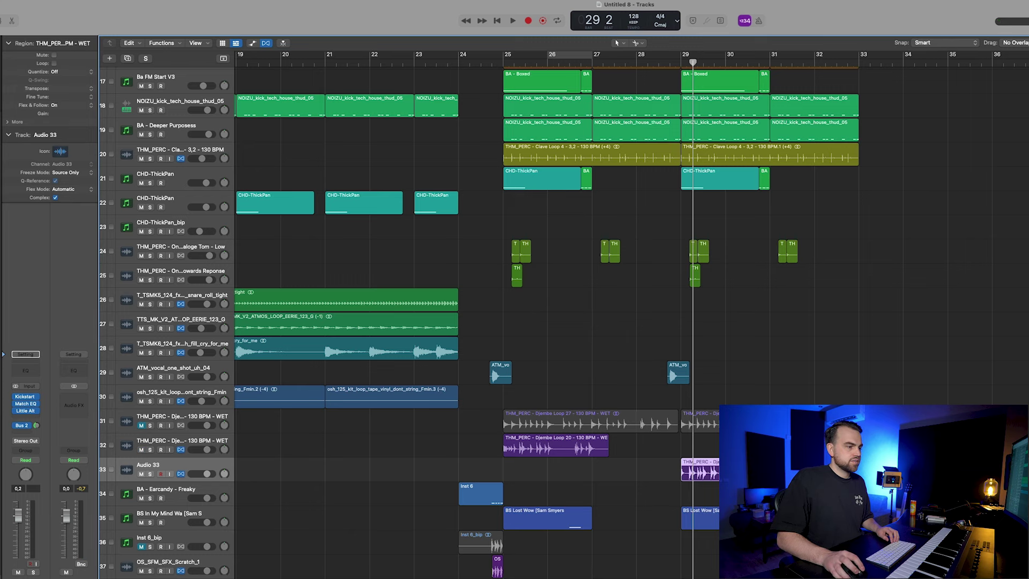
Step: Cut the djembe region on the duplicated track into shorter pieces spread between bars 29 and 33
{"action": "left_click_drag", "start_coordinate": [856, 476], "coordinate": [859, 476]}
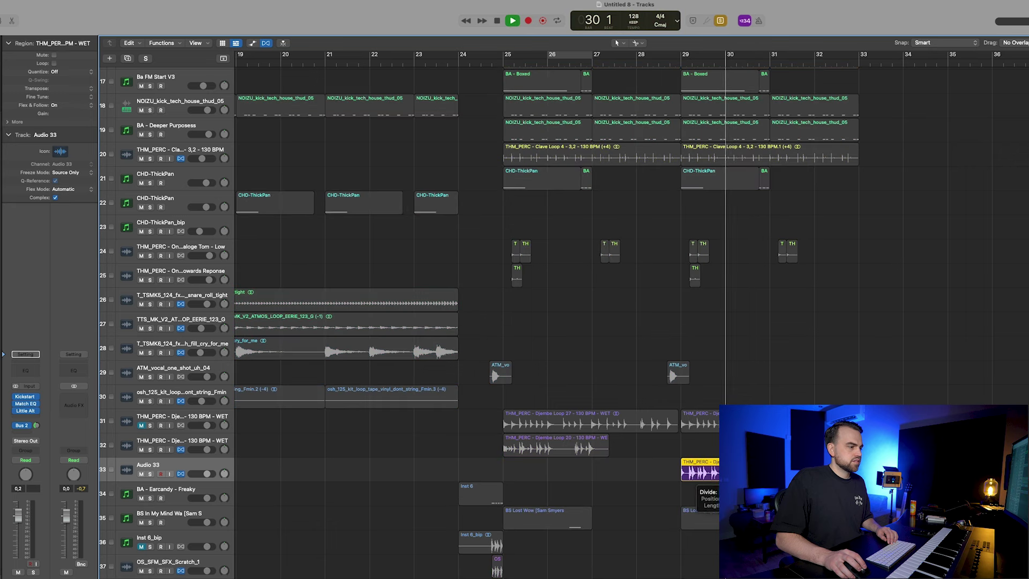
{"action": "left_click_drag", "start_coordinate": [694, 474], "coordinate": [694, 474]}
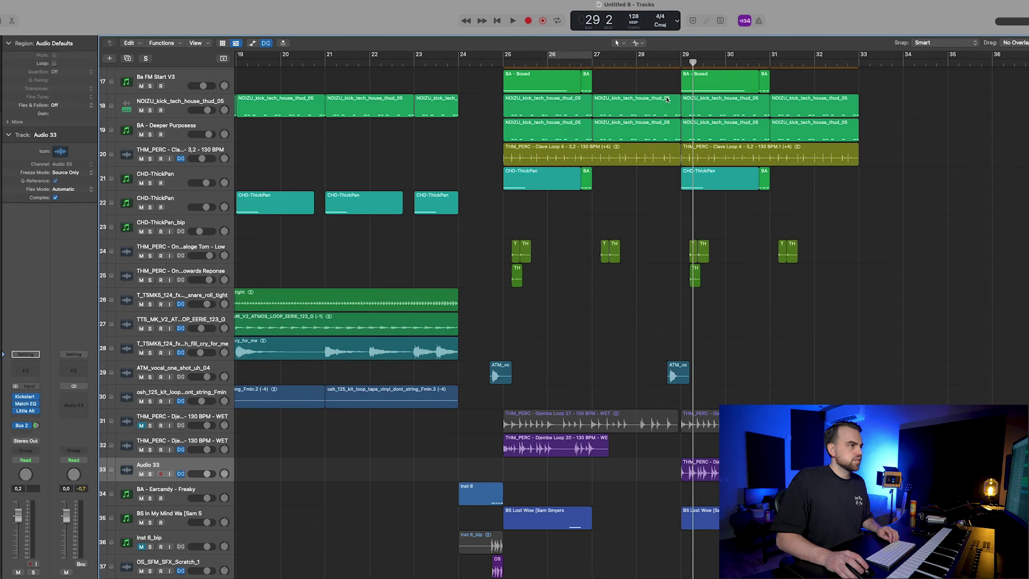
Step: Listen through the extended drop from bar 29 to bar 33 to check the new djembe pattern
{"action": "left_click", "coordinate": [669, 70]}
{"action": "key", "text": "space"}
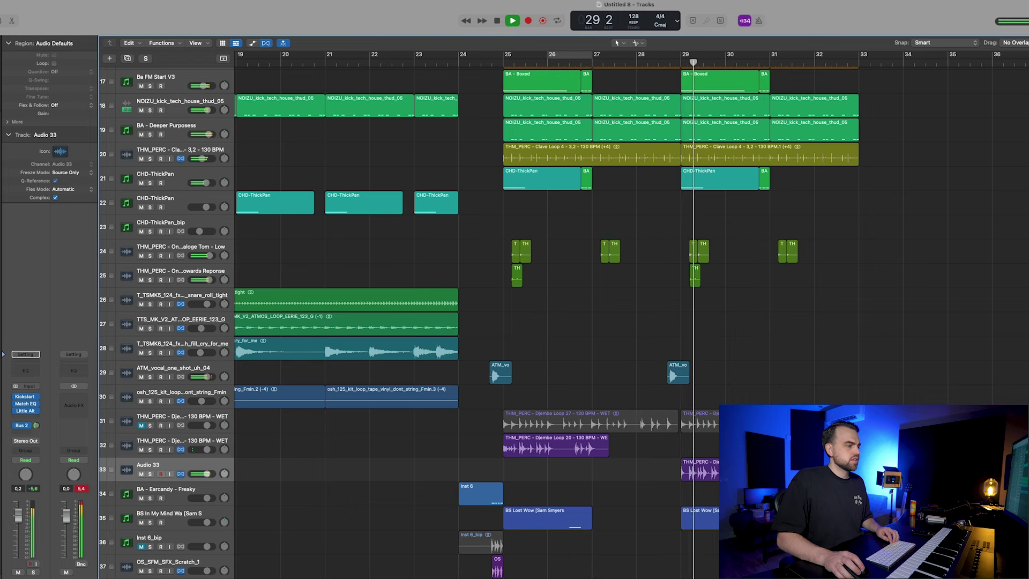
{"action": "key", "text": "super+Left"}
{"action": "key", "text": "super+Up"}
{"action": "key", "text": "super+Left"}
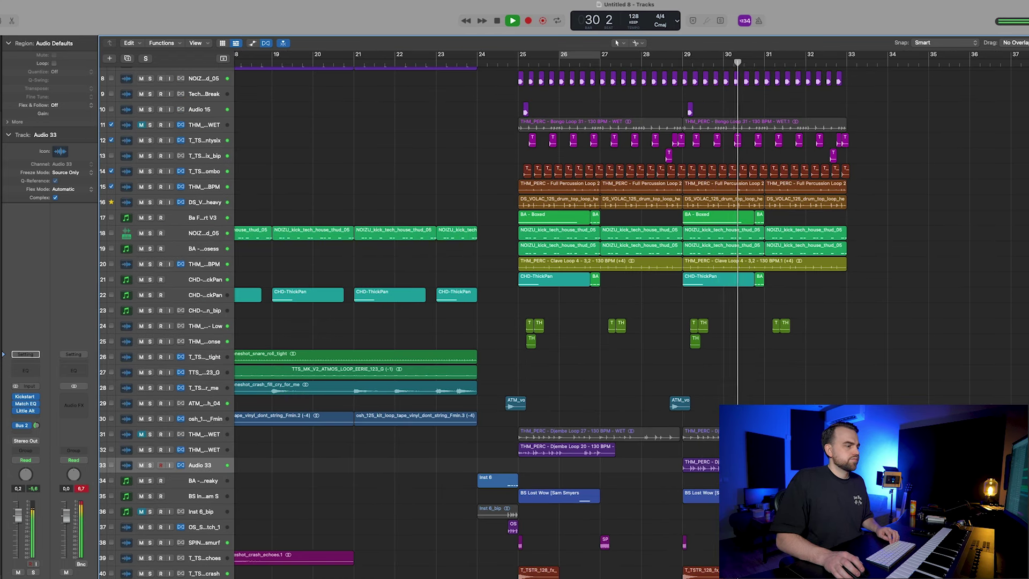
{"action": "key", "text": "super+Left"}
{"action": "key", "text": "super+Up"}
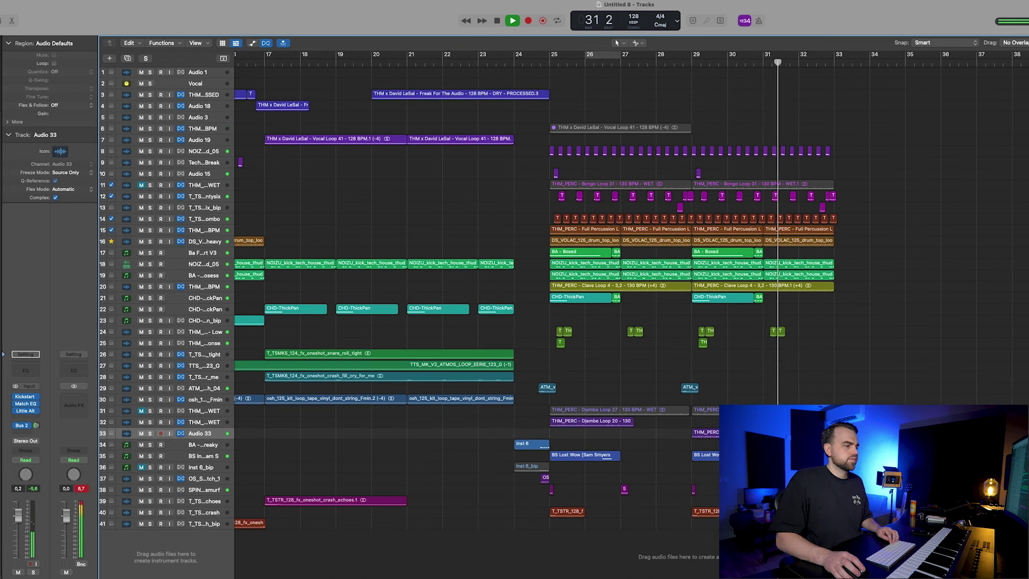
{"action": "key", "text": "super+Left"}
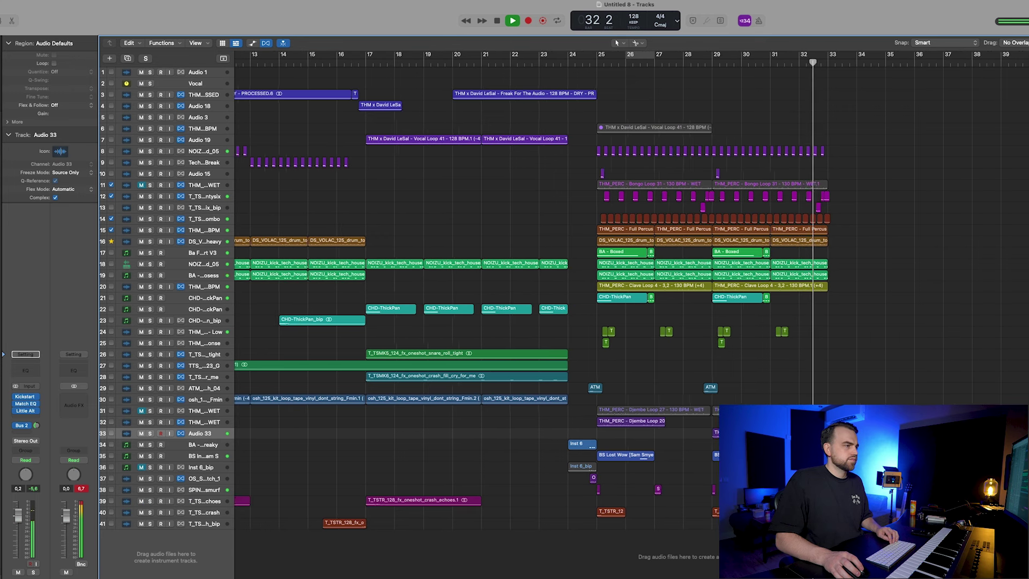
{"action": "key", "text": "super+Left"}
{"action": "key", "text": "super+Up"}
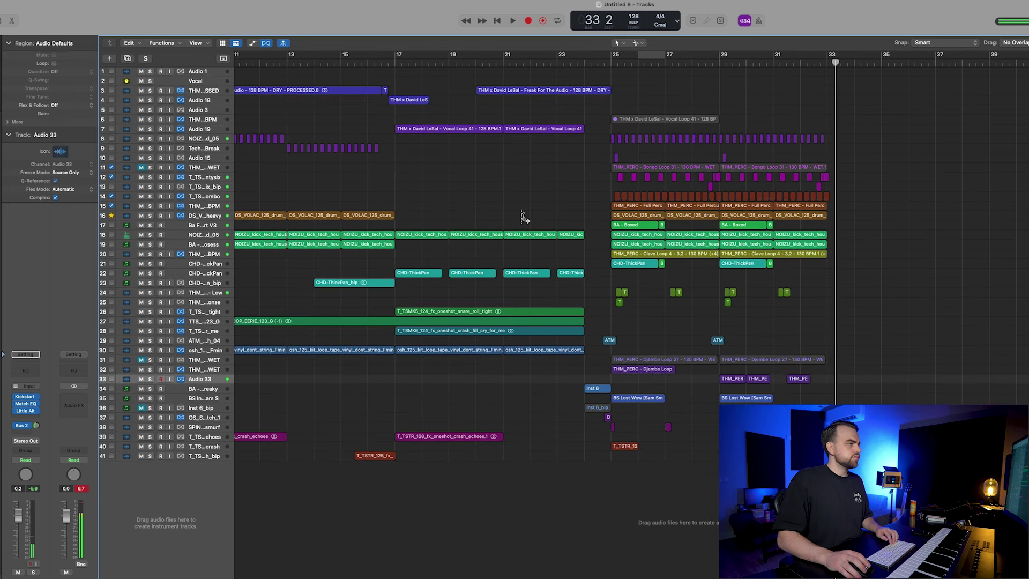
Step: Extend the end of the Freak For The Audio vocal region that starts at bar 20 to about bar 38
{"action": "key", "text": "super+Down"}
{"action": "left_click_drag", "start_coordinate": [607, 119], "coordinate": [962, 118]}
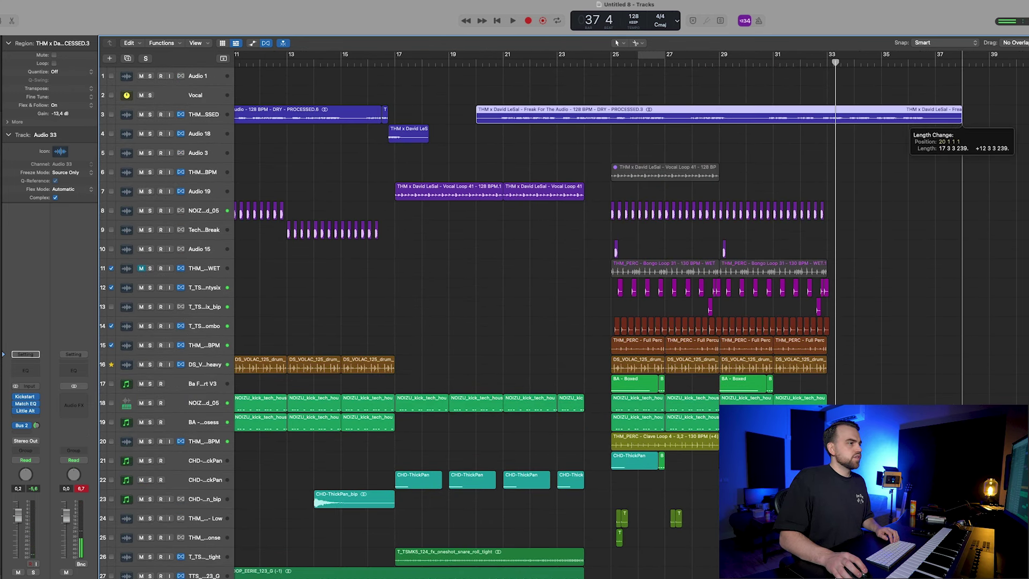
{"action": "left_click_drag", "start_coordinate": [926, 149], "coordinate": [927, 148]}
{"action": "left_click", "coordinate": [692, 119]}
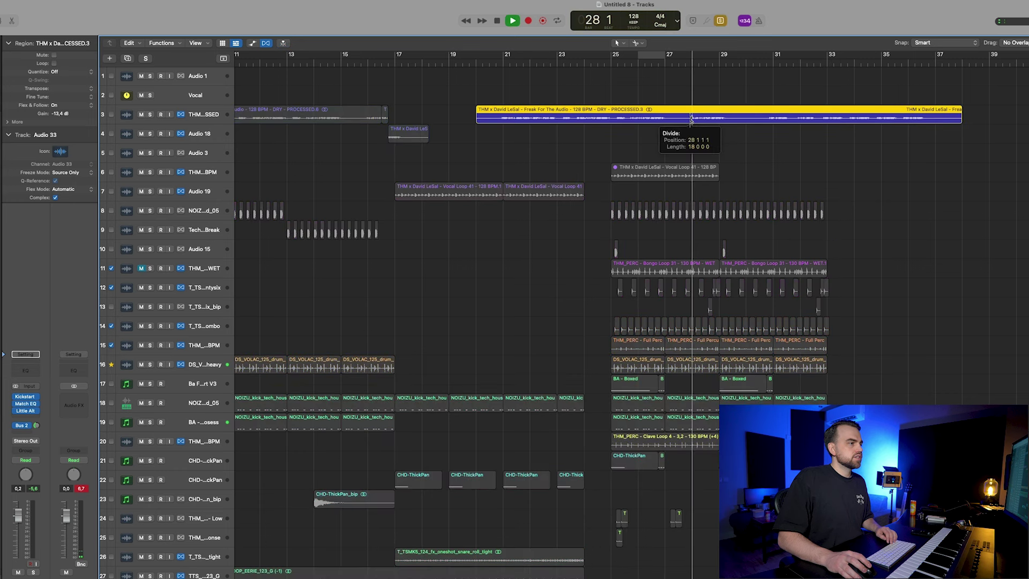
{"action": "key", "text": "super+z"}
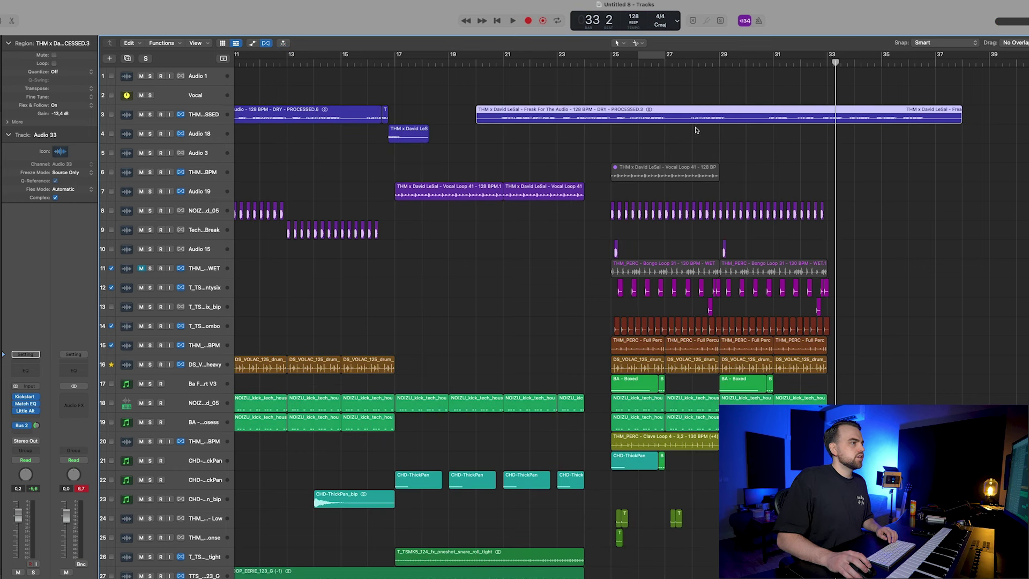
Step: Split the extended vocal region at bar 25 and trim the start of its second part to about bar 27.5
{"action": "left_click", "coordinate": [611, 120]}
{"action": "left_click_drag", "start_coordinate": [611, 127], "coordinate": [682, 127]}
{"action": "left_click", "coordinate": [677, 57]}
{"action": "key", "text": "space"}
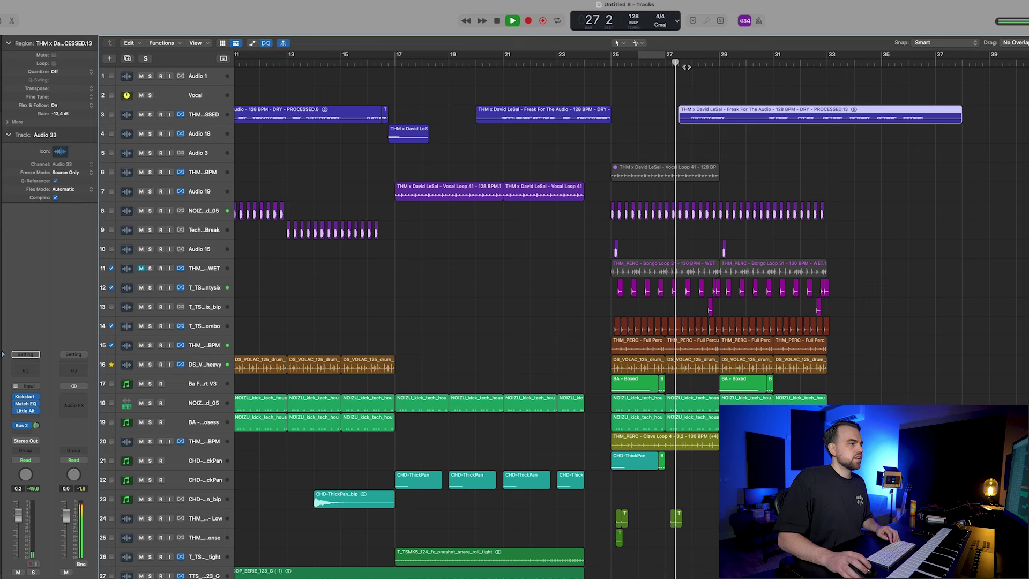
Step: Play the drop from bar 27 and delete the ATM vocal one-shot region just before bar 29
{"action": "key", "text": "super+Down"}
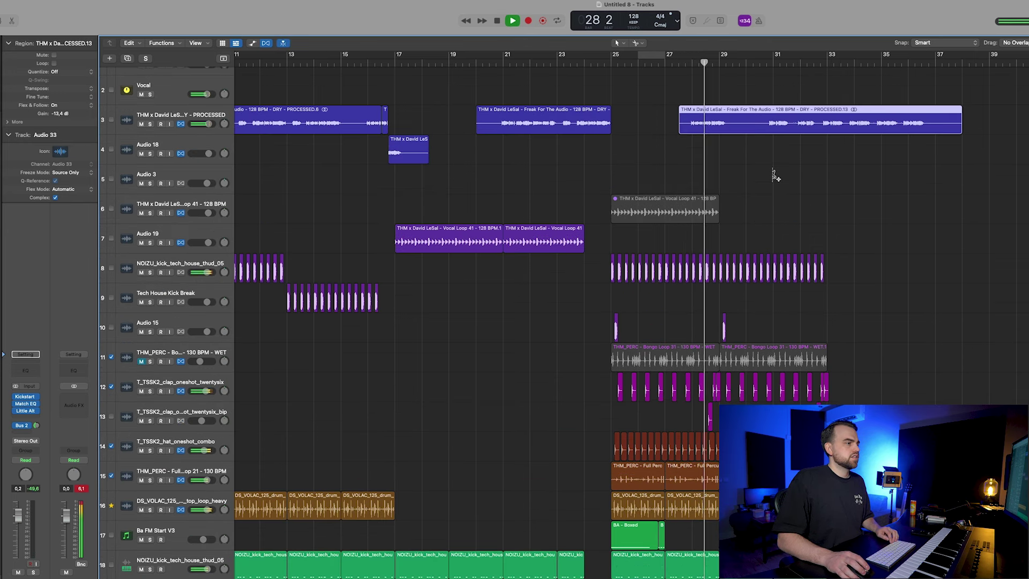
{"action": "key", "text": "super+Left"}
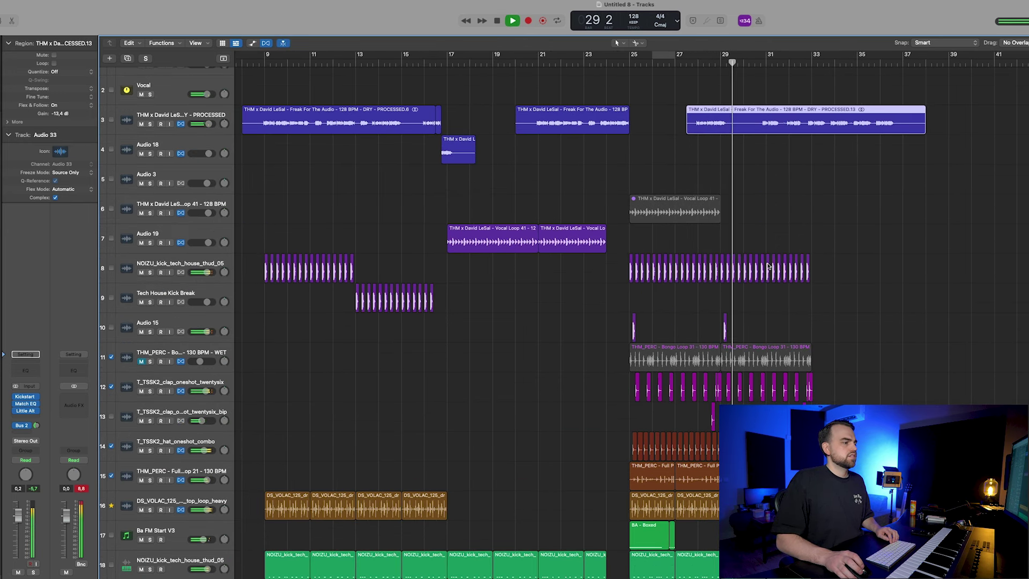
{"action": "scroll", "coordinate": [766, 268], "scroll_direction": "down", "scroll_amount": 10}
{"action": "scroll", "coordinate": [765, 269], "scroll_direction": "up", "scroll_amount": 5}
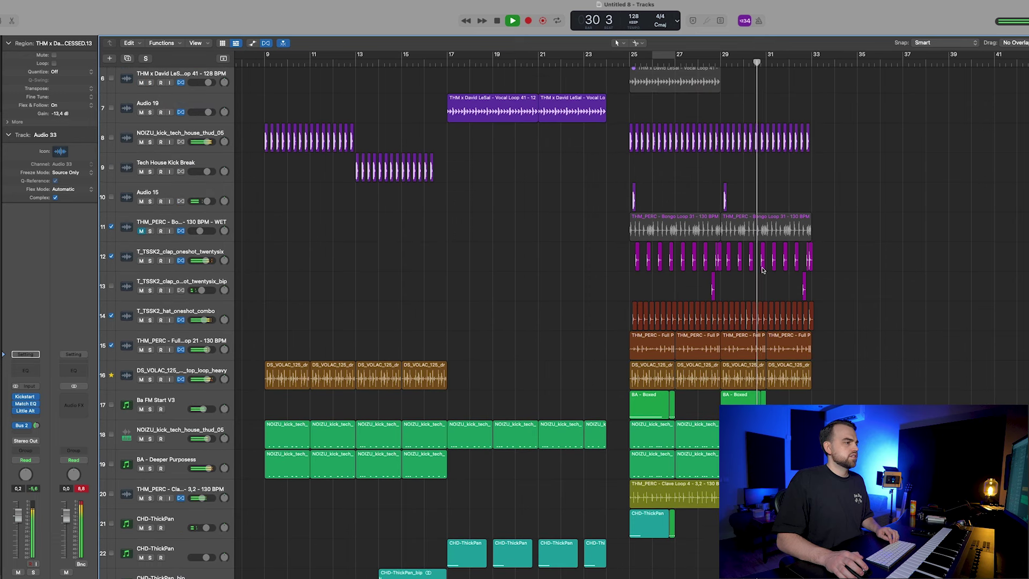
{"action": "key", "text": "super+Up"}
{"action": "left_click", "coordinate": [716, 478]}
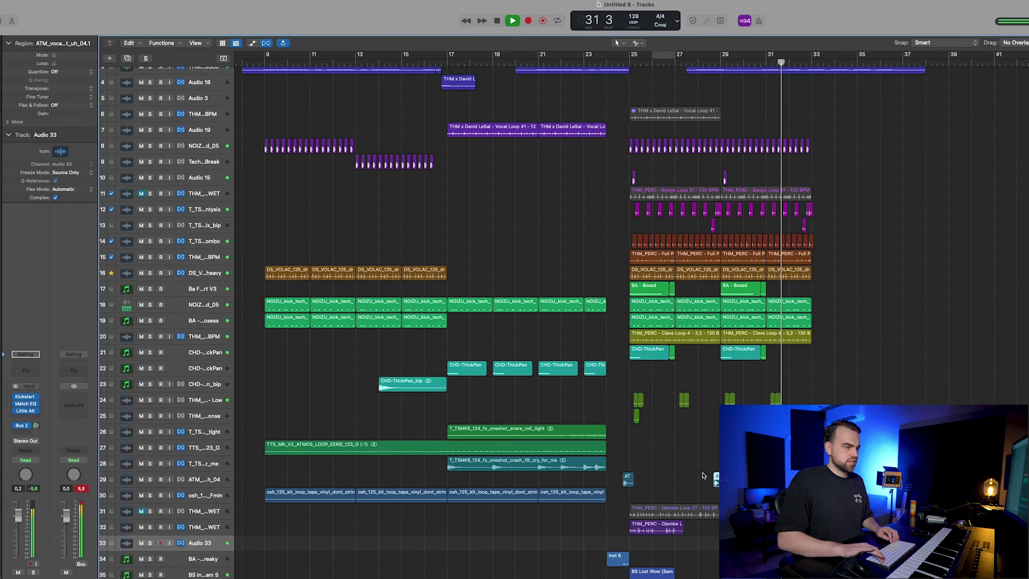
{"action": "left_click", "coordinate": [704, 475]}
Step: Split the drop's vocal region at about bar 30.5 and move its second part to about bar 32.5
{"action": "scroll", "coordinate": [890, 230], "scroll_direction": "up", "scroll_amount": 3}
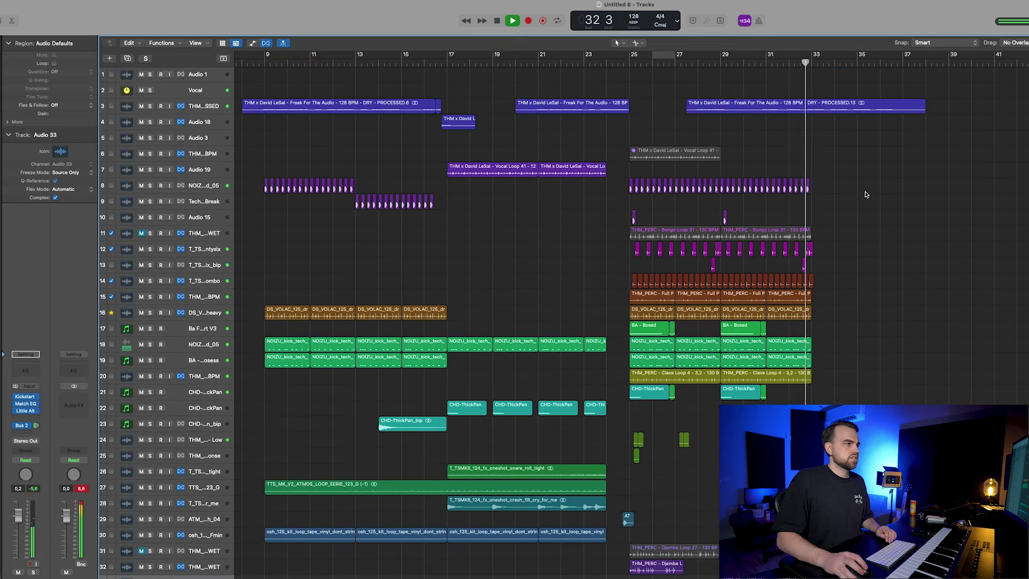
{"action": "left_click_drag", "start_coordinate": [757, 110], "coordinate": [840, 113]}
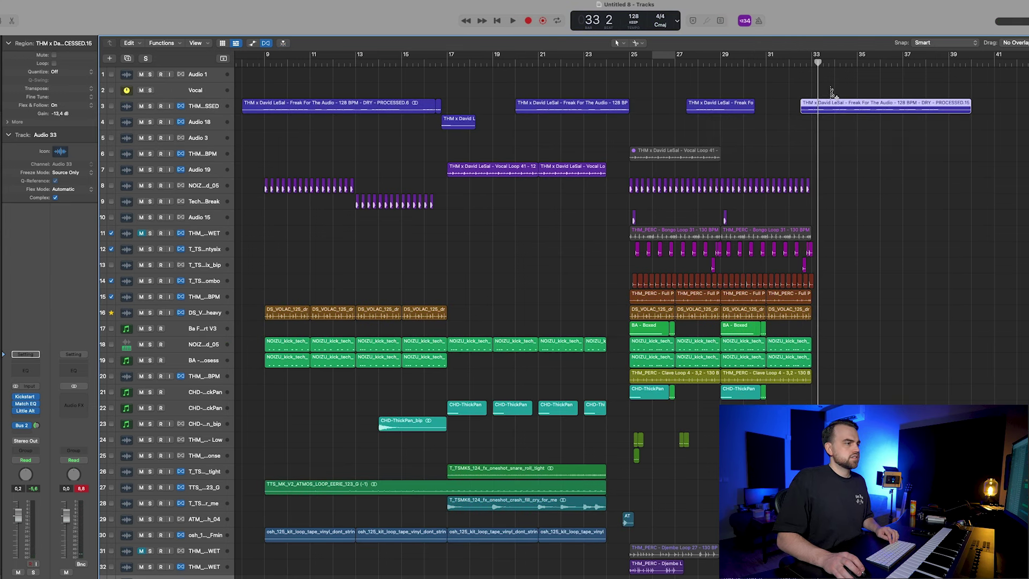
Step: Copy the regions of bars 29 to 33 on tracks 8 to 19 so they start at bar 33
{"action": "key", "text": "super+Left"}
{"action": "key", "text": "super+Right"}
{"action": "key", "text": "super+Right"}
{"action": "key", "text": "super+Right"}
{"action": "key", "text": "super+Right"}
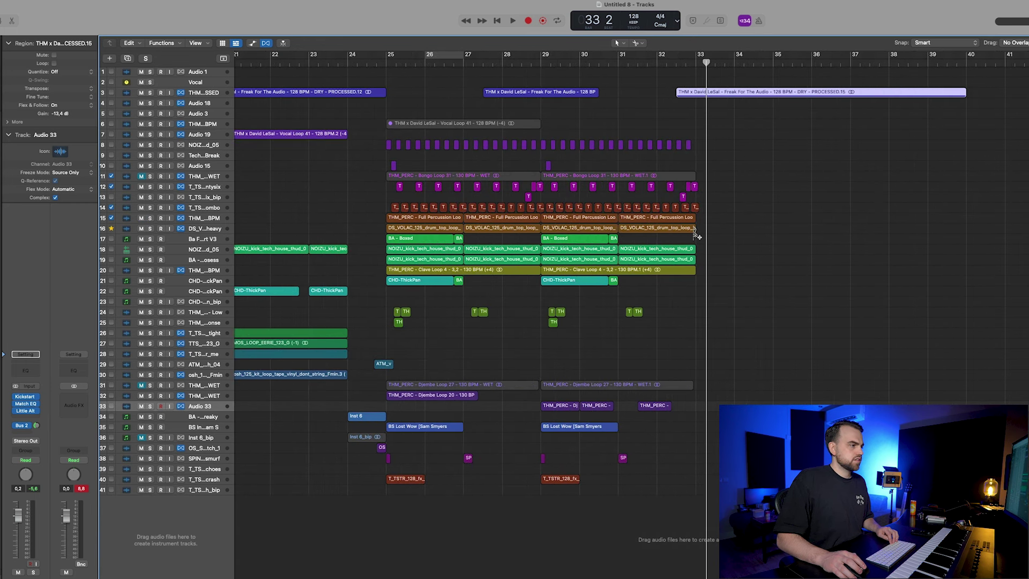
{"action": "left_click_drag", "start_coordinate": [757, 387], "coordinate": [706, 194]}
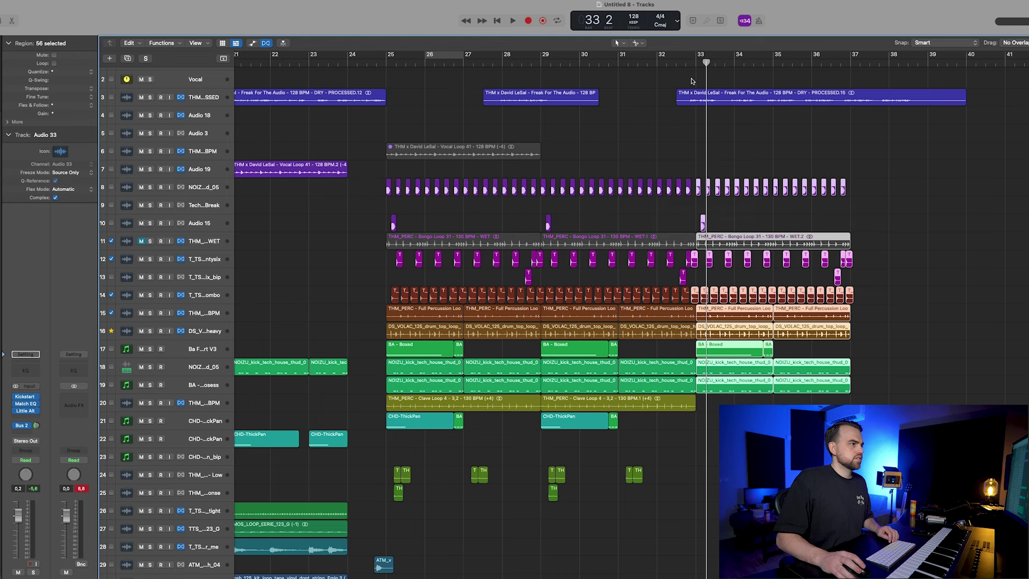
Step: Delete the last two kick hits before bar 33 on track 8 while playing the new section
{"action": "left_click", "coordinate": [678, 60]}
{"action": "key", "text": "space"}
{"action": "left_click", "coordinate": [691, 202]}
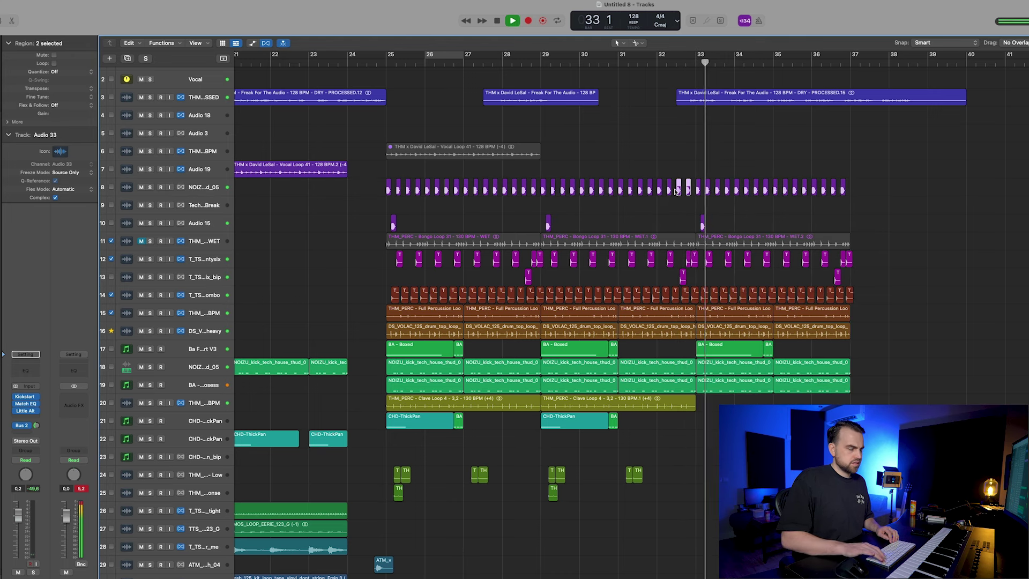
{"action": "key", "text": "z"}
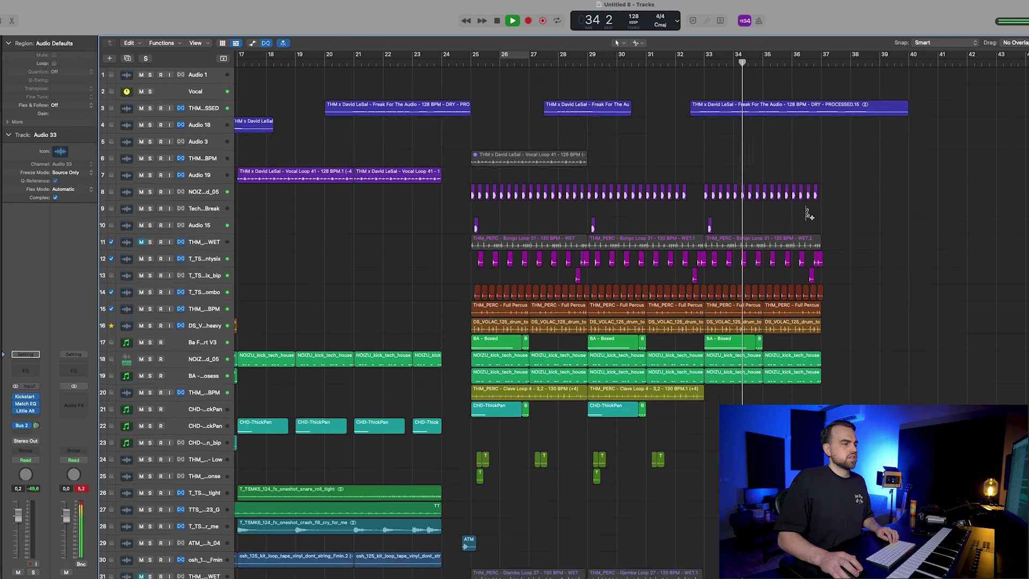
{"action": "key", "text": "super+Left"}
{"action": "key", "text": "super+Left"}
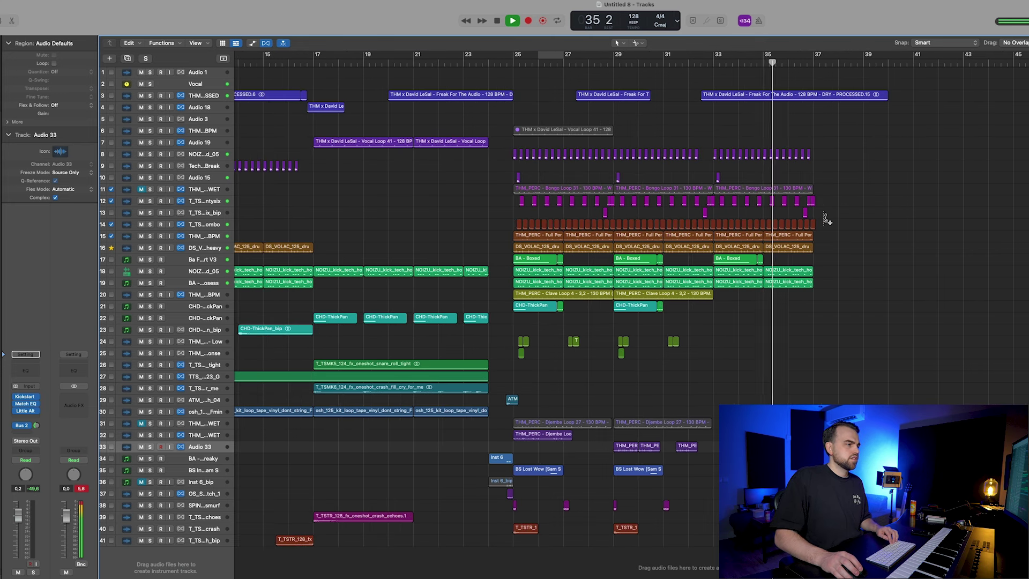
Step: Delete the vocal region that starts at about bar 32.5
{"action": "scroll", "coordinate": [840, 182], "scroll_direction": "up", "scroll_amount": 5}
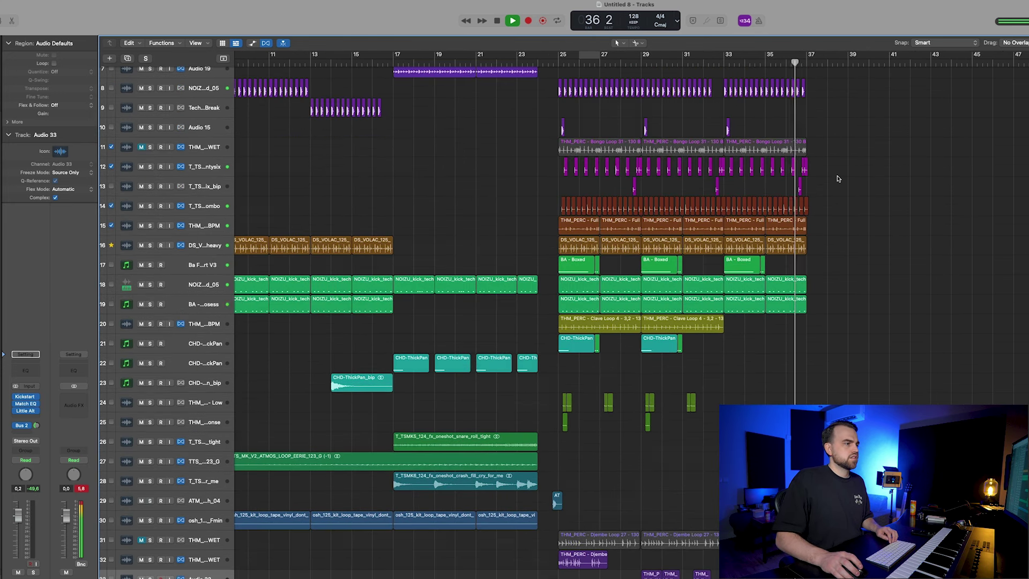
{"action": "left_click", "coordinate": [795, 119]}
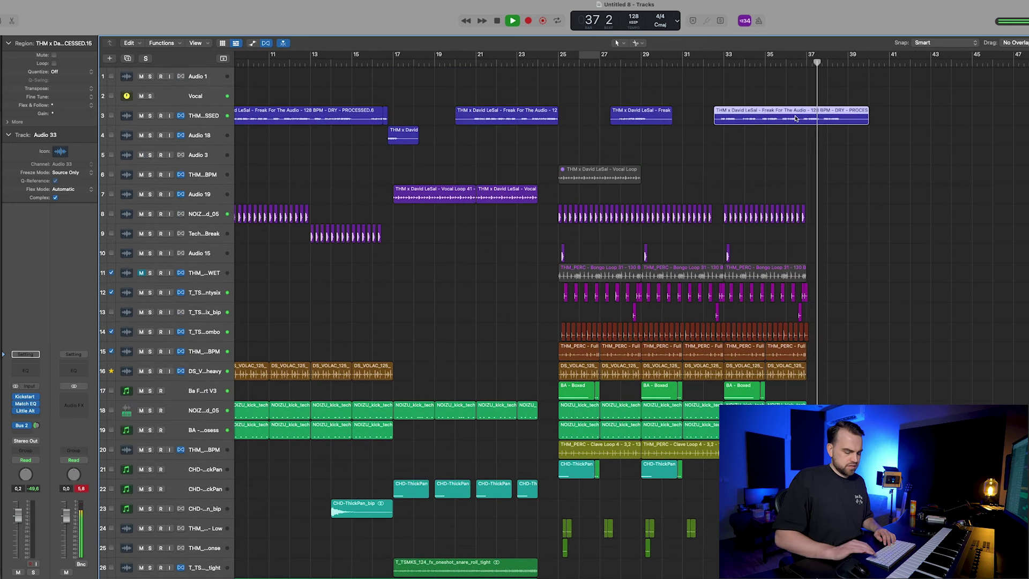
{"action": "key", "text": "Delete"}
Step: Copy the Freak For The Audio vocal region from bar 8 to bar 32
{"action": "scroll", "coordinate": [357, 179], "scroll_direction": "left", "scroll_amount": 5}
{"action": "left_click", "coordinate": [423, 120]}
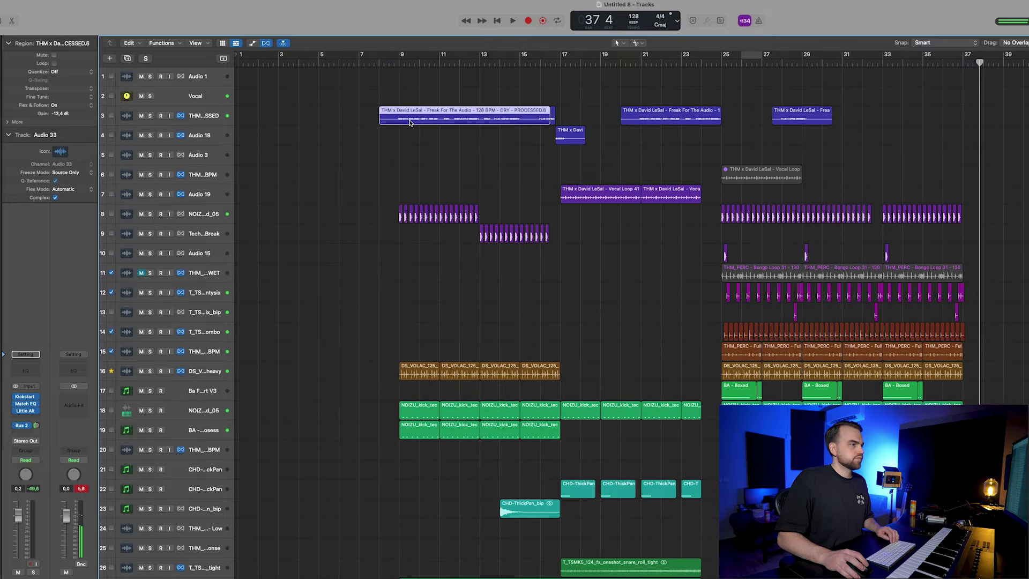
{"action": "left_click_drag", "start_coordinate": [423, 120], "coordinate": [895, 114]}
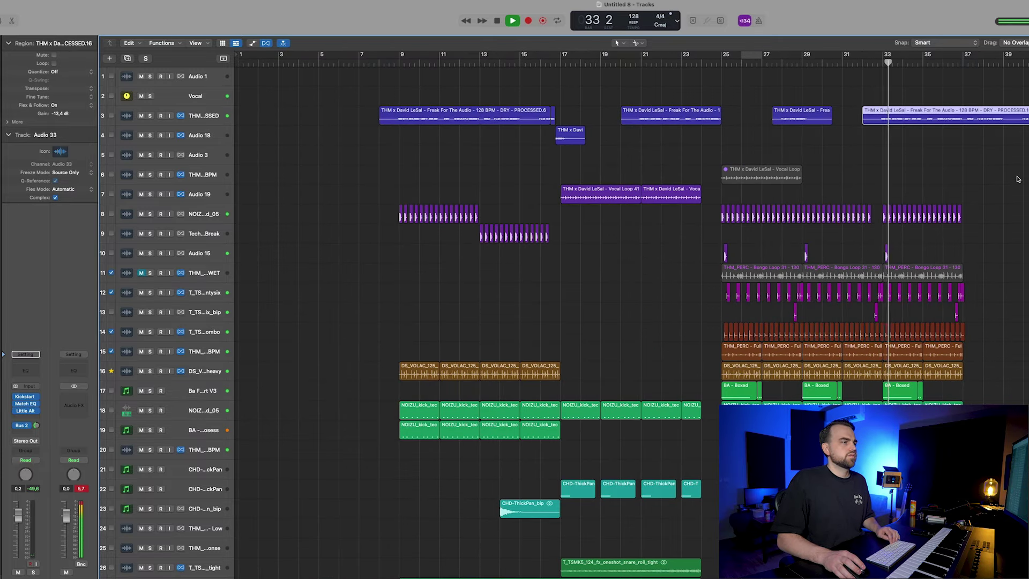
Step: Extend the end of the copied vocal region at bar 32 to bar 44
{"action": "key", "text": "super+Left"}
{"action": "key", "text": "super+Left"}
{"action": "key", "text": "super+Up"}
{"action": "key", "text": "super+Up"}
{"action": "key", "text": "super+Up"}
{"action": "key", "text": "super+Right"}
{"action": "key", "text": "super+Right"}
{"action": "key", "text": "super+Right"}
{"action": "key", "text": "super+Down"}
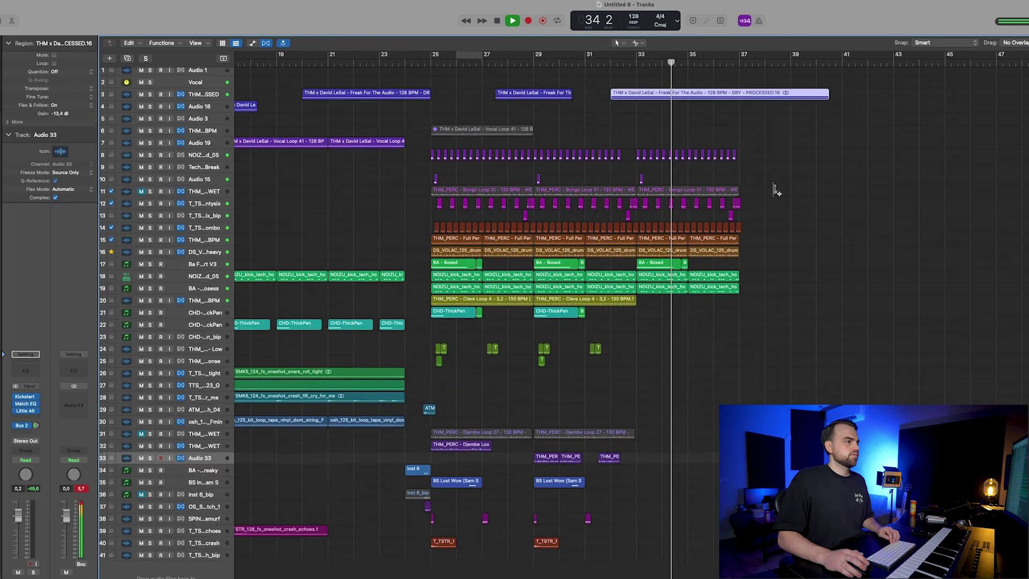
{"action": "key", "text": "super+Down"}
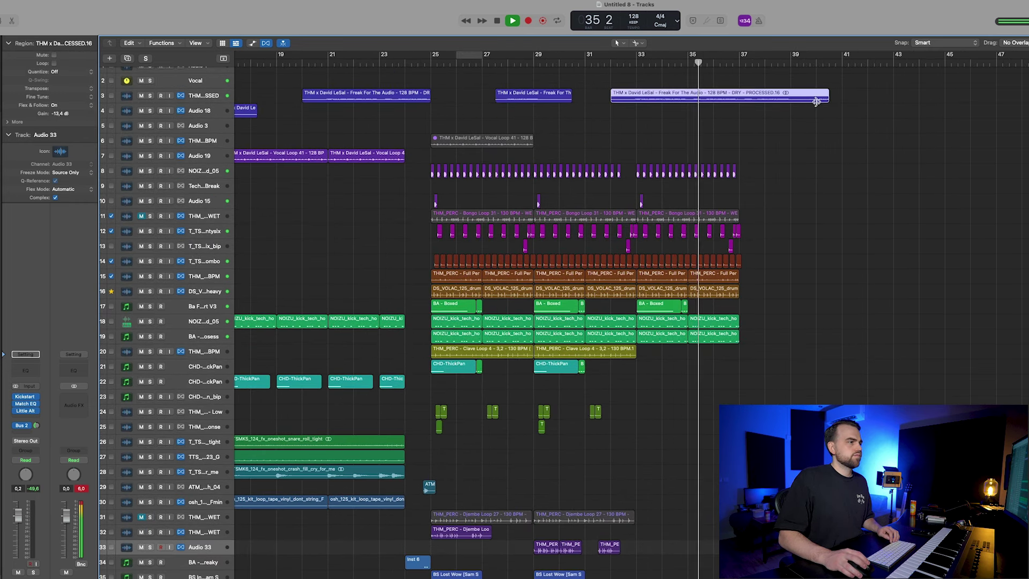
{"action": "left_click_drag", "start_coordinate": [815, 101], "coordinate": [918, 110]}
{"action": "key", "text": "super+Down"}
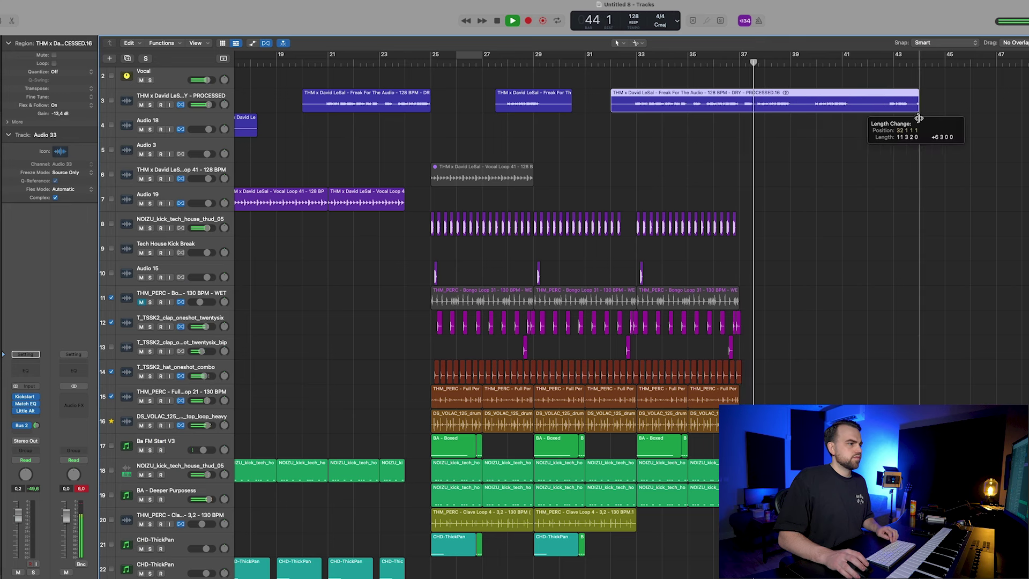
Step: Copy the regions of bars 33 to 37 on tracks 8 to 19 so they start at bar 37
{"action": "key", "text": "super+Left"}
{"action": "key", "text": "super+Up"}
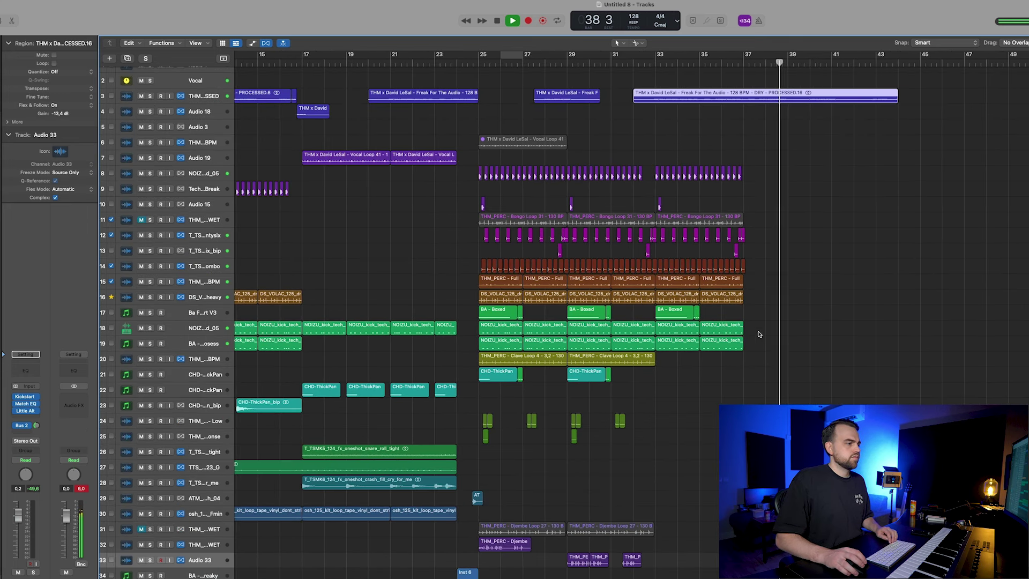
{"action": "left_click_drag", "start_coordinate": [757, 356], "coordinate": [752, 177]}
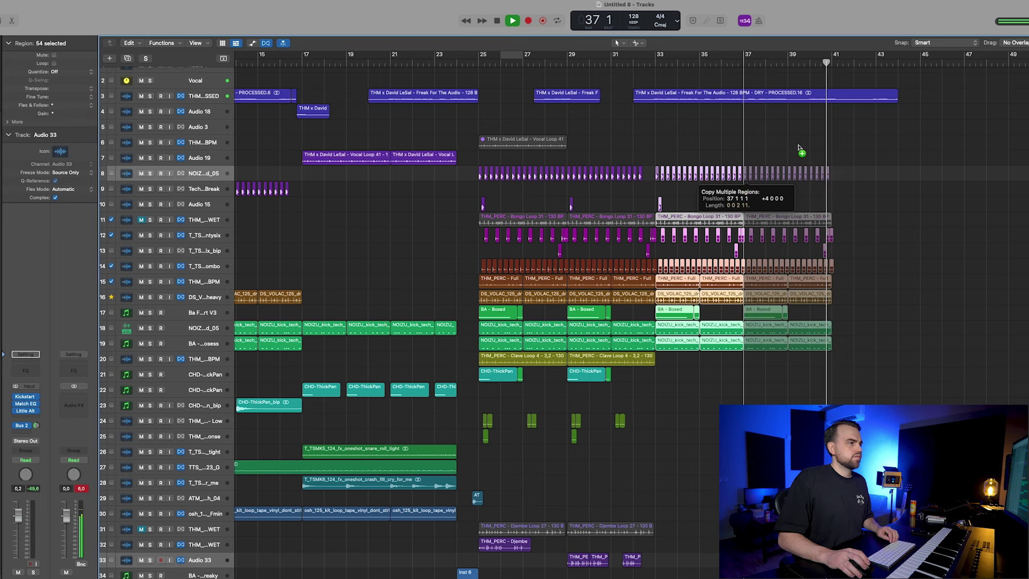
{"action": "left_click_drag", "start_coordinate": [799, 149], "coordinate": [799, 149]}
Step: Move the kick regions of bars 37 to 41 from track 8 to the Tech House Kick Break track
{"action": "left_click", "coordinate": [870, 135]}
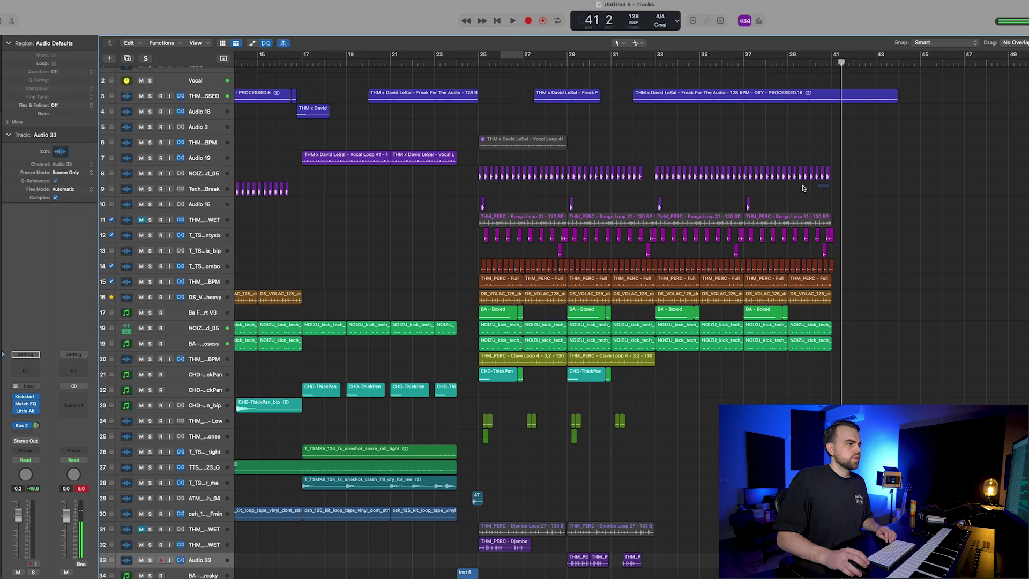
{"action": "left_click_drag", "start_coordinate": [746, 185], "coordinate": [746, 189]}
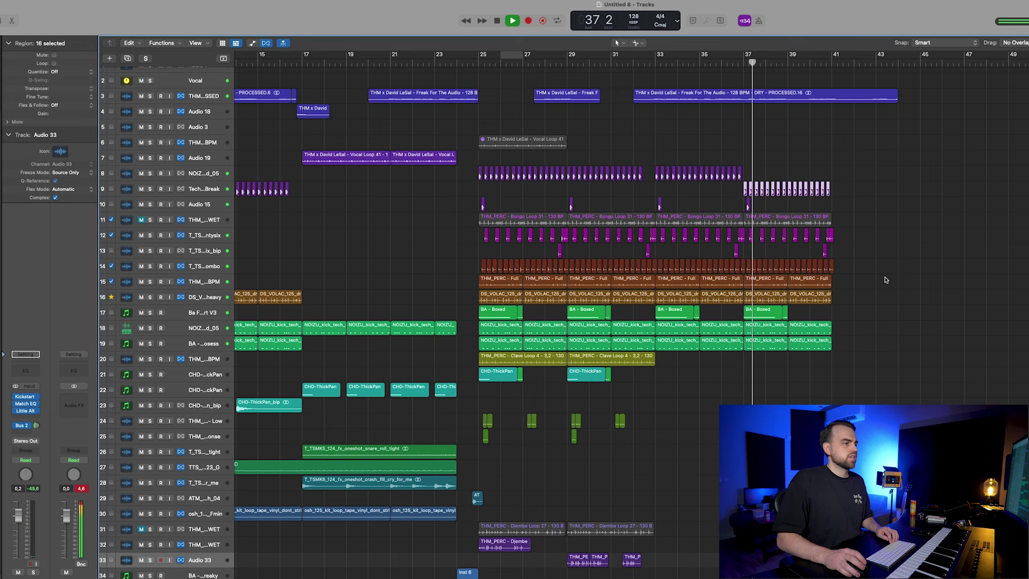
Step: Split the long vocal region at bar 40 beat 4, move the end piece to the Audio 18 track and shorten it to 1 bar 1 beat
{"action": "key", "text": "super+Down"}
{"action": "key", "text": "super+Left"}
{"action": "key", "text": "super+Up"}
{"action": "key", "text": "super+Up"}
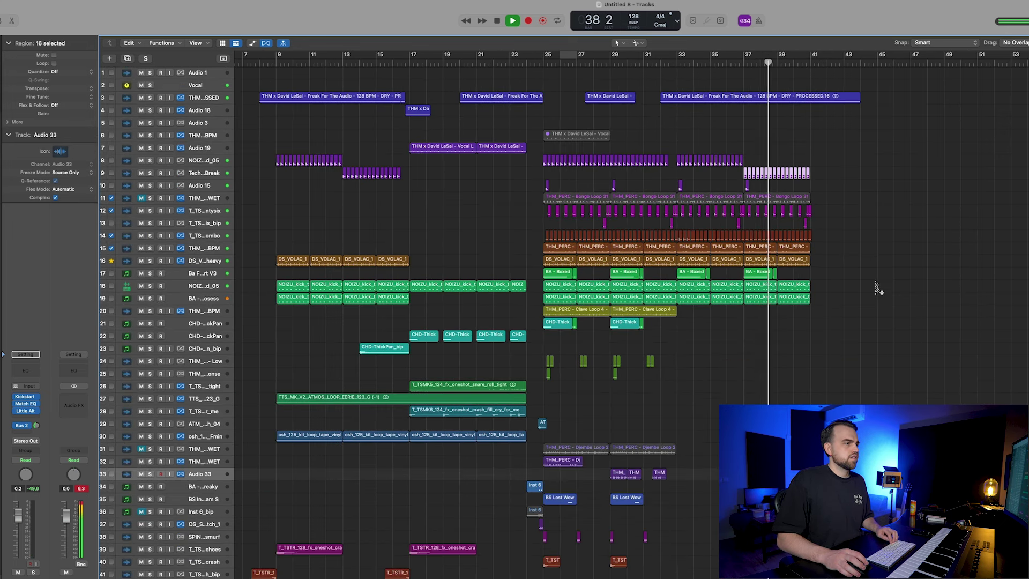
{"action": "key", "text": "super+Down"}
{"action": "key", "text": "super+Down"}
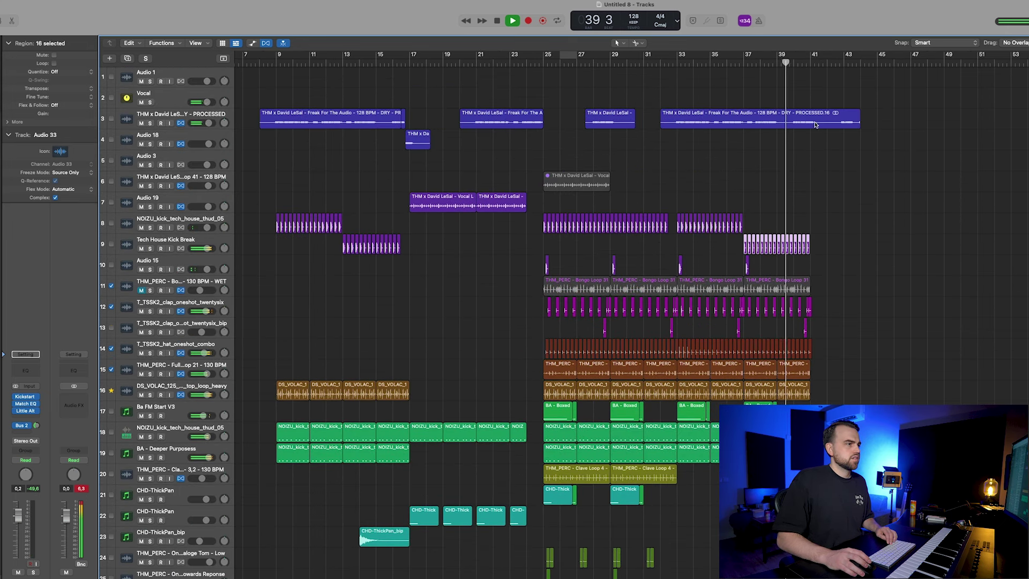
{"action": "left_click", "coordinate": [810, 124]}
{"action": "left_click_drag", "start_coordinate": [819, 122], "coordinate": [825, 152]}
{"action": "left_click", "coordinate": [838, 163]}
{"action": "left_click", "coordinate": [843, 148]}
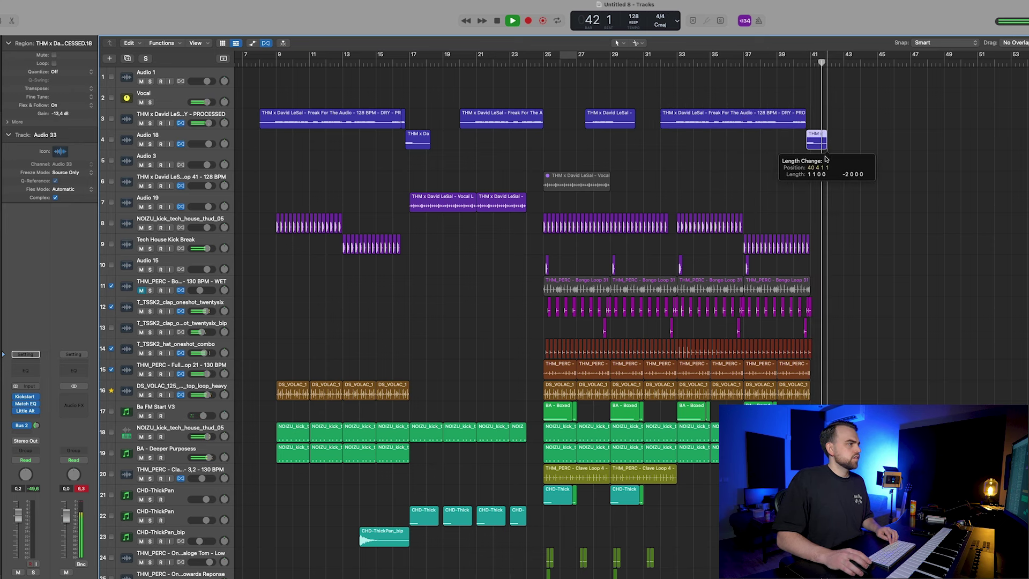
Step: Copy the CHD-ThickPan_bip region from bar 14 to bar 21 so it ends at bar 24
{"action": "key", "text": "super+Up"}
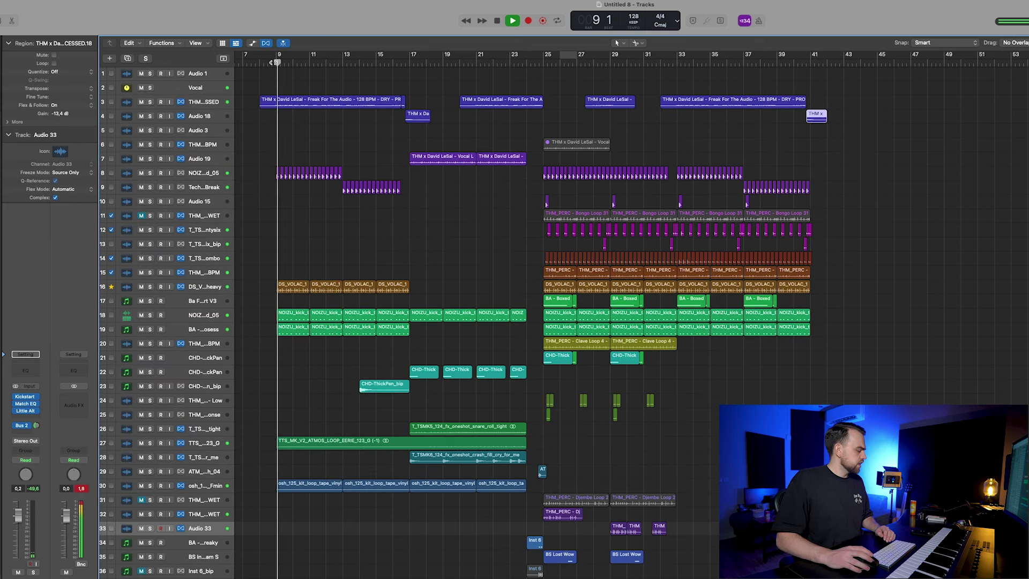
{"action": "key", "text": "super+Left"}
{"action": "key", "text": "super+Left"}
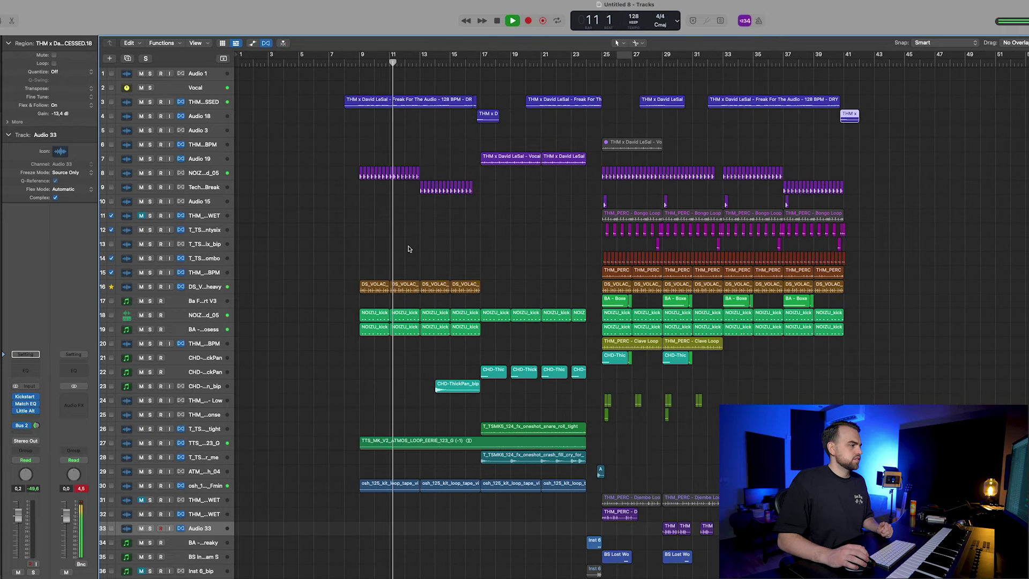
{"action": "key", "text": "super+Down"}
{"action": "key", "text": "super+Down"}
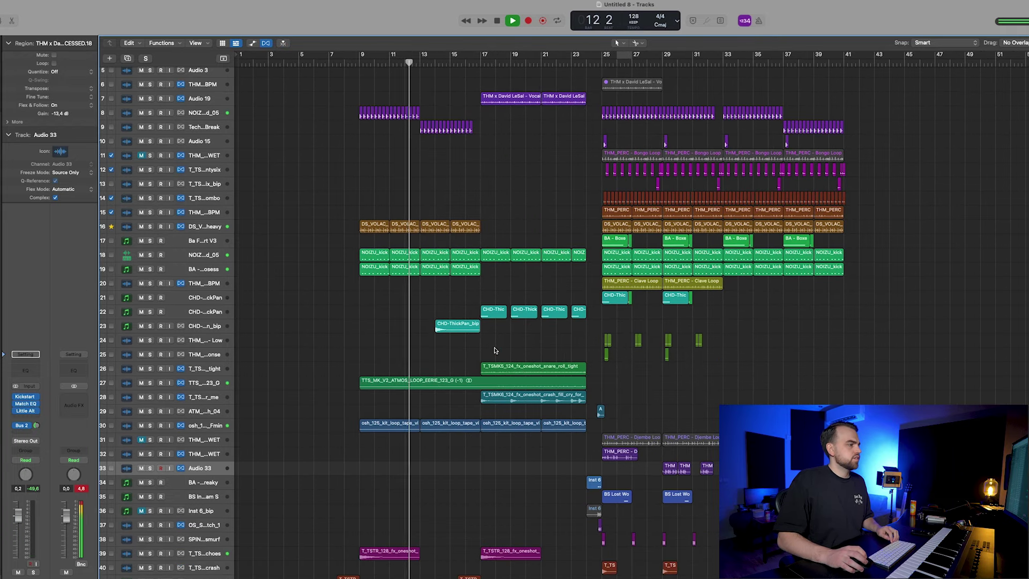
{"action": "key", "text": "super+Down"}
{"action": "left_click_drag", "start_coordinate": [450, 441], "coordinate": [559, 442]}
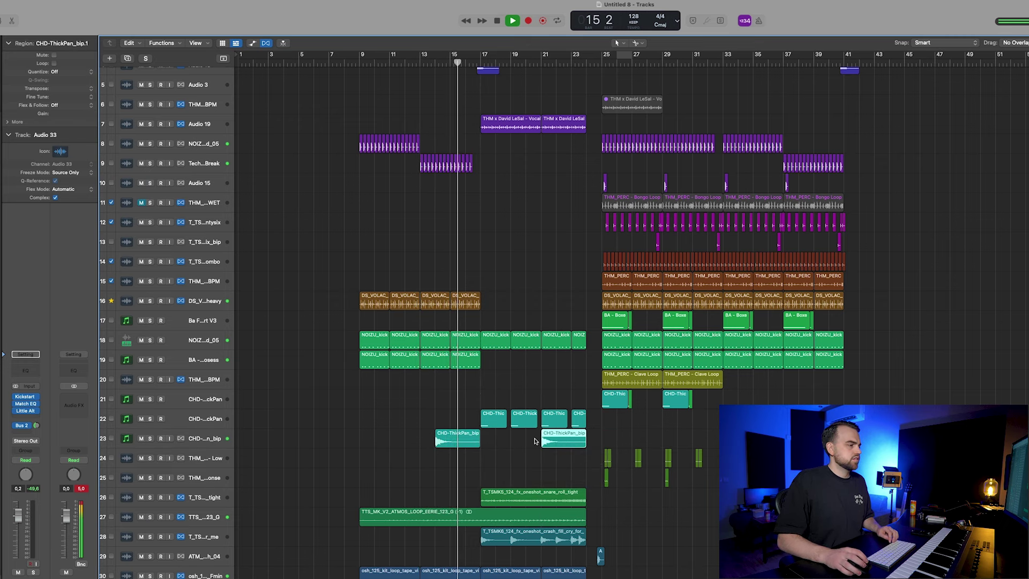
Step: Copy the CHD-ThickPan_bip region from bar 21 into the drop and place the copy from bar 26 to bar 29
{"action": "key", "text": "super+Left"}
{"action": "left_click_drag", "start_coordinate": [531, 442], "coordinate": [627, 442]}
{"action": "left_click_drag", "start_coordinate": [678, 402], "coordinate": [633, 398]}
{"action": "left_click", "coordinate": [592, 413]}
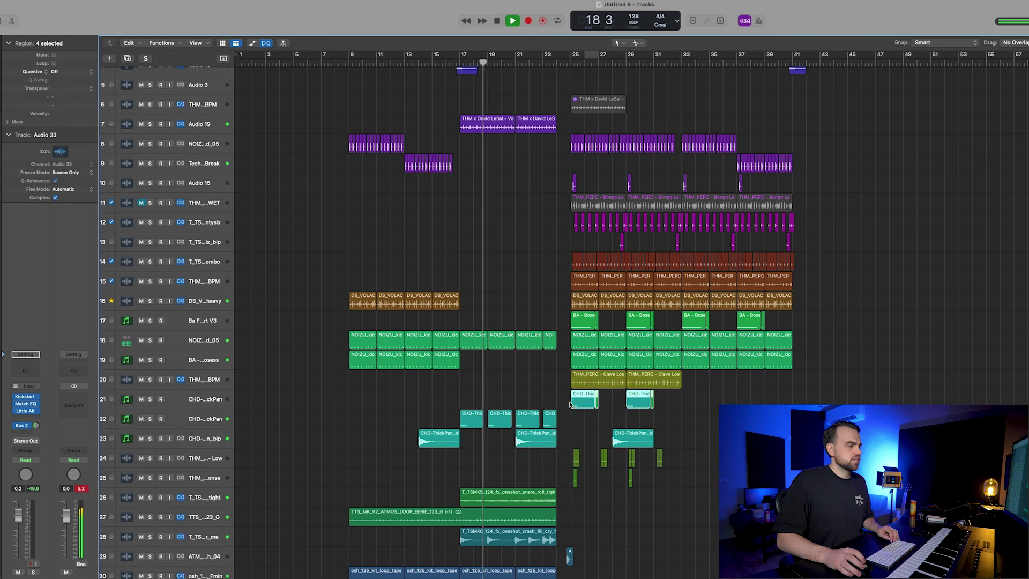
{"action": "key", "text": "super+Up"}
{"action": "key", "text": "super+Up"}
{"action": "key", "text": "super+Right"}
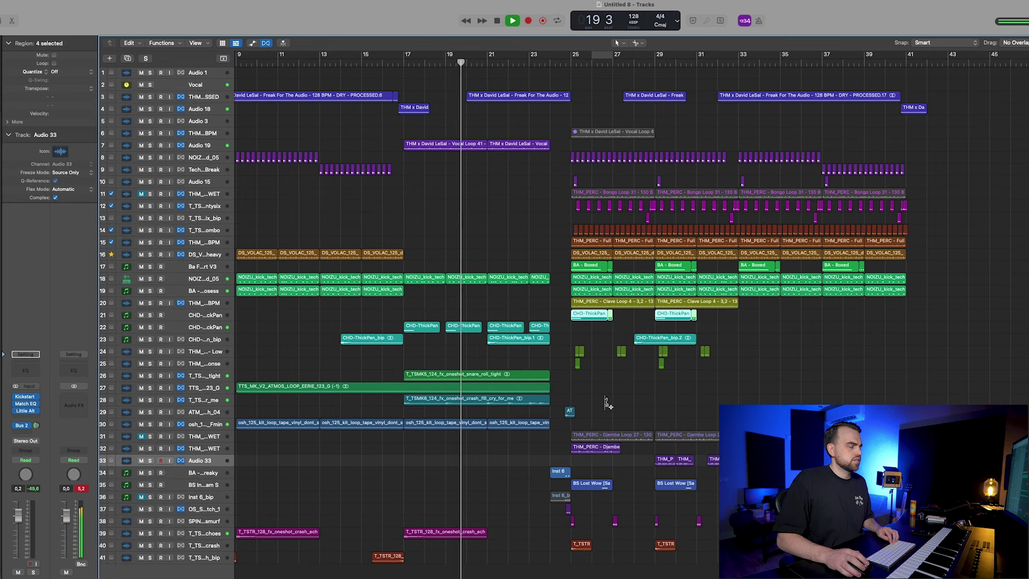
{"action": "key", "text": "super+Down"}
{"action": "key", "text": "super+Down"}
{"action": "mouse_move", "coordinate": [640, 374]}
{"action": "left_mouse_down"}
{"action": "mouse_move", "coordinate": [611, 370]}
{"action": "mouse_move", "coordinate": [624, 372]}
{"action": "left_mouse_up"}
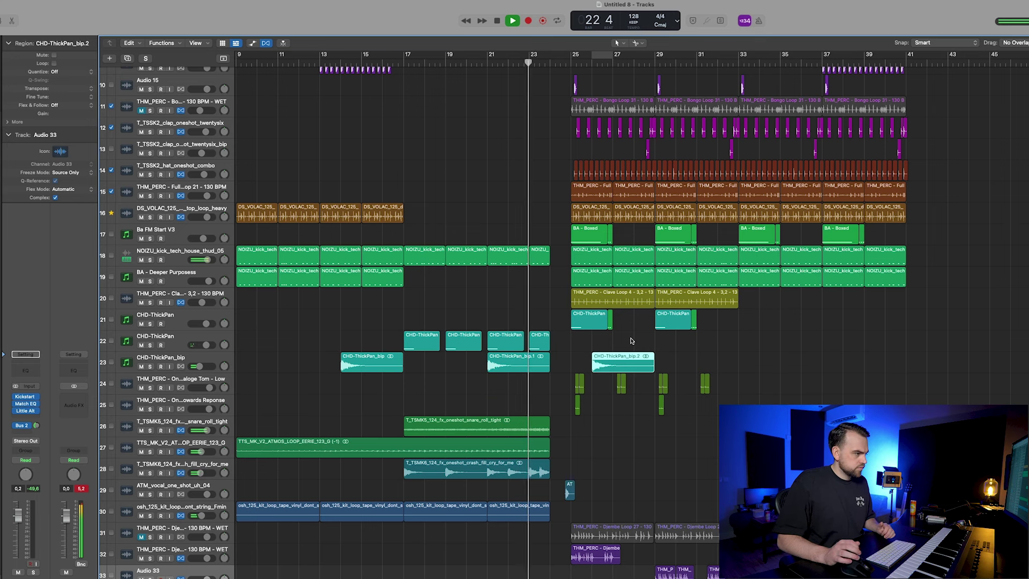
Step: Copy the CHD-ThickPan, ThickPan_bip and tom percussion regions of bars 25 to 33 on tracks 21 to 25 to bar 33, leaving out the clave loops
{"action": "scroll", "coordinate": [612, 369], "scroll_direction": "down", "scroll_amount": 7}
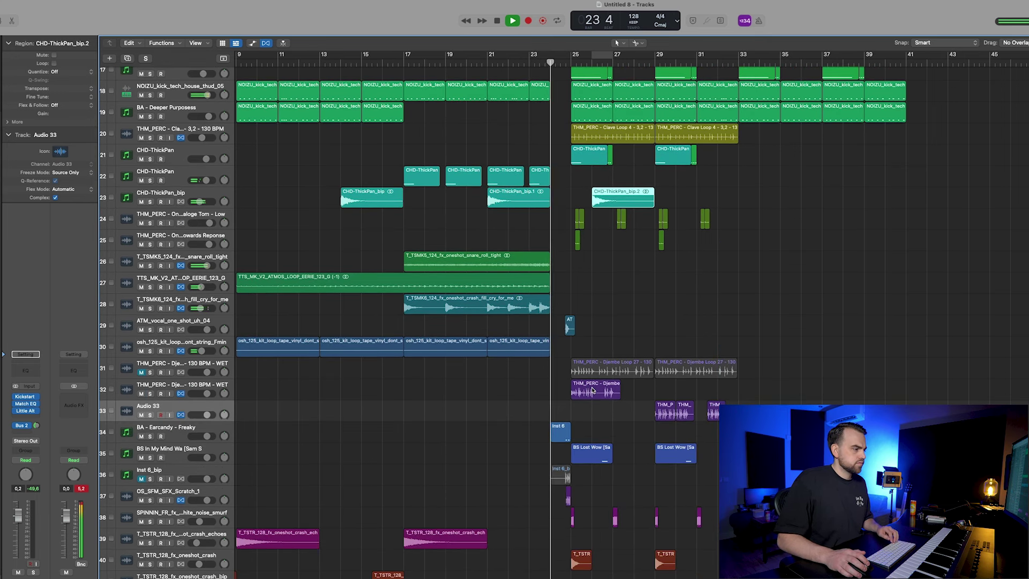
{"action": "key", "text": "super+Up"}
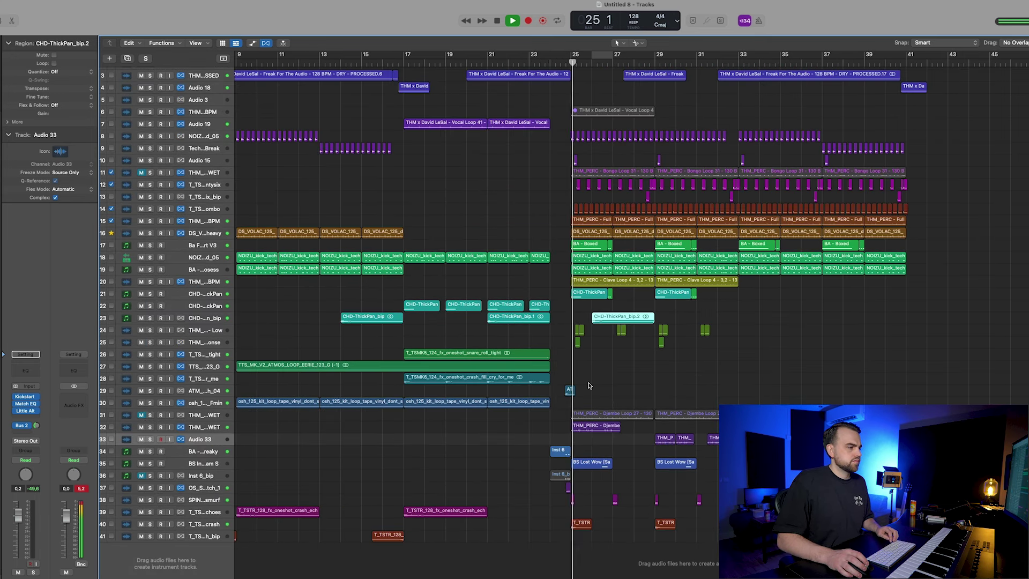
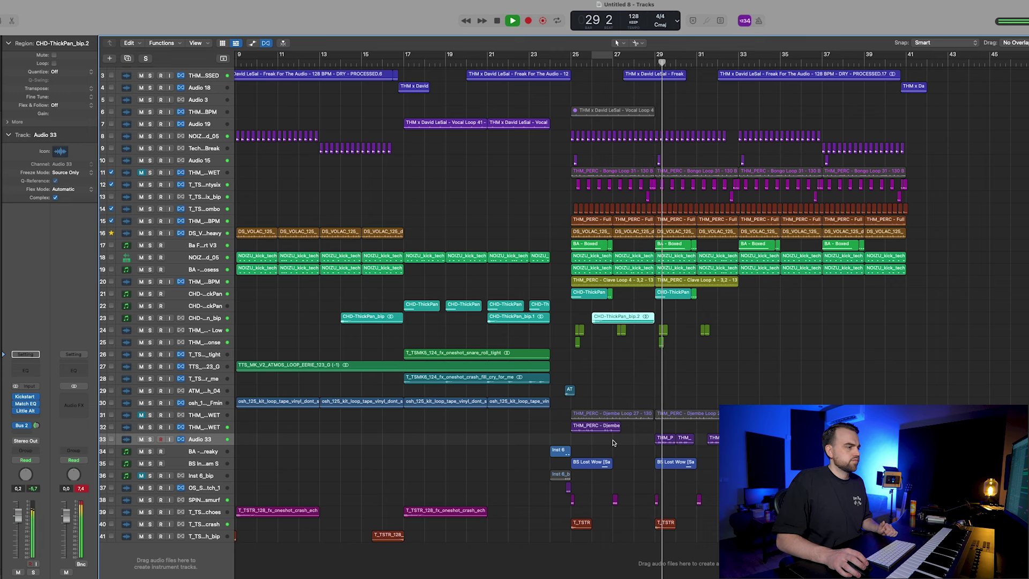
{"action": "key", "text": "z"}
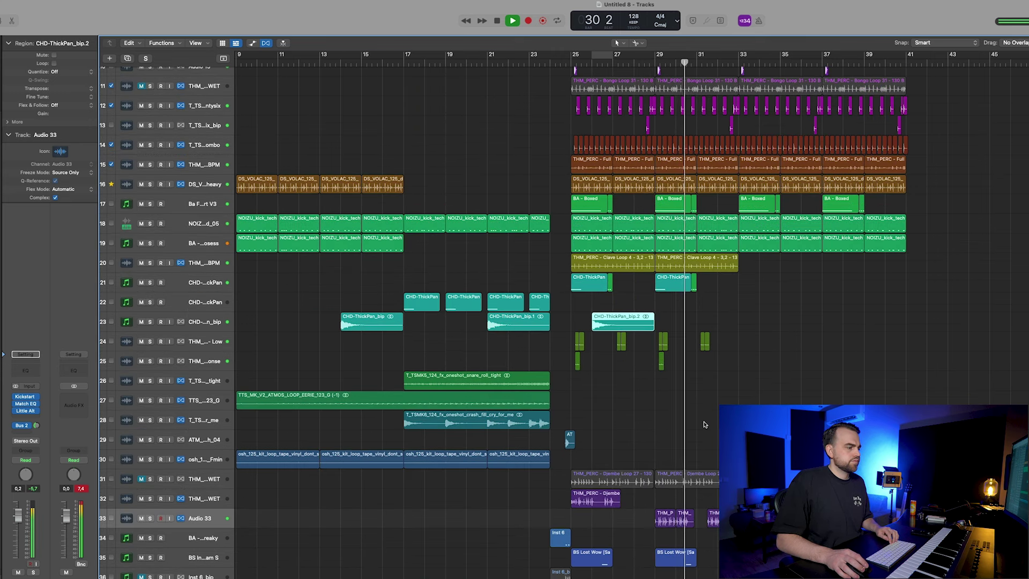
{"action": "key", "text": "z"}
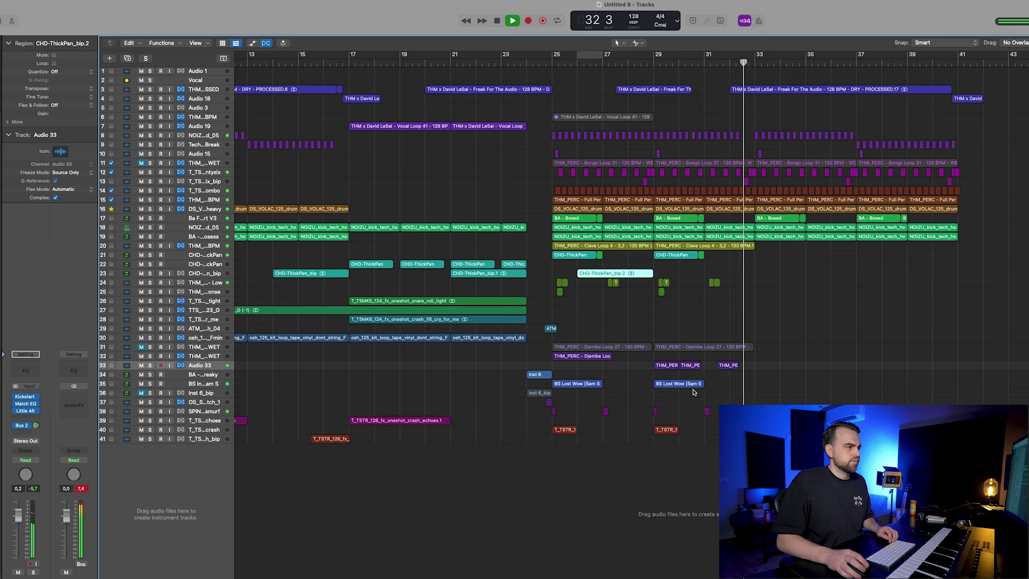
{"action": "scroll", "coordinate": [690, 335], "scroll_direction": "up", "scroll_amount": 5}
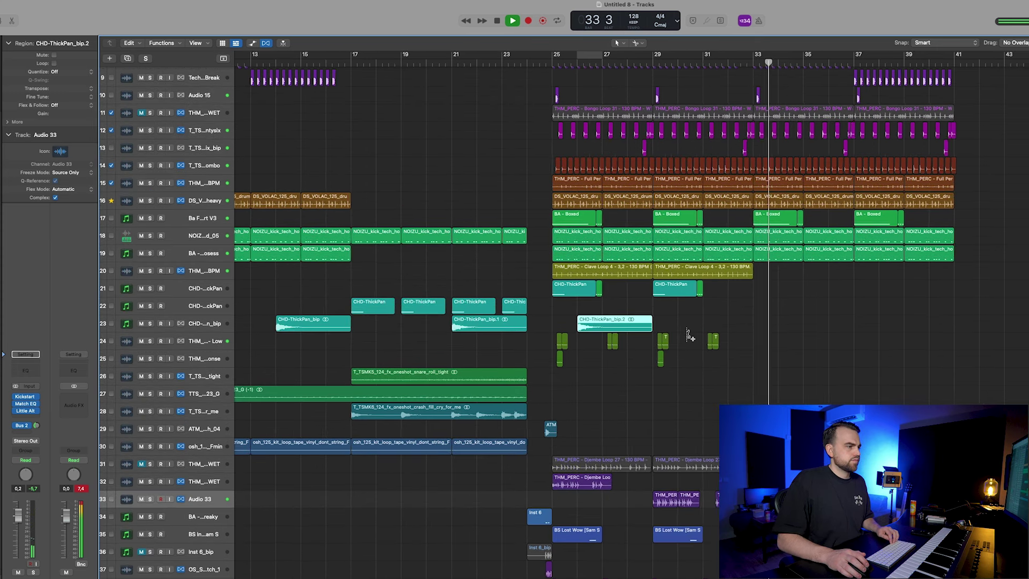
{"action": "scroll", "coordinate": [690, 335], "scroll_direction": "left", "scroll_amount": 2}
{"action": "scroll", "coordinate": [690, 335], "scroll_direction": "down", "scroll_amount": 4}
{"action": "left_click_drag", "start_coordinate": [755, 291], "coordinate": [547, 360]}
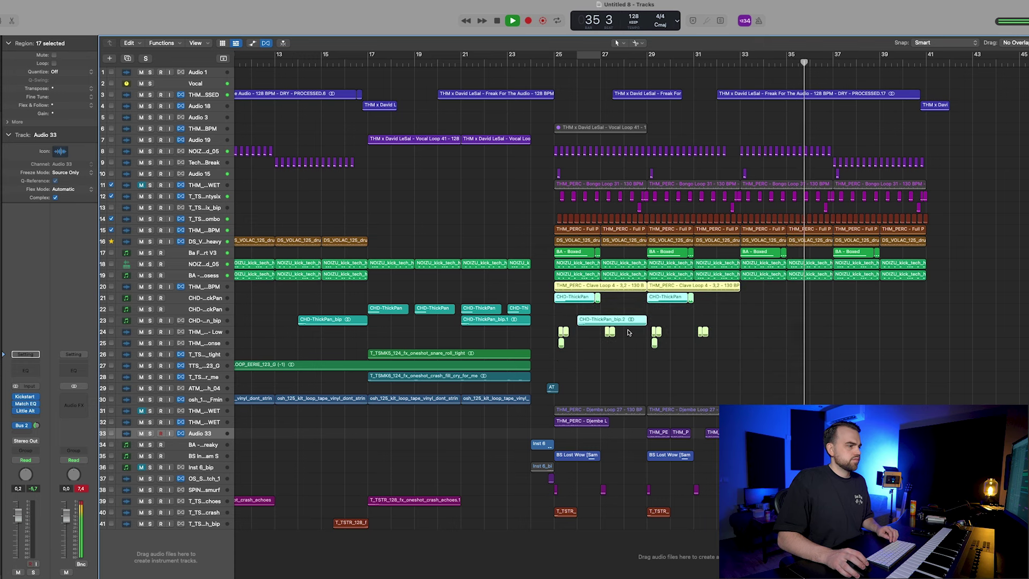
{"action": "left_click", "coordinate": [726, 364]}
{"action": "left_click_drag", "start_coordinate": [662, 351], "coordinate": [748, 307]}
Step: Copy the BS Lost Wow, SPINNIN noise and crash regions of bars 25 to 33 so they repeat from bar 33
{"action": "key", "text": "super+Left"}
{"action": "key", "text": "super+Left"}
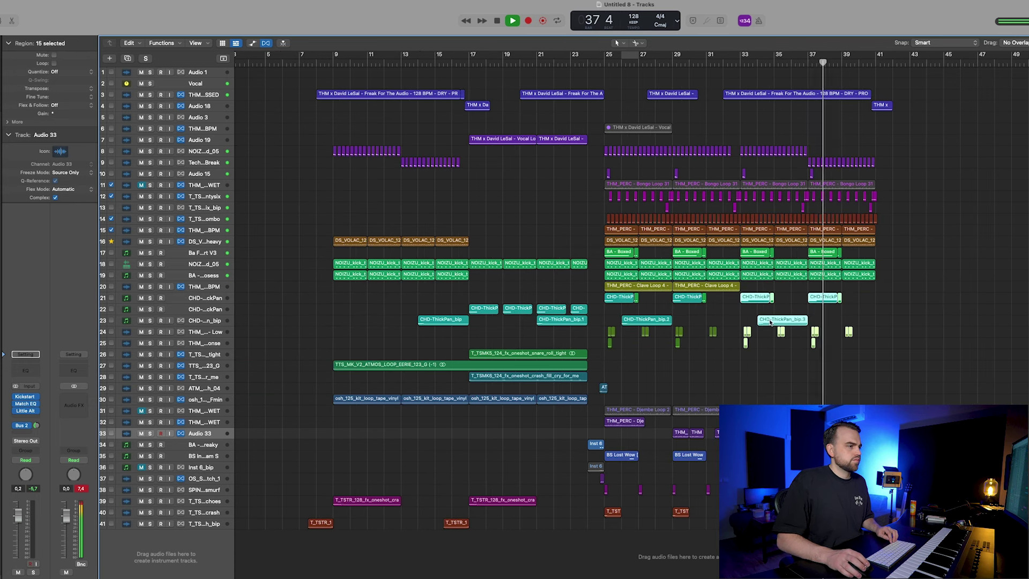
{"action": "key", "text": "super+Up"}
{"action": "left_click_drag", "start_coordinate": [741, 412], "coordinate": [734, 355]}
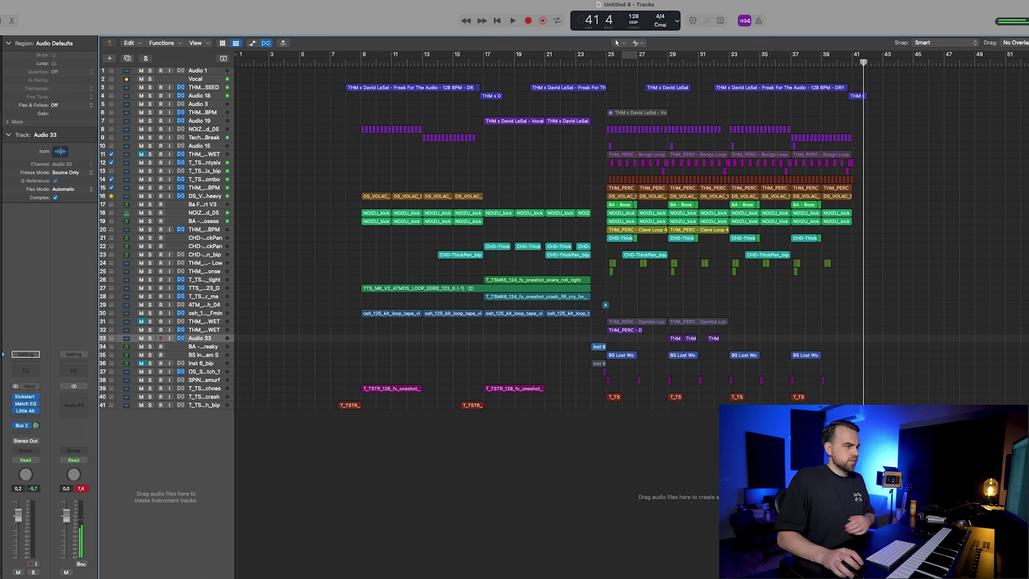
Step: Switch to the sample library app, search for "noise" and add the NOIZU_white_noise_short_01_124 sample to the project on a new track
{"action": "left_click", "coordinate": [701, 565]}
{"action": "left_click", "coordinate": [655, 119]}
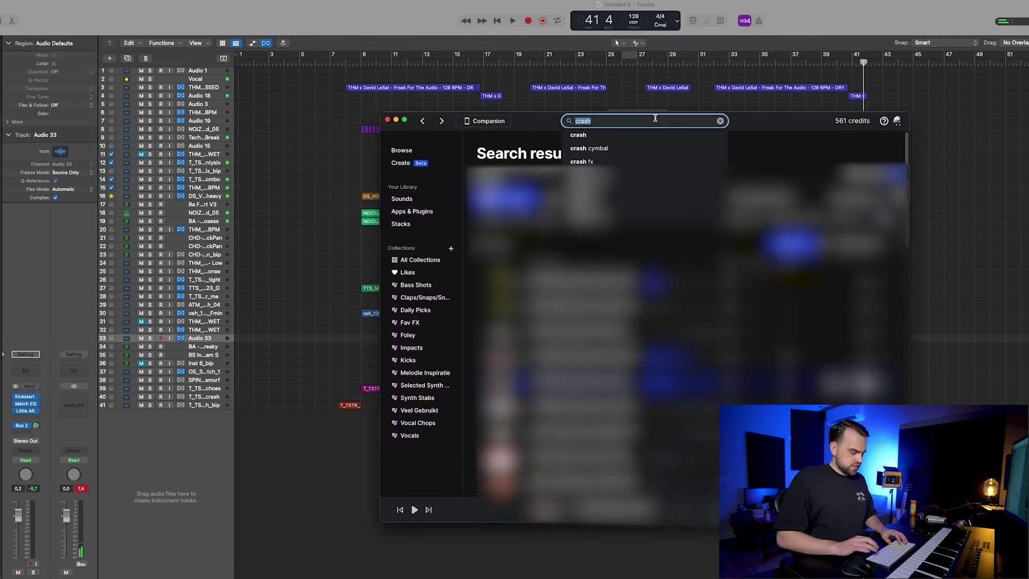
{"action": "type", "text": "noise"}
{"action": "key", "text": "Return"}
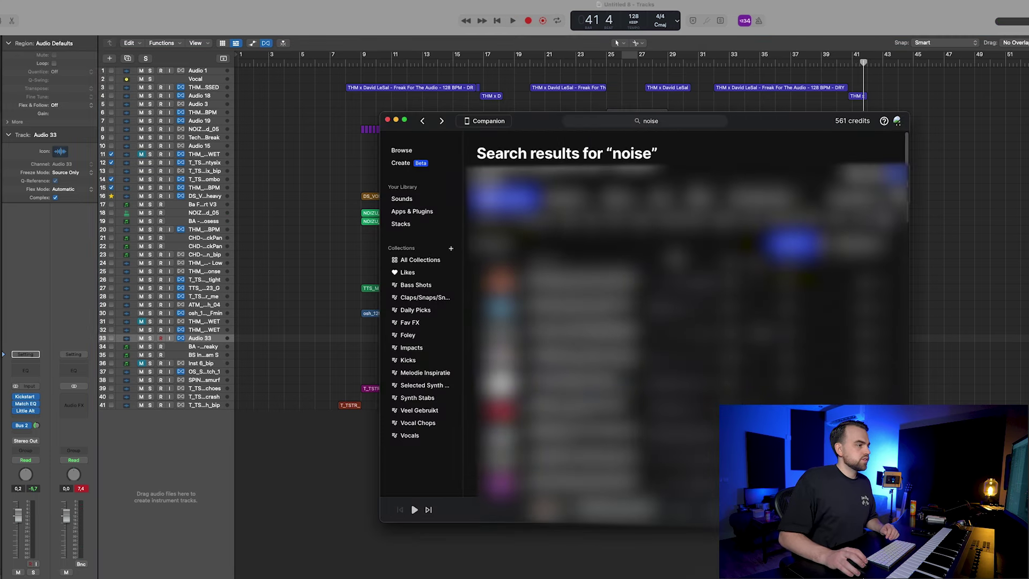
{"action": "left_click_drag", "start_coordinate": [579, 268], "coordinate": [525, 536]}
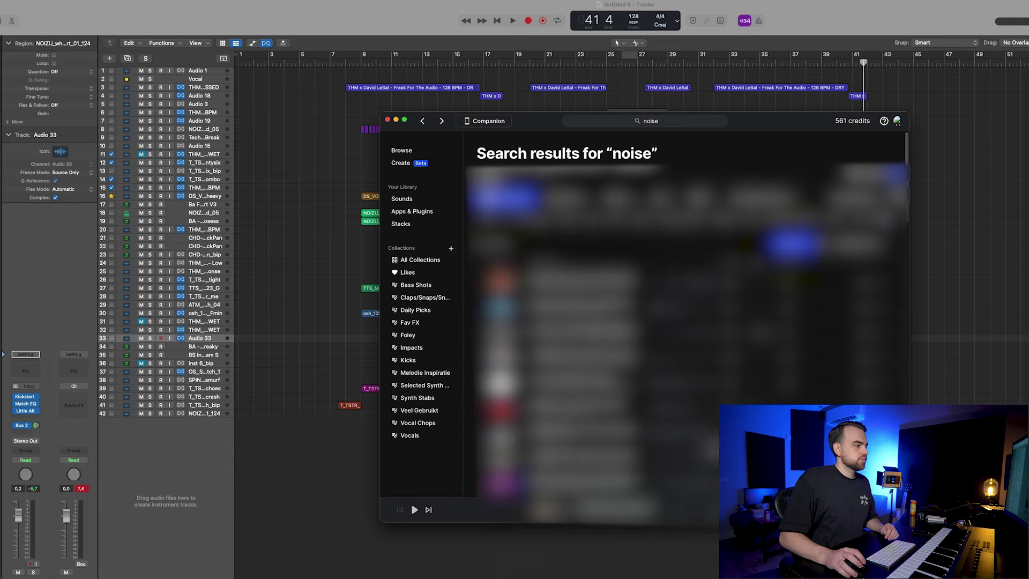
Step: Preview further noise samples and add GH_FX_Downlifter_03_124 to the project on a new track
{"action": "left_click", "coordinate": [526, 360]}
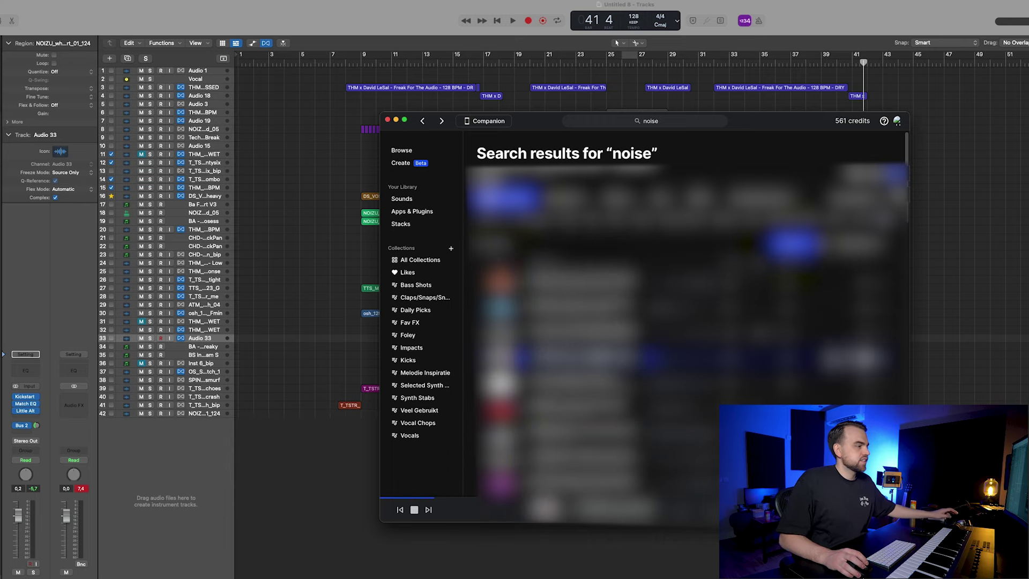
{"action": "left_click", "coordinate": [527, 383]}
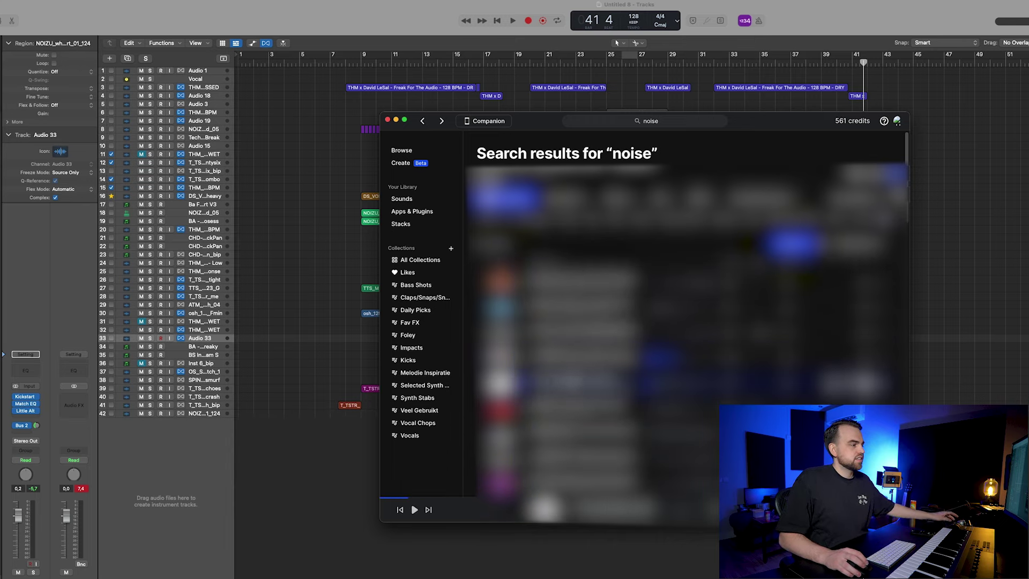
{"action": "left_click_drag", "start_coordinate": [573, 383], "coordinate": [549, 541]}
{"action": "left_click", "coordinate": [563, 538]}
Step: Move the NOIZU white noise region to bar 28 and lower its track volume to -14.6 dB during playback
{"action": "scroll", "coordinate": [588, 424], "scroll_direction": "up", "scroll_amount": 3}
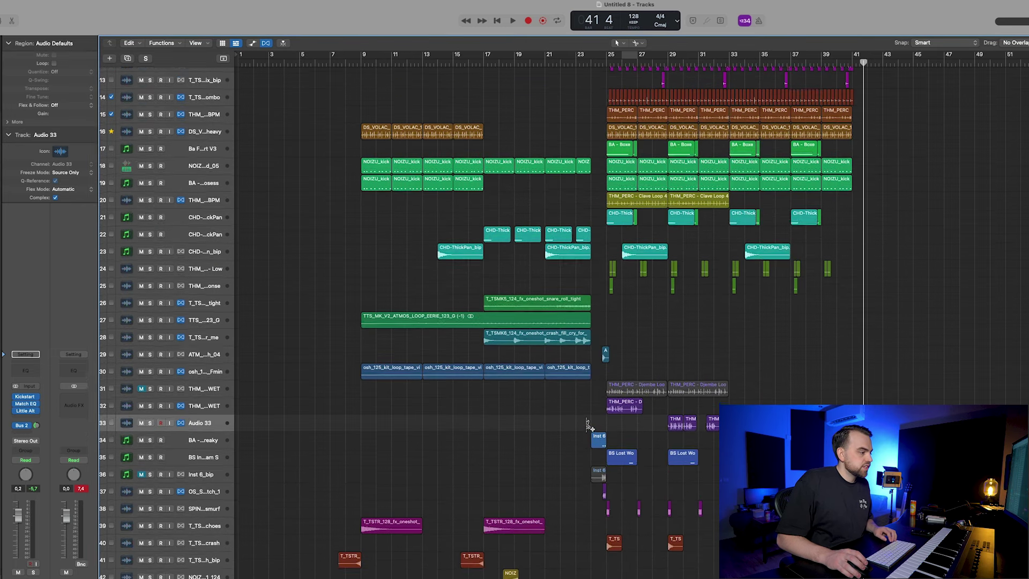
{"action": "scroll", "coordinate": [585, 495], "scroll_direction": "down", "scroll_amount": 2}
{"action": "left_click_drag", "start_coordinate": [513, 524], "coordinate": [662, 525]}
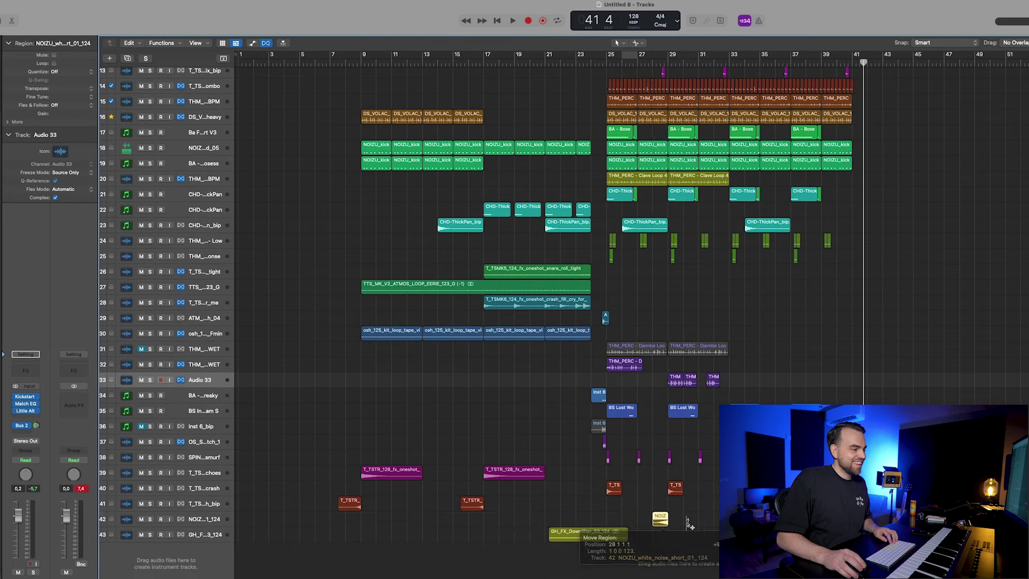
{"action": "scroll", "coordinate": [662, 525], "scroll_direction": "up", "scroll_amount": 5}
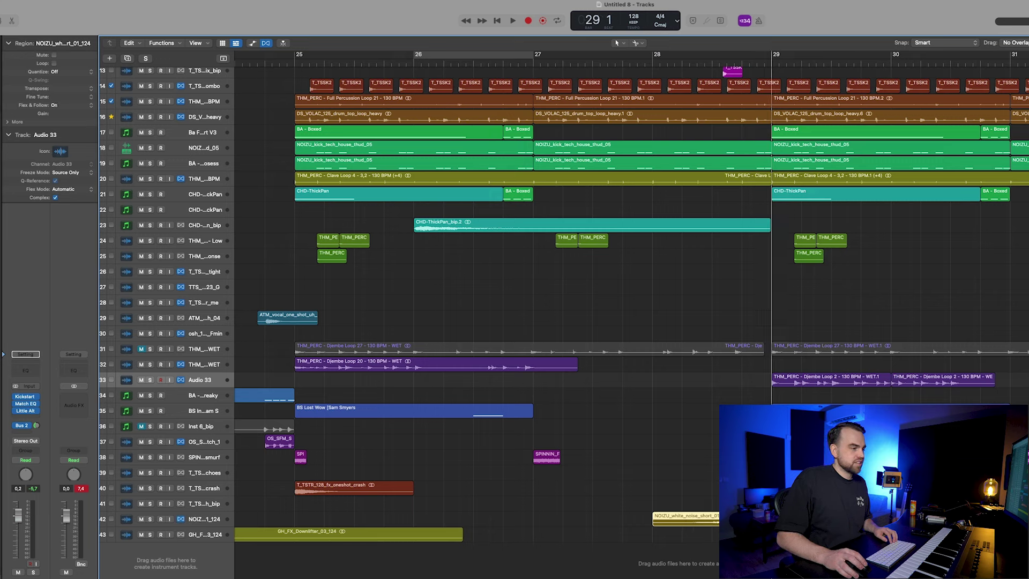
{"action": "key", "text": "space"}
{"action": "left_click", "coordinate": [206, 519]}
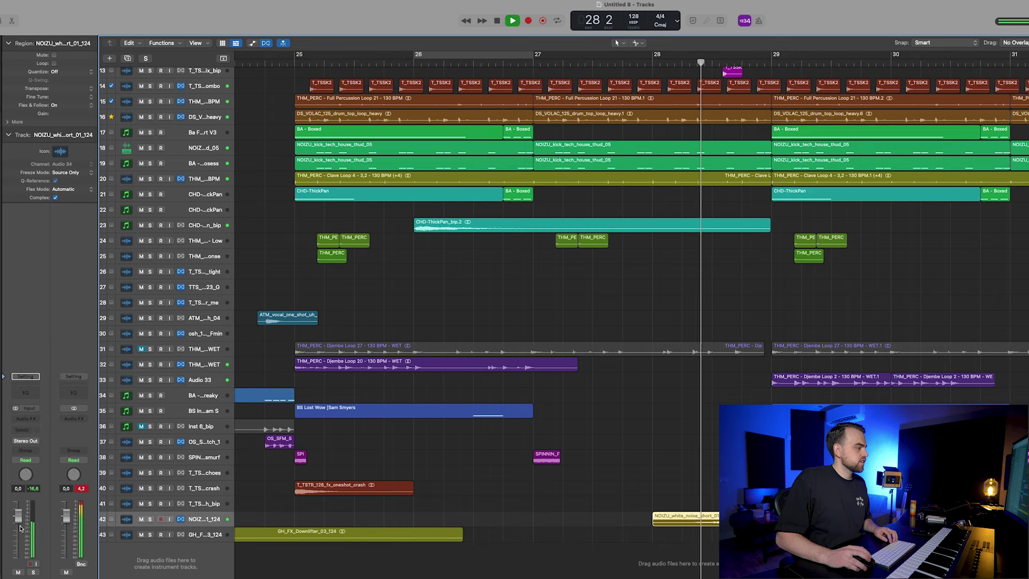
Step: Move the GH_FX_Downlifter region to bar 33 and set its track volume to -18 dB
{"action": "scroll", "coordinate": [443, 512], "scroll_direction": "down", "scroll_amount": 10}
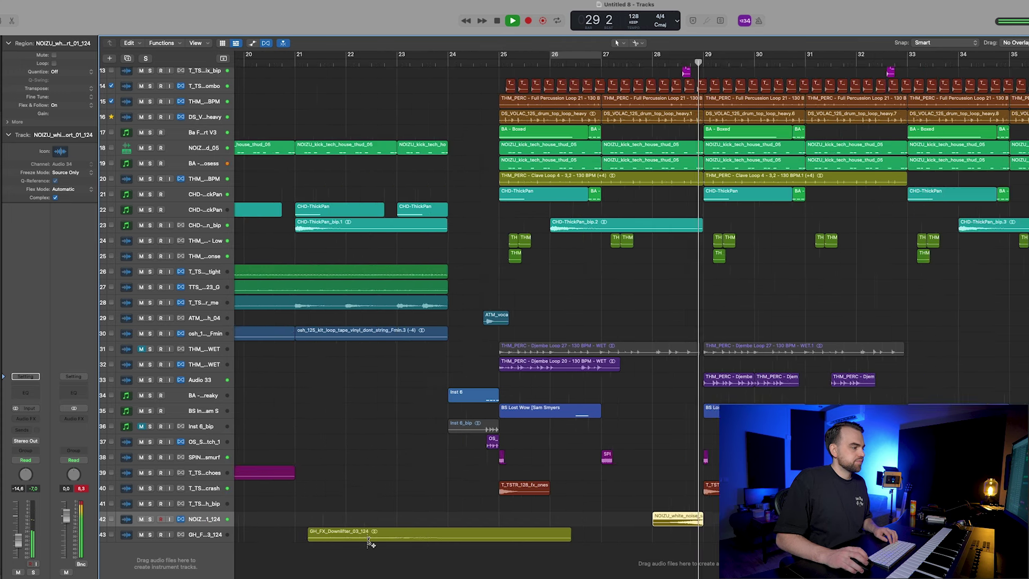
{"action": "left_click_drag", "start_coordinate": [434, 533], "coordinate": [678, 531]}
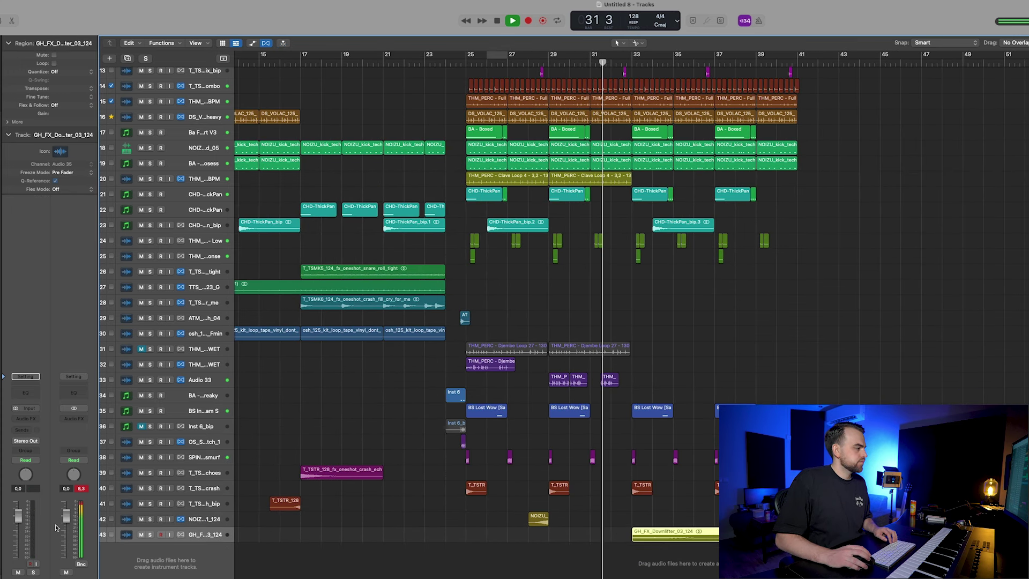
{"action": "scroll", "coordinate": [443, 523], "scroll_direction": "down", "scroll_amount": 4}
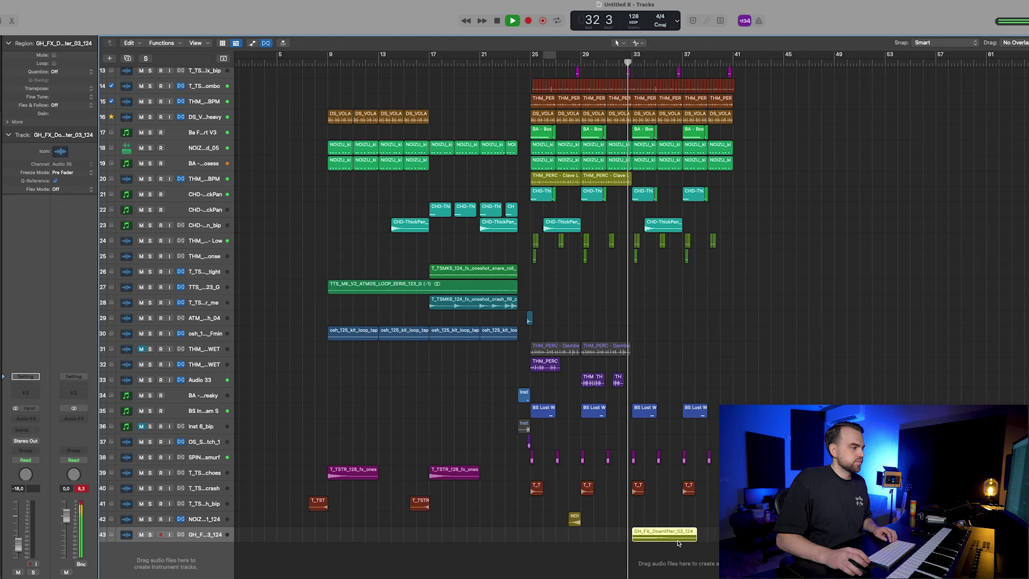
Step: Copy the GH_FX_Downlifter region from bar 33 to bar 17
{"action": "left_click_drag", "start_coordinate": [674, 533], "coordinate": [470, 536]}
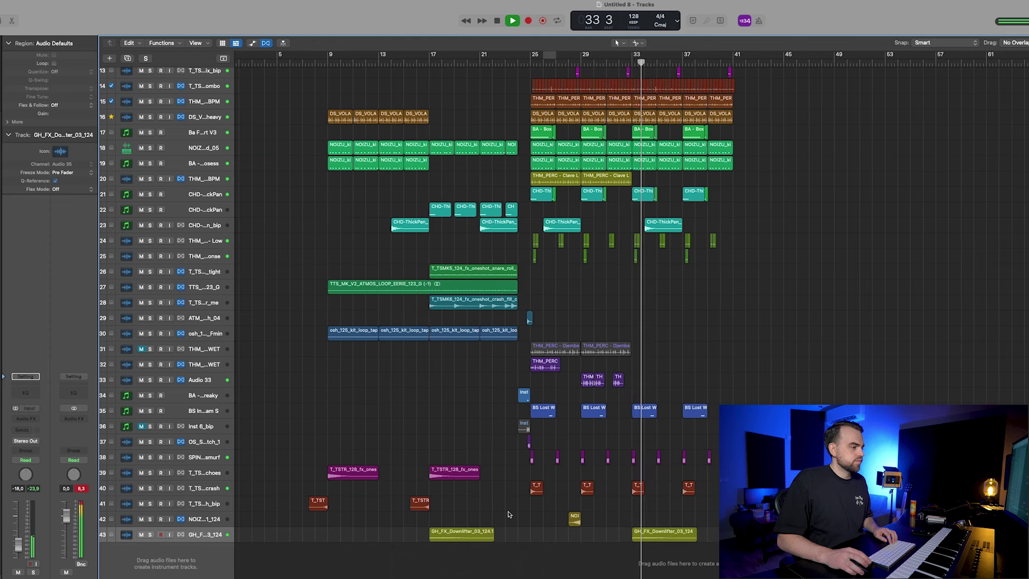
{"action": "scroll", "coordinate": [543, 527], "scroll_direction": "down", "scroll_amount": 3}
{"action": "scroll", "coordinate": [558, 523], "scroll_direction": "up", "scroll_amount": 1}
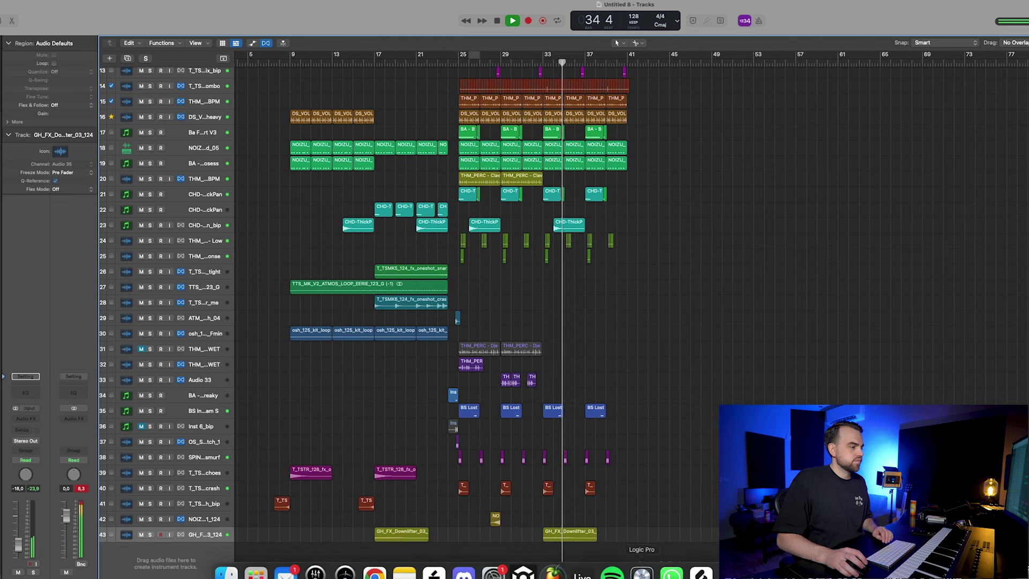
Step: Stop playback, switch to the Splice sample library, search it for "riser" and preview the results
{"action": "key", "text": "space"}
{"action": "left_click", "coordinate": [701, 572]}
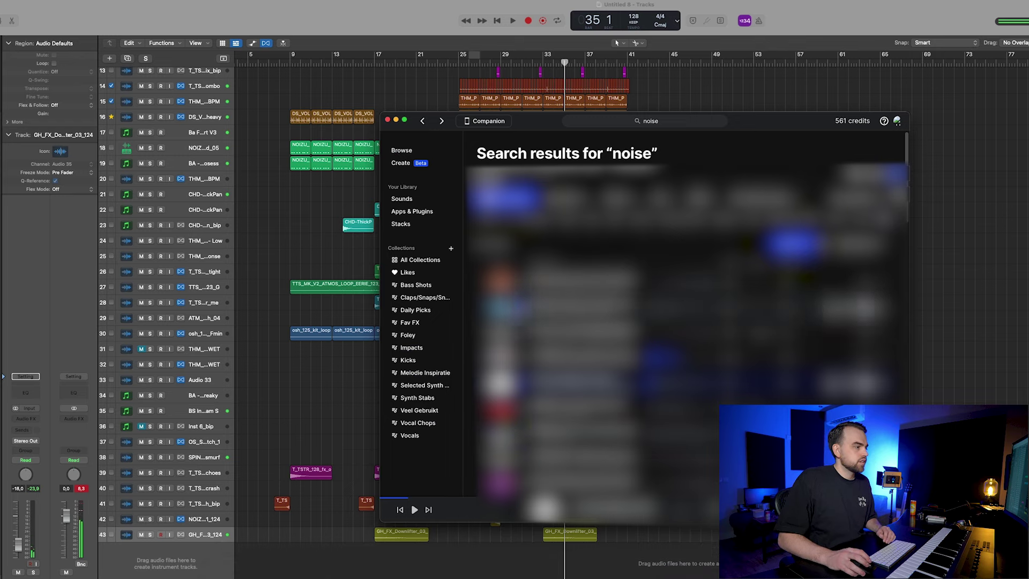
{"action": "left_click", "coordinate": [664, 123]}
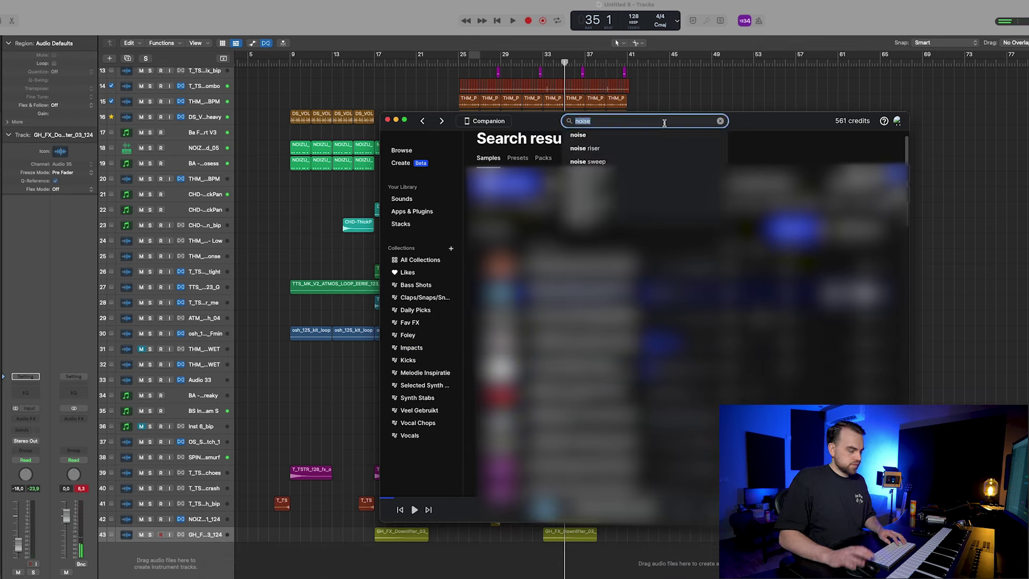
{"action": "type", "text": "riser"}
{"action": "key", "text": "Return"}
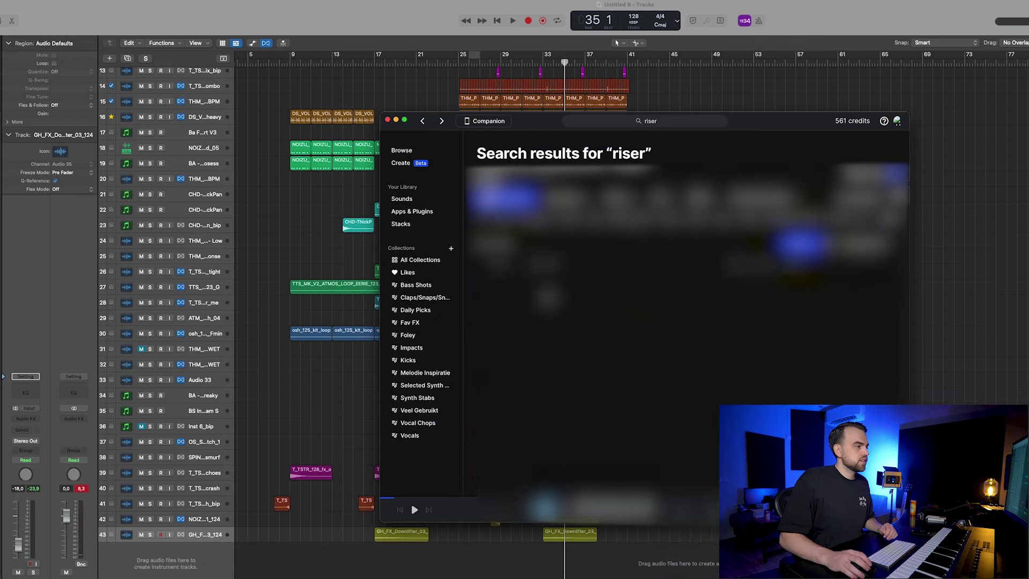
{"action": "key", "text": "Down"}
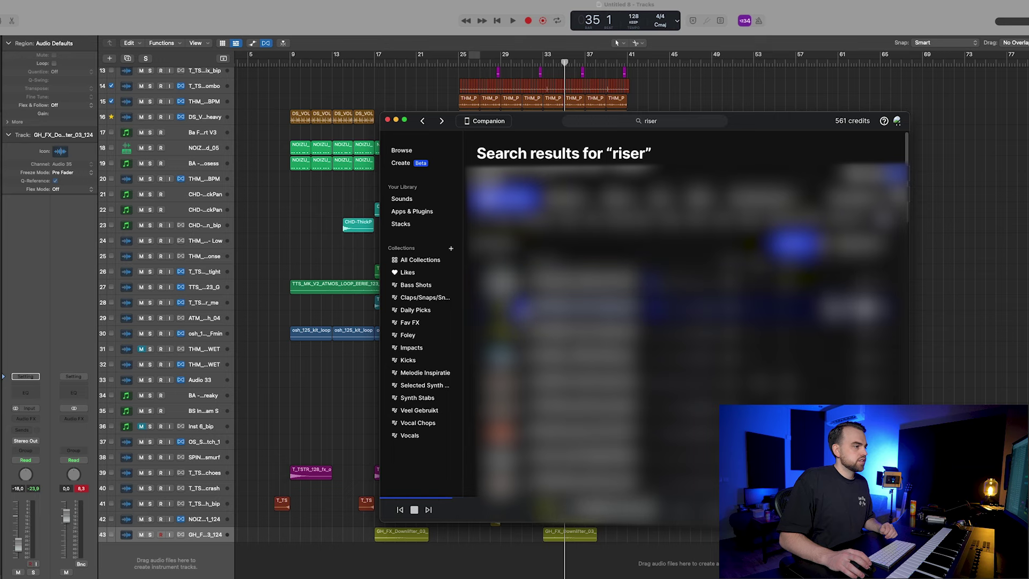
{"action": "key", "text": "Down"}
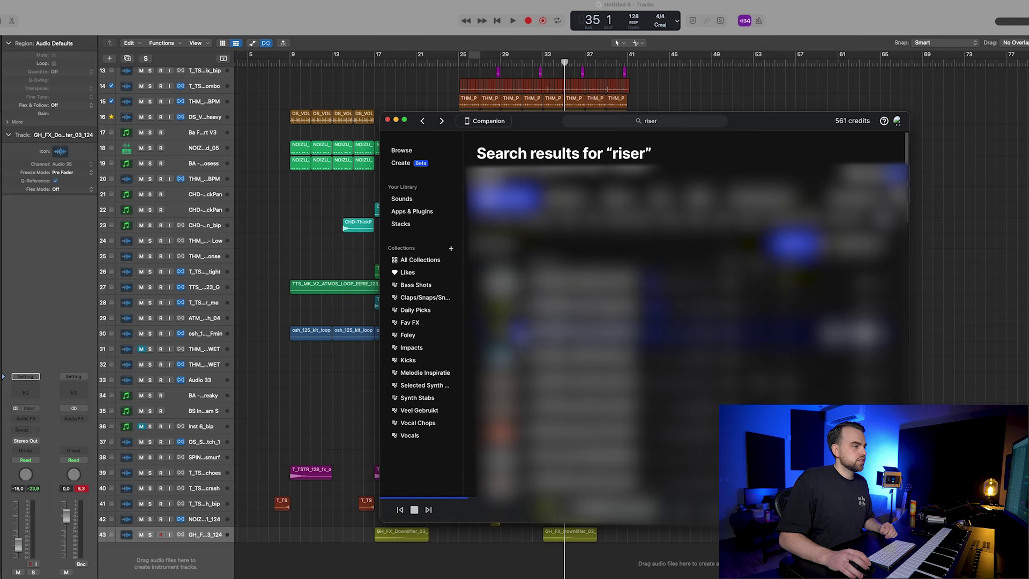
Step: Add the FSS_DPHE2_fx_riser_one_shot_choice sample on a new track with its end at bar 41
{"action": "left_click_drag", "start_coordinate": [520, 335], "coordinate": [676, 552]}
{"action": "key", "text": "super+Right"}
{"action": "key", "text": "super+Right"}
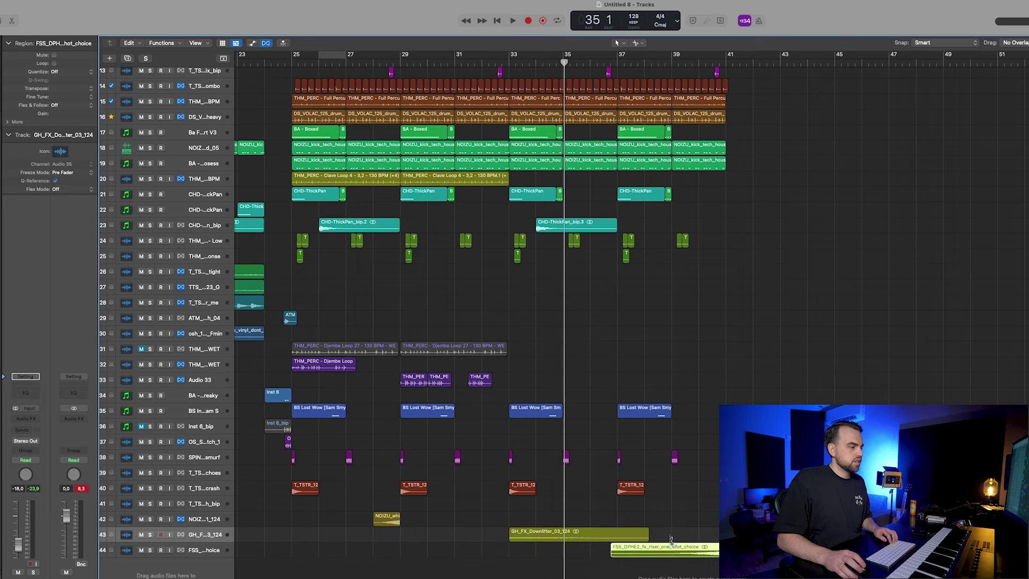
Step: Play from about bar 36 and lower the new riser track's volume to -15.8 dB
{"action": "left_click_drag", "start_coordinate": [563, 58], "coordinate": [596, 61]}
{"action": "key", "text": "space"}
{"action": "key", "text": "Down"}
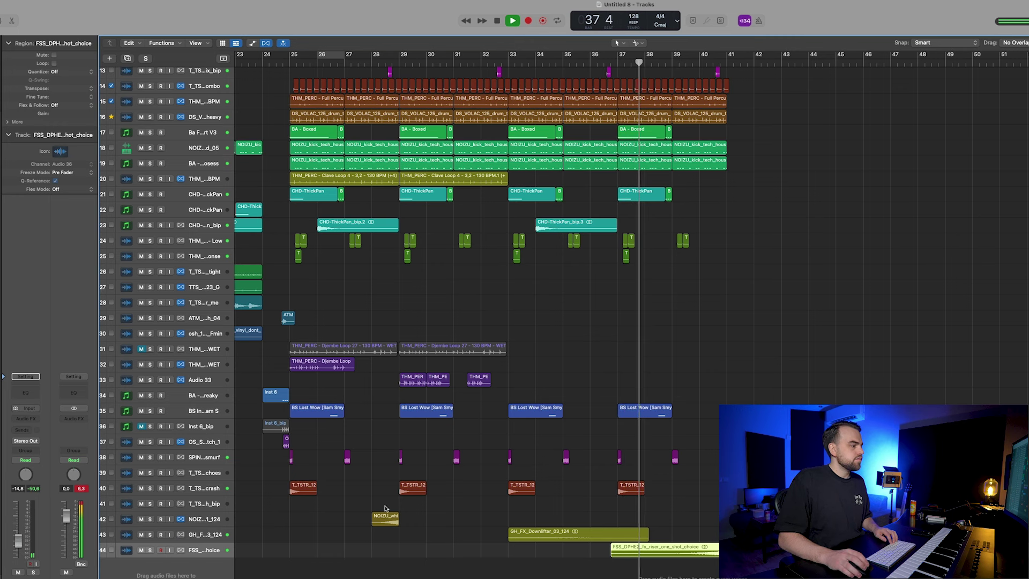
{"action": "key", "text": "super+Left"}
{"action": "key", "text": "super+Left"}
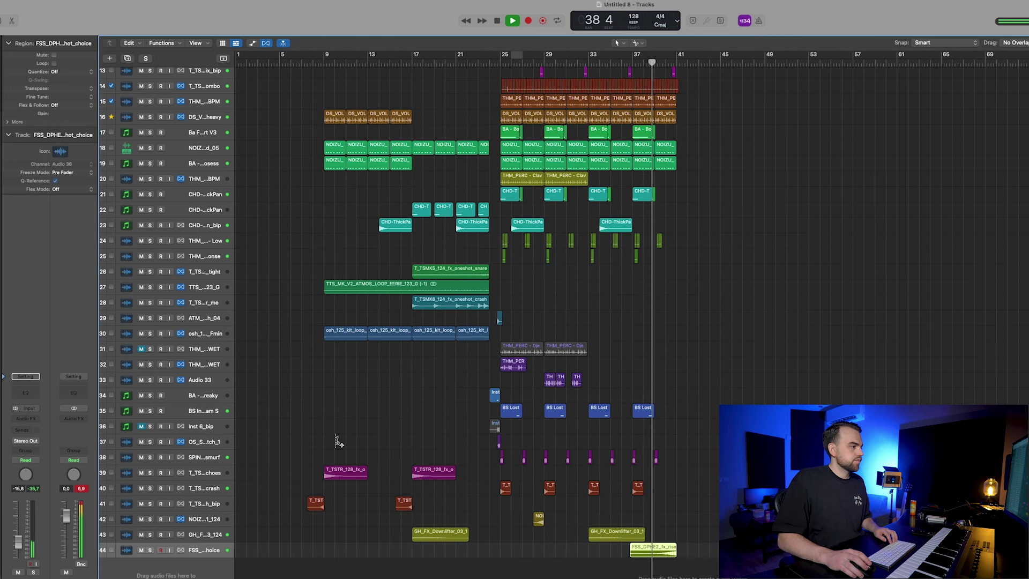
Step: Copy the T_TSMK6_124_fx_oneshot_crash_fill_cry_for_me region from bar 17 to bar 33
{"action": "left_click_drag", "start_coordinate": [438, 305], "coordinate": [672, 308]}
{"action": "left_click", "coordinate": [677, 315]}
{"action": "scroll", "coordinate": [618, 303], "scroll_direction": "down", "scroll_amount": 2}
Step: Play the arrangement from just before bar 9 and examine how the intro, build-up and drop regions flow into each other
{"action": "left_click", "coordinate": [314, 62]}
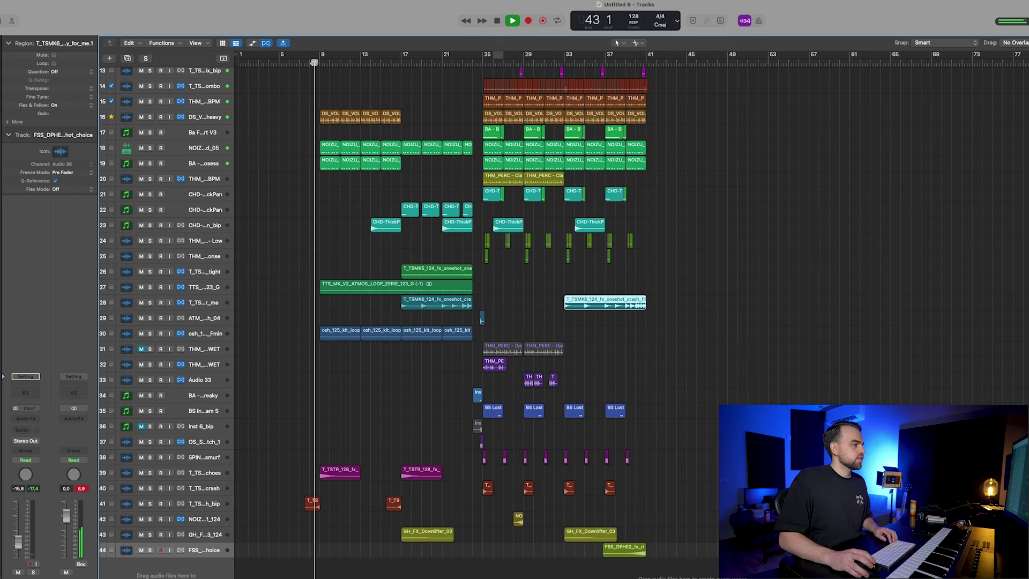
{"action": "key", "text": "super+Up"}
{"action": "key", "text": "super+Up"}
{"action": "key", "text": "super+Right"}
{"action": "key", "text": "super+Right"}
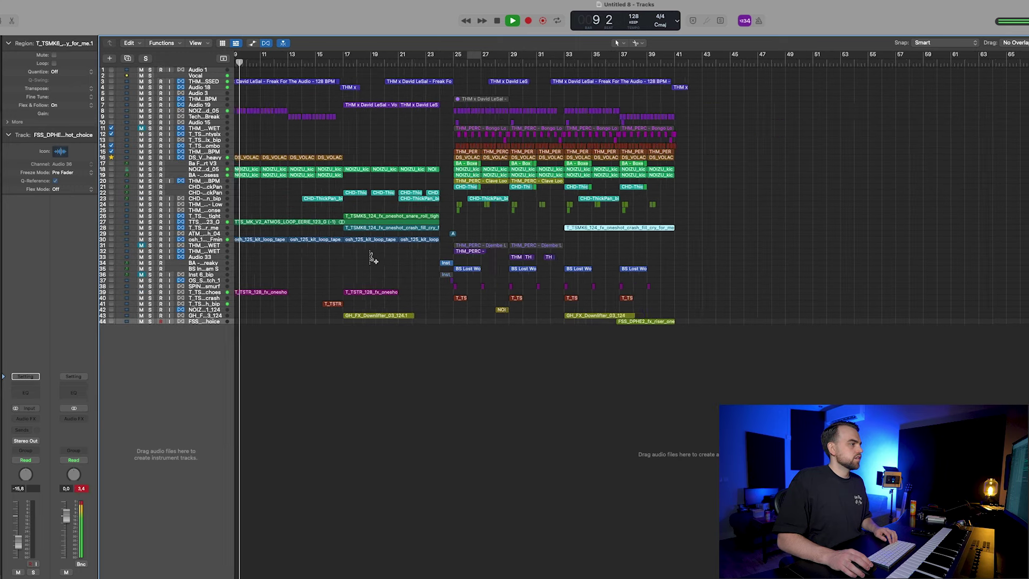
{"action": "scroll", "coordinate": [370, 256], "scroll_direction": "left", "scroll_amount": 5}
{"action": "scroll", "coordinate": [370, 255], "scroll_direction": "up", "scroll_amount": 3}
{"action": "scroll", "coordinate": [370, 254], "scroll_direction": "left", "scroll_amount": 3}
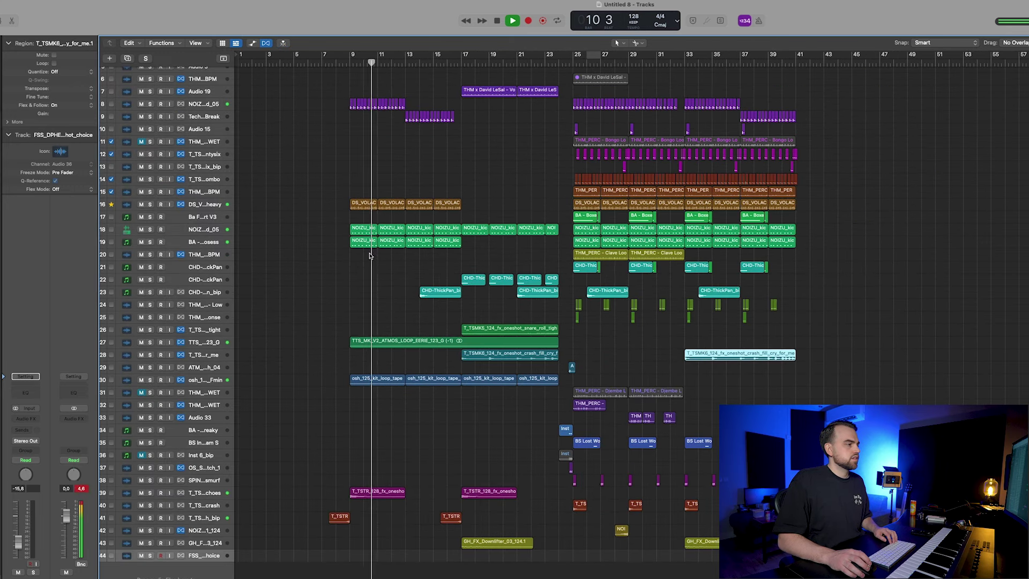
{"action": "scroll", "coordinate": [370, 254], "scroll_direction": "down", "scroll_amount": 2}
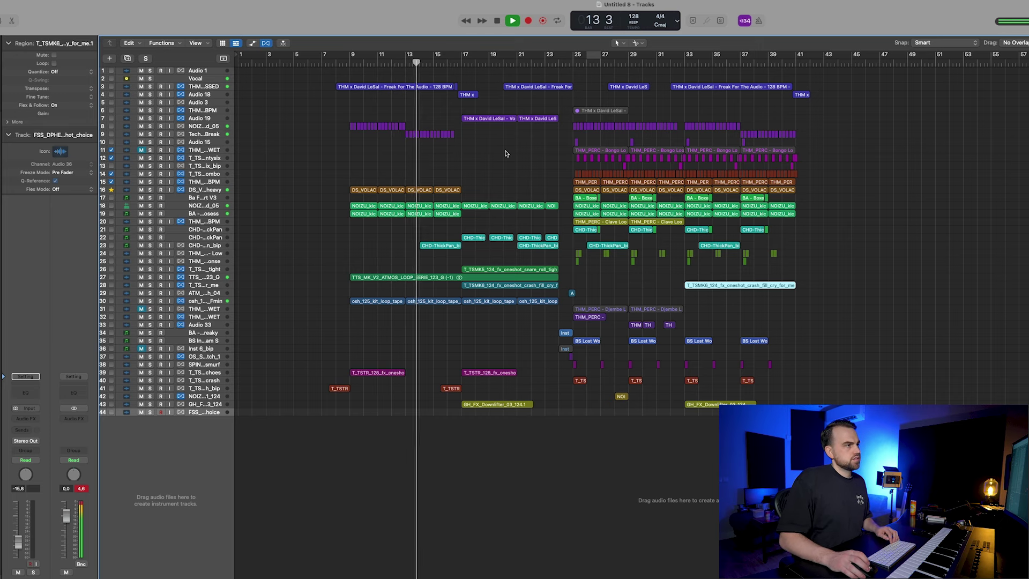
{"action": "key", "text": "super+Right"}
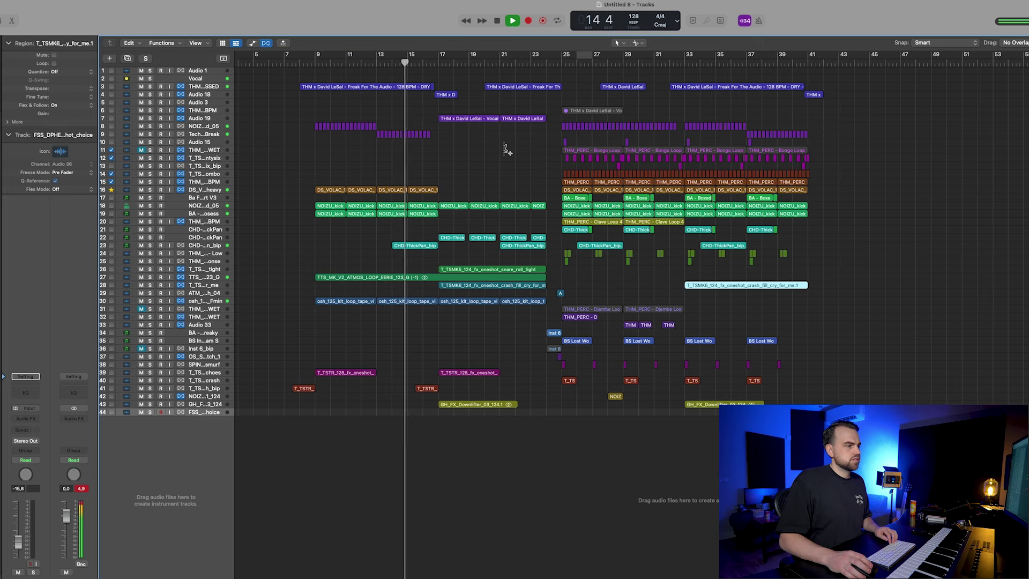
{"action": "key", "text": "super+Left"}
{"action": "left_click", "coordinate": [829, 275]}
{"action": "scroll", "coordinate": [830, 276], "scroll_direction": "up", "scroll_amount": 5}
{"action": "scroll", "coordinate": [830, 276], "scroll_direction": "left", "scroll_amount": 2}
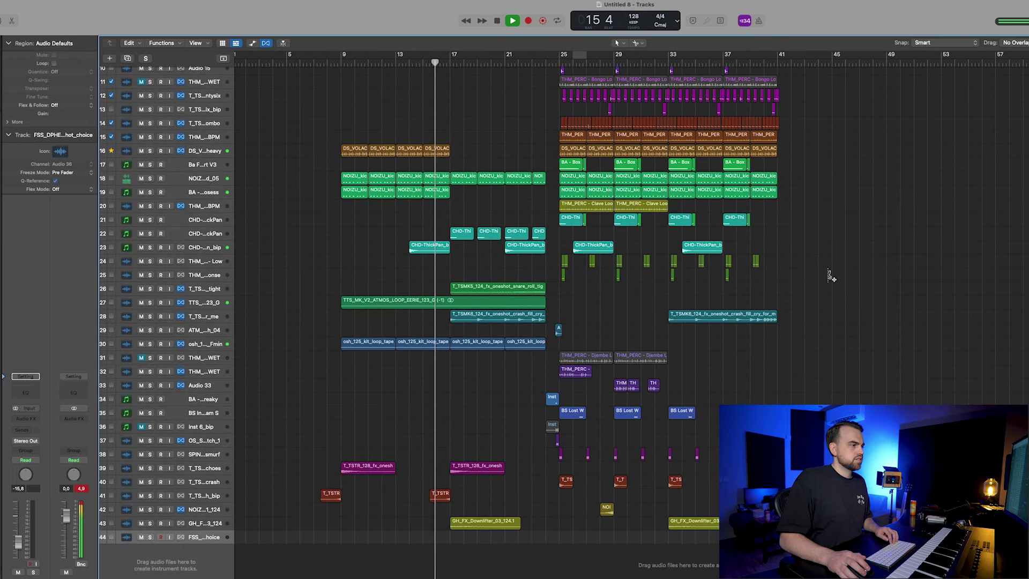
{"action": "scroll", "coordinate": [830, 276], "scroll_direction": "down", "scroll_amount": 2}
{"action": "scroll", "coordinate": [831, 275], "scroll_direction": "left", "scroll_amount": 2}
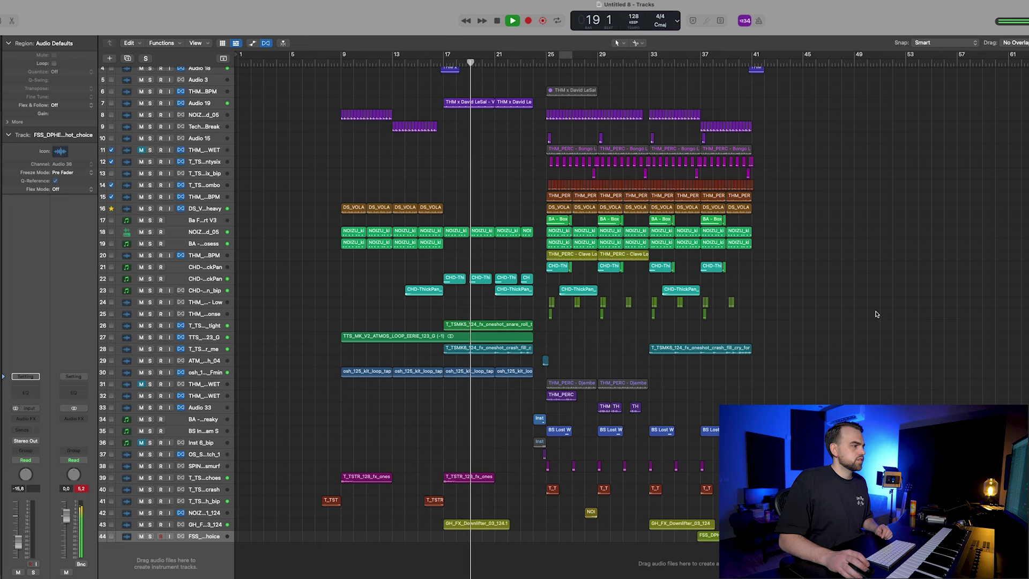
{"action": "scroll", "coordinate": [518, 160], "scroll_direction": "up", "scroll_amount": 3}
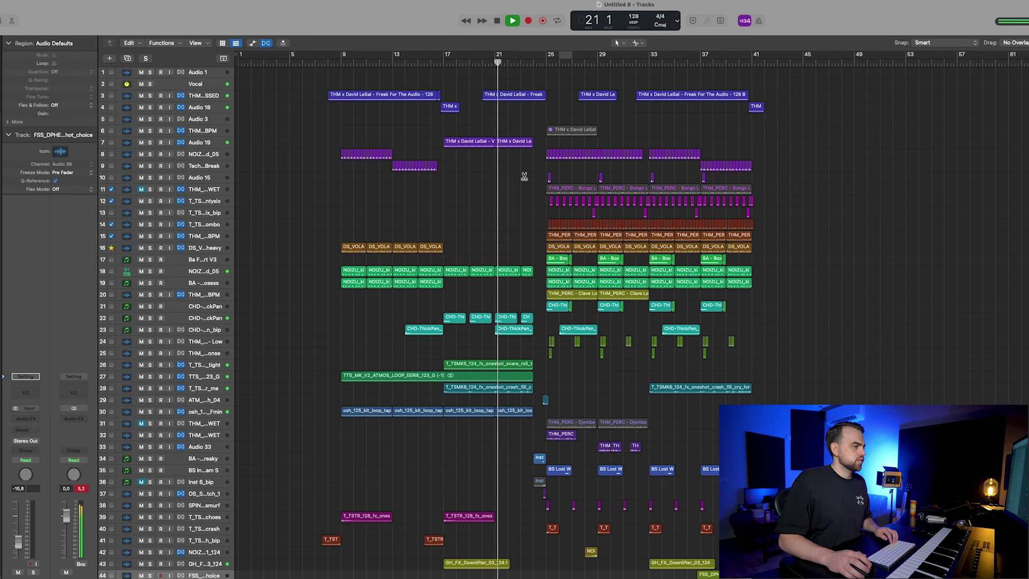
{"action": "scroll", "coordinate": [525, 177], "scroll_direction": "down", "scroll_amount": 1}
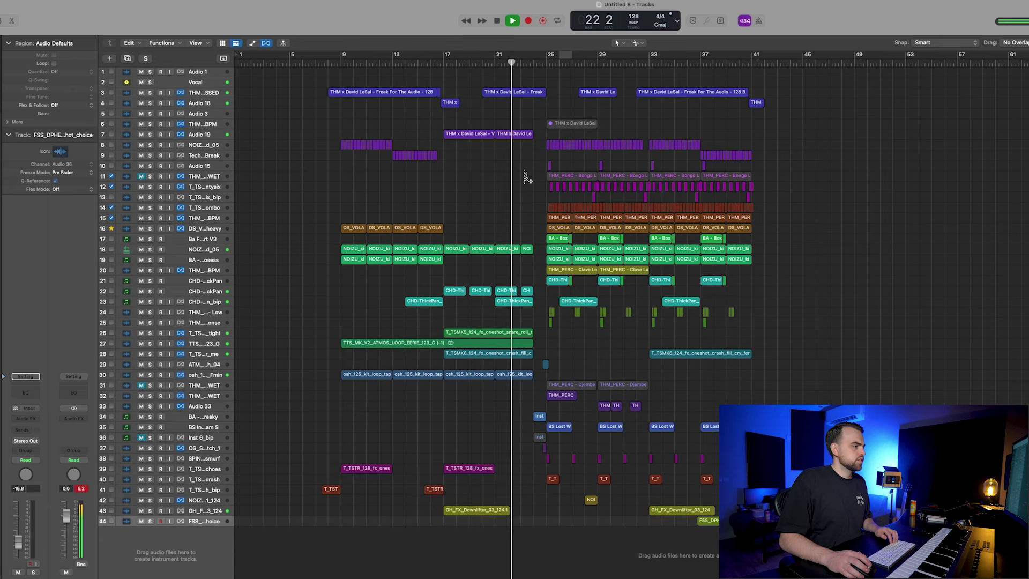
{"action": "scroll", "coordinate": [524, 177], "scroll_direction": "up", "scroll_amount": 2}
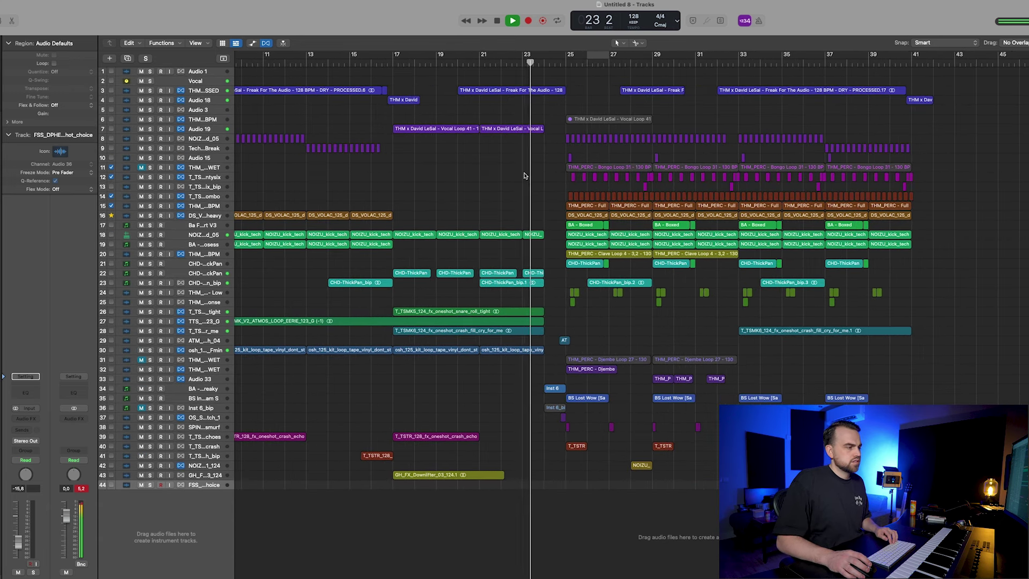
{"action": "scroll", "coordinate": [524, 175], "scroll_direction": "up", "scroll_amount": 3}
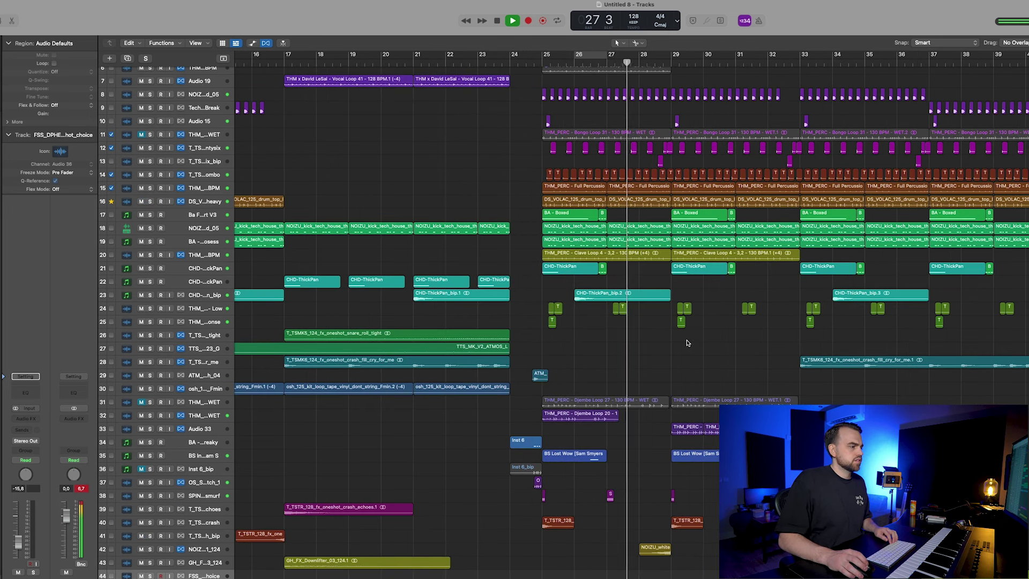
{"action": "key", "text": "super+Right"}
{"action": "key", "text": "super+Left"}
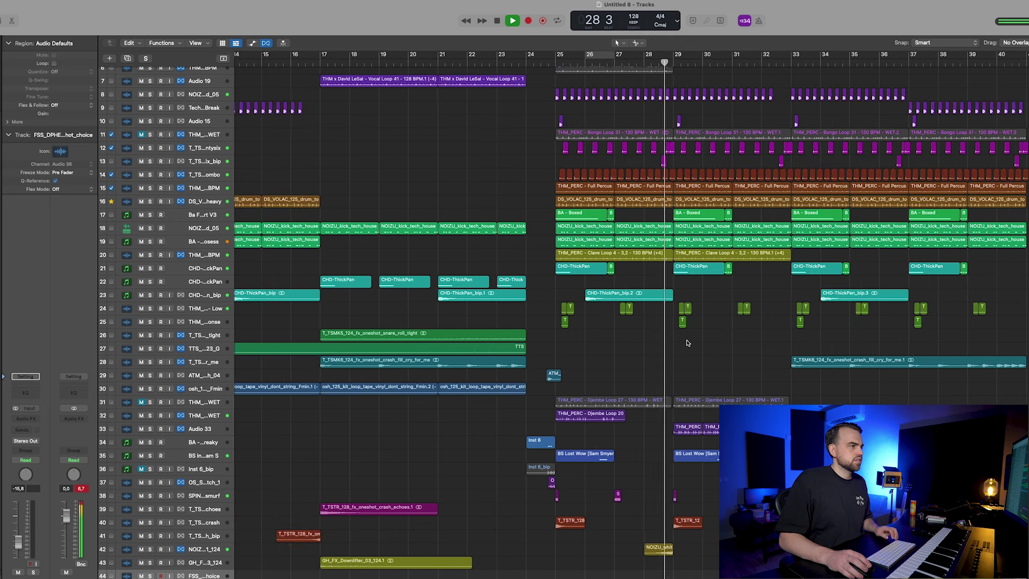
Step: Move the NOIZU white noise region from bar 28 to bar 32, aligning it exactly to the bar line
{"action": "scroll", "coordinate": [663, 547], "scroll_direction": "down", "scroll_amount": 2}
{"action": "left_click_drag", "start_coordinate": [662, 532], "coordinate": [781, 532]}
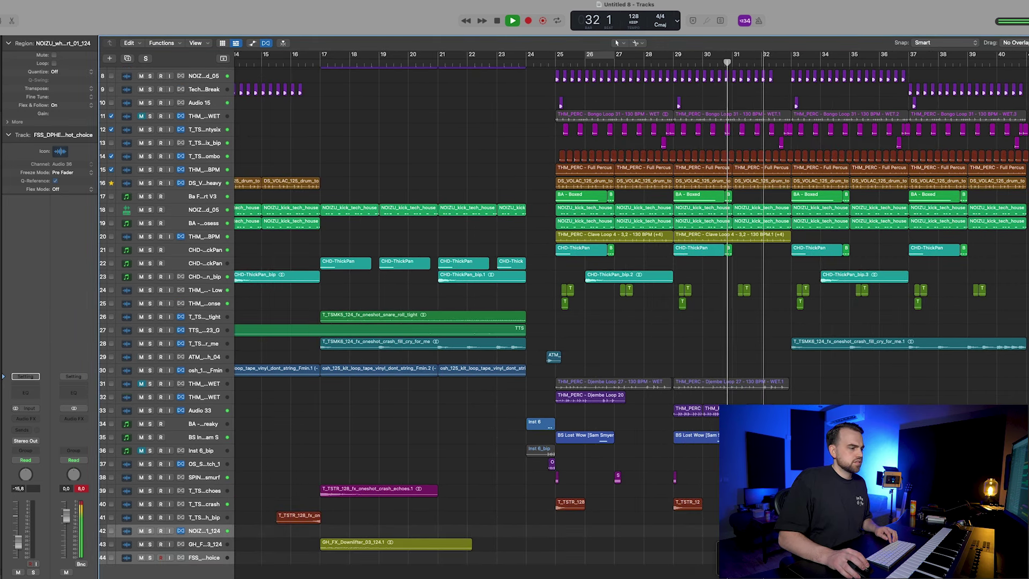
{"action": "key", "text": "super+Right"}
{"action": "key", "text": "super+Right"}
{"action": "key", "text": "super+Right"}
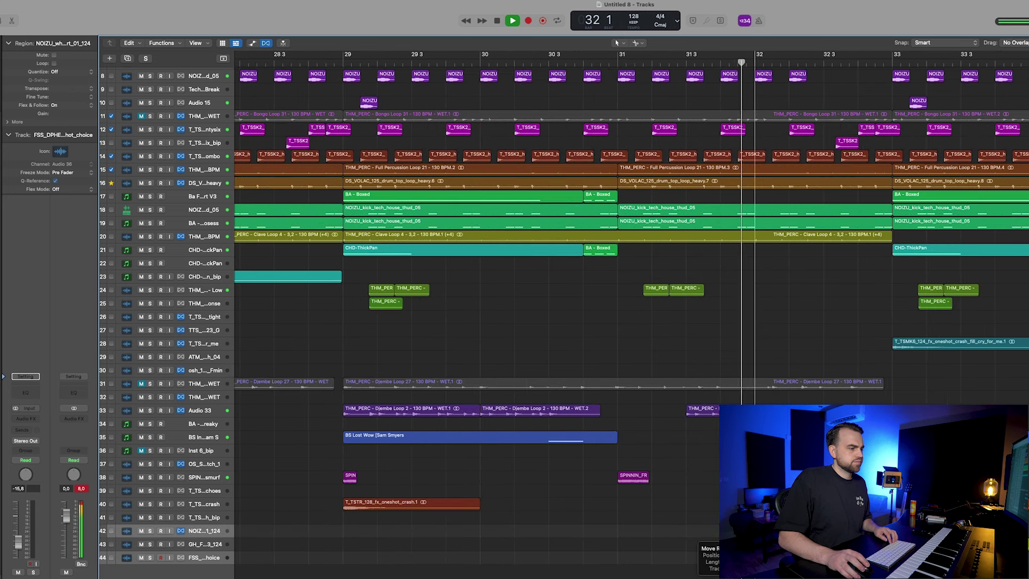
{"action": "left_click_drag", "start_coordinate": [755, 531], "coordinate": [754, 532]}
{"action": "key", "text": "super+Left"}
{"action": "key", "text": "super+Left"}
{"action": "key", "text": "super+Left"}
{"action": "key", "text": "super+Left"}
{"action": "key", "text": "super+Left"}
{"action": "key", "text": "super+Up"}
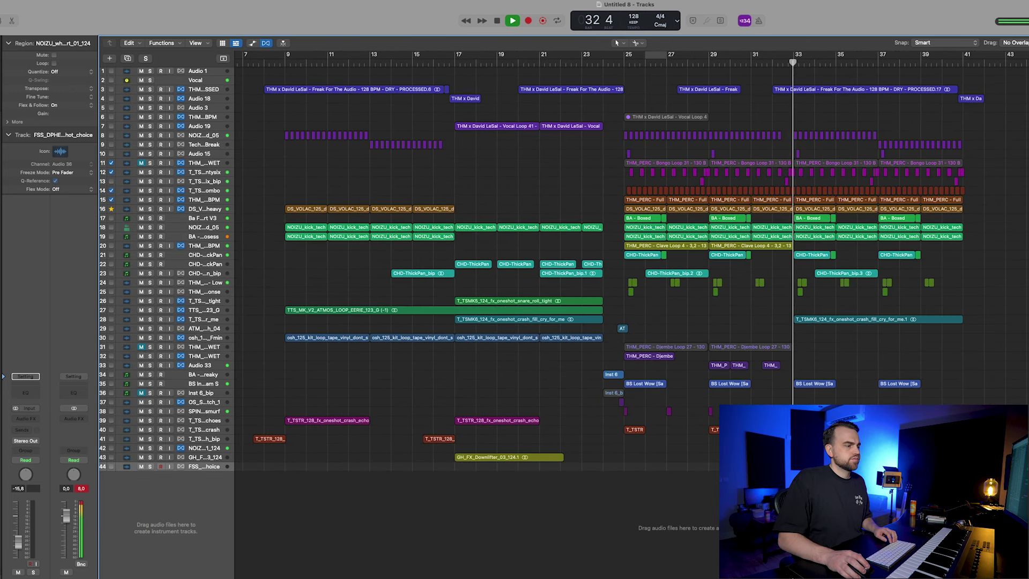
Step: Copy the reversed T_TSTR_128 crash region that leads into bar 17 so the copy ends at bar 33
{"action": "key", "text": "super+Left"}
{"action": "key", "text": "super+Left"}
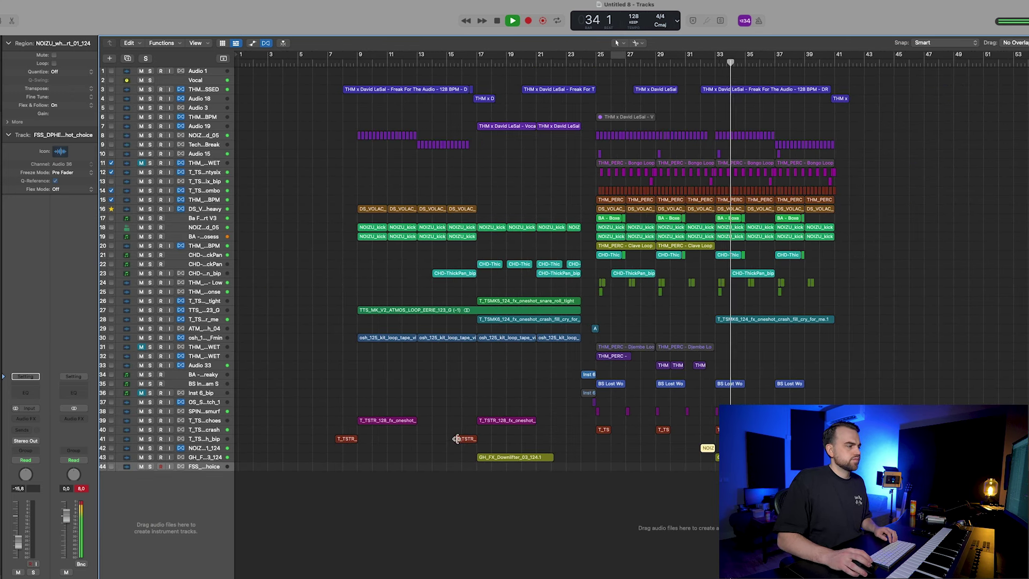
{"action": "left_click_drag", "start_coordinate": [456, 438], "coordinate": [696, 440]}
{"action": "key", "text": "super+Down"}
{"action": "key", "text": "super+Down"}
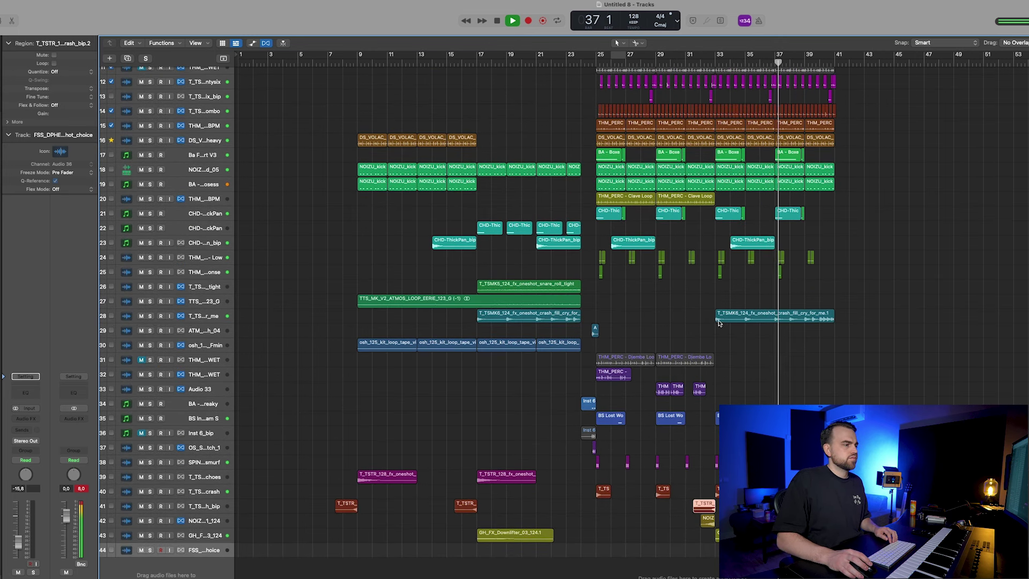
Step: Trim the start of the copied crash fill region to bar 37, leaving it 4 bars long
{"action": "left_click_drag", "start_coordinate": [717, 320], "coordinate": [777, 334]}
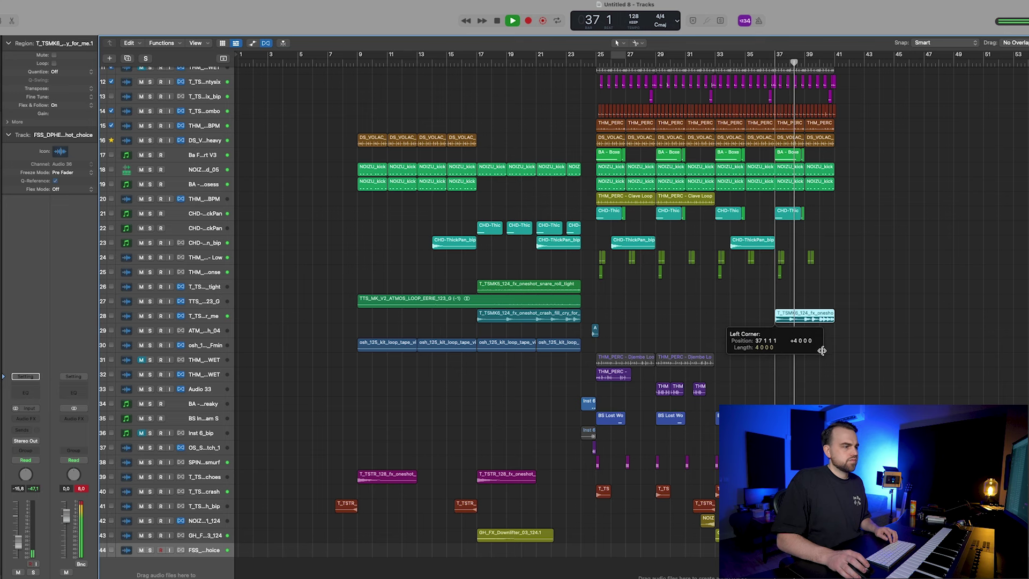
{"action": "left_click", "coordinate": [822, 384]}
{"action": "scroll", "coordinate": [822, 386], "scroll_direction": "right", "scroll_amount": 1}
{"action": "key", "text": "super+Left"}
{"action": "key", "text": "super+Up"}
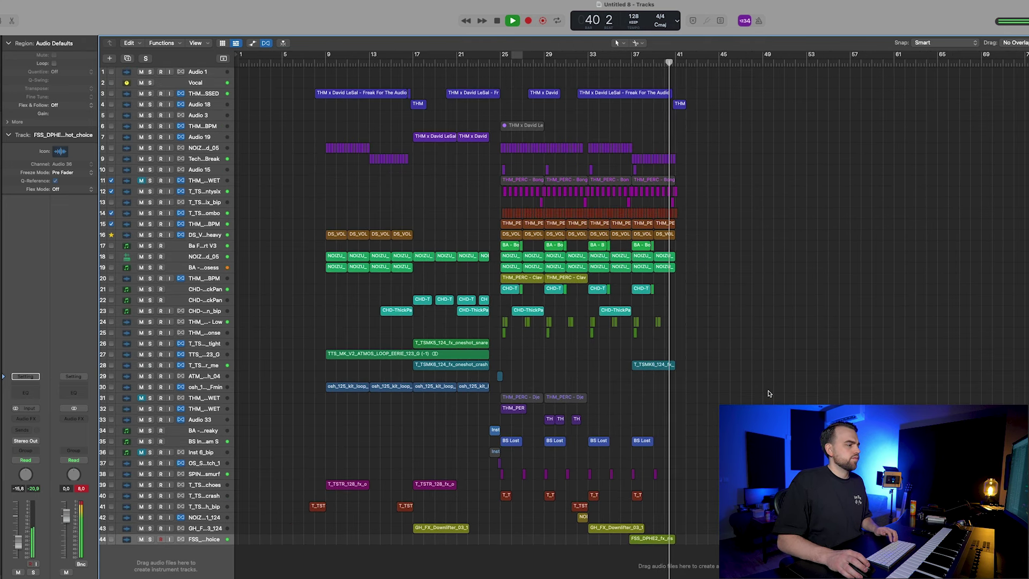
Step: Copy Inst 6 to bar 40, the reversed crash to just before bar 41, and the GH_FX_Downlifter and crash echoes regions to bar 41
{"action": "left_click_drag", "start_coordinate": [495, 430], "coordinate": [670, 430]}
{"action": "left_click", "coordinate": [440, 546]}
{"action": "left_click_drag", "start_coordinate": [429, 528], "coordinate": [692, 527]}
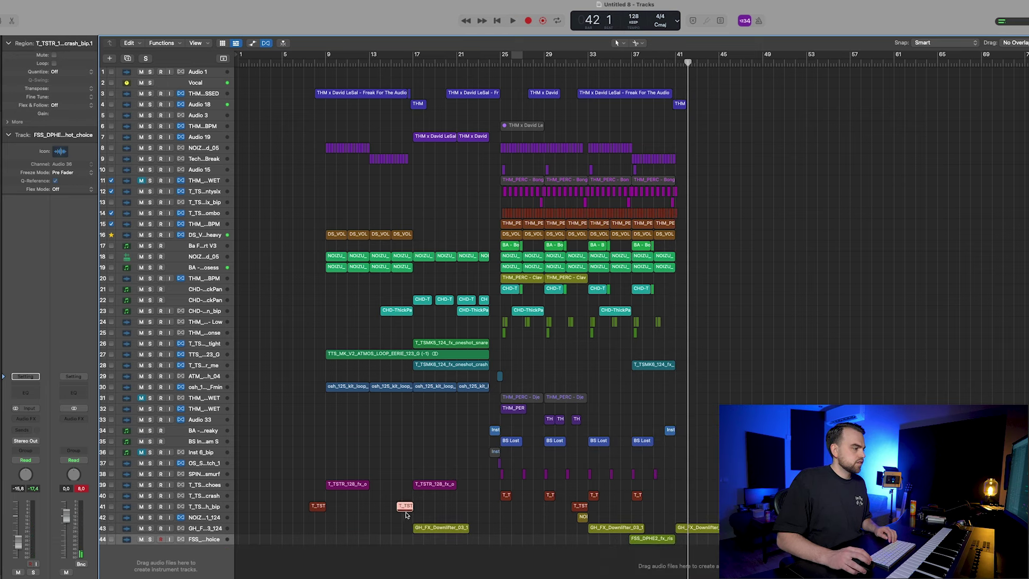
{"action": "left_click_drag", "start_coordinate": [429, 484], "coordinate": [692, 484]}
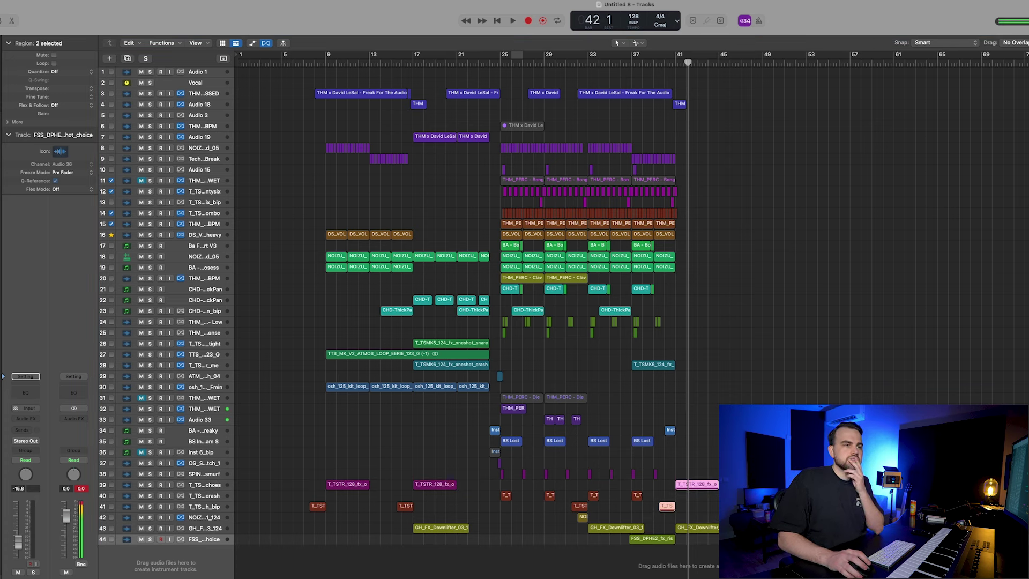
Step: Add the THM_PERC - Transient loop at bar 33 on a new track and flex-stretch it to 2 bars
{"action": "left_click_drag", "start_coordinate": [1018, 536], "coordinate": [588, 564]}
{"action": "key", "text": "super+Right"}
{"action": "key", "text": "super+Right"}
{"action": "key", "text": "super+Right"}
{"action": "key", "text": "super+Down"}
{"action": "key", "text": "super+Down"}
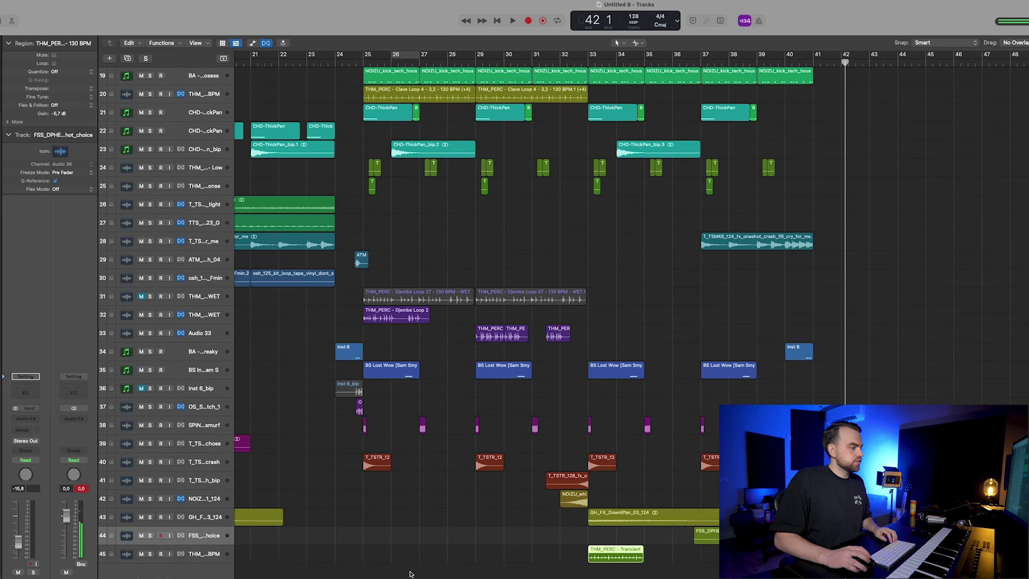
{"action": "left_click", "coordinate": [181, 554]}
{"action": "left_click", "coordinate": [638, 547]}
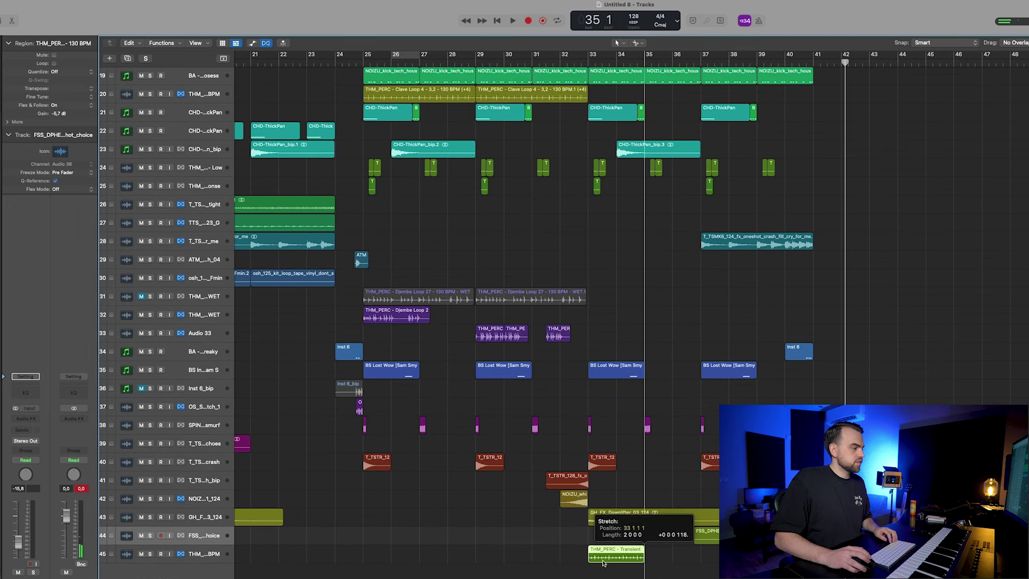
Step: Route the transient loop track's output to Bus 1 (Drums)
{"action": "left_click", "coordinate": [26, 441]}
{"action": "mouse_move", "coordinate": [28, 478]}
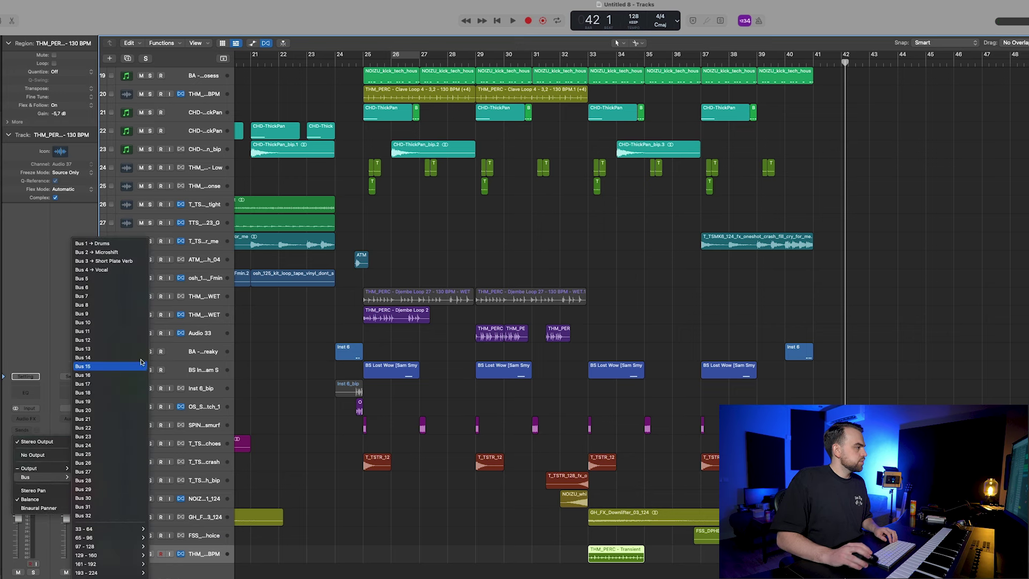
{"action": "key", "text": "Return"}
Step: Repeat the 2-bar transient loop region from bar 33 up to bar 41
{"action": "left_click_drag", "start_coordinate": [617, 558], "coordinate": [703, 563]}
{"action": "scroll", "coordinate": [671, 572], "scroll_direction": "down", "scroll_amount": 2}
{"action": "key", "text": "super+Left"}
Step: Play from about bar 32, set the transient loop track's volume to -2.9 dB and move the track directly below the DS_VOLAC drum top loop
{"action": "left_click", "coordinate": [599, 59]}
{"action": "left_click", "coordinate": [599, 63]}
{"action": "key", "text": "space"}
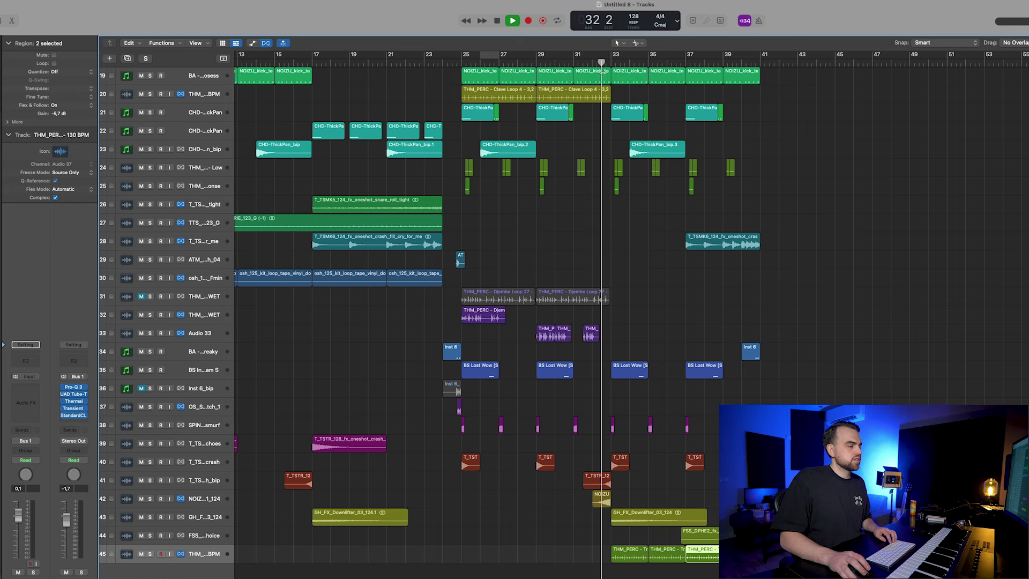
{"action": "key", "text": "super+Up"}
{"action": "key", "text": "super+Up"}
{"action": "left_click", "coordinate": [208, 552]}
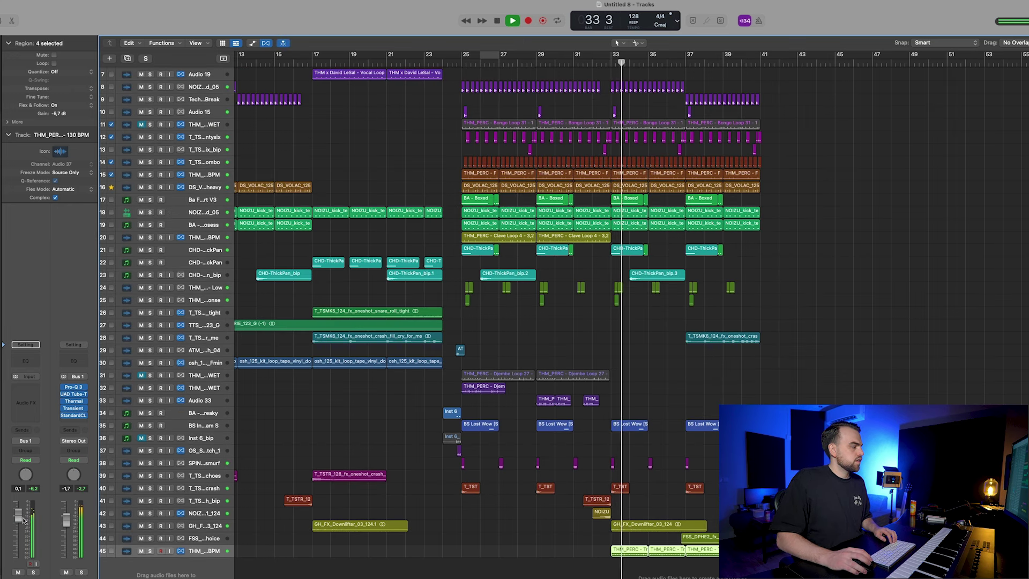
{"action": "left_click_drag", "start_coordinate": [202, 553], "coordinate": [203, 201]}
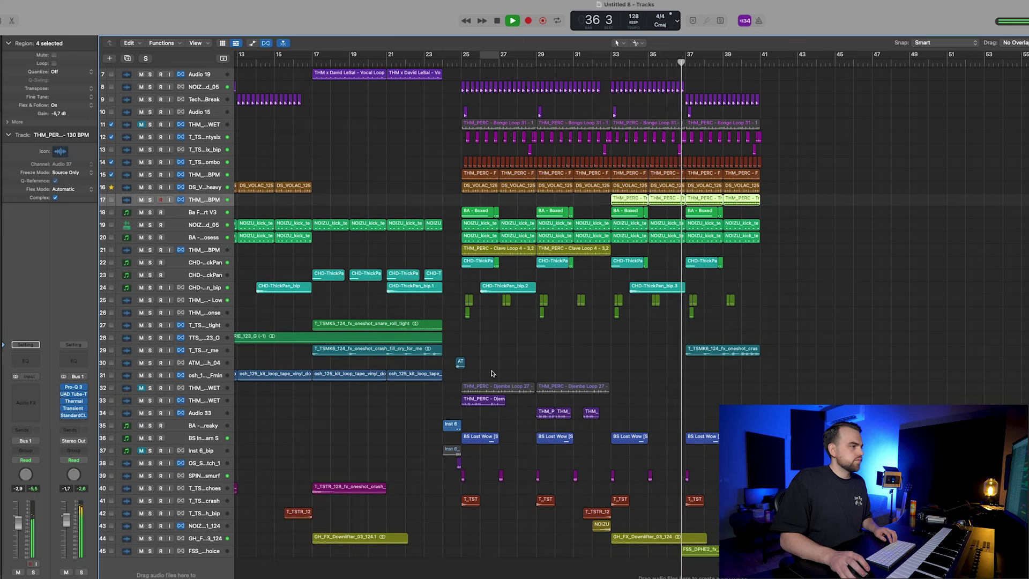
Step: Stop playback, set the cycle range to bars 17–25 and copy that section globally between the locators
{"action": "key", "text": "super+Down"}
{"action": "key", "text": "super+Left"}
{"action": "key", "text": "super+Left"}
{"action": "key", "text": "super+Up"}
{"action": "key", "text": "super+Up"}
{"action": "key", "text": "super+Up"}
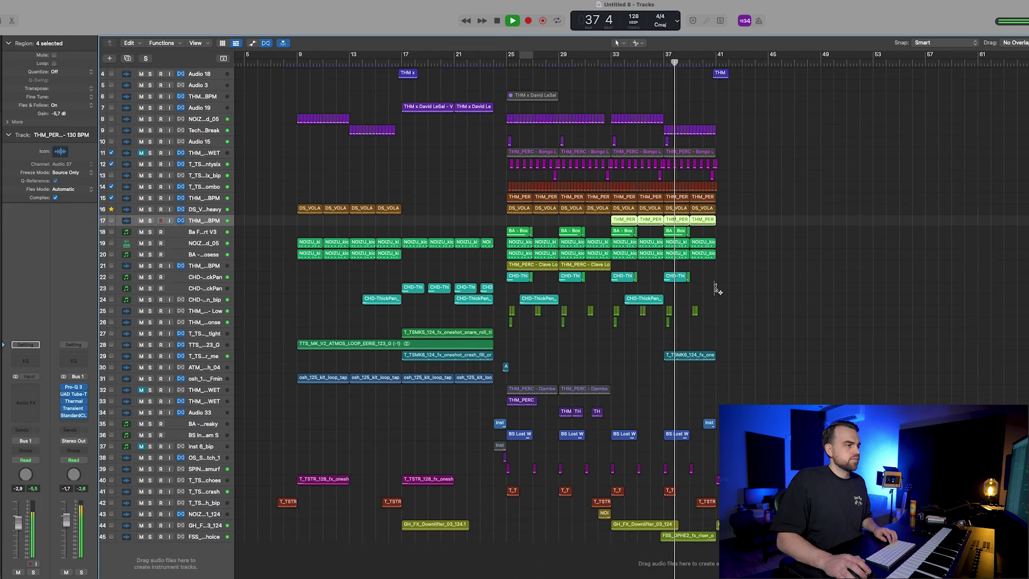
{"action": "key", "text": "super+Left"}
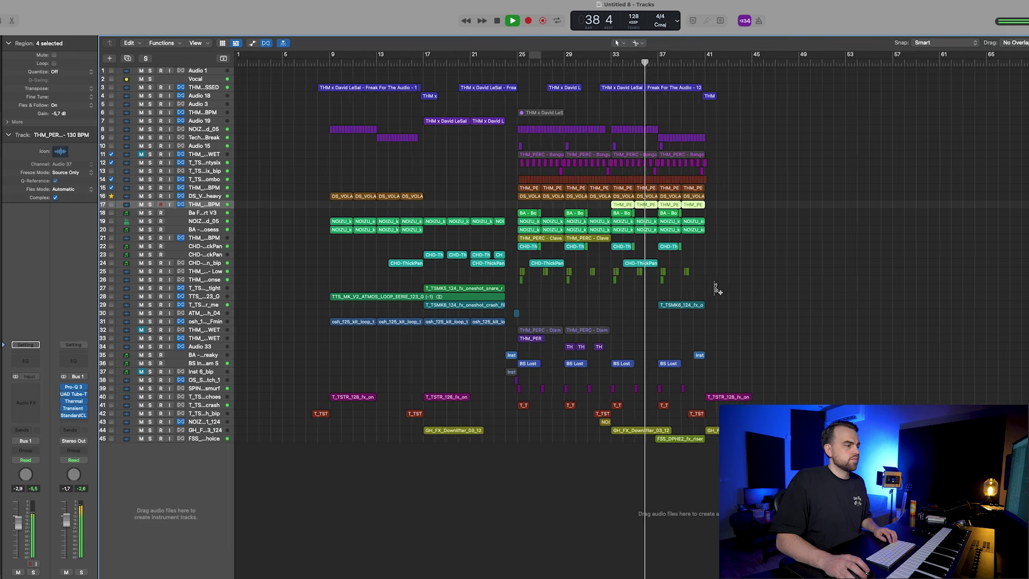
{"action": "scroll", "coordinate": [733, 291], "scroll_direction": "right", "scroll_amount": 6}
{"action": "scroll", "coordinate": [653, 290], "scroll_direction": "left", "scroll_amount": 3}
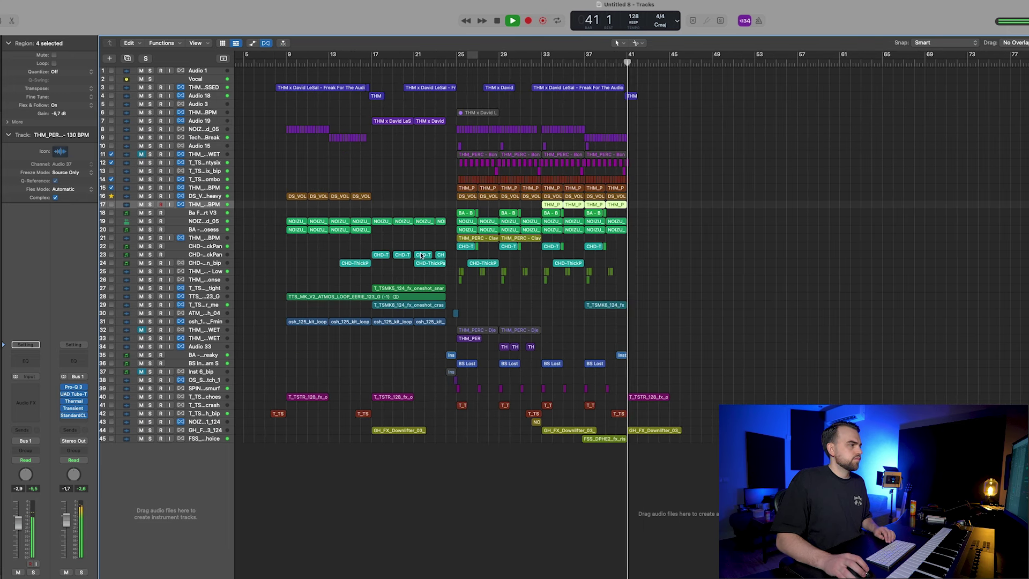
{"action": "key", "text": "space"}
{"action": "left_click_drag", "start_coordinate": [372, 58], "coordinate": [456, 57]}
{"action": "right_click", "coordinate": [395, 60]}
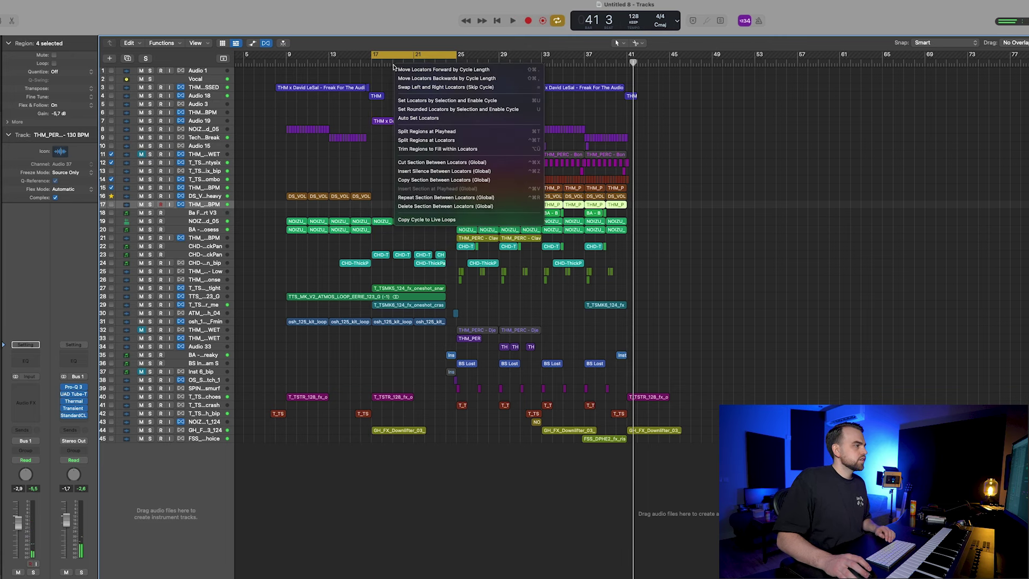
{"action": "left_click", "coordinate": [443, 180]}
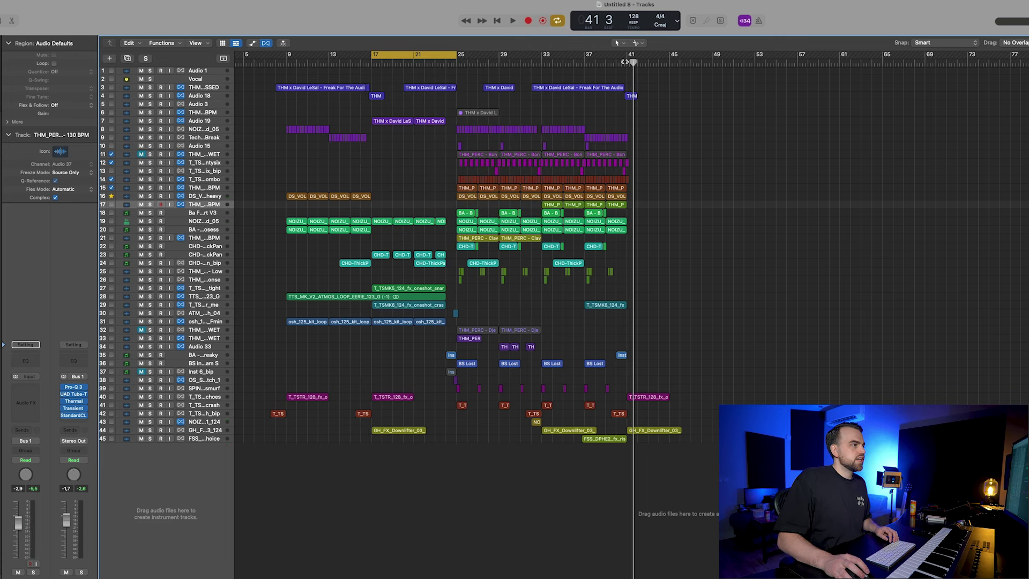
Step: Insert the copied section at bar 41 across all tracks and play the transition into it from bar 40
{"action": "left_click_drag", "start_coordinate": [625, 62], "coordinate": [627, 62]}
{"action": "right_click", "coordinate": [627, 62]}
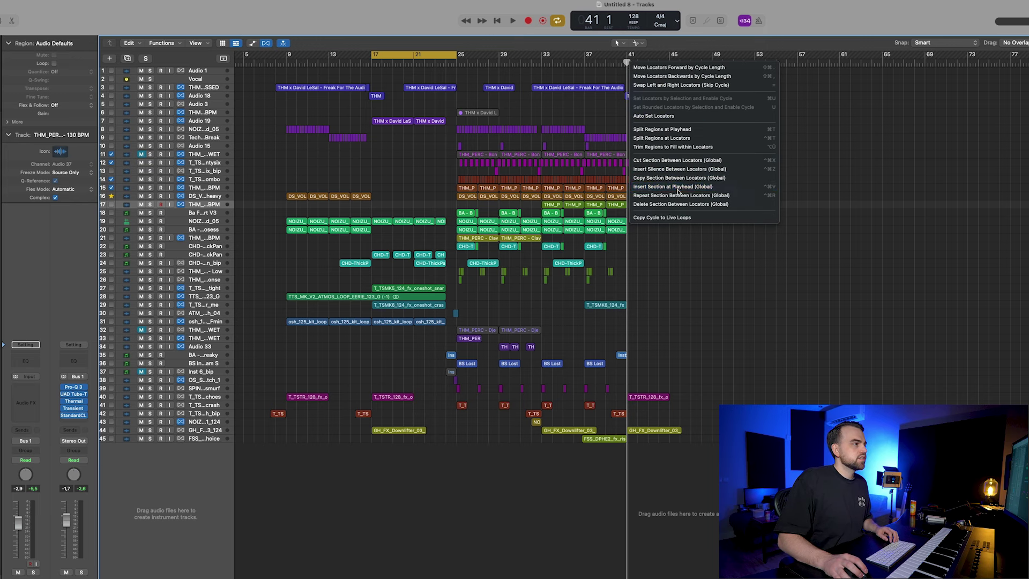
{"action": "left_click", "coordinate": [678, 187]}
{"action": "double_click", "coordinate": [615, 60]}
{"action": "key", "text": "super+Right"}
{"action": "key", "text": "super+Right"}
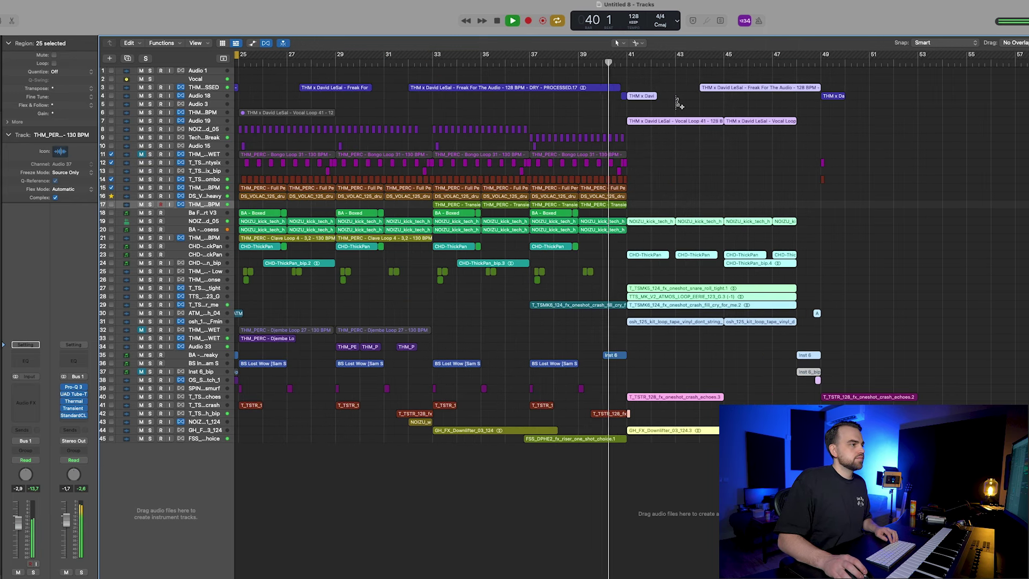
{"action": "left_click", "coordinate": [694, 355]}
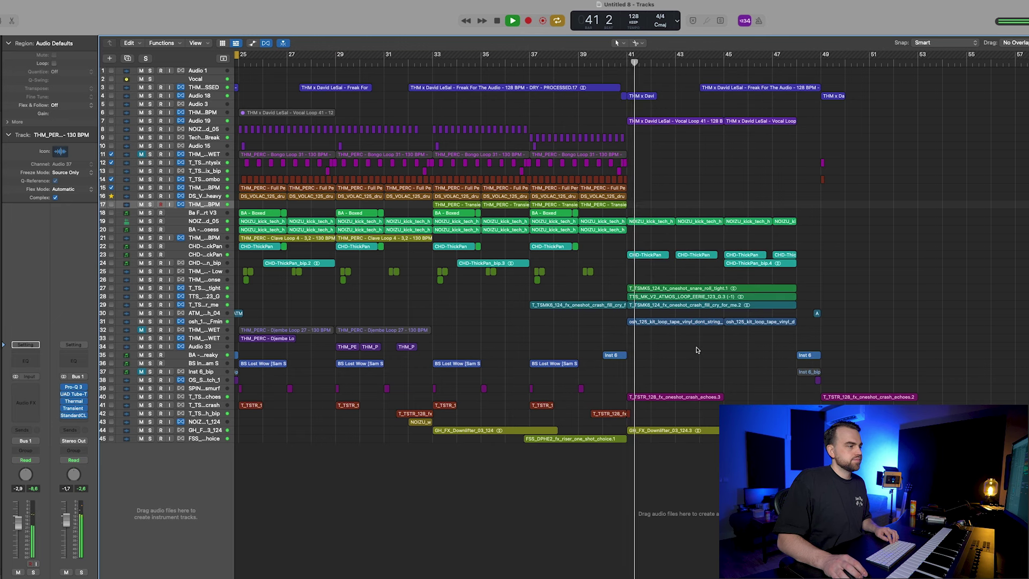
{"action": "key", "text": "super+Left"}
{"action": "key", "text": "super+Left"}
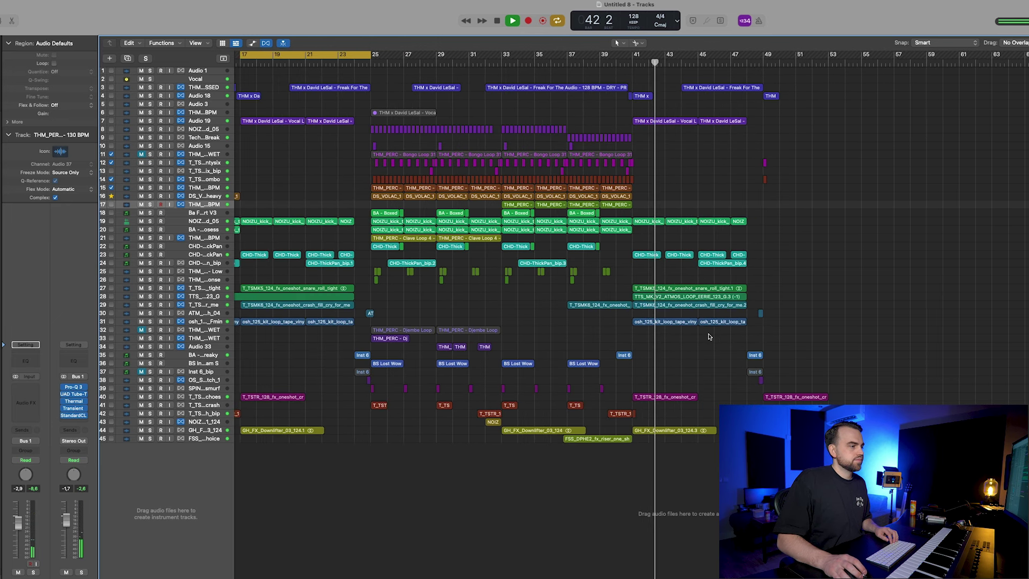
{"action": "key", "text": "space"}
Step: Switch to Splice, search for riser samples, audition several results and refine the filters
{"action": "left_click", "coordinate": [700, 568]}
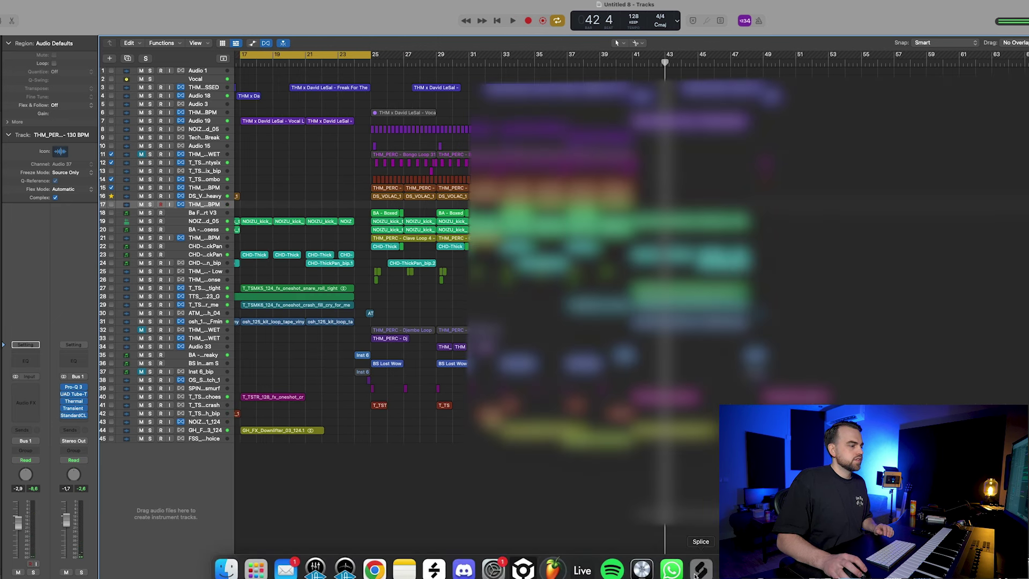
{"action": "left_click", "coordinate": [673, 122]}
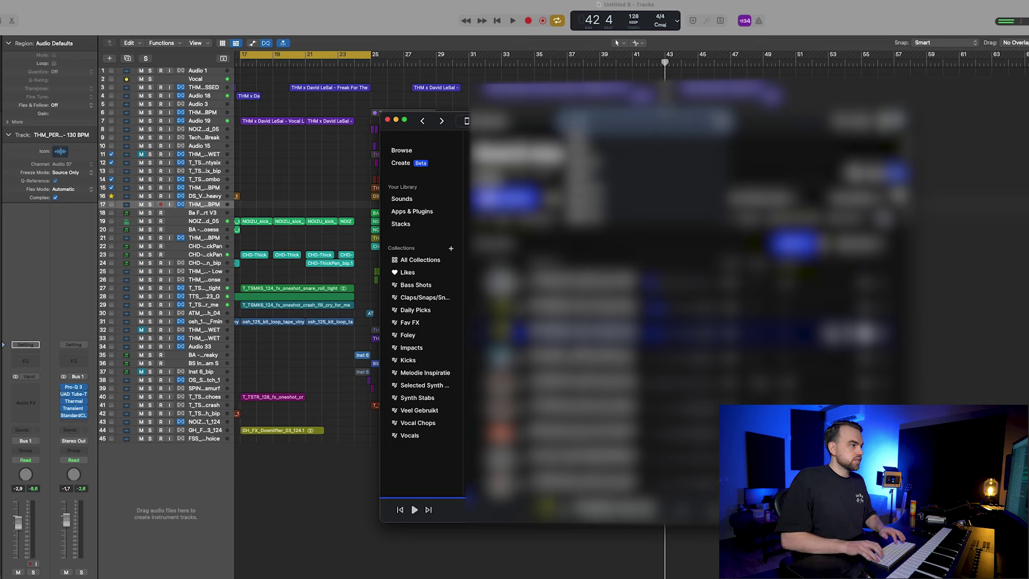
{"action": "key", "text": "Return"}
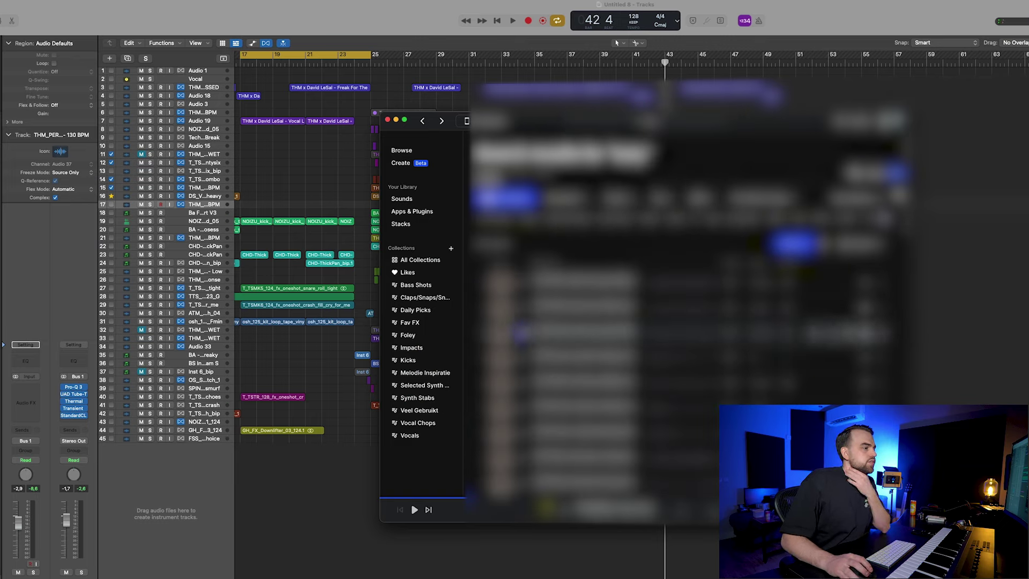
{"action": "left_click", "coordinate": [521, 308]}
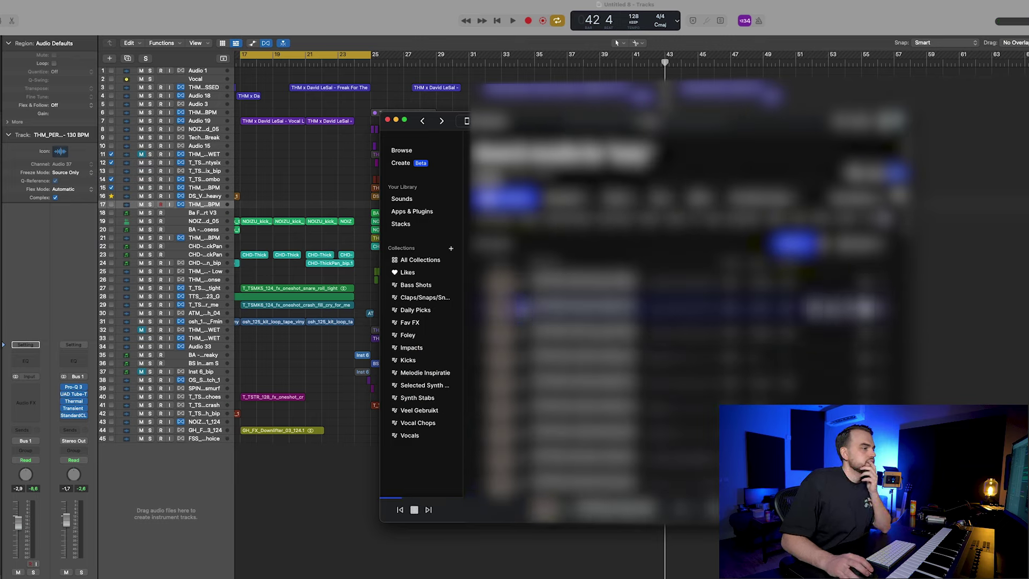
{"action": "key", "text": "super+Tab"}
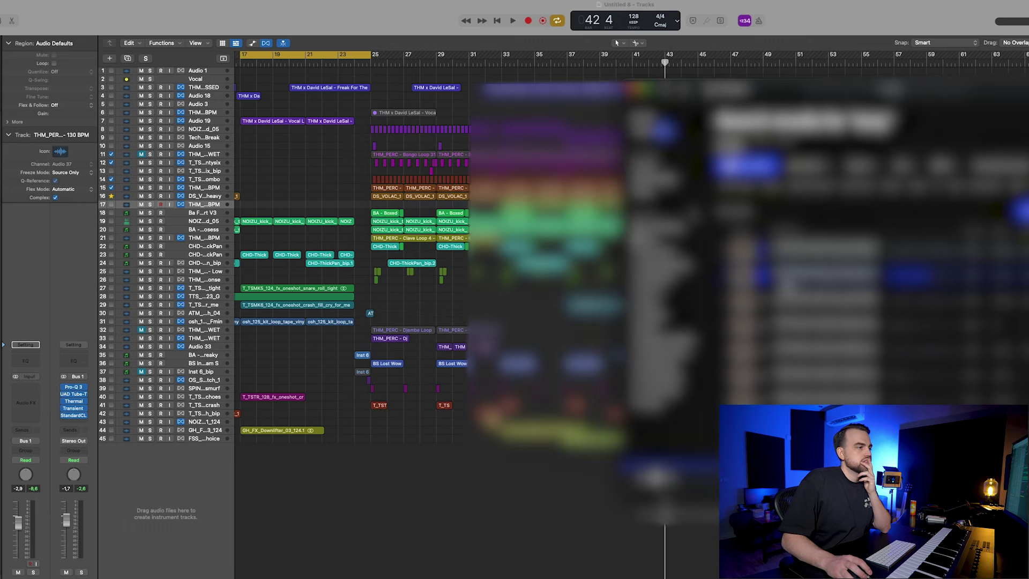
{"action": "key", "text": "Down"}
{"action": "key", "text": "Down"}
{"action": "key", "text": "Down"}
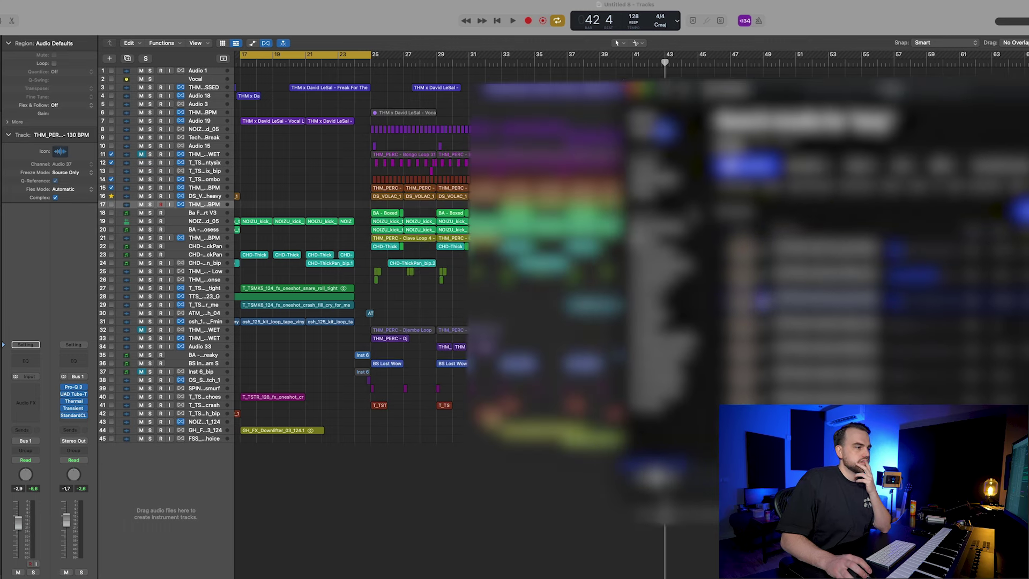
{"action": "scroll", "coordinate": [761, 351], "scroll_direction": "down", "scroll_amount": 8}
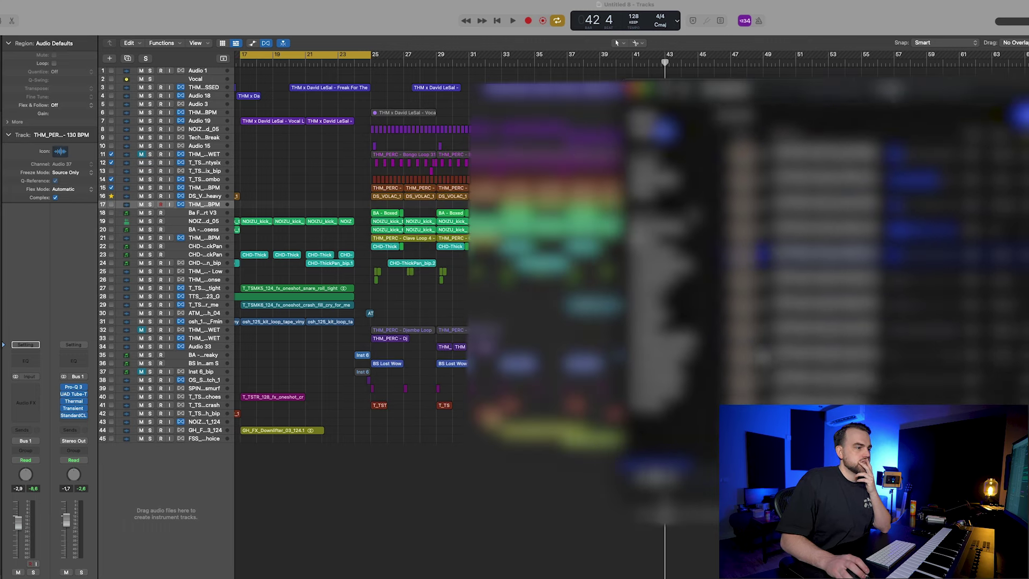
{"action": "scroll", "coordinate": [761, 290], "scroll_direction": "up", "scroll_amount": 5}
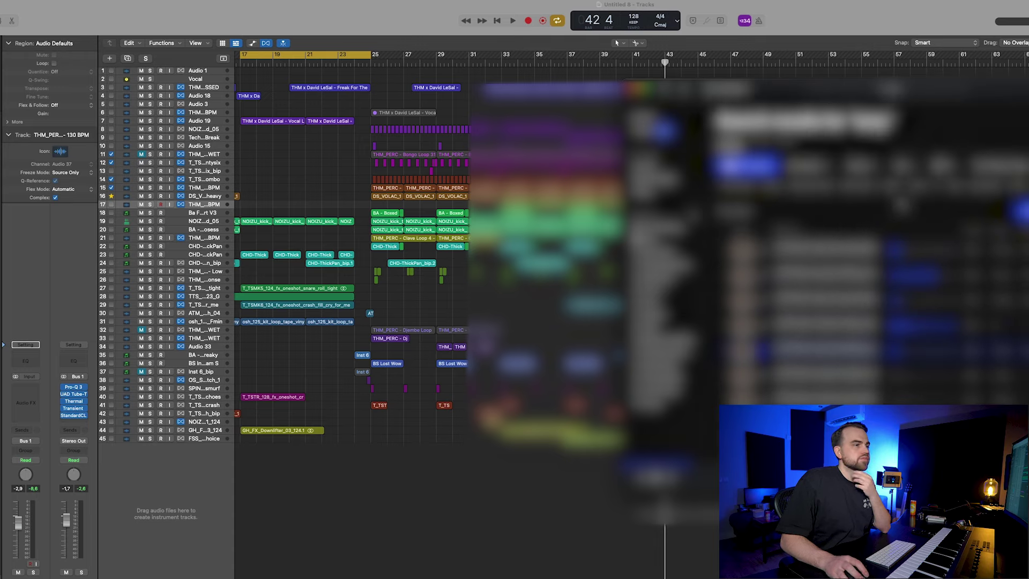
{"action": "left_click", "coordinate": [940, 191]}
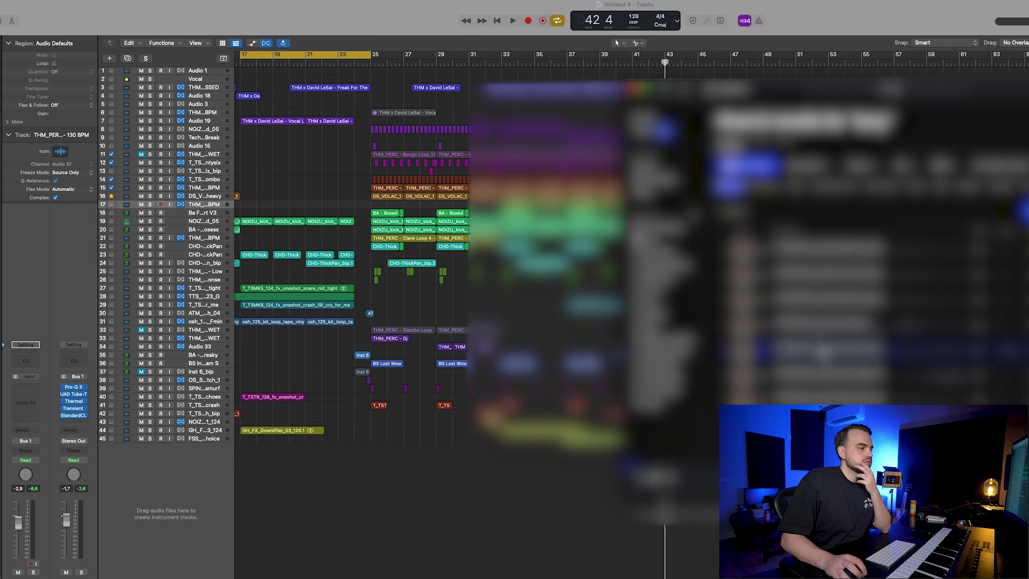
Step: Add the T_TSTR_128_fx_oneshot_riser_lfo_perc_Fm sample at bar 41 on a new track, enable Flex and transpose the region by 1
{"action": "left_click", "coordinate": [658, 458]}
{"action": "left_click_drag", "start_coordinate": [663, 449], "coordinate": [658, 449]}
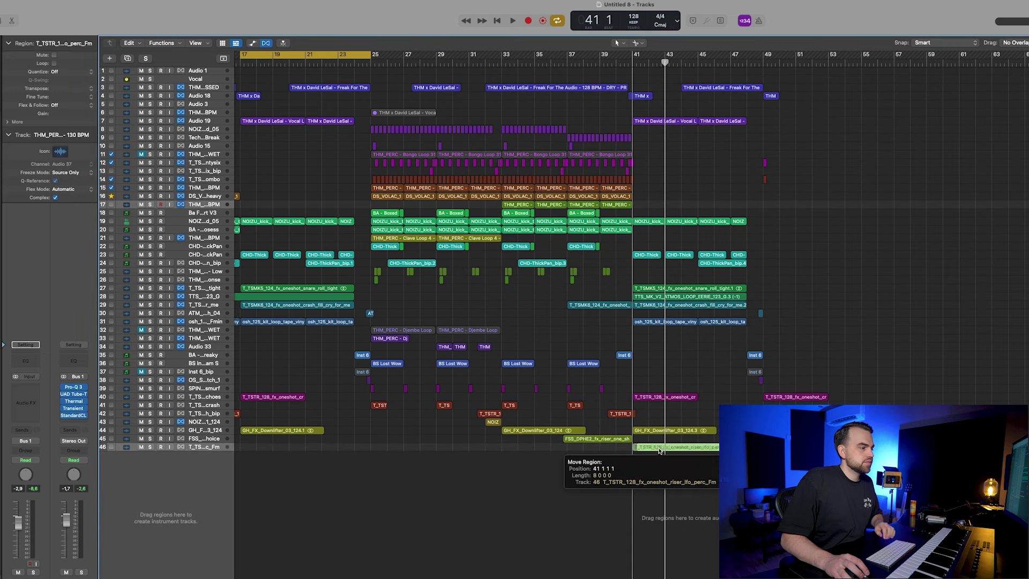
{"action": "key", "text": "super+Down"}
{"action": "left_click", "coordinate": [201, 547]}
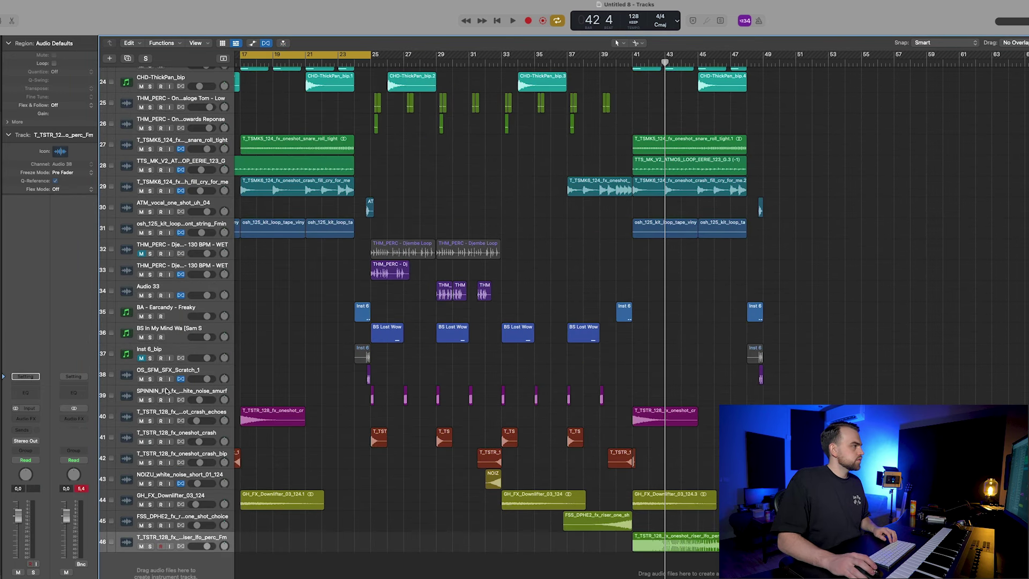
{"action": "left_click", "coordinate": [635, 538]}
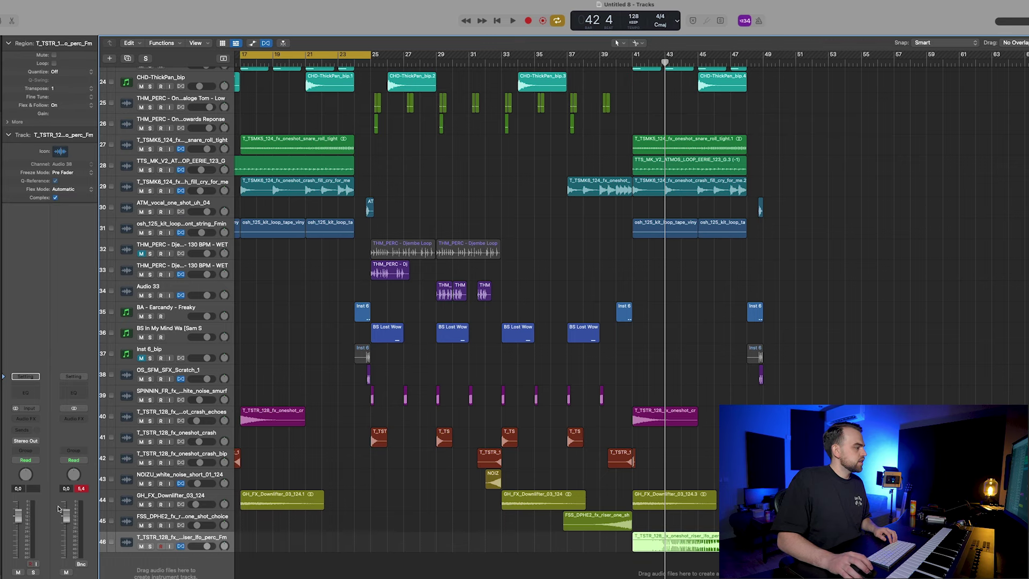
Step: Set the riser track's flex mode to Monophonic and lower its volume to -15.8 dB while playing from about bar 40
{"action": "left_click", "coordinate": [267, 44]}
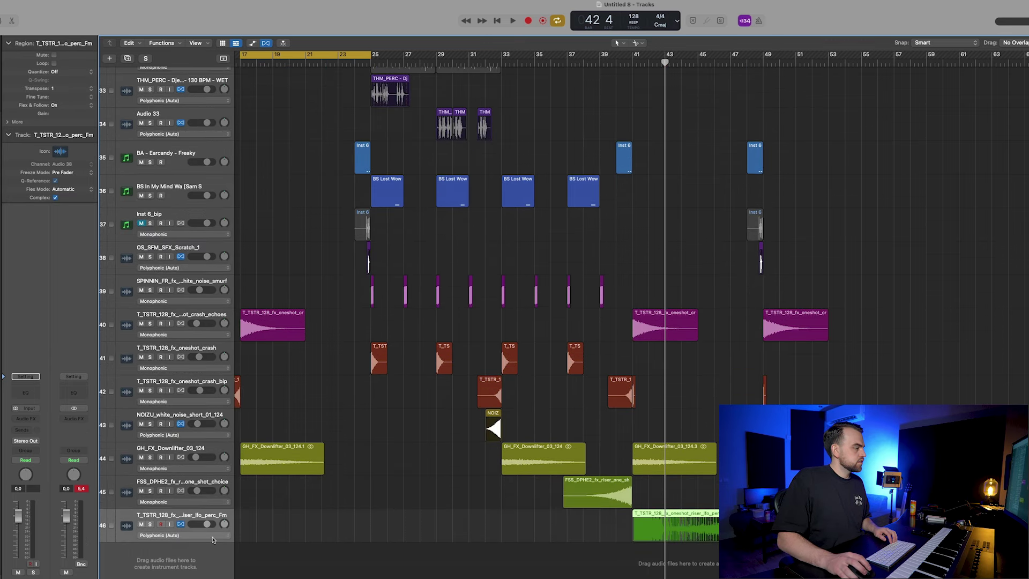
{"action": "left_click", "coordinate": [168, 536]}
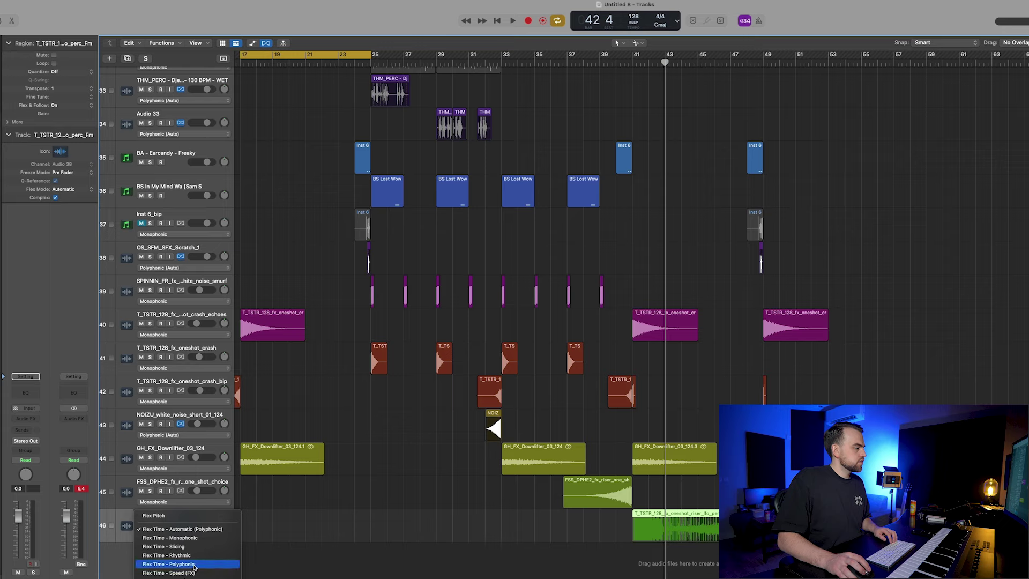
{"action": "key", "text": "Return"}
{"action": "left_click", "coordinate": [618, 62]}
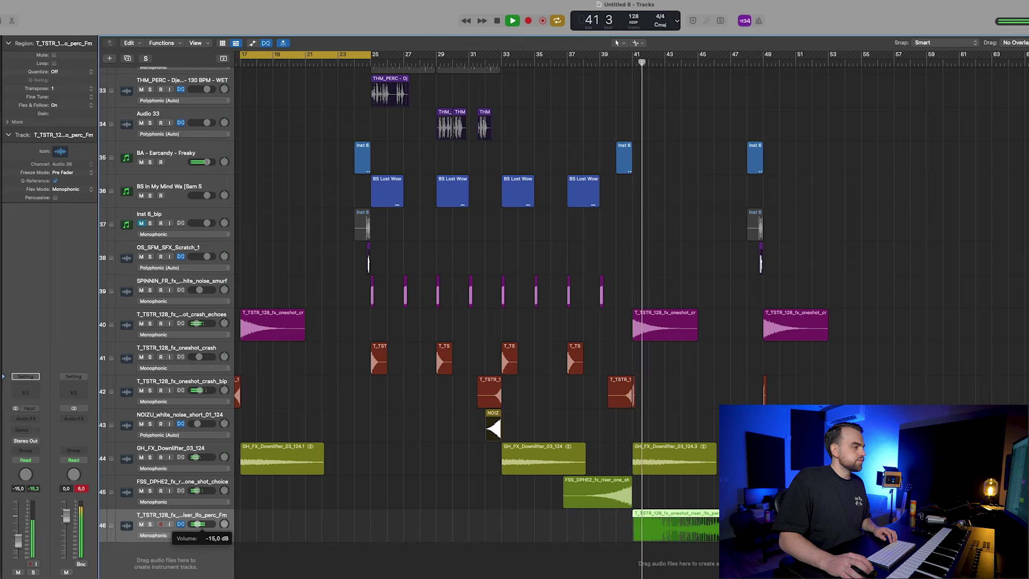
{"action": "key", "text": "super+Right"}
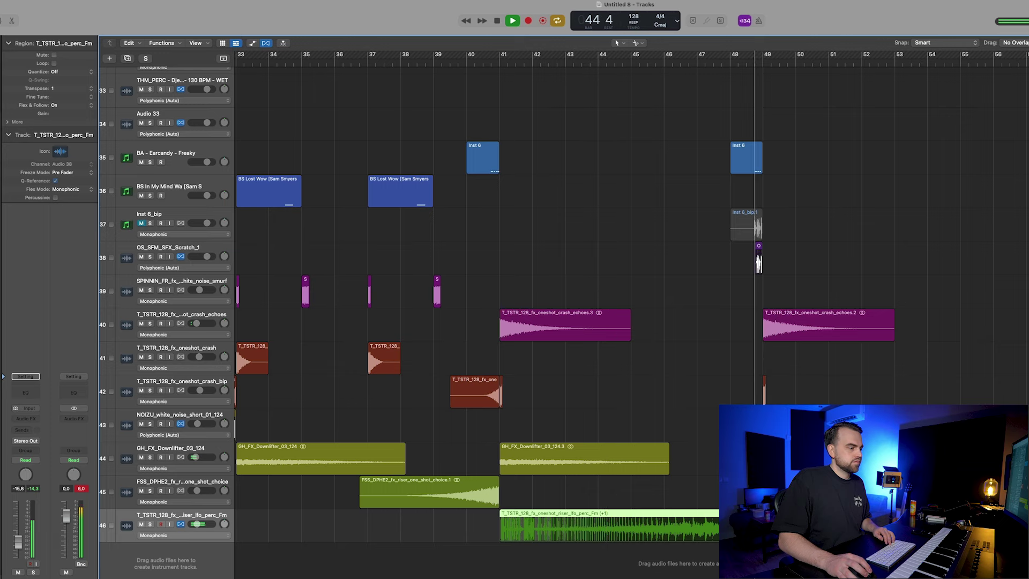
Step: Split the riser region just after beat 4 of bar 48 and let playback run into bar 49
{"action": "key", "text": "super+Right"}
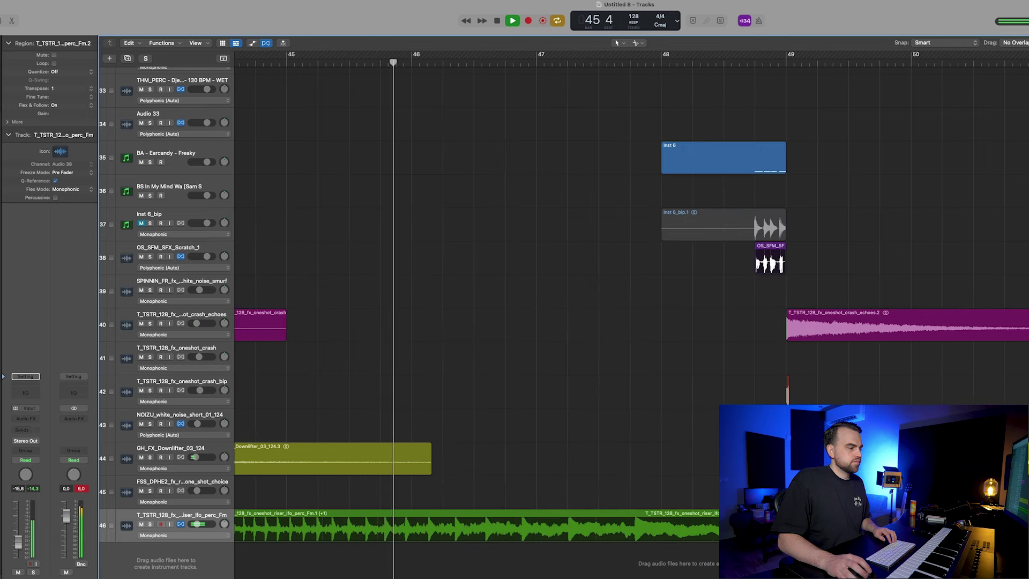
{"action": "left_click_drag", "start_coordinate": [785, 531], "coordinate": [763, 531]}
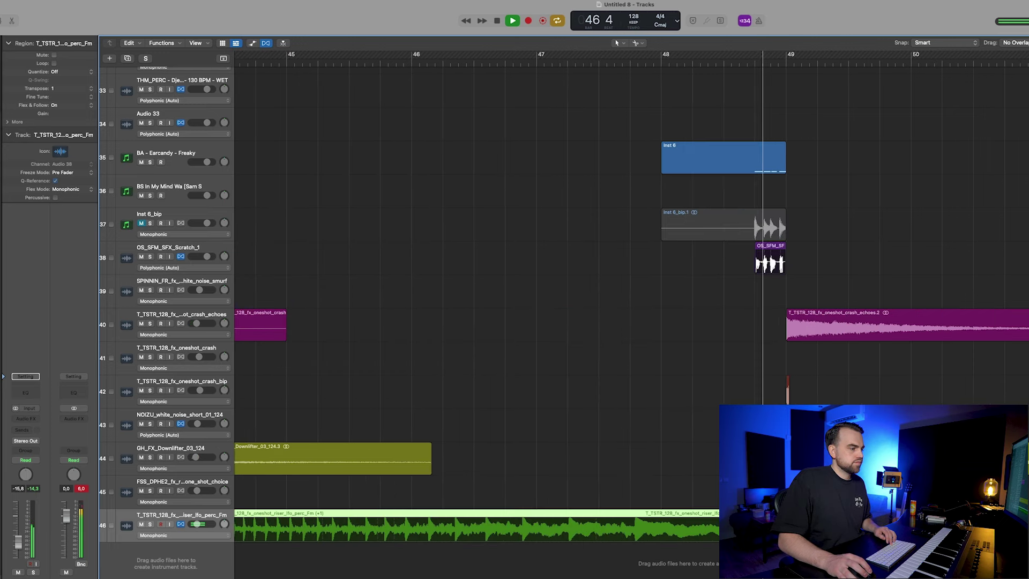
{"action": "left_click", "coordinate": [762, 530], "text": "super"}
{"action": "key", "text": "super+Left"}
{"action": "key", "text": "super+Left"}
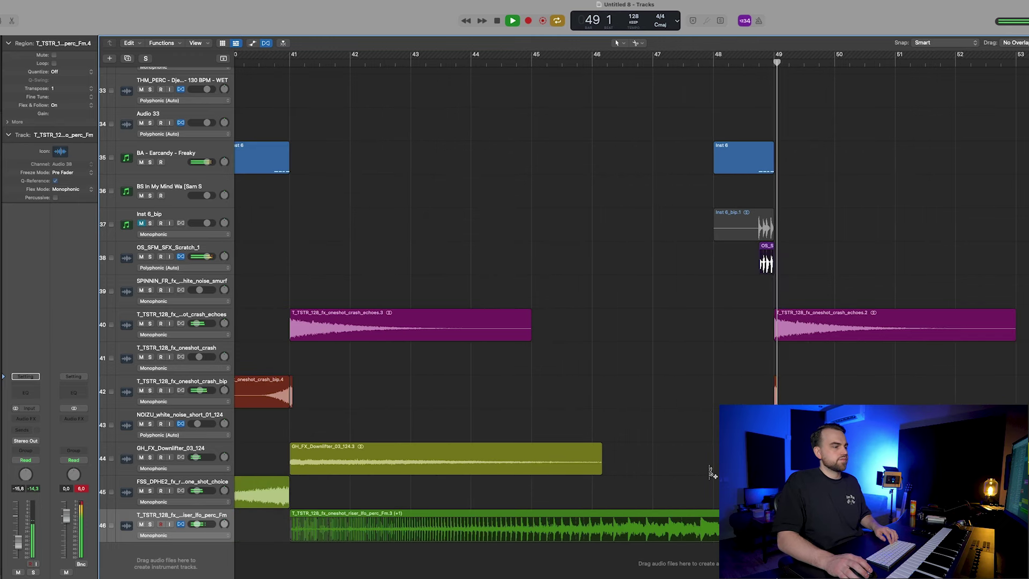
{"action": "key", "text": "super+Up"}
{"action": "key", "text": "super+Up"}
{"action": "key", "text": "super+Up"}
{"action": "key", "text": "space"}
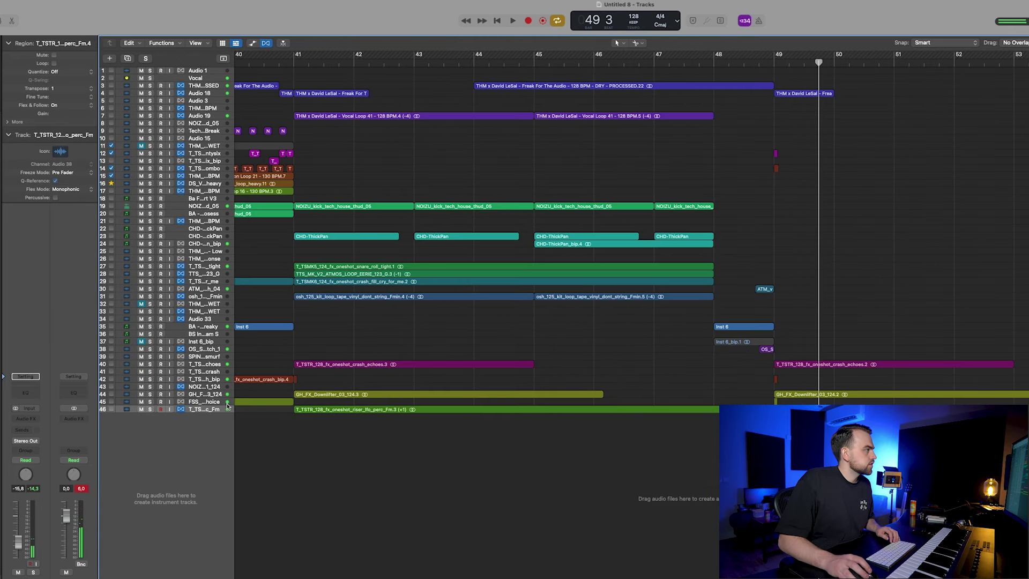
Step: Create a new audio track with duplicate settings directly below the riser track
{"action": "left_click", "coordinate": [127, 58]}
{"action": "key", "text": "super+Right"}
{"action": "key", "text": "super+Down"}
{"action": "key", "text": "super+Down"}
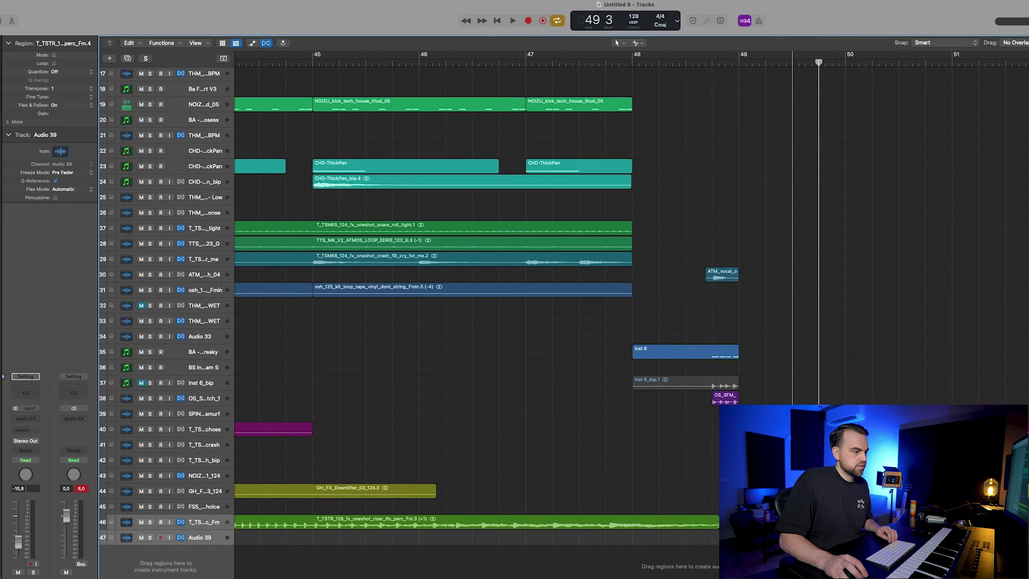
{"action": "key", "text": "super+Right"}
{"action": "key", "text": "super+Right"}
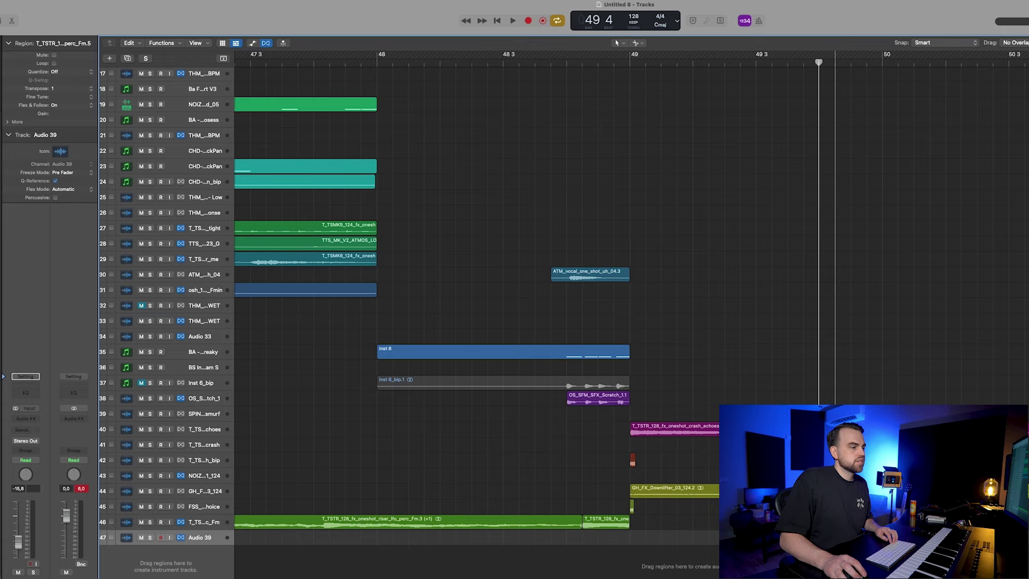
Step: Play the transition from late in bar 48 into bar 49 to check the end of the riser
{"action": "key", "text": "super+Left"}
{"action": "left_click", "coordinate": [696, 62]}
{"action": "key", "text": "space"}
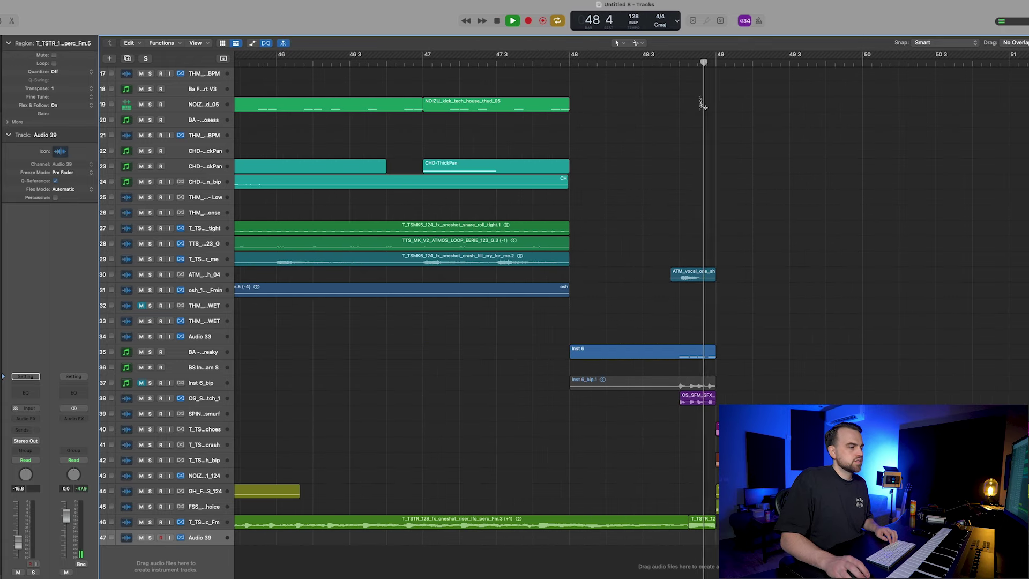
{"action": "key", "text": "z"}
{"action": "key", "text": "z"}
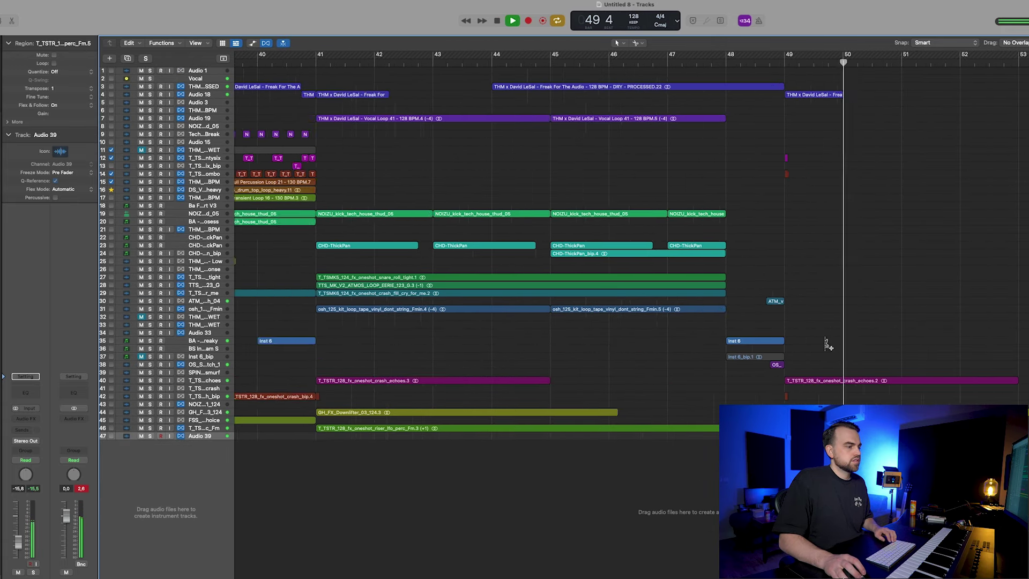
{"action": "key", "text": "space"}
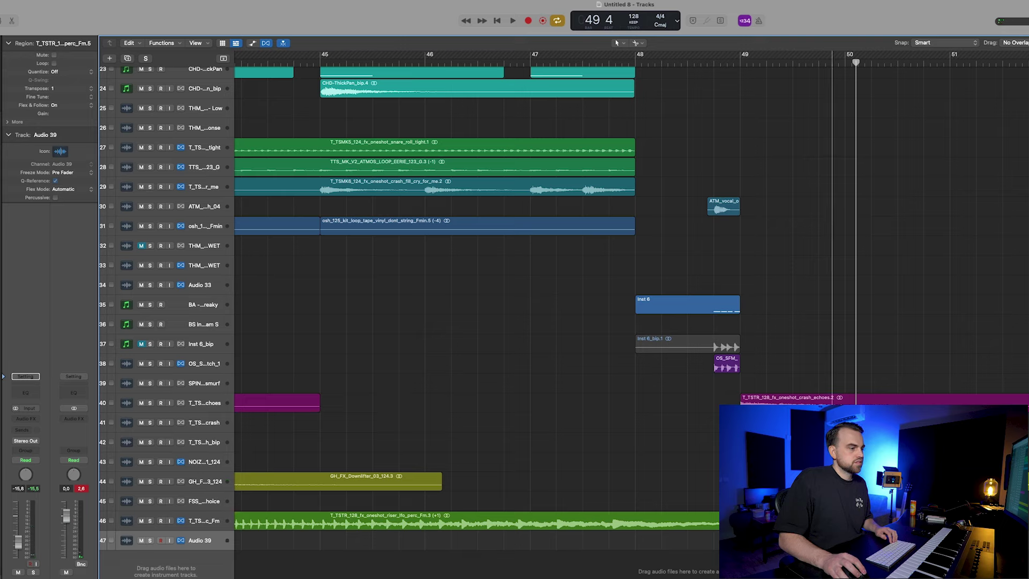
{"action": "key", "text": "space"}
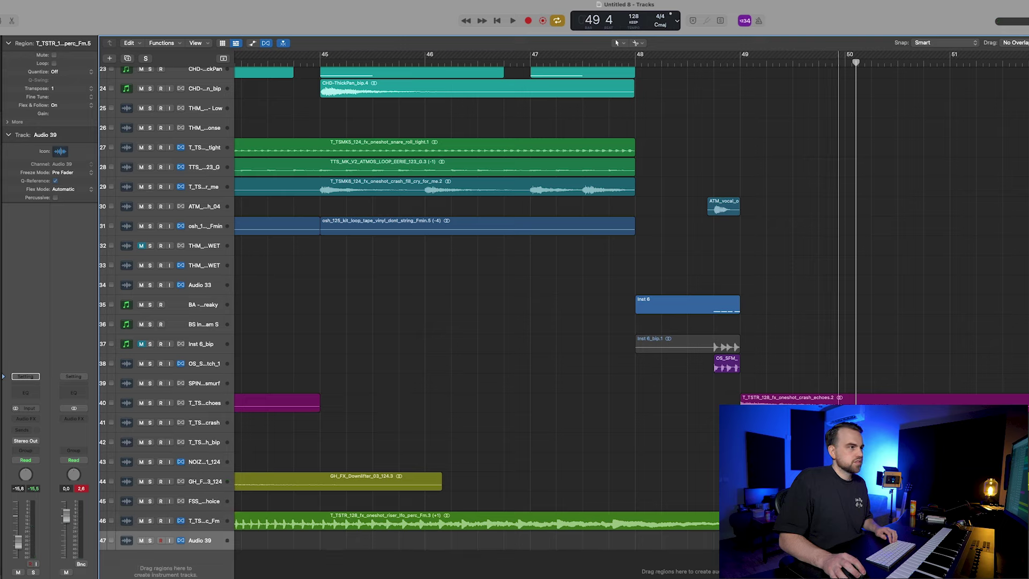
Step: Audition the transition from bar 49 and move the second riser slice on the Audio 39 track to beat 4 of bar 50
{"action": "key", "text": "space"}
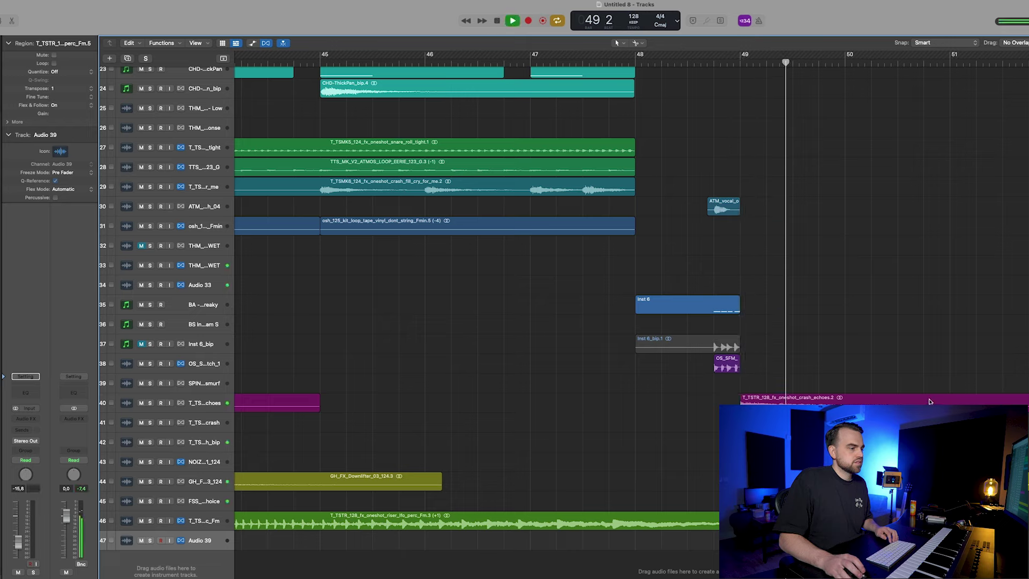
{"action": "key", "text": "space"}
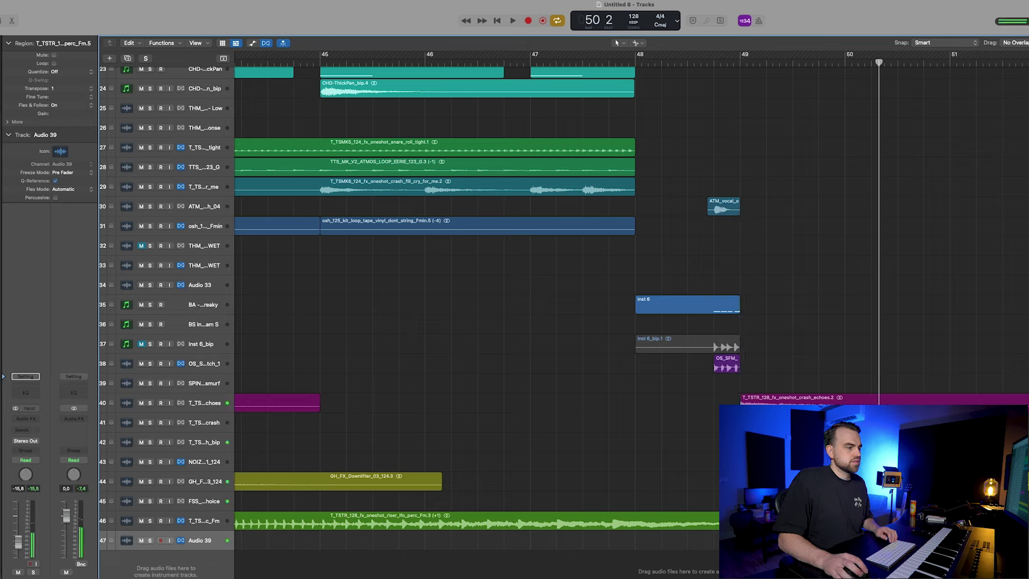
{"action": "left_click", "coordinate": [732, 59]}
{"action": "key", "text": "space"}
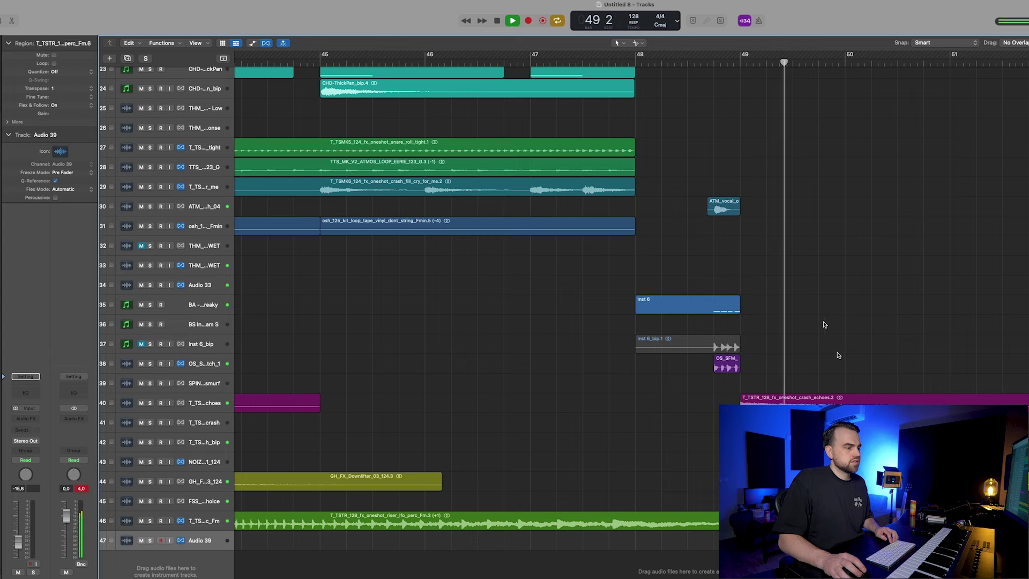
{"action": "key", "text": "space"}
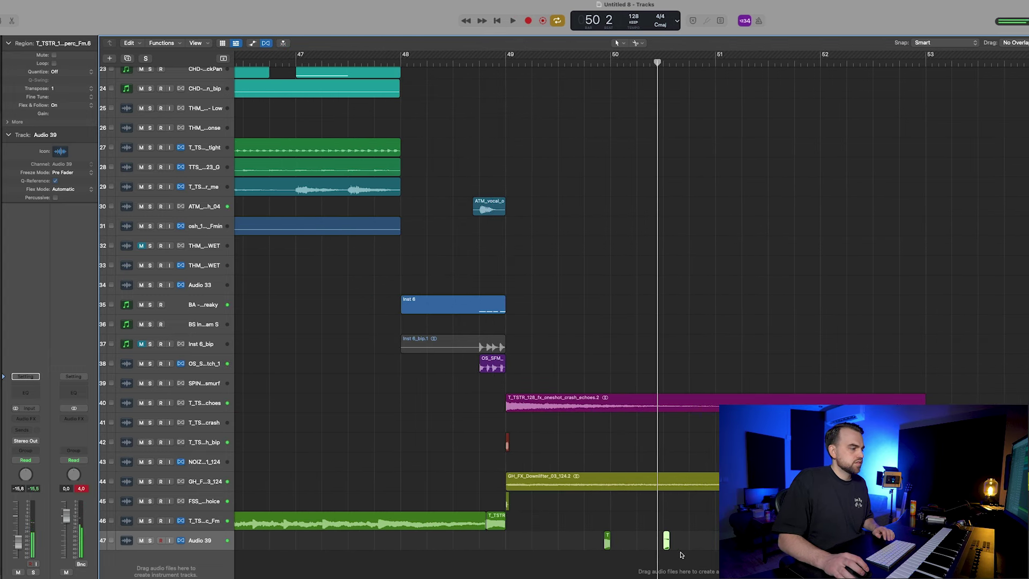
{"action": "left_click_drag", "start_coordinate": [666, 544], "coordinate": [695, 546]}
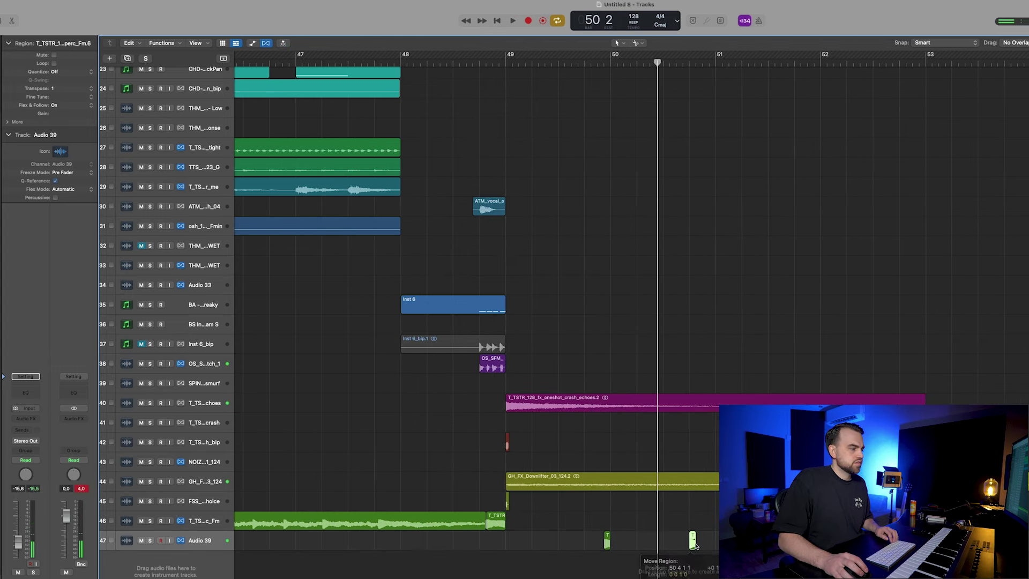
{"action": "left_click", "coordinate": [607, 545]}
{"action": "key", "text": "space"}
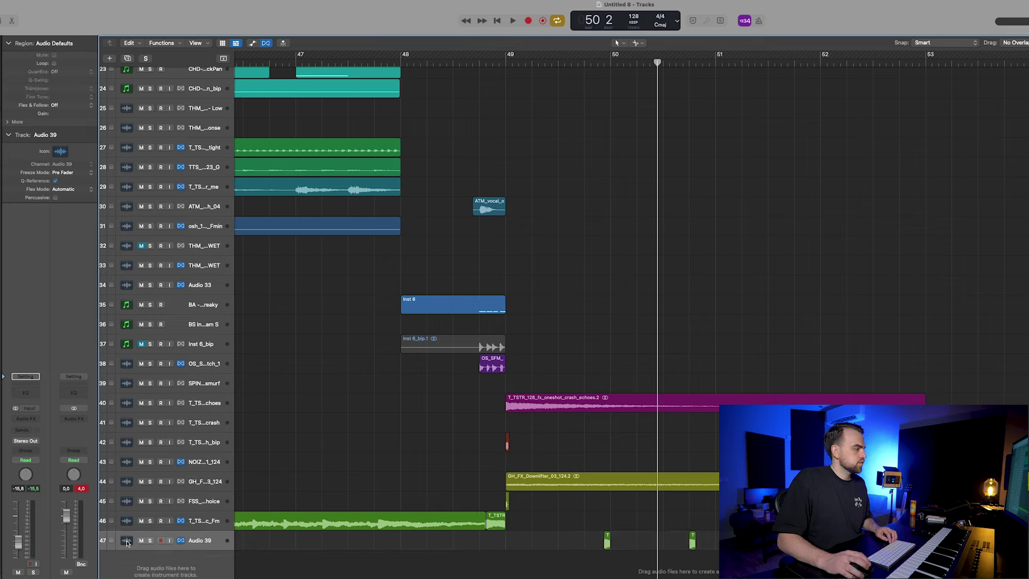
Step: Solo the Audio 39 track, insert a stereo ValhallaRoom reverb and set its mix to 44.4% while auditioning the riser slices
{"action": "left_click", "coordinate": [150, 541]}
{"action": "left_click", "coordinate": [29, 418]}
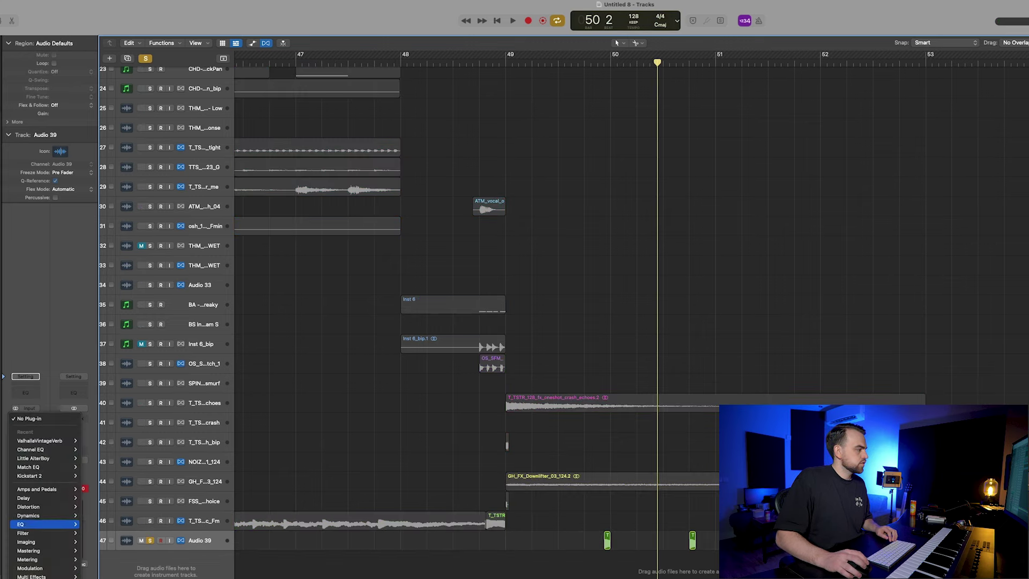
{"action": "mouse_move", "coordinate": [43, 573]}
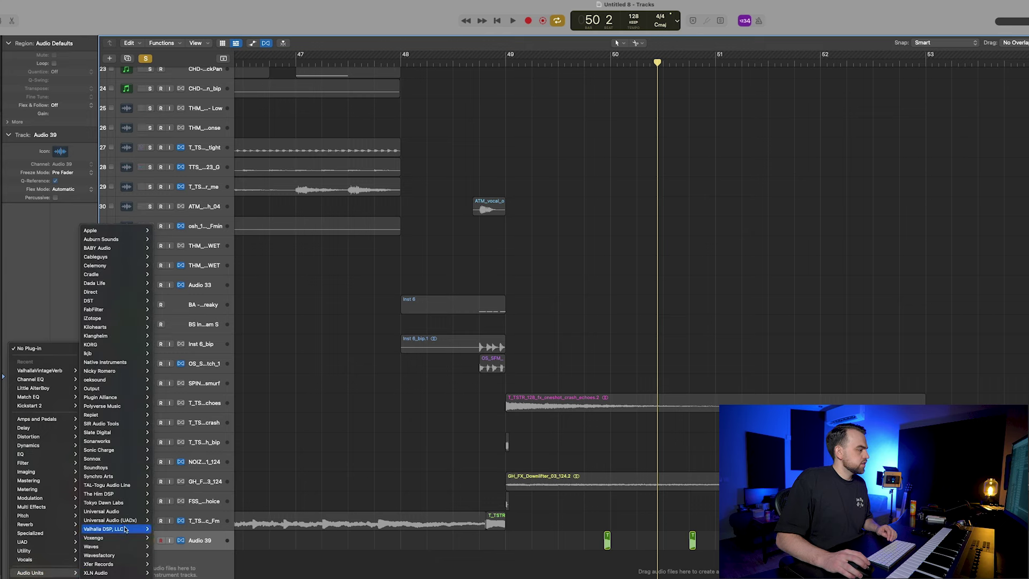
{"action": "mouse_move", "coordinate": [125, 530]}
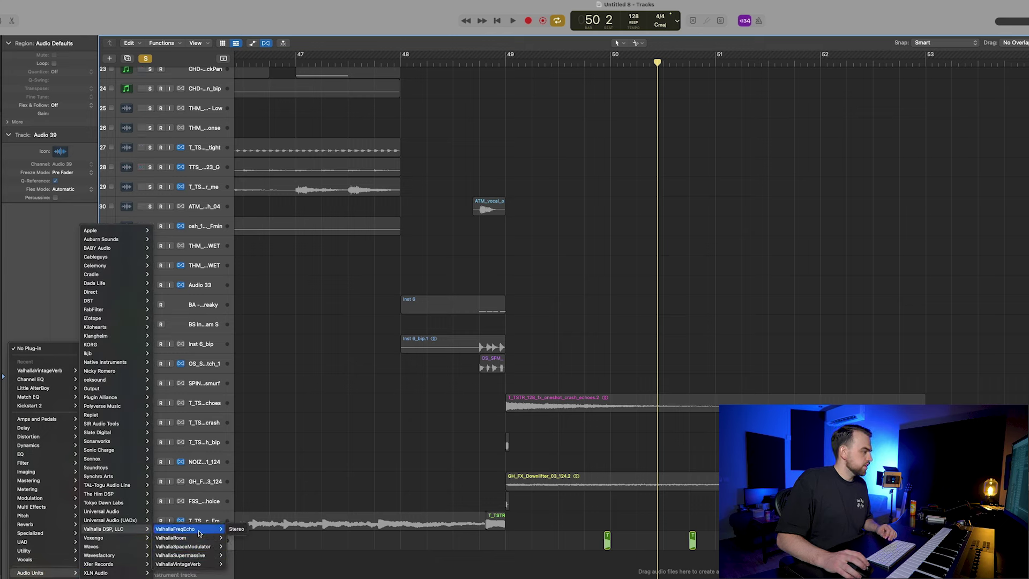
{"action": "left_click", "coordinate": [239, 540]}
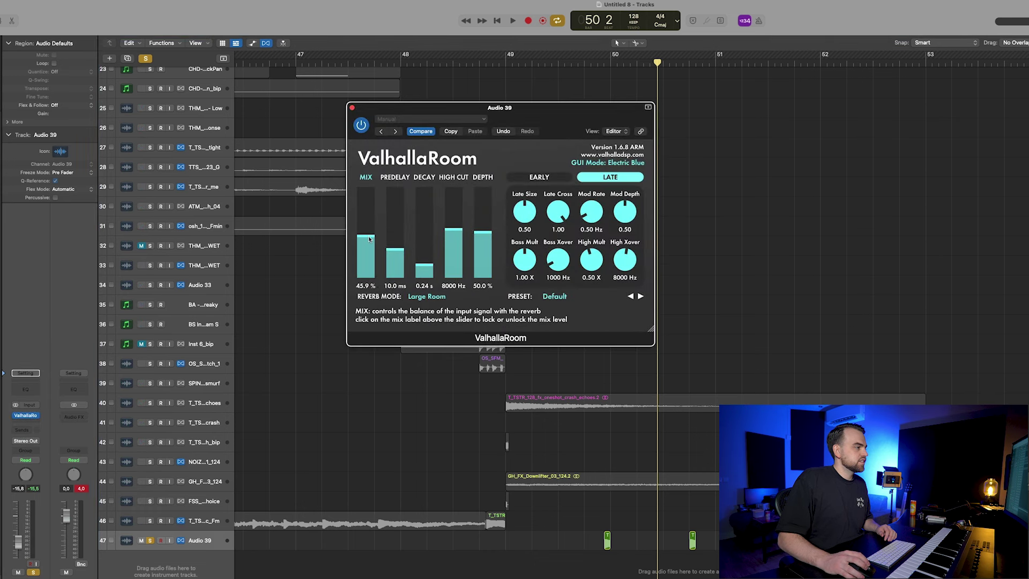
{"action": "left_click_drag", "start_coordinate": [369, 239], "coordinate": [364, 239]}
{"action": "double_click", "coordinate": [593, 67]}
{"action": "key", "text": "space"}
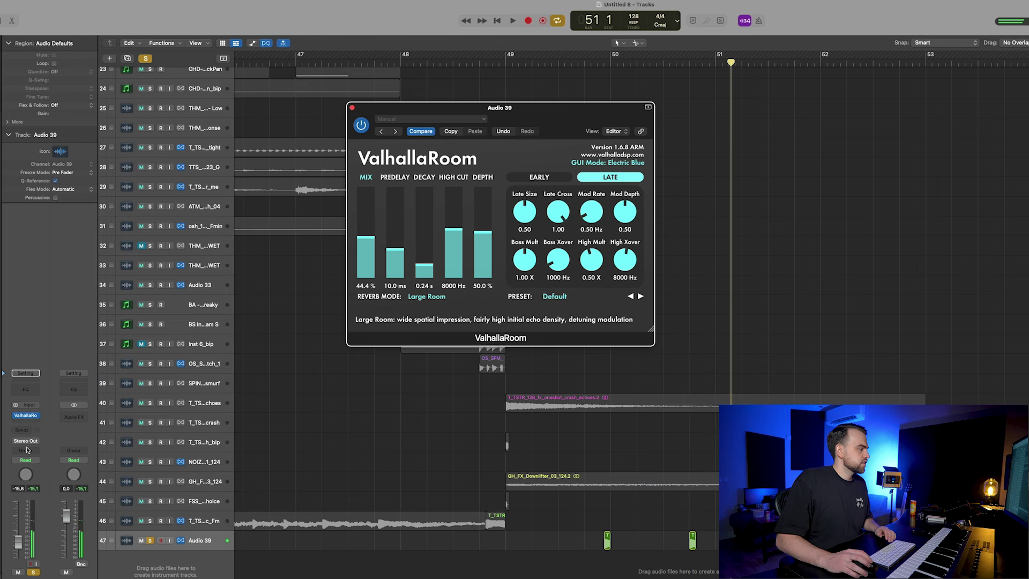
Step: Insert the stereo Soundtoys EchoBoy Jr after ValhallaRoom on the Audio 39 track
{"action": "left_click", "coordinate": [26, 423]}
{"action": "mouse_move", "coordinate": [53, 574]}
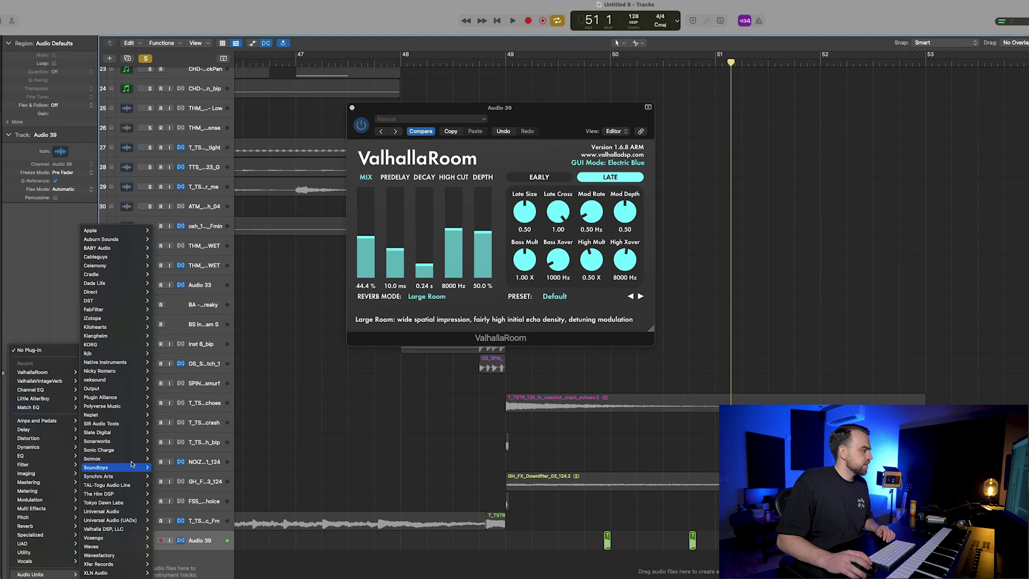
{"action": "mouse_move", "coordinate": [124, 466]}
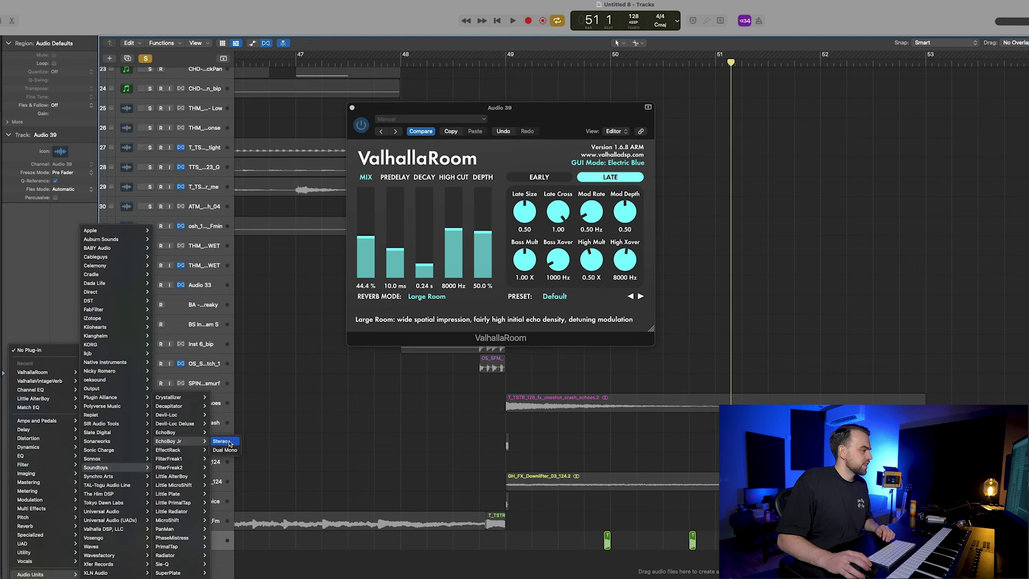
{"action": "left_click", "coordinate": [229, 443]}
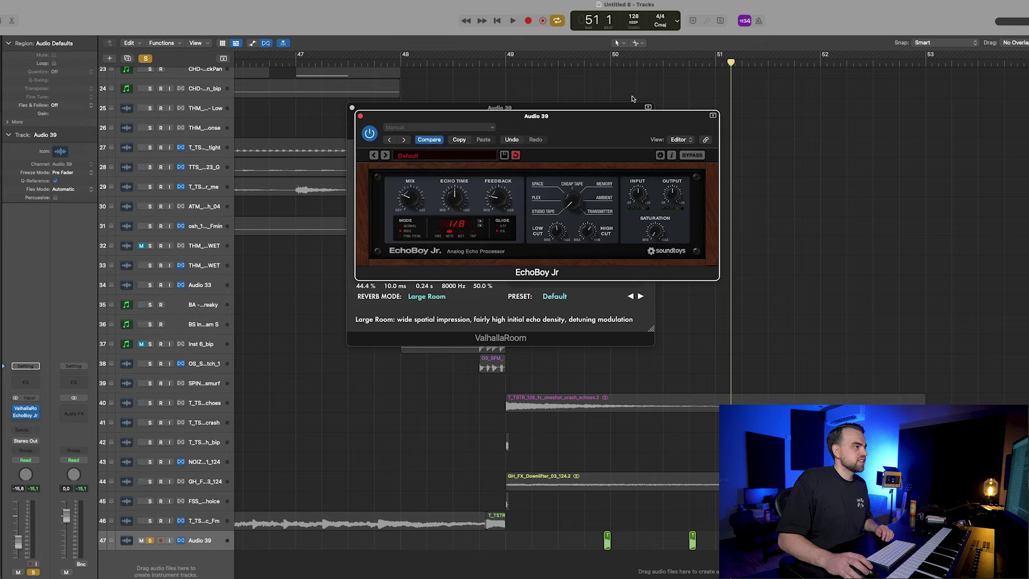
Step: Adjust EchoBoy Jr's mix and set its echo time to 1/32 while playing the riser slices from the end of bar 49
{"action": "left_click", "coordinate": [593, 64]}
{"action": "key", "text": "space"}
{"action": "left_click_drag", "start_coordinate": [410, 207], "coordinate": [409, 210]}
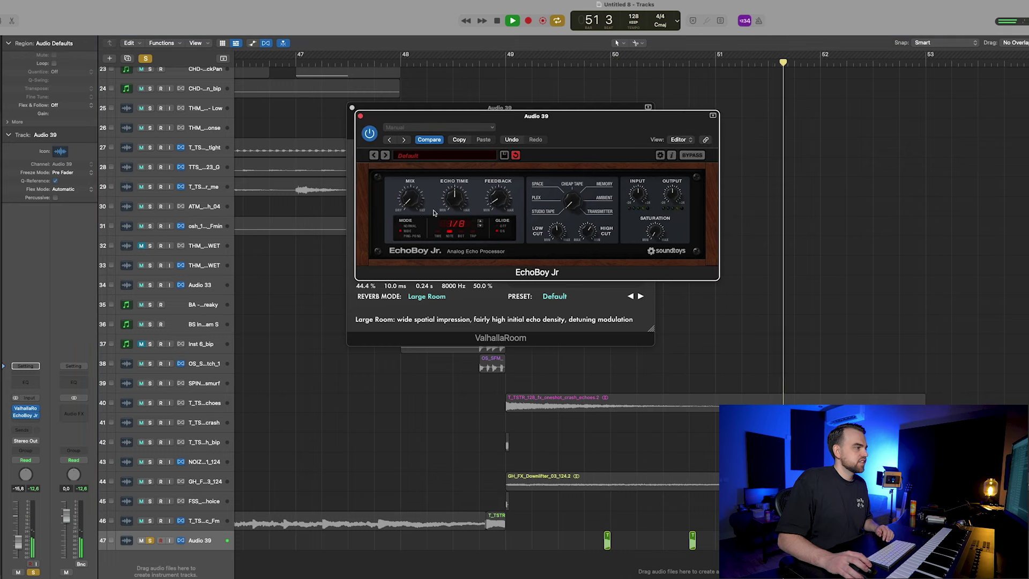
{"action": "left_click_drag", "start_coordinate": [441, 223], "coordinate": [410, 199]}
{"action": "left_click", "coordinate": [578, 63]}
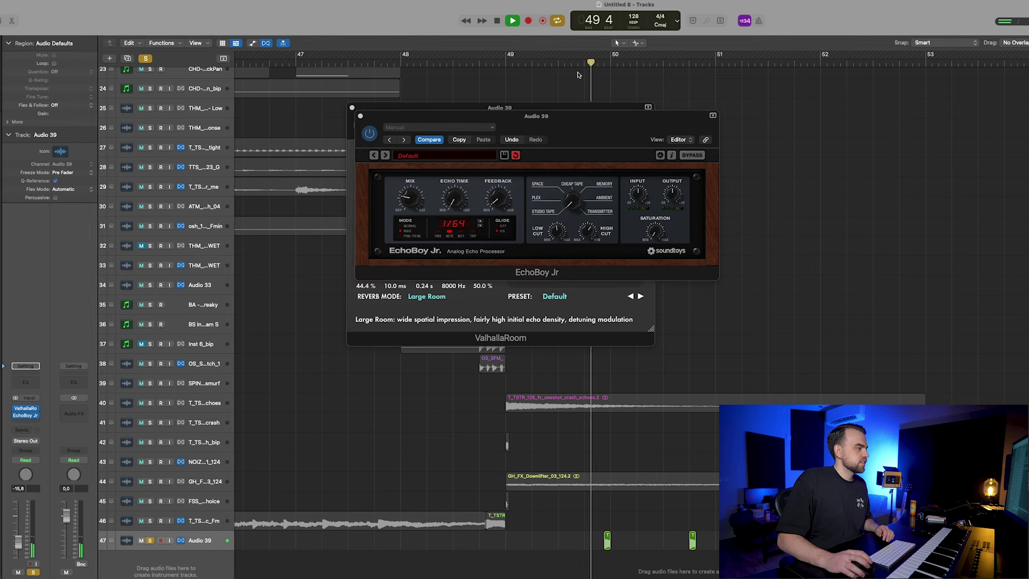
{"action": "left_click", "coordinate": [24, 429]}
{"action": "mouse_move", "coordinate": [37, 445]}
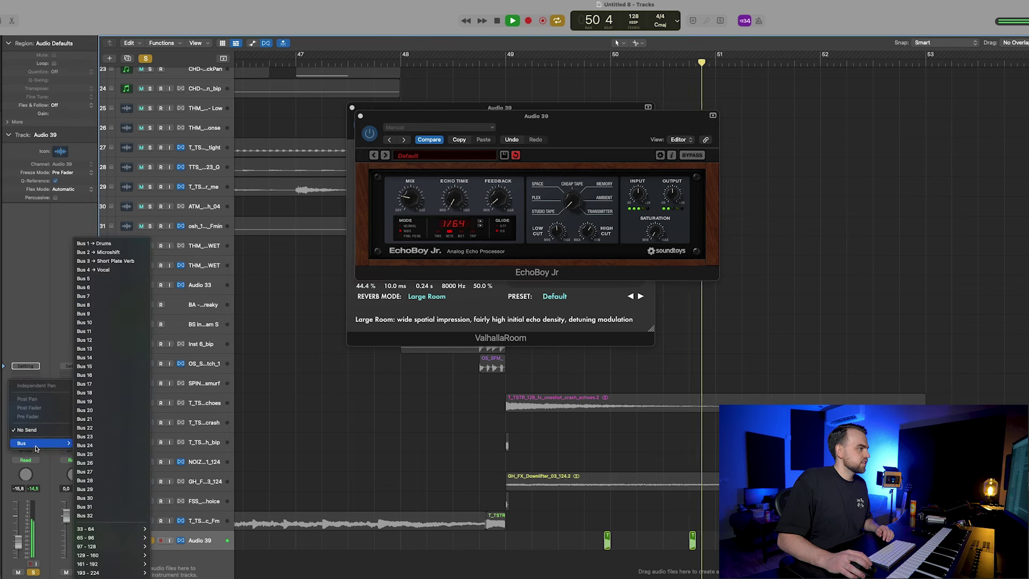
{"action": "left_click", "coordinate": [457, 252]}
{"action": "left_click", "coordinate": [461, 206]}
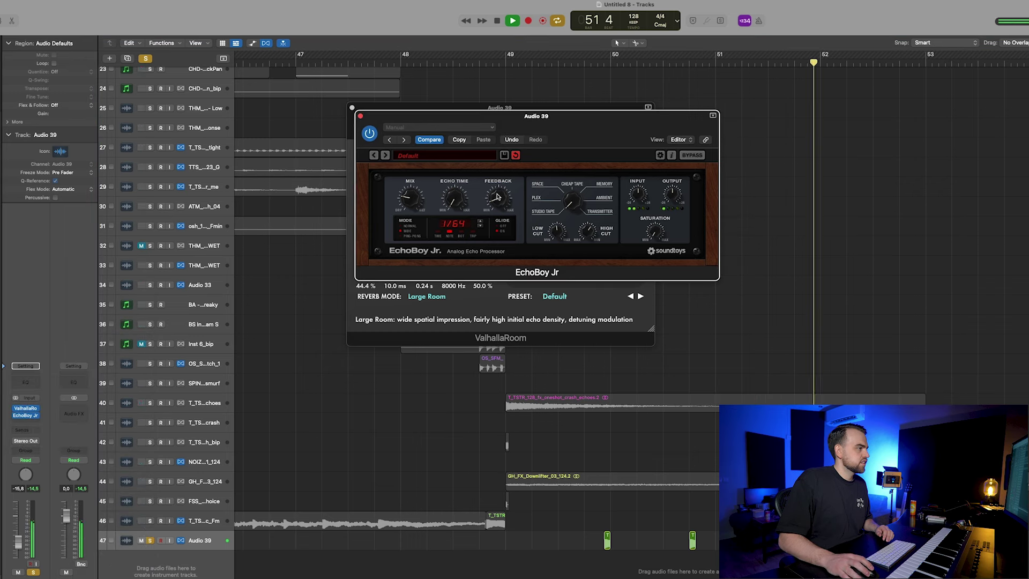
{"action": "left_click_drag", "start_coordinate": [461, 207], "coordinate": [461, 202]}
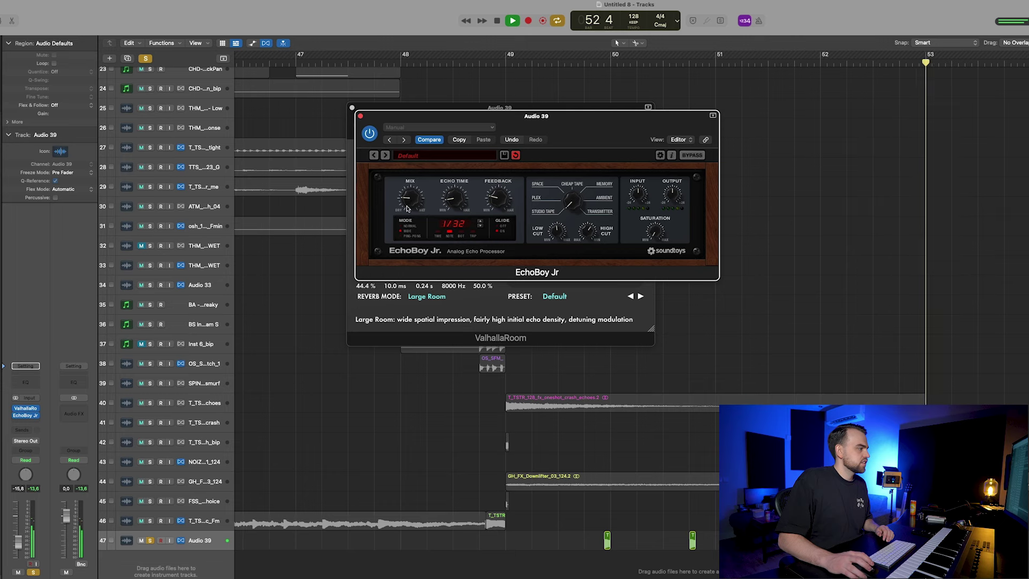
Step: Add a send from the Audio 39 track to Bus 2 (Microshift) and stop playback
{"action": "left_click", "coordinate": [22, 430]}
{"action": "left_click", "coordinate": [57, 354]}
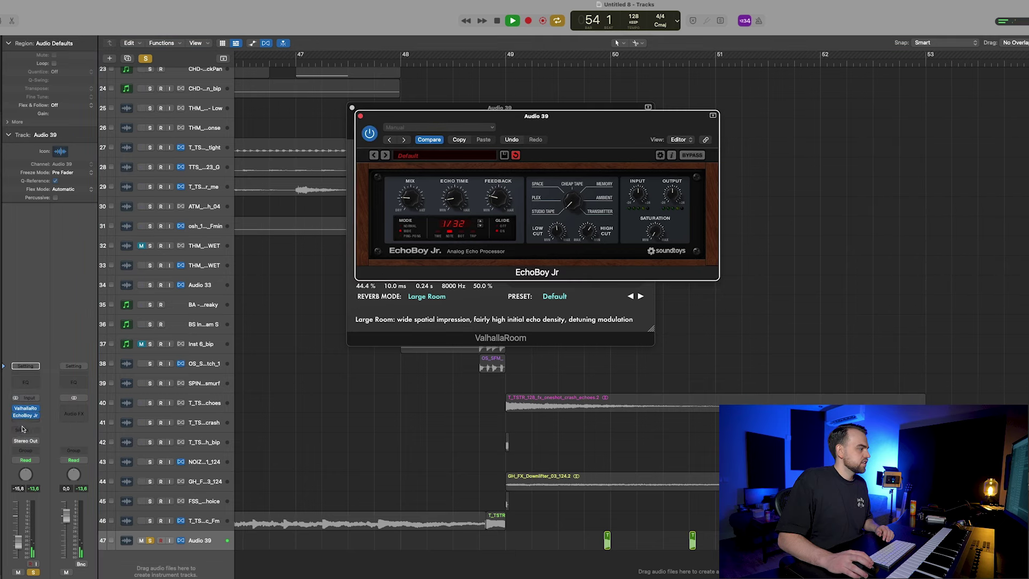
{"action": "left_click", "coordinate": [22, 429]}
{"action": "mouse_move", "coordinate": [33, 443]}
{"action": "left_click", "coordinate": [107, 252]}
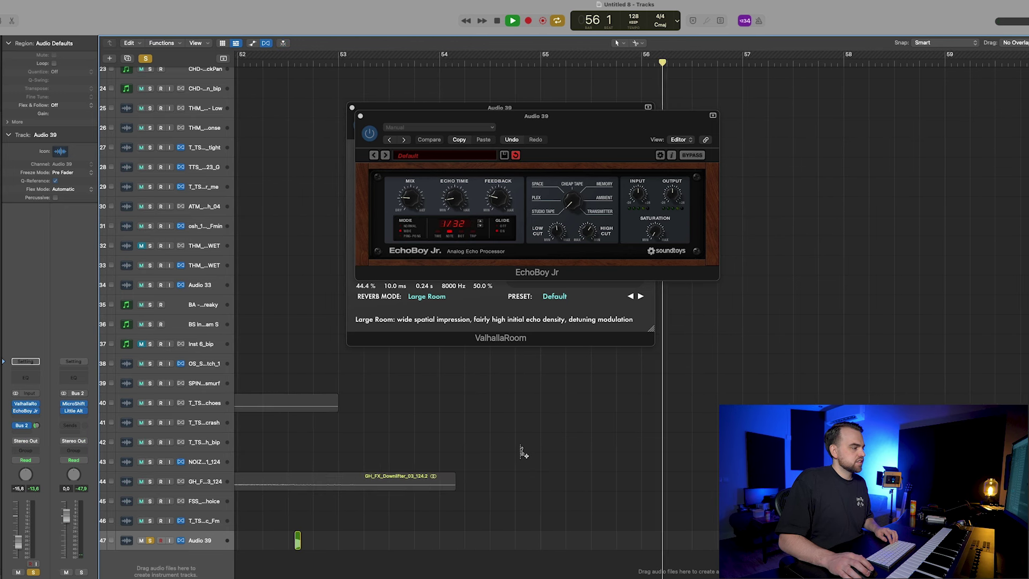
{"action": "key", "text": "z"}
{"action": "key", "text": "space"}
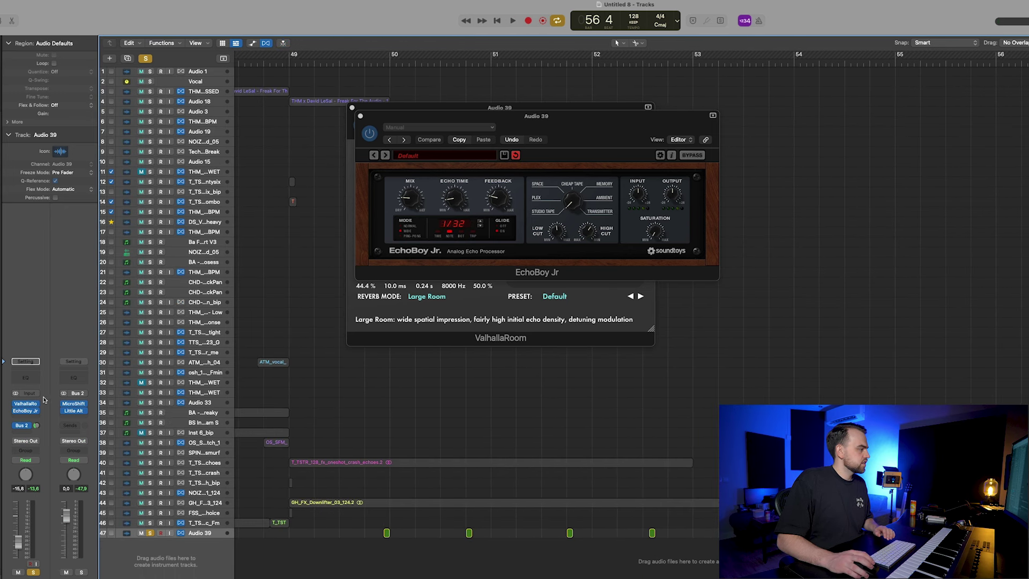
Step: Add a send from Audio 39 to Bus 3 (Short Plate Verb) at -13.3 dB and close both plug-in windows
{"action": "left_click", "coordinate": [24, 430]}
{"action": "mouse_move", "coordinate": [28, 444]}
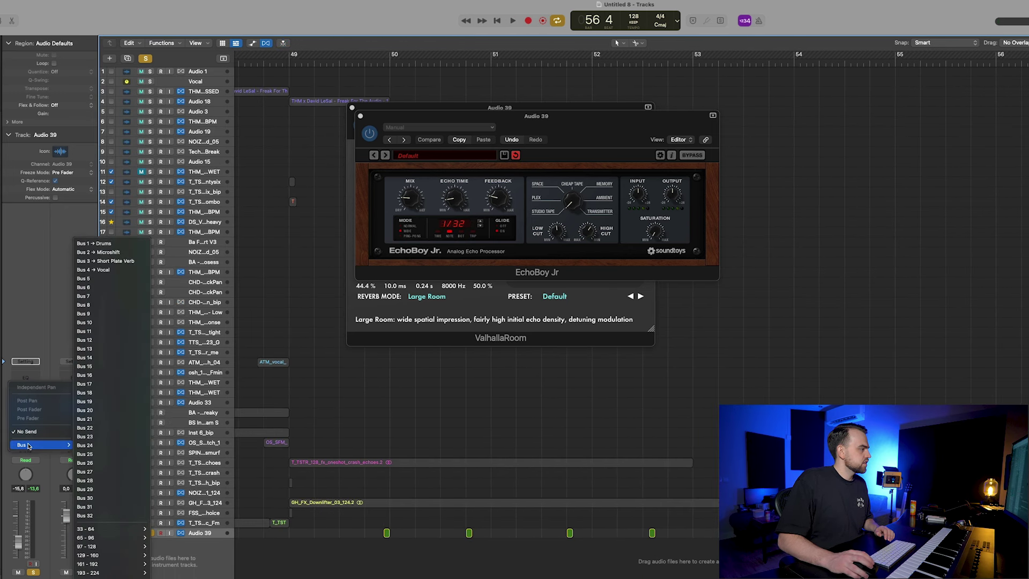
{"action": "left_click", "coordinate": [117, 261]}
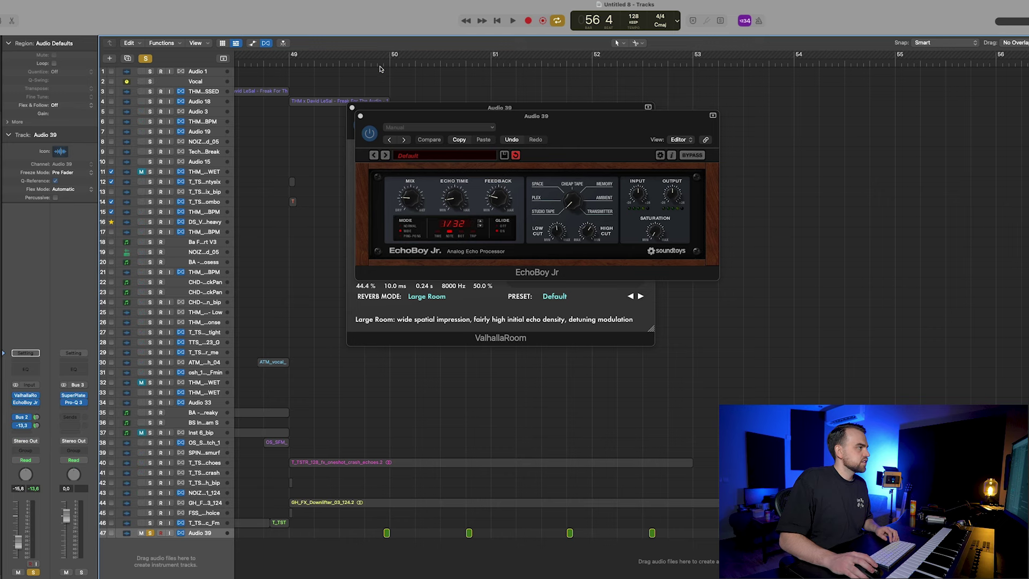
{"action": "left_click", "coordinate": [360, 116]}
{"action": "left_click", "coordinate": [352, 107]}
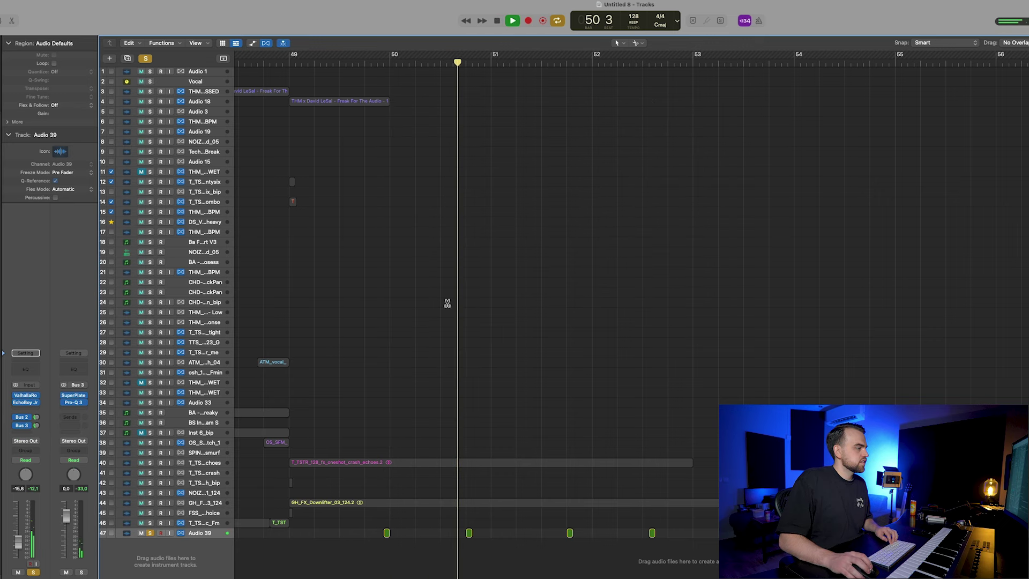
Step: Stop playback and take the Audio 39 track out of solo
{"action": "scroll", "coordinate": [445, 302], "scroll_direction": "down", "scroll_amount": 5}
{"action": "key", "text": "space"}
{"action": "left_click", "coordinate": [150, 339]}
Step: Select all regions between bars 25 and 41 and copy the whole section to start at bar 49
{"action": "scroll", "coordinate": [422, 328], "scroll_direction": "down", "scroll_amount": 3}
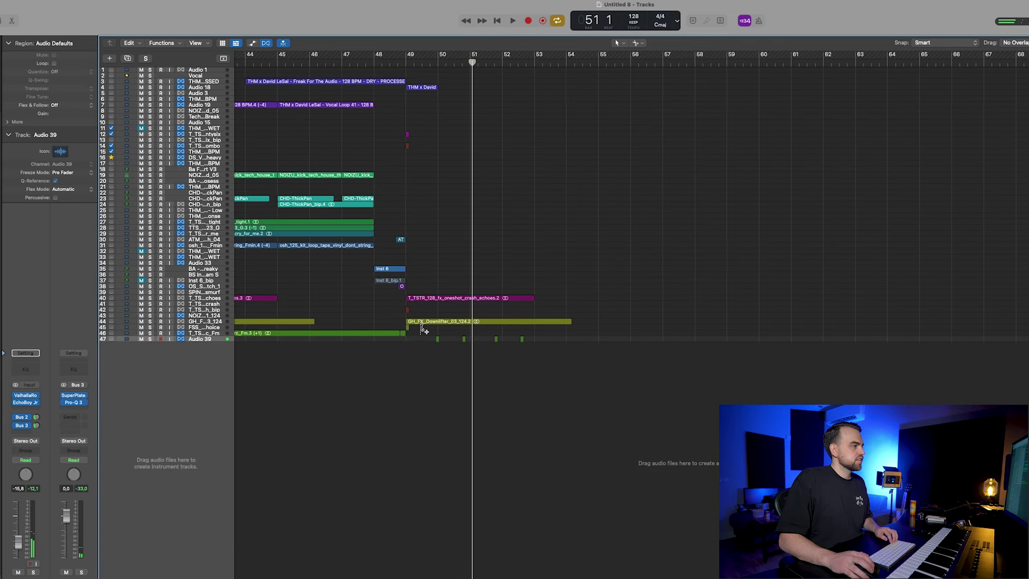
{"action": "scroll", "coordinate": [420, 323], "scroll_direction": "down", "scroll_amount": 5}
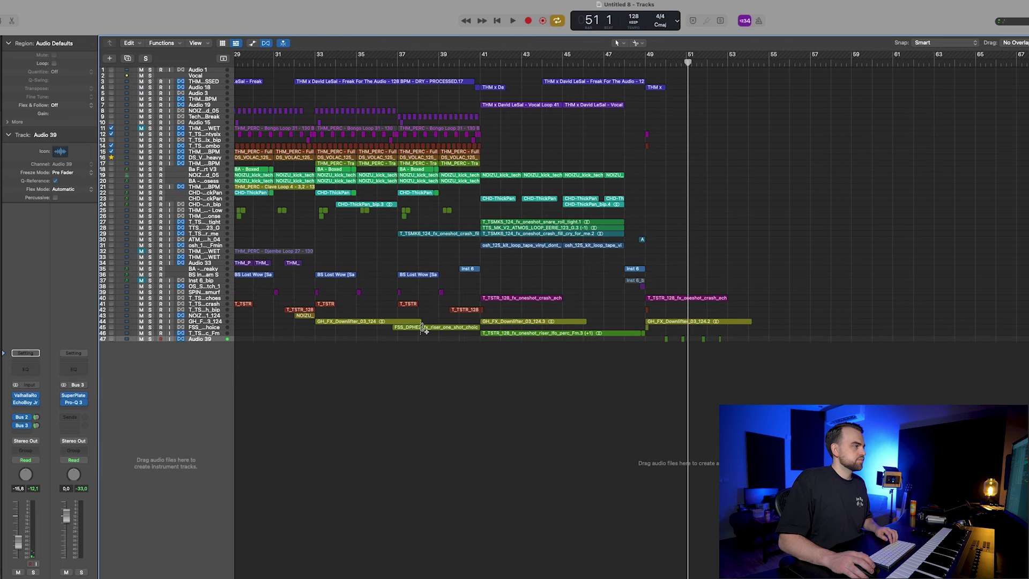
{"action": "scroll", "coordinate": [345, 82], "scroll_direction": "left", "scroll_amount": 3}
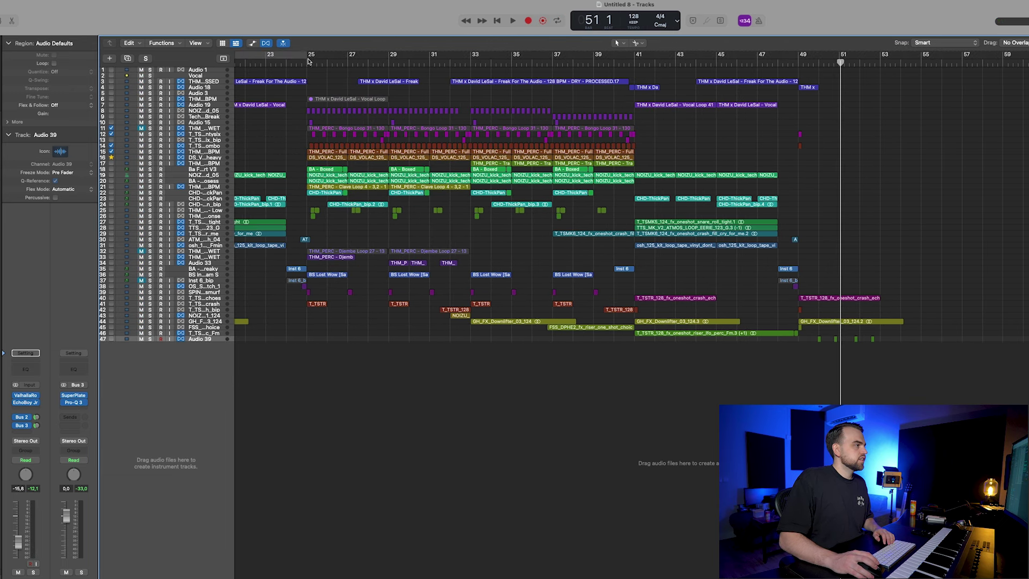
{"action": "left_click_drag", "start_coordinate": [310, 55], "coordinate": [636, 357]}
{"action": "left_click_drag", "start_coordinate": [317, 152], "coordinate": [777, 148]}
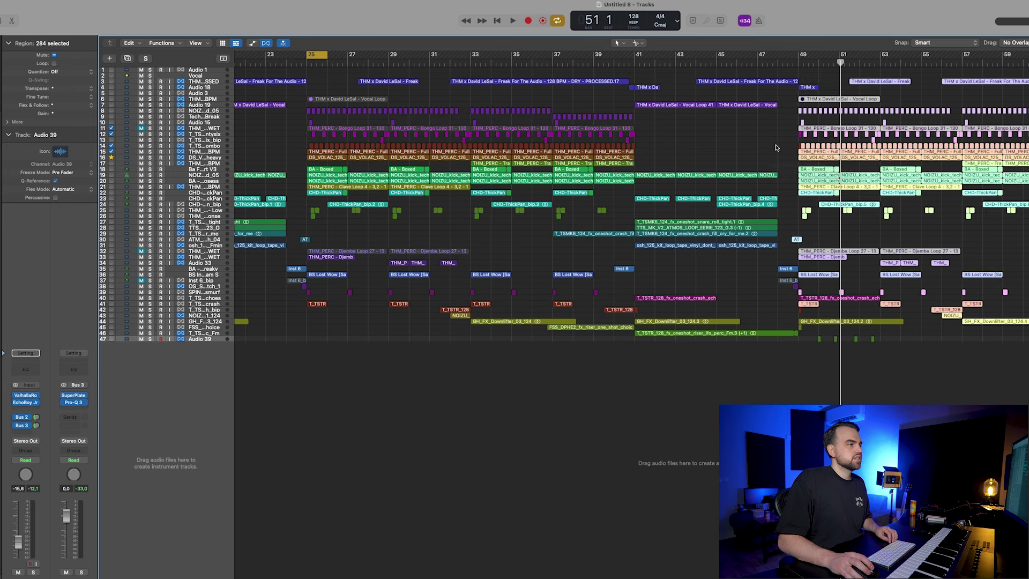
Step: Play the transition into bar 49 and delete the copied Djembe Loop 20 region starting there
{"action": "key", "text": "space"}
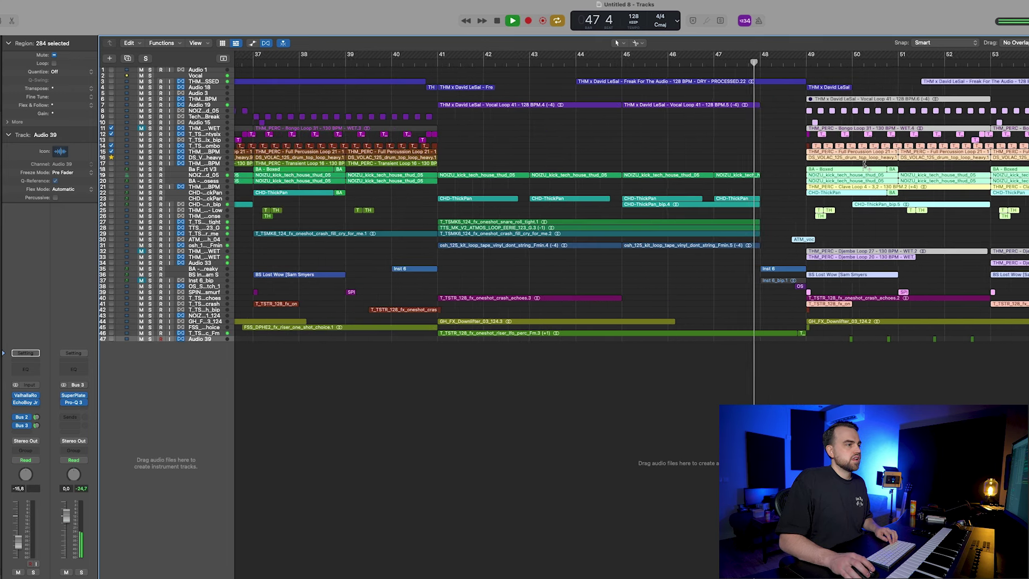
{"action": "scroll", "coordinate": [865, 167], "scroll_direction": "up", "scroll_amount": 5}
{"action": "scroll", "coordinate": [860, 159], "scroll_direction": "down", "scroll_amount": 5}
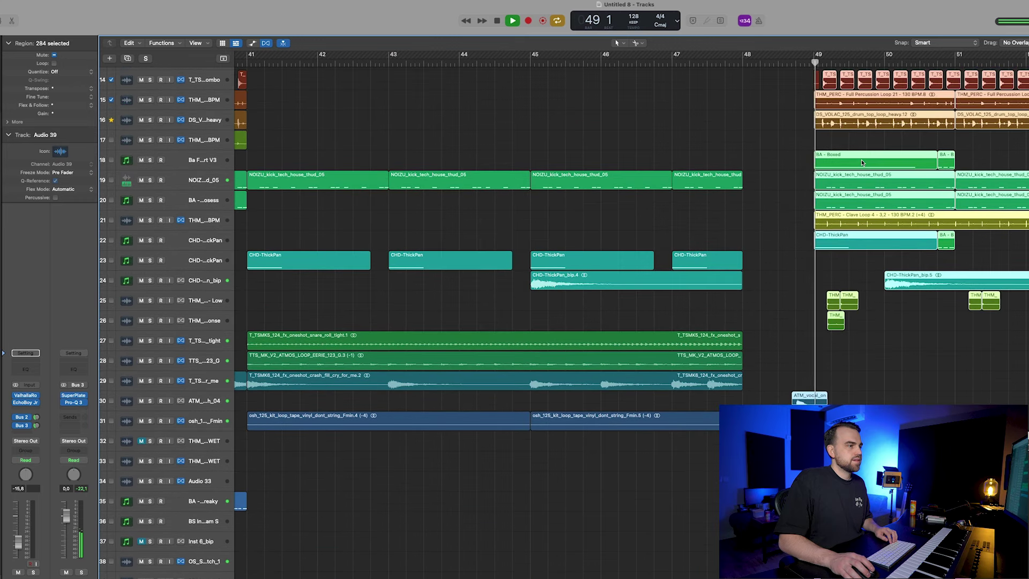
{"action": "key", "text": "super+Up"}
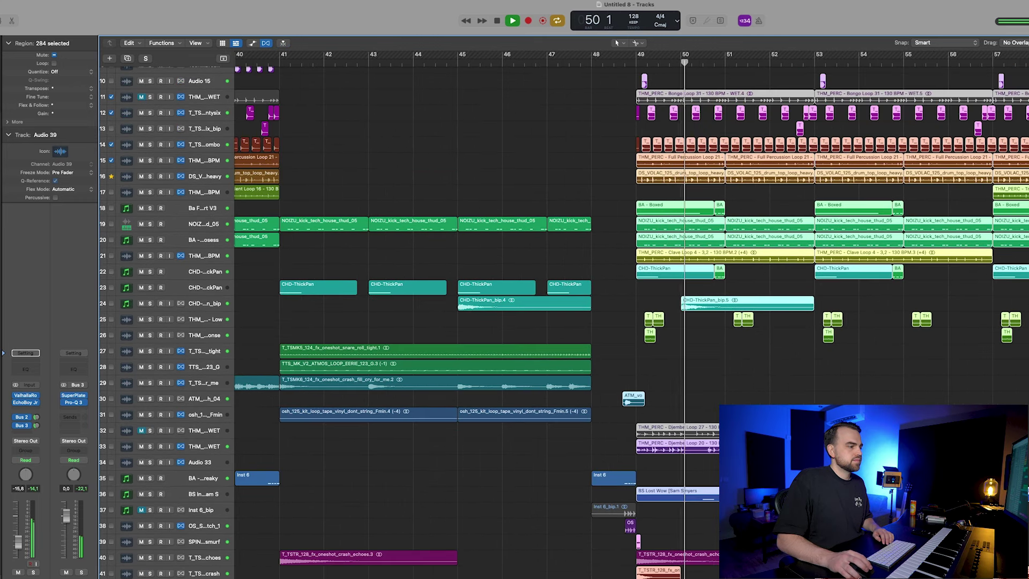
{"action": "left_click", "coordinate": [772, 447]}
{"action": "key", "text": "Delete"}
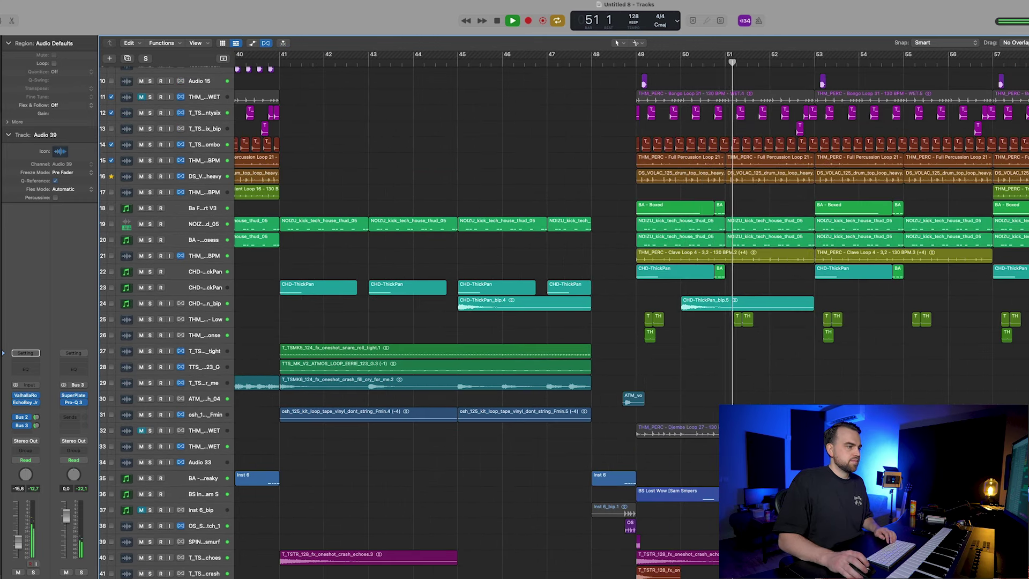
Step: Shift the second Audio 39 slice to bar 51 and copy both slices two bars further, to bars 52 and 53
{"action": "scroll", "coordinate": [589, 300], "scroll_direction": "down", "scroll_amount": 5}
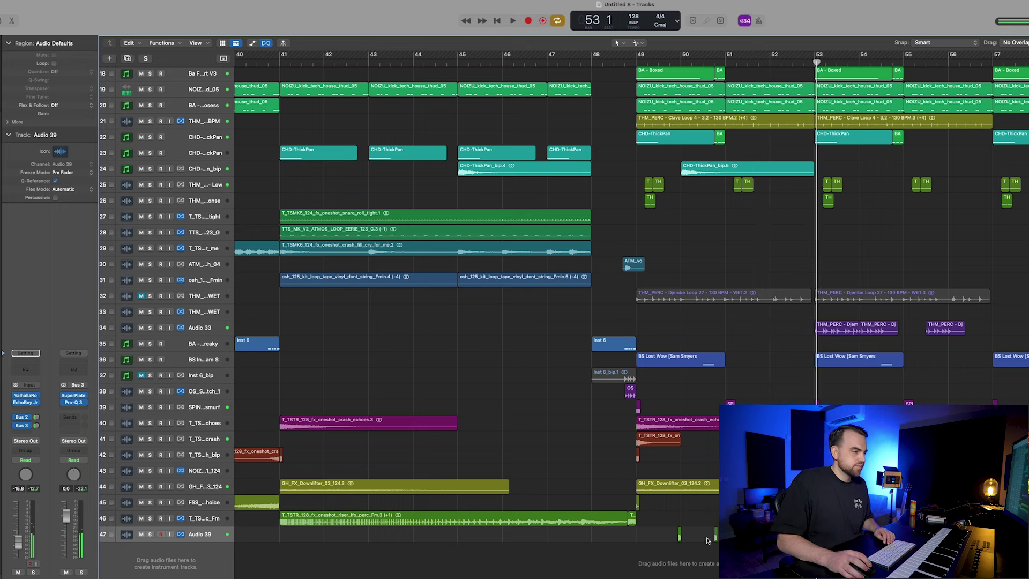
{"action": "left_click_drag", "start_coordinate": [715, 536], "coordinate": [722, 536]}
{"action": "left_click", "coordinate": [764, 535]}
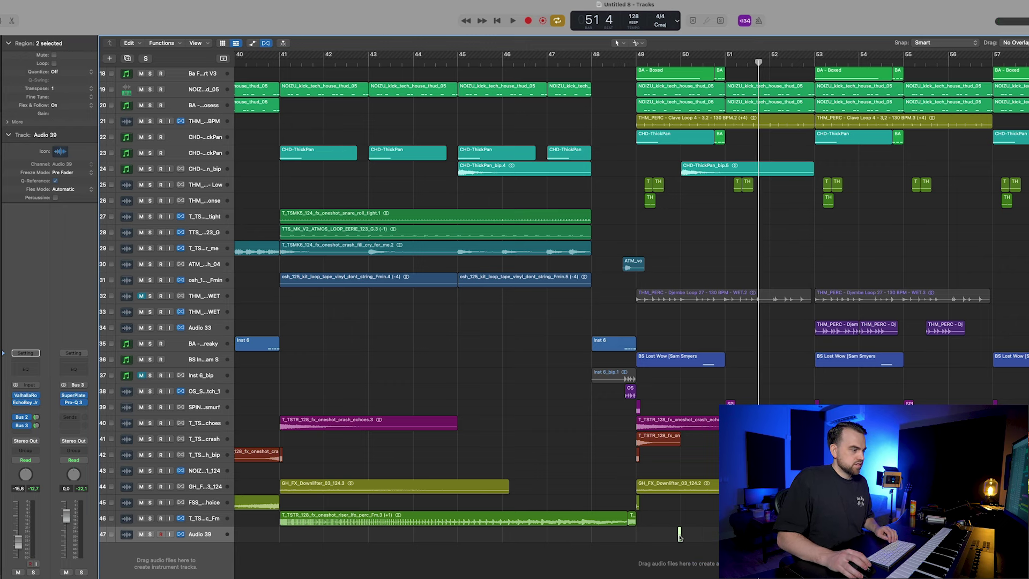
{"action": "left_click_drag", "start_coordinate": [679, 537], "coordinate": [769, 537]}
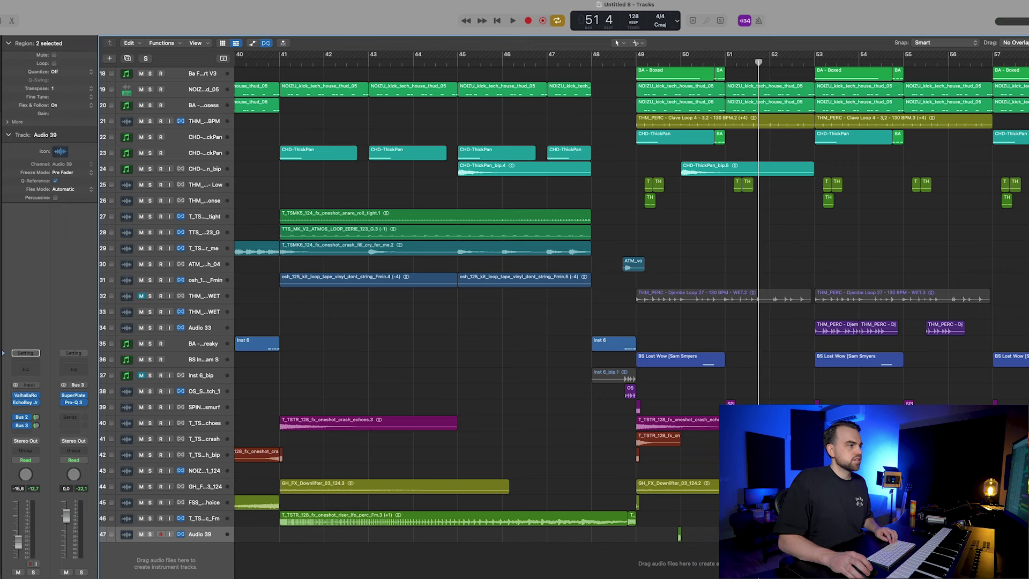
Step: Delete the clave loop and the percussion and drum top regions on tracks 12 to 16 between bars 49 and 53
{"action": "scroll", "coordinate": [698, 319], "scroll_direction": "left", "scroll_amount": 3}
{"action": "scroll", "coordinate": [698, 319], "scroll_direction": "down", "scroll_amount": 3}
{"action": "scroll", "coordinate": [697, 319], "scroll_direction": "up", "scroll_amount": 2}
{"action": "scroll", "coordinate": [704, 332], "scroll_direction": "up", "scroll_amount": 3}
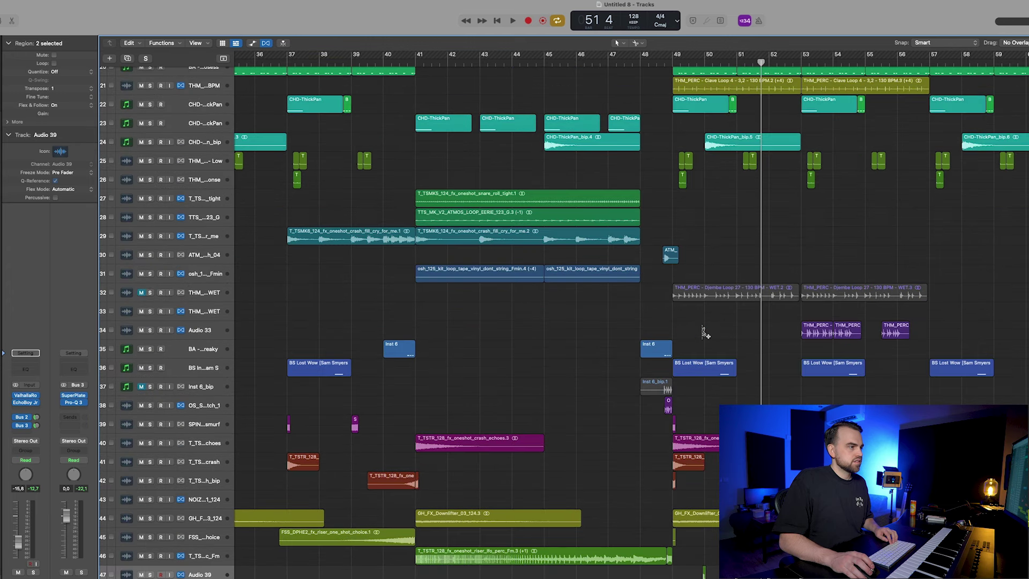
{"action": "scroll", "coordinate": [704, 332], "scroll_direction": "up", "scroll_amount": 5}
{"action": "key", "text": "Delete"}
{"action": "scroll", "coordinate": [758, 242], "scroll_direction": "up", "scroll_amount": 3}
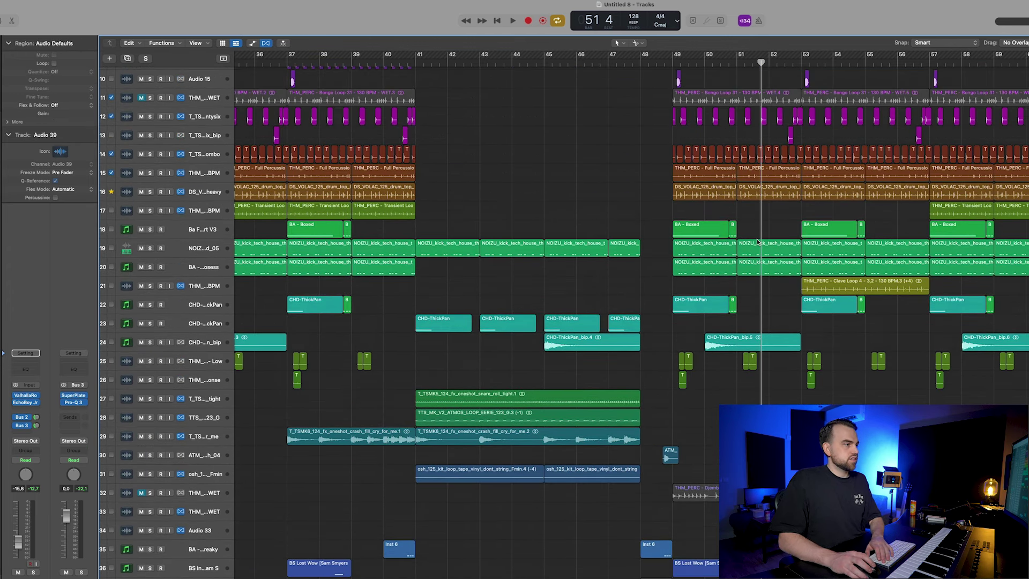
{"action": "mouse_move", "coordinate": [655, 139]}
{"action": "left_mouse_down"}
{"action": "mouse_move", "coordinate": [783, 194]}
{"action": "mouse_move", "coordinate": [712, 177]}
{"action": "mouse_move", "coordinate": [664, 131]}
{"action": "left_mouse_up"}
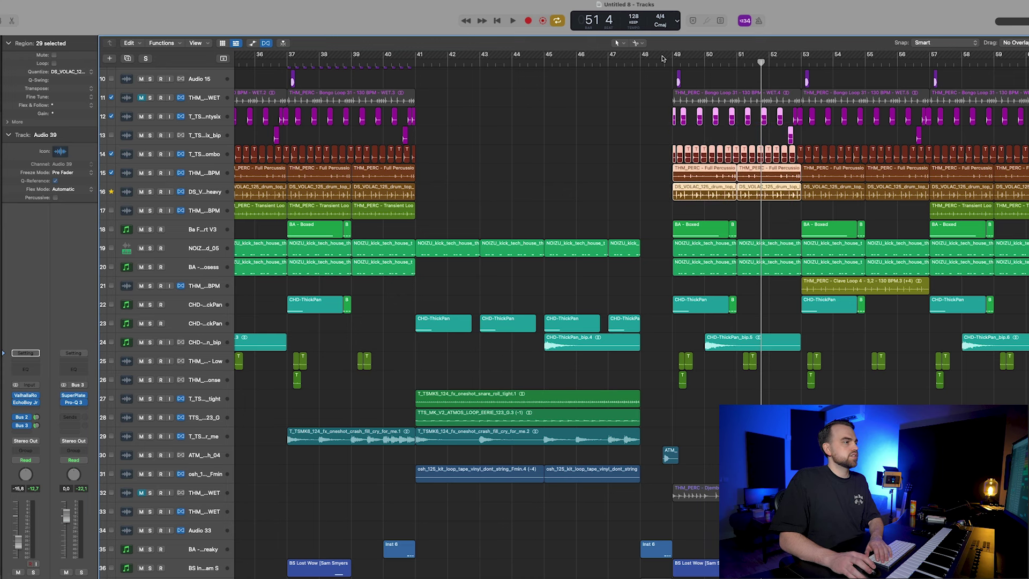
{"action": "key", "text": "Delete"}
Step: Play from bar 47 into the second drop and delete the Djembe slices on Audio 33 starting at bar 53
{"action": "left_click", "coordinate": [623, 59]}
{"action": "key", "text": "space"}
{"action": "scroll", "coordinate": [711, 245], "scroll_direction": "down", "scroll_amount": 1}
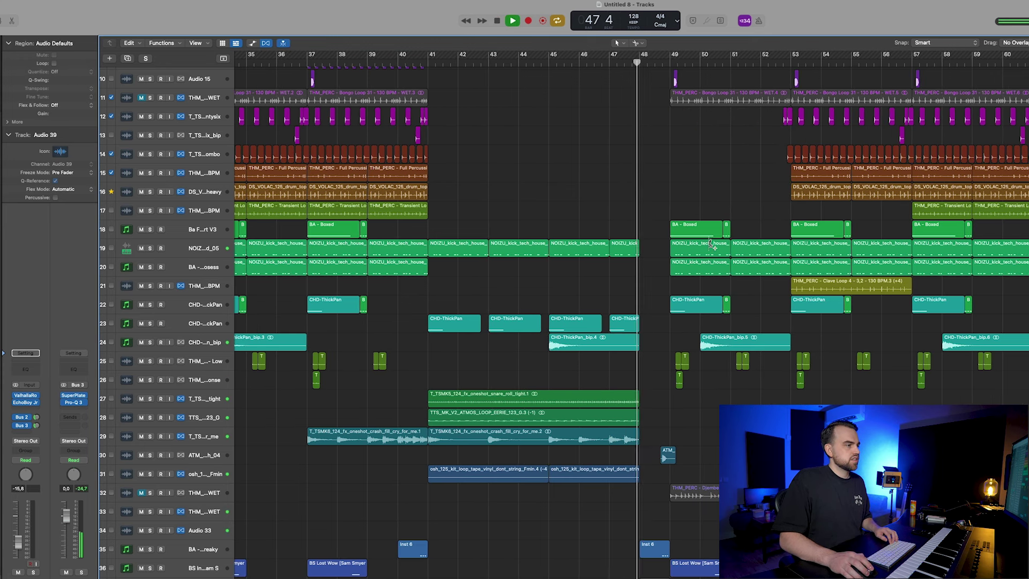
{"action": "scroll", "coordinate": [711, 244], "scroll_direction": "down", "scroll_amount": 5}
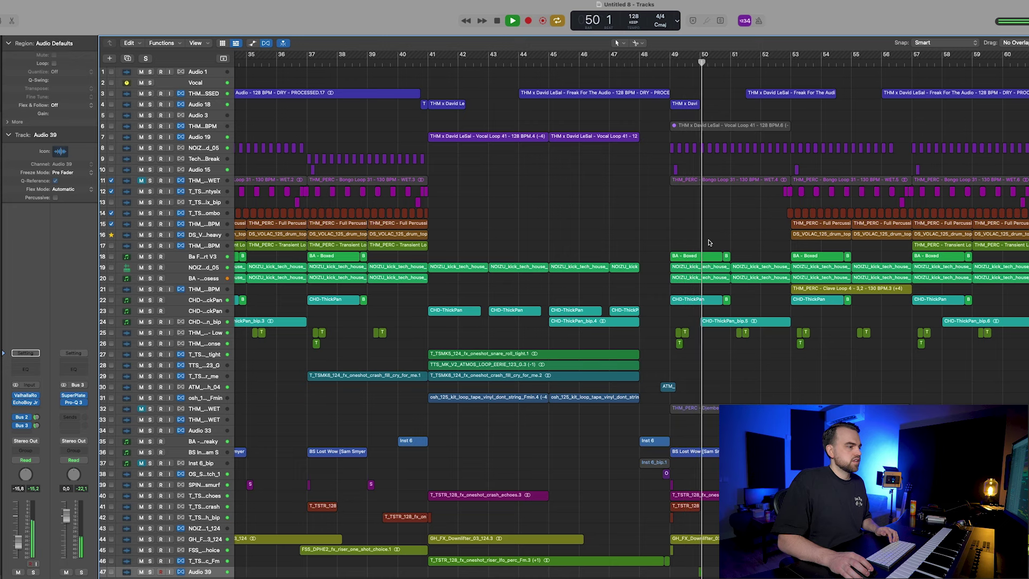
{"action": "scroll", "coordinate": [733, 278], "scroll_direction": "down", "scroll_amount": 2}
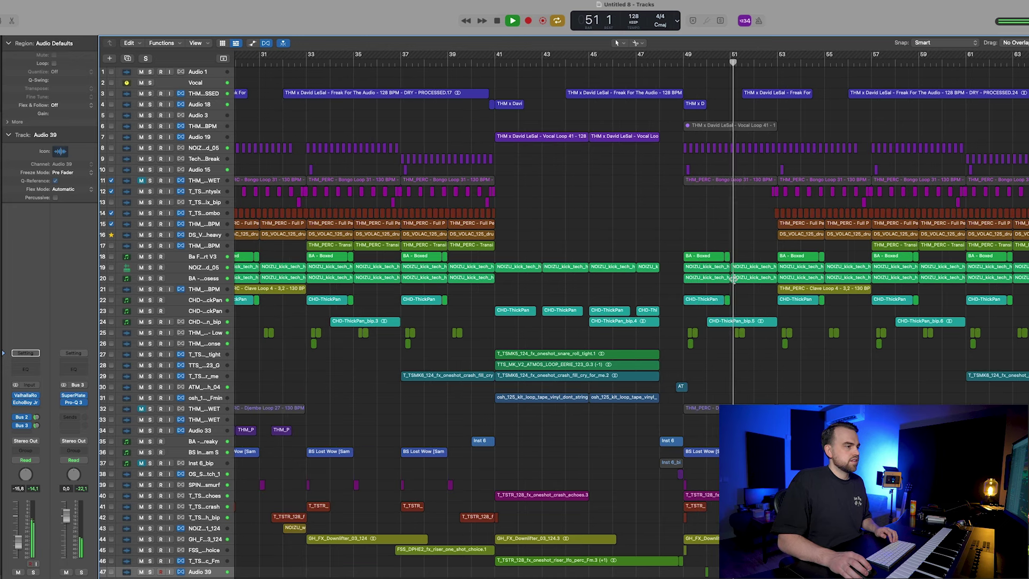
{"action": "scroll", "coordinate": [733, 278], "scroll_direction": "down", "scroll_amount": 3}
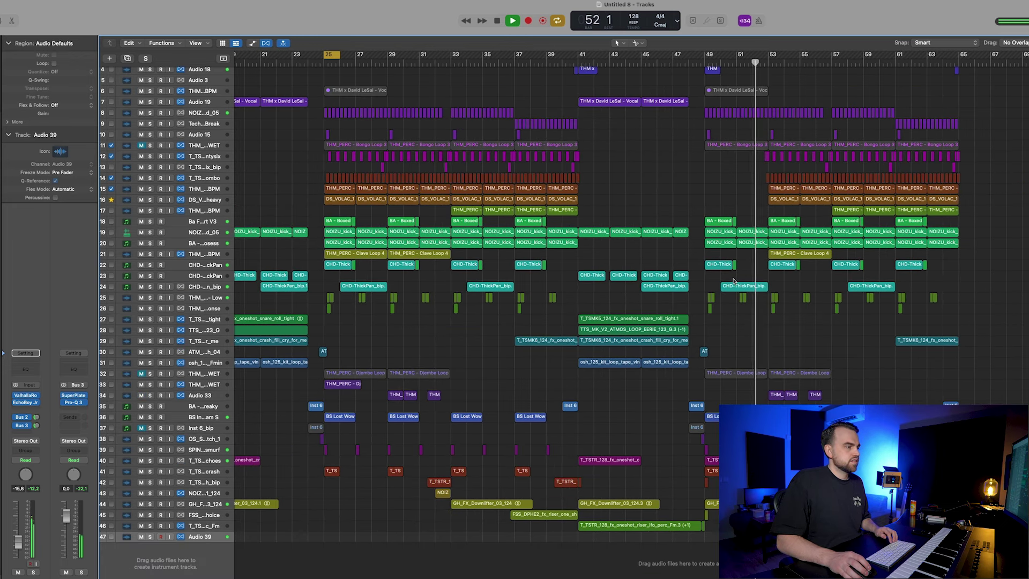
{"action": "scroll", "coordinate": [741, 255], "scroll_direction": "up", "scroll_amount": 3}
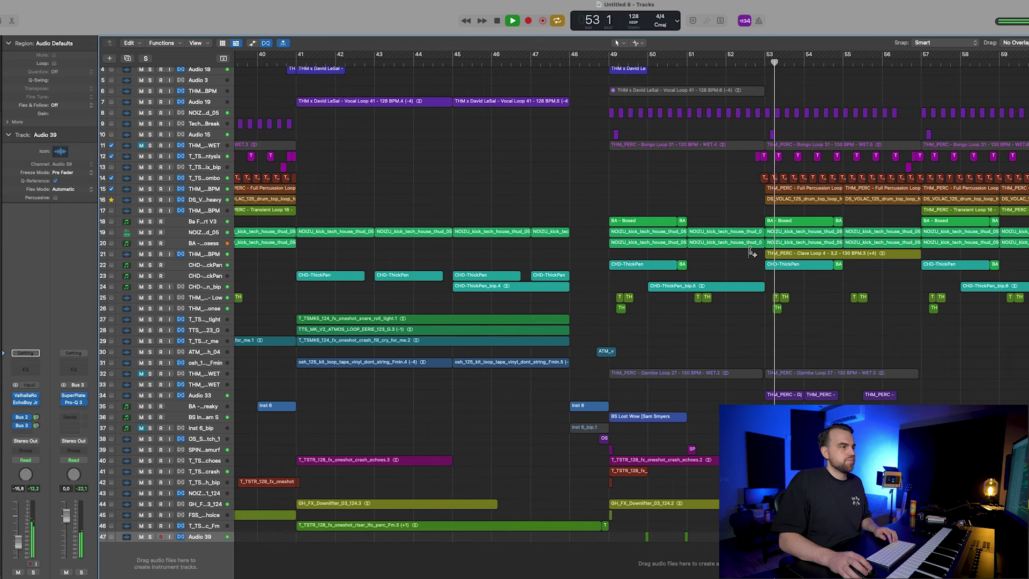
{"action": "scroll", "coordinate": [745, 264], "scroll_direction": "down", "scroll_amount": 3}
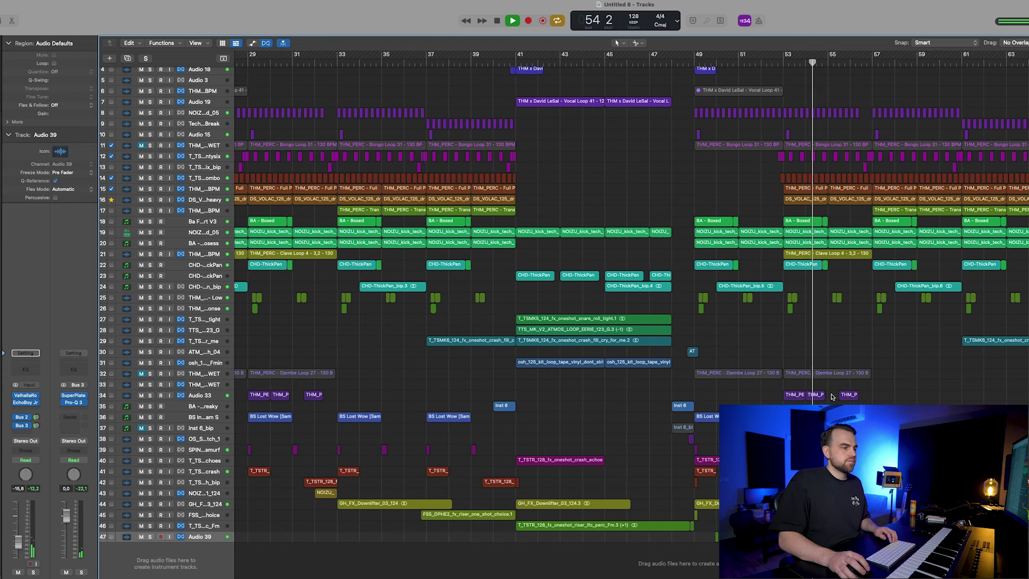
{"action": "key", "text": "BackSpace"}
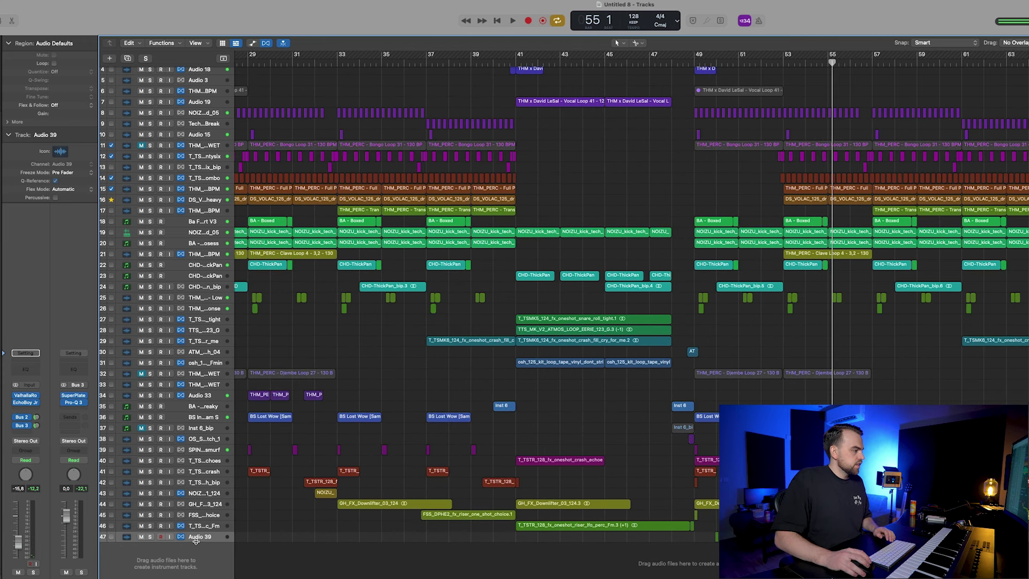
Step: Add a Serum software instrument track and load the KNB Vol.1 - LEAD - Back n Forth preset
{"action": "left_click", "coordinate": [108, 59]}
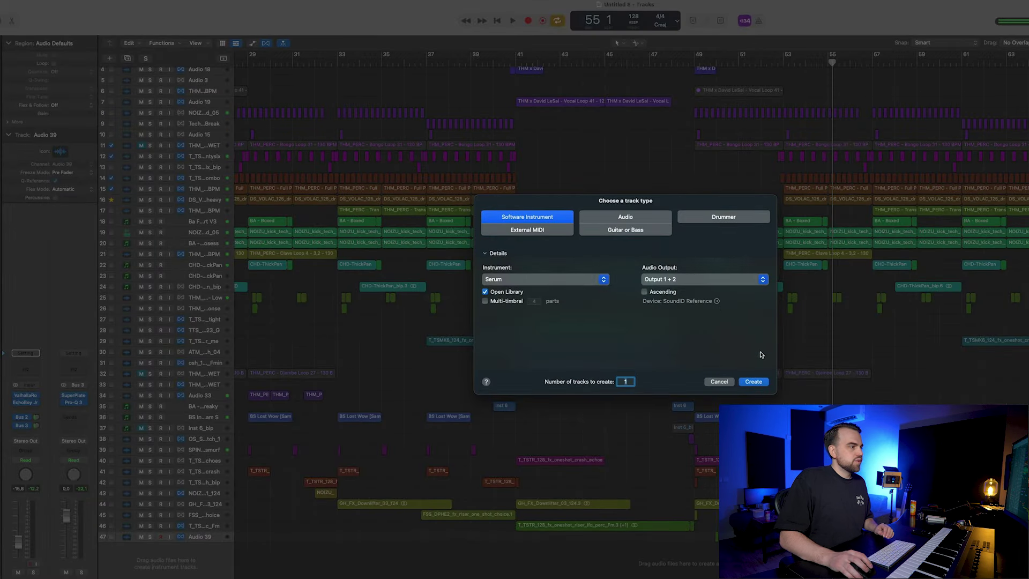
{"action": "left_click", "coordinate": [754, 381]}
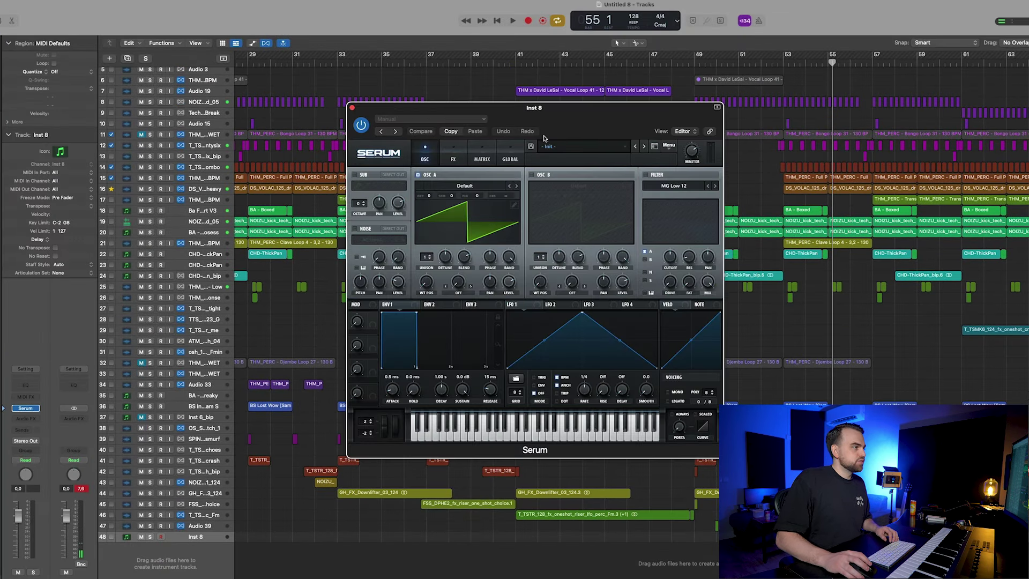
{"action": "left_click", "coordinate": [555, 149]}
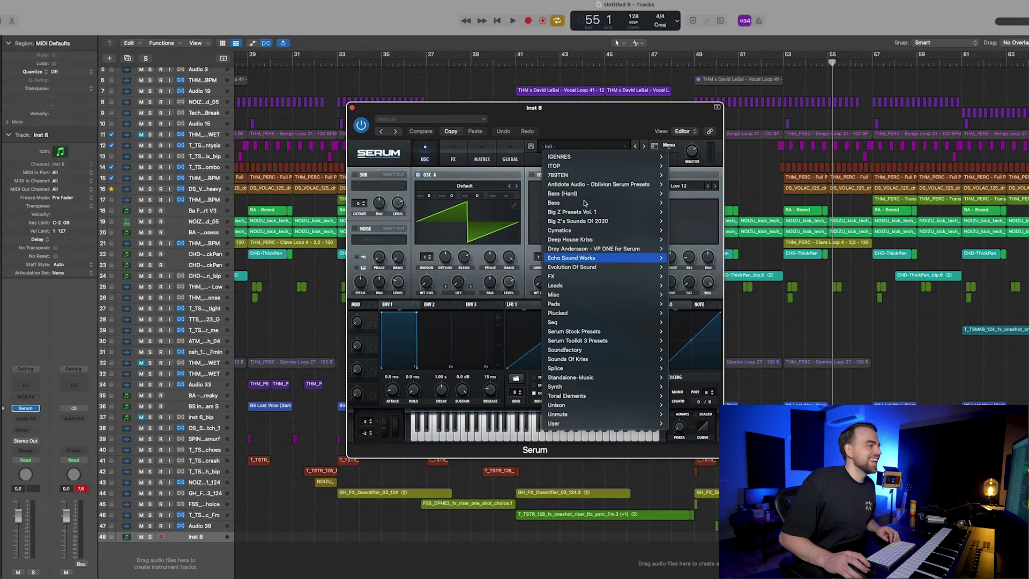
{"action": "mouse_move", "coordinate": [579, 173]}
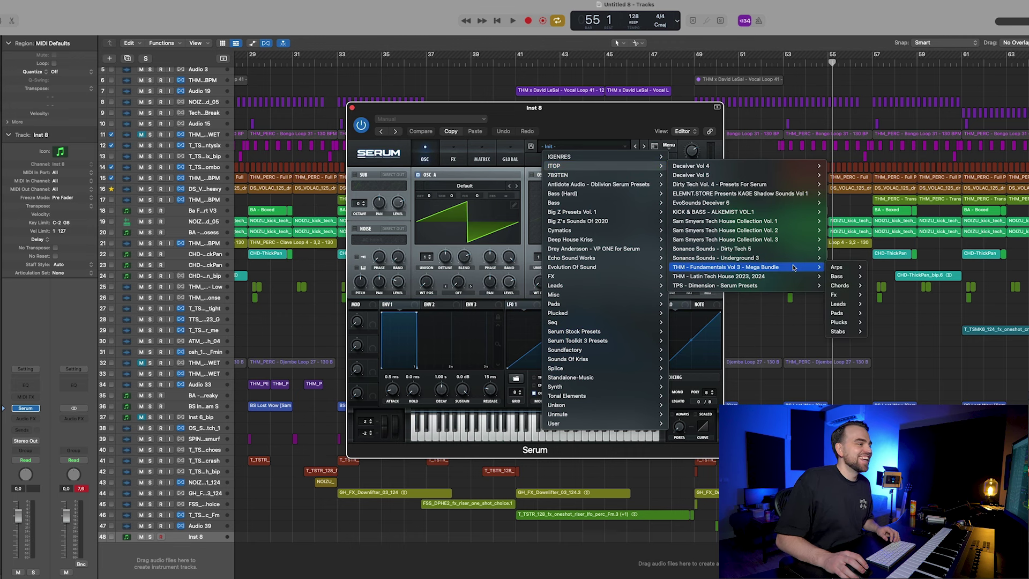
{"action": "mouse_move", "coordinate": [752, 213]}
{"action": "scroll", "coordinate": [885, 214], "scroll_direction": "down", "scroll_amount": 15}
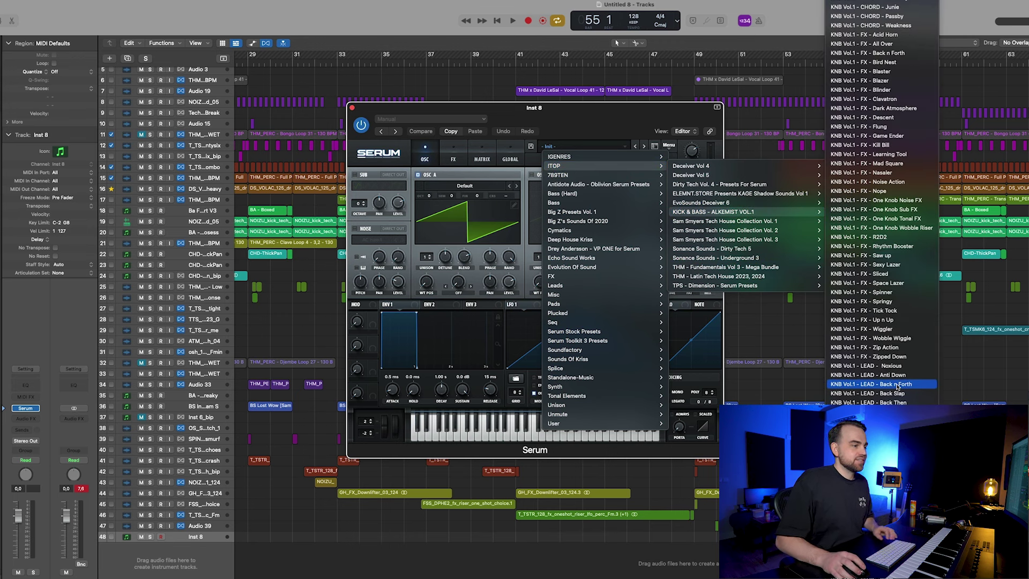
{"action": "left_click", "coordinate": [897, 384]}
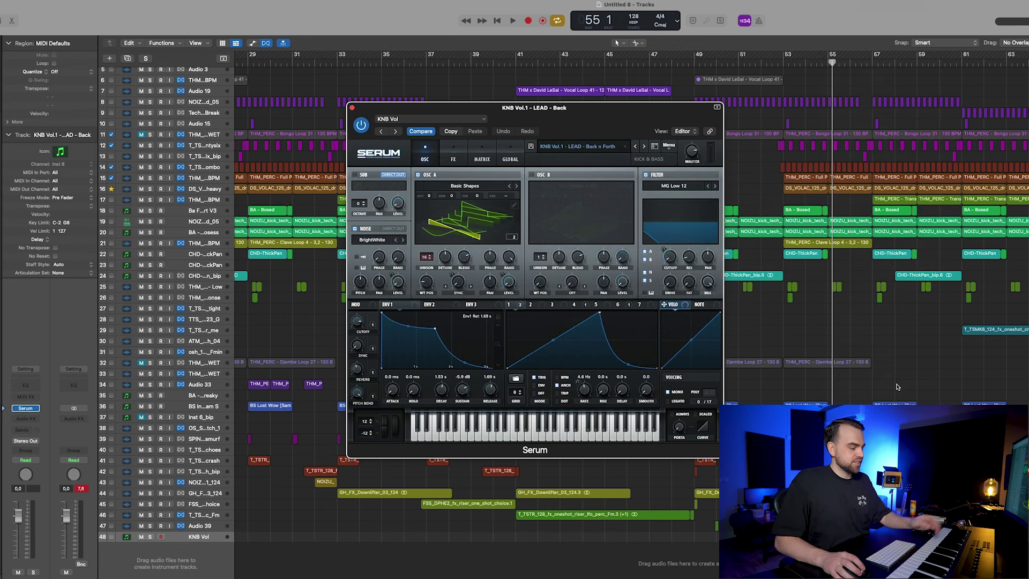
Step: Audition the following Serum lead presets and settle on KNB Vol.1 - LEAD - Backtrack
{"action": "left_click", "coordinate": [644, 147]}
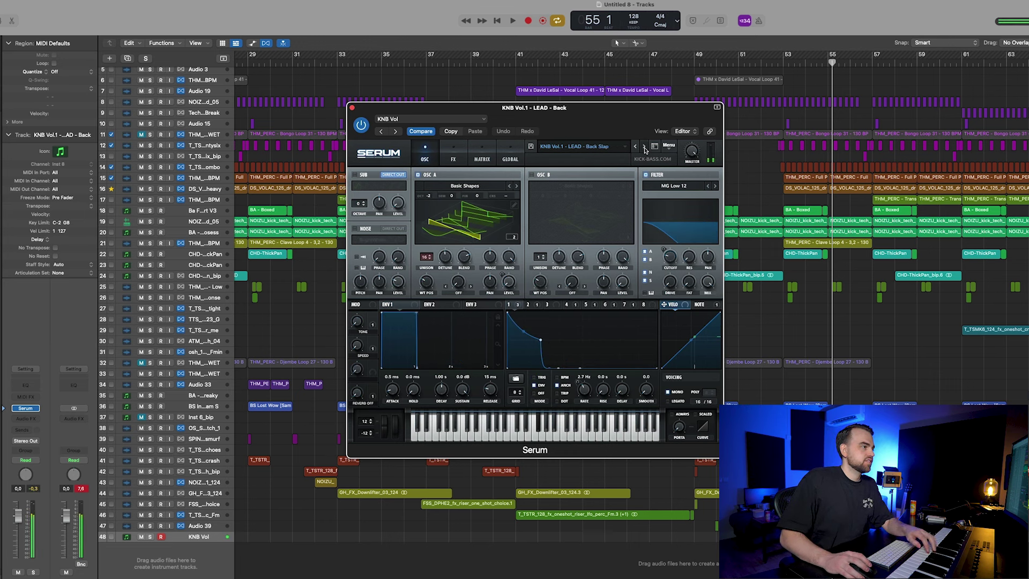
{"action": "left_click", "coordinate": [645, 147]}
{"action": "left_click", "coordinate": [644, 147]}
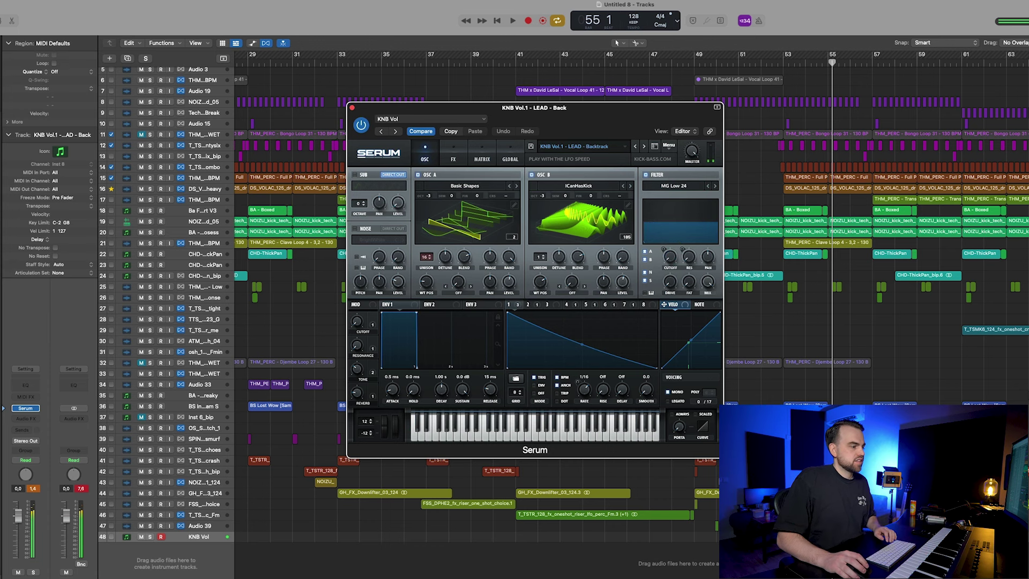
Step: Create a MIDI region at bar 49 on the KNB Vol track and draw one long sustained note in it
{"action": "left_click", "coordinate": [710, 475]}
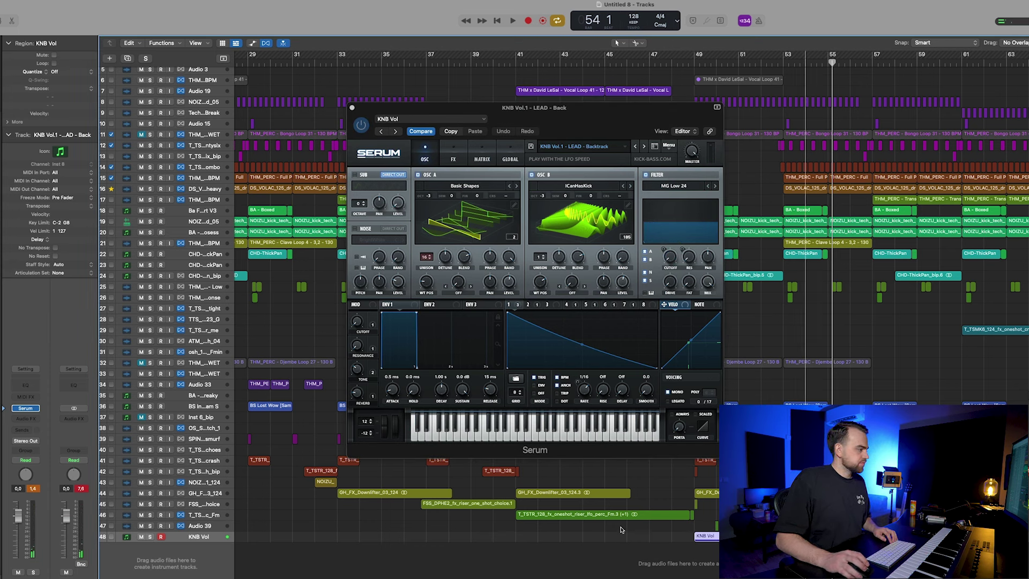
{"action": "double_click", "coordinate": [712, 536]}
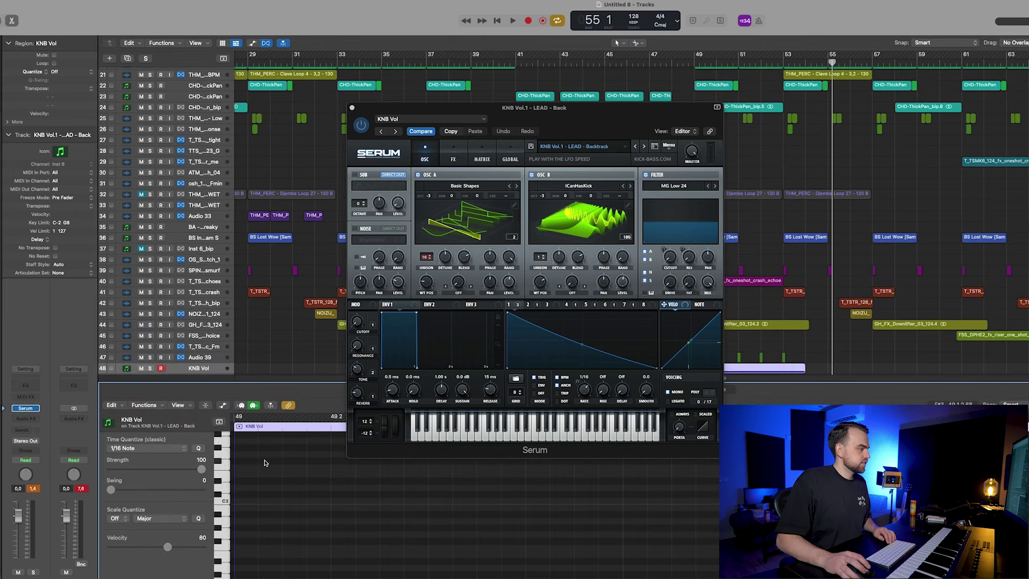
{"action": "left_click_drag", "start_coordinate": [292, 460], "coordinate": [716, 479]}
Step: Insert Kickstart 2 on the KNB Vol track and close the plug-in windows and piano roll
{"action": "left_click", "coordinate": [18, 423]}
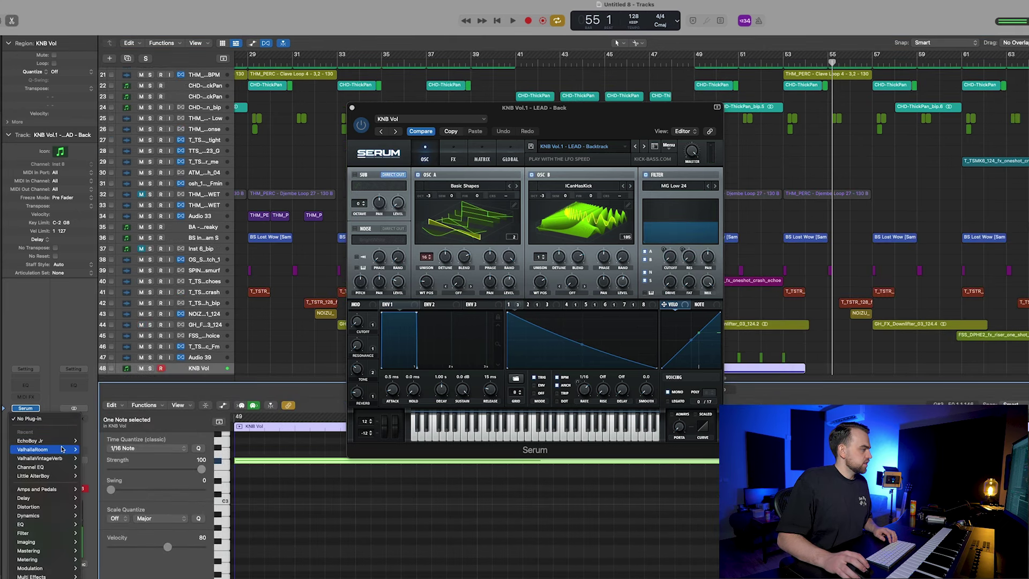
{"action": "mouse_move", "coordinate": [63, 574]}
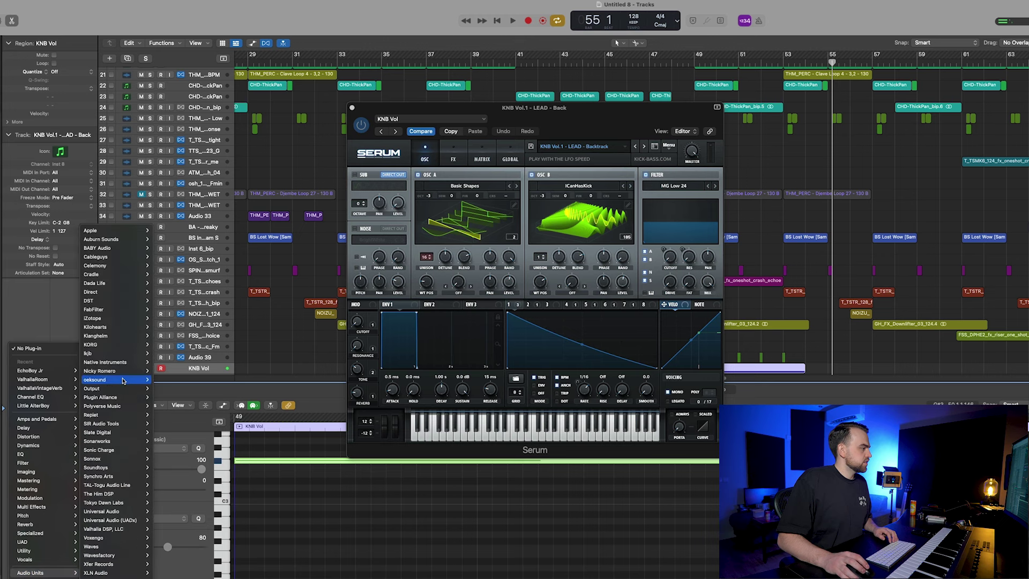
{"action": "left_click", "coordinate": [206, 371]}
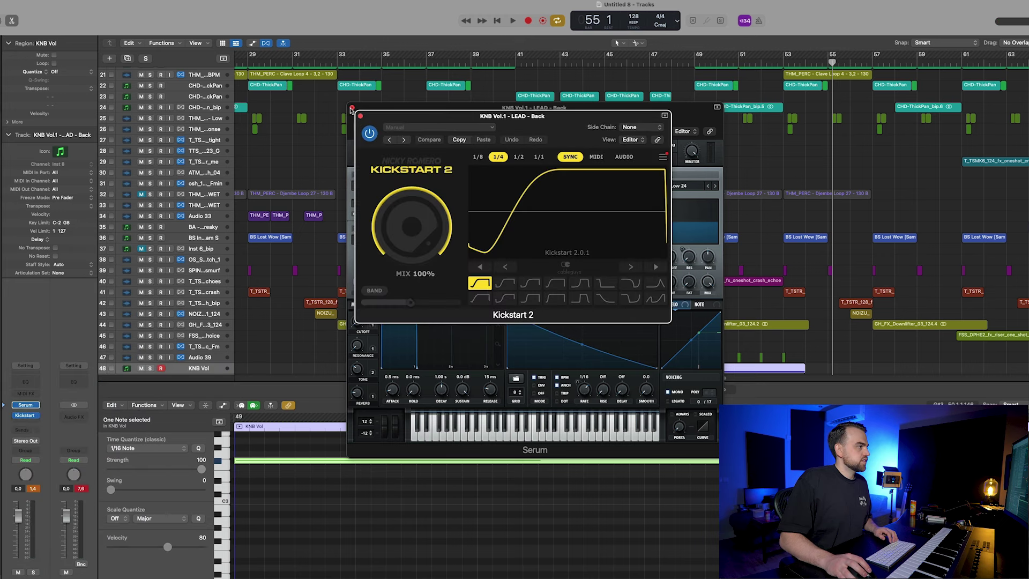
{"action": "key", "text": "v"}
{"action": "left_click_drag", "start_coordinate": [484, 380], "coordinate": [513, 502]}
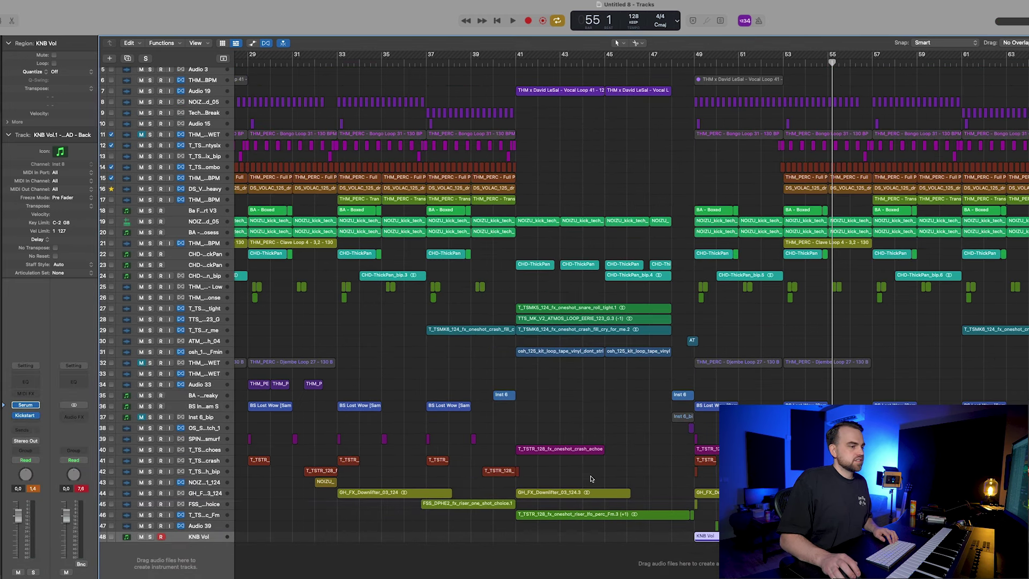
Step: Copy the FSS_DPHE2 riser that ends at bar 41 into the second breakdown so it ends at bar 48
{"action": "key", "text": "super+Left"}
{"action": "key", "text": "super+Left"}
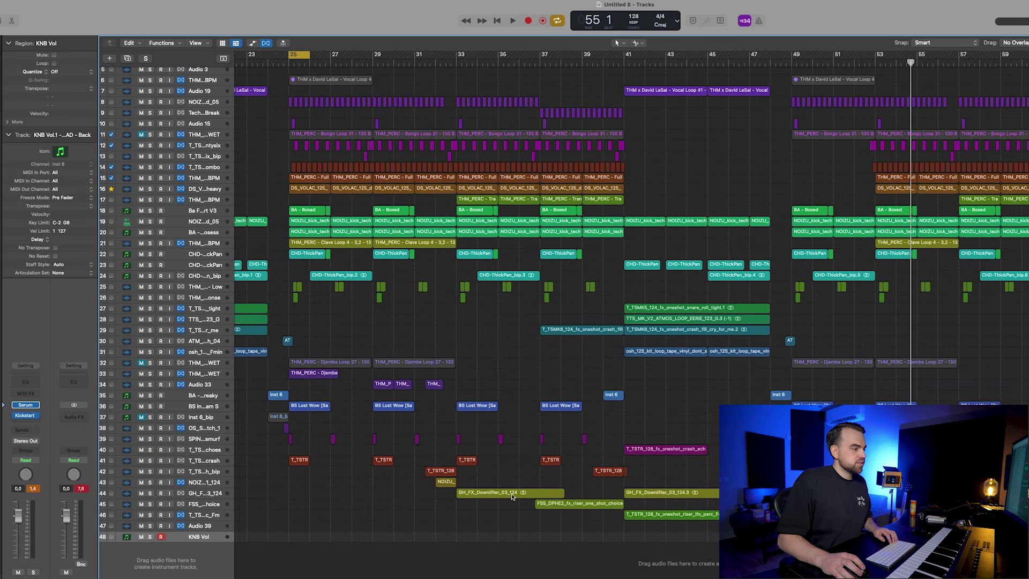
{"action": "left_click_drag", "start_coordinate": [650, 506], "coordinate": [427, 508]}
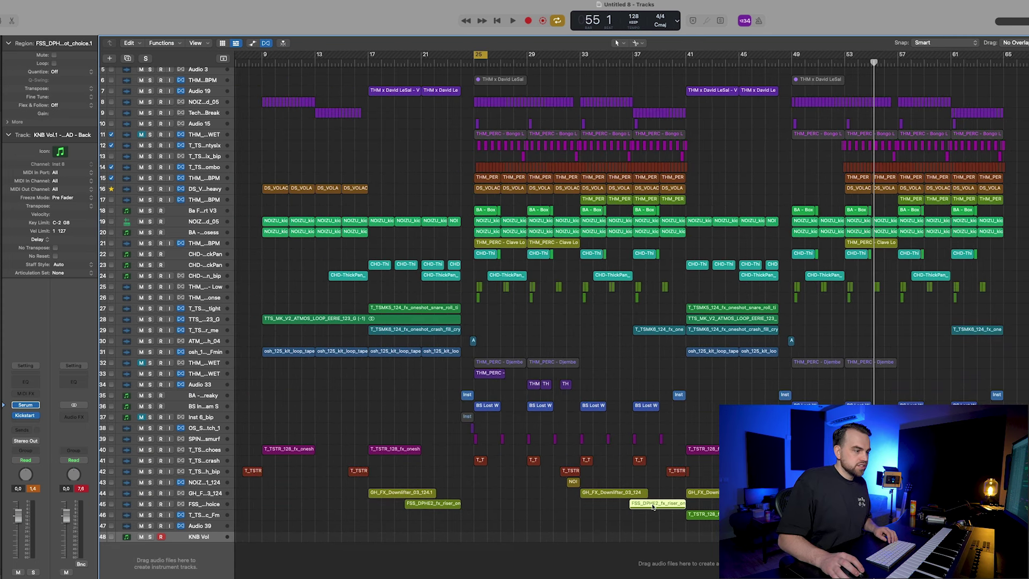
{"action": "left_click_drag", "start_coordinate": [653, 506], "coordinate": [751, 516]}
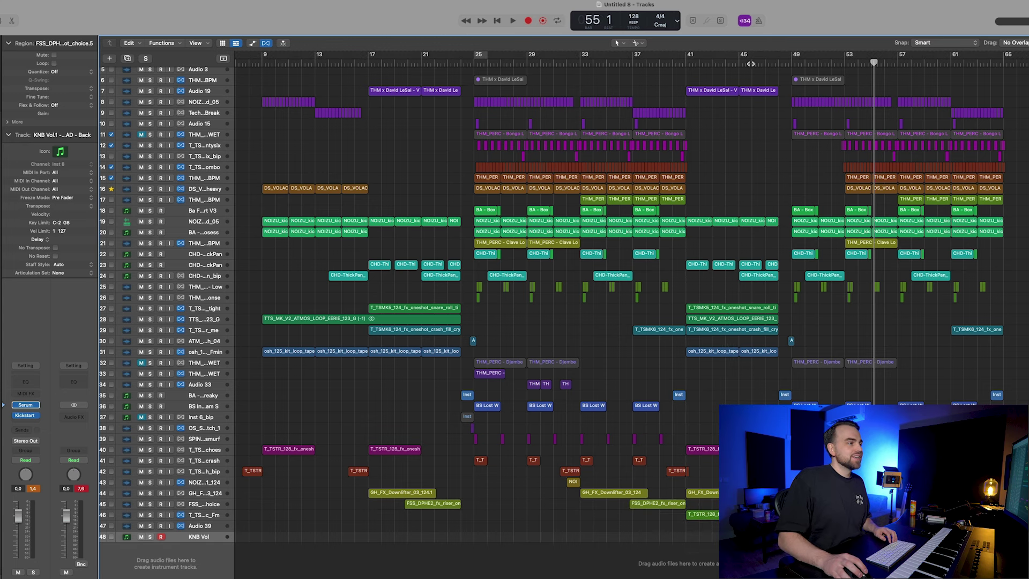
Step: Play the second breakdown from around bar 45 and lower the KNB Vol track's volume to -6.2 dB
{"action": "scroll", "coordinate": [699, 349], "scroll_direction": "right", "scroll_amount": 5}
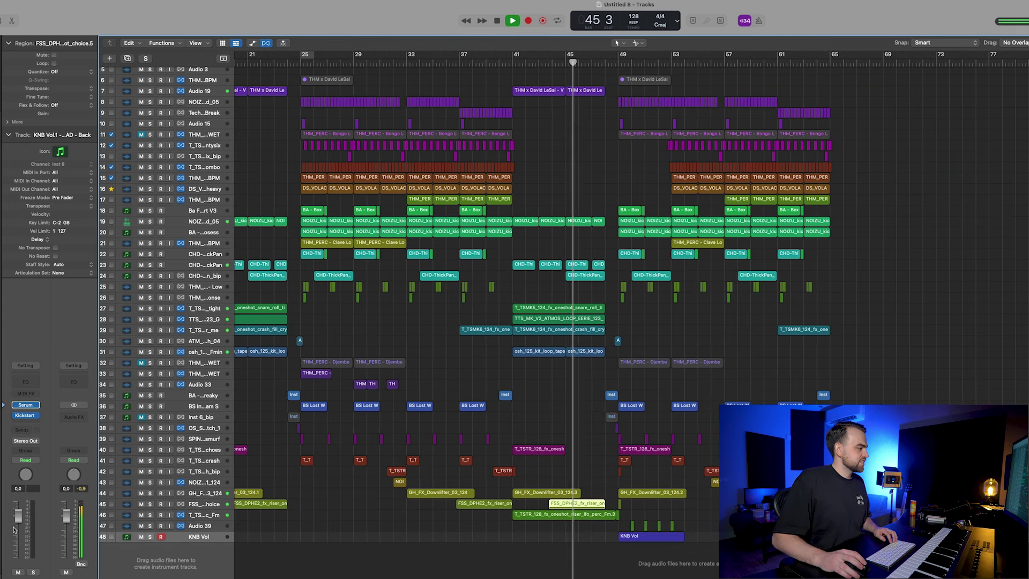
{"action": "left_click_drag", "start_coordinate": [19, 520], "coordinate": [21, 546]}
{"action": "key", "text": "super+Right"}
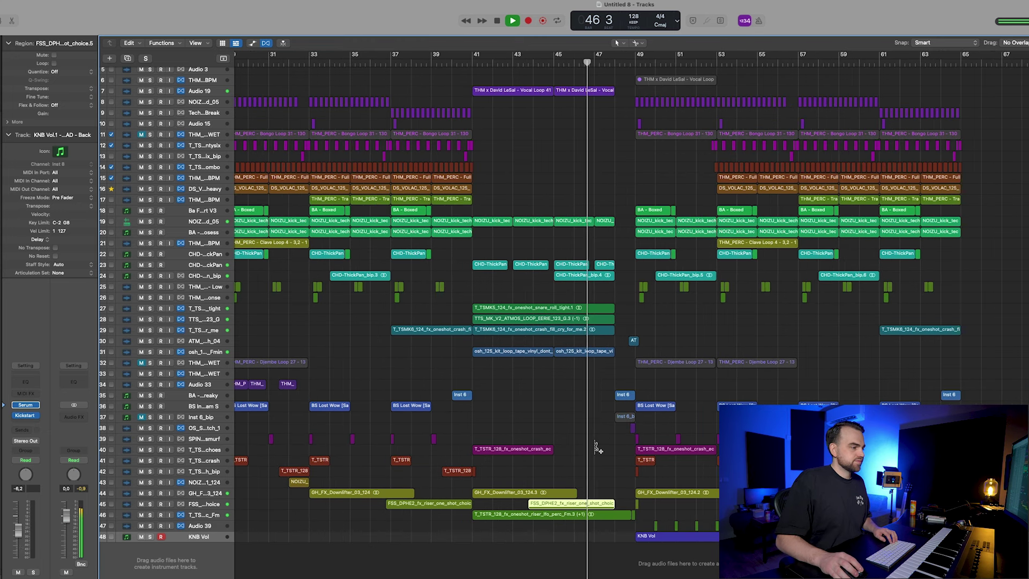
Step: Copy the four Audio 39 effect slices and the KNB Vol region from bar 49 to start again at bar 53
{"action": "left_click_drag", "start_coordinate": [739, 544], "coordinate": [655, 520]}
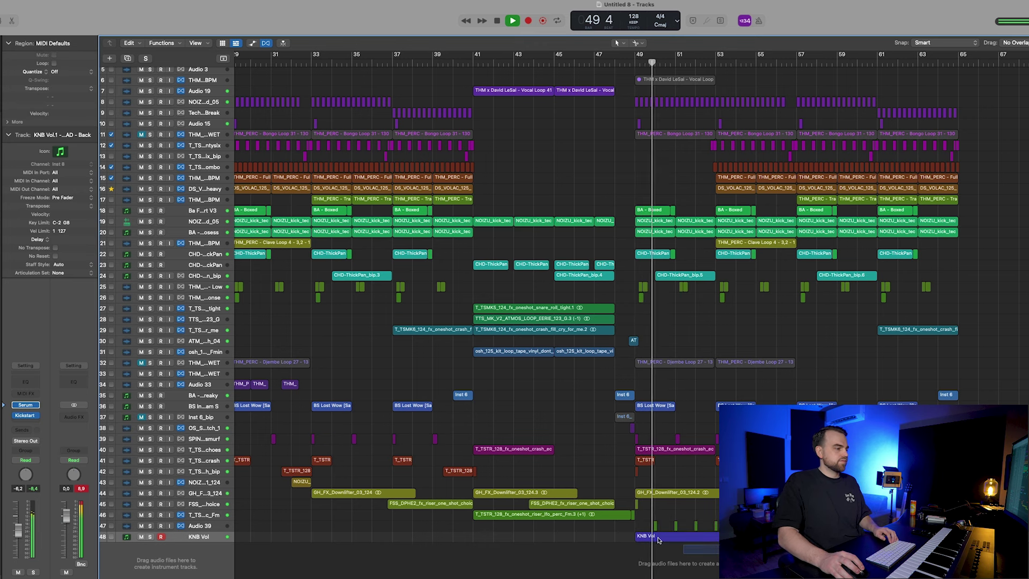
{"action": "key", "text": "super+Right"}
{"action": "key", "text": "super+Down"}
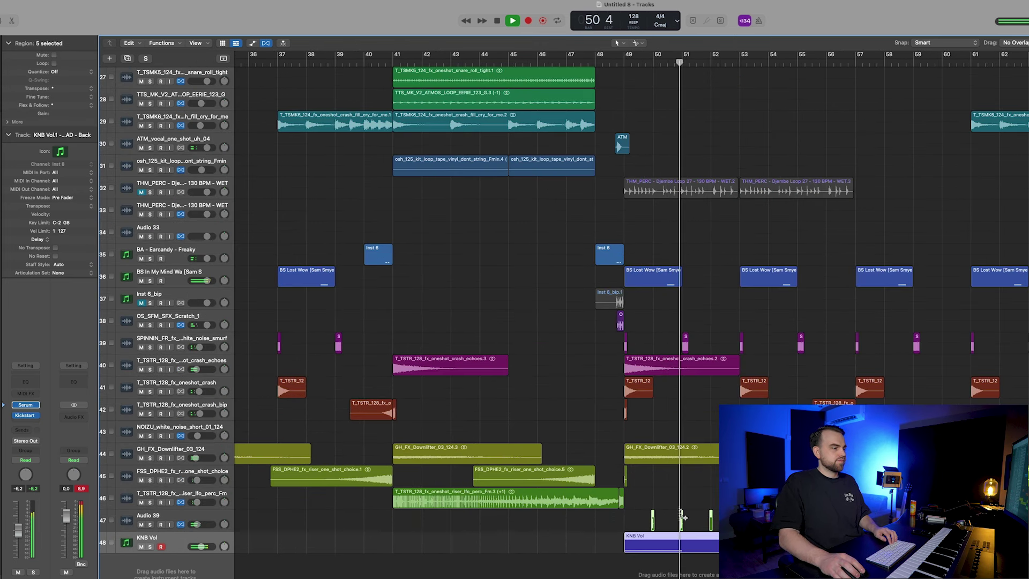
{"action": "key", "text": "super+Left"}
{"action": "mouse_move", "coordinate": [750, 560]}
{"action": "left_mouse_down"}
{"action": "mouse_move", "coordinate": [643, 524]}
{"action": "mouse_move", "coordinate": [816, 544]}
{"action": "mouse_move", "coordinate": [743, 544]}
{"action": "left_mouse_up"}
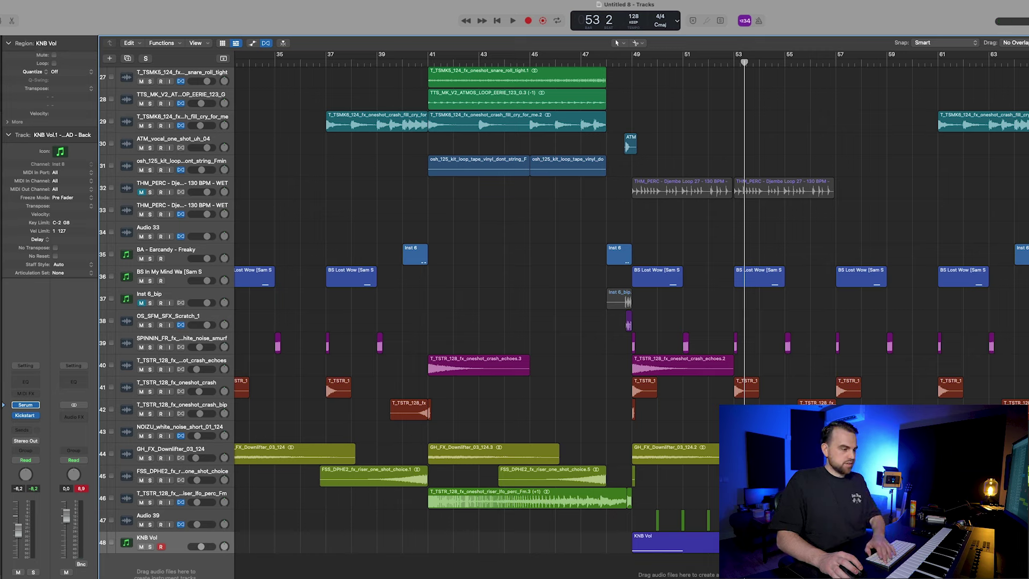
{"action": "left_click", "coordinate": [667, 546]}
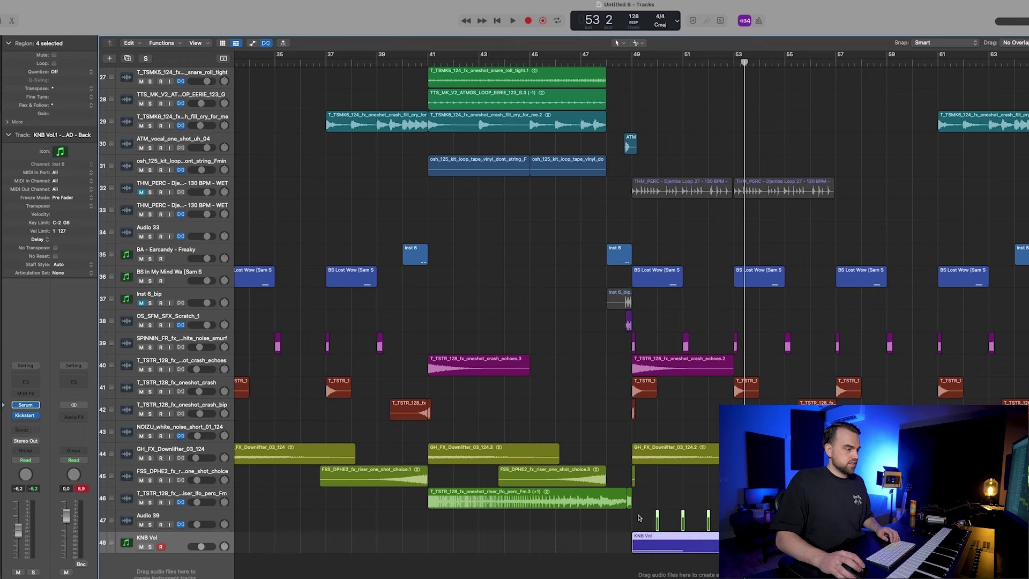
{"action": "left_click_drag", "start_coordinate": [667, 546], "coordinate": [763, 546]}
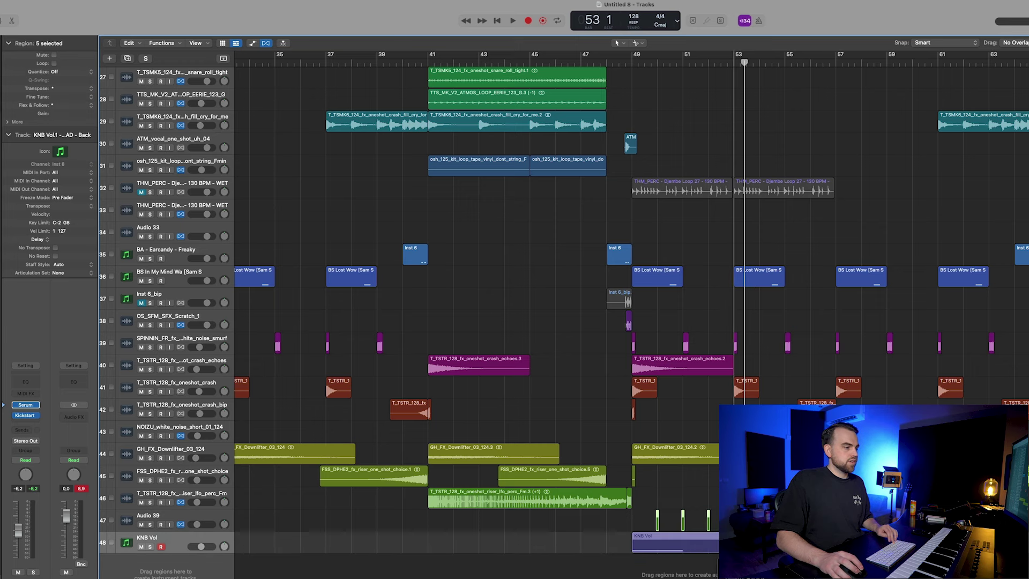
Step: Play the transition into the second drop from around bar 47
{"action": "left_click", "coordinate": [593, 60]}
{"action": "key", "text": "space"}
{"action": "key", "text": "super+Left"}
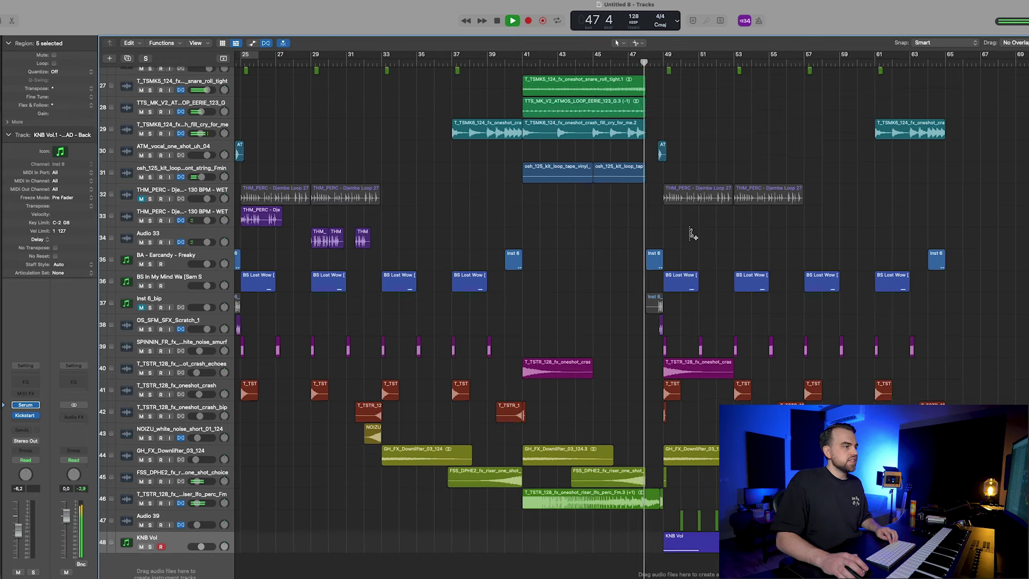
{"action": "key", "text": "super+Up"}
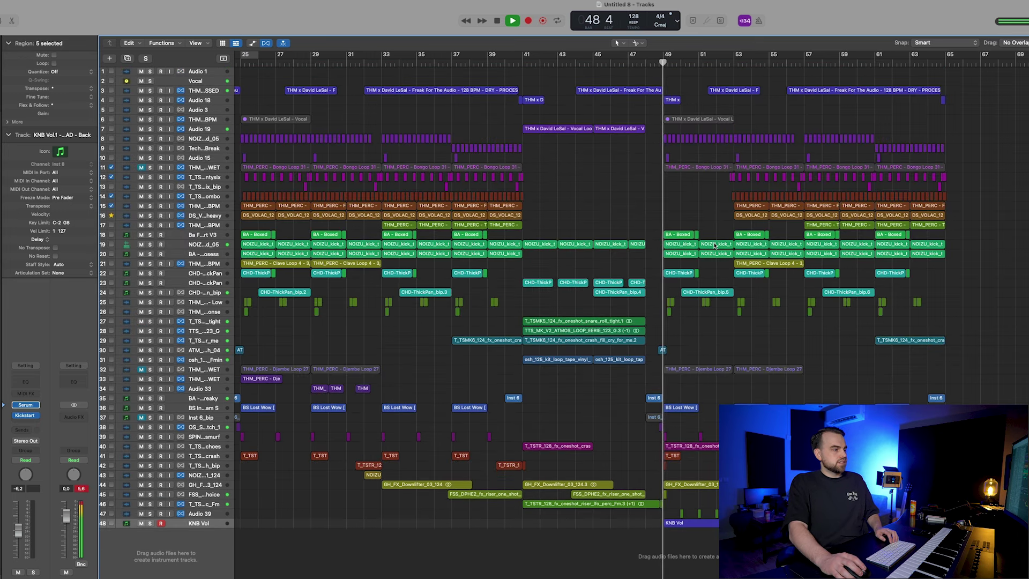
{"action": "key", "text": "super+Right"}
{"action": "key", "text": "super+Down"}
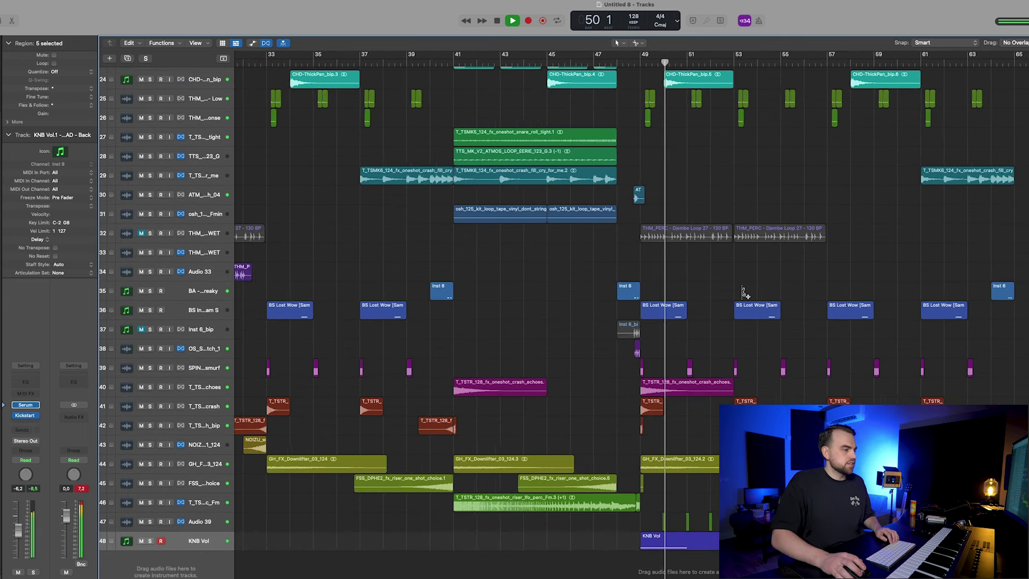
{"action": "key", "text": "super+Left"}
Step: Insert FabFilter Saturn 2 on the Audio 39 track, check its ValhallaRoom settings and close both plug-in windows
{"action": "left_click", "coordinate": [161, 521]}
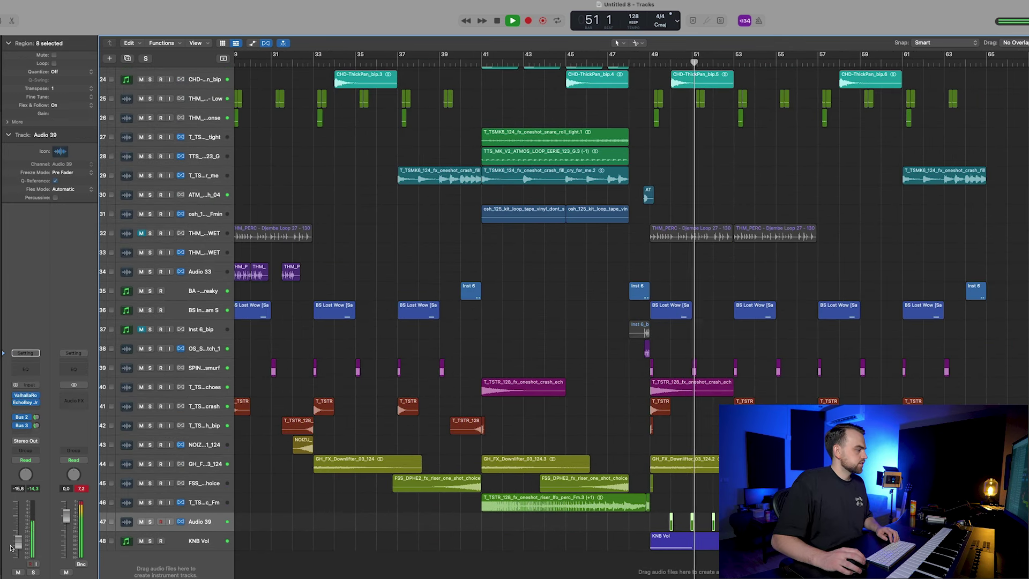
{"action": "left_click", "coordinate": [25, 410]}
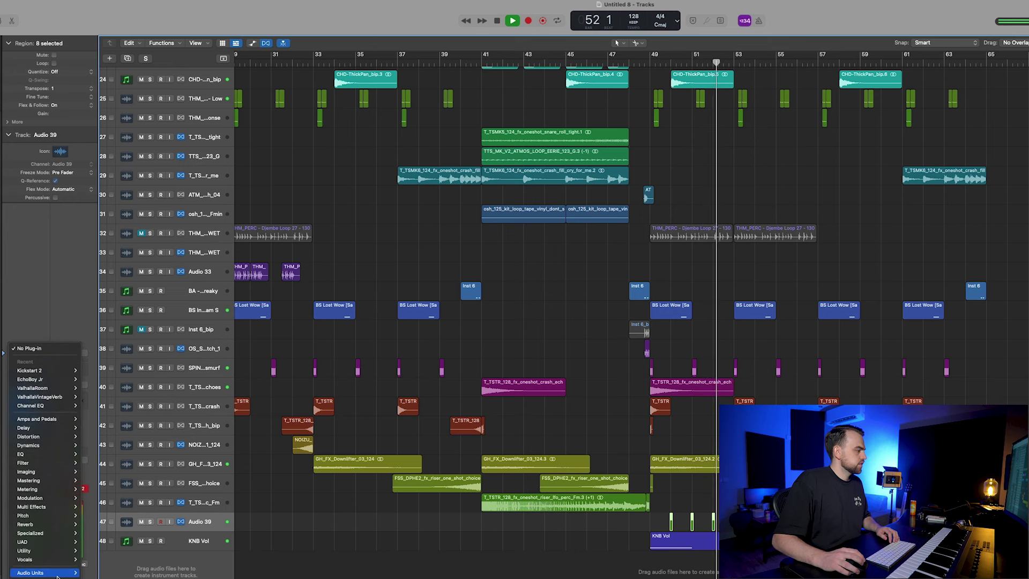
{"action": "mouse_move", "coordinate": [57, 573]}
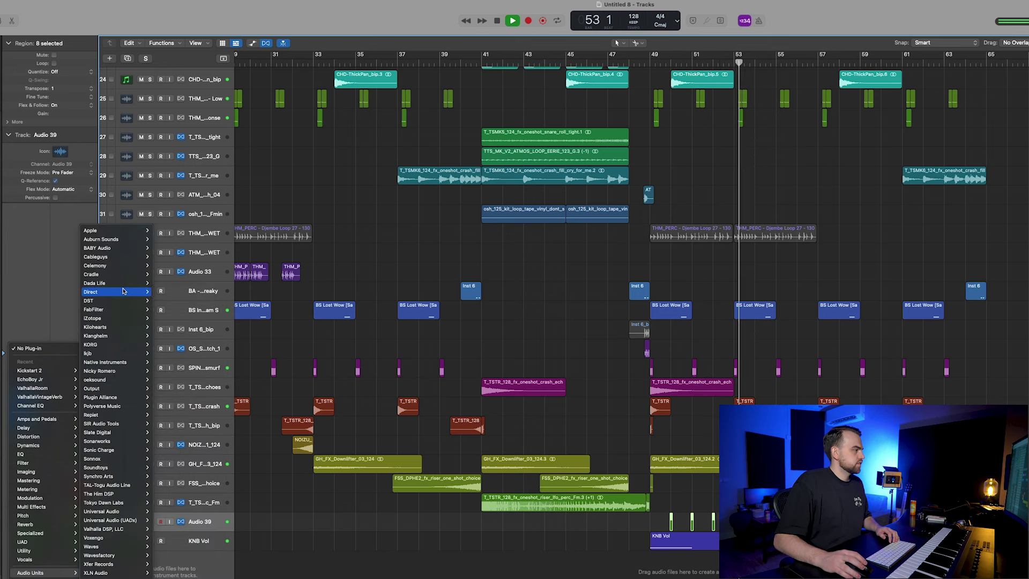
{"action": "mouse_move", "coordinate": [124, 309]}
{"action": "left_click", "coordinate": [204, 379]}
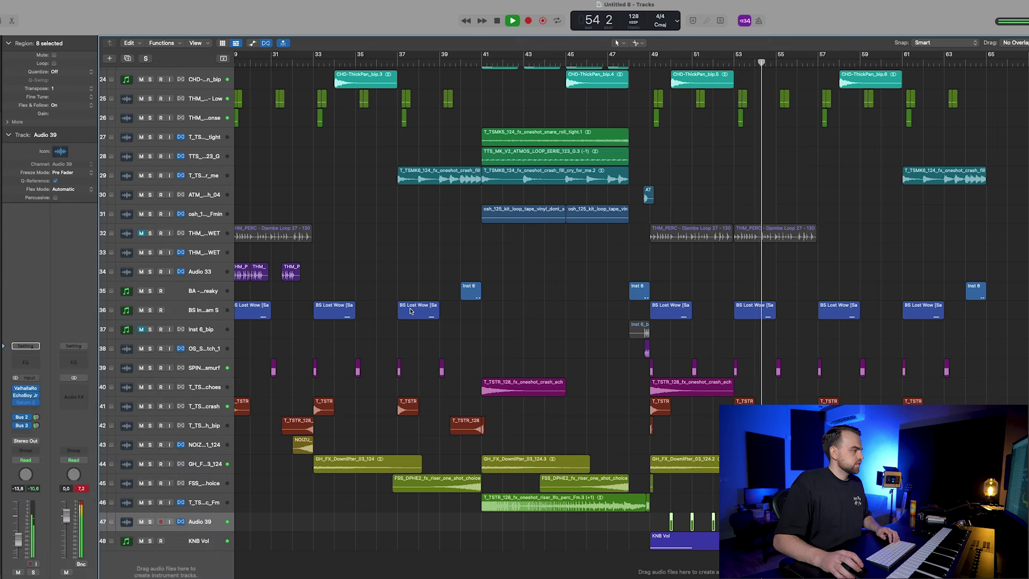
{"action": "left_click", "coordinate": [27, 389]}
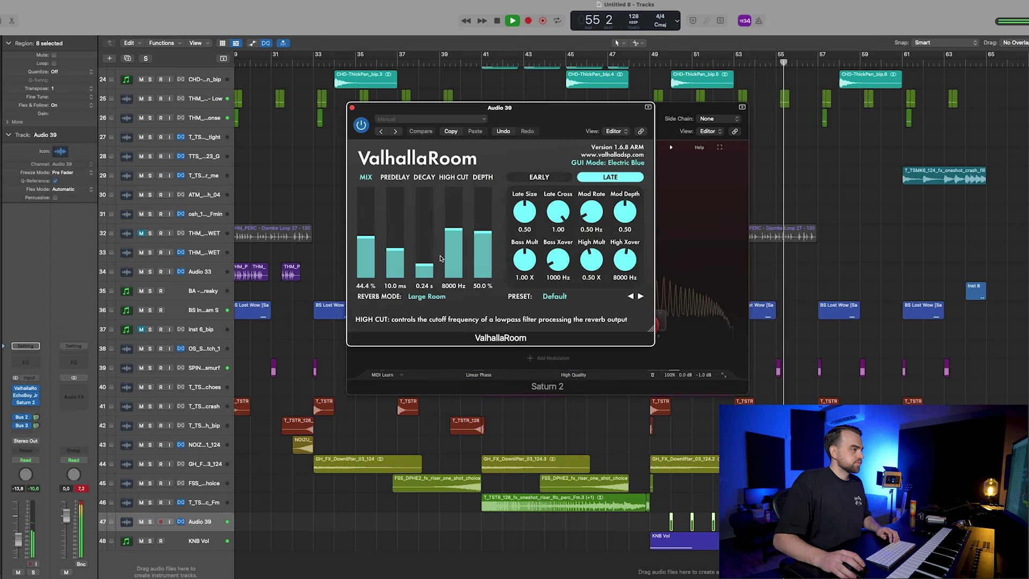
{"action": "left_click", "coordinate": [352, 107]}
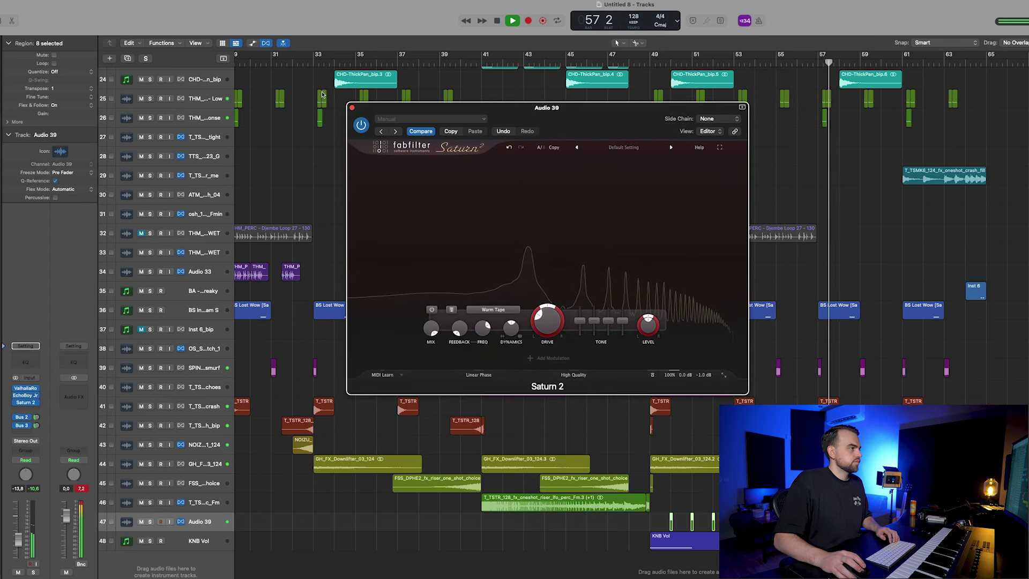
{"action": "left_click", "coordinate": [352, 107]}
{"action": "left_click", "coordinate": [777, 522]}
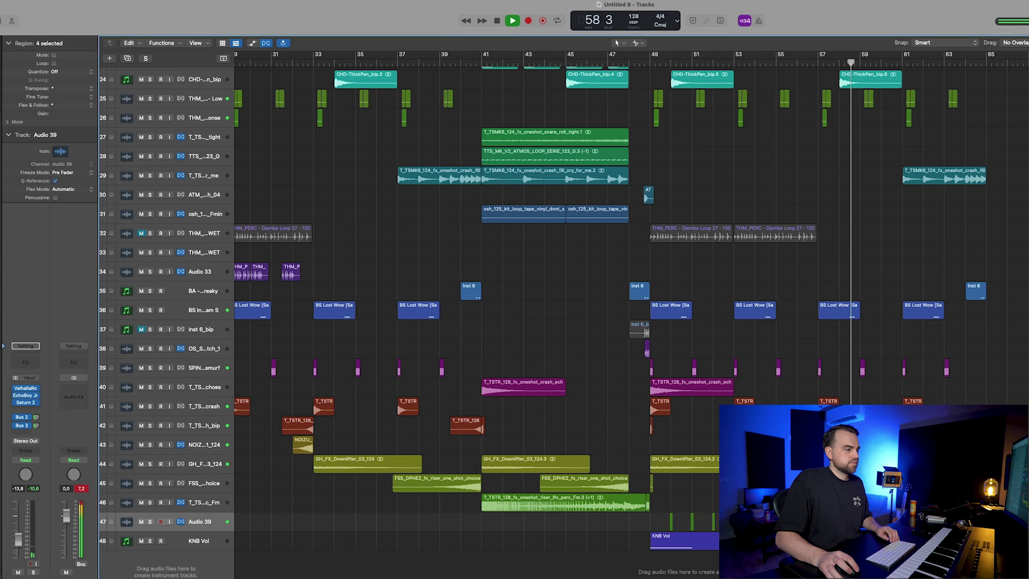
{"action": "left_click_drag", "start_coordinate": [793, 525], "coordinate": [909, 540]}
{"action": "left_click", "coordinate": [901, 523]}
{"action": "scroll", "coordinate": [891, 523], "scroll_direction": "left", "scroll_amount": 3}
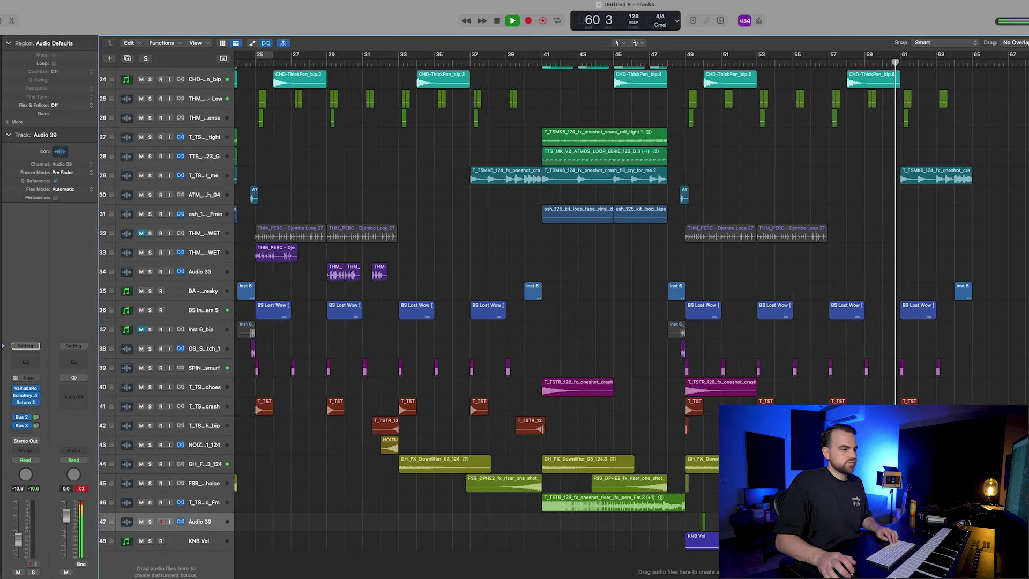
{"action": "key", "text": "super+Up"}
{"action": "key", "text": "super+Up"}
{"action": "key", "text": "super+Up"}
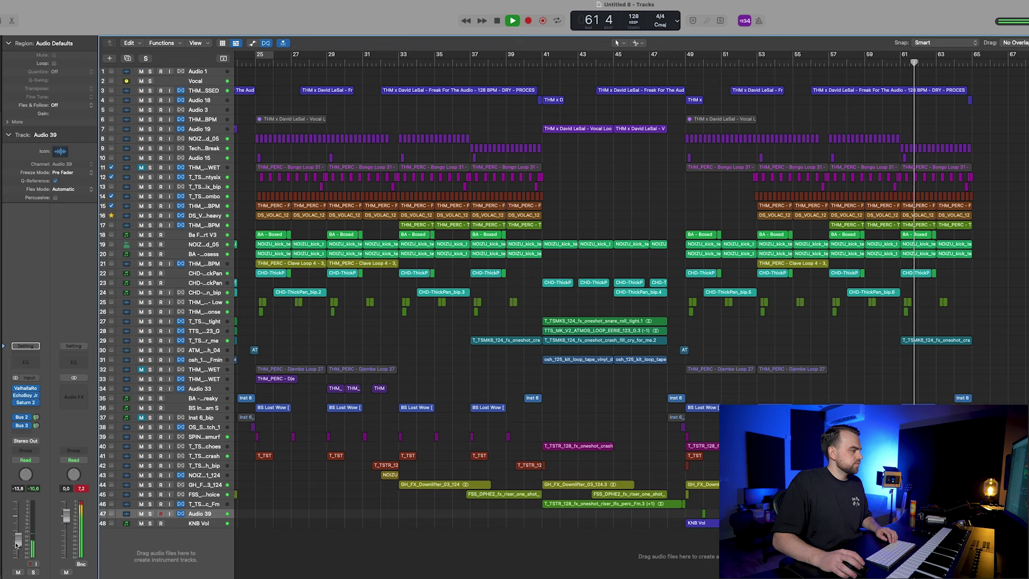
Step: Raise the Audio 39 track's volume to -11.6 dB and insert ValhallaVintageVerb with its mix at 5.4%
{"action": "left_click", "coordinate": [32, 409]}
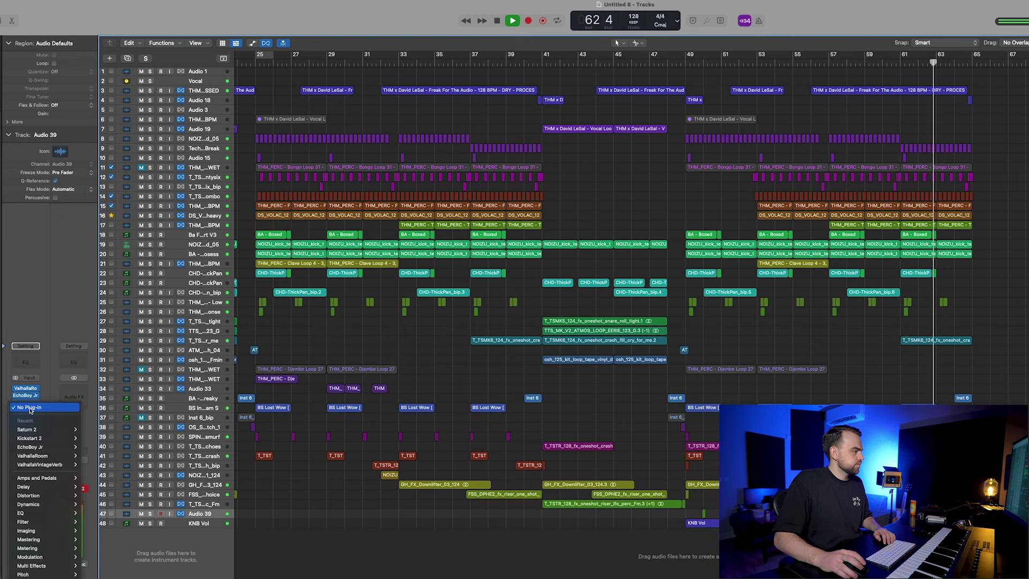
{"action": "mouse_move", "coordinate": [64, 412]}
{"action": "left_click", "coordinate": [96, 412]}
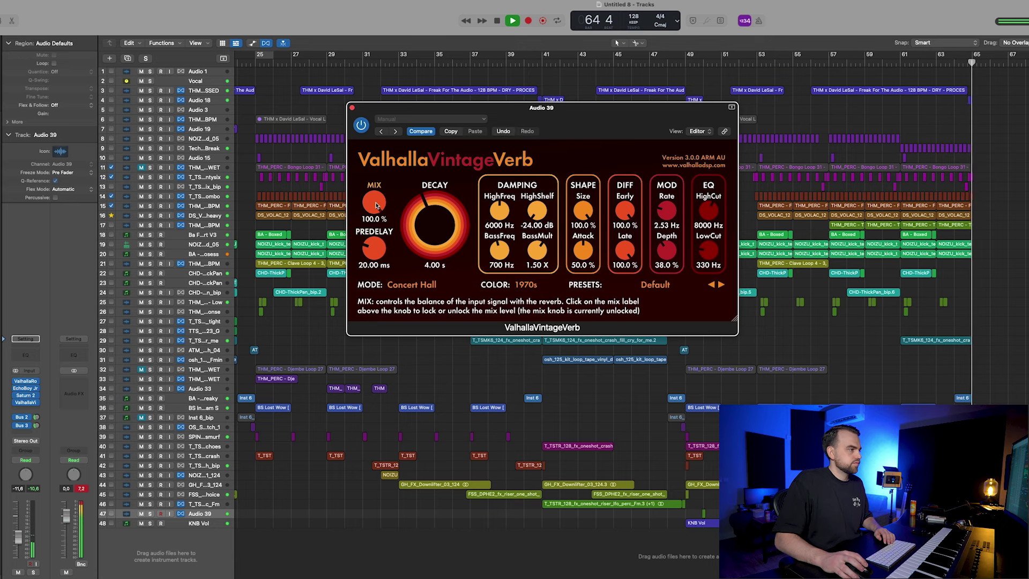
{"action": "left_click_drag", "start_coordinate": [374, 212], "coordinate": [374, 207]}
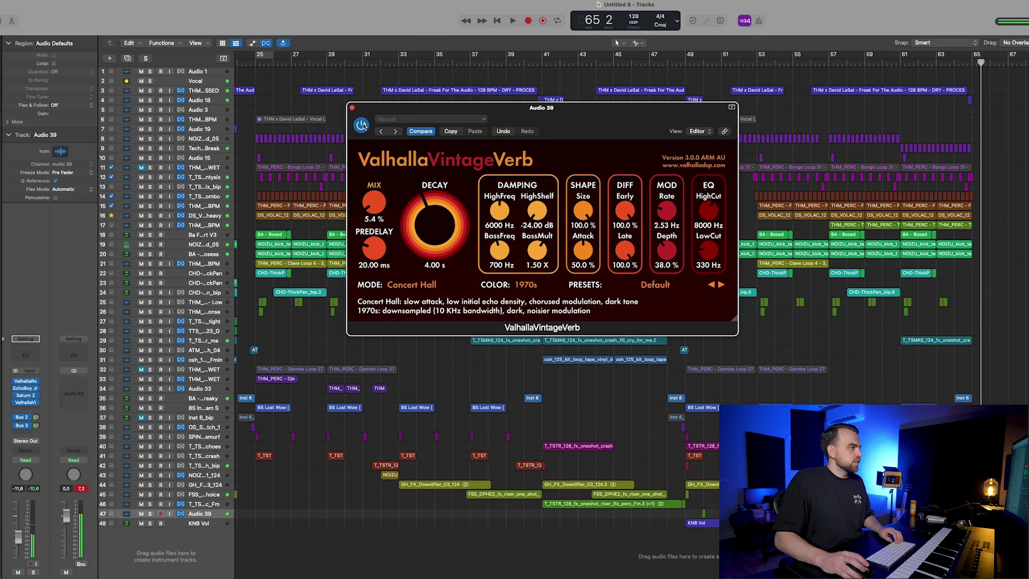
{"action": "left_click", "coordinate": [352, 107]}
Step: Show the ValhallaVintageVerb Mix automation on Audio 39 and draw a ramp that starts rising around bar 53
{"action": "key", "text": "a"}
{"action": "left_click", "coordinate": [196, 549]}
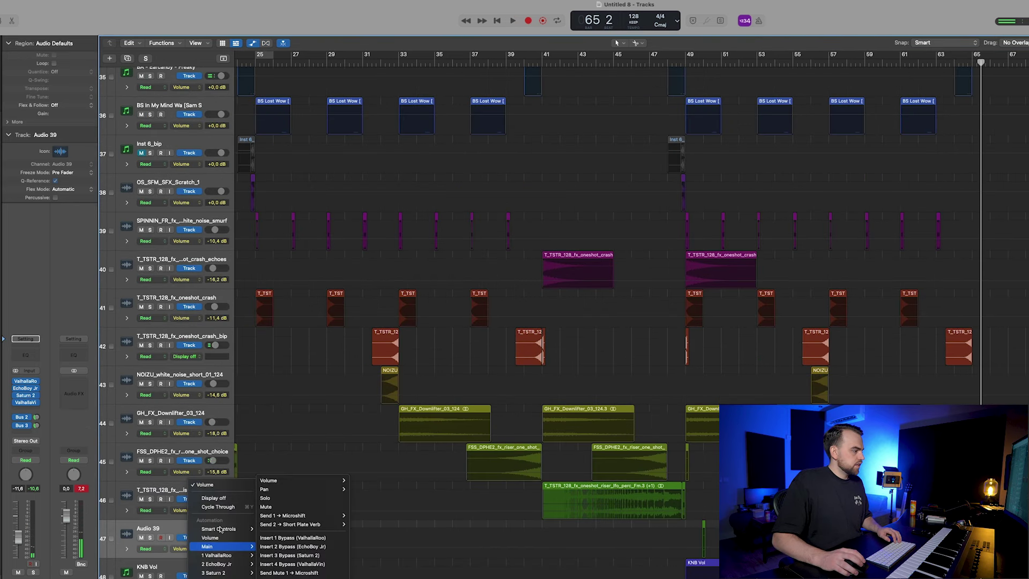
{"action": "mouse_move", "coordinate": [220, 577]}
{"action": "left_click", "coordinate": [268, 538]}
{"action": "key", "text": "super+Right"}
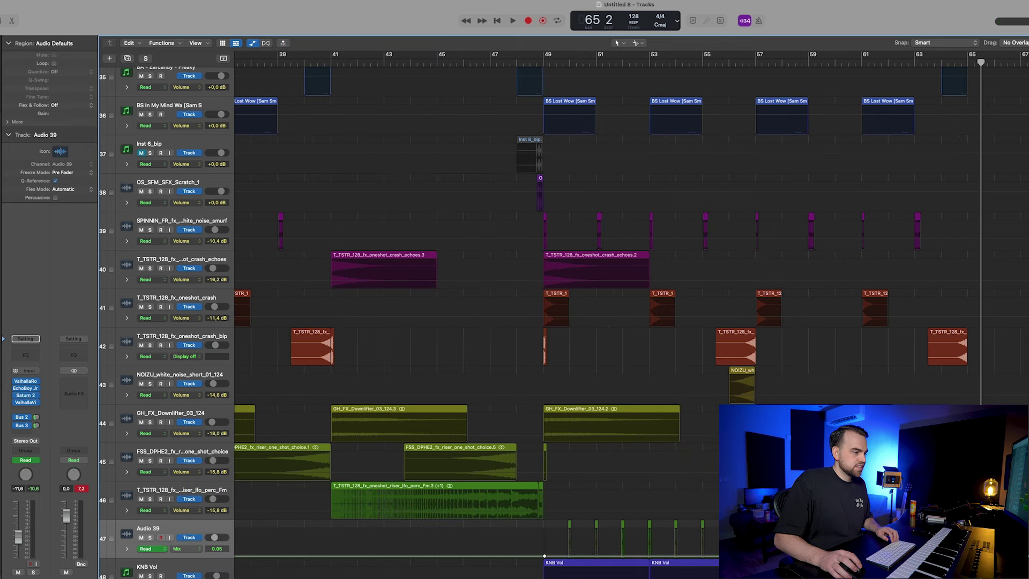
{"action": "left_click_drag", "start_coordinate": [745, 556], "coordinate": [745, 533]}
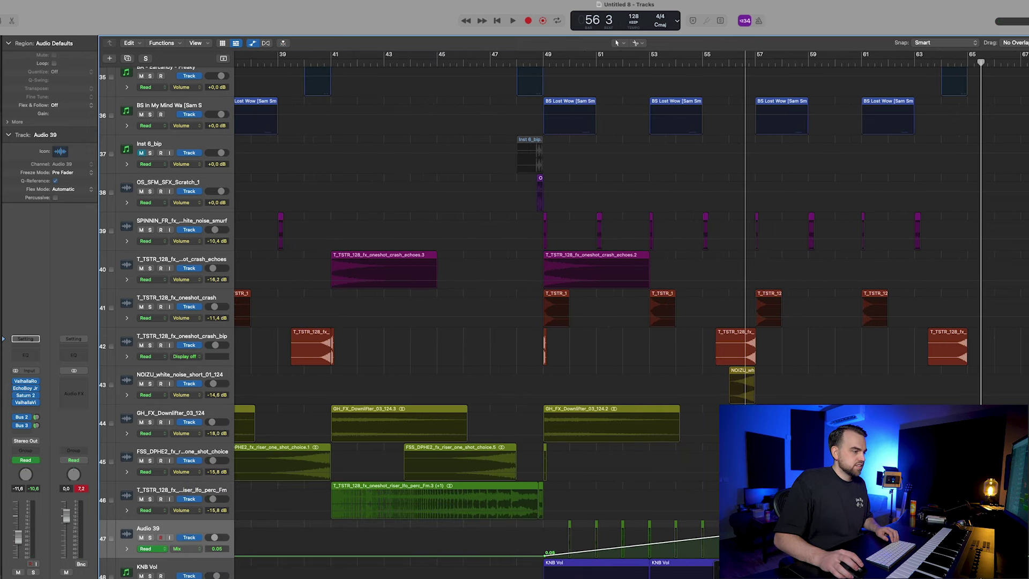
{"action": "left_click_drag", "start_coordinate": [652, 546], "coordinate": [655, 554]}
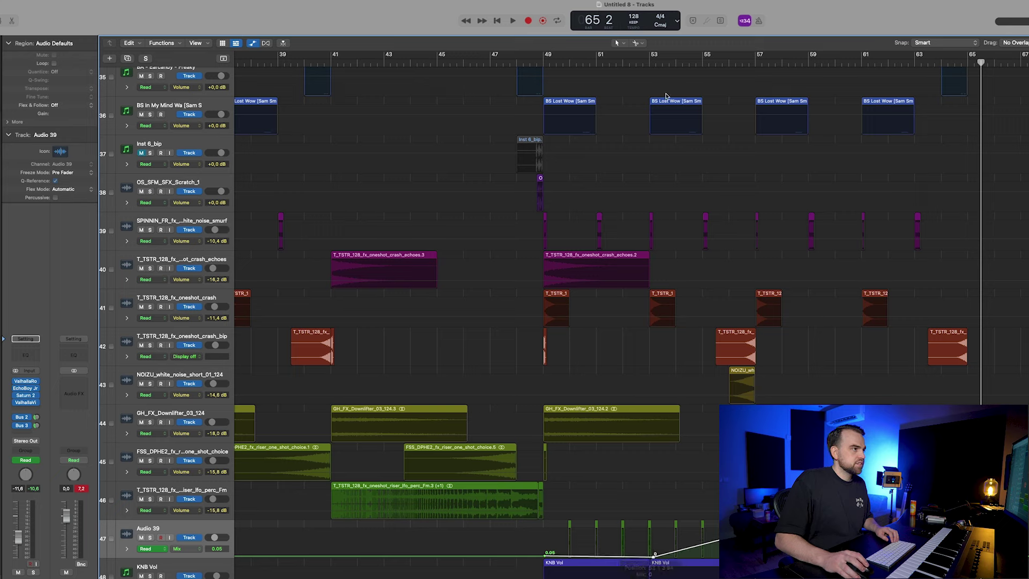
Step: Bend the Mix ramp on Audio 39 into a slower rise, with a point of 0.12 at about beat 3 of bar 53
{"action": "key", "text": "space"}
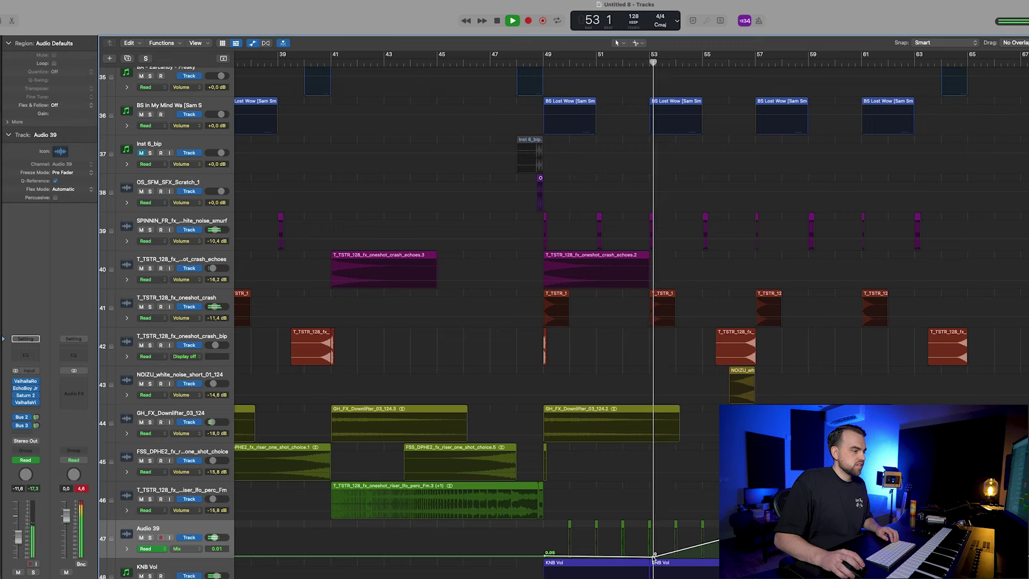
{"action": "left_click_drag", "start_coordinate": [654, 554], "coordinate": [711, 572]}
{"action": "scroll", "coordinate": [710, 573], "scroll_direction": "up", "scroll_amount": 8}
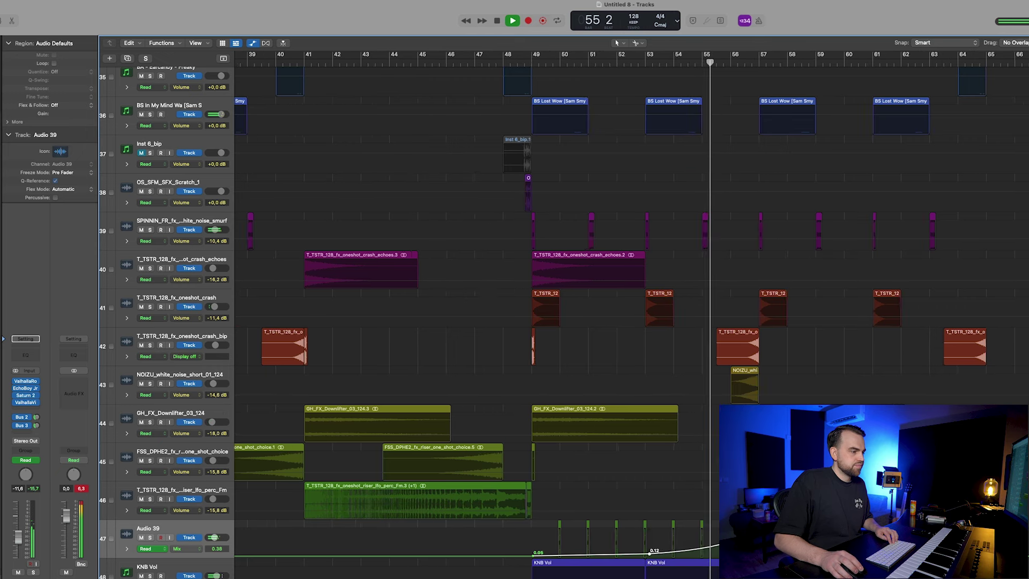
{"action": "left_click_drag", "start_coordinate": [475, 551], "coordinate": [518, 551]}
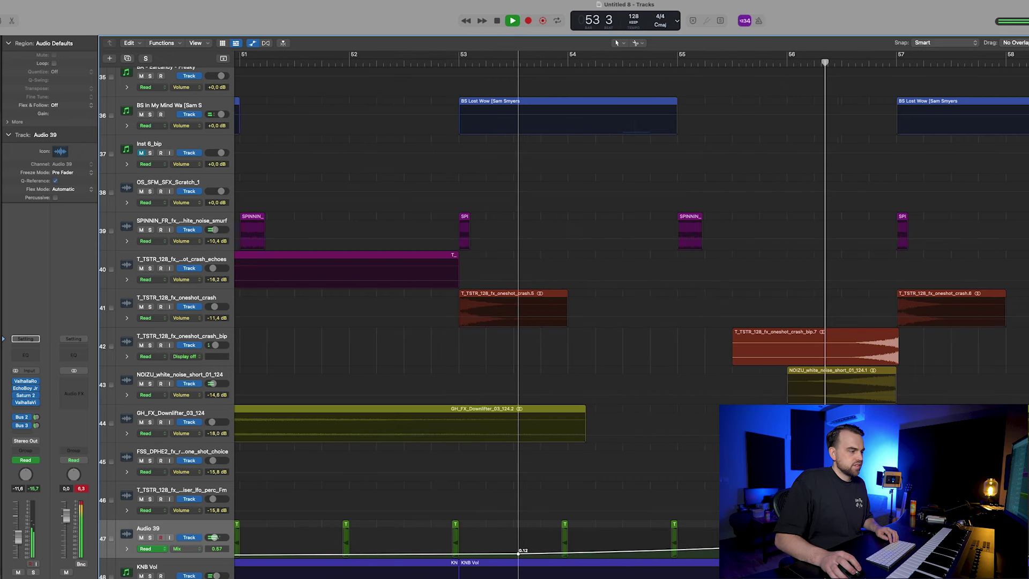
Step: Peak the Mix automation on Audio 39 at 0.87 near the end of bar 56 and drop it to 0 just before bar 57
{"action": "scroll", "coordinate": [518, 552], "scroll_direction": "down", "scroll_amount": 3}
{"action": "scroll", "coordinate": [518, 552], "scroll_direction": "down", "scroll_amount": 3}
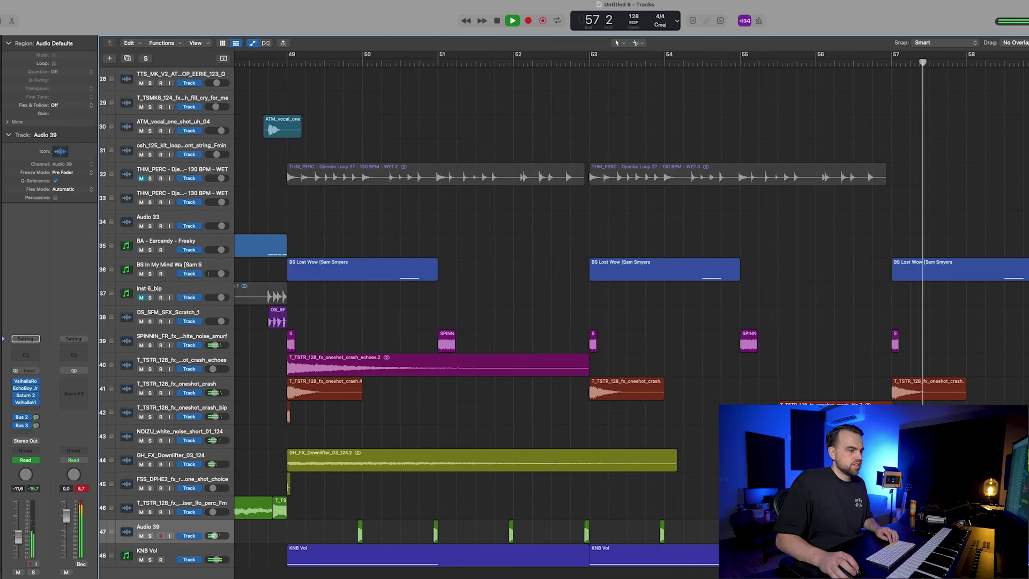
{"action": "scroll", "coordinate": [518, 552], "scroll_direction": "up", "scroll_amount": 4}
{"action": "scroll", "coordinate": [518, 552], "scroll_direction": "up", "scroll_amount": 3}
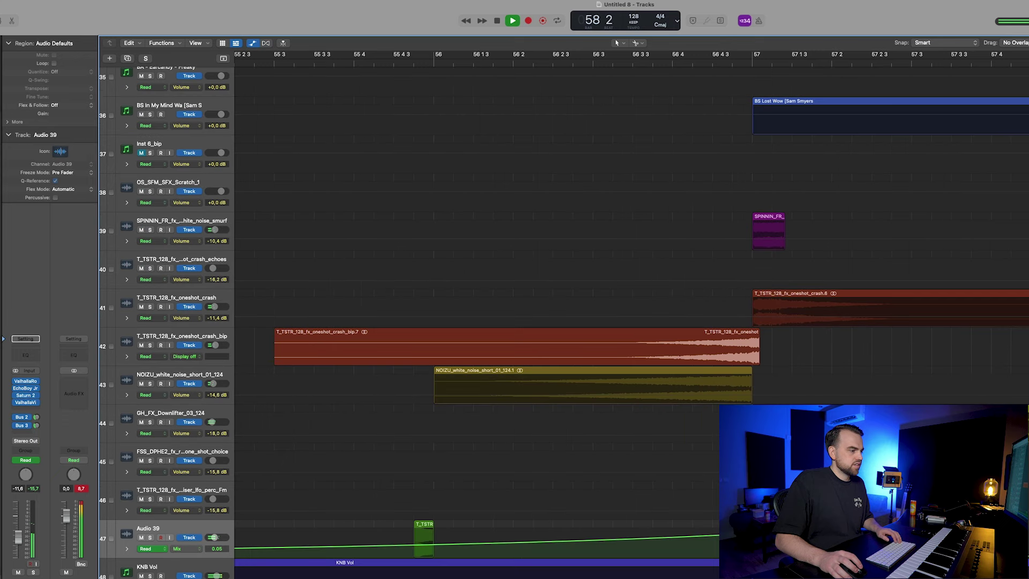
{"action": "left_click_drag", "start_coordinate": [700, 535], "coordinate": [699, 532]}
{"action": "left_click_drag", "start_coordinate": [752, 556], "coordinate": [739, 555]}
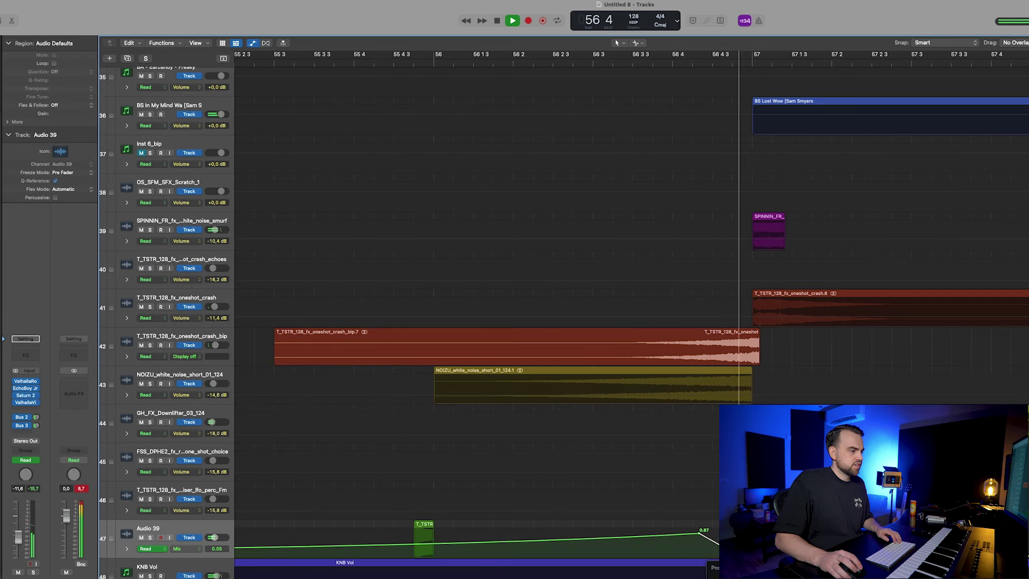
{"action": "scroll", "coordinate": [740, 555], "scroll_direction": "down", "scroll_amount": 6}
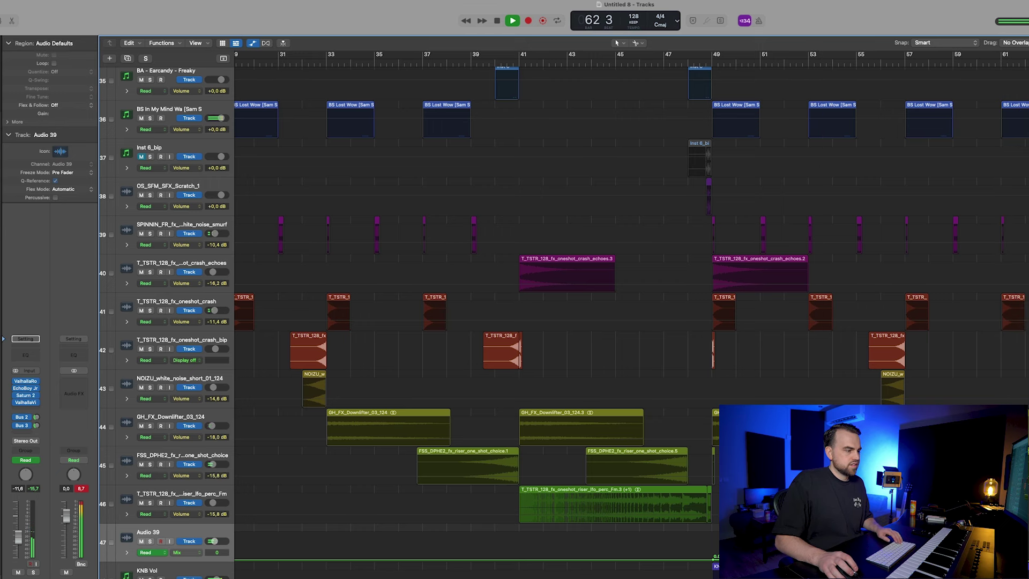
Step: Hide the automation and duplicate the eight Audio 39 slices further along the track, including their automation data
{"action": "key", "text": "a"}
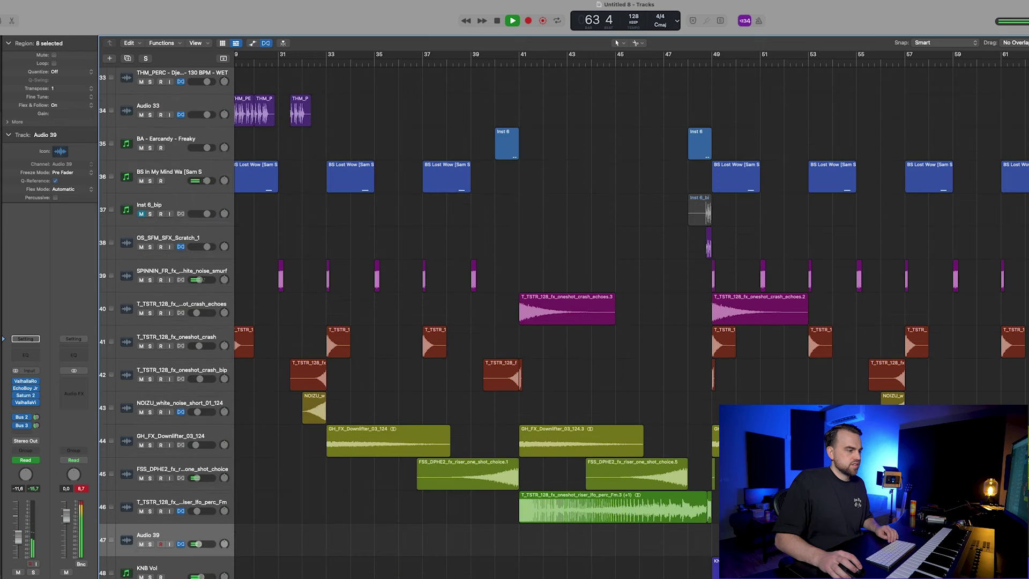
{"action": "key", "text": "comma"}
{"action": "key", "text": "comma"}
{"action": "key", "text": "comma"}
{"action": "key", "text": "comma"}
{"action": "key", "text": "comma"}
{"action": "key", "text": "comma"}
{"action": "key", "text": "comma"}
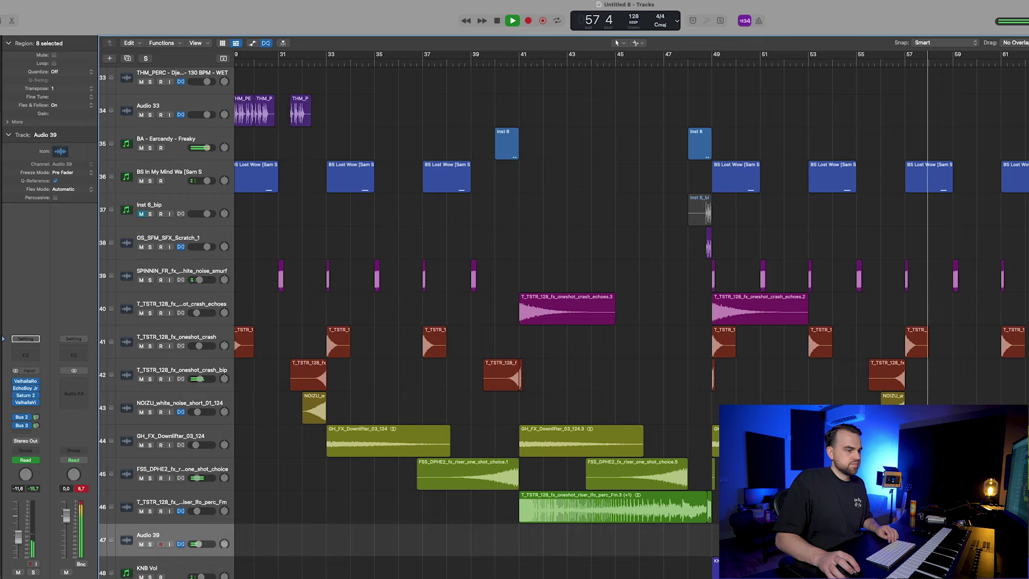
{"action": "key", "text": "super+v"}
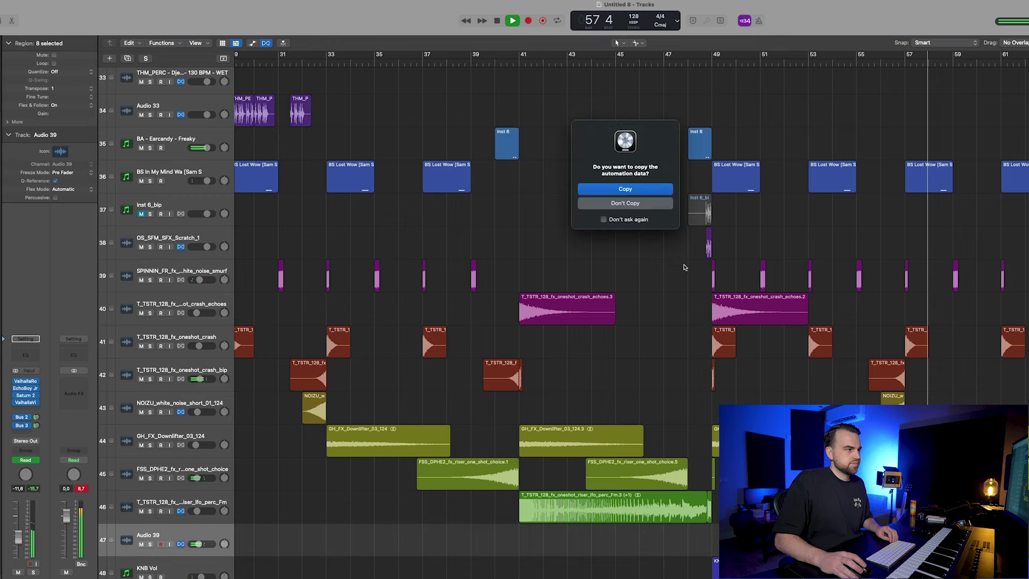
{"action": "left_click", "coordinate": [637, 191]}
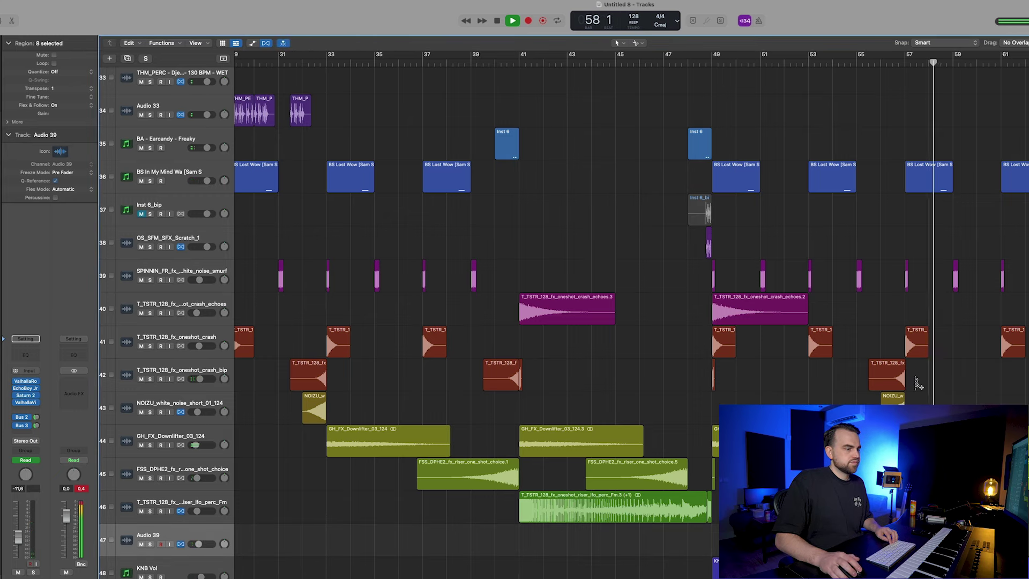
Step: Stop playback, select every track in the project and lower all the volume faders together by about 8.2 dB
{"action": "key", "text": "z"}
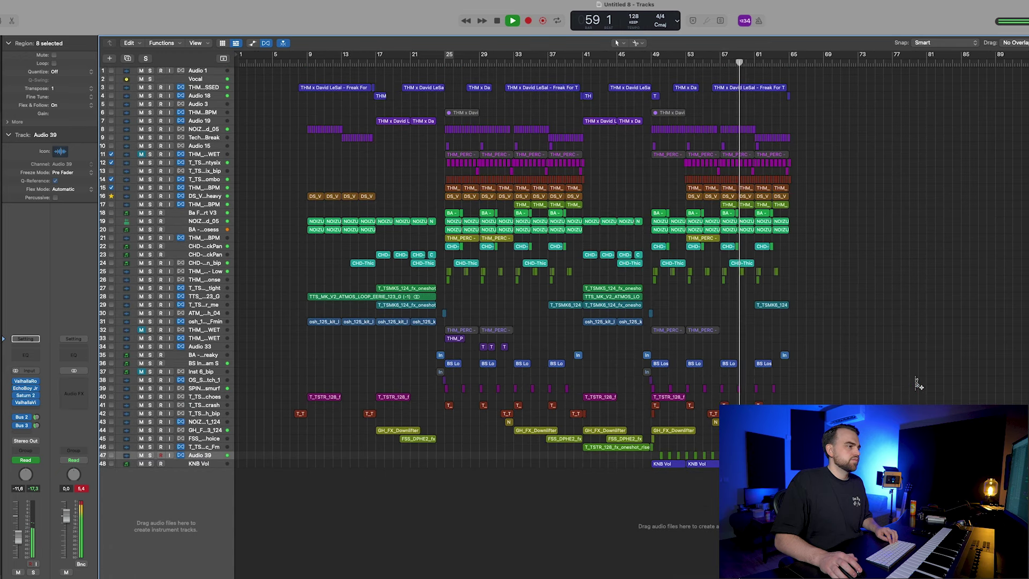
{"action": "key", "text": "space"}
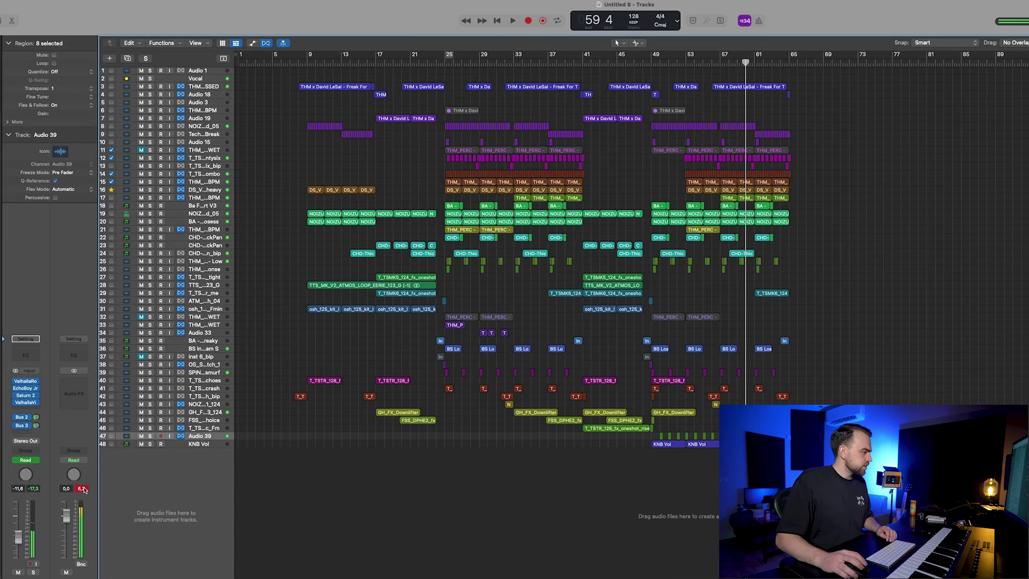
{"action": "left_click", "coordinate": [196, 70]}
{"action": "key", "text": "super+a"}
{"action": "key", "text": "super+Down"}
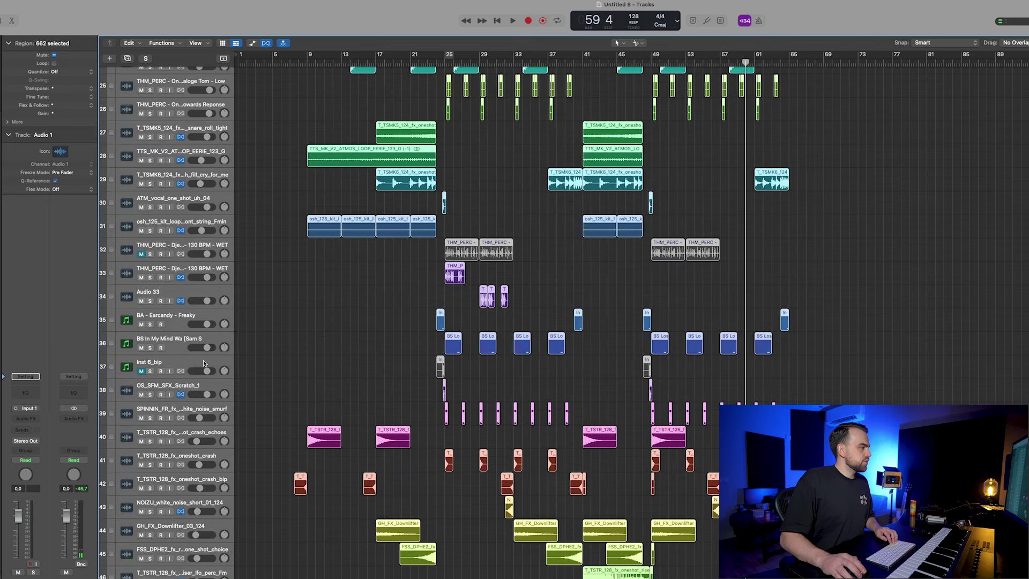
{"action": "key", "text": "super+Down"}
{"action": "left_click_drag", "start_coordinate": [208, 353], "coordinate": [201, 352]}
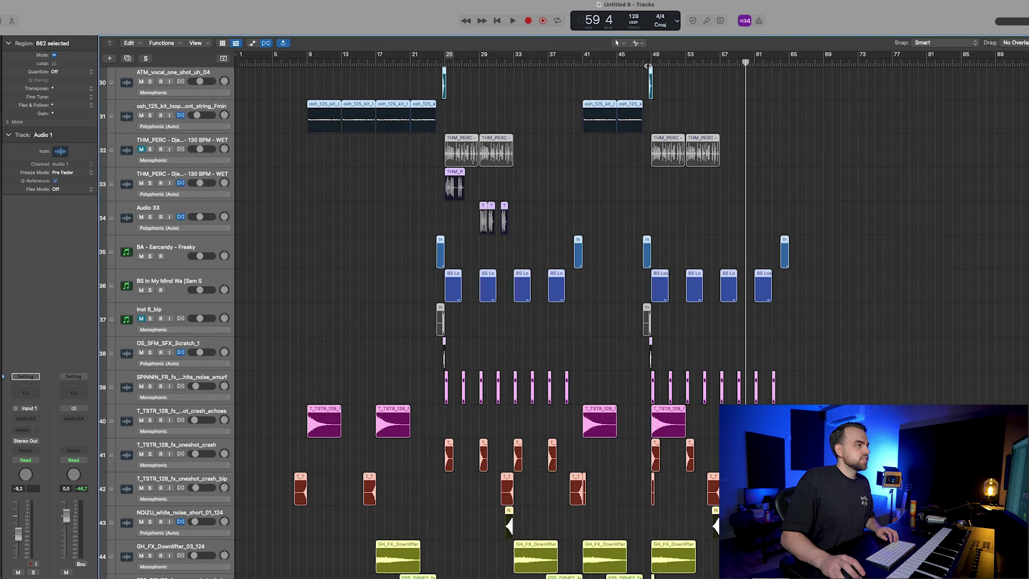
Step: Play from bar 49 and load the saved Master Main channel strip setting on the stereo output
{"action": "left_click", "coordinate": [647, 65]}
{"action": "key", "text": "space"}
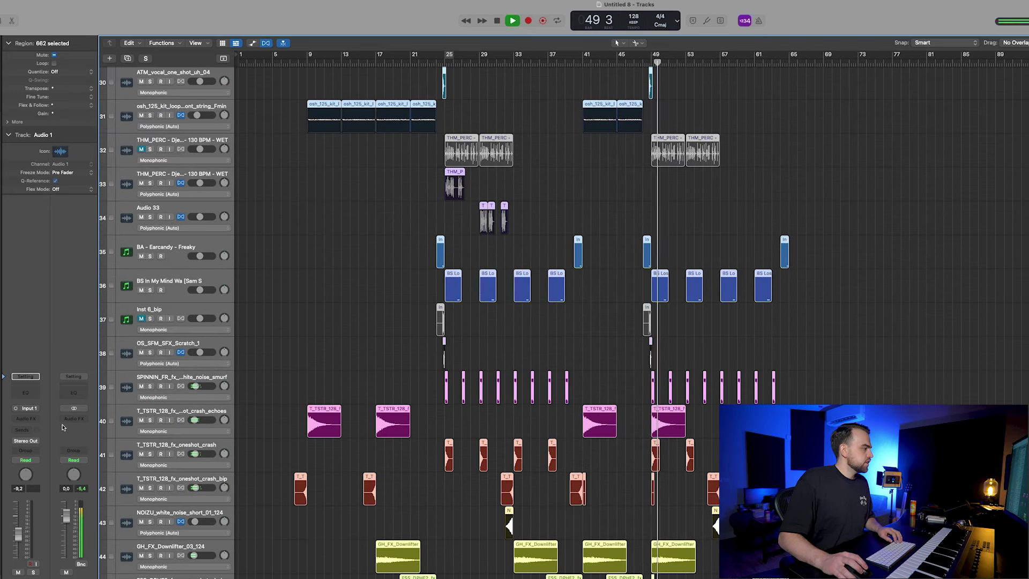
{"action": "left_click", "coordinate": [73, 376]}
{"action": "mouse_move", "coordinate": [139, 531]}
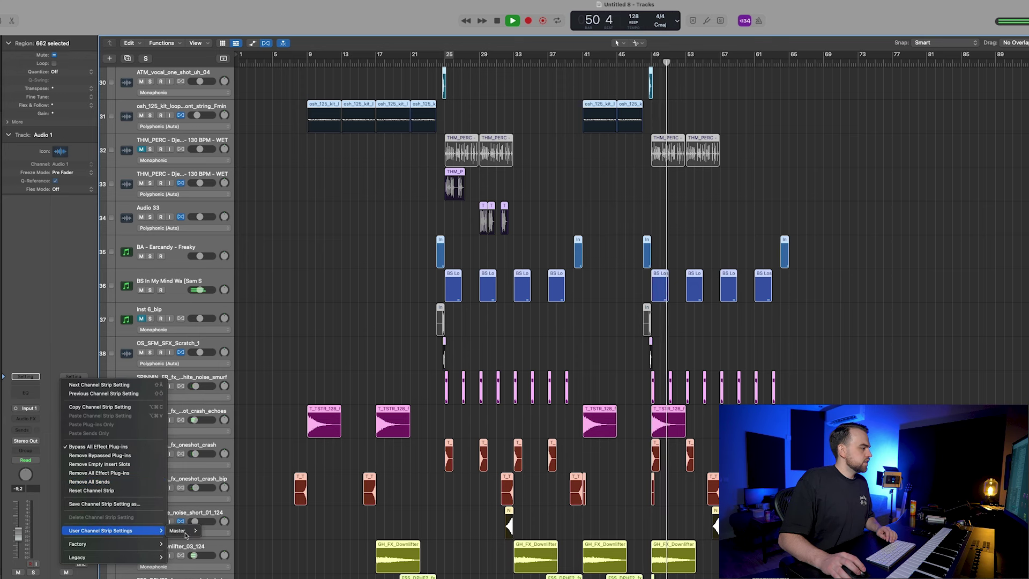
{"action": "mouse_move", "coordinate": [185, 530]}
{"action": "left_click", "coordinate": [225, 539]}
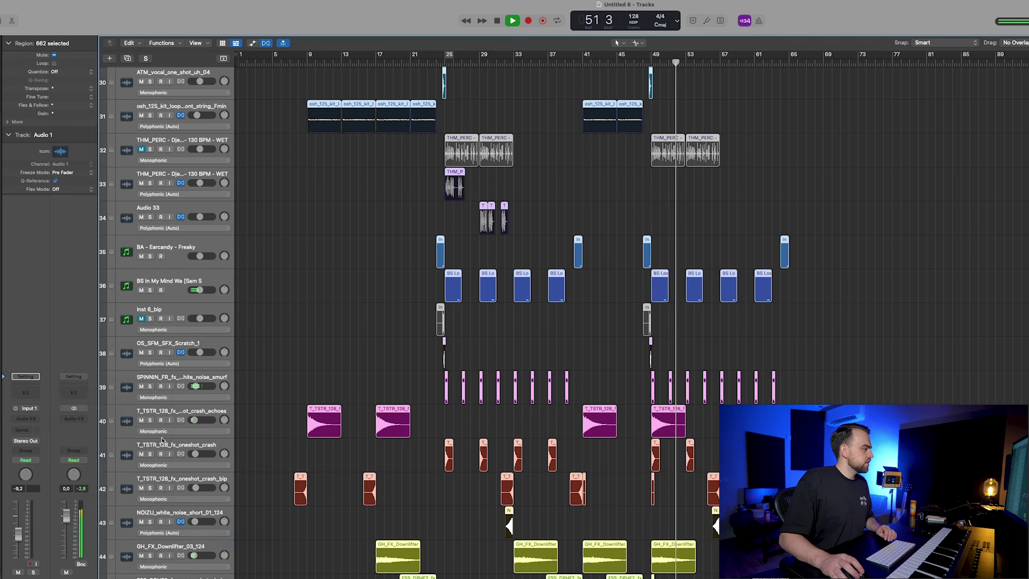
Step: Select the NOIZU_kick_tech_house_thud_05 instrument track, stop playback and bypass the mastering plug-ins in the Master Main chain
{"action": "scroll", "coordinate": [162, 440], "scroll_direction": "up", "scroll_amount": 15}
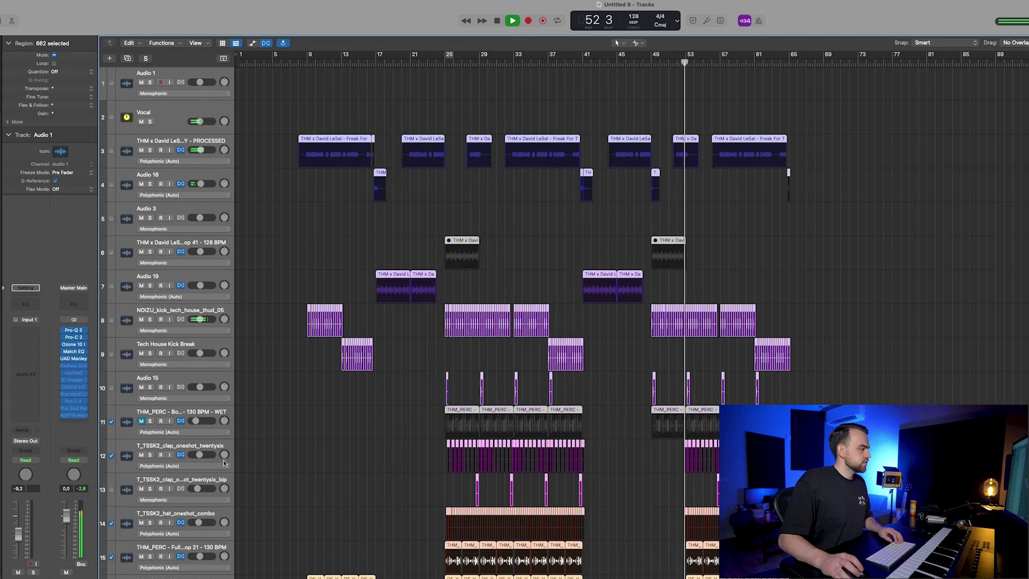
{"action": "left_click", "coordinate": [176, 480]}
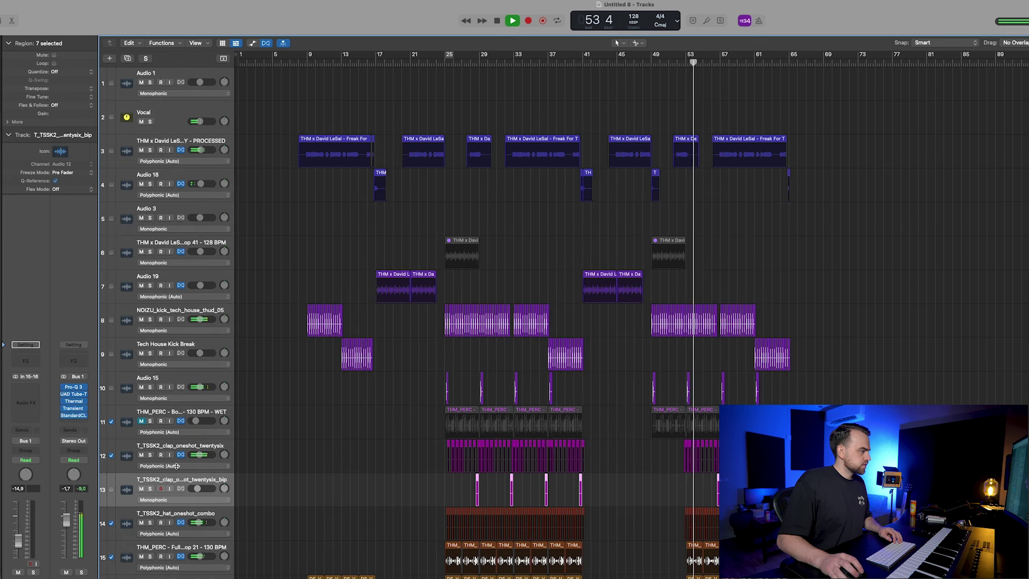
{"action": "left_click", "coordinate": [168, 411]}
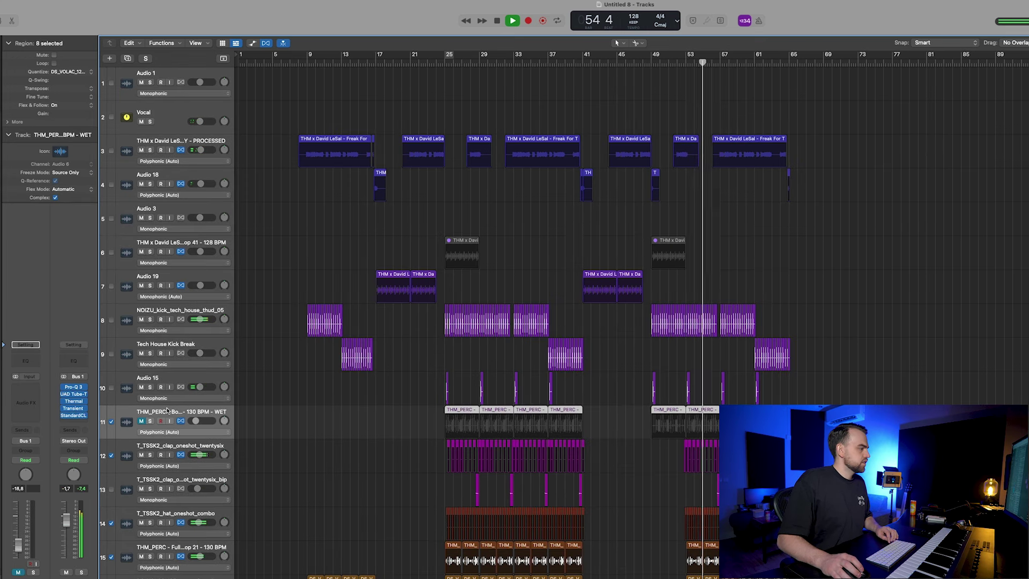
{"action": "scroll", "coordinate": [171, 455], "scroll_direction": "down", "scroll_amount": 5}
{"action": "left_click", "coordinate": [175, 510]}
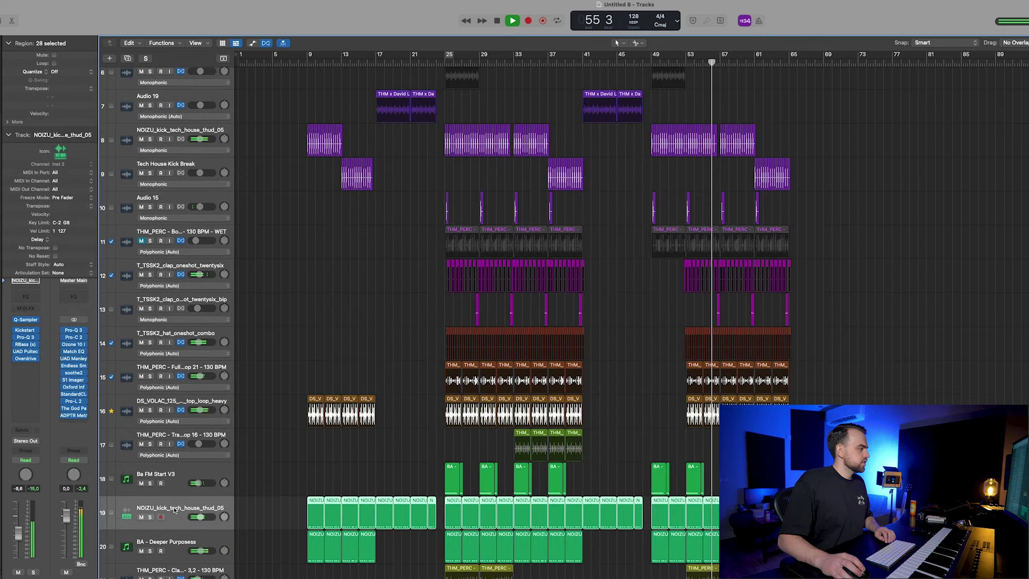
{"action": "key", "text": "space"}
{"action": "key", "text": "super+Up"}
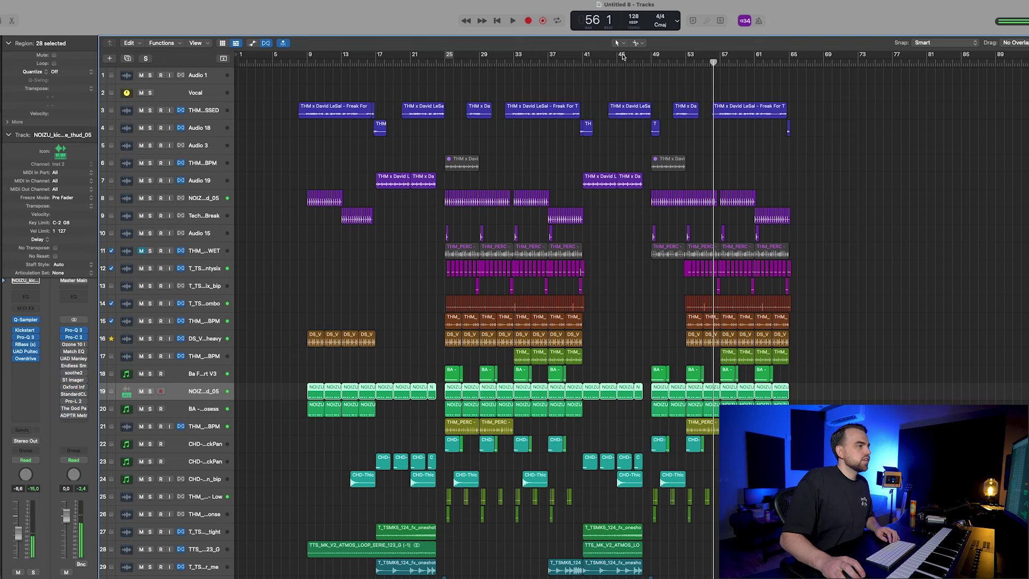
Step: Loop playback over bars 49 to 53 and raise the threshold of the Pro-C 2 compressor on the master output
{"action": "left_click_drag", "start_coordinate": [654, 59], "coordinate": [687, 59]}
{"action": "key", "text": "space"}
{"action": "left_click", "coordinate": [79, 338]}
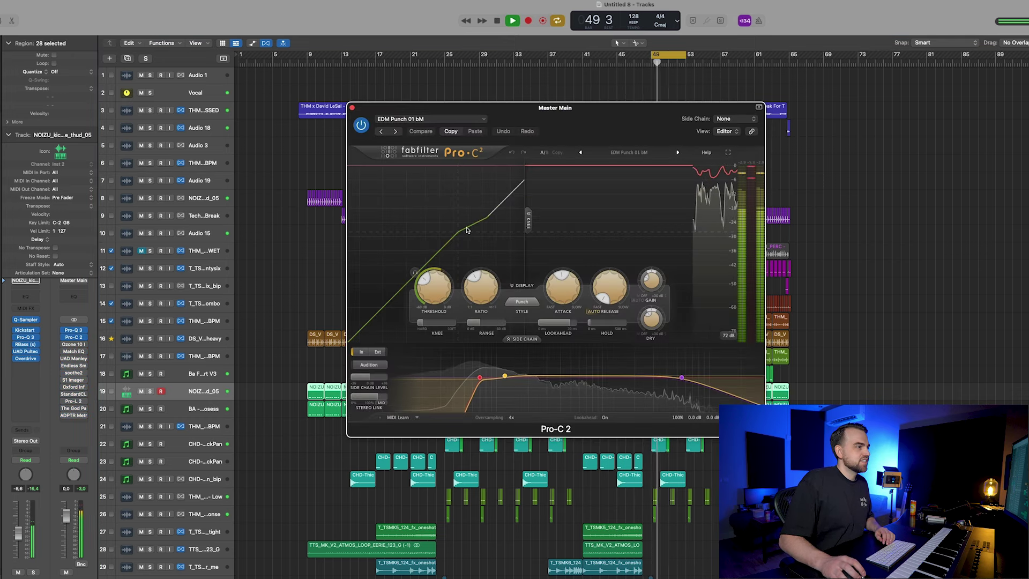
{"action": "left_click_drag", "start_coordinate": [434, 296], "coordinate": [435, 276]}
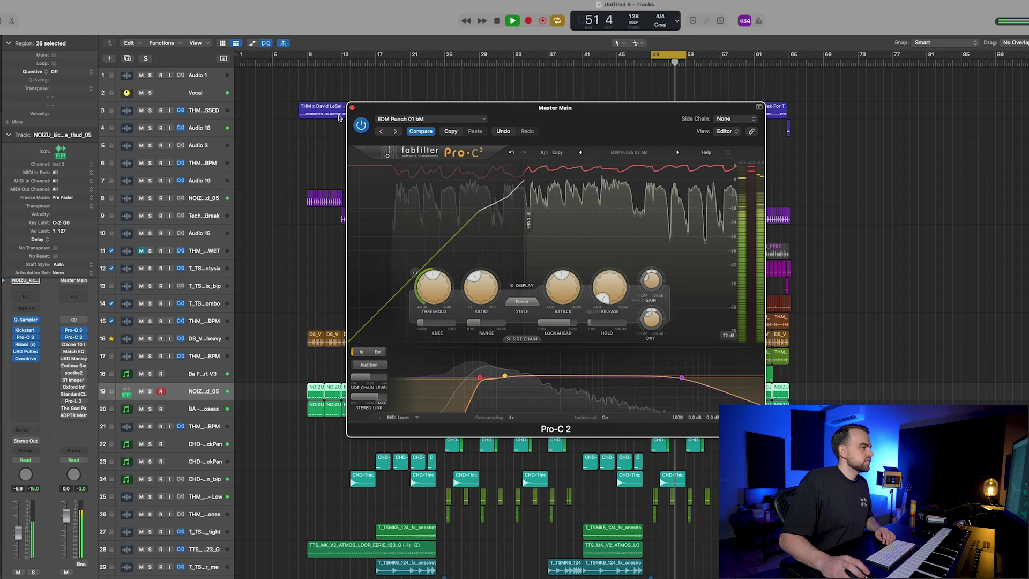
{"action": "left_click", "coordinate": [352, 107]}
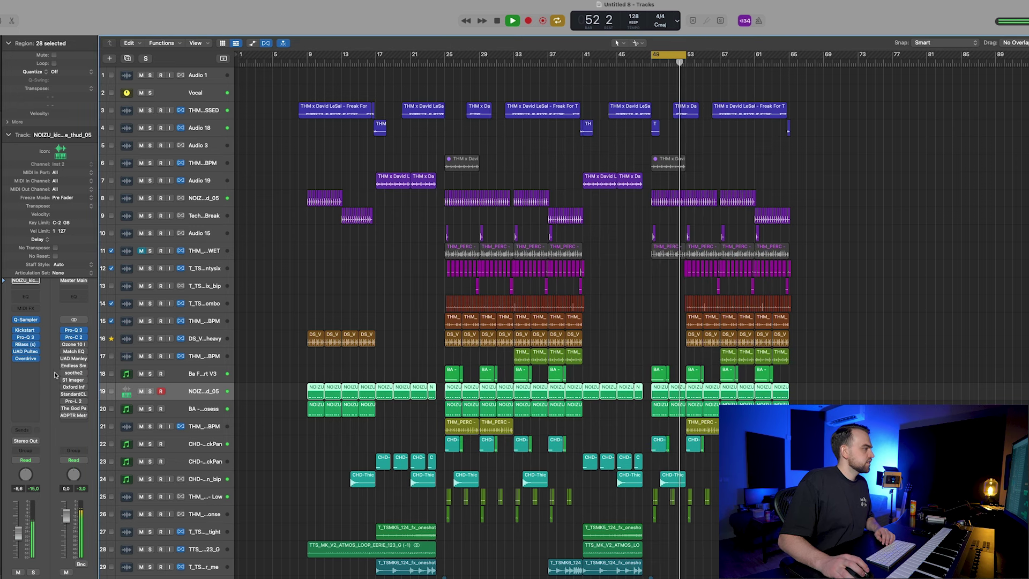
Step: Set the stereo width of bands 1 to 4 in the master's Ozone 10 Imager to -100, 49, 36 and -23
{"action": "left_click", "coordinate": [73, 345]}
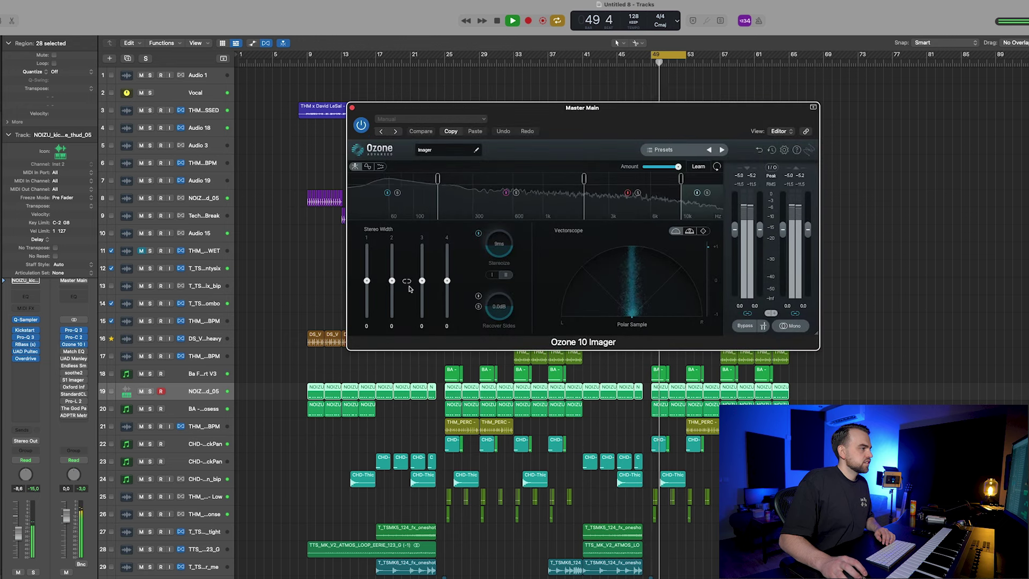
{"action": "left_click_drag", "start_coordinate": [367, 281], "coordinate": [370, 324]}
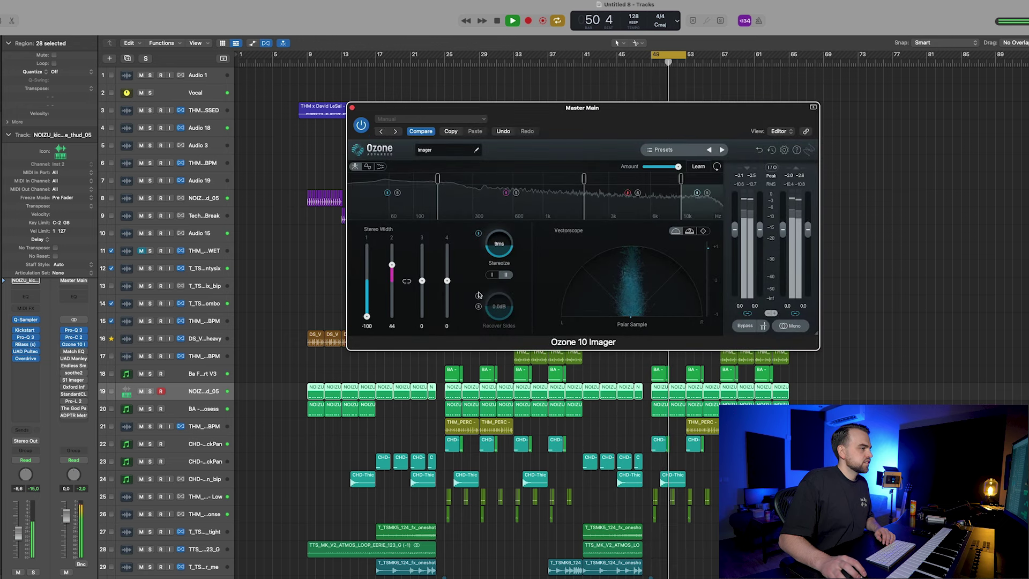
{"action": "left_click_drag", "start_coordinate": [447, 280], "coordinate": [446, 289]}
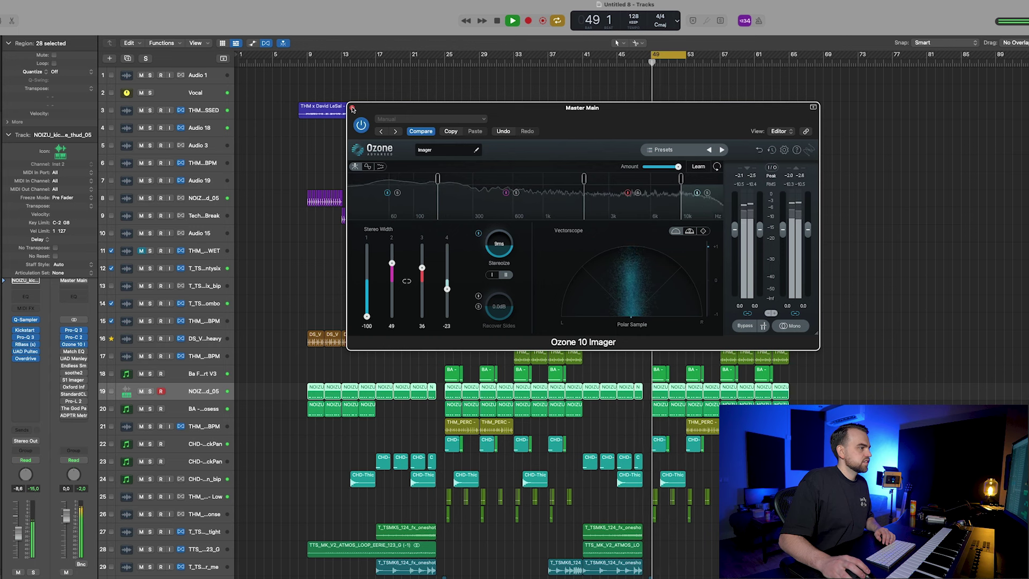
{"action": "key", "text": "super+w"}
Step: Reset the Vocal track's volume fader to 0 dB and fit the whole arrangement in view
{"action": "left_click", "coordinate": [208, 94]}
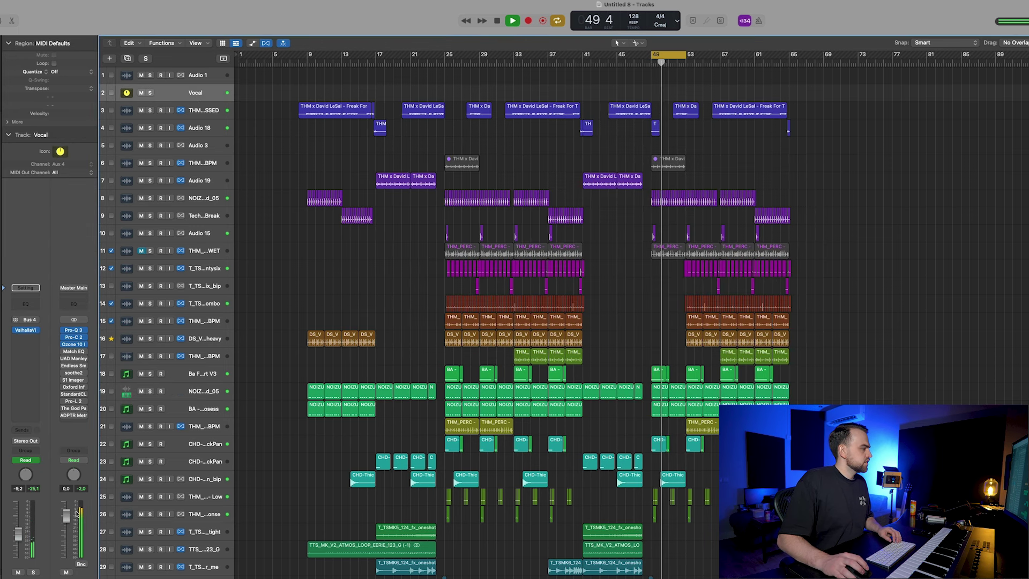
{"action": "left_click", "coordinate": [20, 533], "text": "alt"}
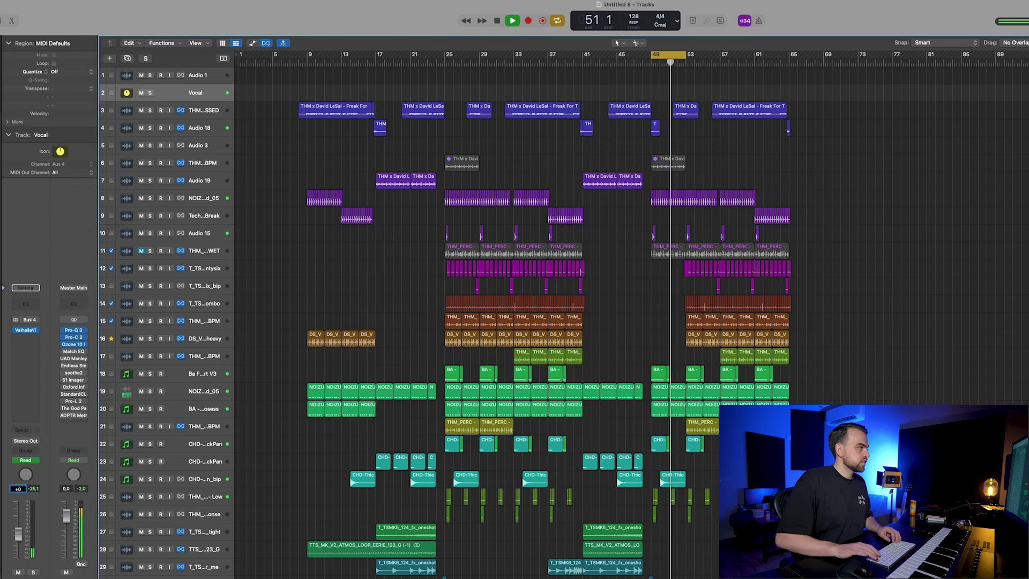
{"action": "scroll", "coordinate": [208, 308], "scroll_direction": "down", "scroll_amount": 8}
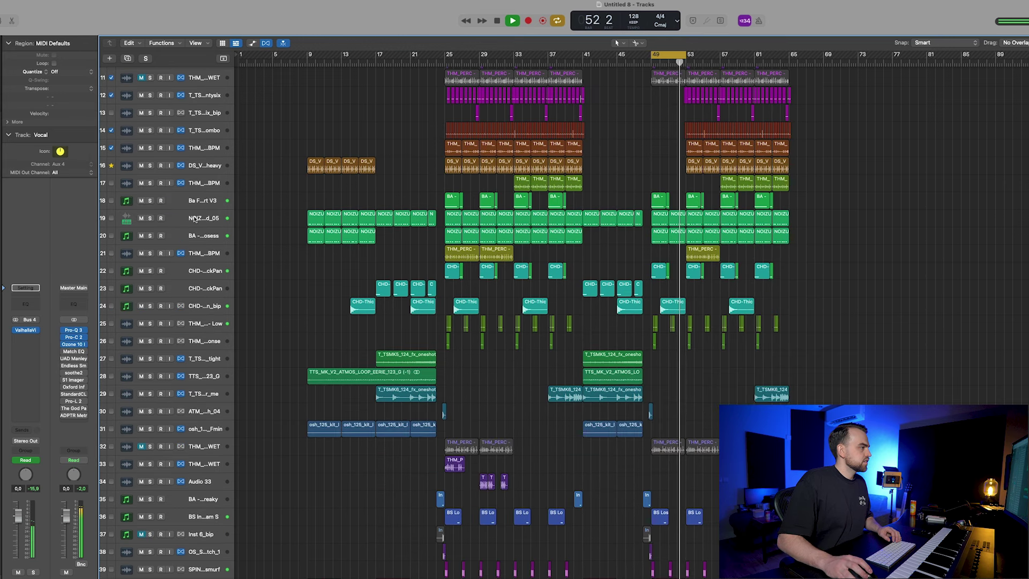
{"action": "scroll", "coordinate": [208, 308], "scroll_direction": "down", "scroll_amount": 1}
{"action": "scroll", "coordinate": [207, 308], "scroll_direction": "down", "scroll_amount": 4}
{"action": "scroll", "coordinate": [208, 308], "scroll_direction": "up", "scroll_amount": 12}
{"action": "key", "text": "z"}
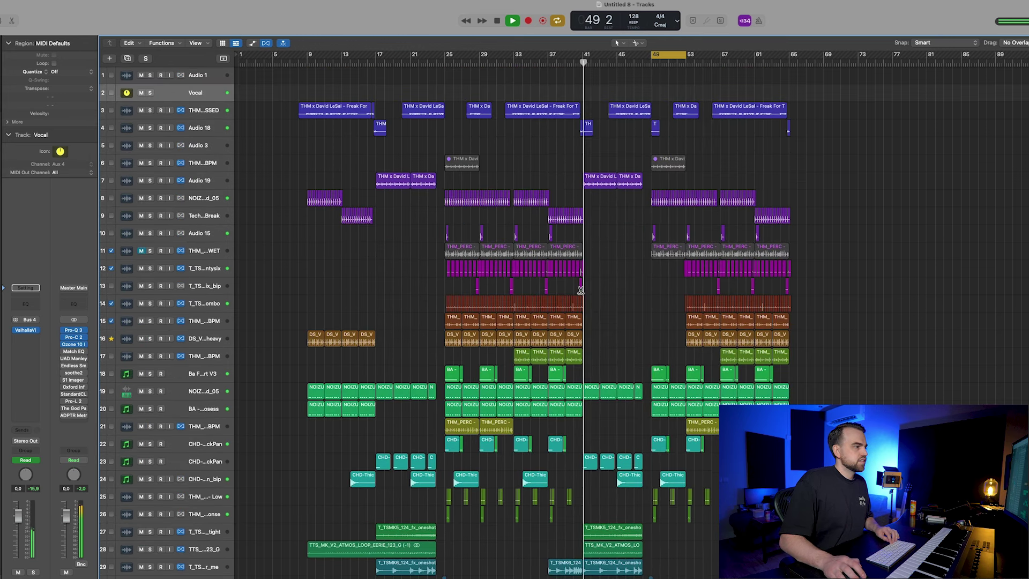
Step: Enable UAD Manley Massive Passive, Endless Smile, soothe2 and S1 Imager in the Master Main chain
{"action": "left_click", "coordinate": [72, 358]}
{"action": "left_click", "coordinate": [65, 366]}
{"action": "left_click", "coordinate": [65, 373]}
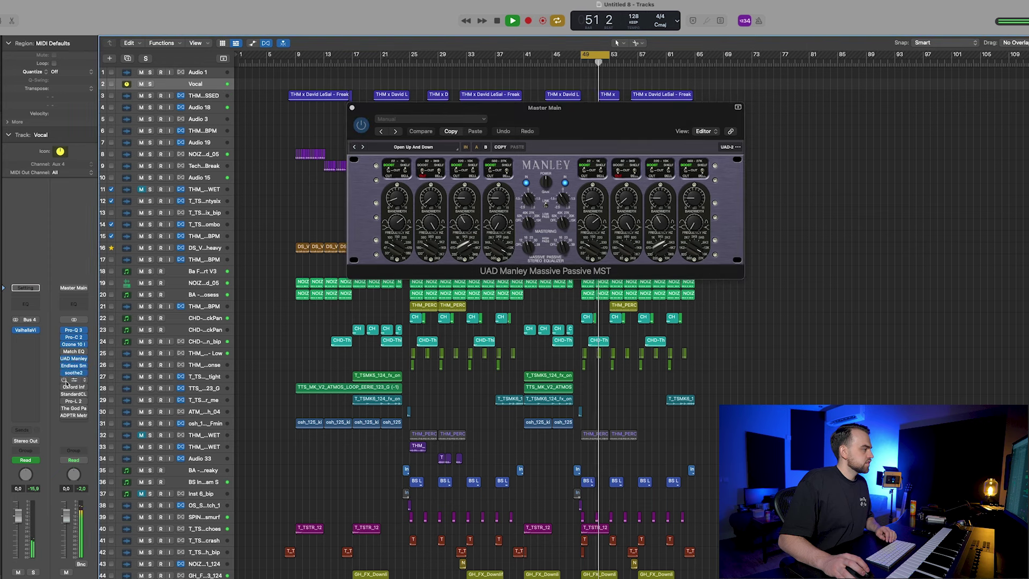
{"action": "left_click", "coordinate": [66, 381]}
{"action": "left_click", "coordinate": [64, 381]}
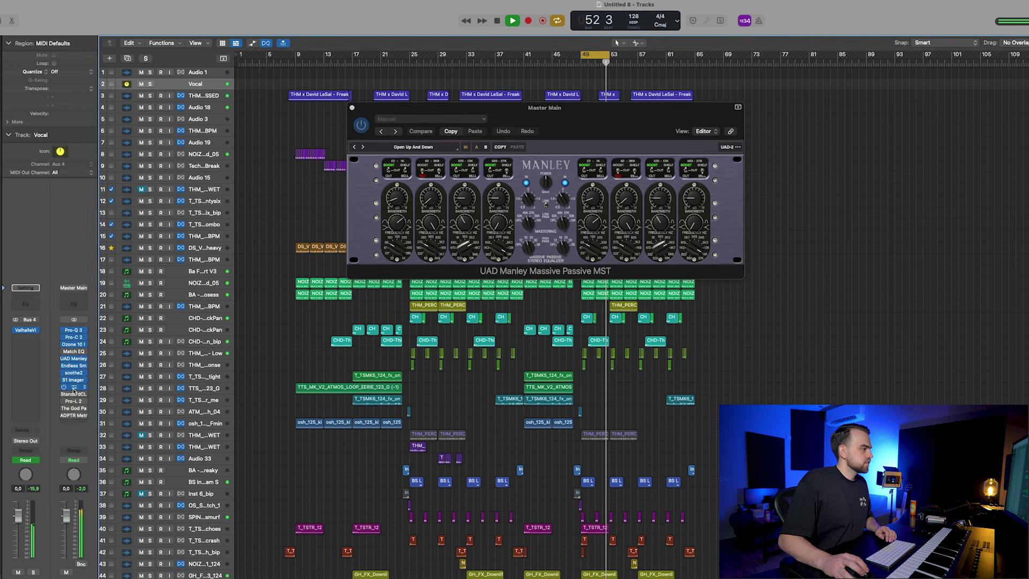
Step: Set the Oxford Inflator's Effect to 71.7 % and StandardCLIP's Clip level to -4.80 dB on the master output
{"action": "left_click", "coordinate": [73, 387]}
{"action": "left_click_drag", "start_coordinate": [430, 285], "coordinate": [439, 219]}
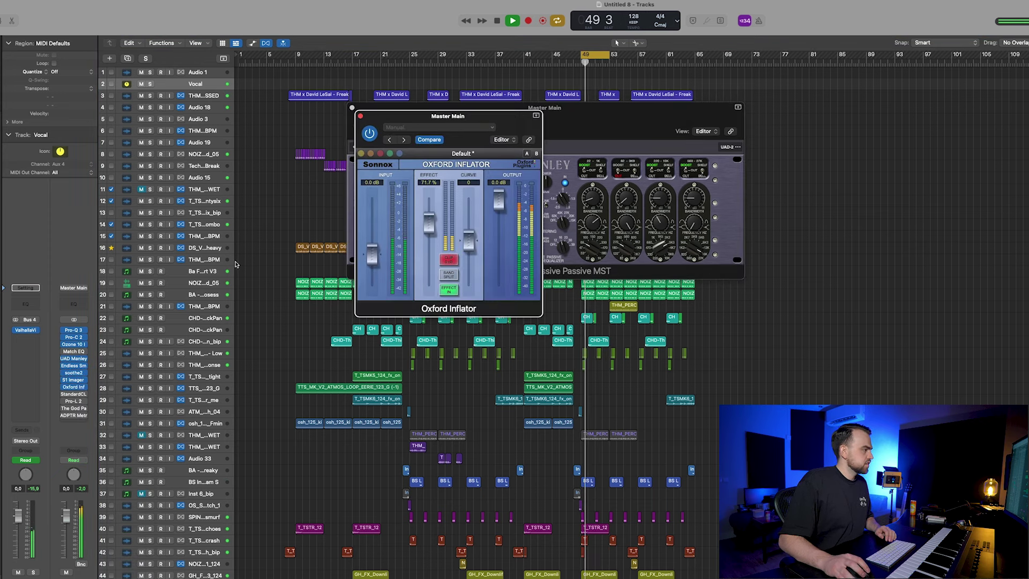
{"action": "left_click", "coordinate": [74, 394]}
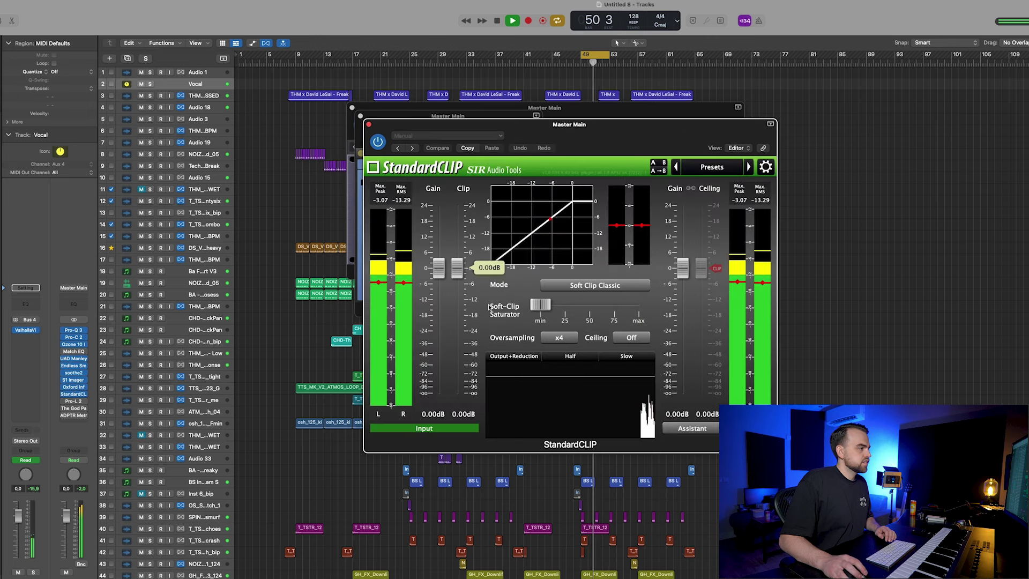
{"action": "left_click_drag", "start_coordinate": [457, 271], "coordinate": [458, 286]}
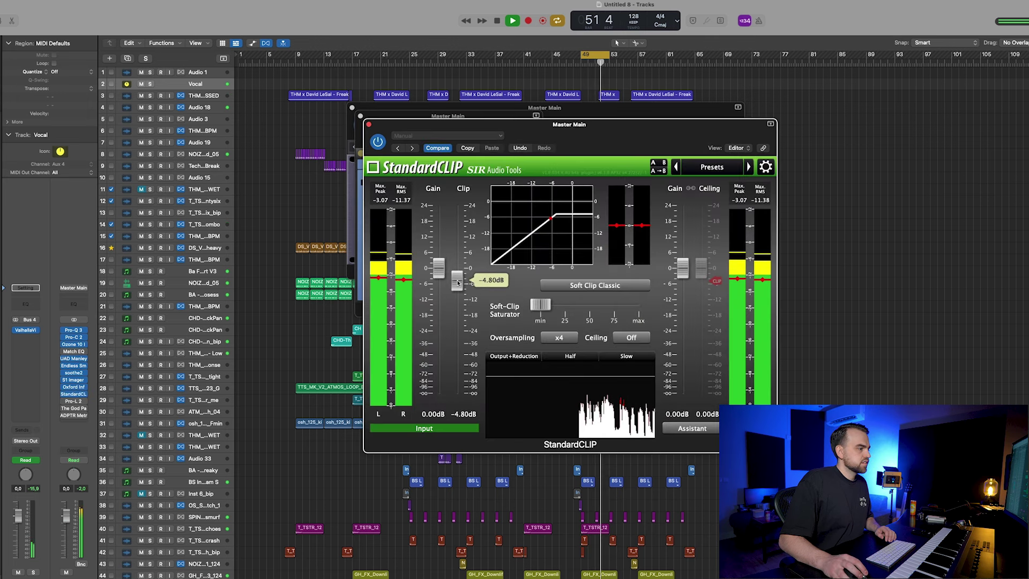
{"action": "left_click", "coordinate": [369, 126]}
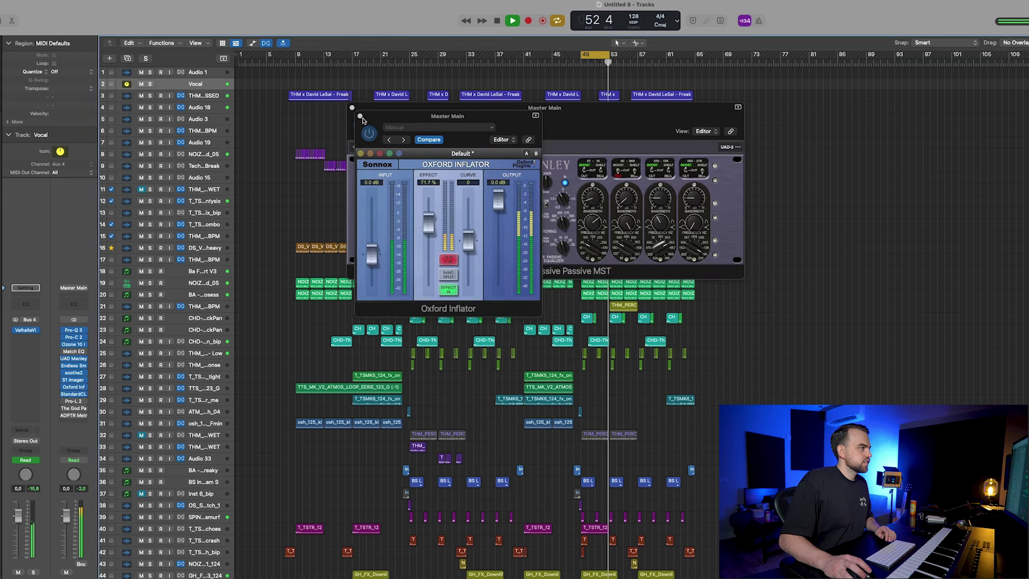
{"action": "left_click", "coordinate": [360, 116]}
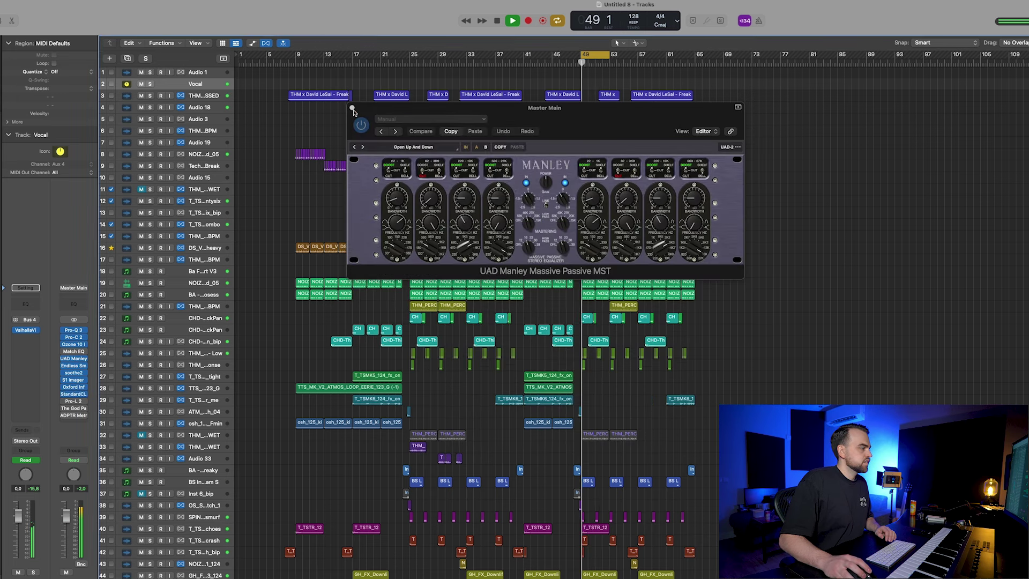
Step: Raise the gain of the master's Pro-L 2 limiter to about 6.2 dB and close the remaining plug-in windows
{"action": "left_click", "coordinate": [70, 400]}
{"action": "left_click_drag", "start_coordinate": [379, 347], "coordinate": [382, 344]}
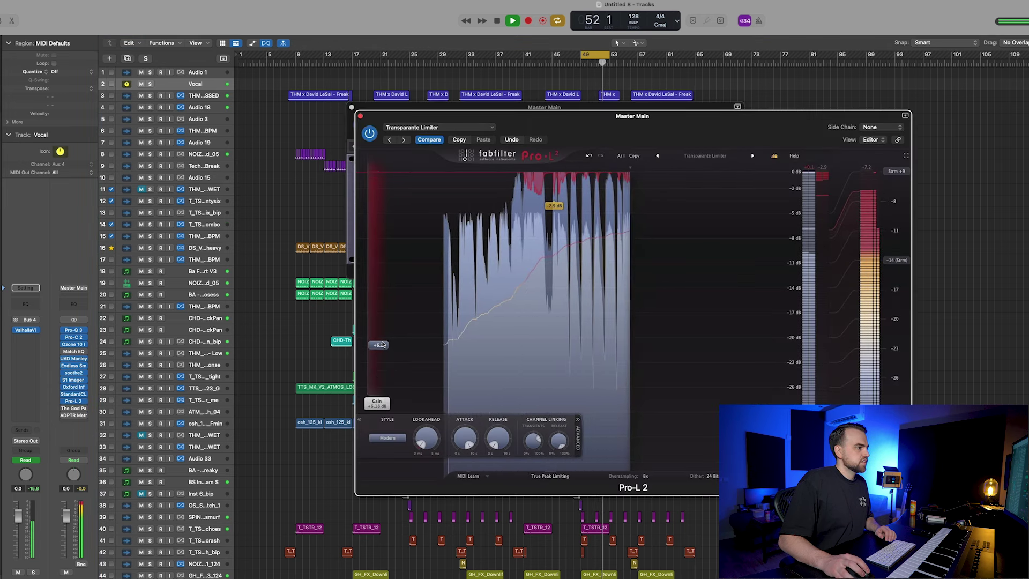
{"action": "left_click", "coordinate": [360, 116]}
{"action": "left_click", "coordinate": [352, 107]}
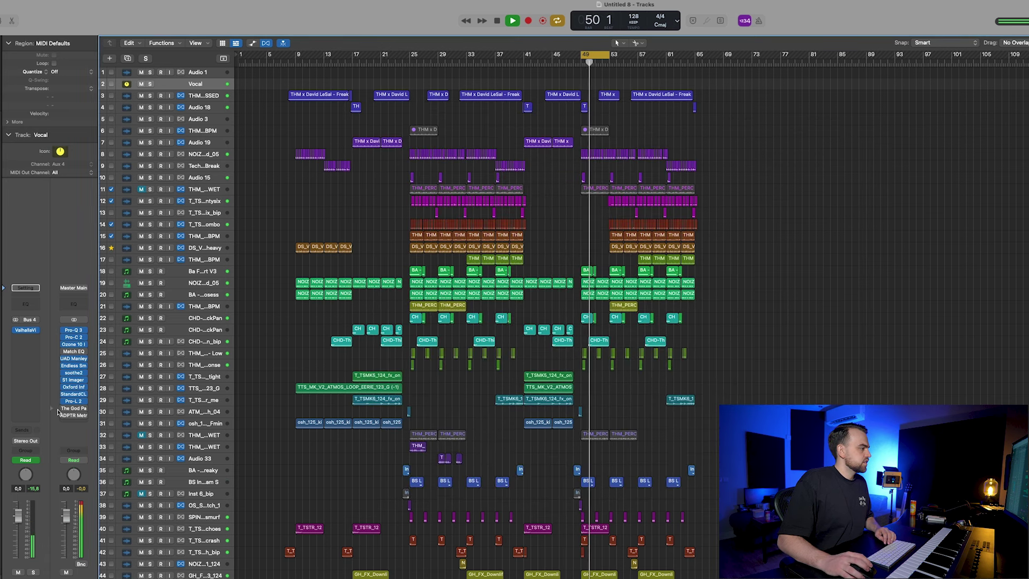
Step: Turn up the amount in The God Particle on the master output from 0%
{"action": "left_click", "coordinate": [75, 409]}
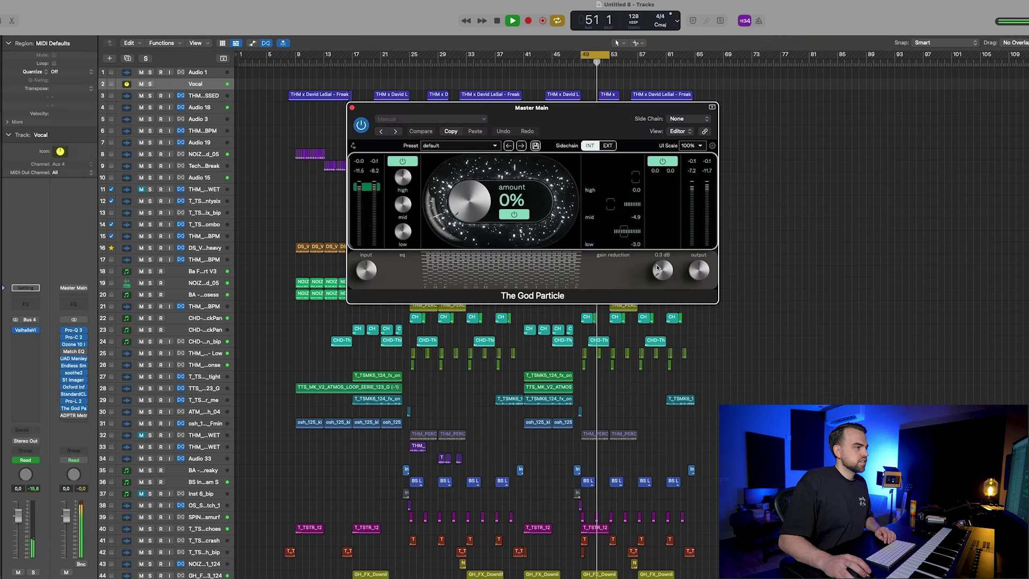
{"action": "left_click_drag", "start_coordinate": [469, 201], "coordinate": [470, 139]}
{"action": "left_click", "coordinate": [352, 109]}
Step: Lower the volumes of the NOIZU_kick_tech_house_thud_05 and BA - Deeper Purposess tracks together, bringing BA - Deeper Purposess to -10.6 dB
{"action": "key", "text": "super+Down"}
{"action": "key", "text": "super+Down"}
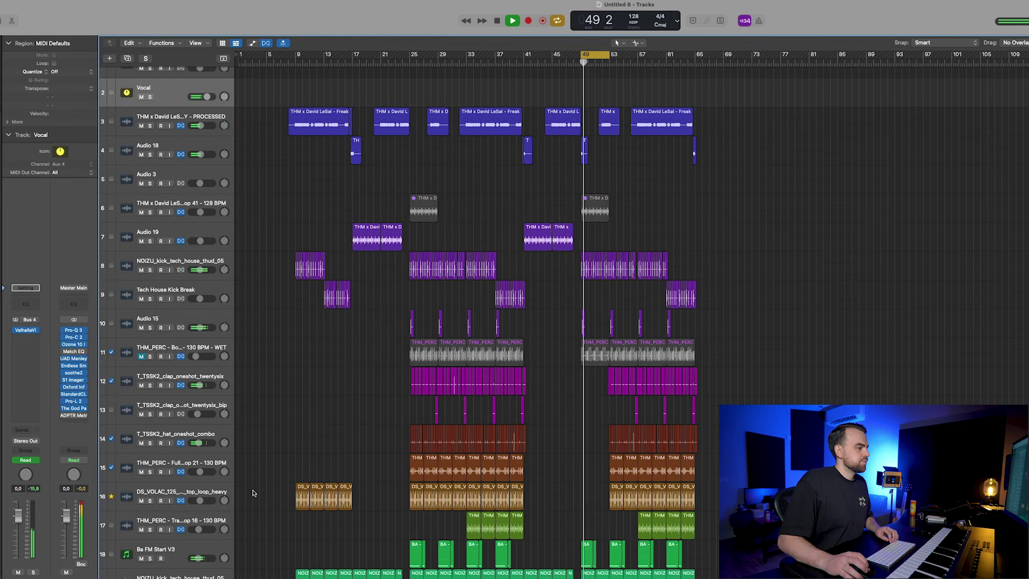
{"action": "scroll", "coordinate": [297, 495], "scroll_direction": "down", "scroll_amount": 5}
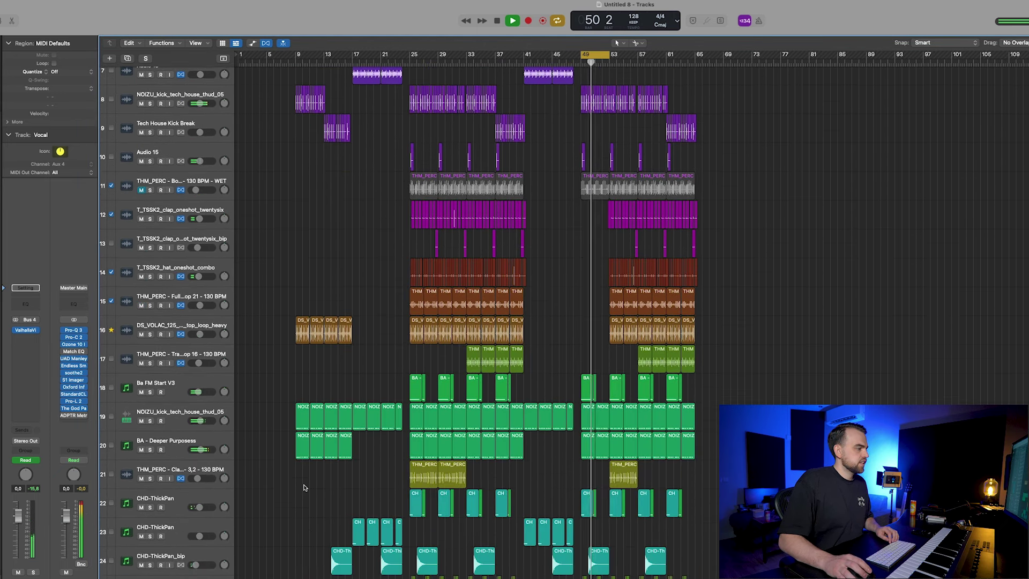
{"action": "left_click", "coordinate": [195, 411]}
{"action": "left_click", "coordinate": [217, 440]}
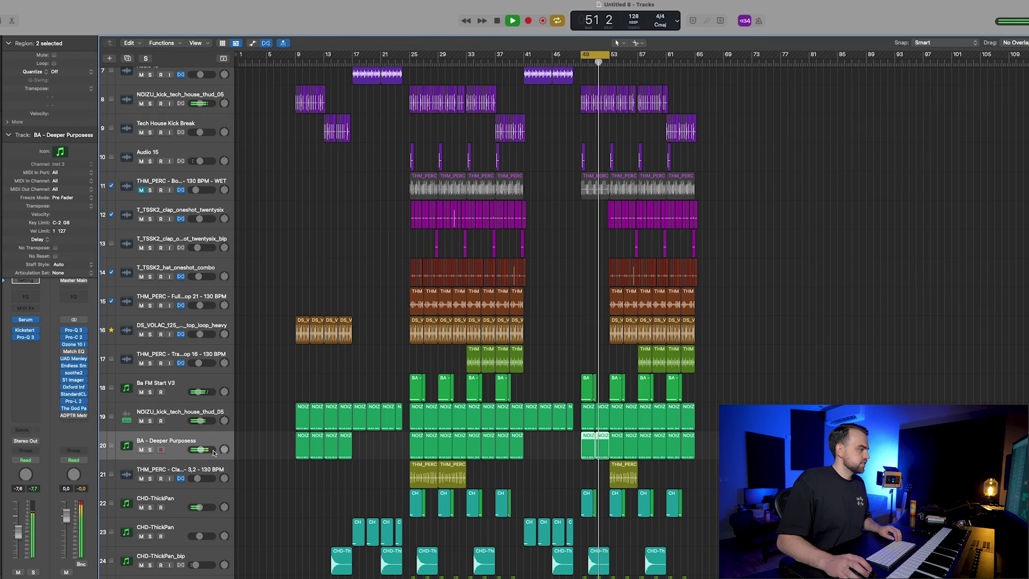
{"action": "left_click", "coordinate": [185, 418], "text": "shift"}
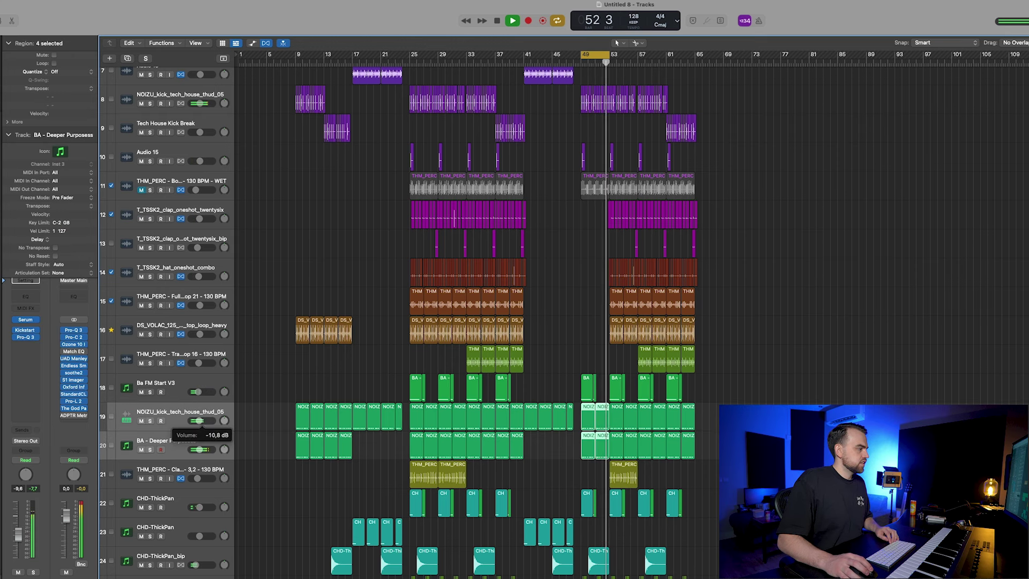
{"action": "left_click_drag", "start_coordinate": [199, 420], "coordinate": [199, 421]}
Step: Turn off cycle playback and play the arrangement from just before bar 25 into the first drop
{"action": "key", "text": "super+Up"}
{"action": "key", "text": "super+Up"}
{"action": "key", "text": "super+Up"}
{"action": "key", "text": "super+Up"}
{"action": "key", "text": "super+Up"}
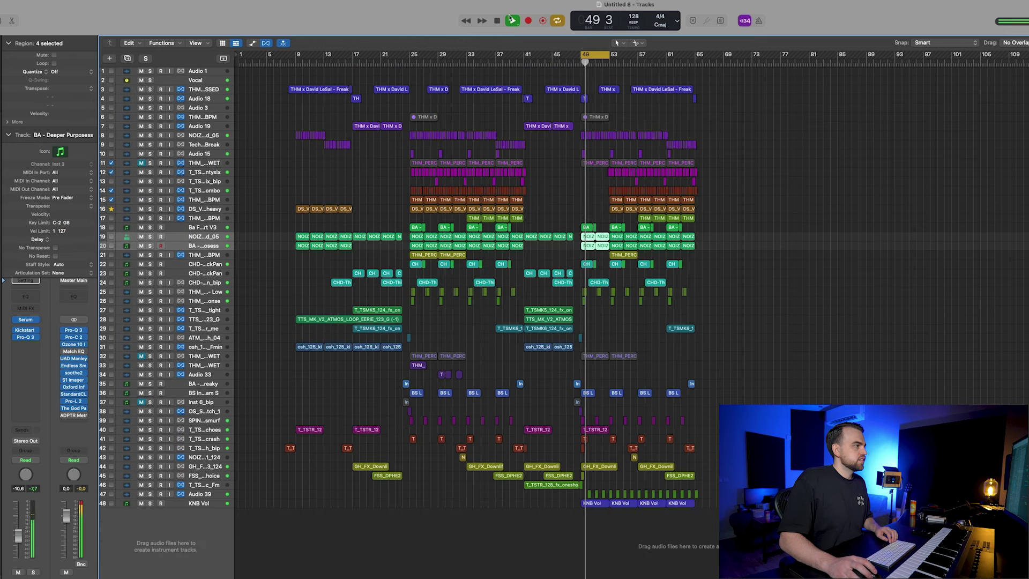
{"action": "left_click", "coordinate": [404, 63]}
{"action": "left_click", "coordinate": [585, 55]}
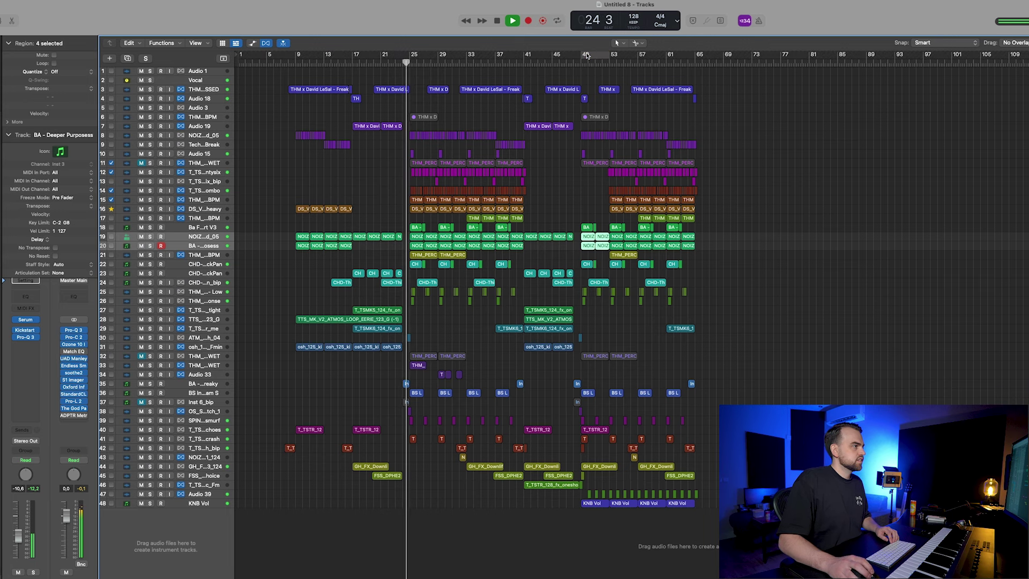
{"action": "key", "text": "super+Right"}
{"action": "key", "text": "super+Right"}
{"action": "key", "text": "super+Left"}
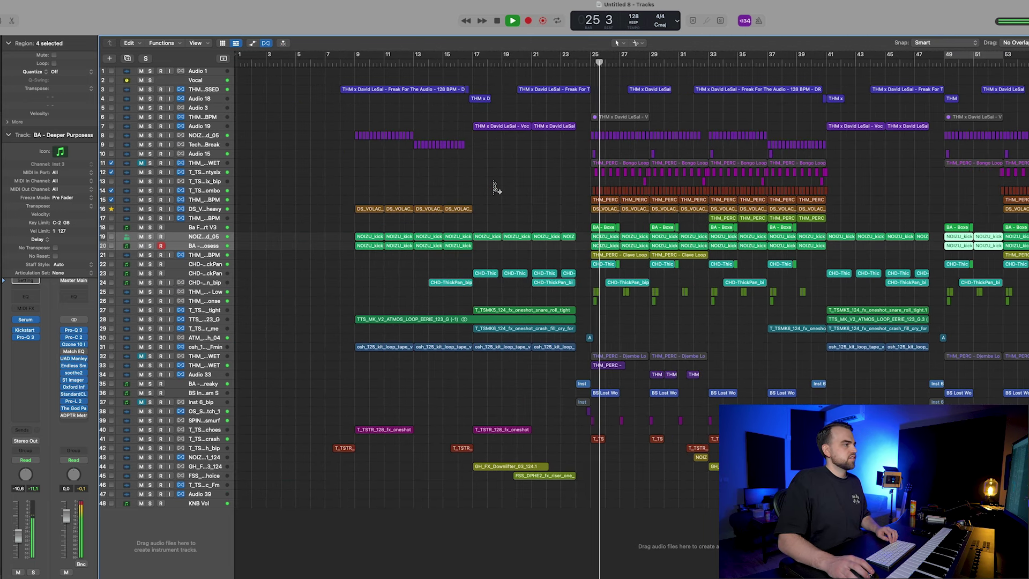
{"action": "key", "text": "super+Left"}
{"action": "key", "text": "super+Left"}
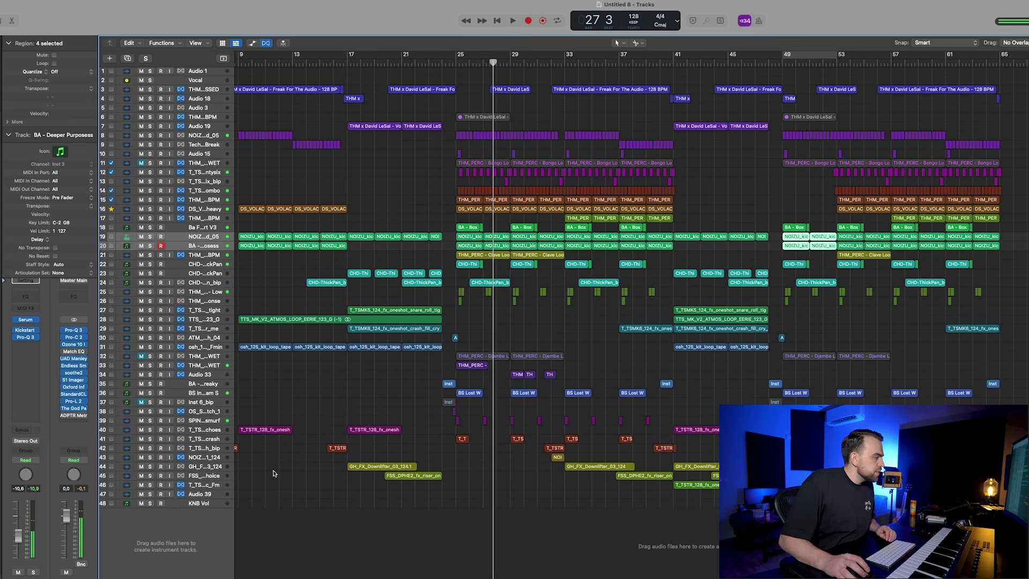
Step: Create an empty region on the Master Main track spanning bars 17 to 25
{"action": "right_click", "coordinate": [353, 519]}
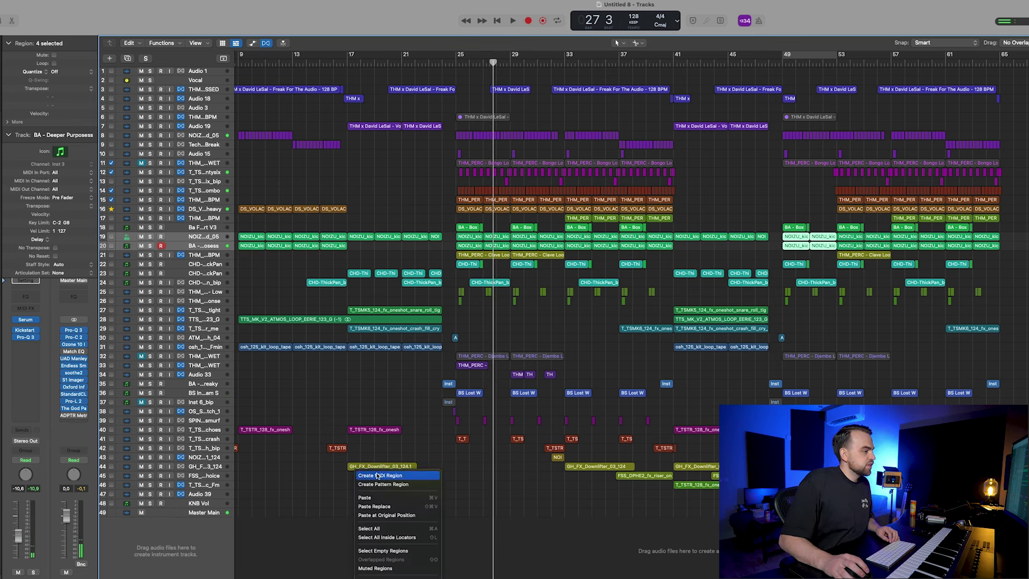
{"action": "left_click", "coordinate": [377, 476]}
{"action": "left_click_drag", "start_coordinate": [362, 513], "coordinate": [451, 516]}
Step: Automate Endless Smile Intensity on Master Main, rising from 0.00 at bar 17 to 0.28 just before bar 24, then dropping to 0.00
{"action": "key", "text": "a"}
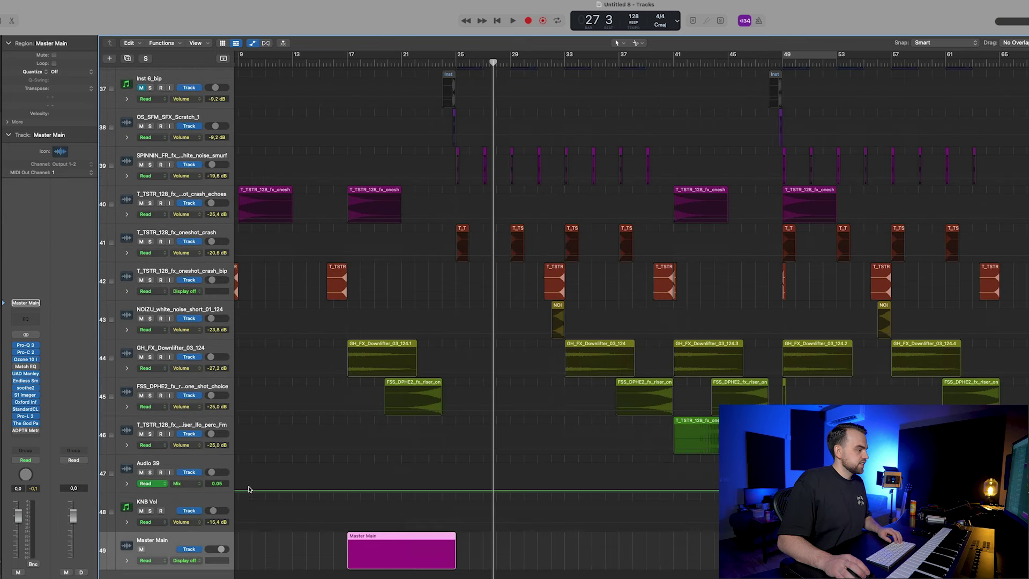
{"action": "left_click", "coordinate": [182, 532]}
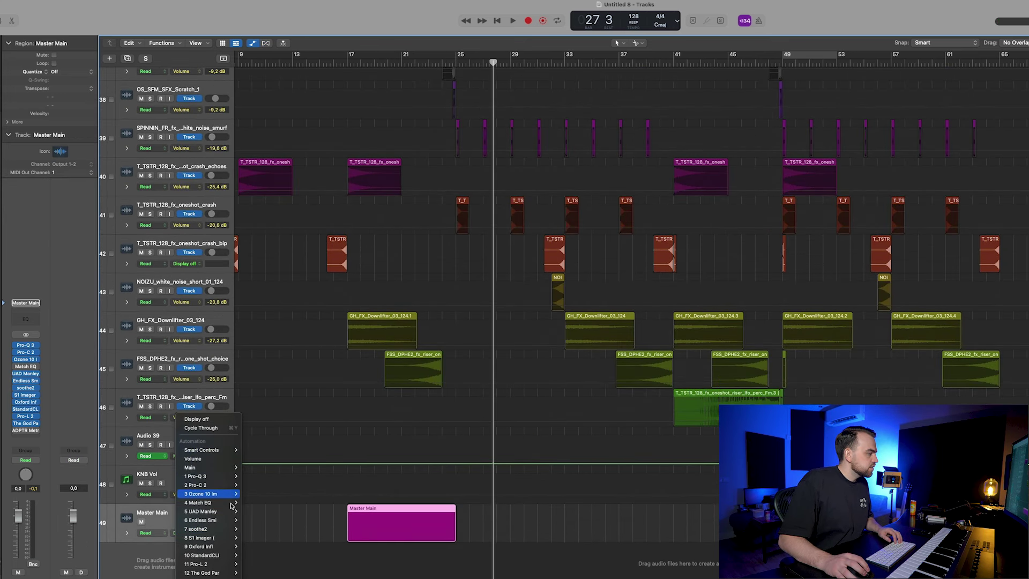
{"action": "left_click", "coordinate": [254, 520]}
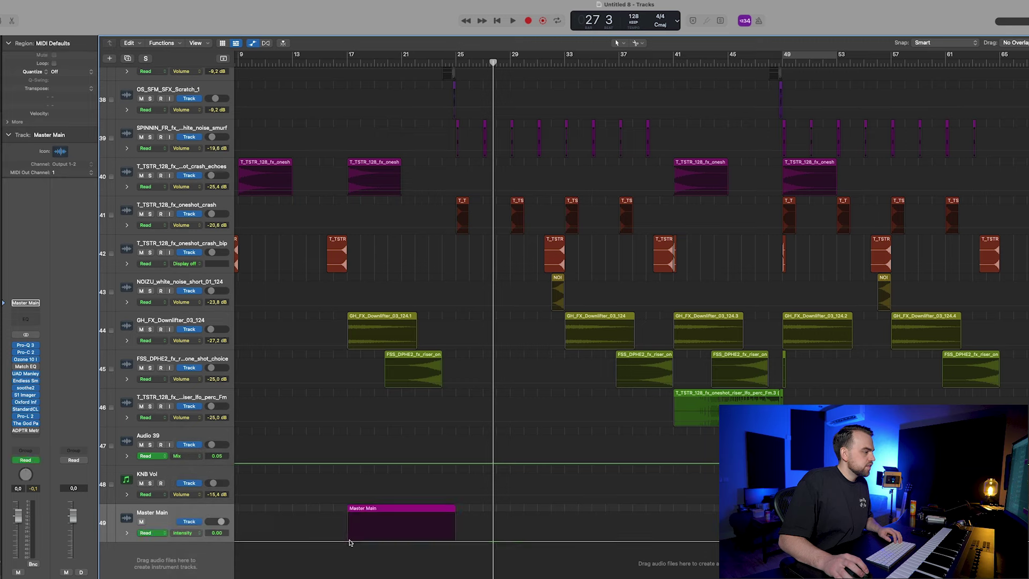
{"action": "left_click", "coordinate": [443, 541]}
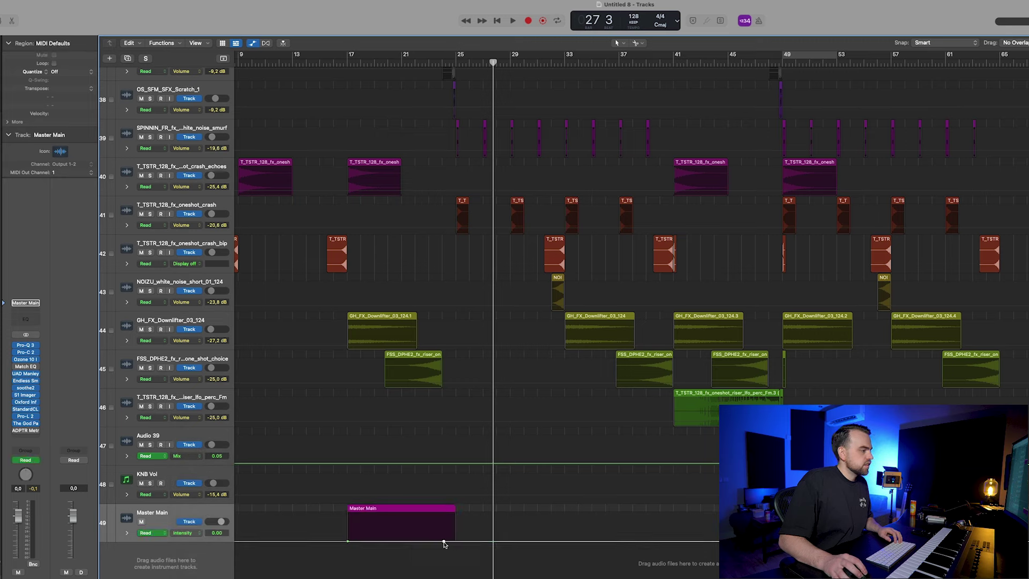
{"action": "left_click", "coordinate": [443, 542]}
{"action": "left_click_drag", "start_coordinate": [444, 541], "coordinate": [439, 534]}
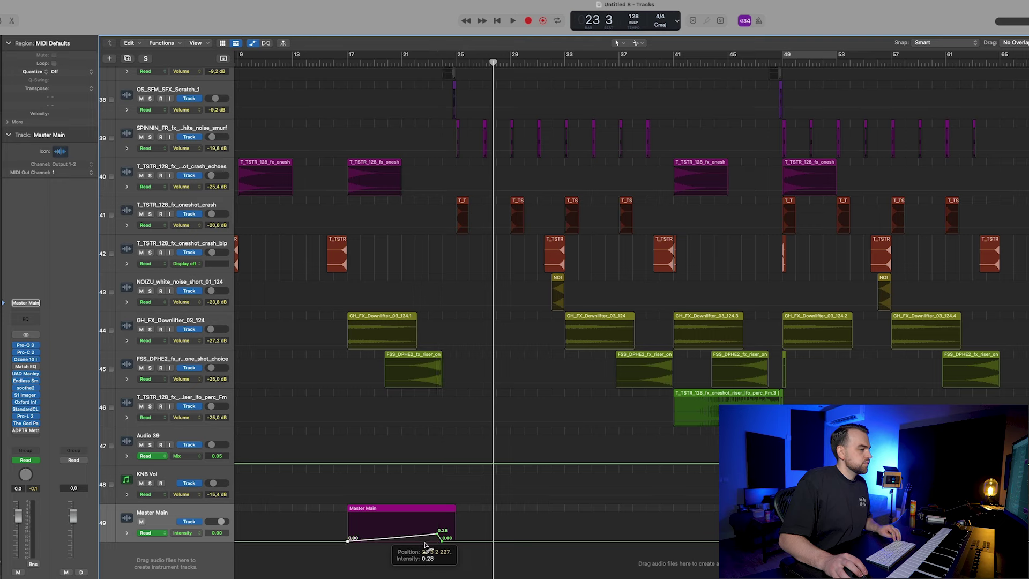
Step: Automate the S1 Imager Gain on Master Main from 0.0 dB at bar 17 down to -2.0 dB just before bar 25
{"action": "left_click", "coordinate": [194, 534]}
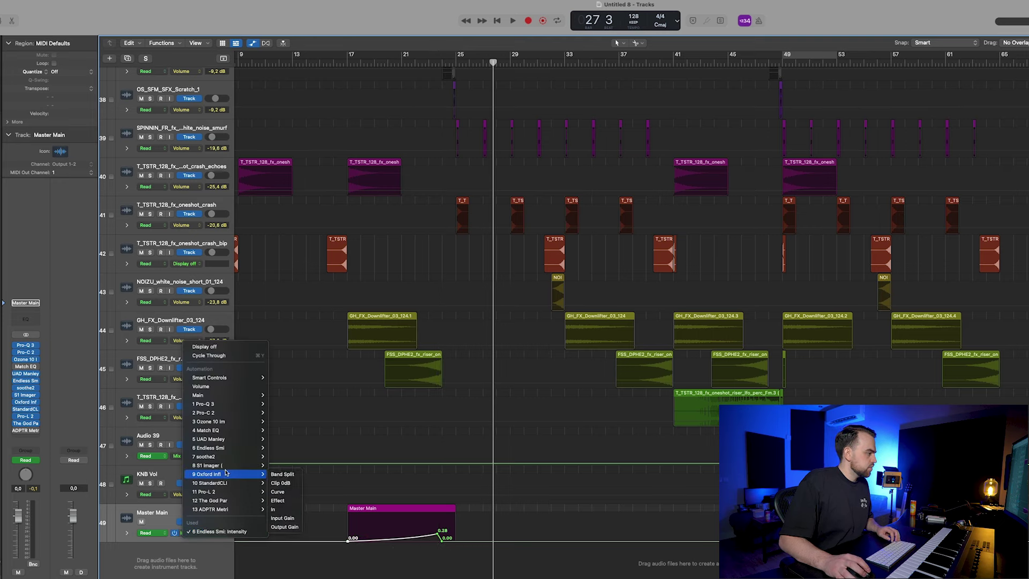
{"action": "mouse_move", "coordinate": [226, 467]}
{"action": "key", "text": "Return"}
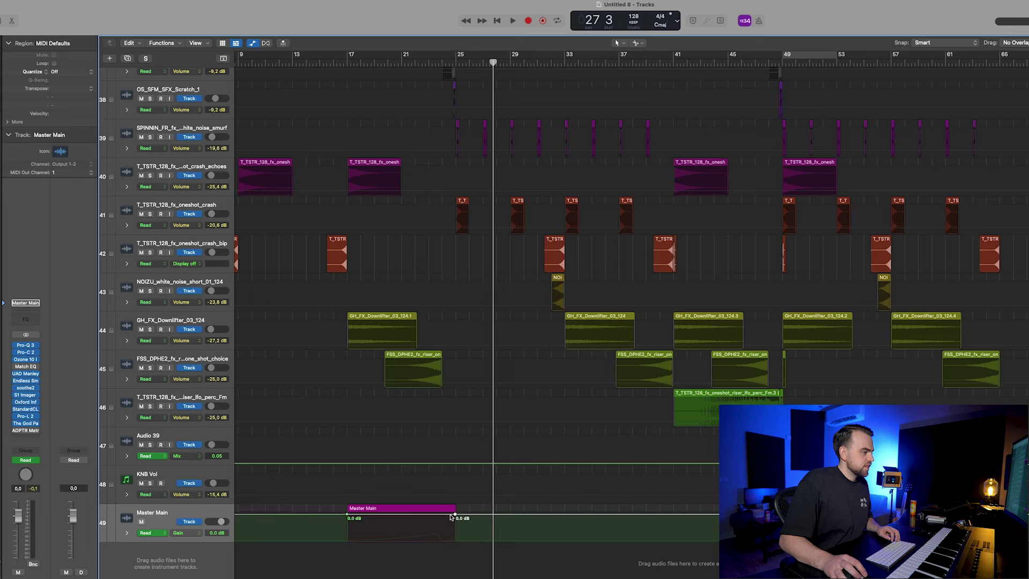
{"action": "left_click_drag", "start_coordinate": [451, 515], "coordinate": [451, 516]}
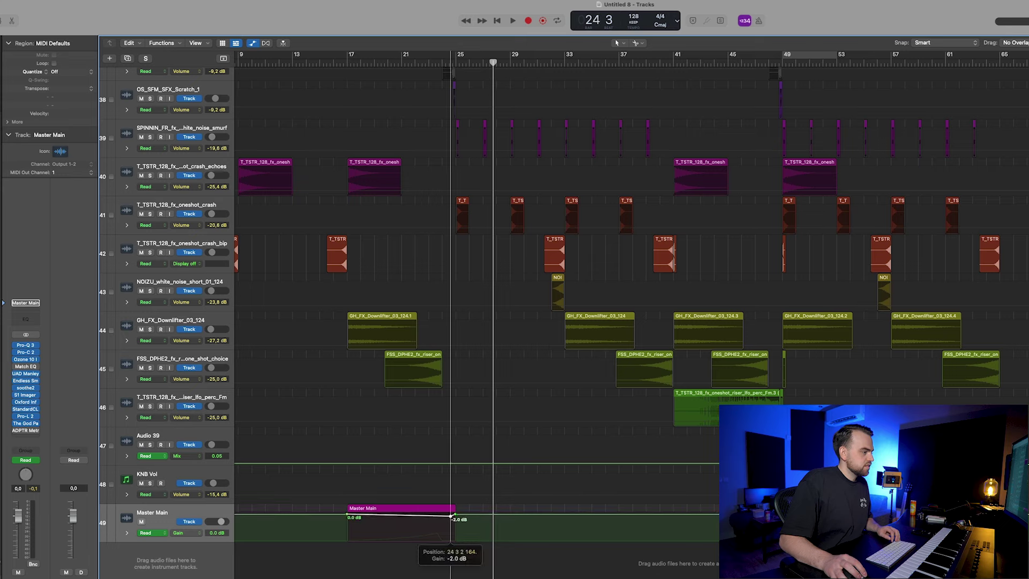
Step: Automate the S1 Imager Width on Master Main from 1.00 at bar 17 to 0.73 in bar 24, returning to 1.00 at bar 25
{"action": "left_click", "coordinate": [185, 532]}
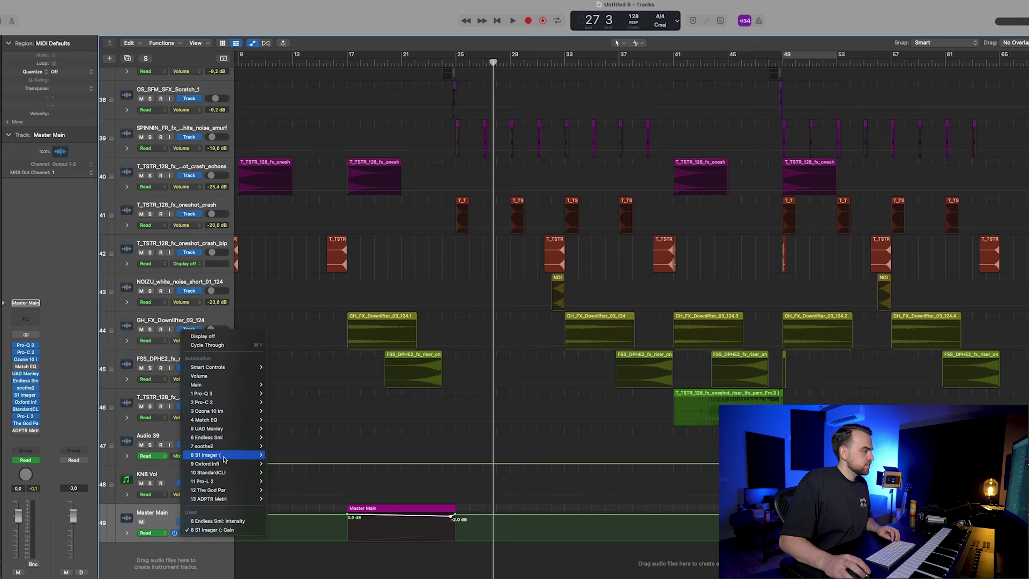
{"action": "left_click", "coordinate": [288, 516]}
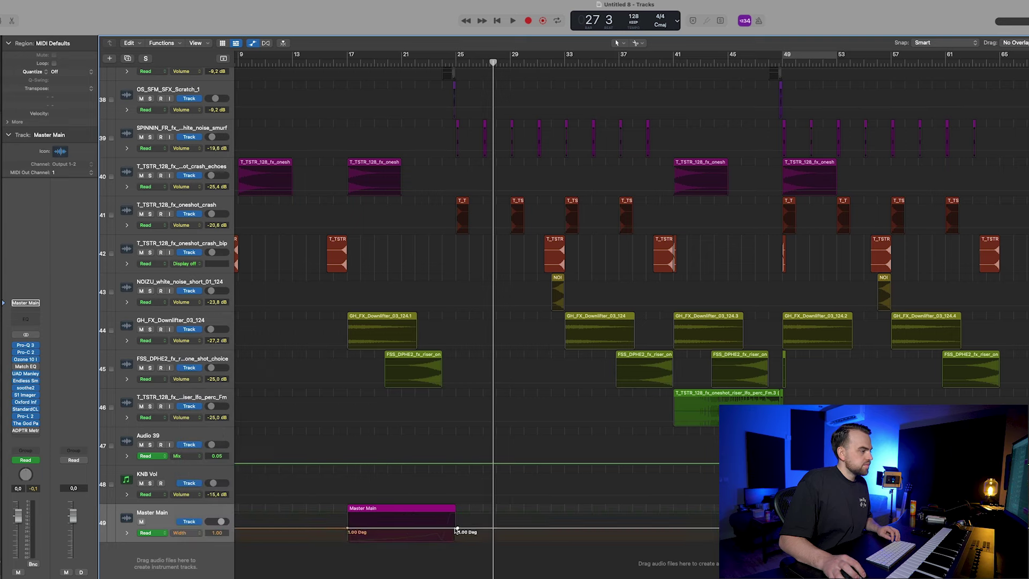
{"action": "left_click", "coordinate": [456, 529]}
{"action": "left_click_drag", "start_coordinate": [446, 528], "coordinate": [447, 531]}
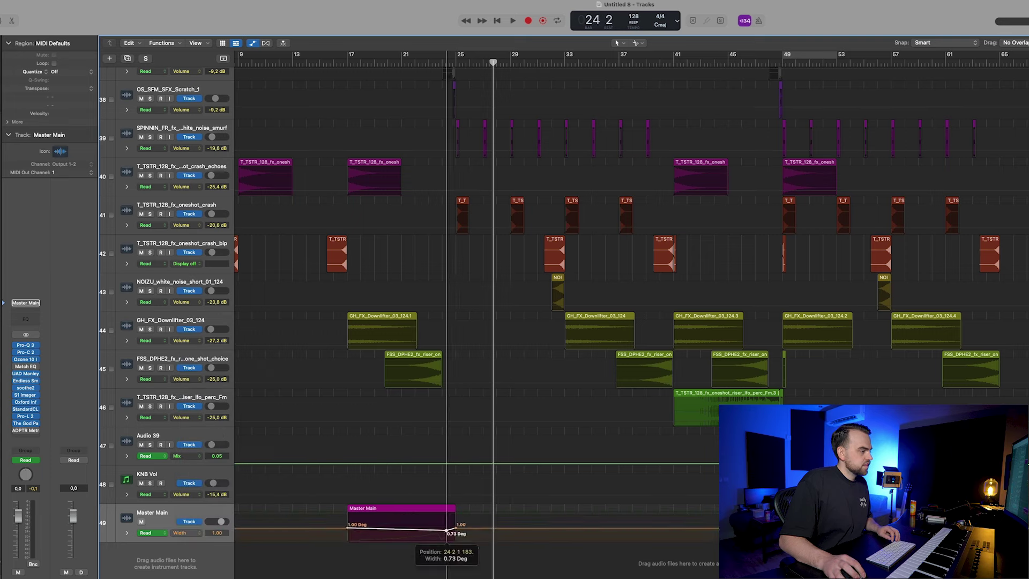
Step: Automate Pro-Q 3 Band 1 Frequency on Master Main, rising from bar 17 to about 413 Hz near bar 24, then back to 19.173 Hz
{"action": "left_click", "coordinate": [187, 533]}
{"action": "mouse_move", "coordinate": [222, 385]}
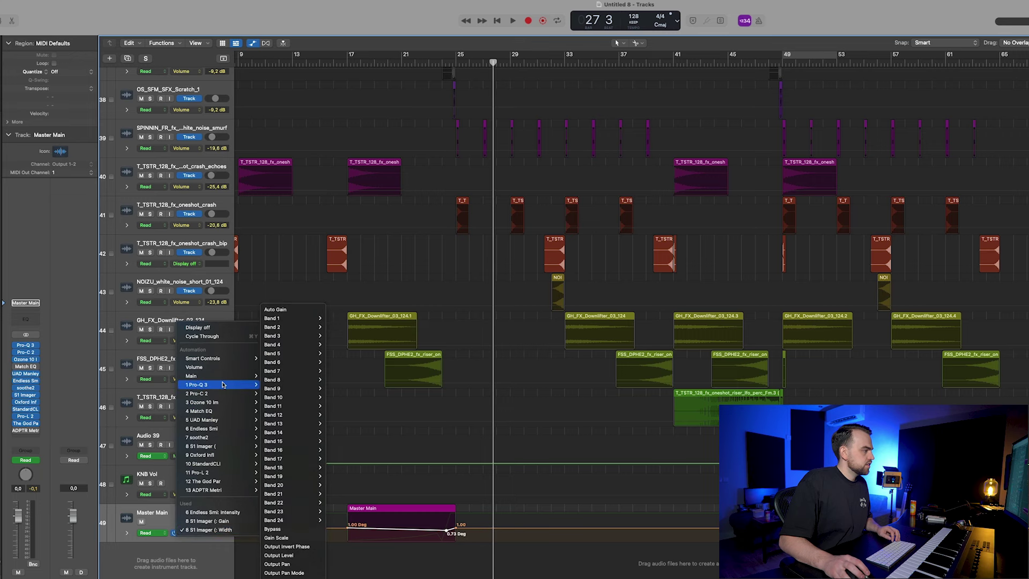
{"action": "mouse_move", "coordinate": [290, 322]}
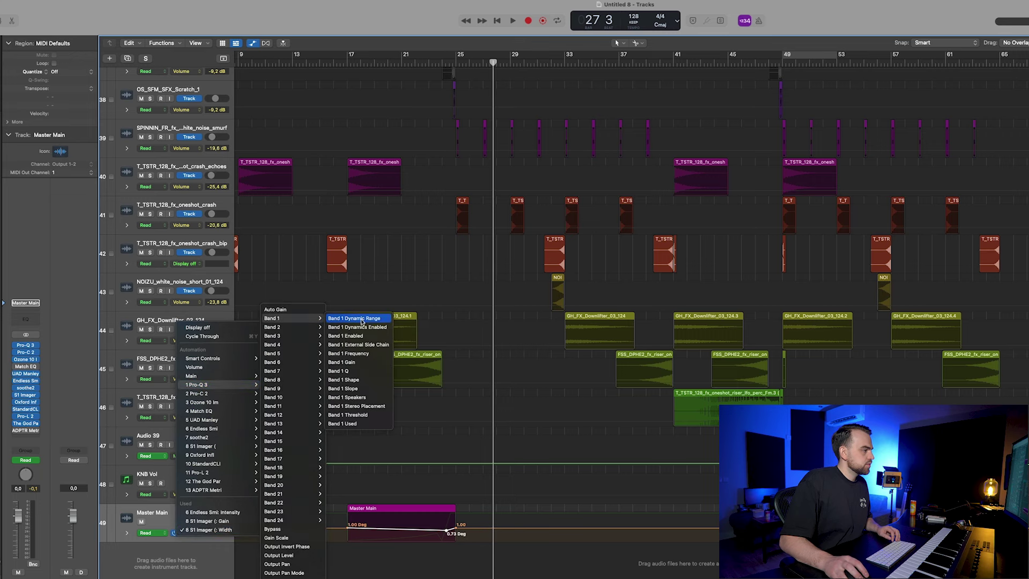
{"action": "left_click", "coordinate": [366, 354]}
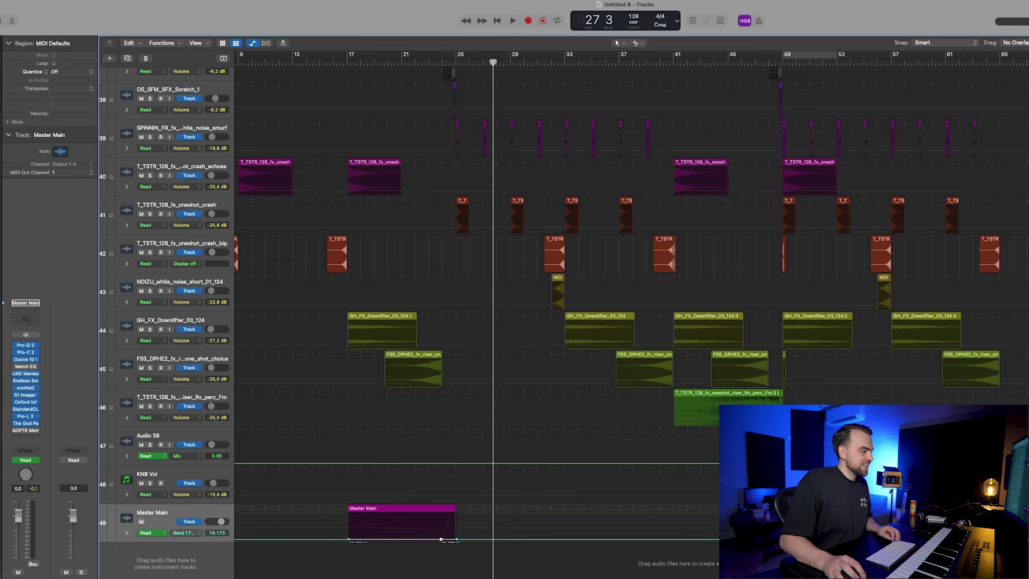
{"action": "left_click_drag", "start_coordinate": [441, 540], "coordinate": [435, 529]}
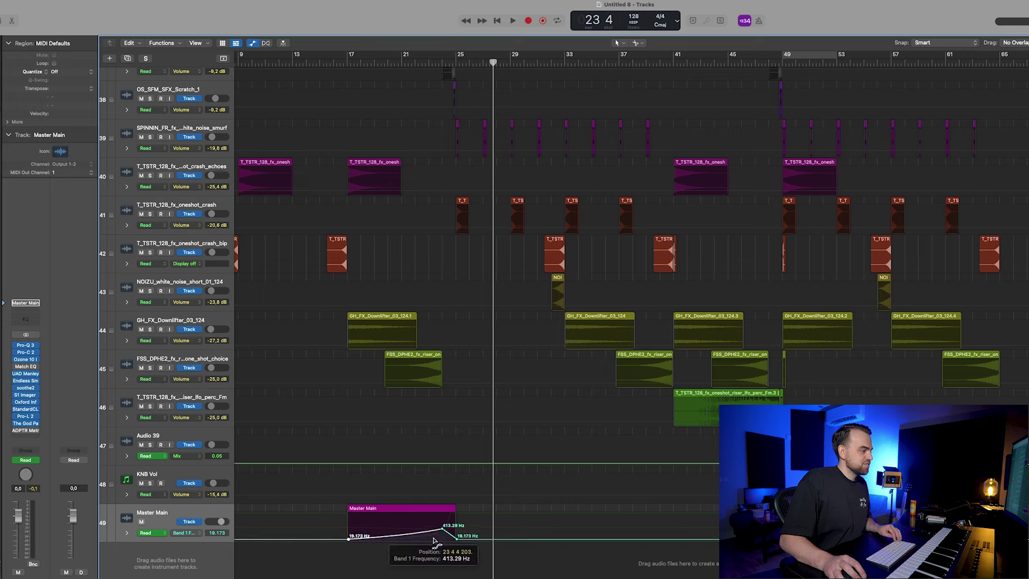
Step: Play the end of the first build-up and fine-tune the Band 1 Frequency automation around its peak near bar 24
{"action": "left_click", "coordinate": [424, 60]}
{"action": "key", "text": "space"}
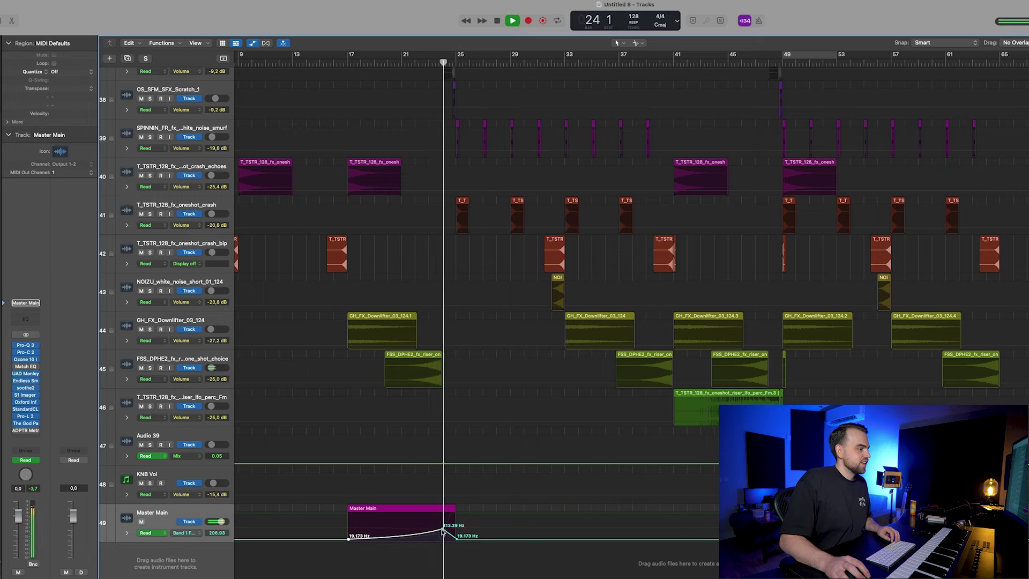
{"action": "left_click_drag", "start_coordinate": [446, 534], "coordinate": [439, 531]}
Step: Copy the Master Main region together with its automation data to bar 41
{"action": "key", "text": "a"}
{"action": "left_click_drag", "start_coordinate": [386, 513], "coordinate": [719, 516]}
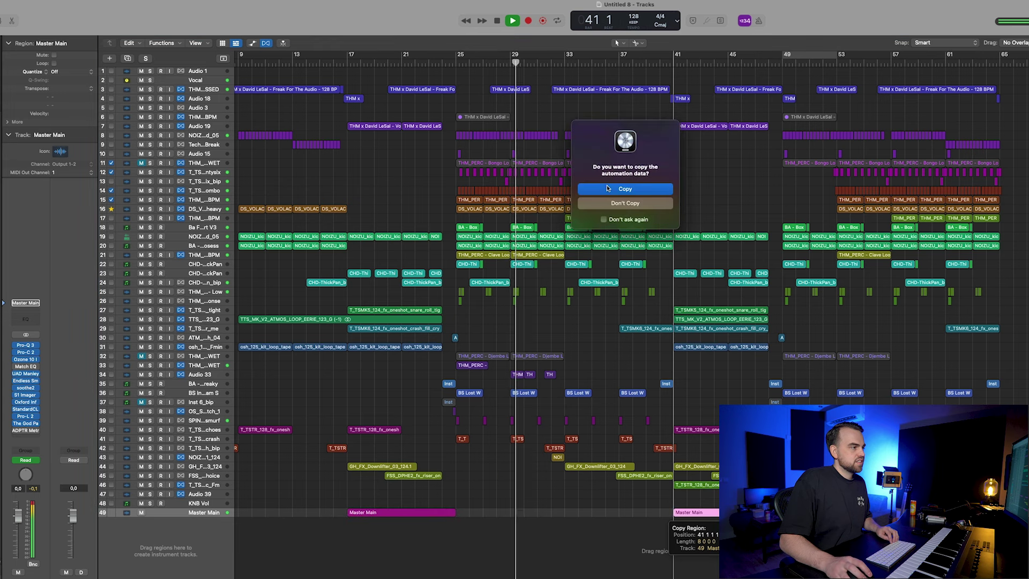
{"action": "left_click", "coordinate": [625, 169]}
Step: Play the second build-up into the drop at bar 49 and review the arrangement across all tracks
{"action": "key", "text": "space"}
{"action": "scroll", "coordinate": [691, 300], "scroll_direction": "down", "scroll_amount": 3}
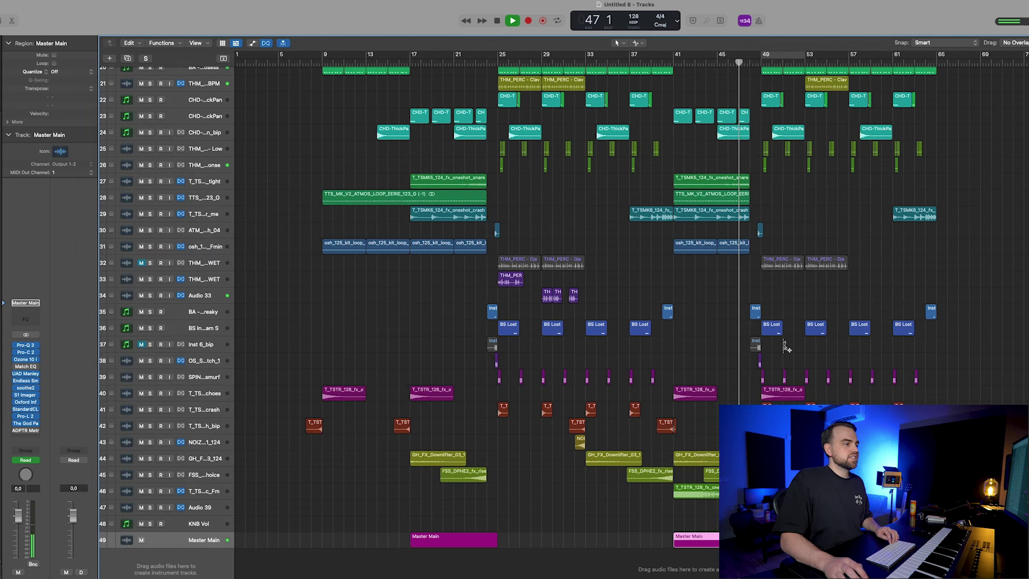
{"action": "key", "text": "super+Left"}
{"action": "key", "text": "super+Up"}
{"action": "key", "text": "super+Up"}
{"action": "key", "text": "super+Up"}
{"action": "key", "text": "super+Right"}
{"action": "key", "text": "super+Right"}
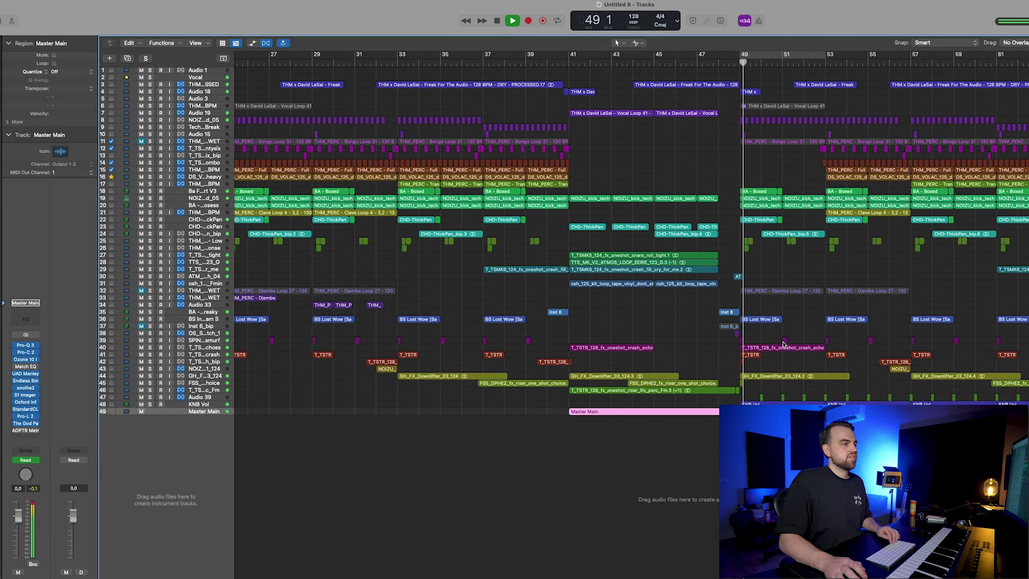
{"action": "key", "text": "super+Down"}
{"action": "key", "text": "super+Down"}
{"action": "key", "text": "super+Left"}
{"action": "key", "text": "super+Left"}
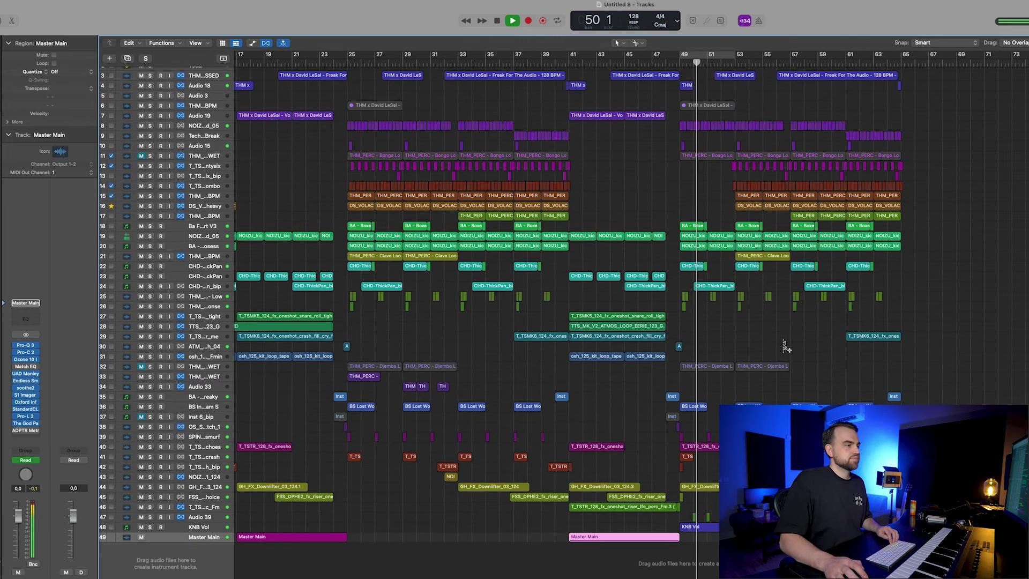
{"action": "key", "text": "super+Up"}
{"action": "key", "text": "super+Right"}
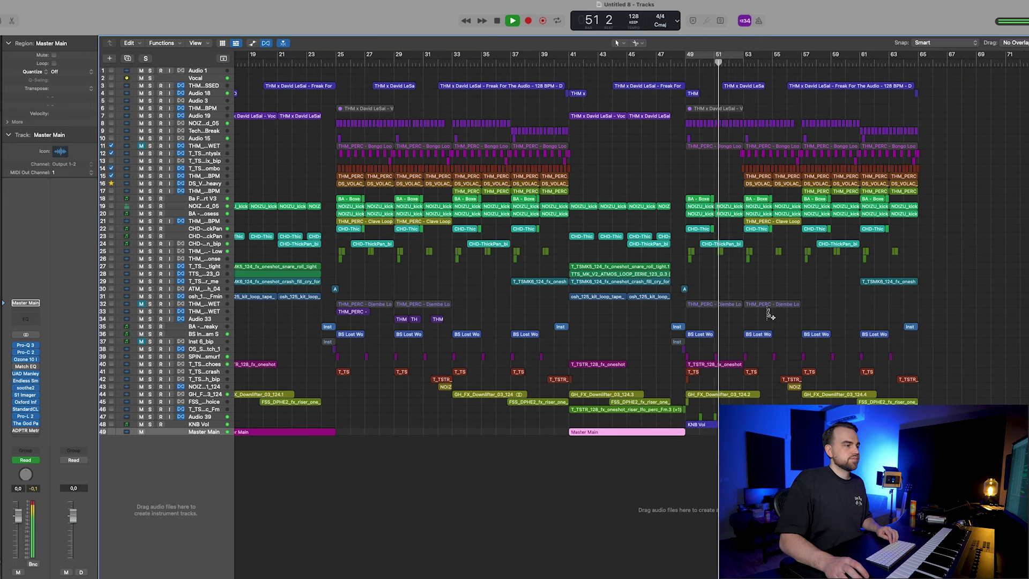
{"action": "key", "text": "super+Left"}
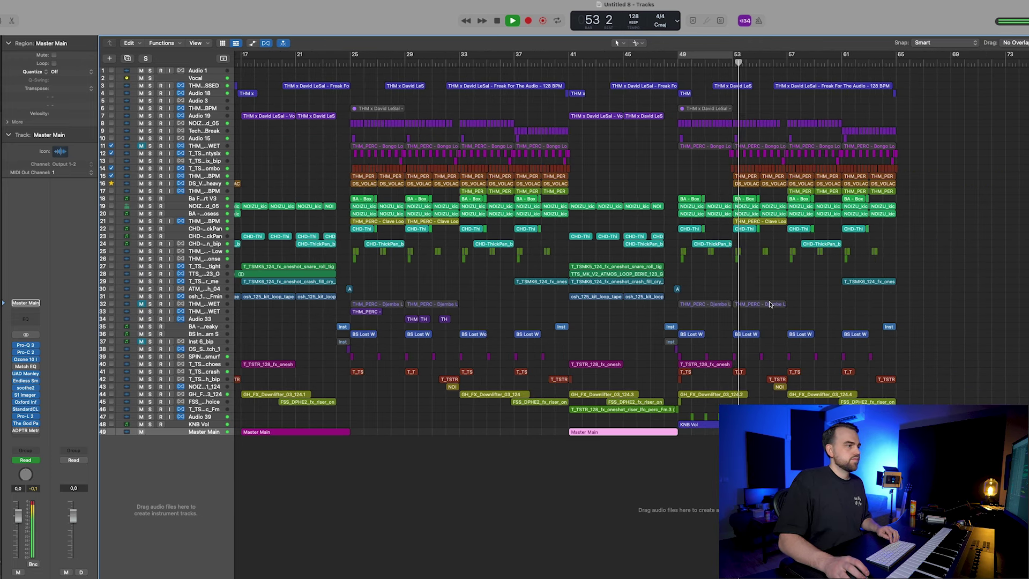
Step: Set the T_TSSK2 clap oneshot twentysix track's level to about -12.6 dB and check the hat oneshot combo track's level
{"action": "left_click", "coordinate": [203, 154]}
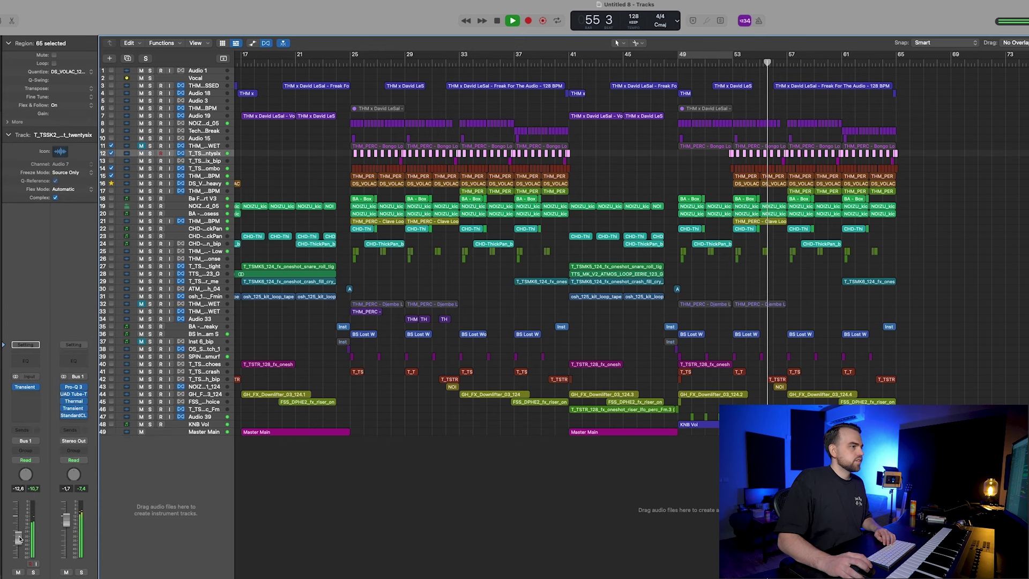
{"action": "left_click", "coordinate": [206, 169]}
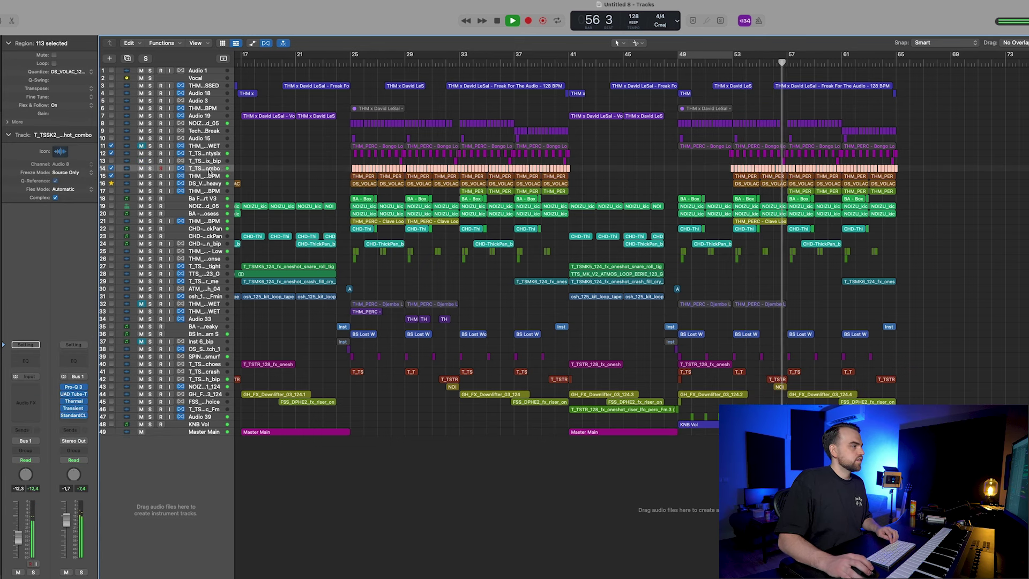
{"action": "left_click", "coordinate": [834, 305]}
{"action": "key", "text": "super+Left"}
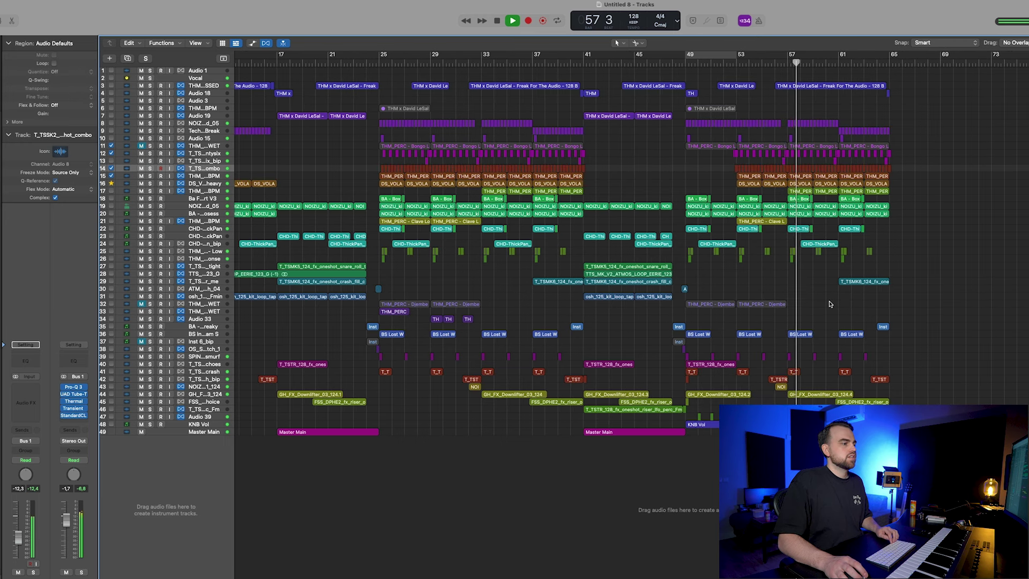
Step: Lower the KNB Vol track to -16.6 dB and add a Channel EQ with a 66 Hz low cut and a 3 dB dip at 2920 Hz
{"action": "left_click", "coordinate": [215, 425]}
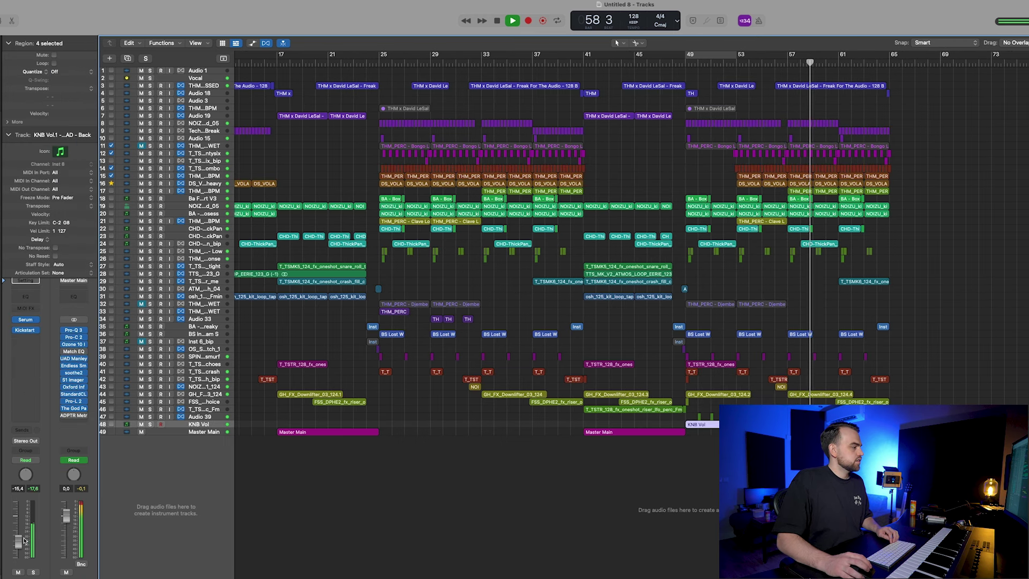
{"action": "left_click", "coordinate": [30, 298]}
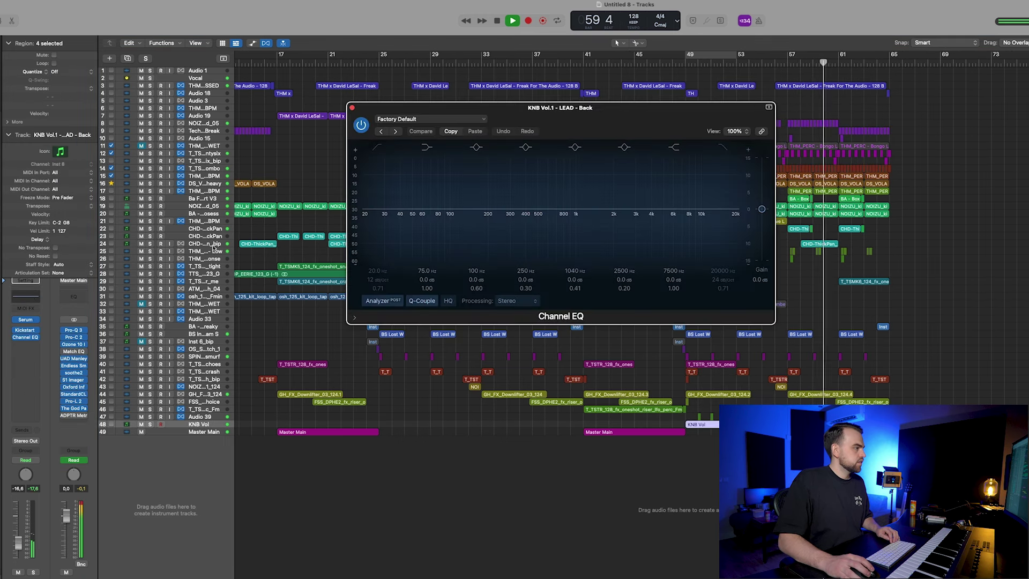
{"action": "left_click", "coordinate": [416, 227]}
{"action": "left_click_drag", "start_coordinate": [416, 227], "coordinate": [479, 227]}
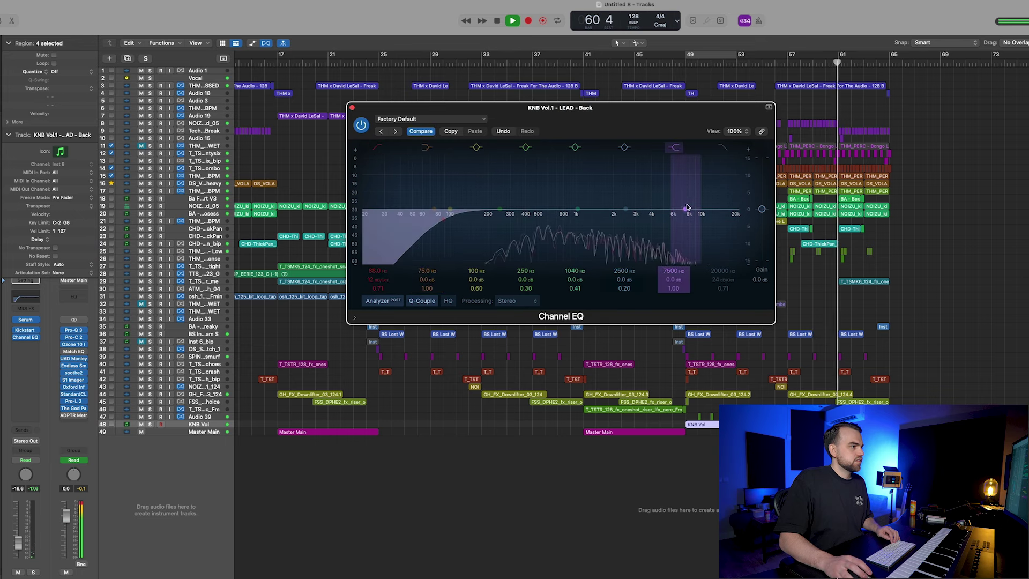
{"action": "mouse_move", "coordinate": [640, 214]}
{"action": "left_mouse_down"}
{"action": "mouse_move", "coordinate": [646, 220]}
{"action": "mouse_move", "coordinate": [633, 221]}
{"action": "left_mouse_up"}
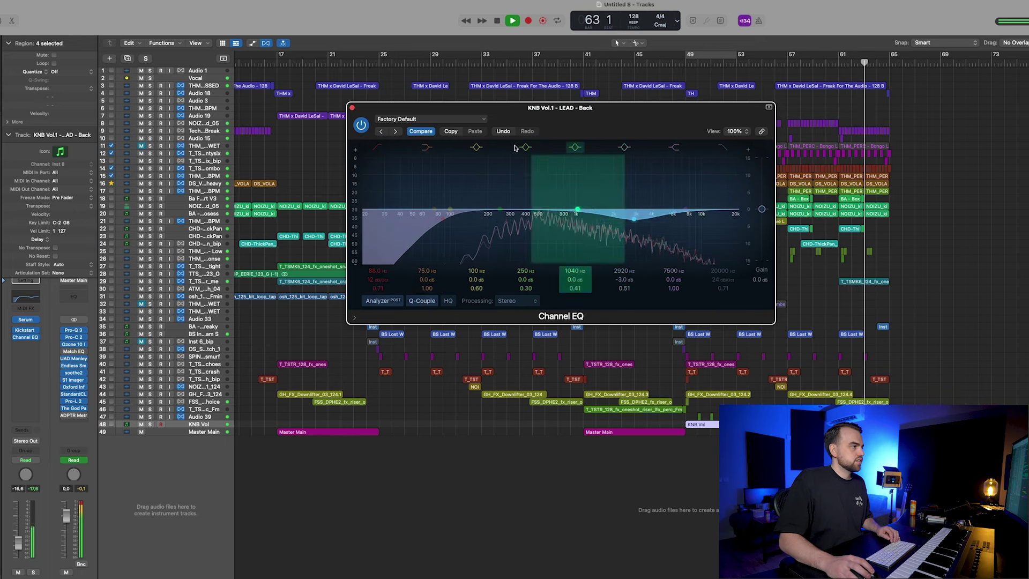
{"action": "key", "text": "super+w"}
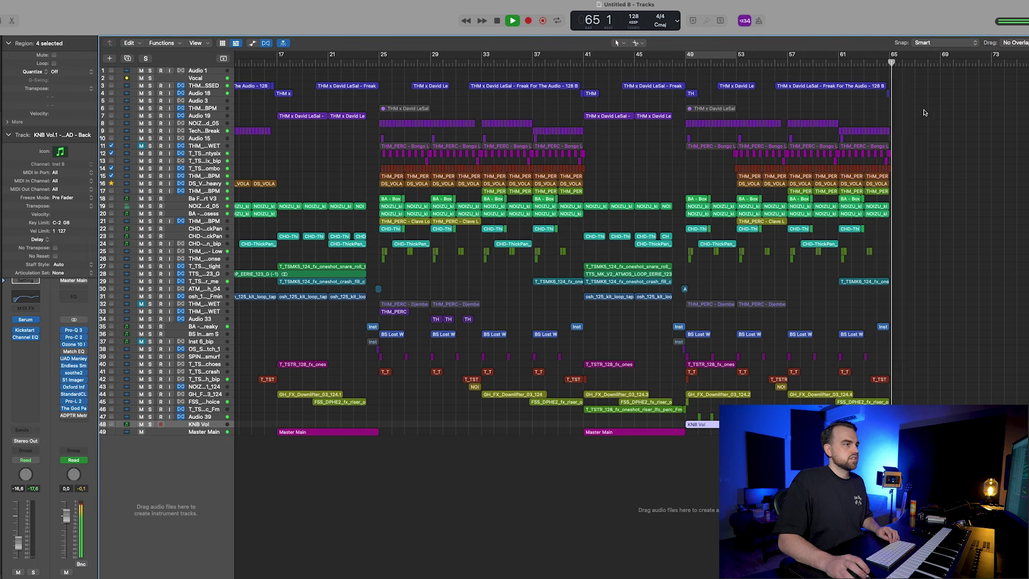
Step: Play the finished track from its start and review the intro and first build-up across the tracks up to bar 25
{"action": "scroll", "coordinate": [930, 122], "scroll_direction": "left", "scroll_amount": 10}
{"action": "key", "text": "space"}
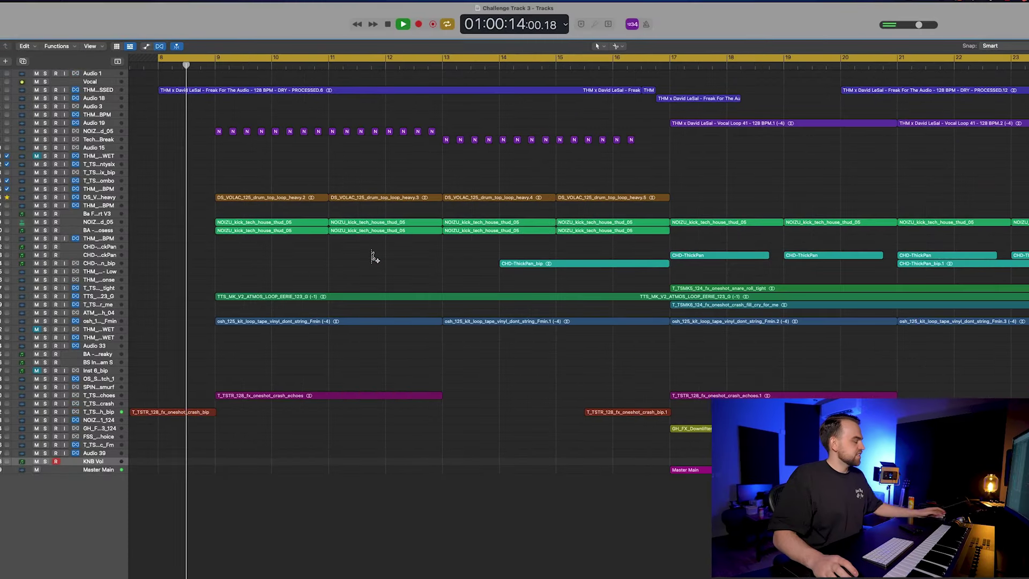
{"action": "key", "text": "super+Down"}
{"action": "scroll", "coordinate": [372, 255], "scroll_direction": "up", "scroll_amount": 10}
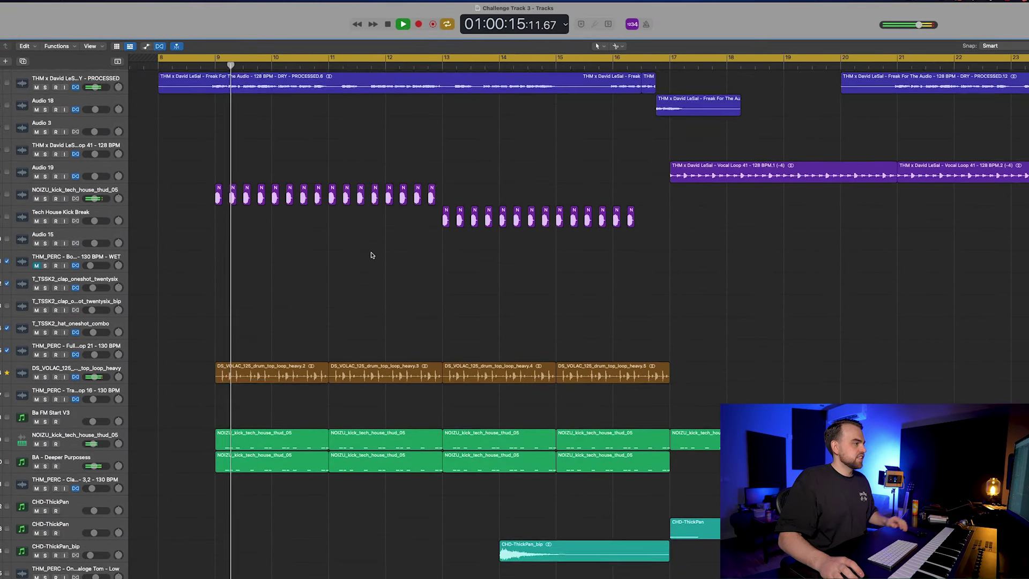
{"action": "scroll", "coordinate": [373, 258], "scroll_direction": "down", "scroll_amount": 3}
{"action": "scroll", "coordinate": [373, 257], "scroll_direction": "down", "scroll_amount": 3}
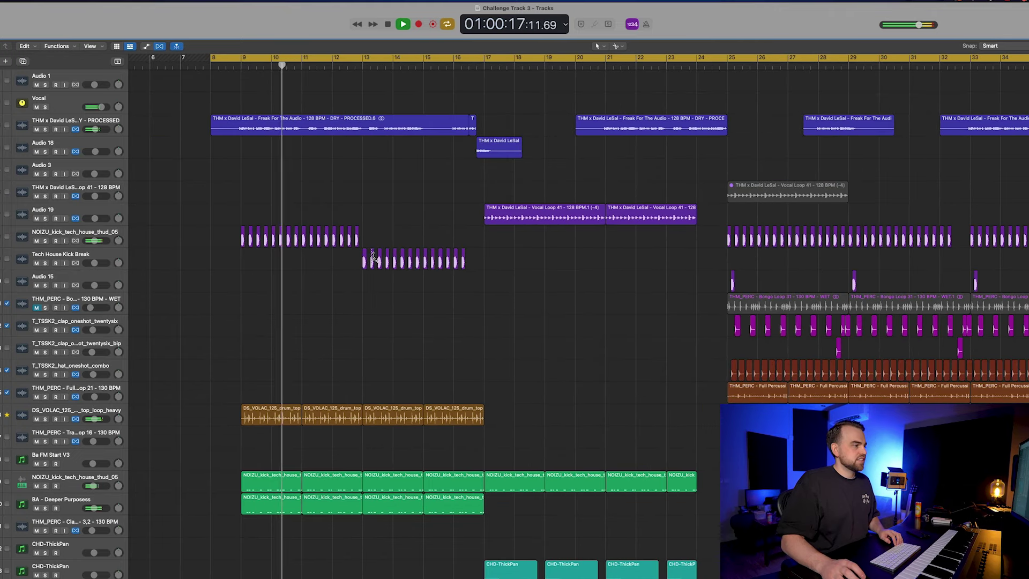
{"action": "scroll", "coordinate": [374, 257], "scroll_direction": "down", "scroll_amount": 3}
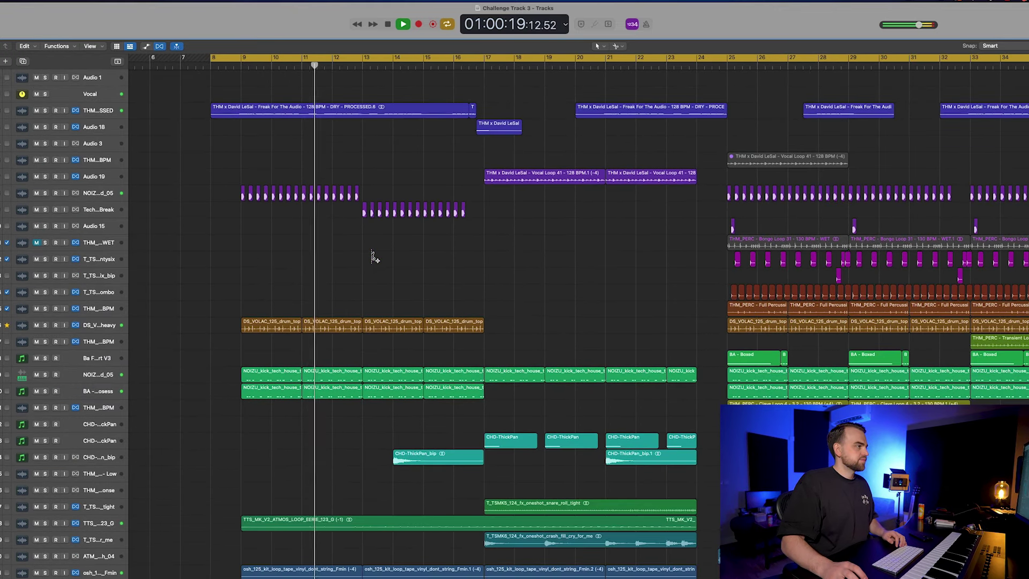
{"action": "scroll", "coordinate": [374, 258], "scroll_direction": "down", "scroll_amount": 2}
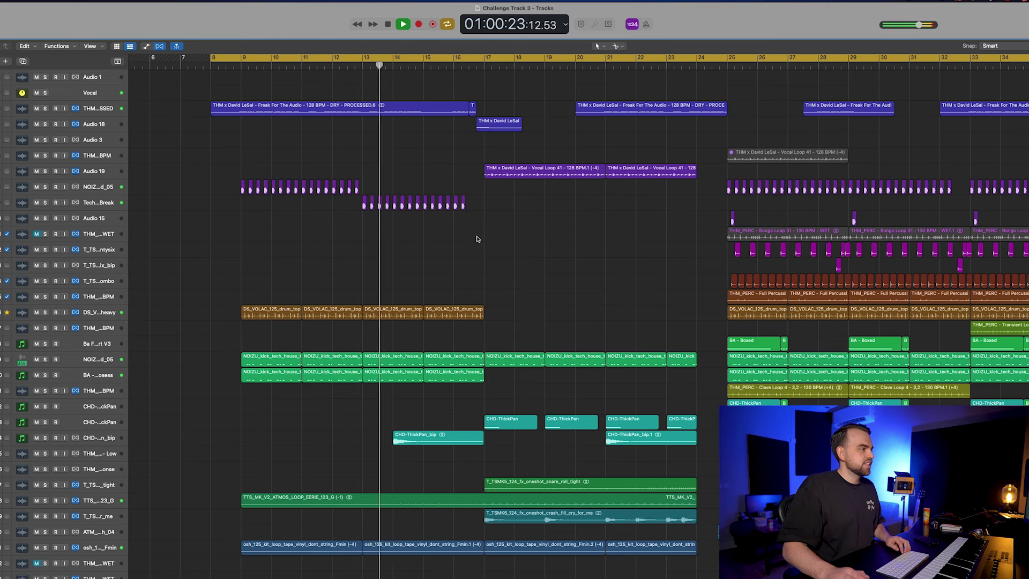
{"action": "scroll", "coordinate": [473, 238], "scroll_direction": "right", "scroll_amount": 1}
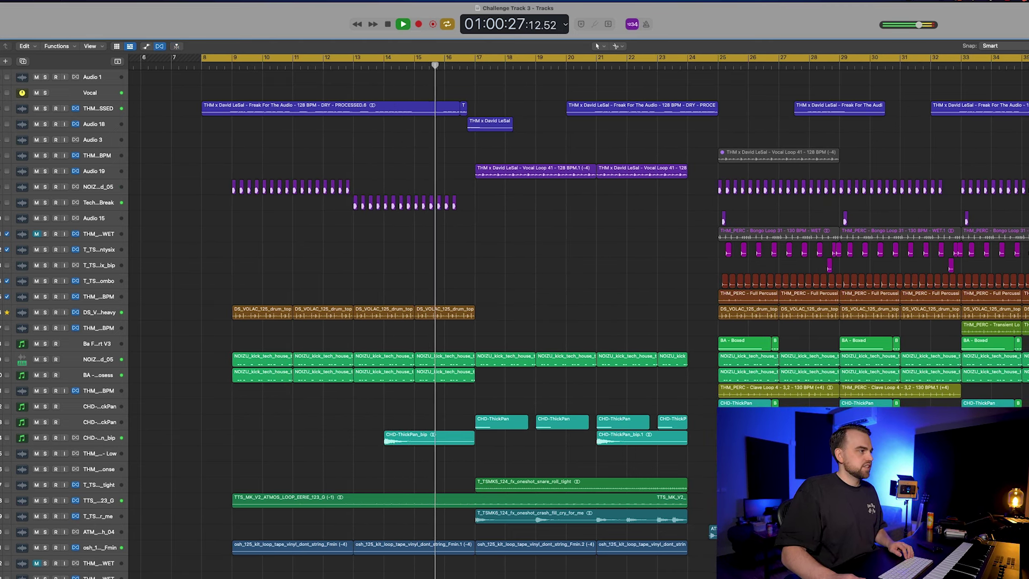
{"action": "scroll", "coordinate": [476, 574], "scroll_direction": "right", "scroll_amount": 5}
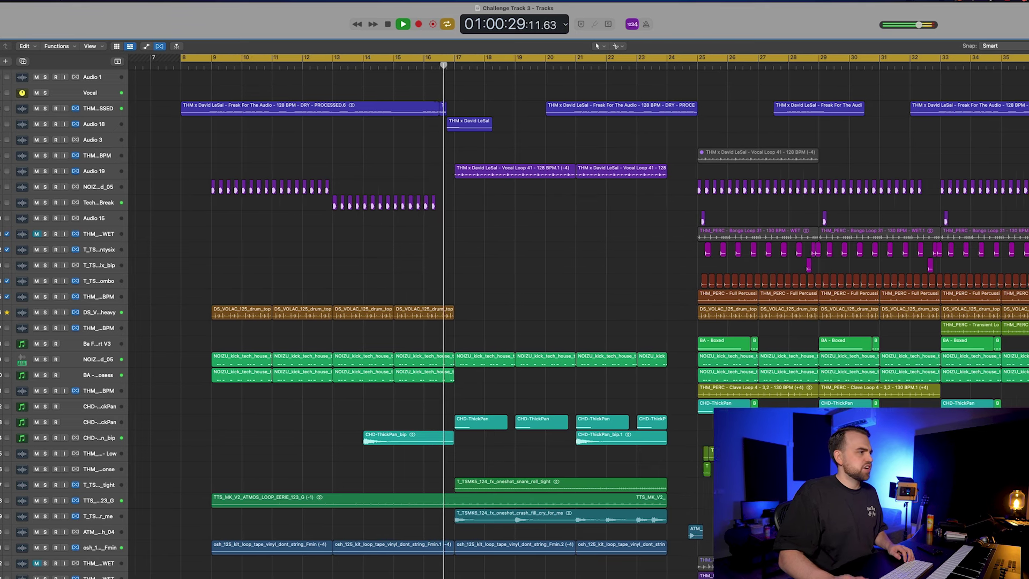
{"action": "scroll", "coordinate": [580, 316], "scroll_direction": "right", "scroll_amount": 4}
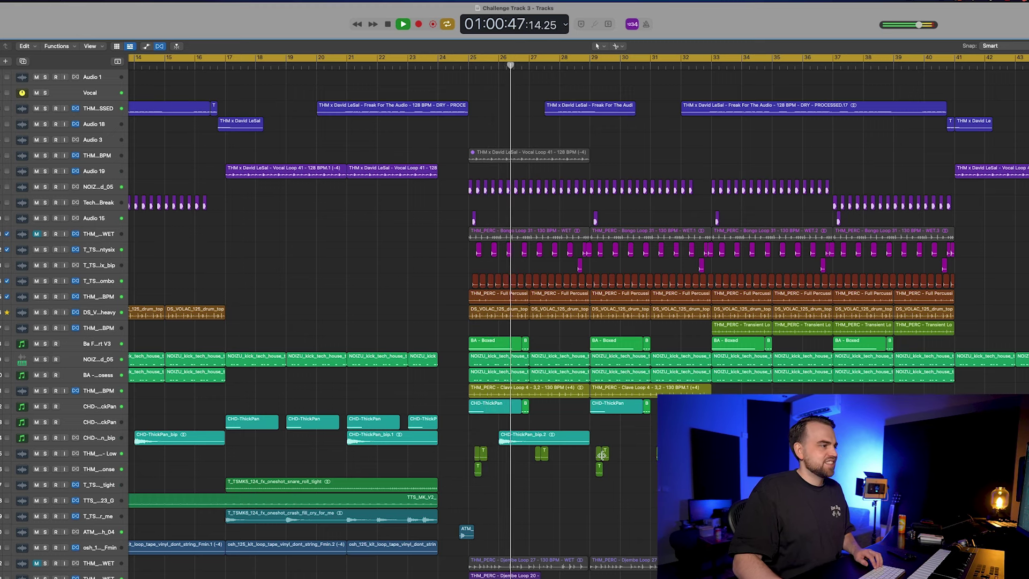
Step: Follow playback through the first drop, bars 25 to 41, and review its drum, bass and effects layers
{"action": "scroll", "coordinate": [602, 455], "scroll_direction": "down", "scroll_amount": 5}
{"action": "scroll", "coordinate": [601, 454], "scroll_direction": "right", "scroll_amount": 3}
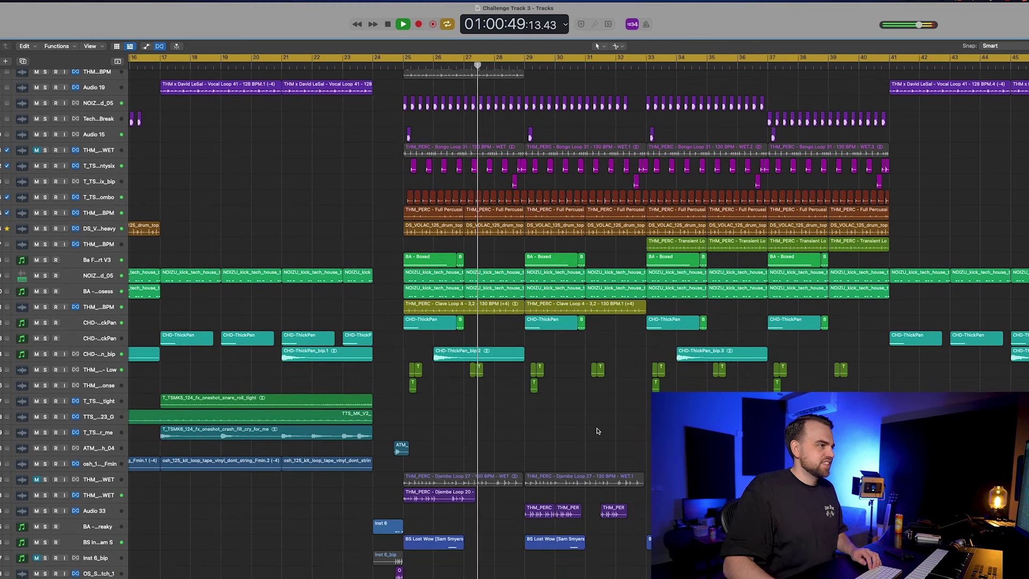
{"action": "scroll", "coordinate": [598, 431], "scroll_direction": "down", "scroll_amount": 1}
{"action": "scroll", "coordinate": [597, 431], "scroll_direction": "right", "scroll_amount": 2}
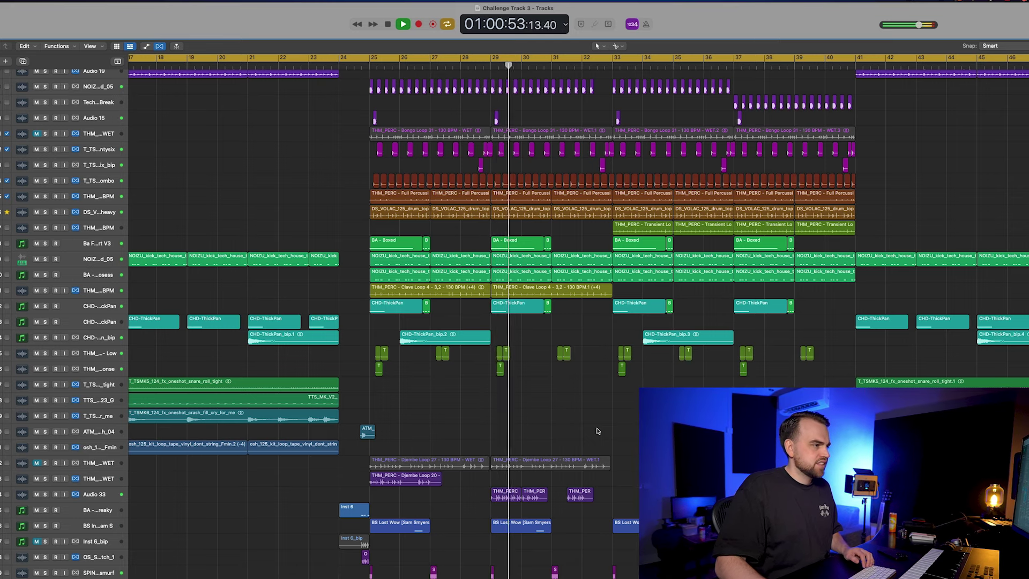
{"action": "scroll", "coordinate": [598, 431], "scroll_direction": "right", "scroll_amount": 1}
{"action": "scroll", "coordinate": [598, 431], "scroll_direction": "right", "scroll_amount": 3}
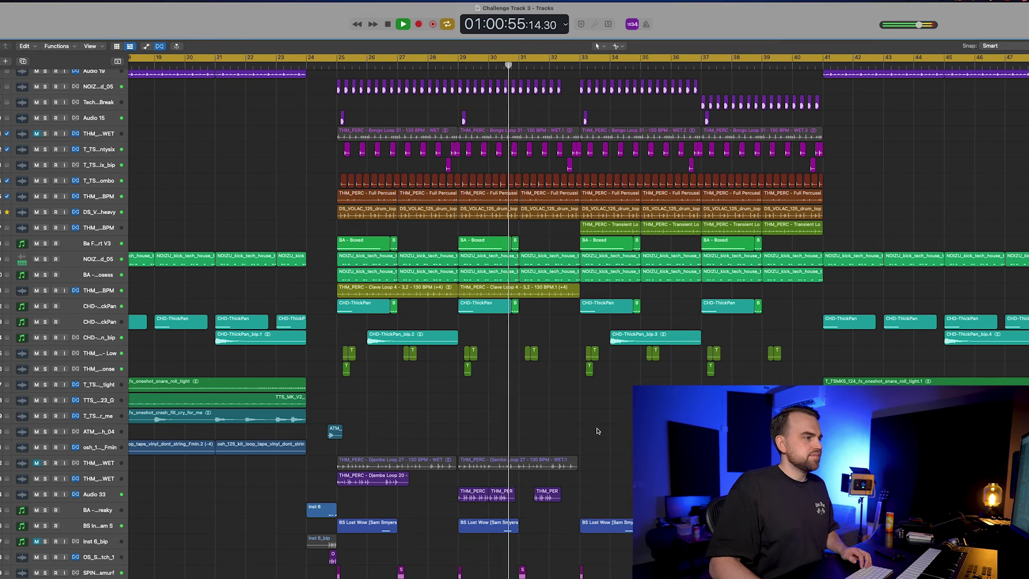
{"action": "scroll", "coordinate": [598, 431], "scroll_direction": "down", "scroll_amount": 1}
{"action": "scroll", "coordinate": [597, 431], "scroll_direction": "down", "scroll_amount": 3}
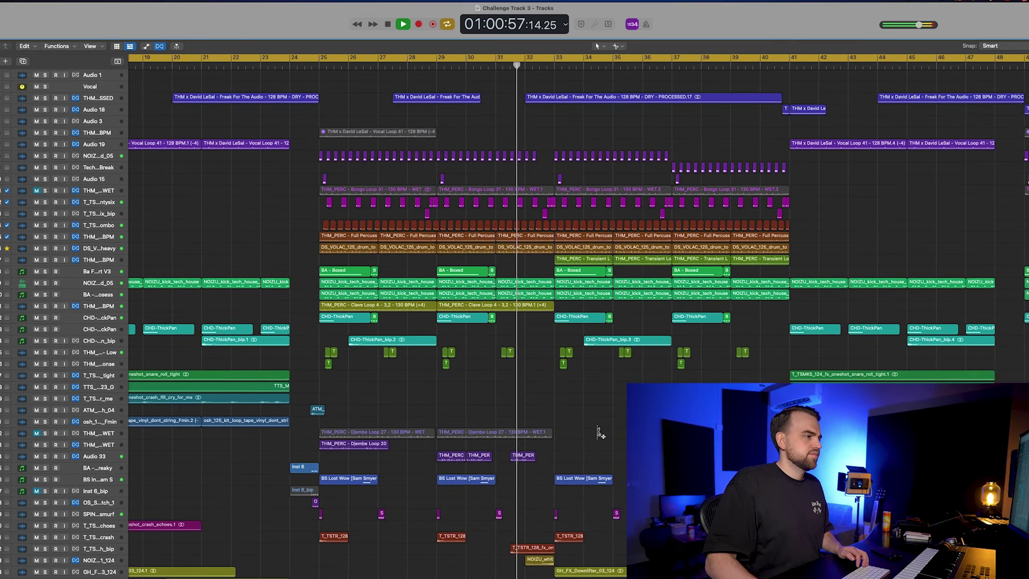
{"action": "scroll", "coordinate": [598, 431], "scroll_direction": "right", "scroll_amount": 5}
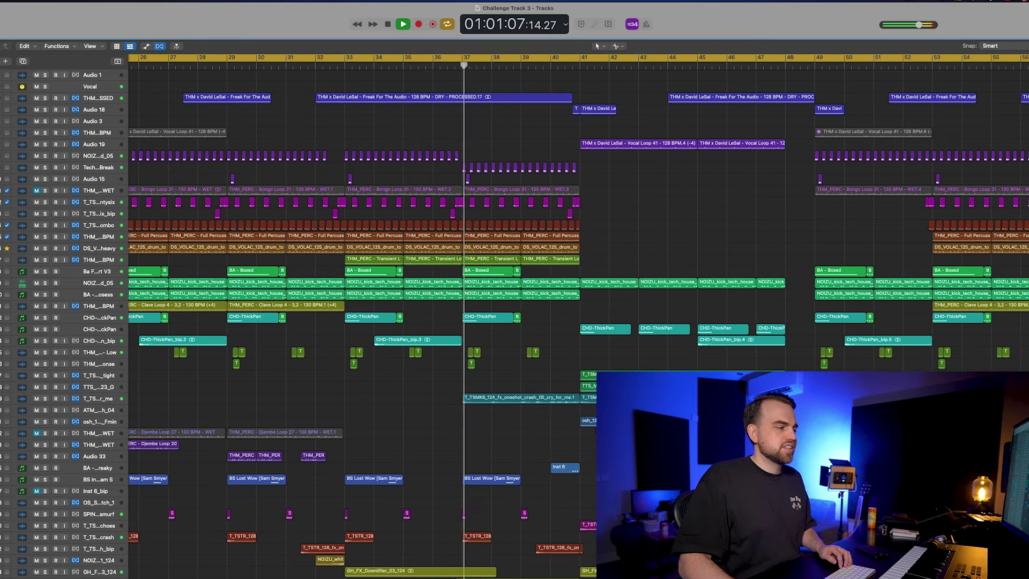
{"action": "scroll", "coordinate": [597, 430], "scroll_direction": "right", "scroll_amount": 5}
{"action": "scroll", "coordinate": [596, 430], "scroll_direction": "down", "scroll_amount": 1}
{"action": "scroll", "coordinate": [577, 317], "scroll_direction": "right", "scroll_amount": 5}
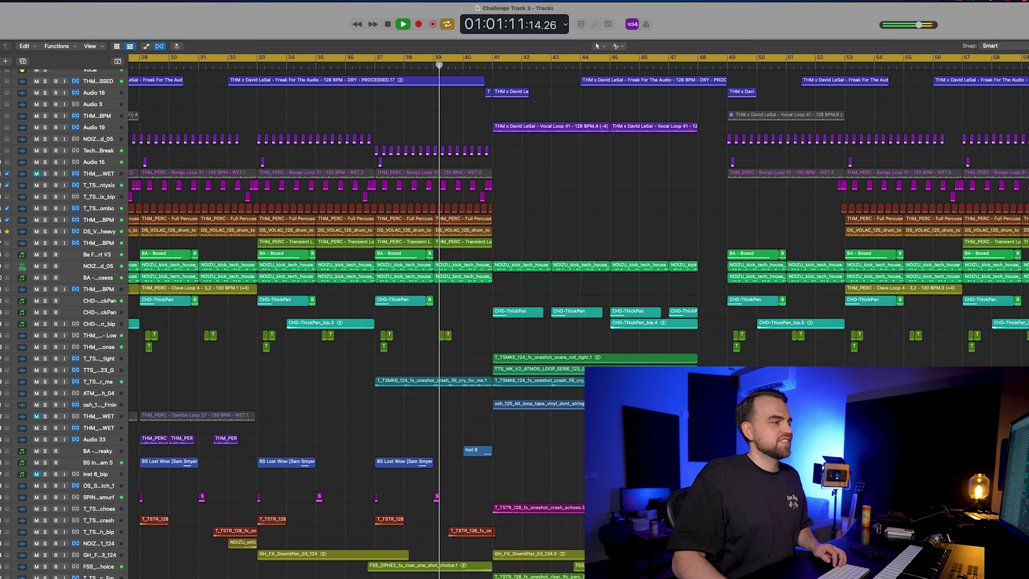
{"action": "scroll", "coordinate": [577, 320], "scroll_direction": "up", "scroll_amount": 2}
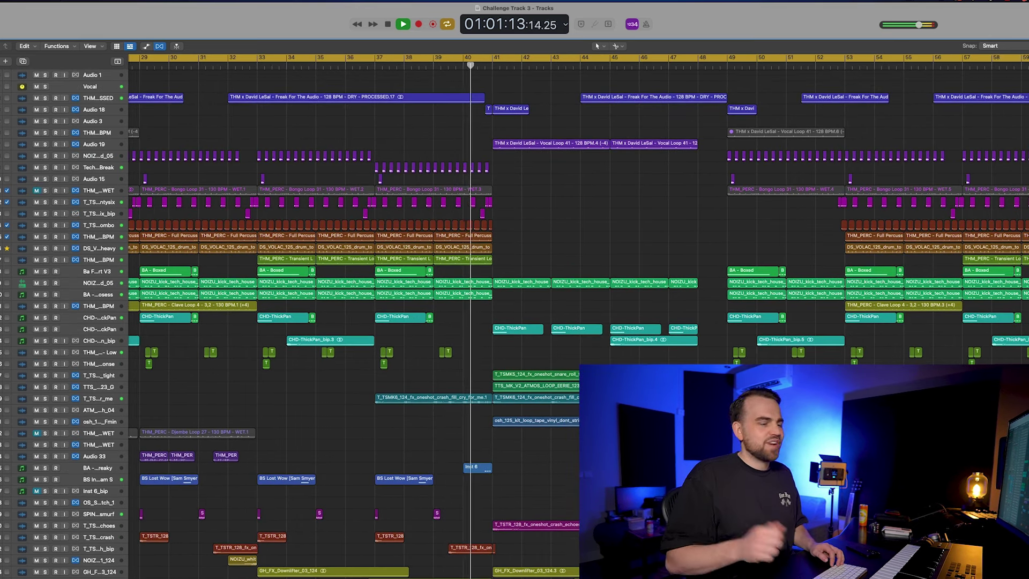
Step: Follow playback through the second build-up, bars 41 to 49, checking its vocal loops, risers and Master Main region
{"action": "scroll", "coordinate": [578, 316], "scroll_direction": "right", "scroll_amount": 3}
{"action": "scroll", "coordinate": [578, 317], "scroll_direction": "down", "scroll_amount": 2}
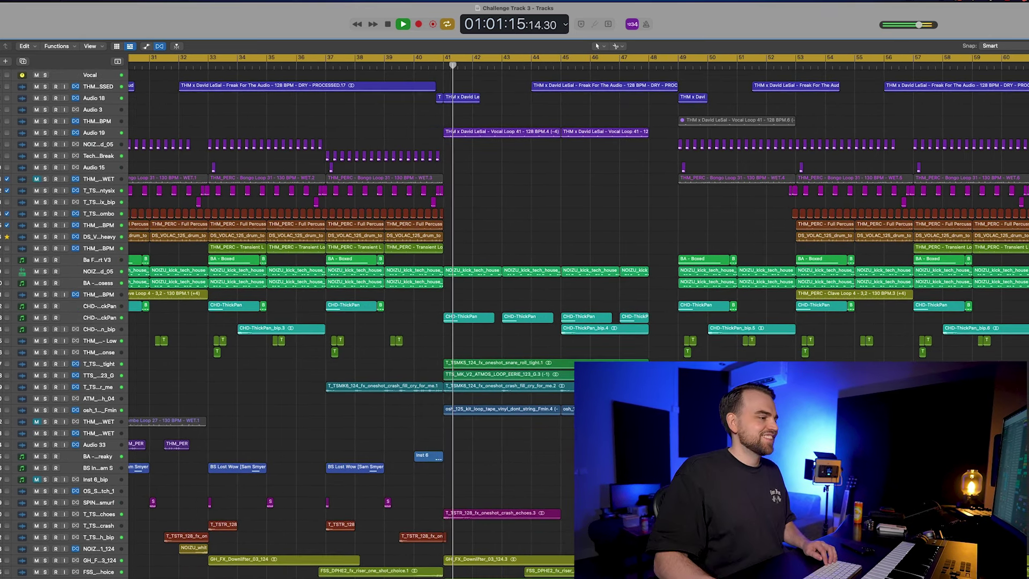
{"action": "scroll", "coordinate": [578, 316], "scroll_direction": "right", "scroll_amount": 3}
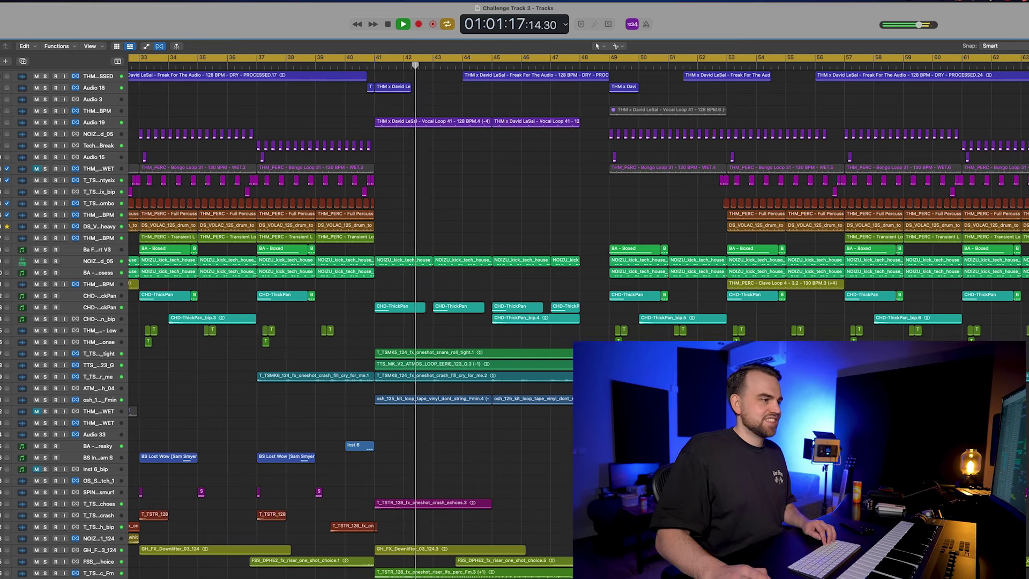
{"action": "scroll", "coordinate": [578, 317], "scroll_direction": "right", "scroll_amount": 1}
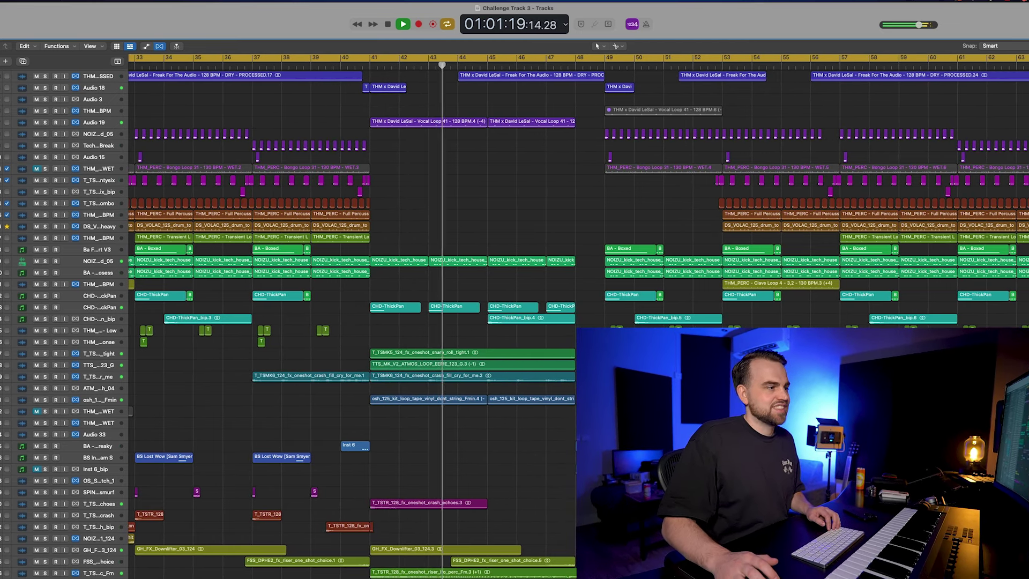
{"action": "scroll", "coordinate": [577, 317], "scroll_direction": "right", "scroll_amount": 5}
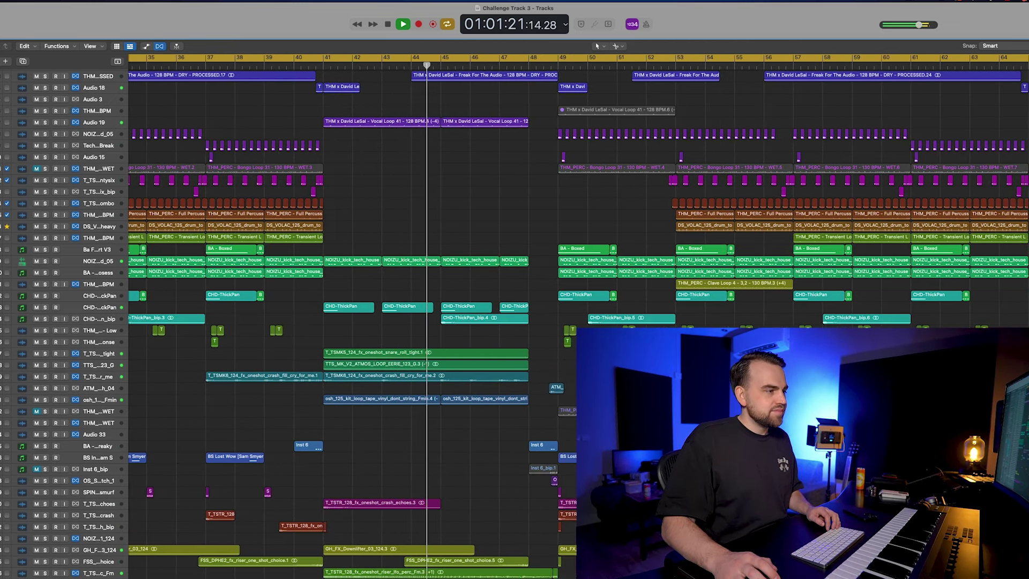
{"action": "scroll", "coordinate": [578, 317], "scroll_direction": "down", "scroll_amount": 3}
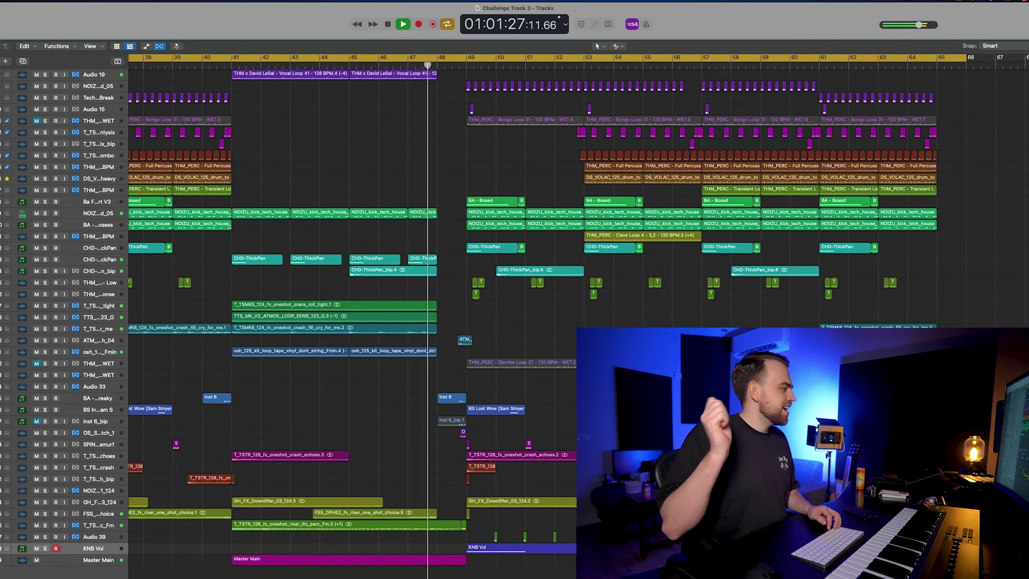
Step: Listen through the second drop from bar 49 and review how its layers are arranged towards the end at bar 65
{"action": "scroll", "coordinate": [569, 502], "scroll_direction": "up", "scroll_amount": 2}
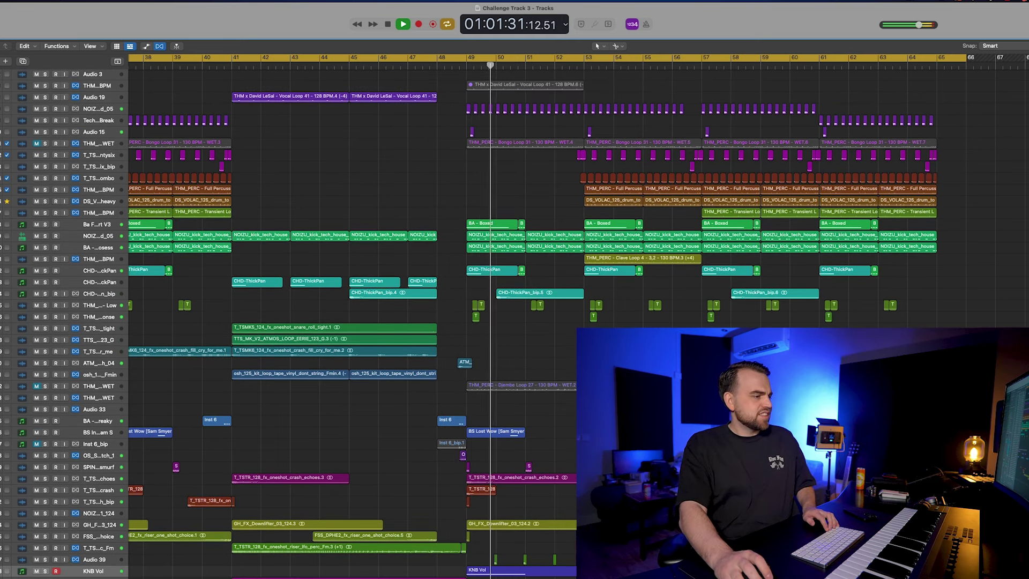
{"action": "scroll", "coordinate": [469, 320], "scroll_direction": "down", "scroll_amount": 4}
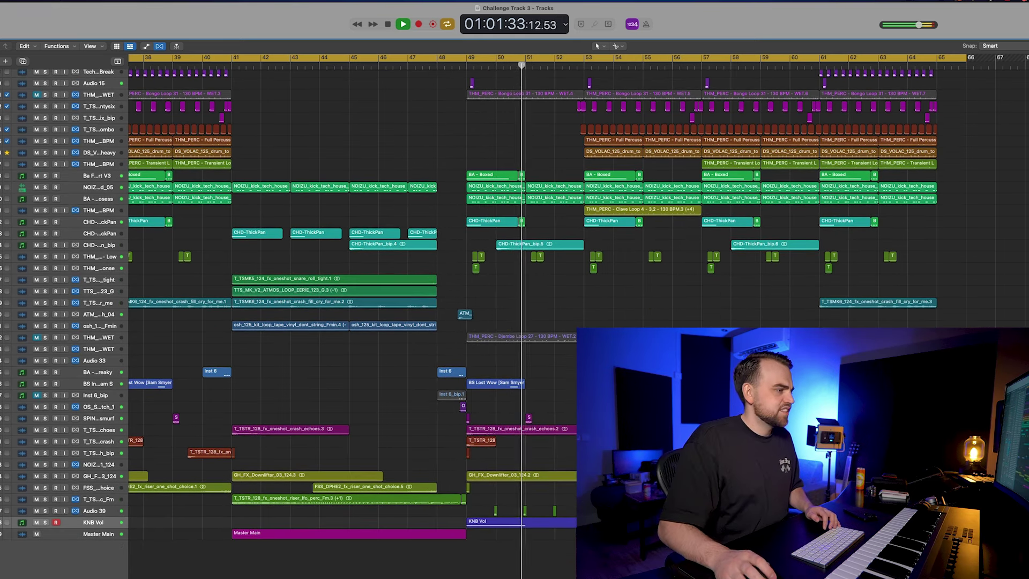
{"action": "scroll", "coordinate": [469, 319], "scroll_direction": "right", "scroll_amount": 3}
{"action": "scroll", "coordinate": [469, 320], "scroll_direction": "up", "scroll_amount": 4}
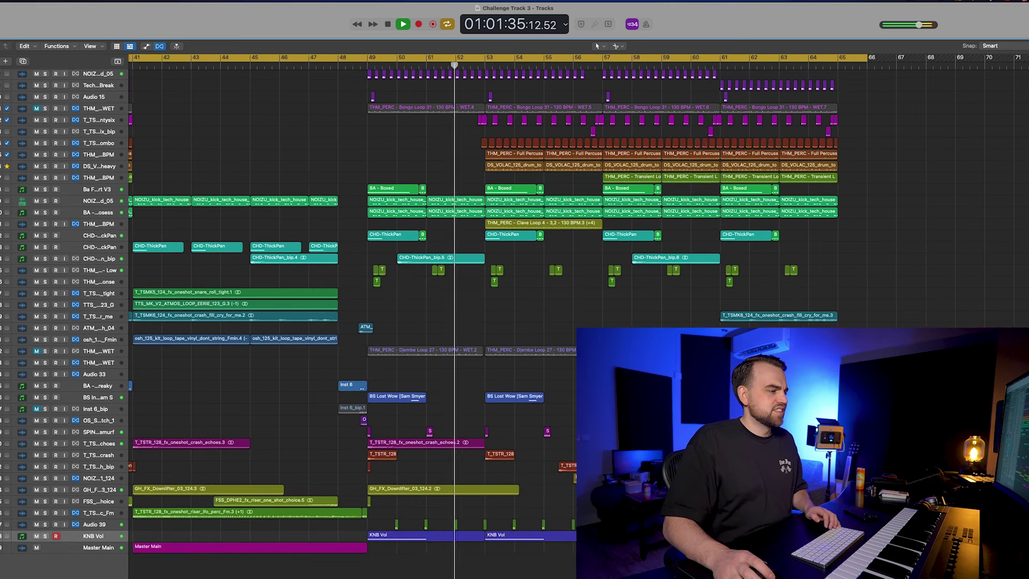
{"action": "scroll", "coordinate": [469, 320], "scroll_direction": "up", "scroll_amount": 3}
{"action": "scroll", "coordinate": [469, 320], "scroll_direction": "right", "scroll_amount": 3}
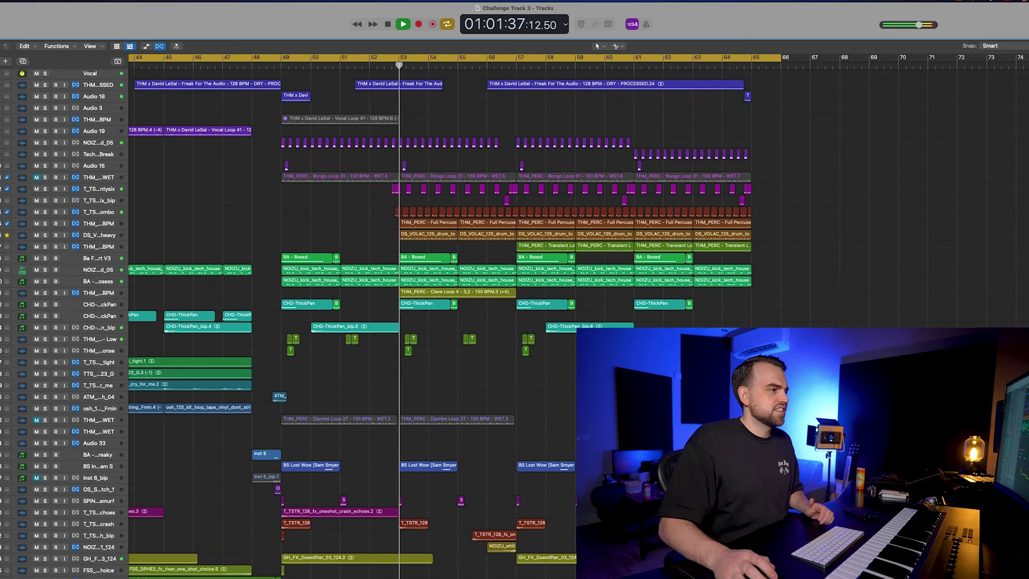
{"action": "scroll", "coordinate": [469, 320], "scroll_direction": "down", "scroll_amount": 1}
{"action": "scroll", "coordinate": [469, 320], "scroll_direction": "right", "scroll_amount": 2}
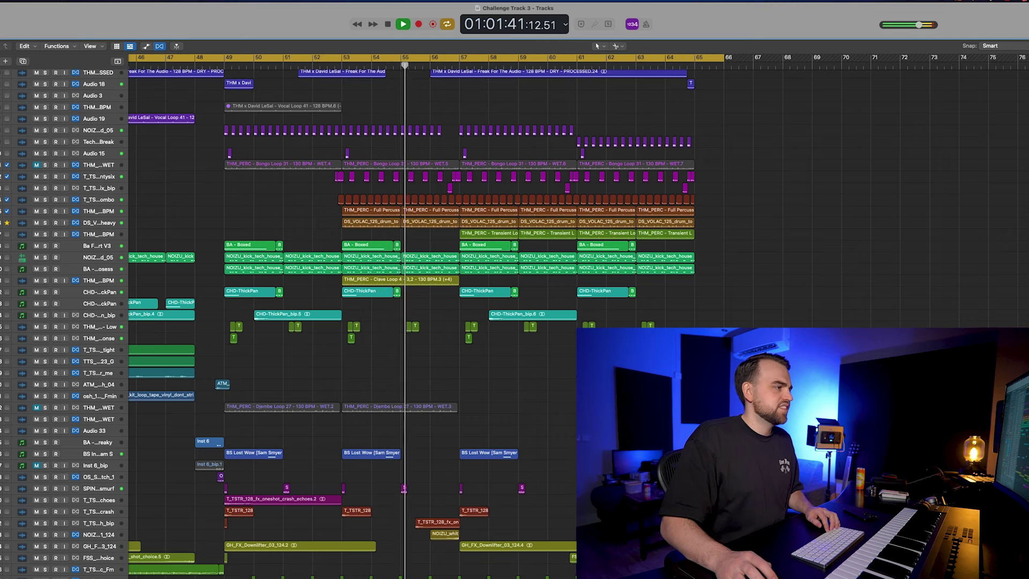
{"action": "scroll", "coordinate": [469, 320], "scroll_direction": "right", "scroll_amount": 1}
{"action": "scroll", "coordinate": [469, 320], "scroll_direction": "right", "scroll_amount": 1}
{"action": "scroll", "coordinate": [469, 320], "scroll_direction": "up", "scroll_amount": 2}
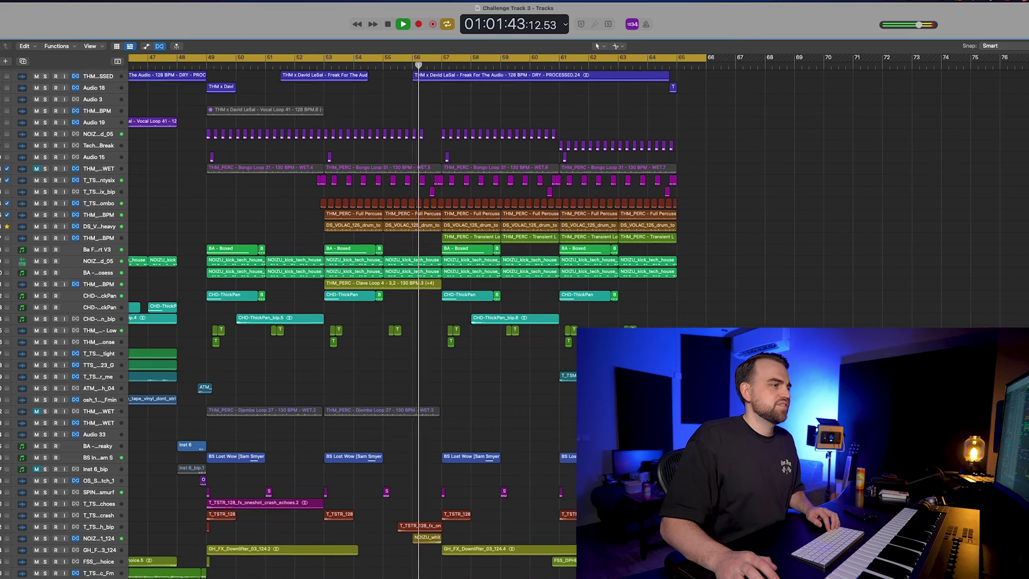
{"action": "scroll", "coordinate": [469, 320], "scroll_direction": "down", "scroll_amount": 3}
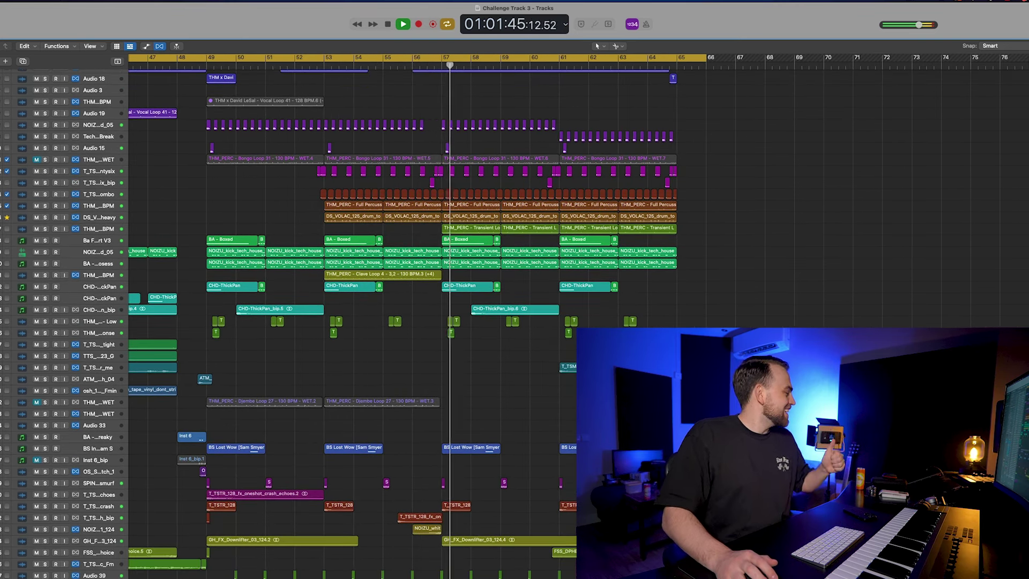
Step: Follow playback through the closing bars 57 to 65, reviewing the vocal, percussion, bass and effects layers up to the track's end
{"action": "scroll", "coordinate": [469, 320], "scroll_direction": "right", "scroll_amount": 6}
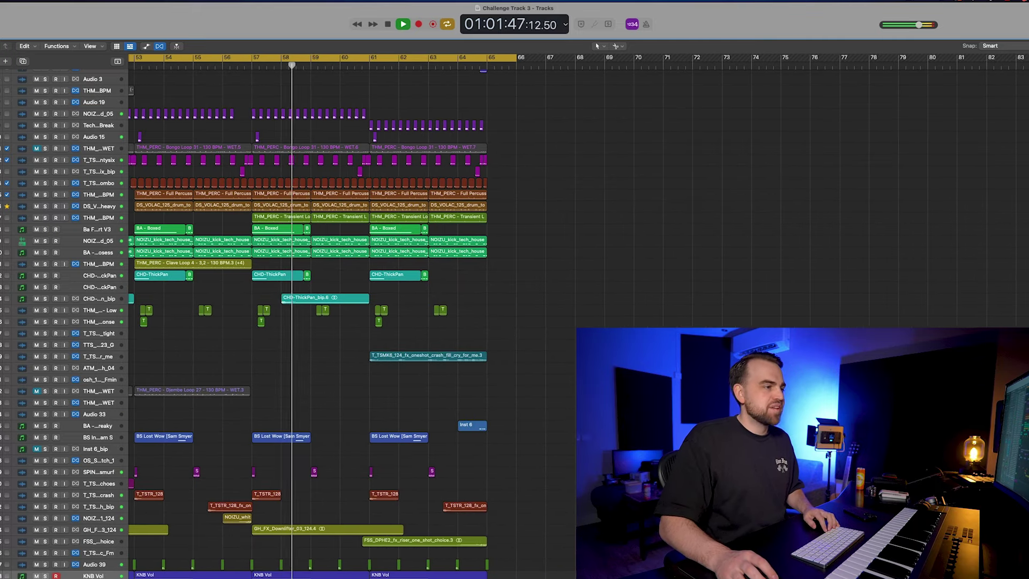
{"action": "scroll", "coordinate": [469, 320], "scroll_direction": "up", "scroll_amount": 4}
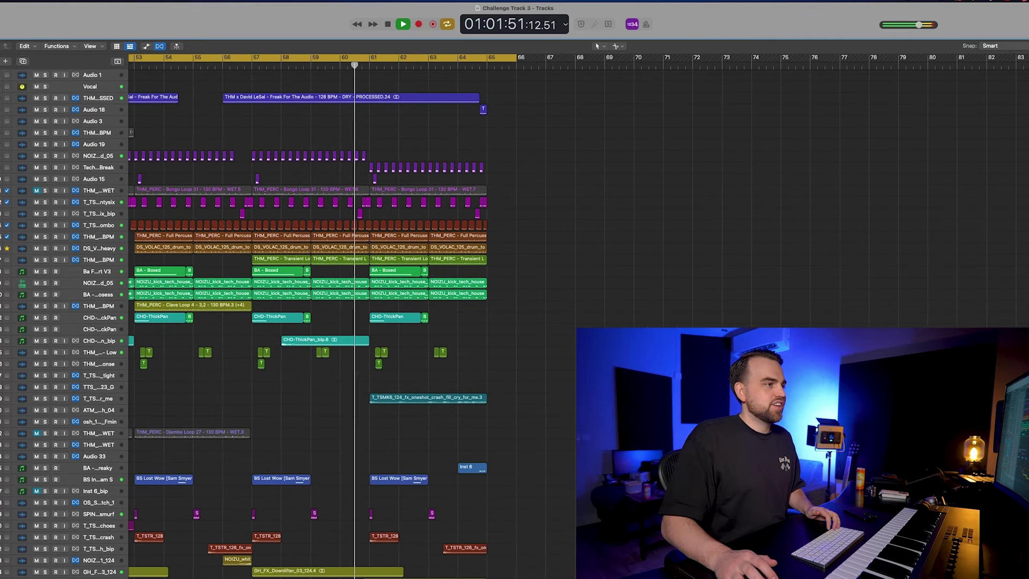
{"action": "scroll", "coordinate": [469, 320], "scroll_direction": "left", "scroll_amount": 1}
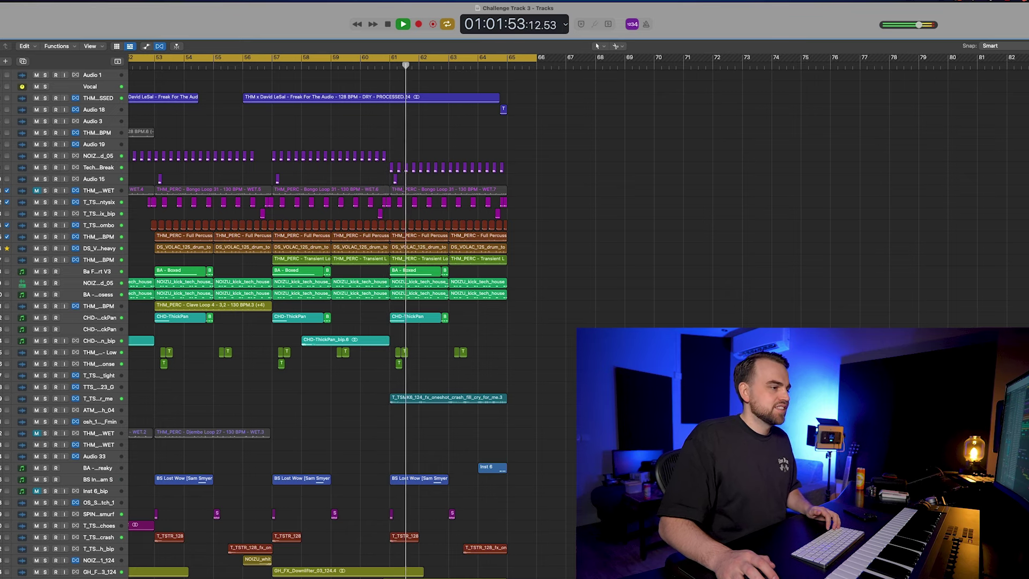
{"action": "scroll", "coordinate": [469, 320], "scroll_direction": "left", "scroll_amount": 2}
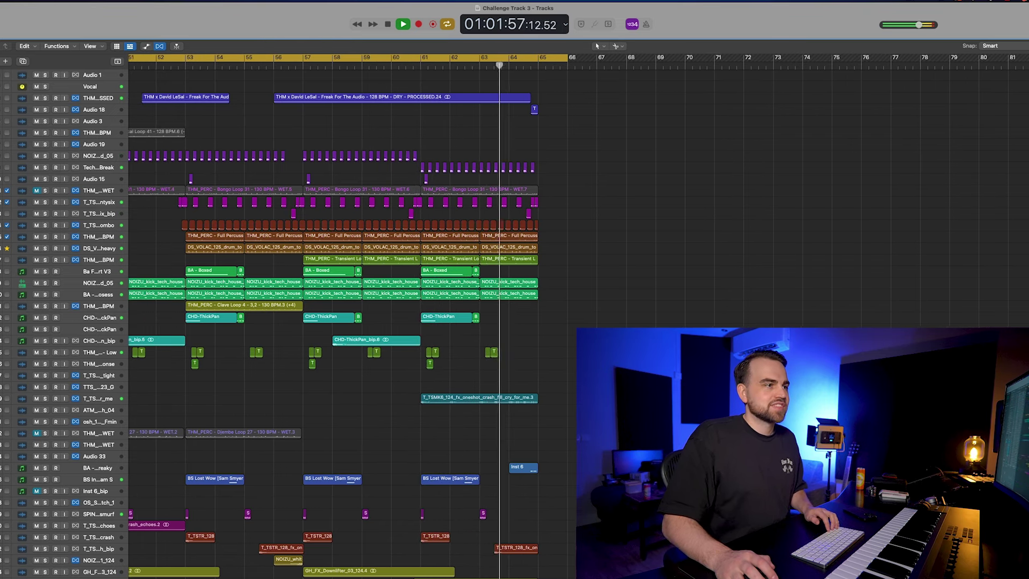
{"action": "scroll", "coordinate": [469, 320], "scroll_direction": "left", "scroll_amount": 1}
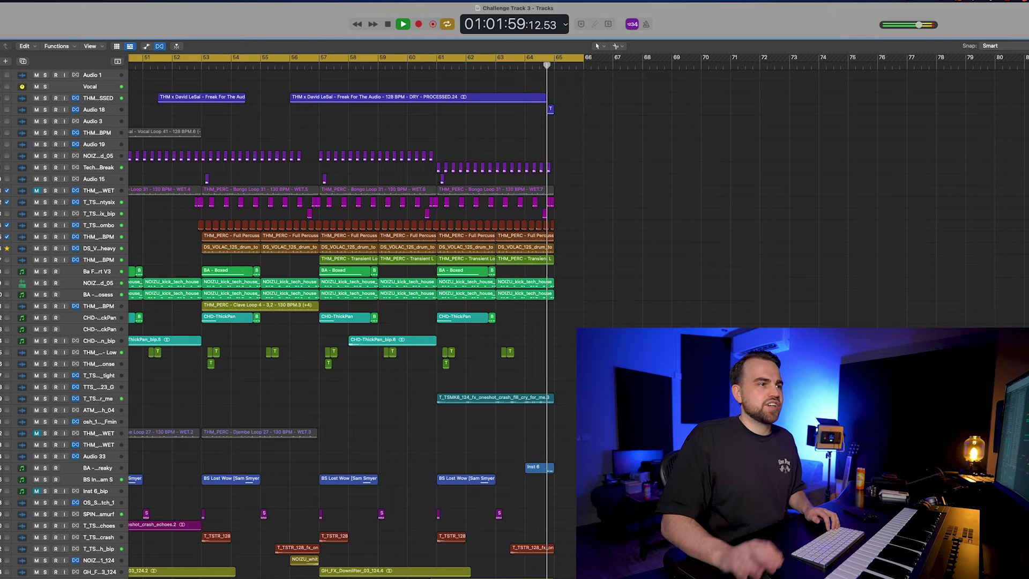
{"action": "left_click", "coordinate": [933, 3]}
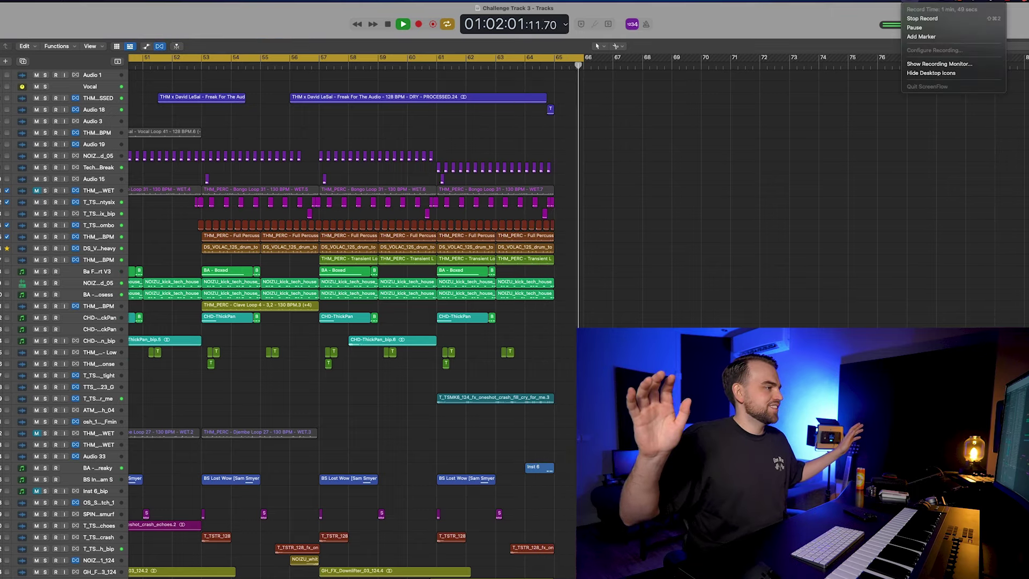